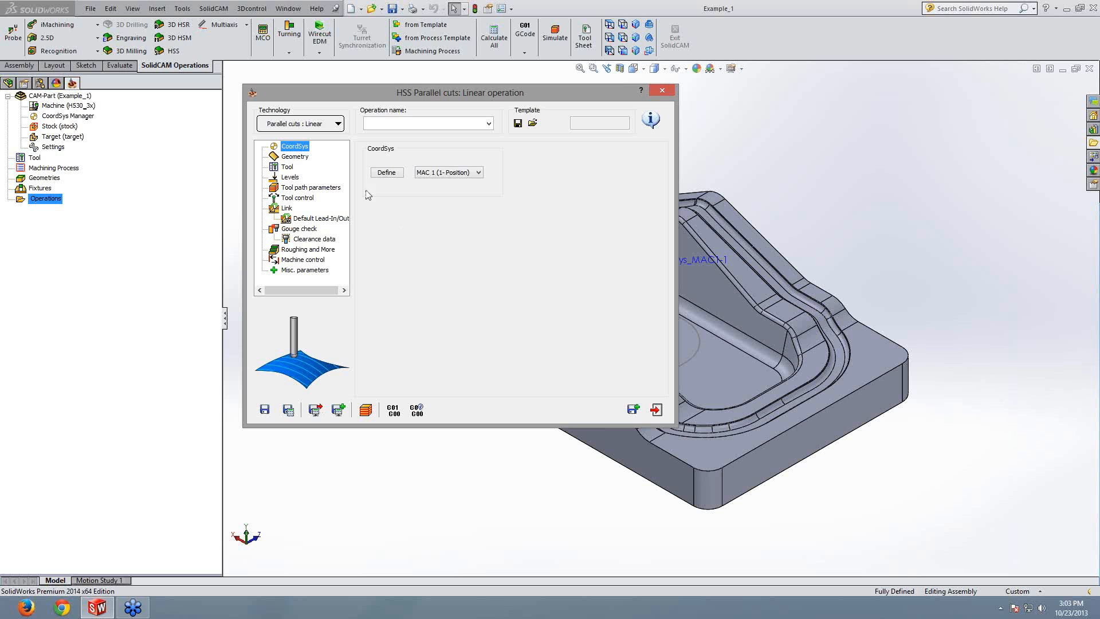
Step: Switch the technology of the HSS operation to Parallel to Curve(s)
left_click(294, 157)
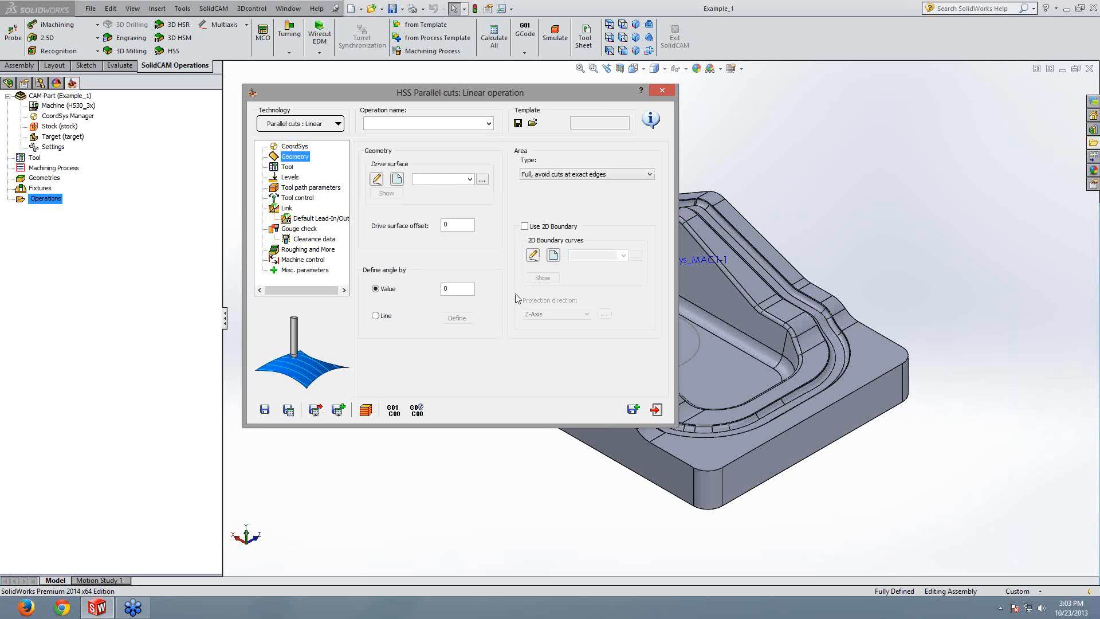
left_click(318, 124)
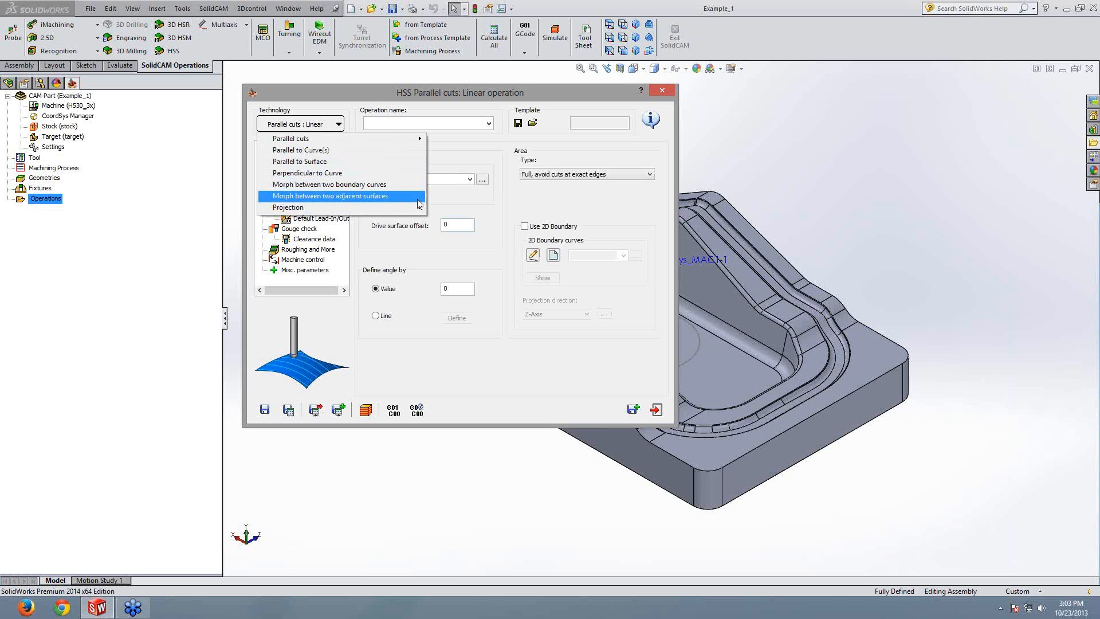
mouse_move(410, 208)
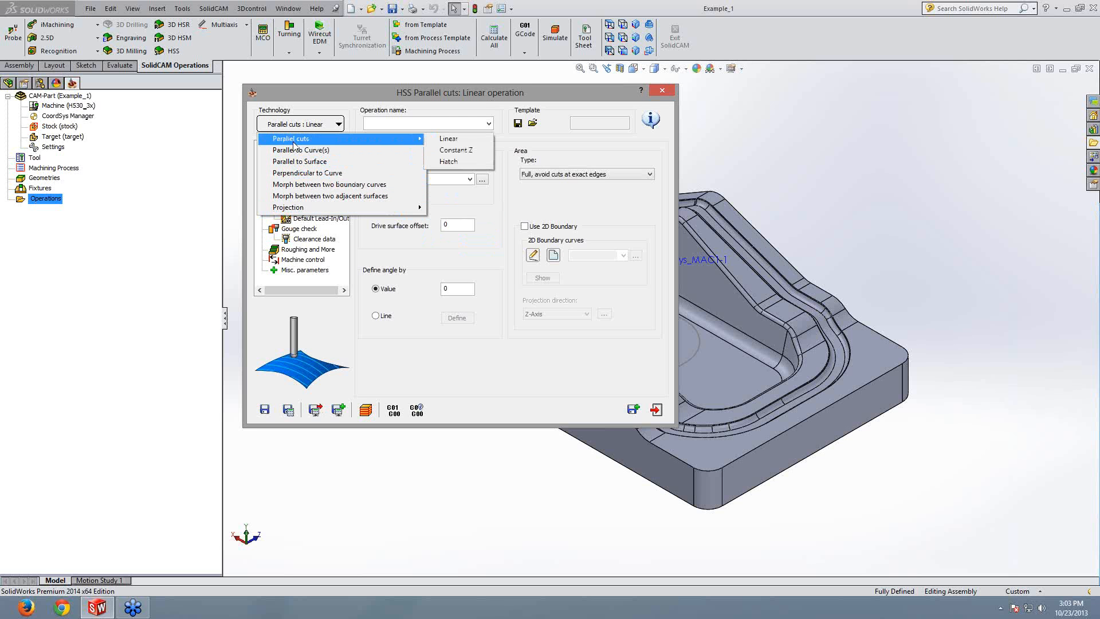
left_click(295, 150)
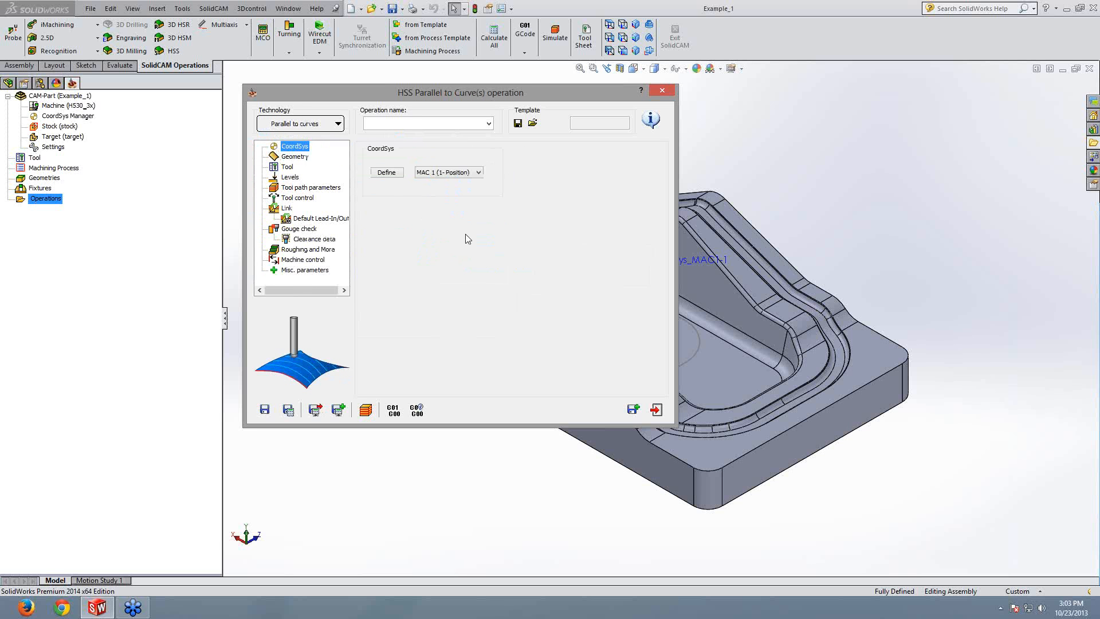
Step: Try out the 2D boundary option in the operation's geometry settings, leaving it disabled
left_click(294, 158)
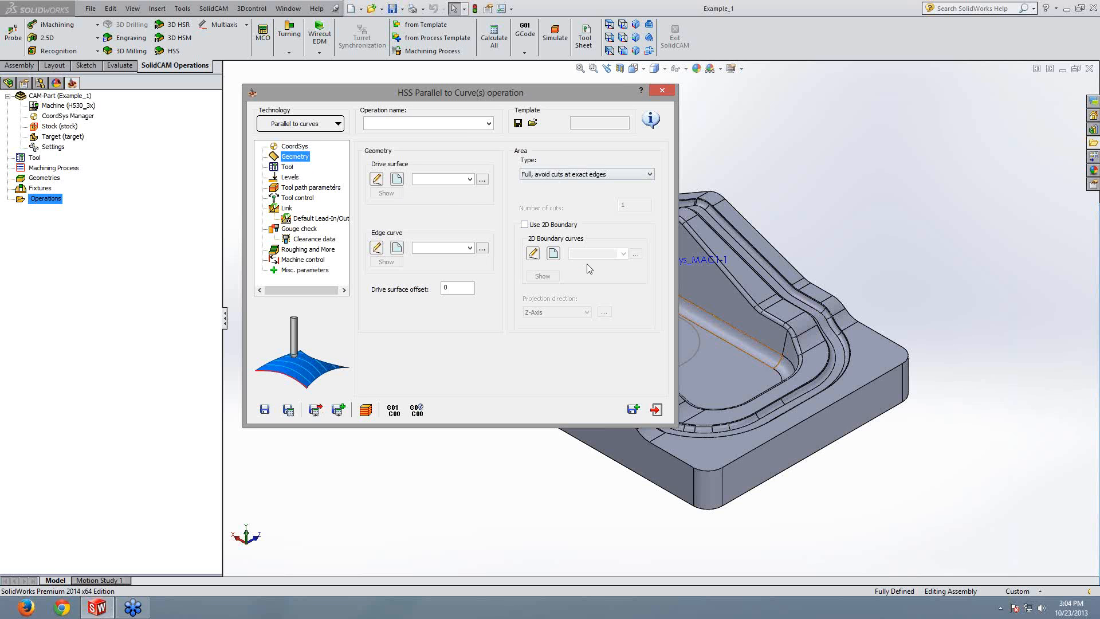
left_click(539, 226)
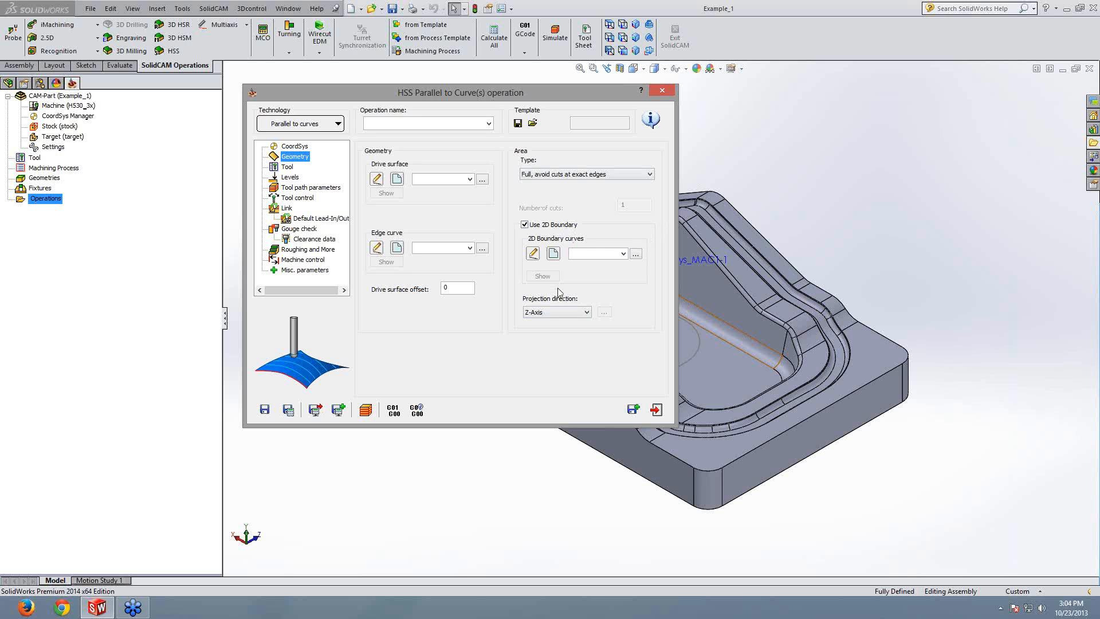
left_click(524, 225)
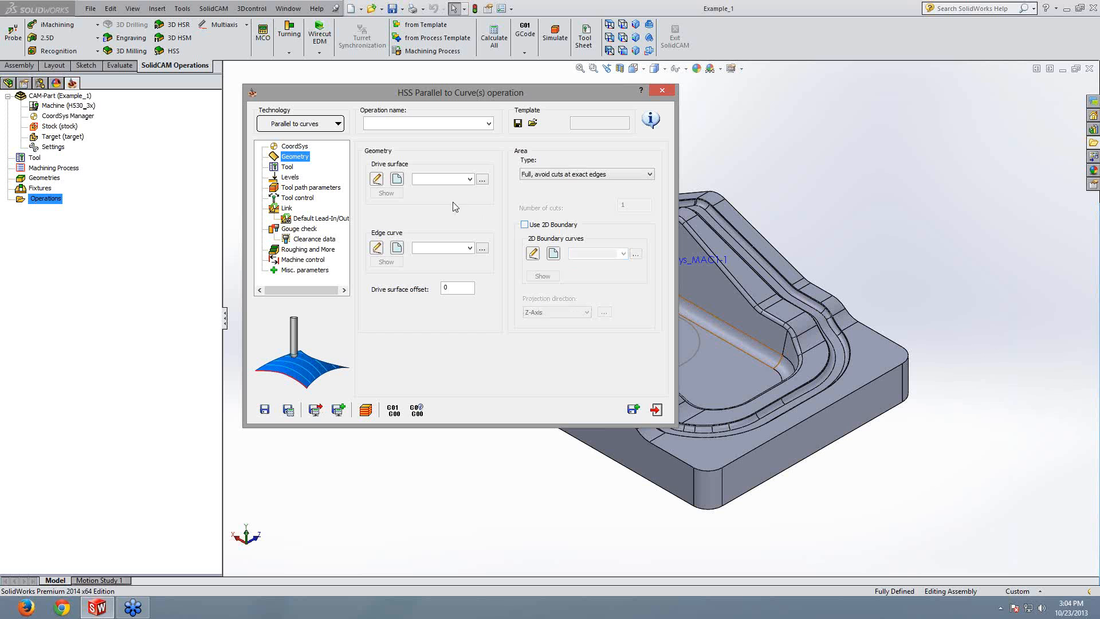
Step: Add a 6 mm ball nose mill to the tool table and select it for the operation
left_click(287, 166)
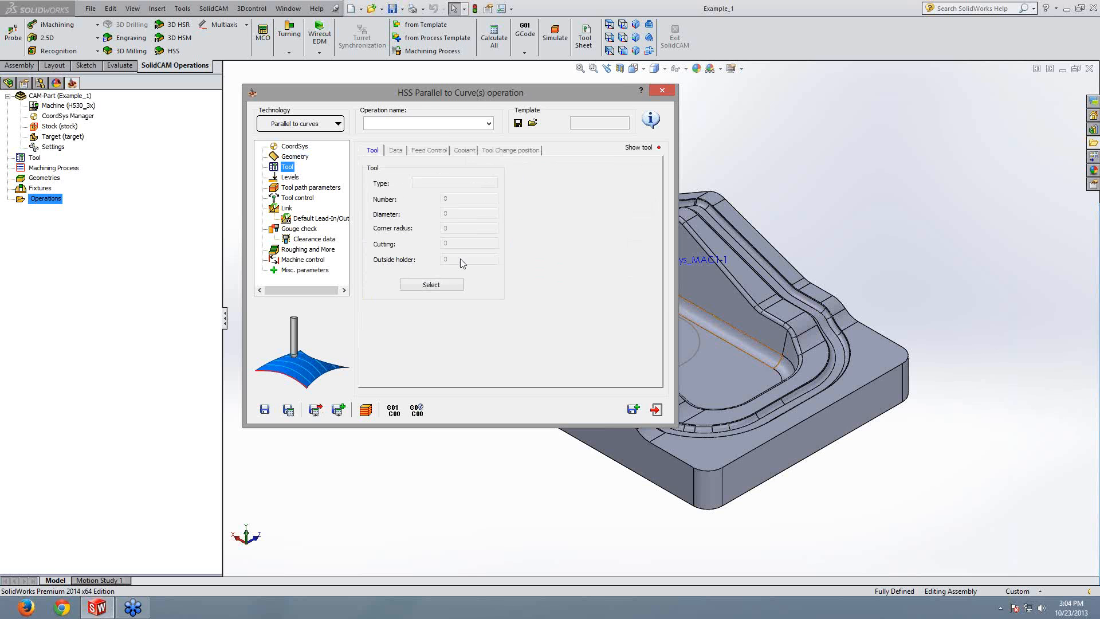
left_click(435, 285)
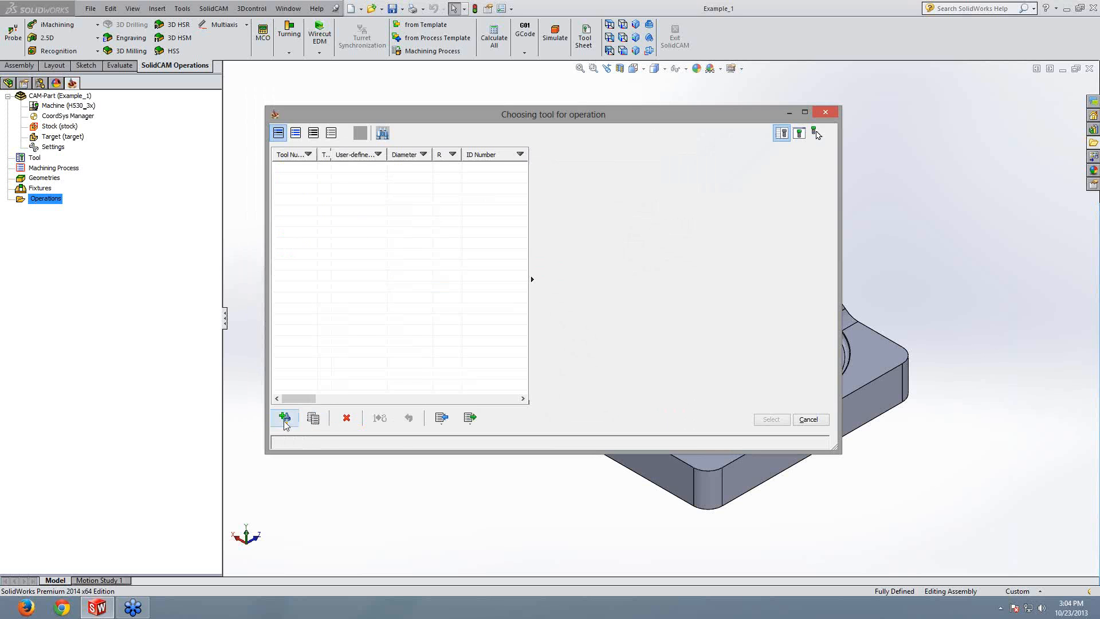
left_click(285, 419)
left_click(652, 171)
left_click(771, 419)
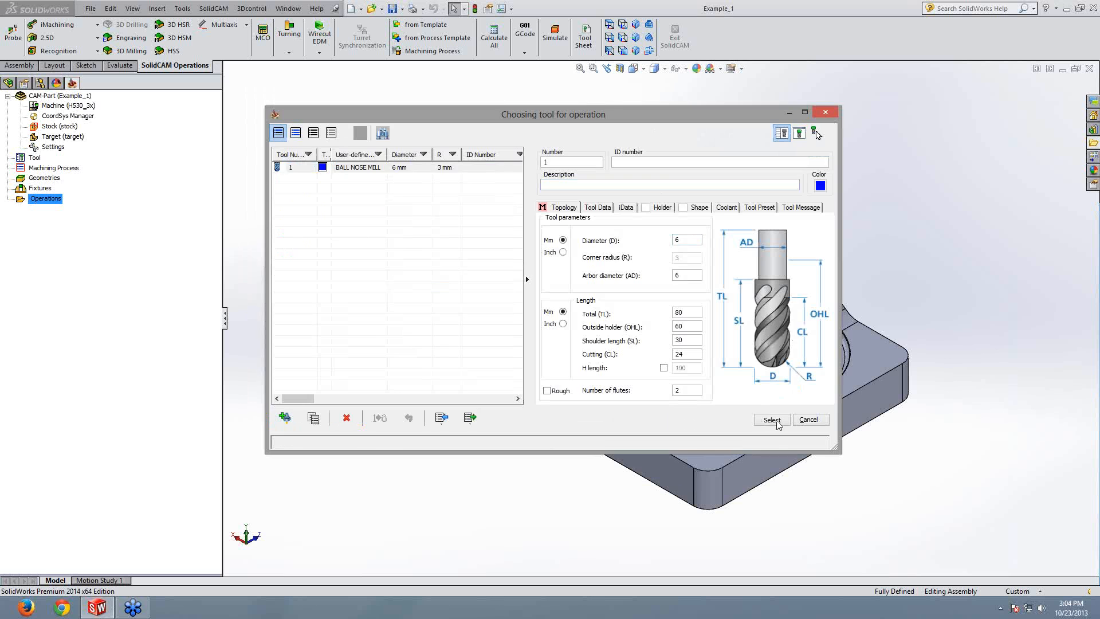
Step: Try out the tool's feed zone control and review its feed rate optimization settings, discarding any changes
left_click(420, 150)
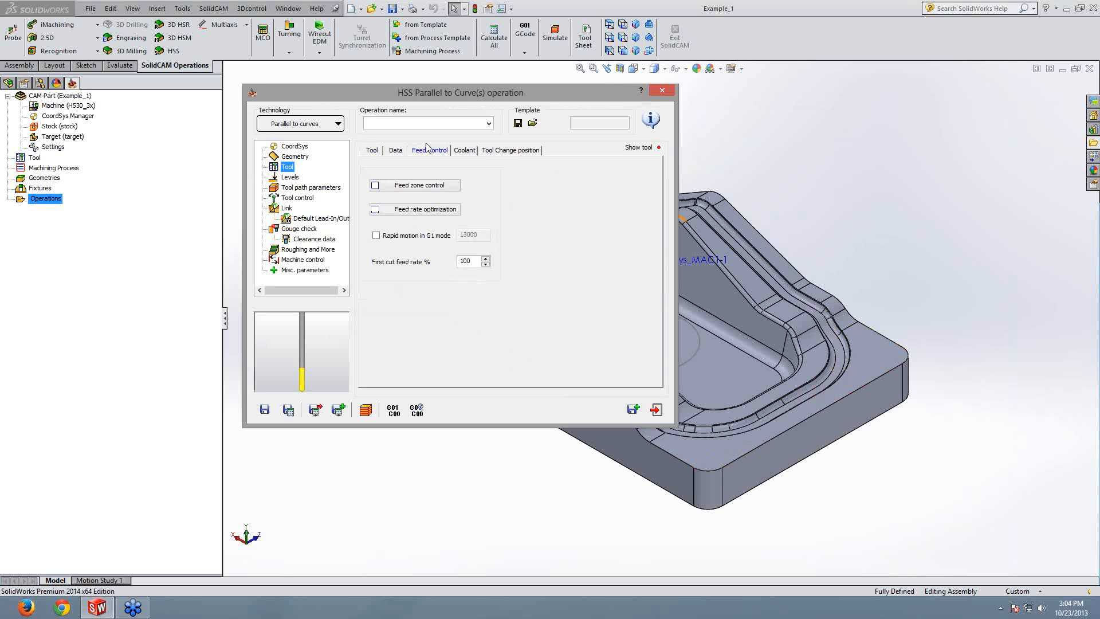
left_click(420, 186)
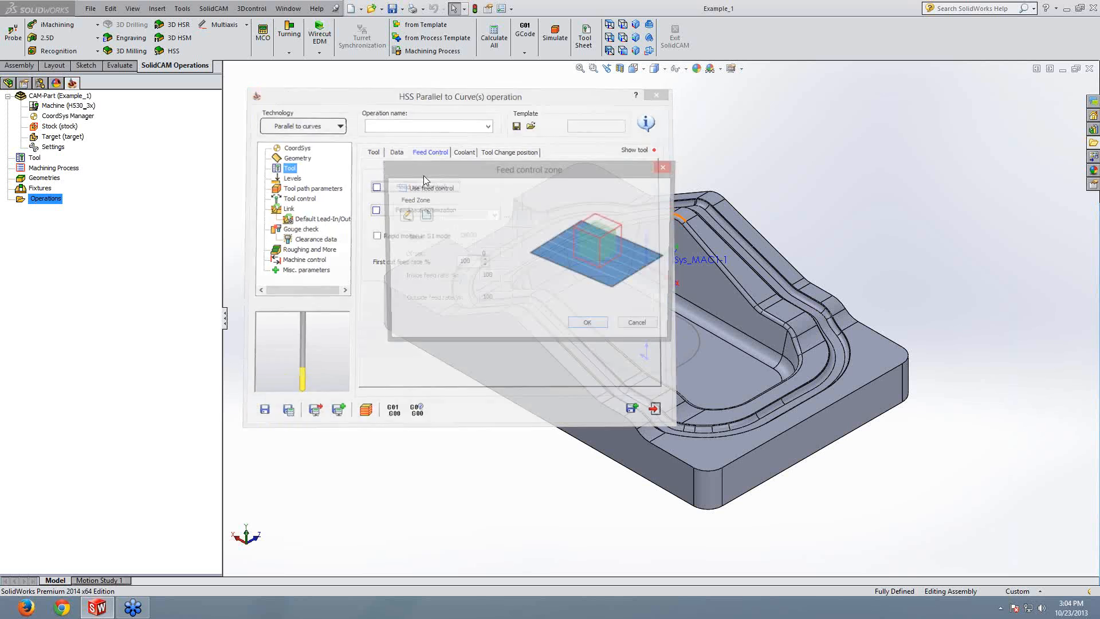
left_click(400, 188)
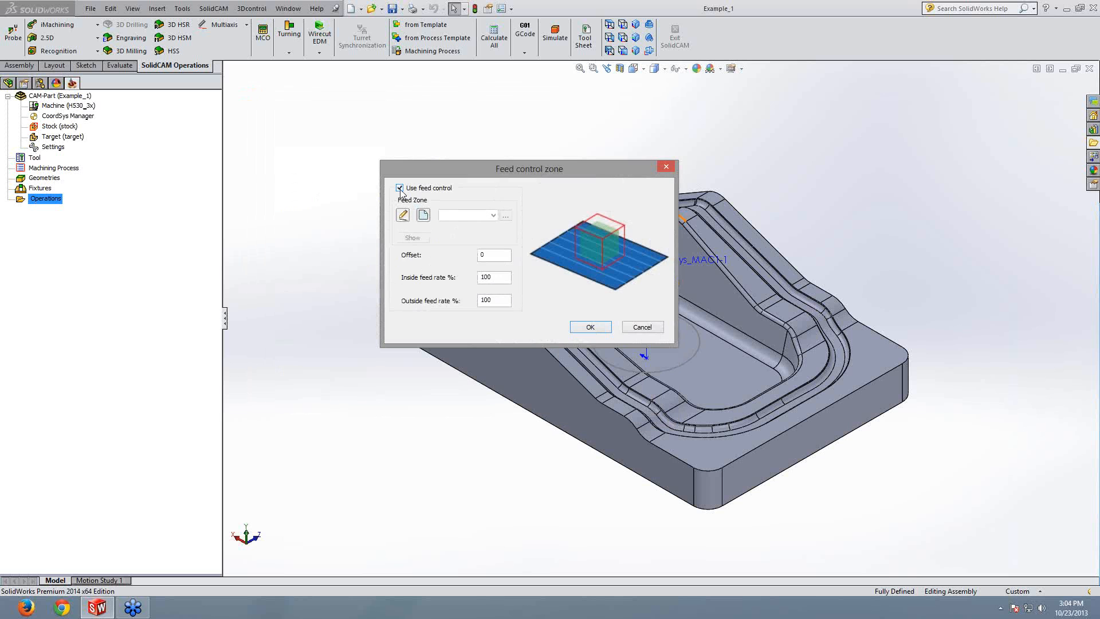
left_click(499, 280)
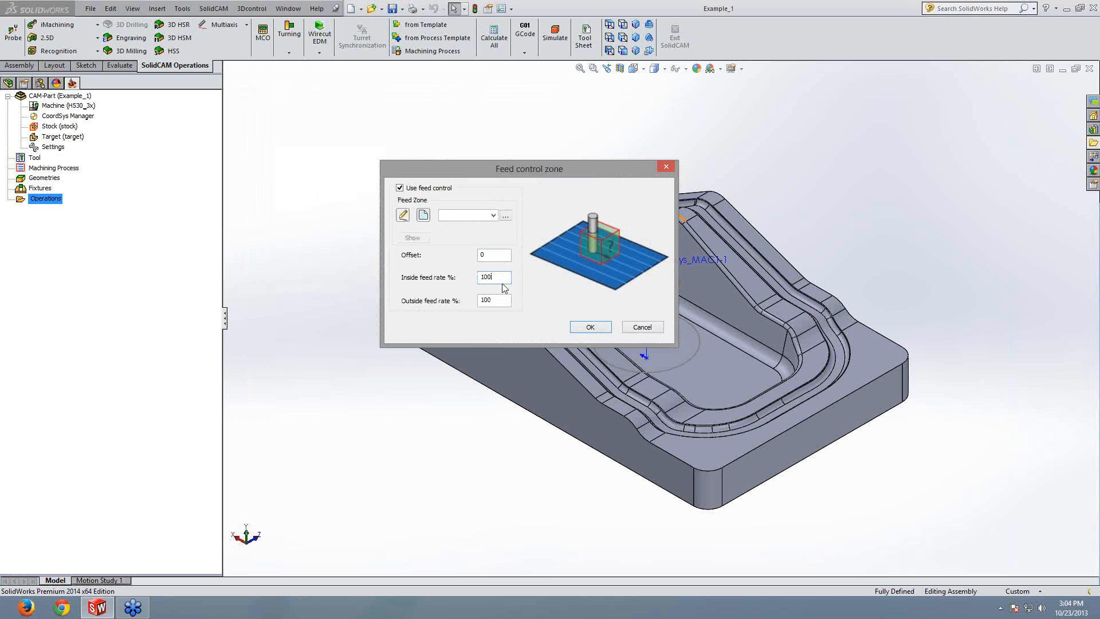
left_click(502, 301)
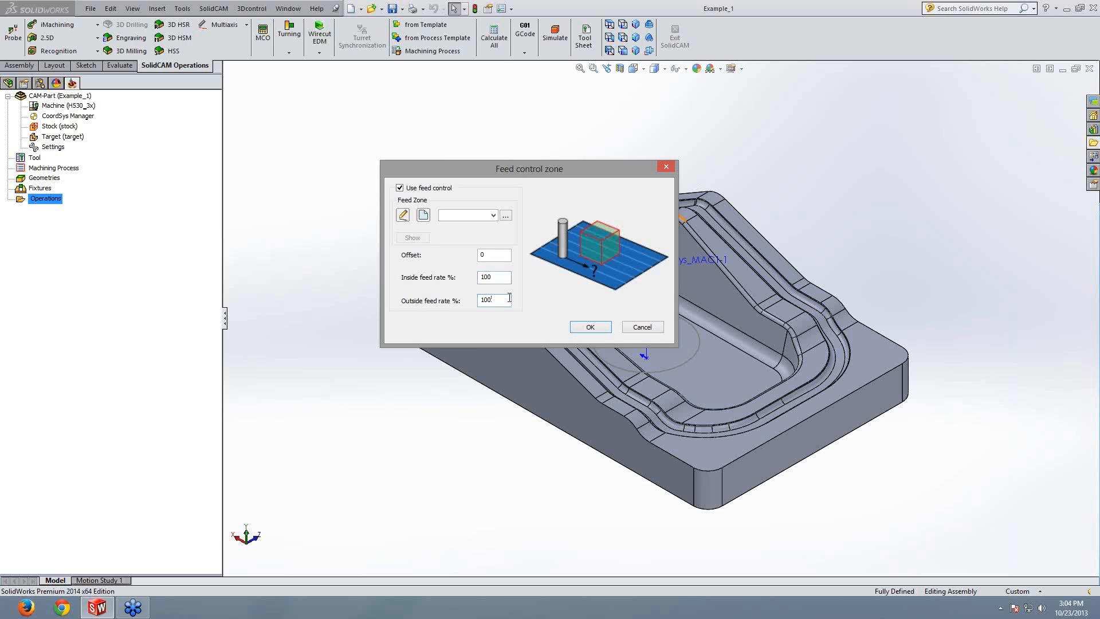
left_click(405, 191)
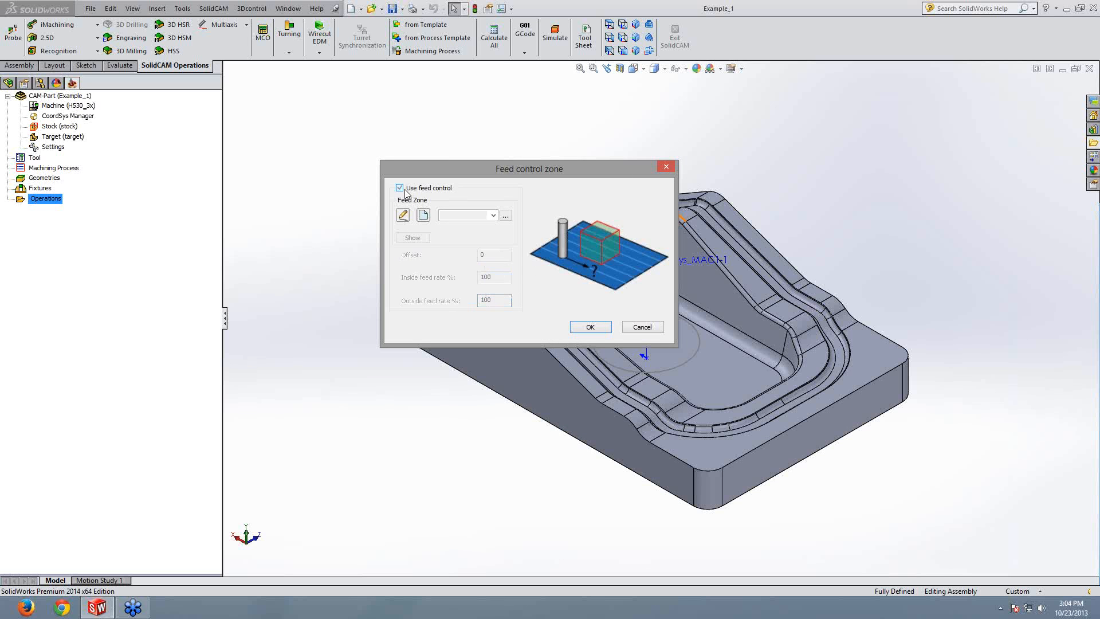
left_click(635, 329)
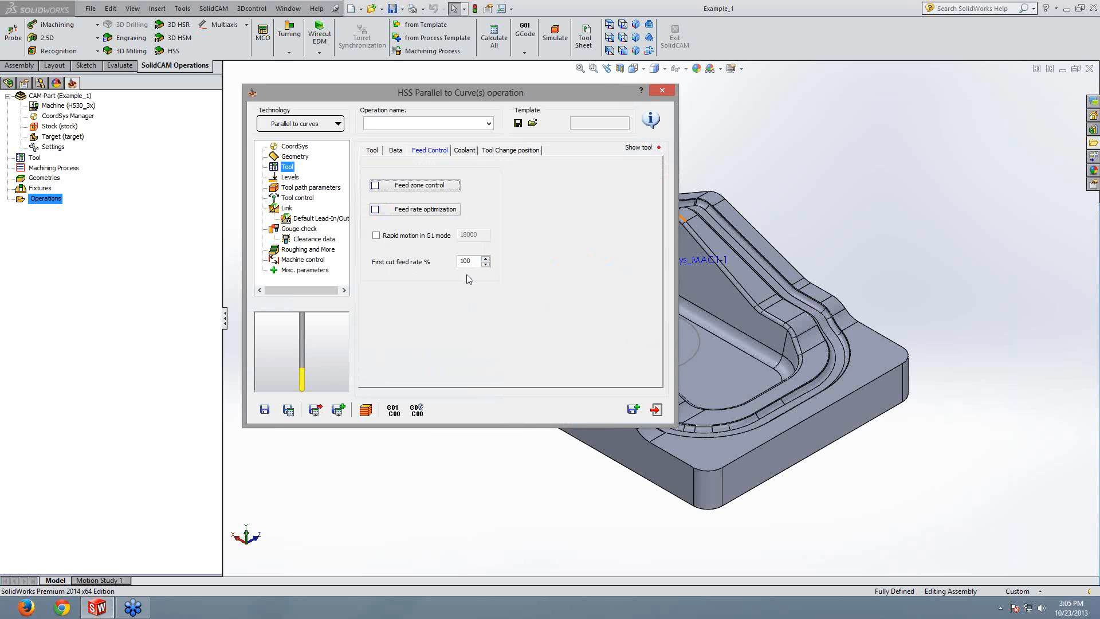
left_click(434, 211)
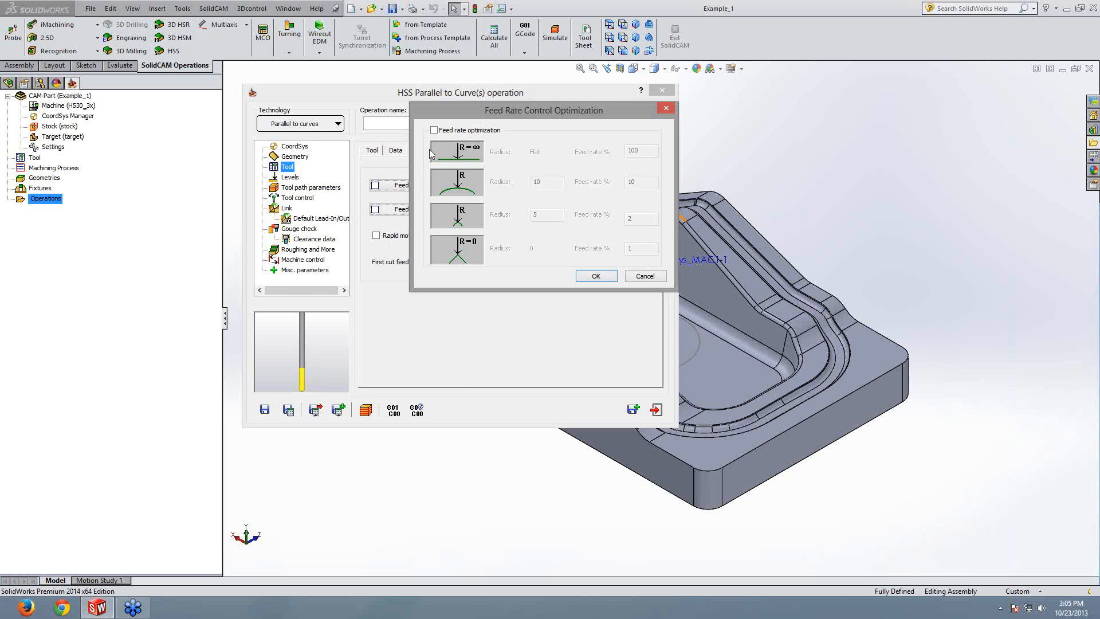
left_click(645, 275)
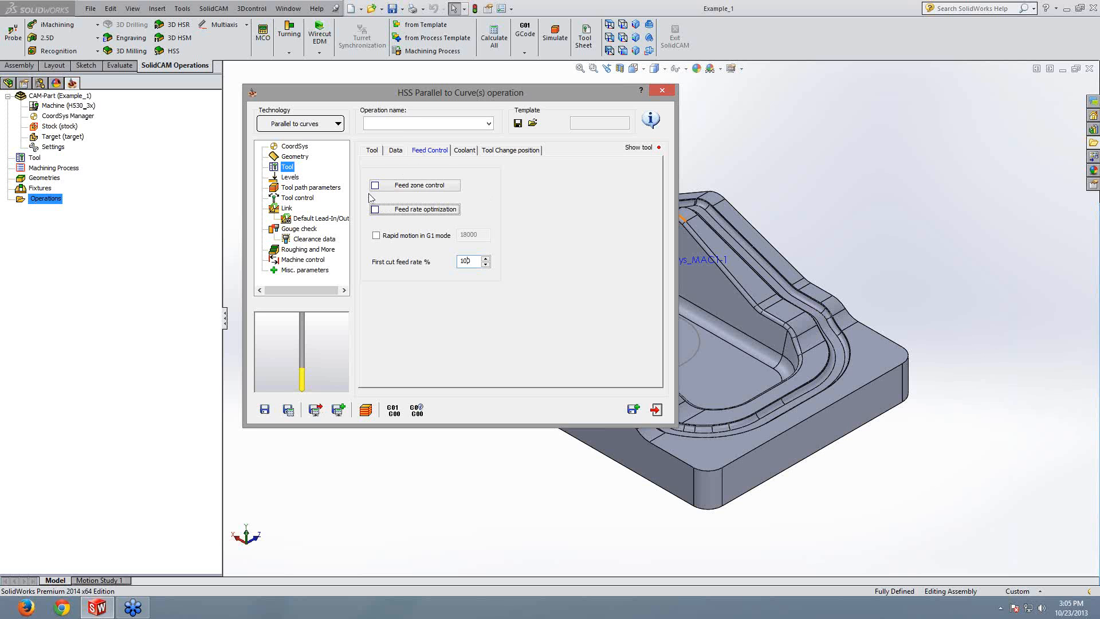
Step: Examine the operation's clearance, level and arc fit settings in advanced and simple mode, leaving advanced mode off
left_click(296, 180)
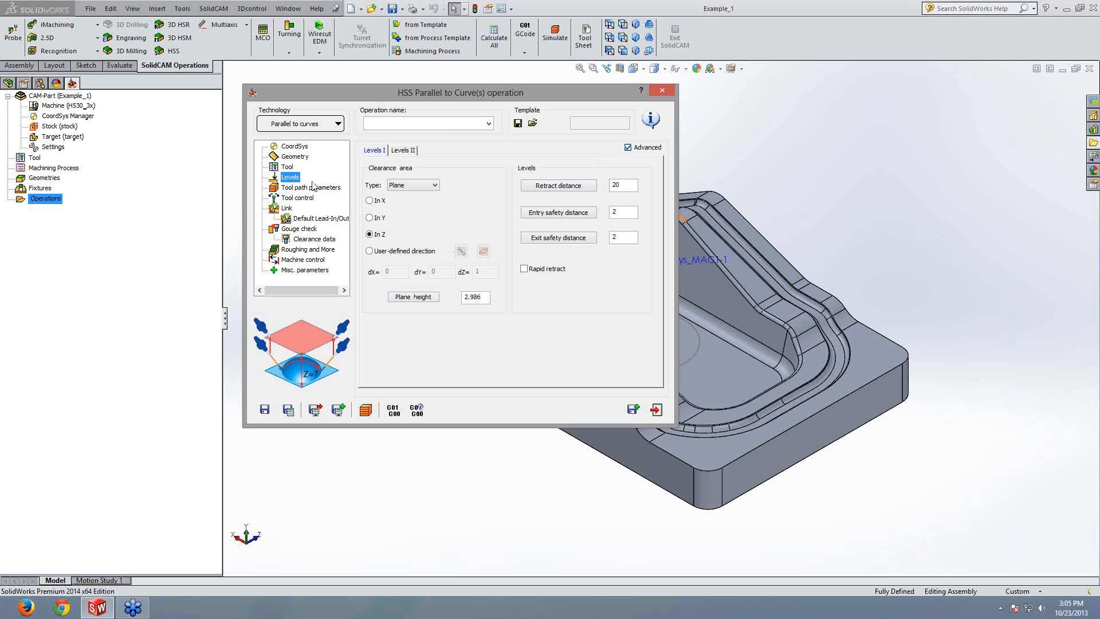
left_click(402, 150)
left_click(374, 150)
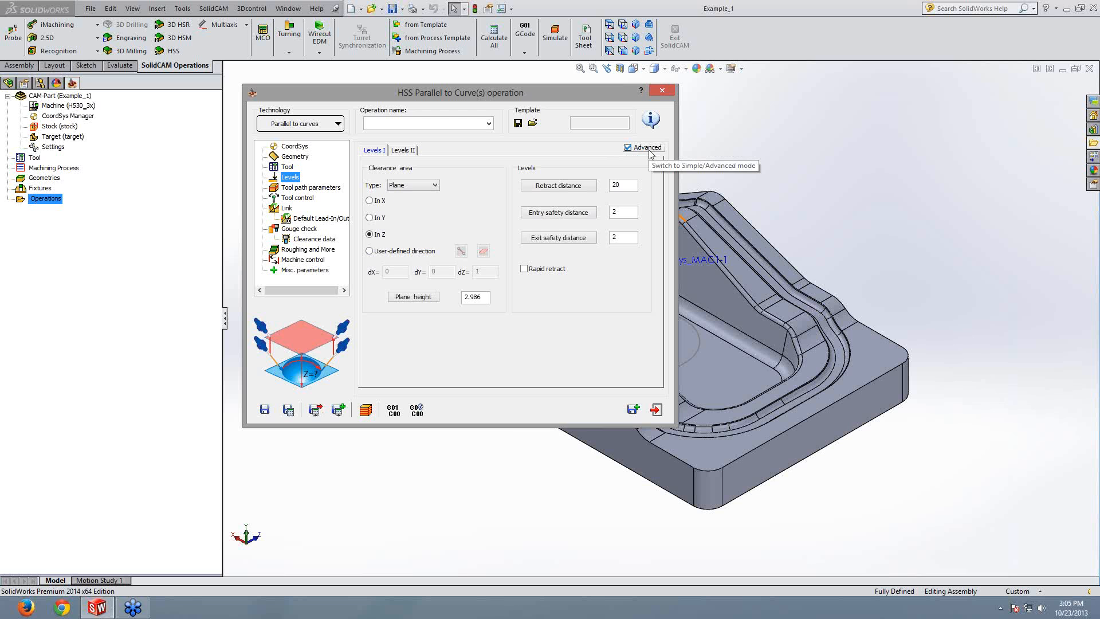
left_click(651, 150)
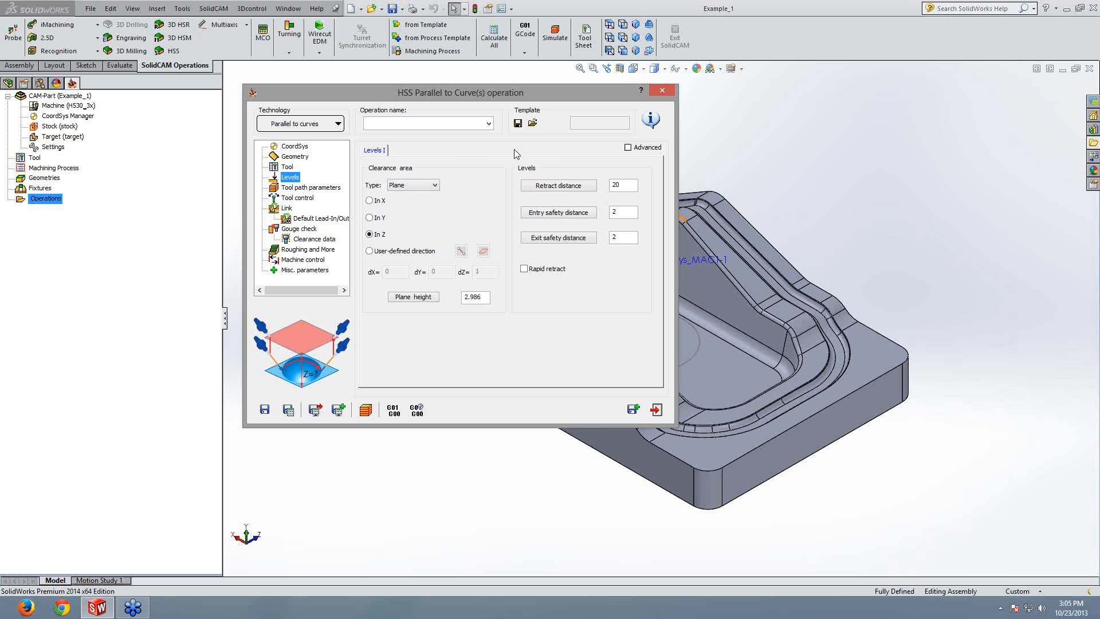
left_click(641, 149)
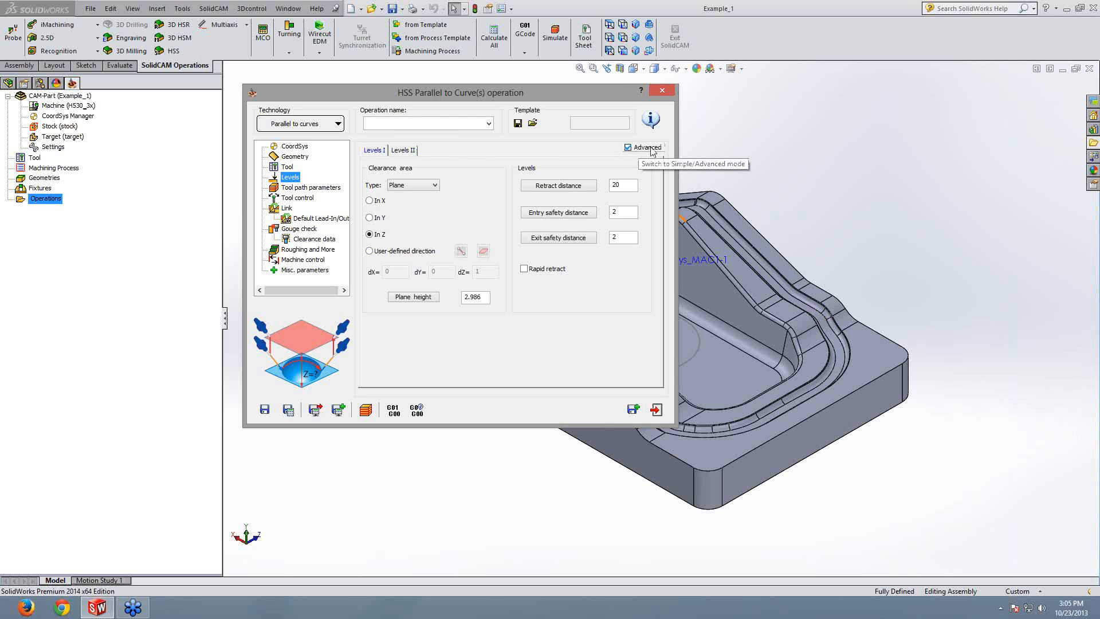
left_click(403, 150)
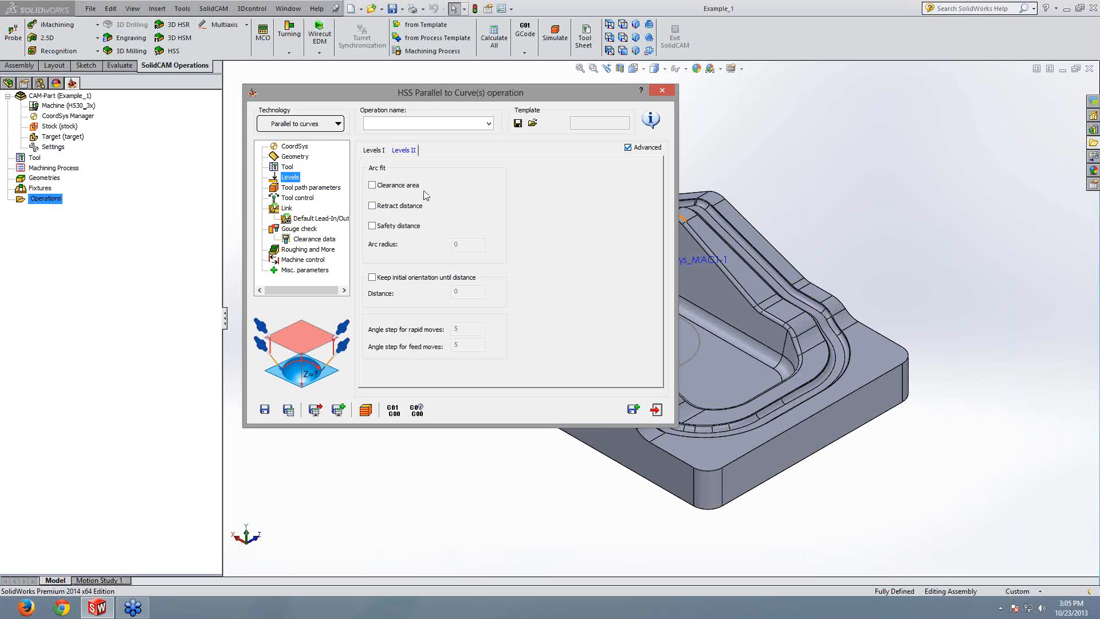
left_click(374, 150)
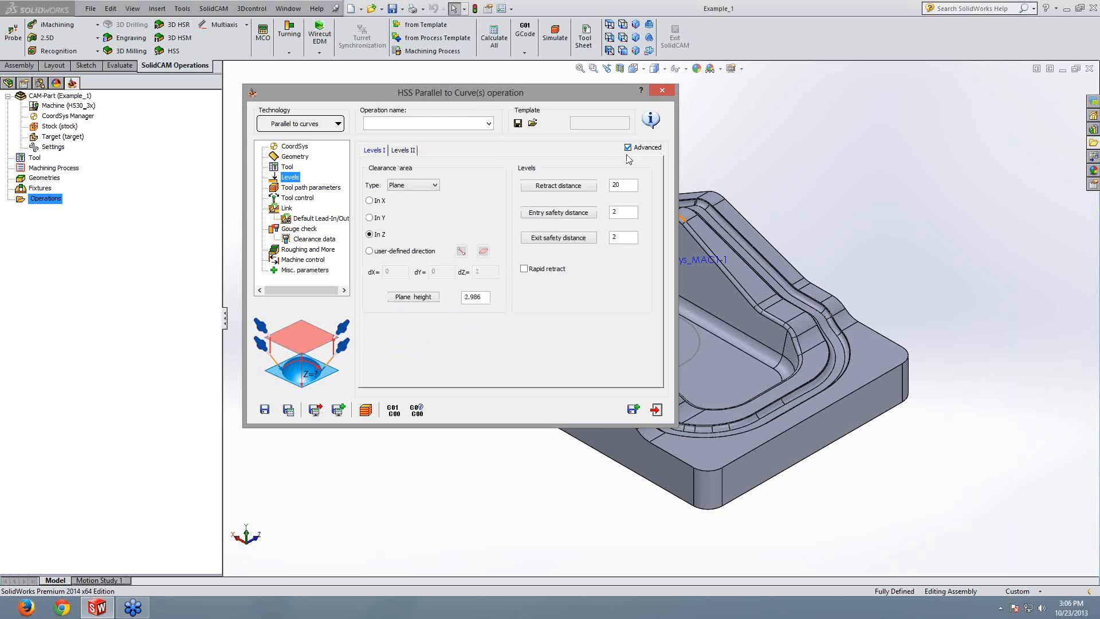
left_click(642, 150)
Step: Try out a custom cut tolerance in the tool path's surface quality settings and inspect the maximum step over
left_click(297, 189)
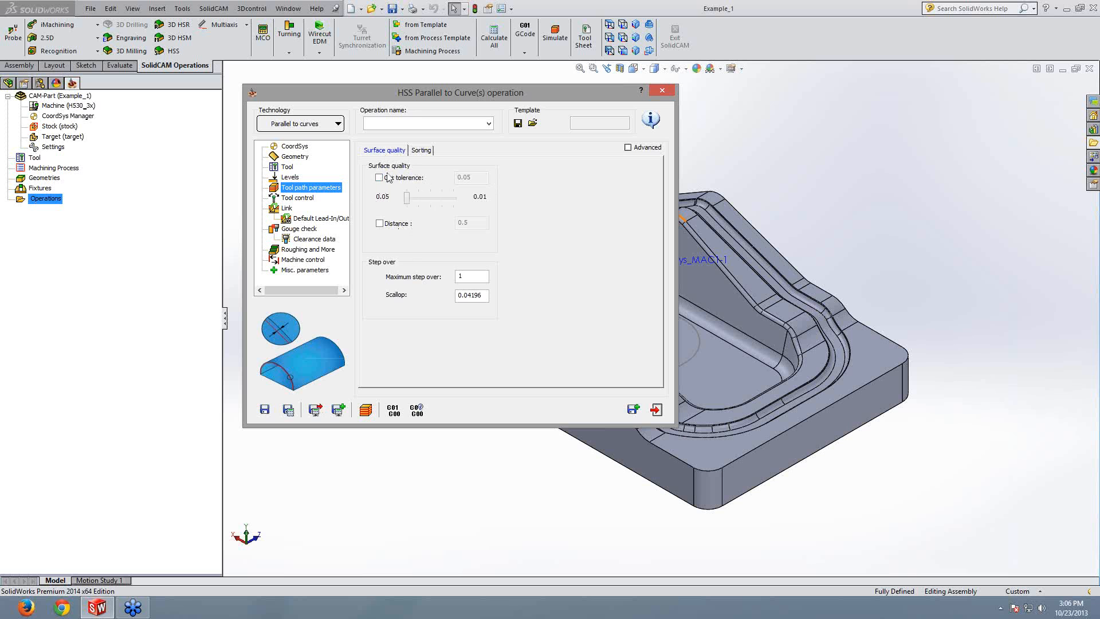
mouse_move(407, 198)
left_mouse_down()
mouse_move(463, 202)
mouse_move(405, 202)
left_mouse_up()
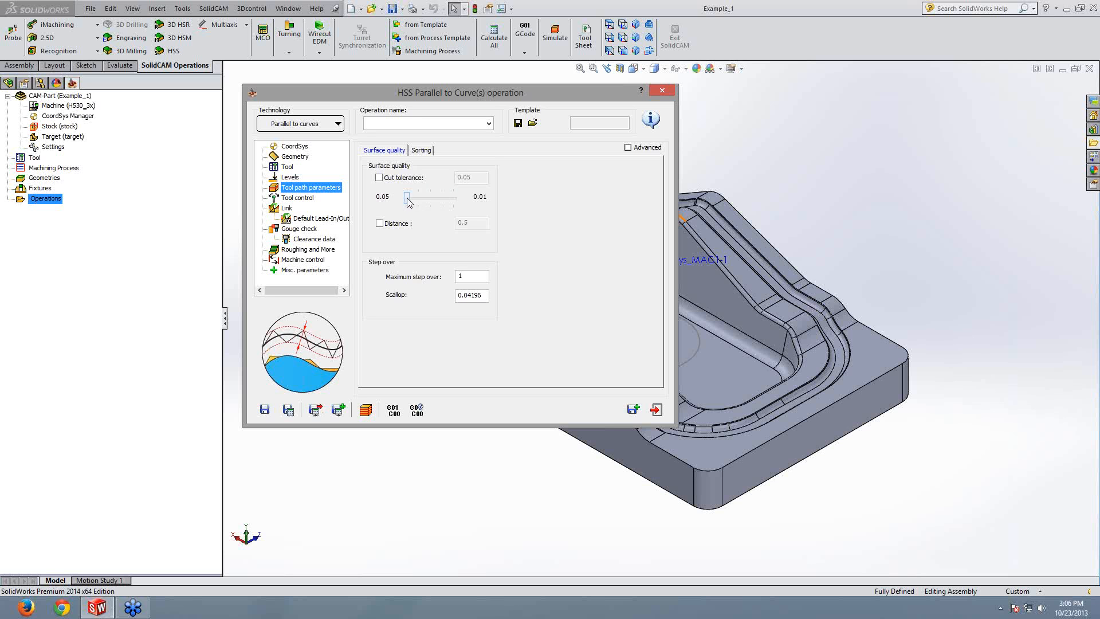
mouse_move(408, 199)
left_mouse_down()
mouse_move(455, 206)
mouse_move(407, 208)
left_mouse_up()
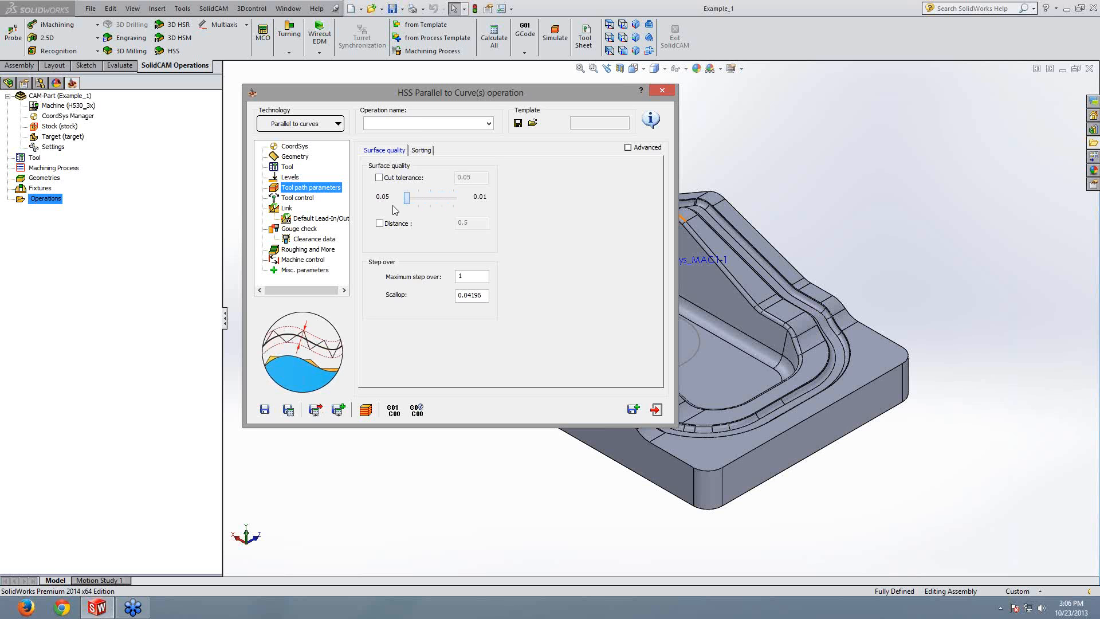
left_click(379, 178)
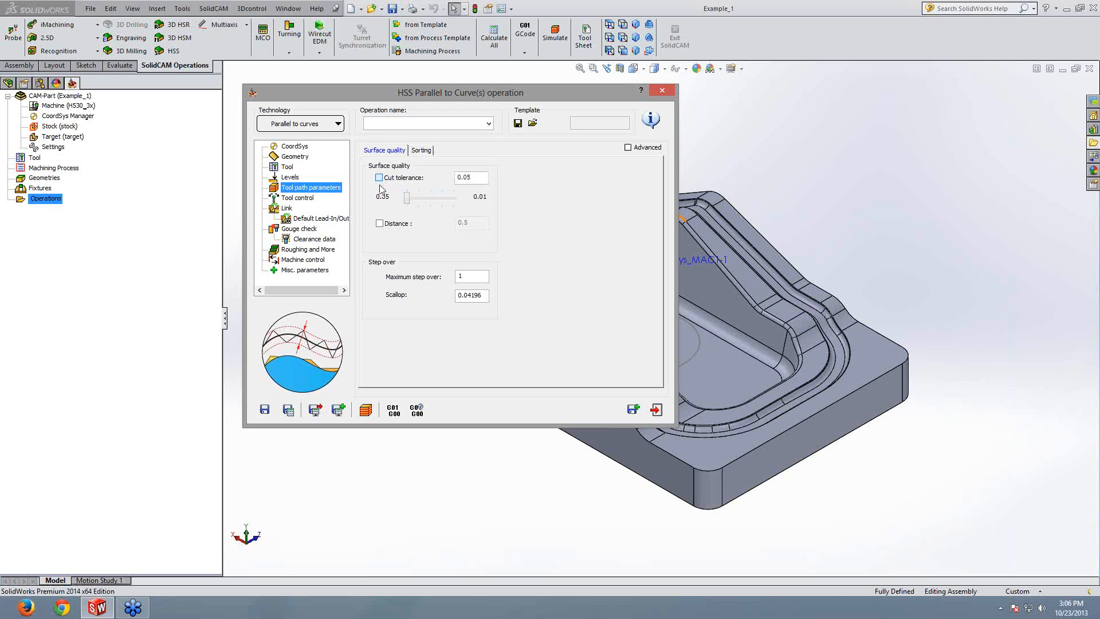
double_click(477, 177)
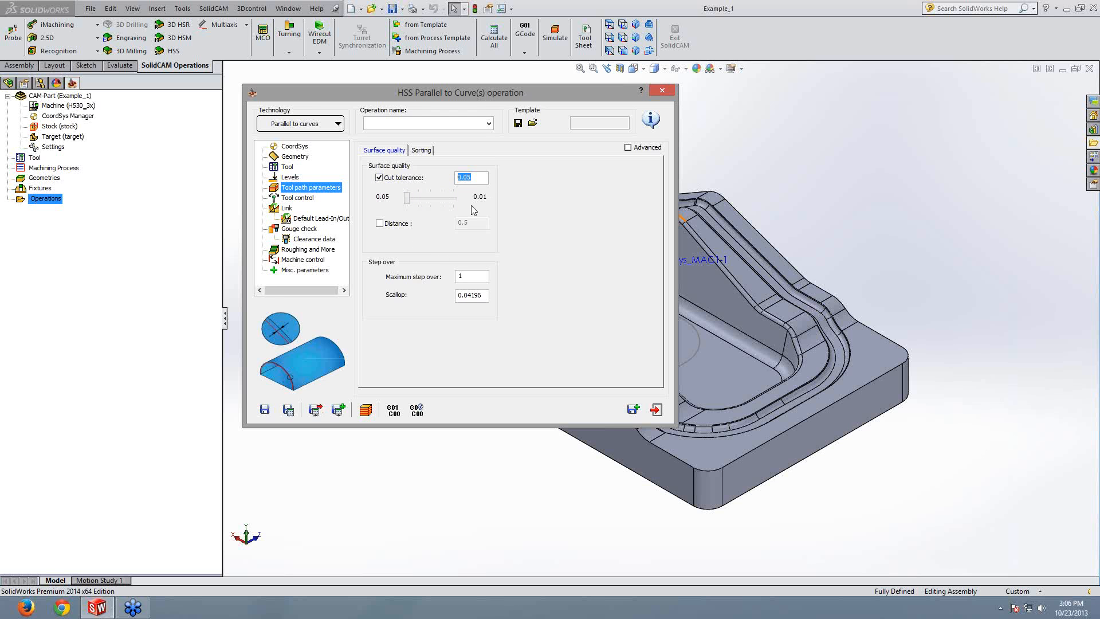
left_click(379, 178)
left_click(379, 177)
left_click(468, 278)
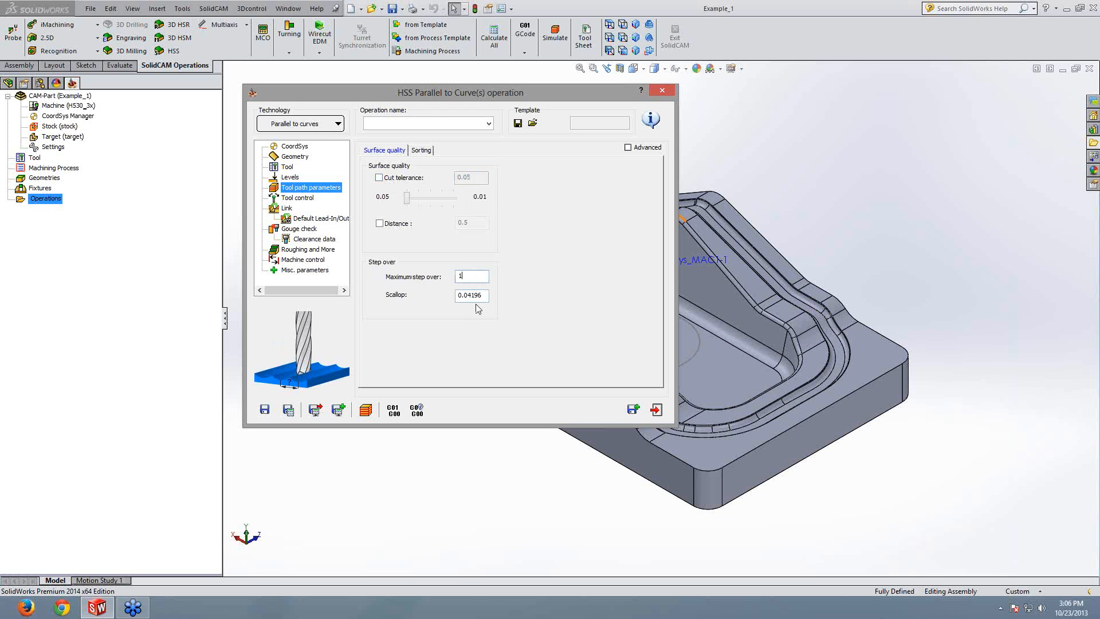
Step: Review the tool path sorting options, and enable advanced mode to examine the surface edge merge and modify options
left_click(423, 150)
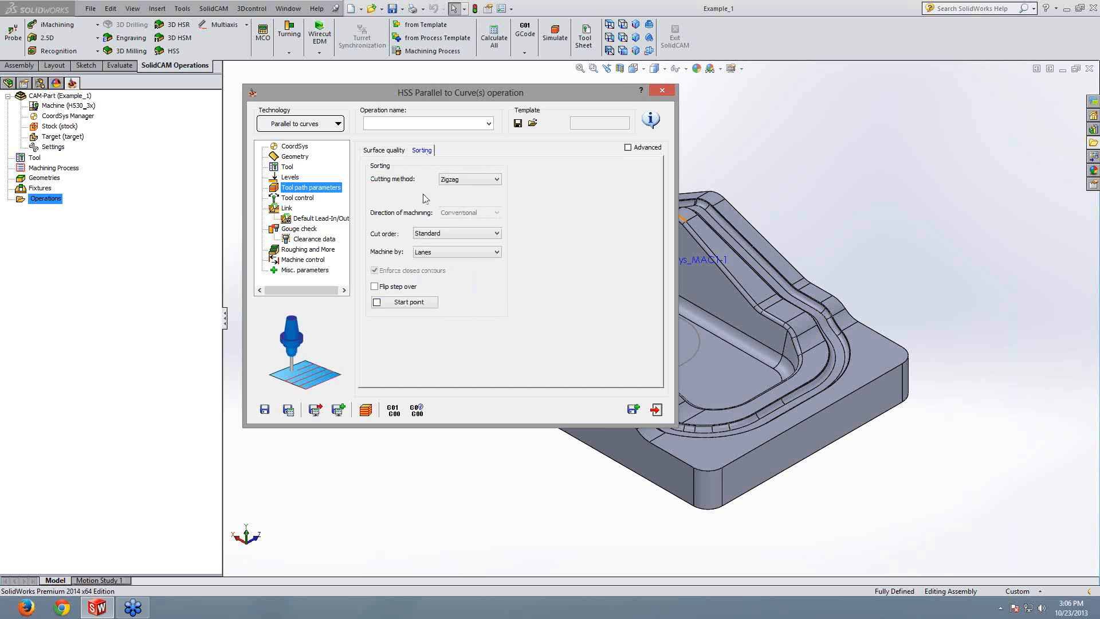
left_click(646, 148)
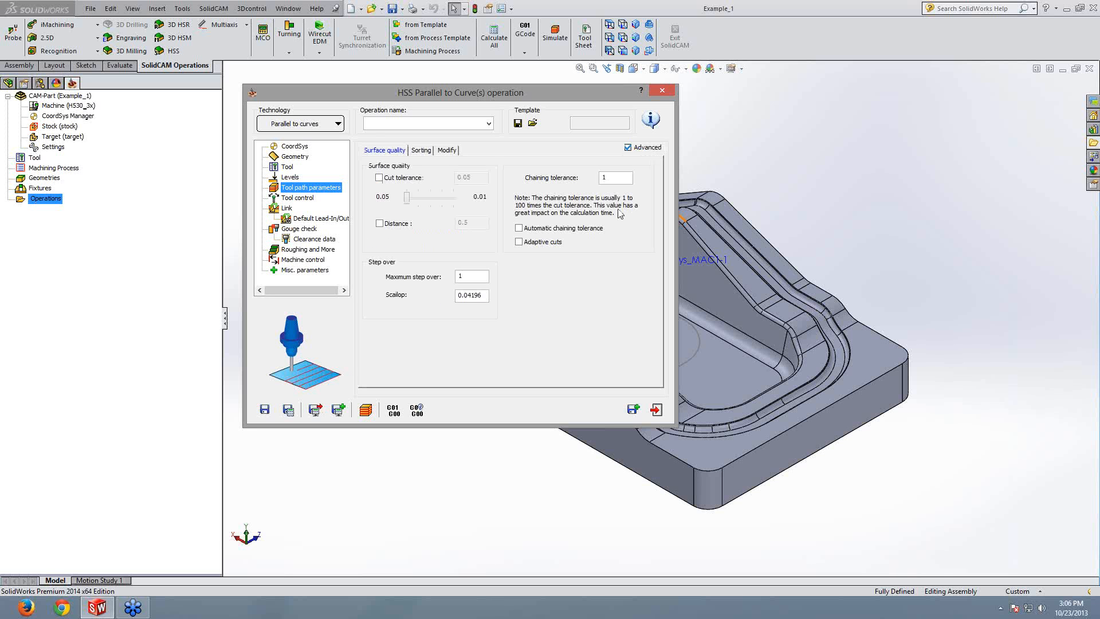
left_click(452, 150)
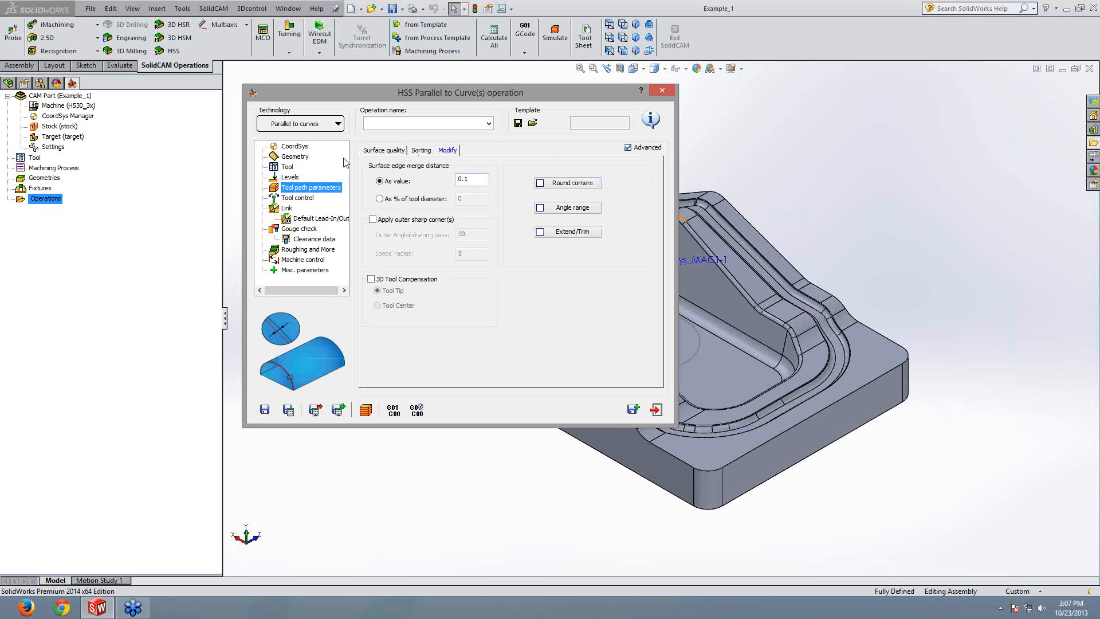
Step: Review the operation's geometry page and the tool path's surface quality, sorting and modify settings, with advanced mode left on
left_click(291, 158)
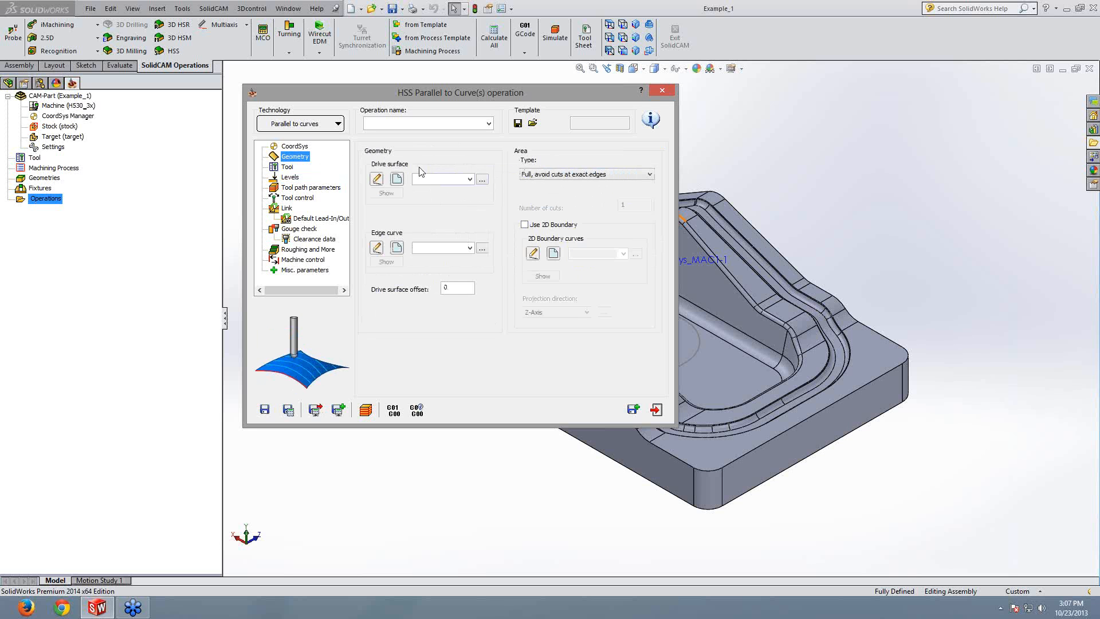
left_click(296, 190)
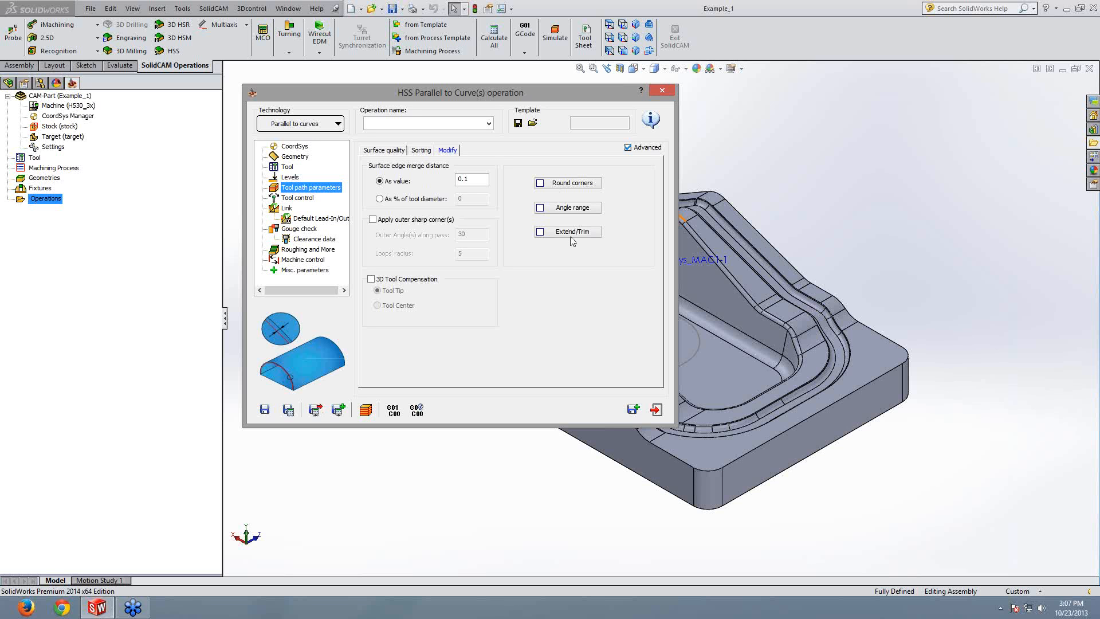
left_click(628, 148)
left_click(629, 148)
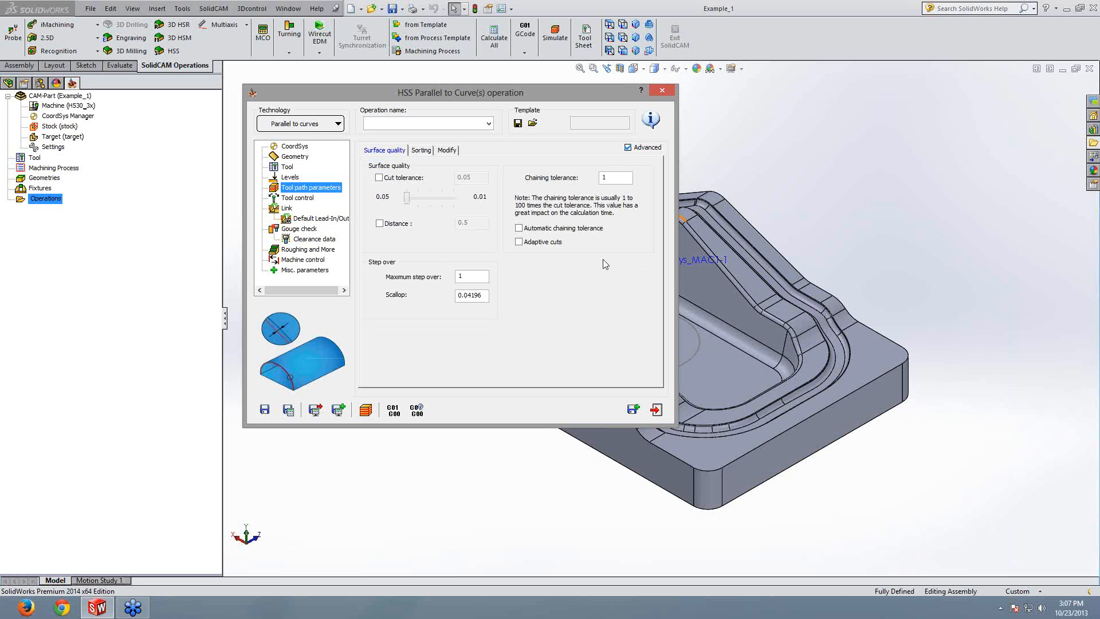
left_click(448, 150)
left_click(422, 150)
left_click(384, 150)
Step: Examine the tool control axial shift and the link approach/retract settings, and close the Parallel to Curve(s) operation
left_click(297, 198)
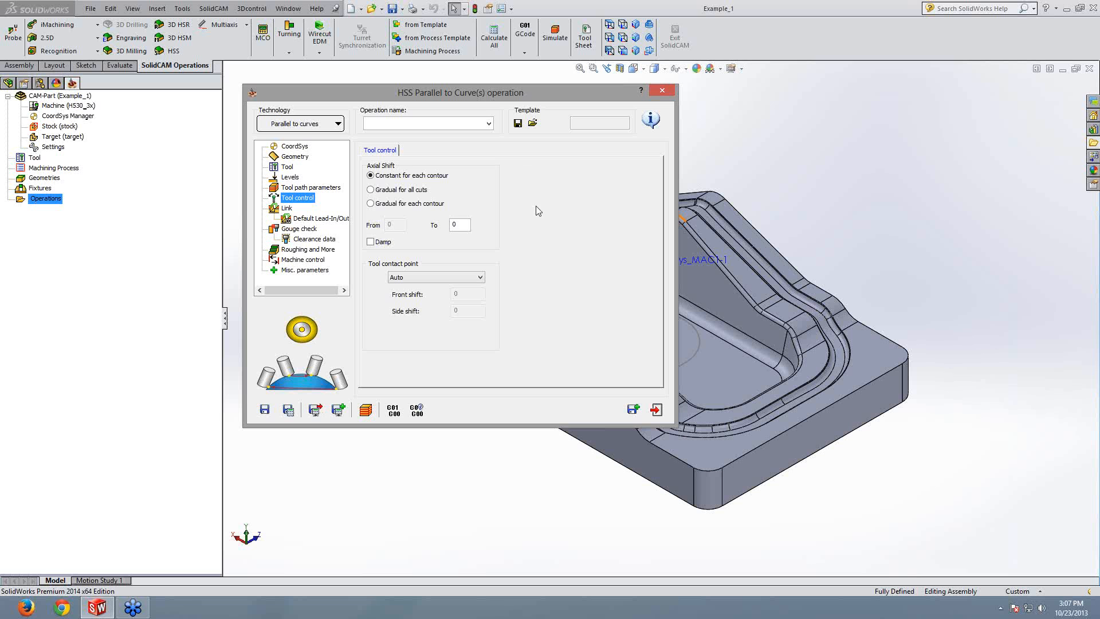
left_click(451, 225)
left_click(286, 209)
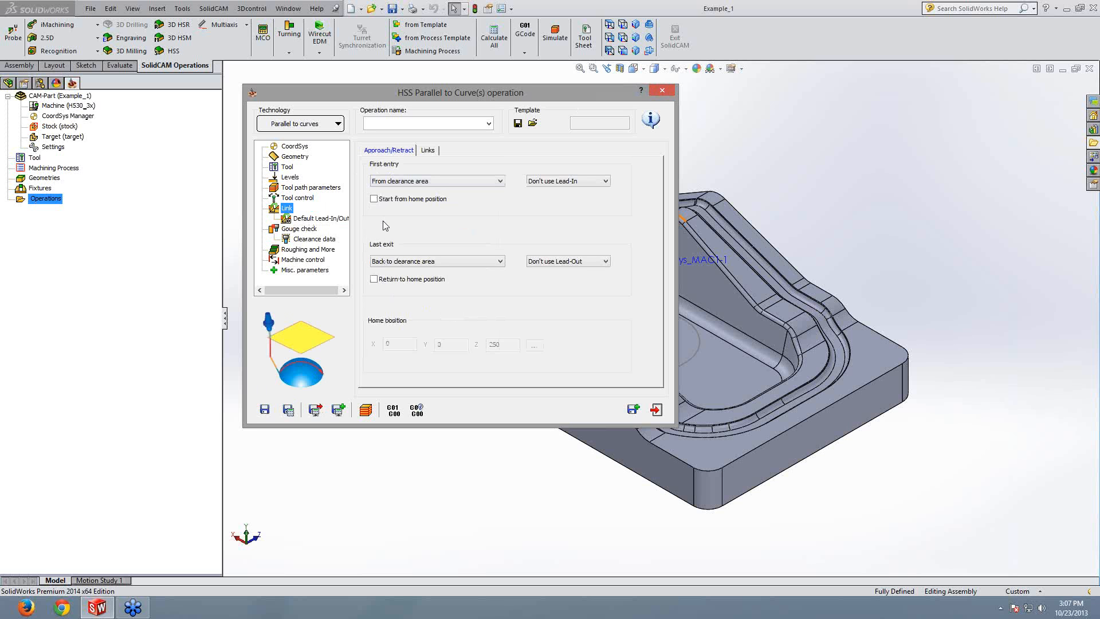
left_click(662, 93)
Step: Start a Sim. 5-Axis Milling operation for comparison and review its geometry, tool and both pages of level settings
right_click(46, 198)
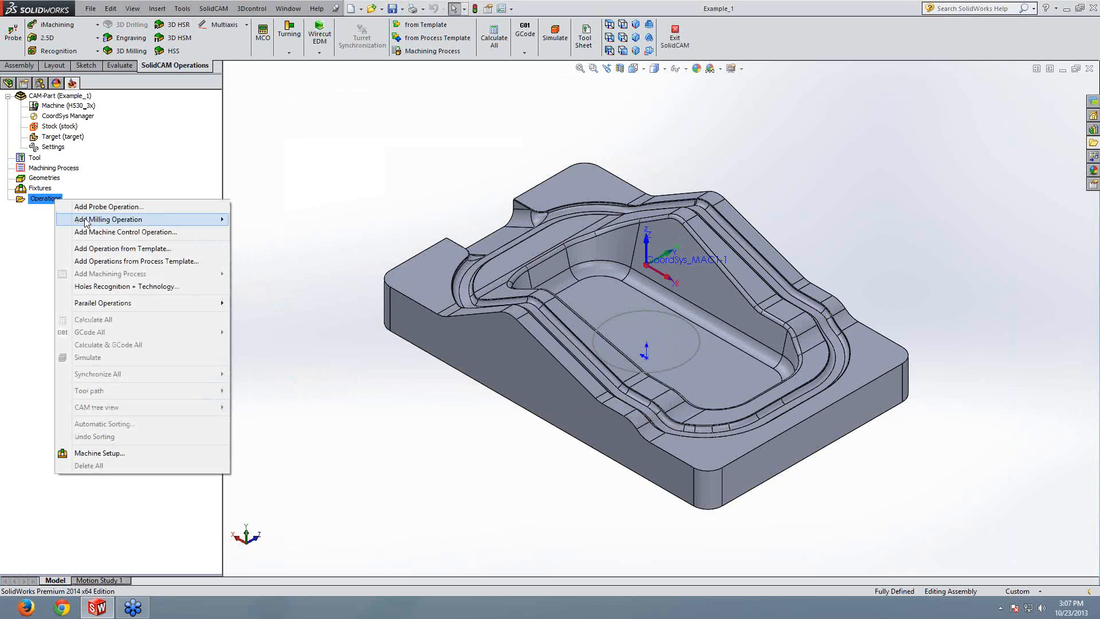
mouse_move(109, 219)
left_click(290, 479)
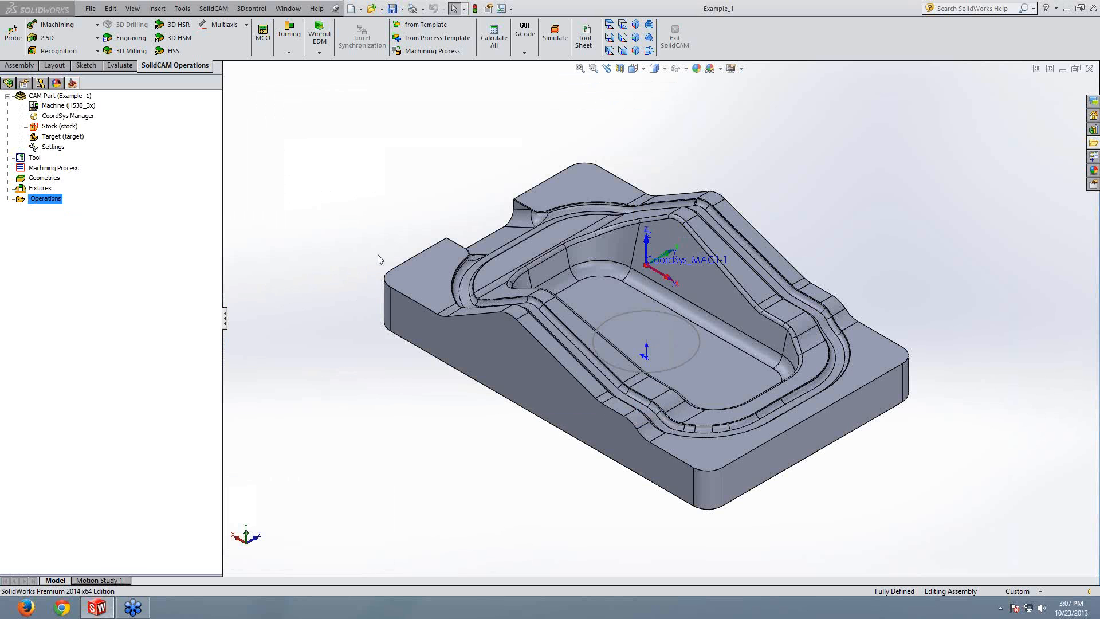
left_click(292, 157)
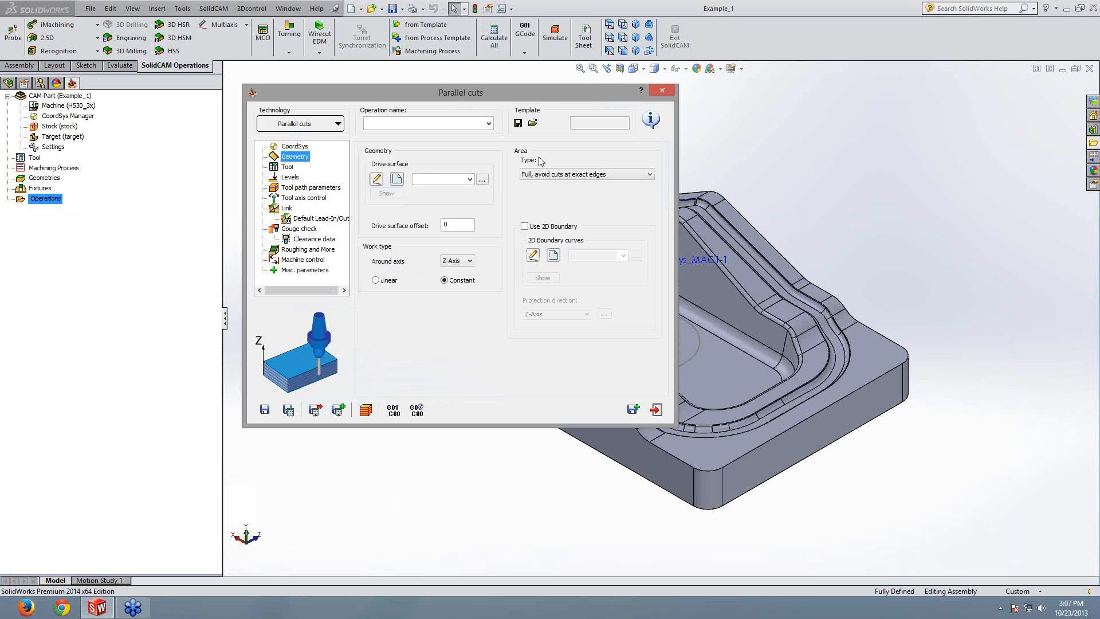
left_click(286, 168)
left_click(286, 178)
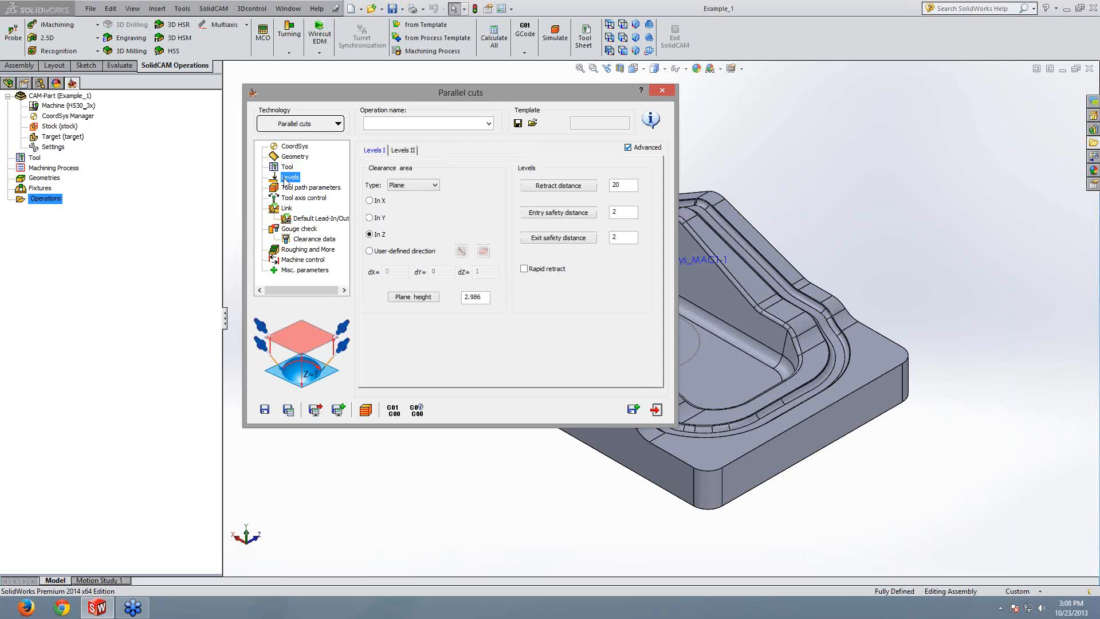
left_click(403, 152)
left_click(374, 150)
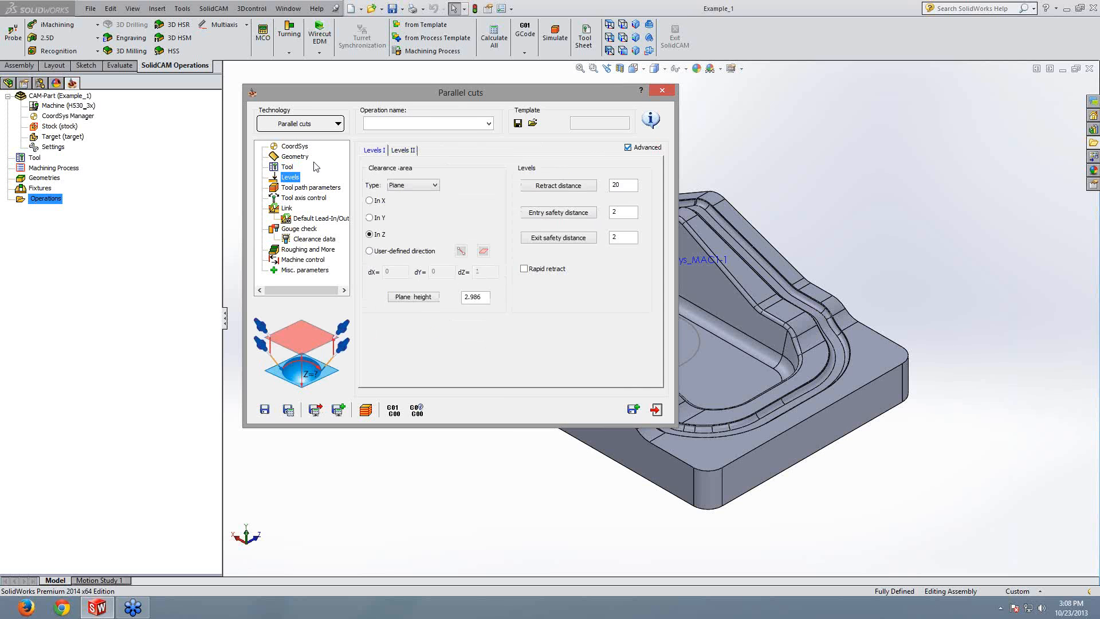
Step: Inspect the 5-axis operation's tool axis control, including its lag and side tilt angles, and close the operation without saving
left_click(291, 199)
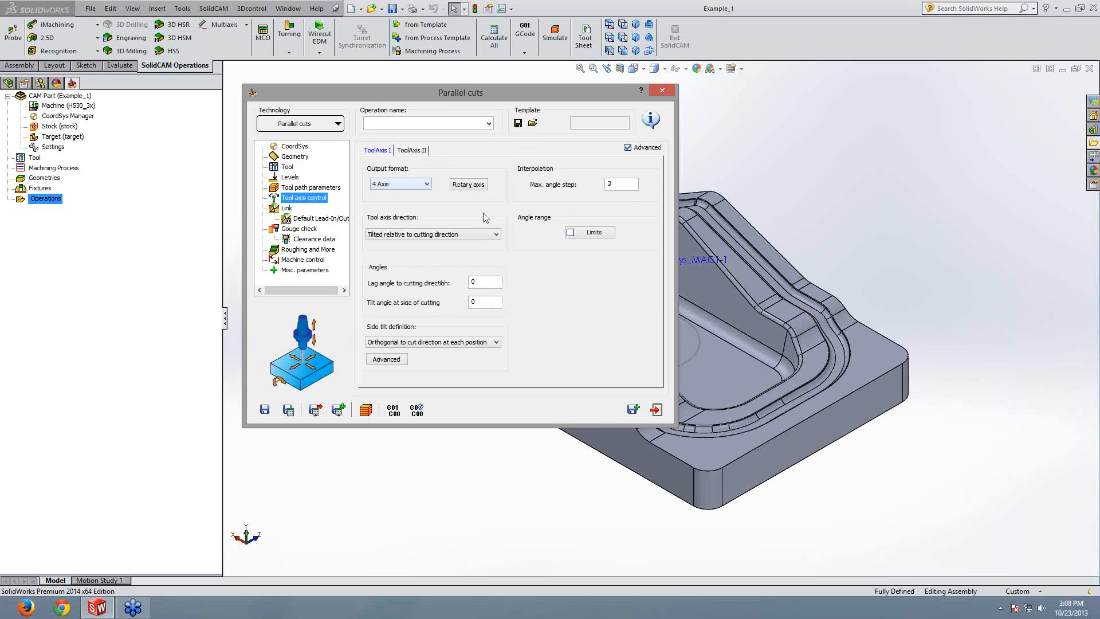
left_click(480, 281)
type(".")
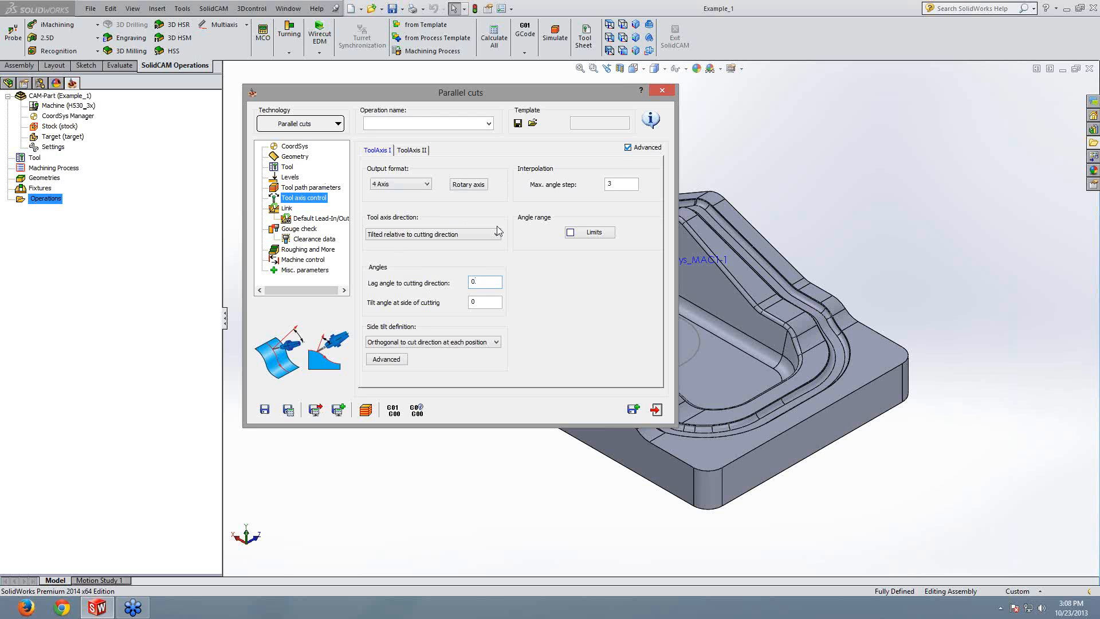
left_click(489, 299)
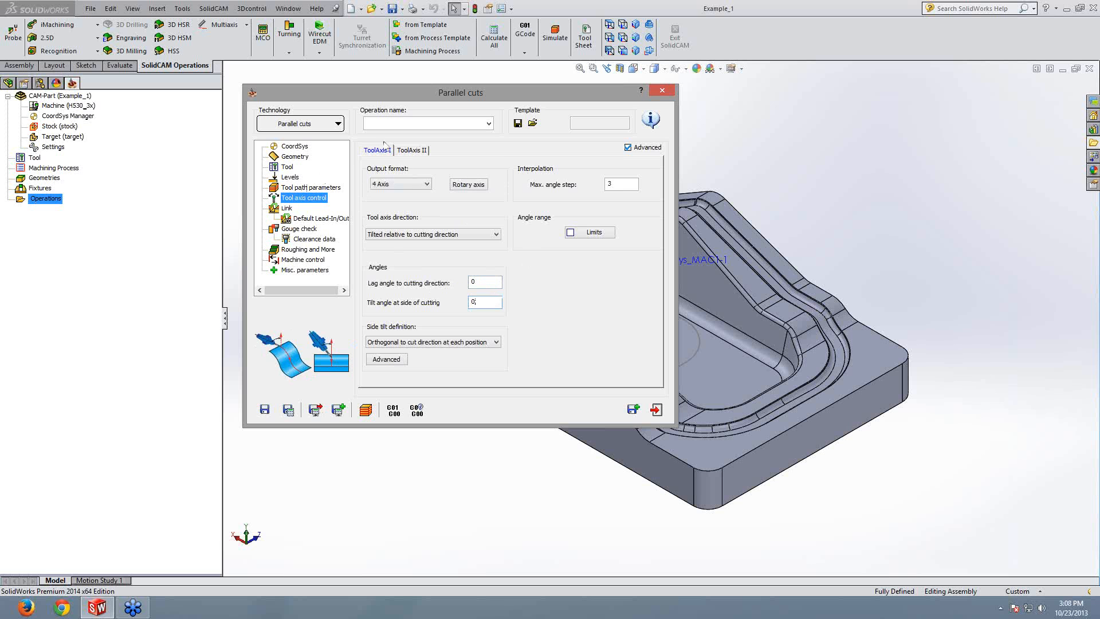
left_click(661, 92)
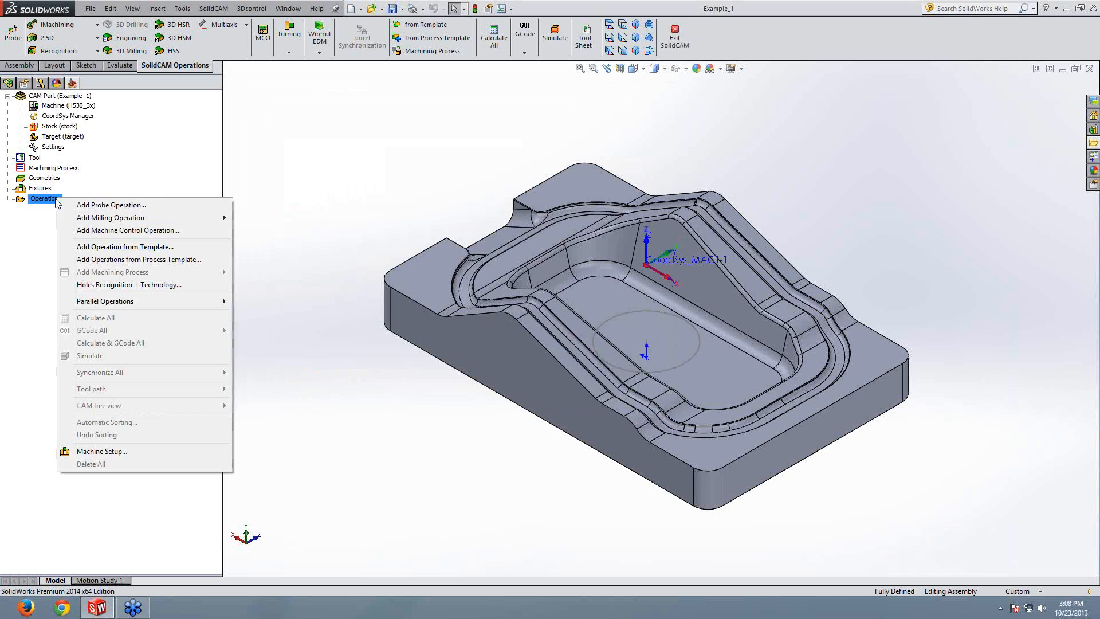
Step: Start a new HSS operation and examine its link settings for gaps along cut and links between slices
right_click(58, 199)
mouse_move(101, 217)
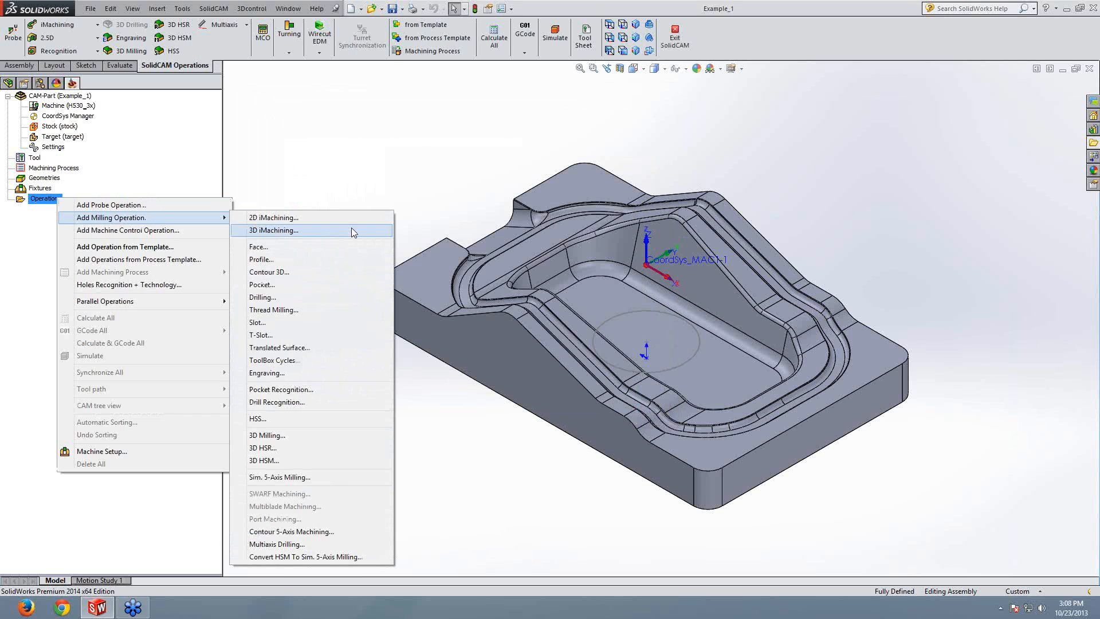
left_click(267, 417)
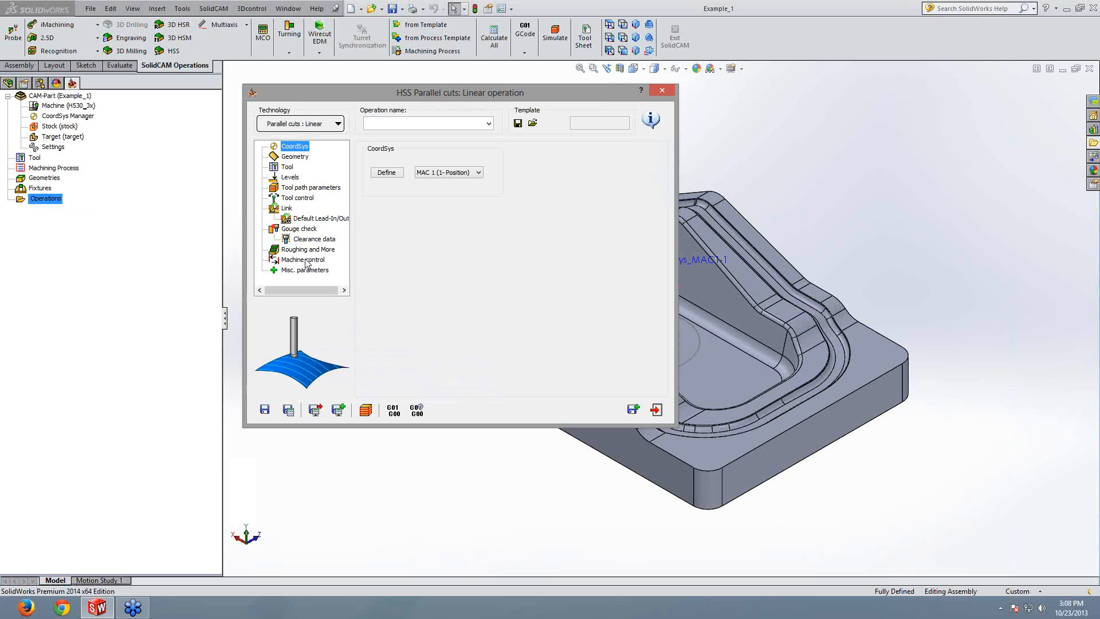
left_click(292, 209)
left_click(428, 151)
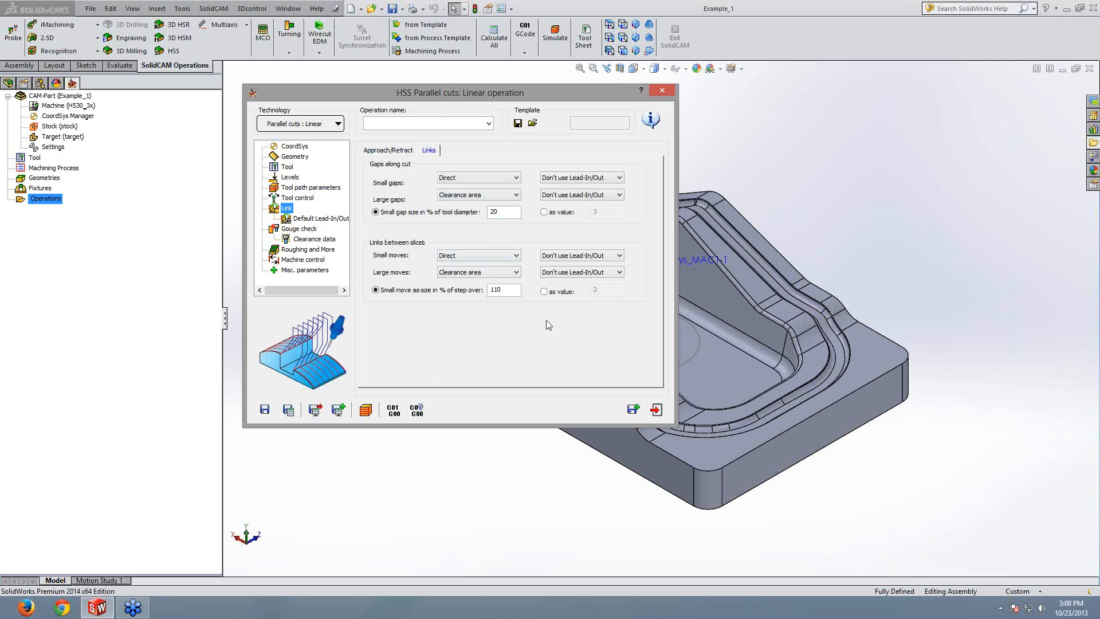
Step: Try out depth cuts in the Roughing and More settings, turn them off again and exit the operation
left_click(300, 250)
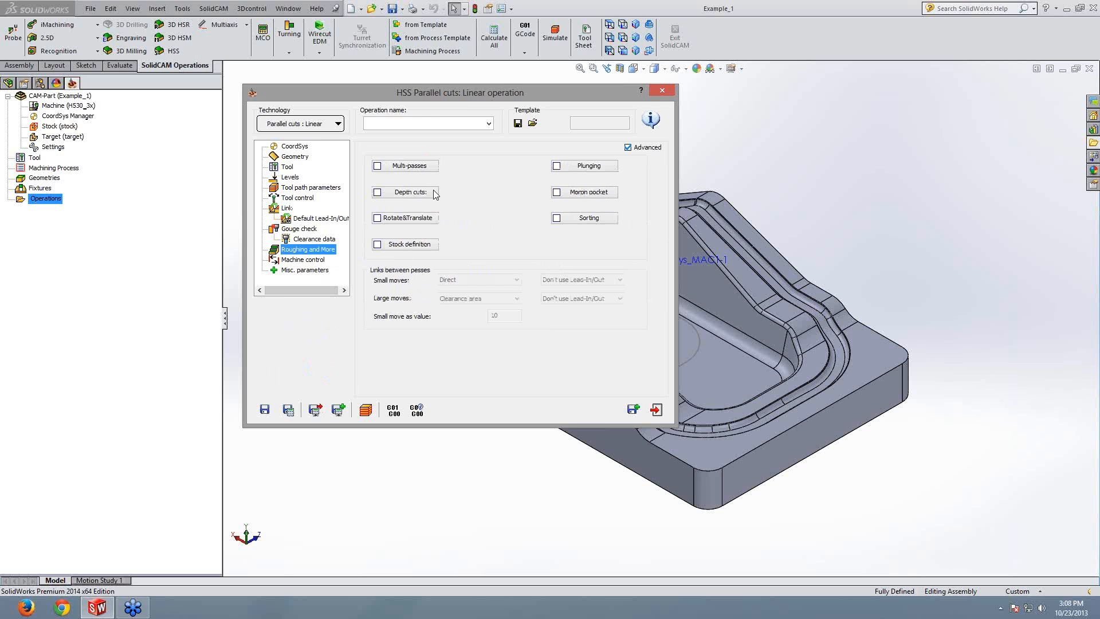
left_click(413, 193)
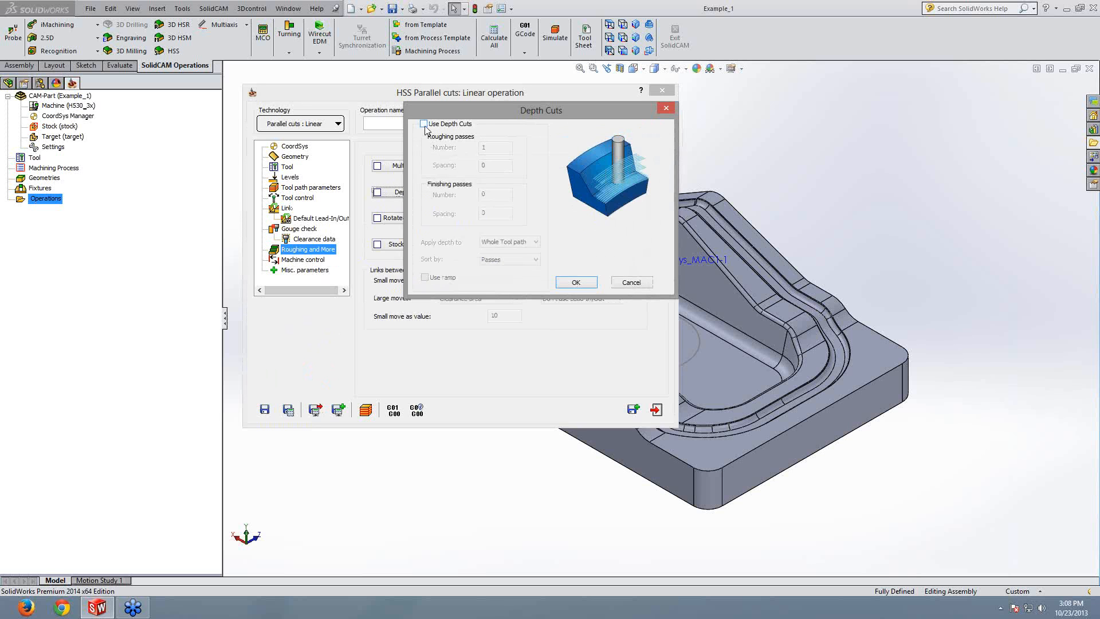
left_click(424, 124)
left_click(576, 282)
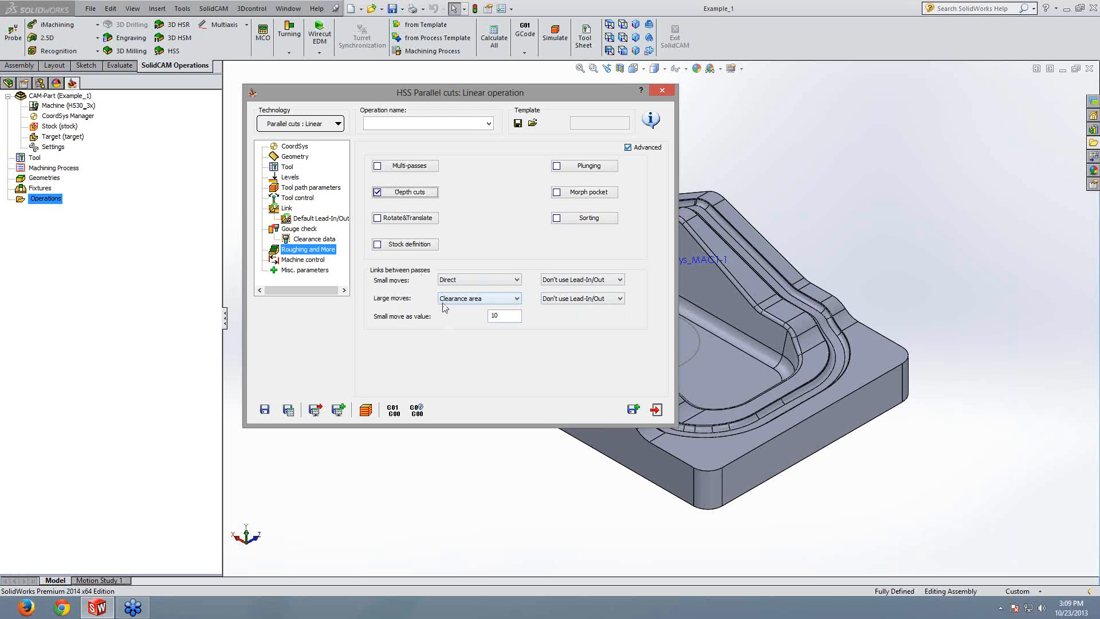
left_click(417, 192)
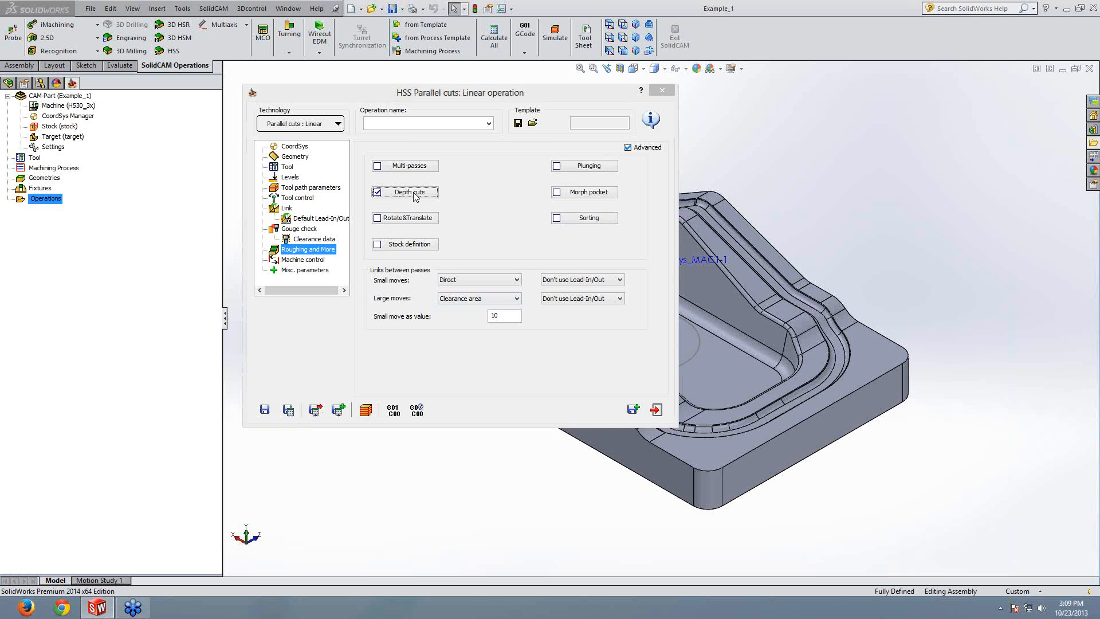
left_click(424, 123)
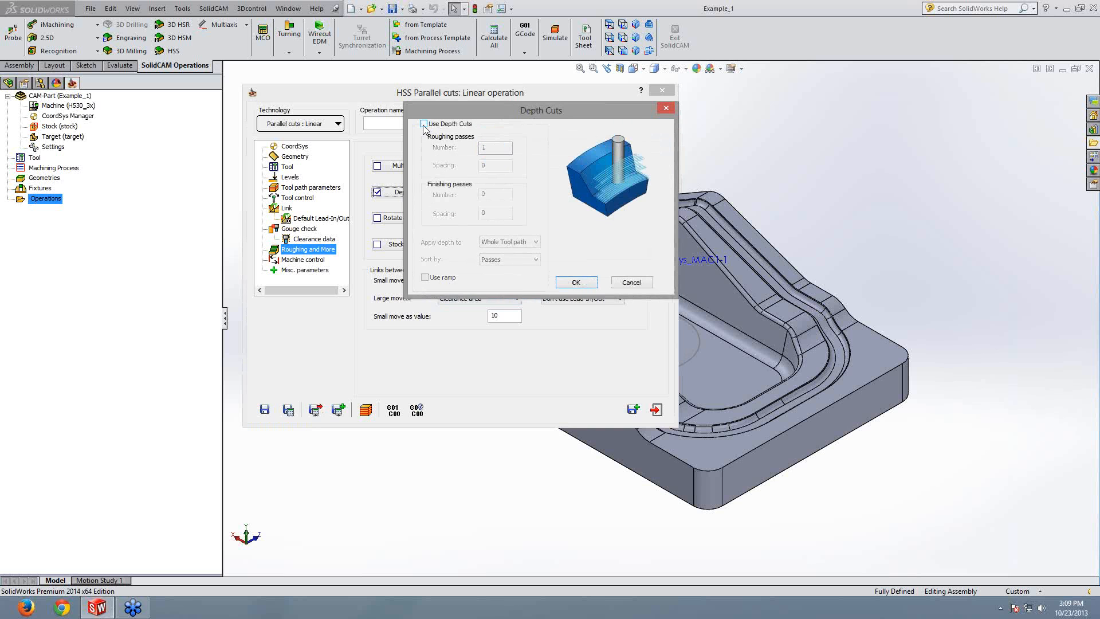
left_click(576, 284)
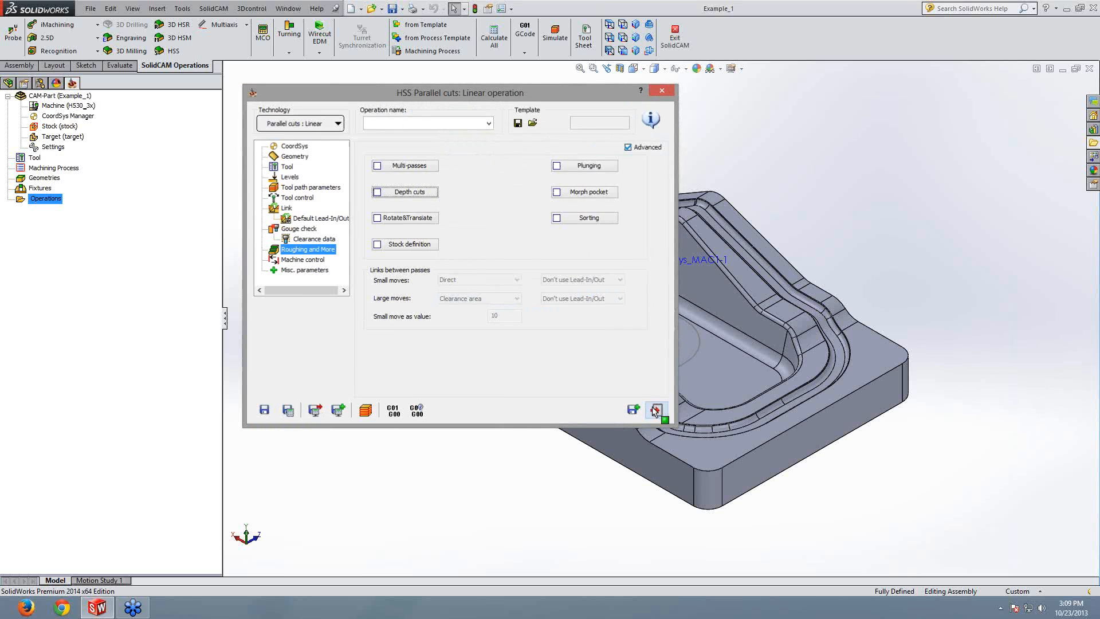
left_click(656, 409)
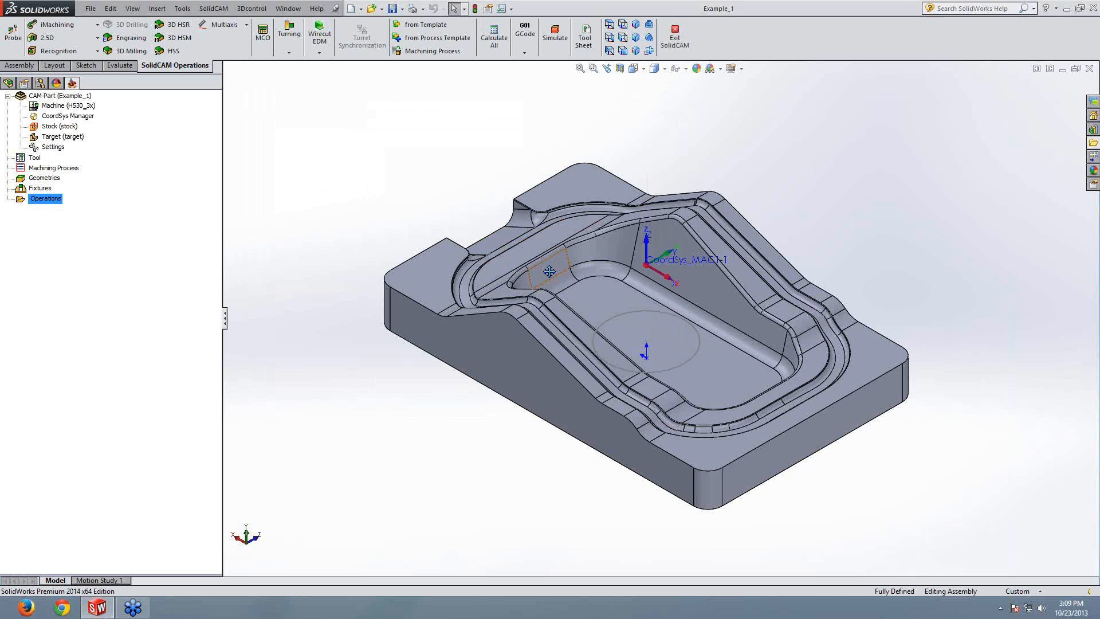
Step: Add a new HSS milling operation using the Parallel cuts: Linear technology
middle_click_drag(549, 271, 522, 252, "ctrl")
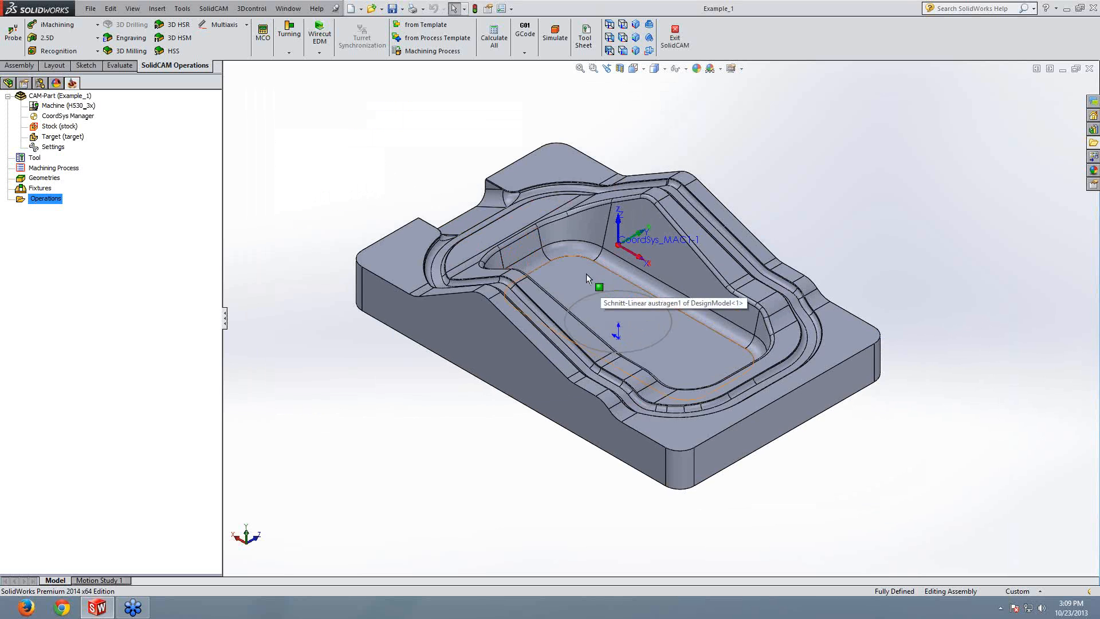
right_click(48, 202)
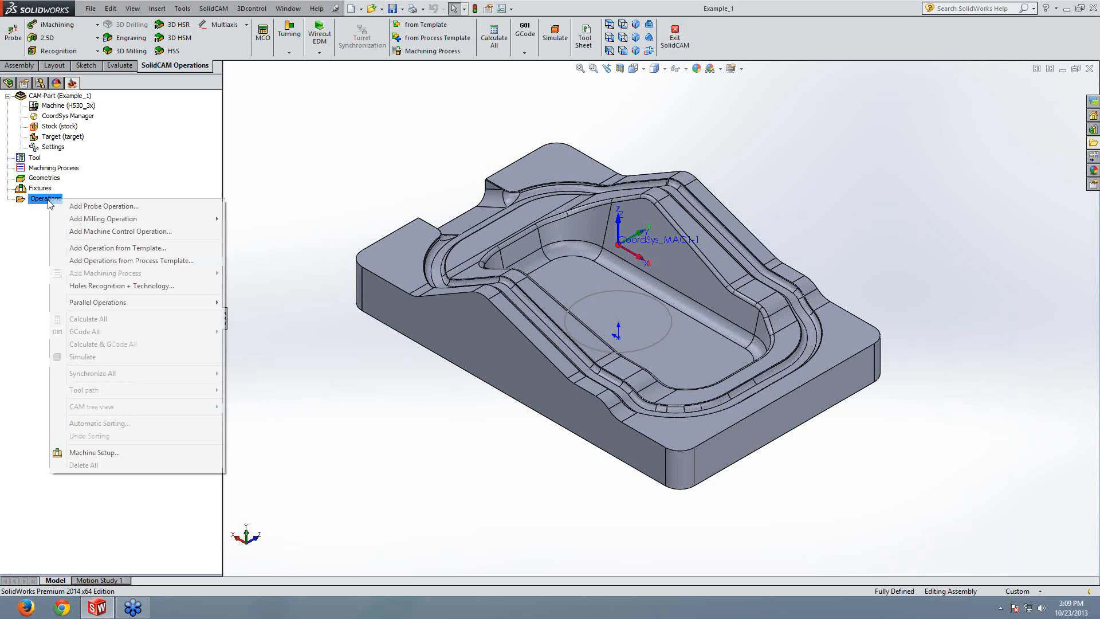
mouse_move(90, 221)
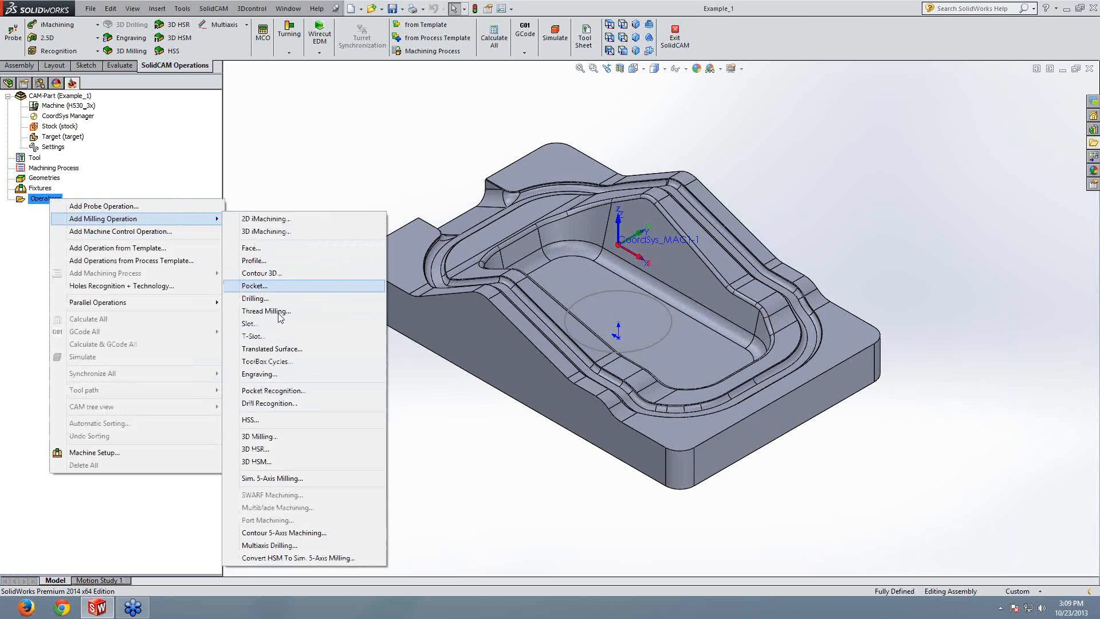
left_click(256, 420)
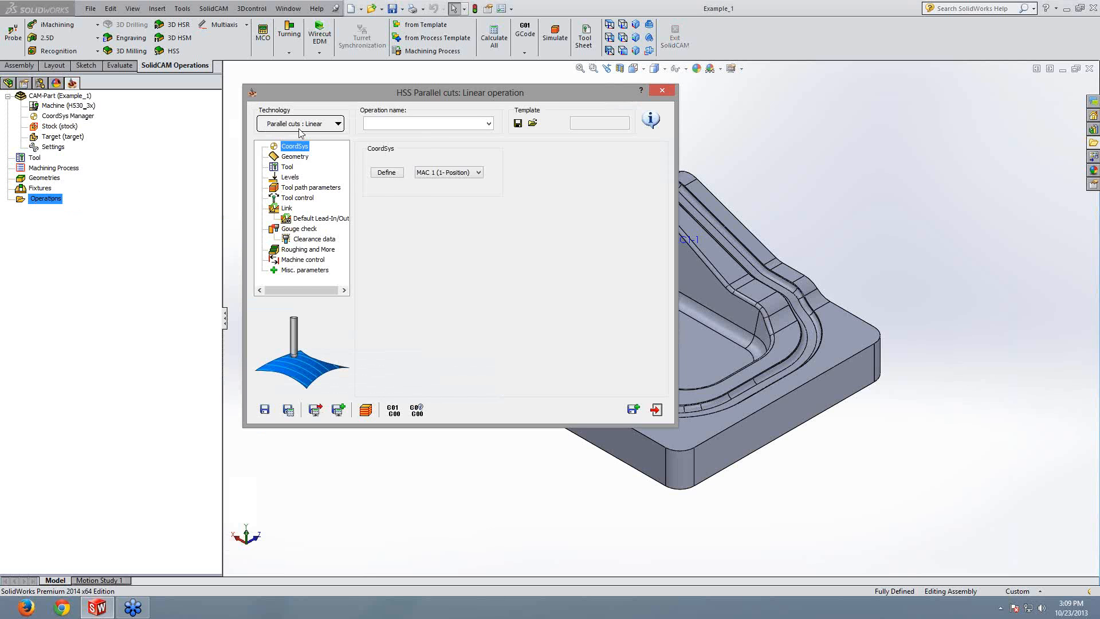
left_click(334, 126)
mouse_move(310, 142)
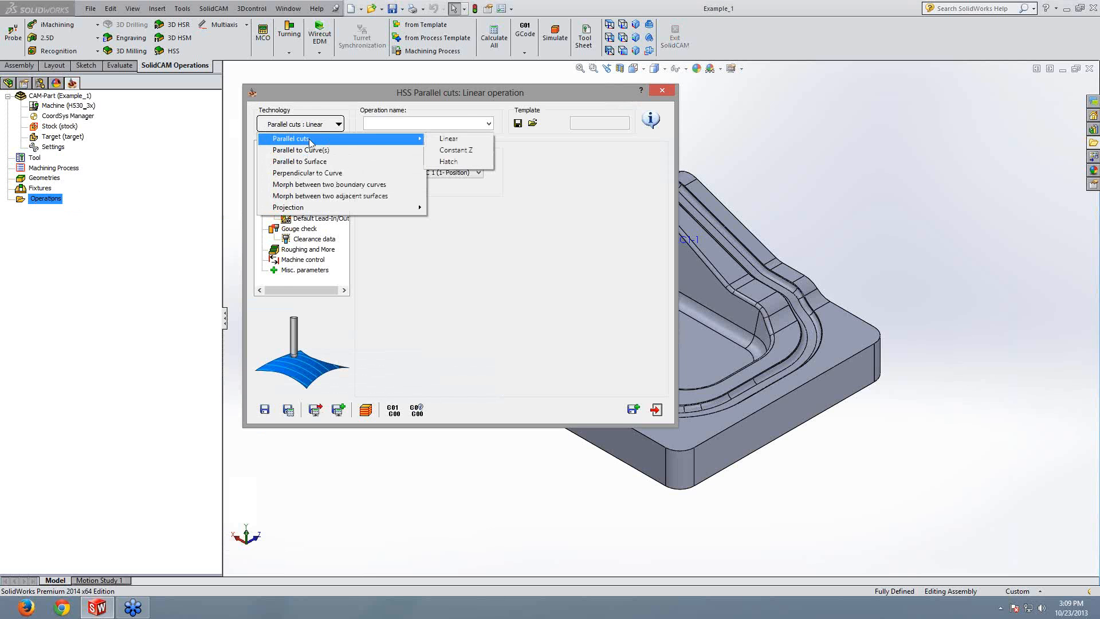
left_click(450, 139)
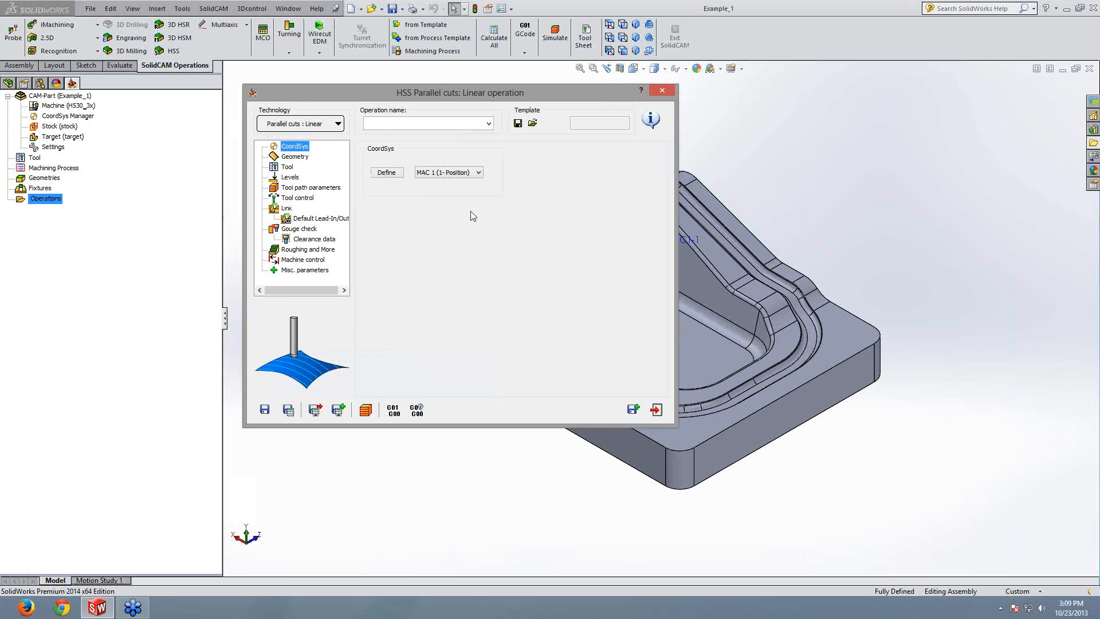
Step: Define the drive surface geometry from the flat top face at the part's end beyond the grooved rim
left_click(295, 157)
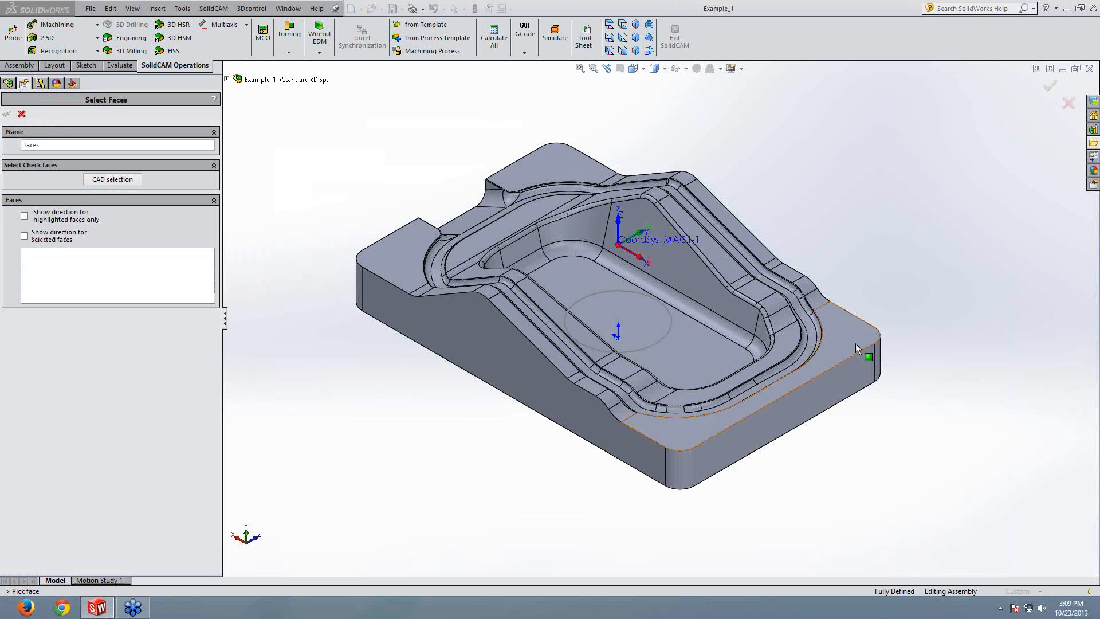
left_click(857, 346)
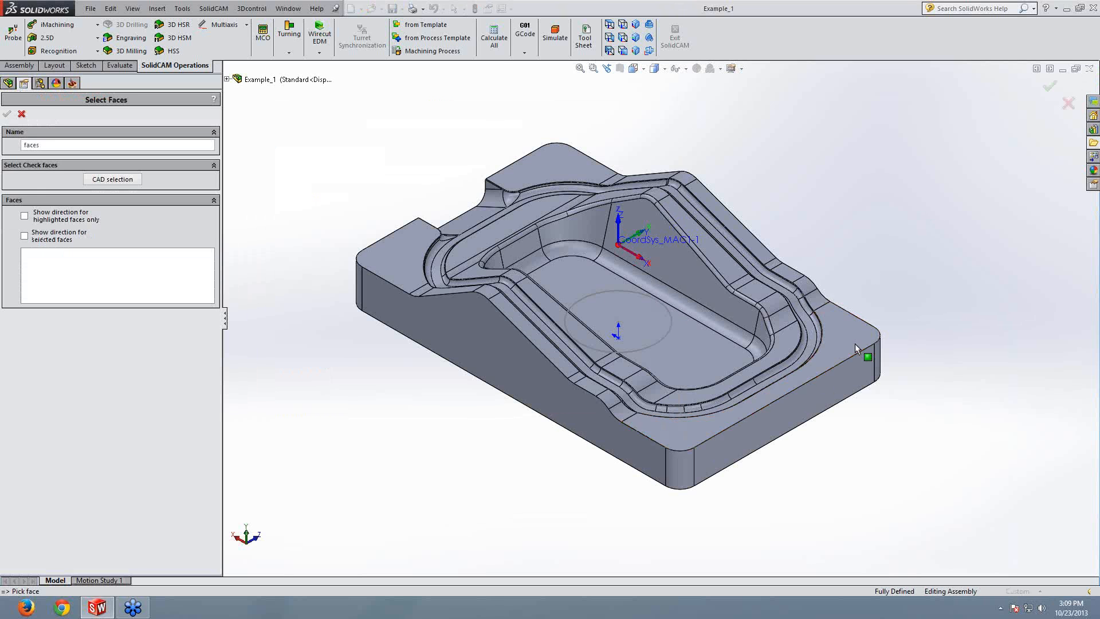
left_click(7, 113)
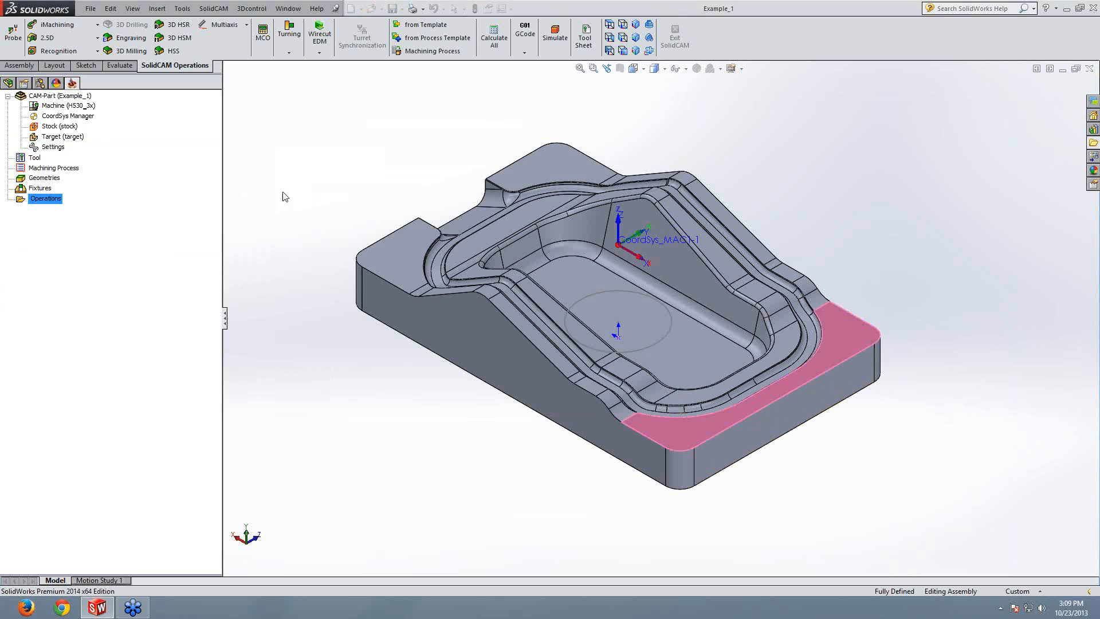
Step: Add a 6 mm ball nose mill to the tool table and assign it to the operation
left_click(307, 168)
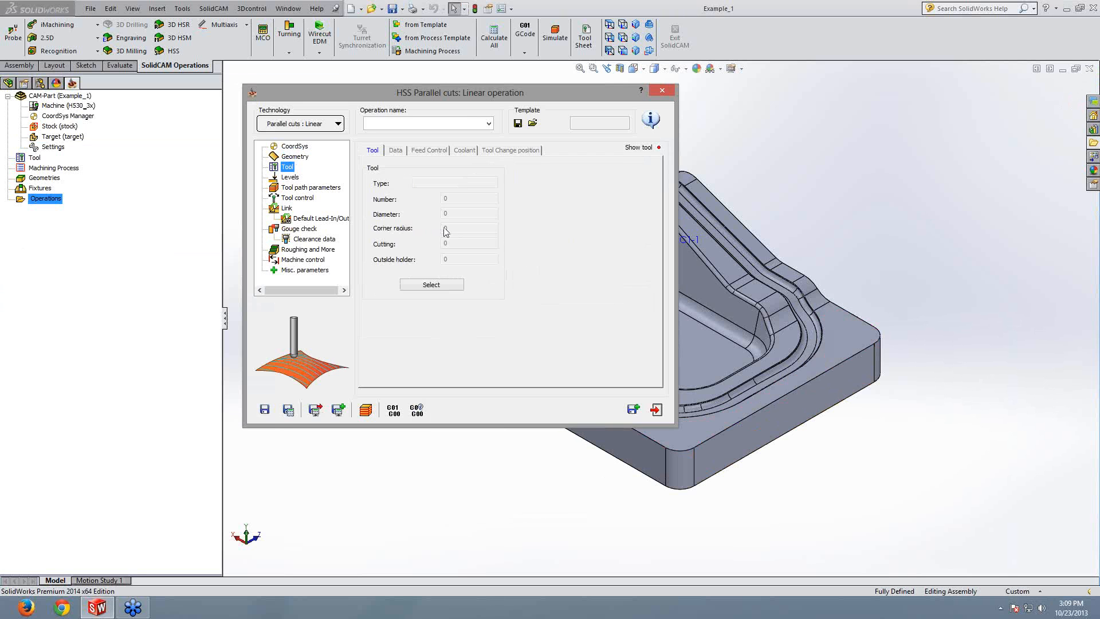
left_click(431, 285)
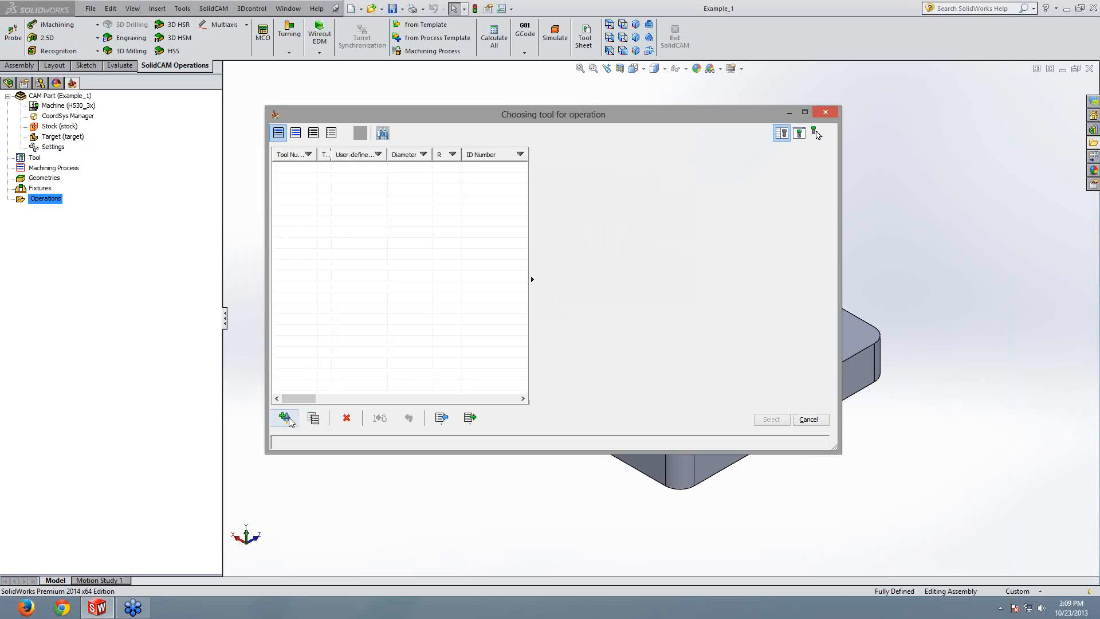
left_click(285, 418)
left_click(656, 183)
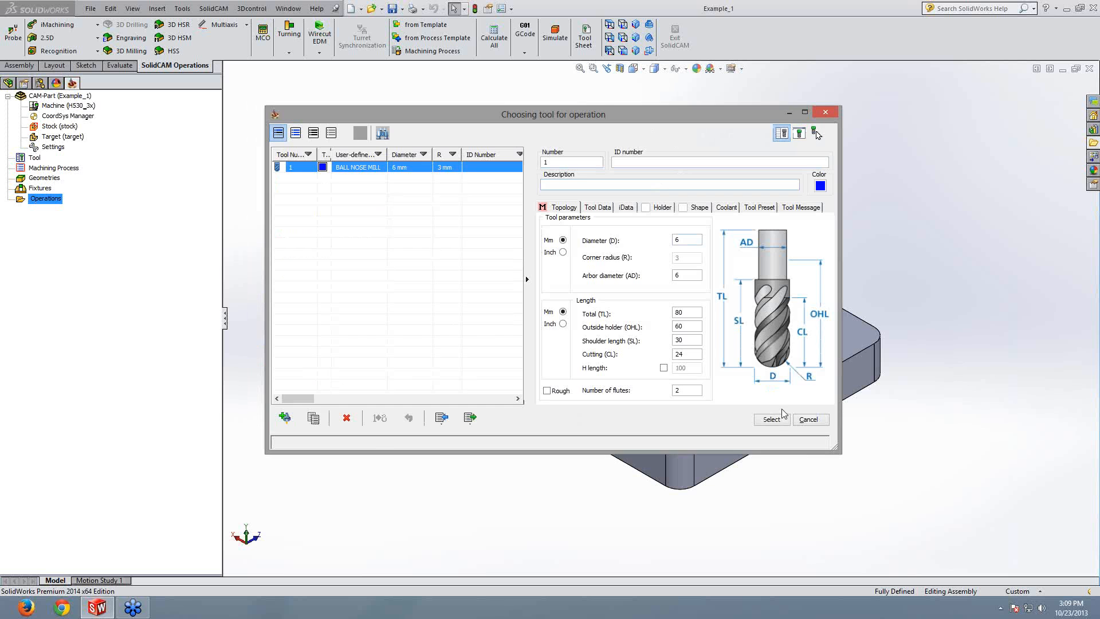
left_click(772, 420)
Step: Set the maximum step over to 2 in the tool path parameters, then save and calculate the operation
left_click(290, 177)
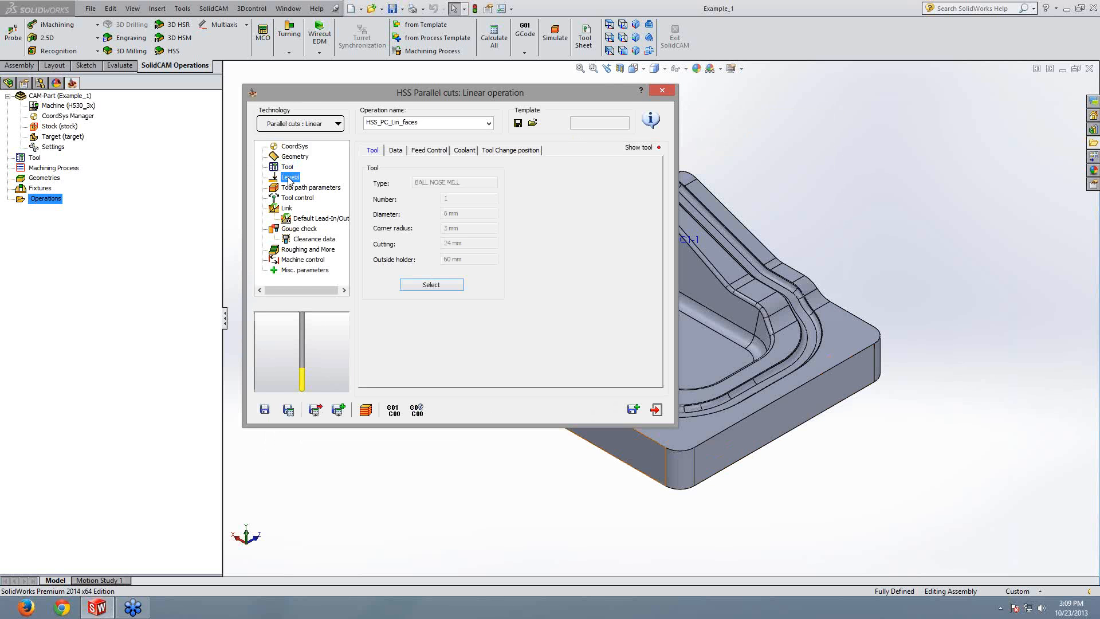
left_click(295, 189)
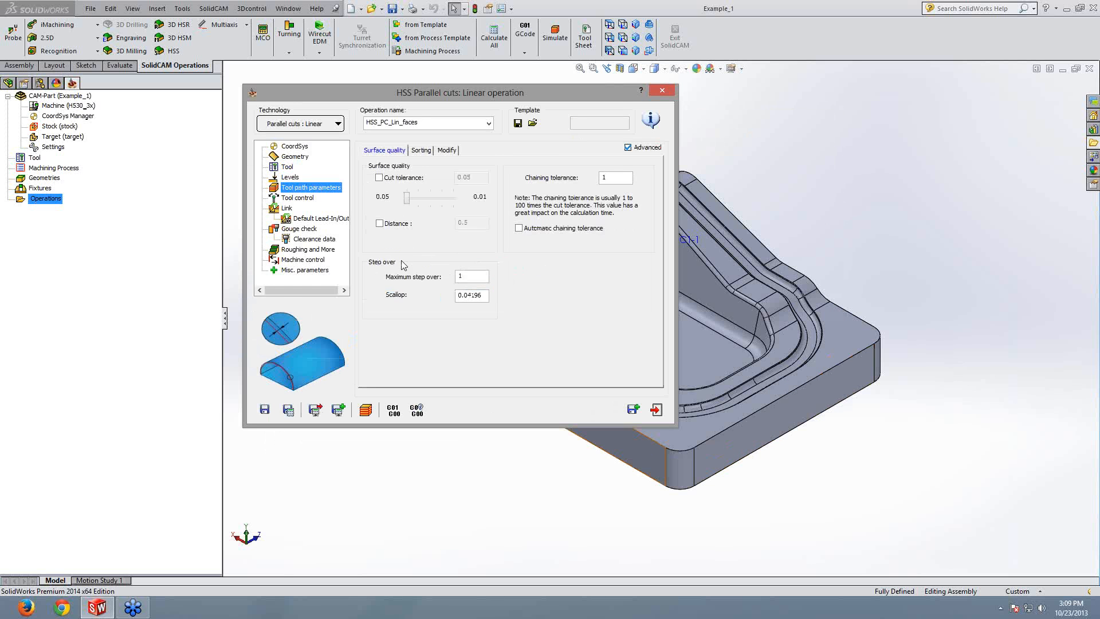
double_click(461, 276)
type("2")
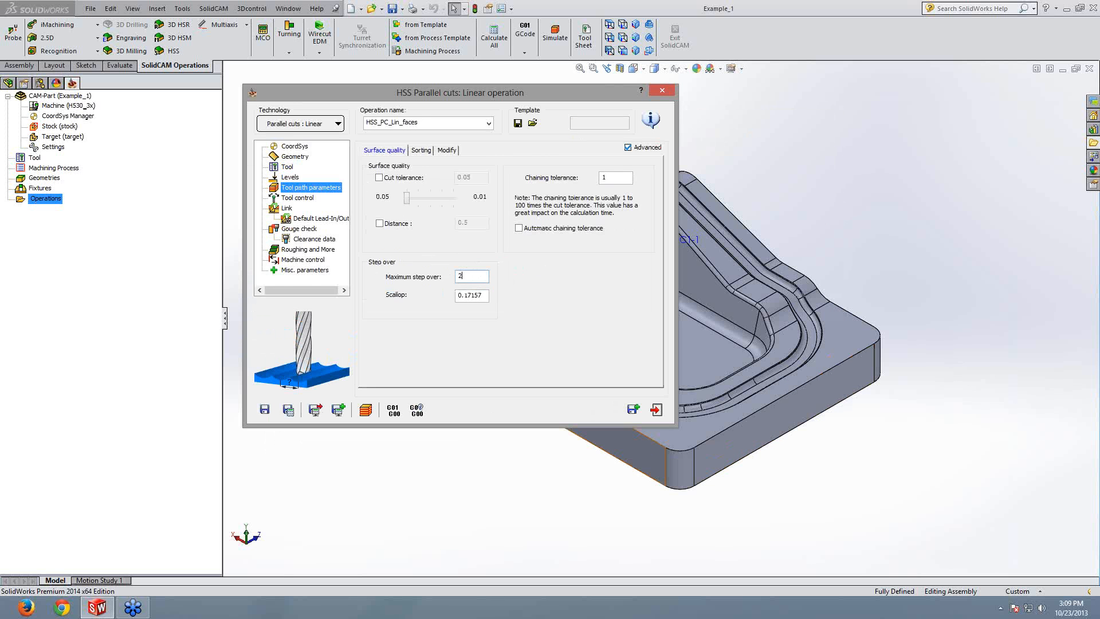
left_click(288, 410)
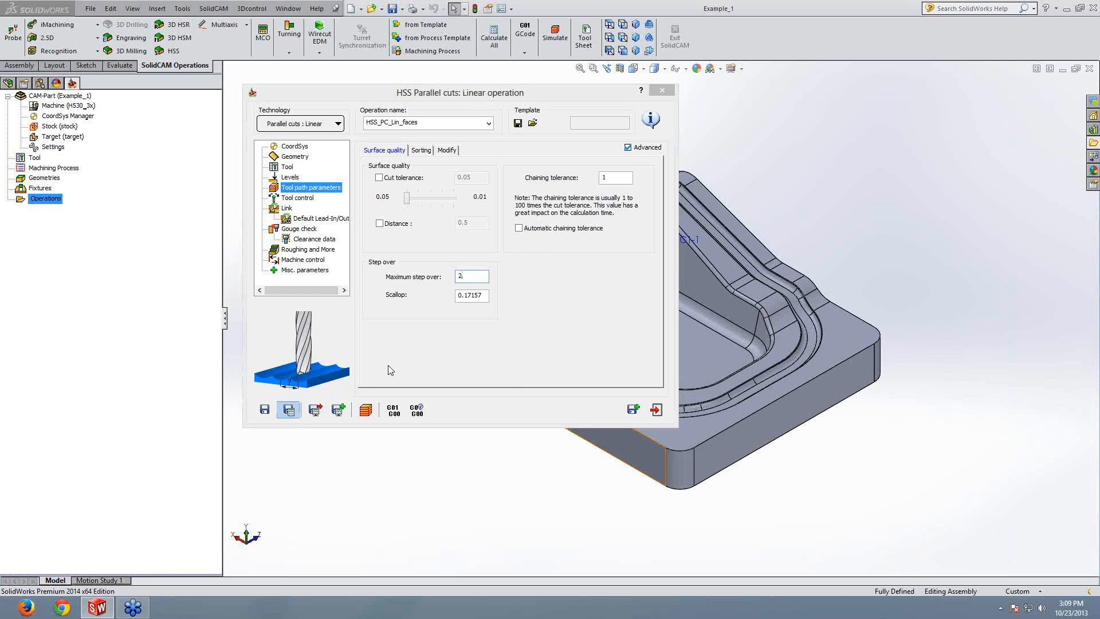
Step: Open the operation's simulation, inspect the parallel toolpath and its retracts over the end face, and exit the simulation
left_click(365, 409)
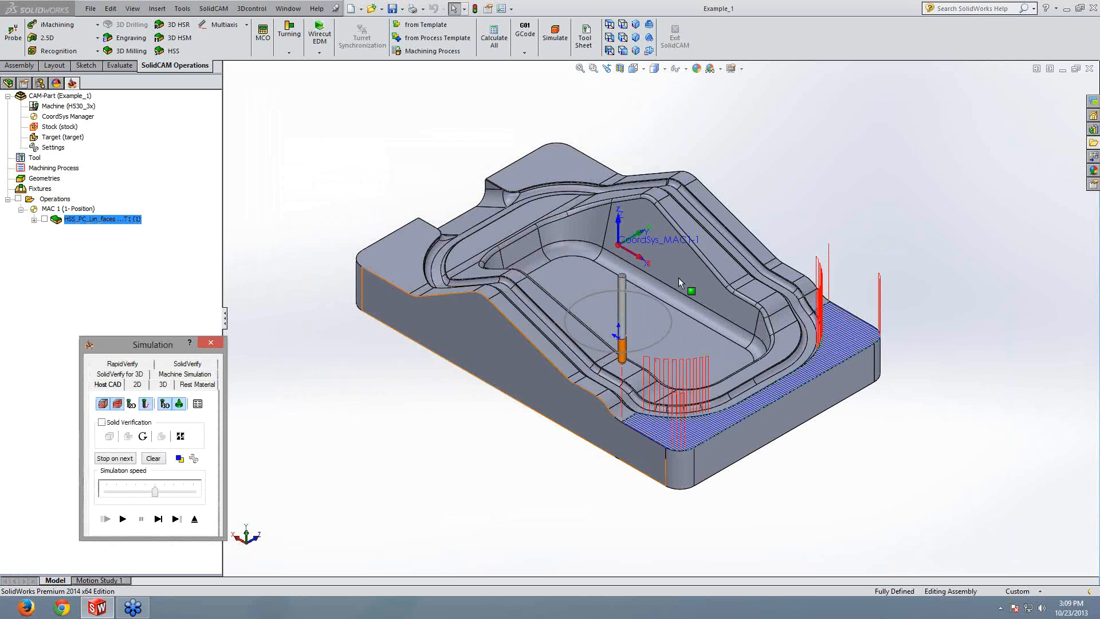
left_click(920, 147)
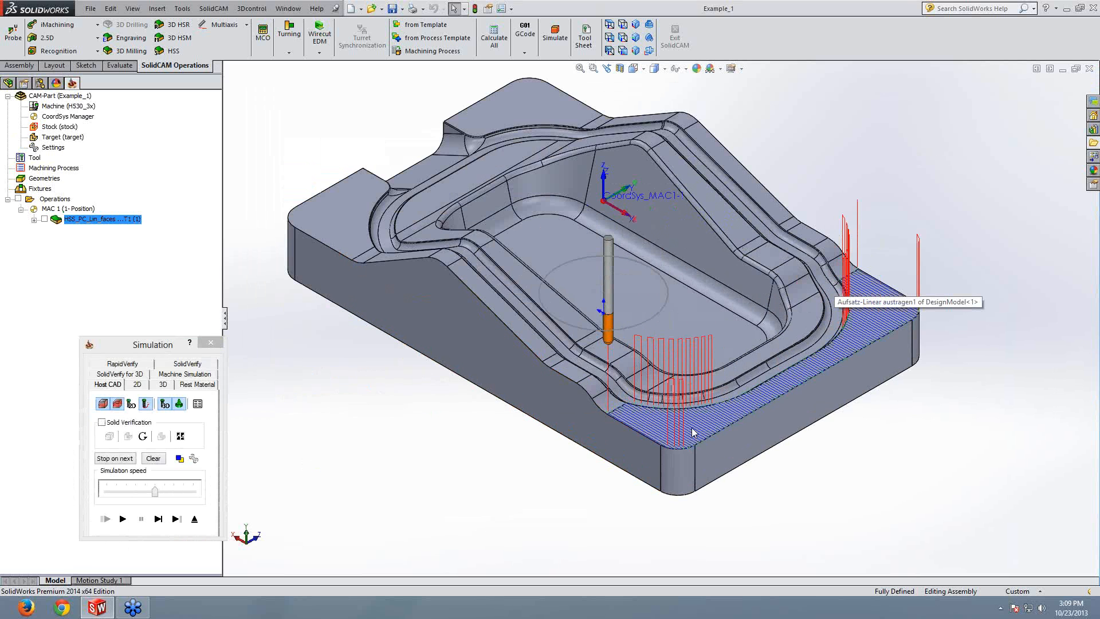
scroll(691, 432, "down", 2)
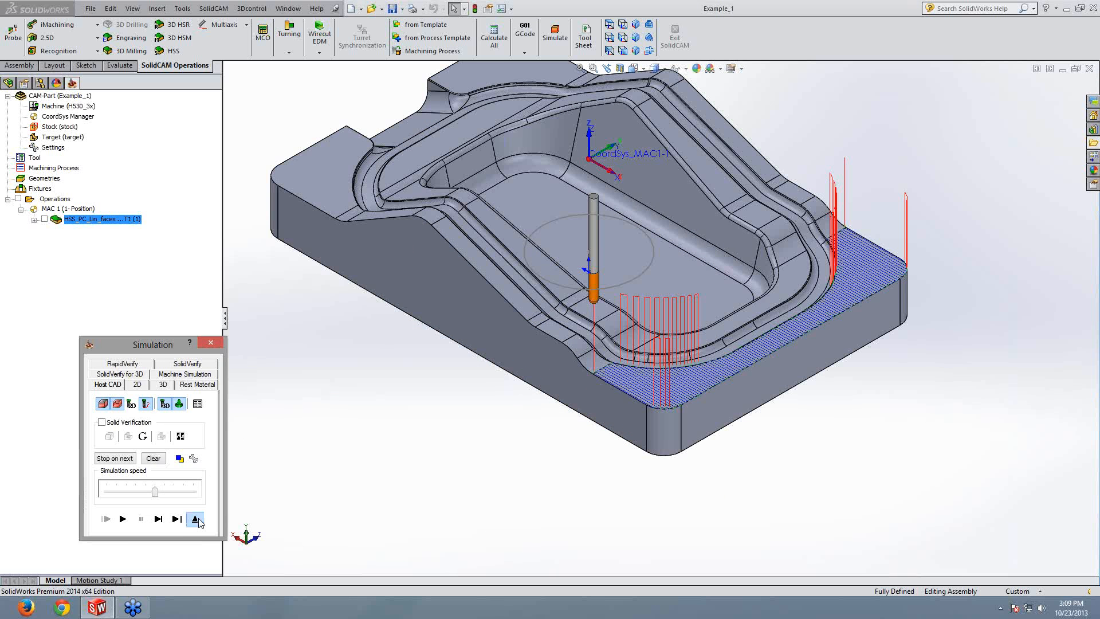
left_click(195, 519)
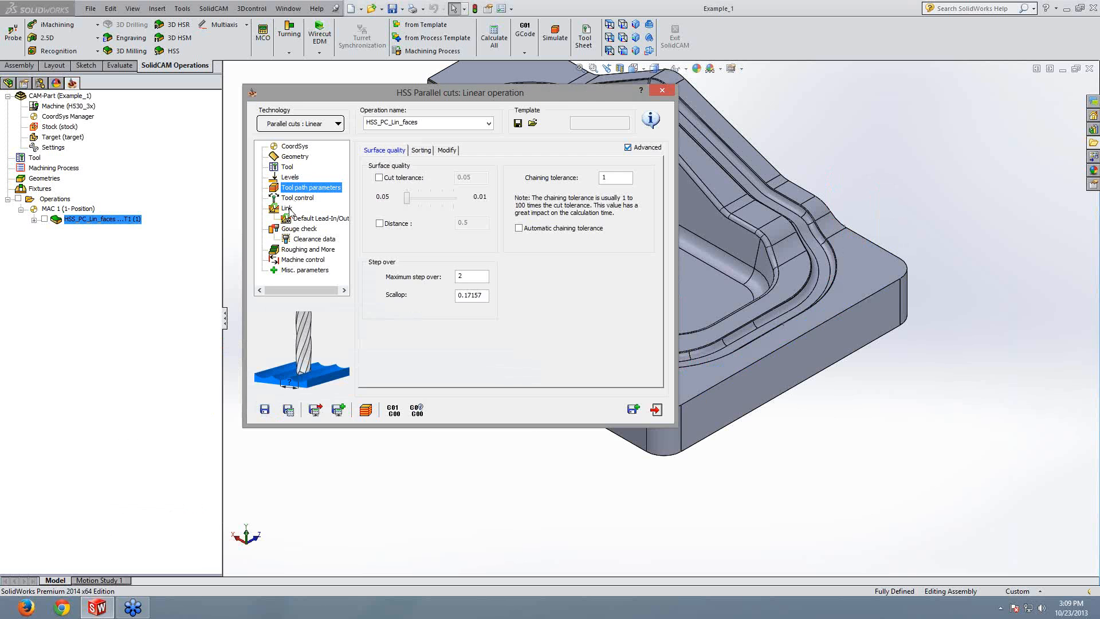
Step: Set the link for large gaps along cut to Direct and recalculate the operation
left_click(288, 210)
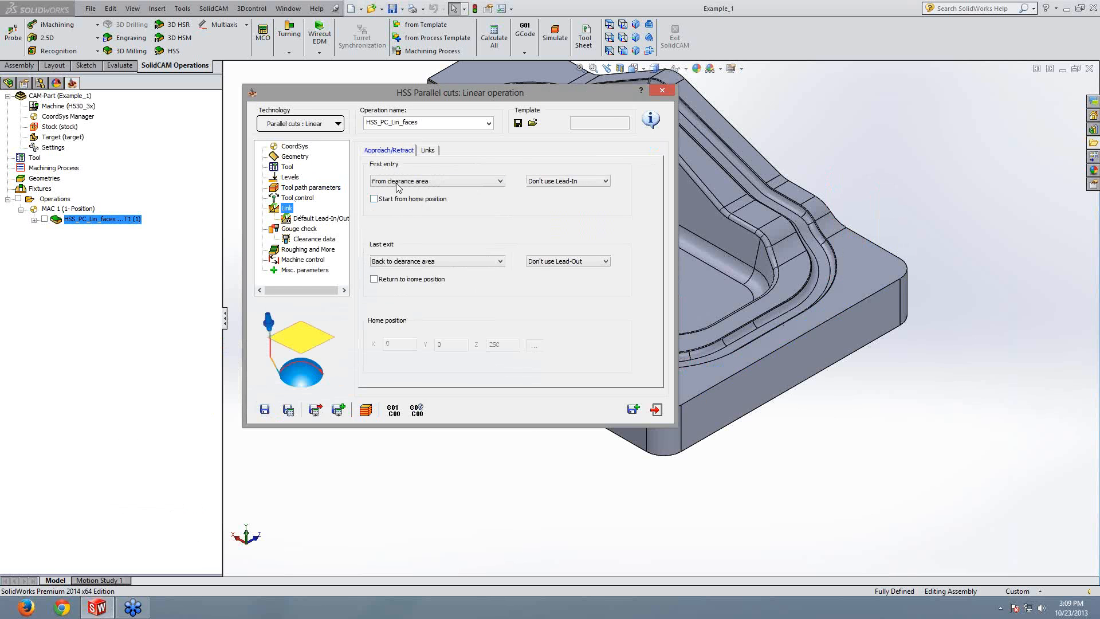
left_click(427, 150)
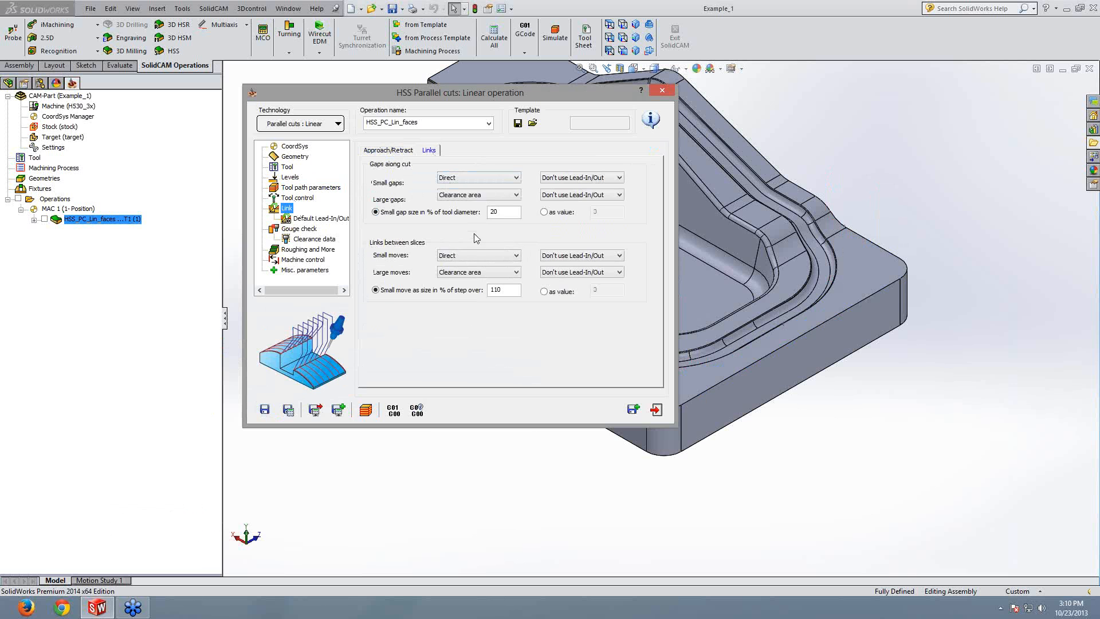
left_click(471, 195)
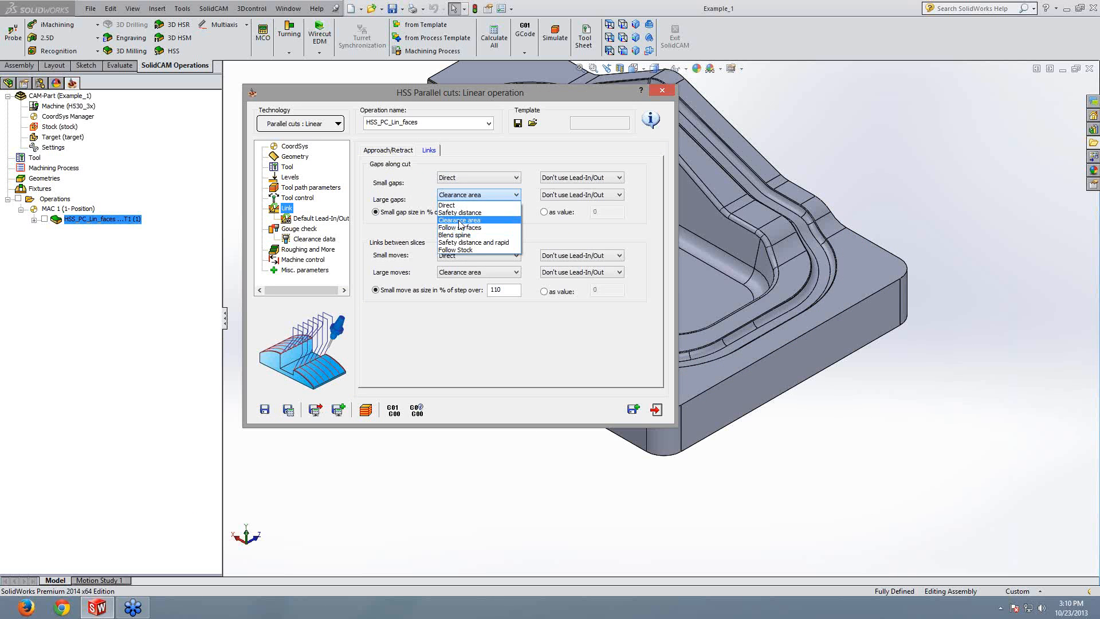
left_click(448, 205)
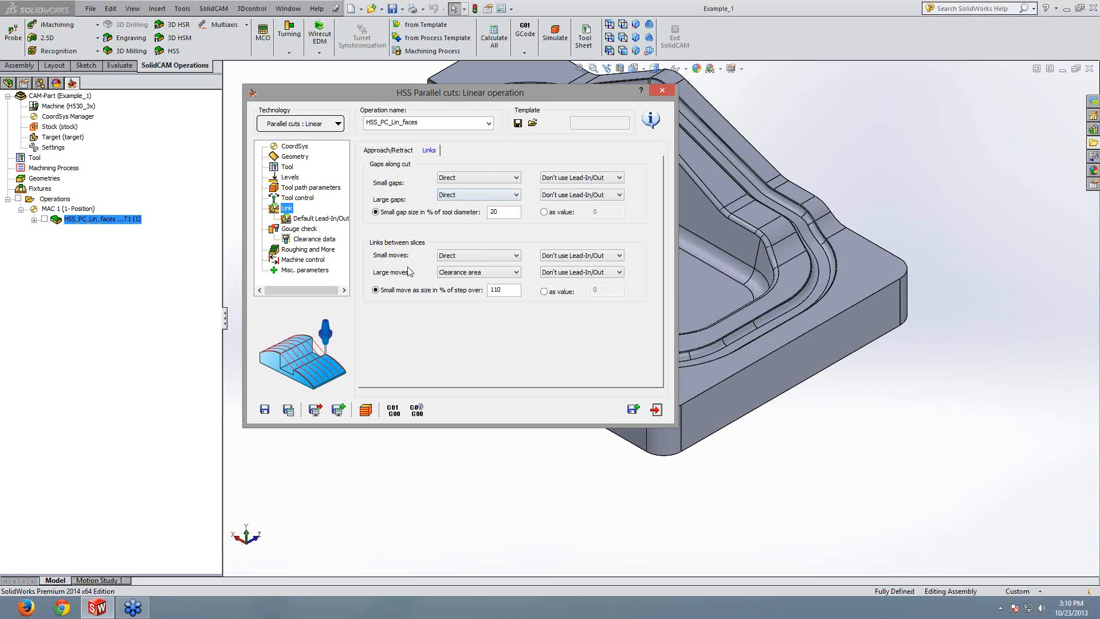
left_click(289, 411)
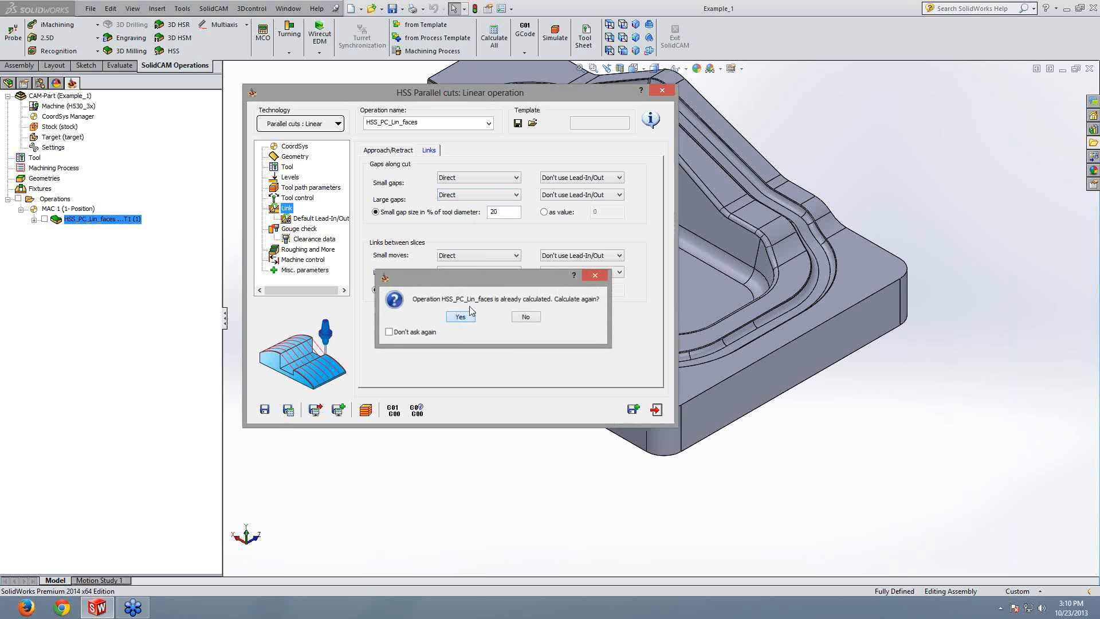
left_click(461, 317)
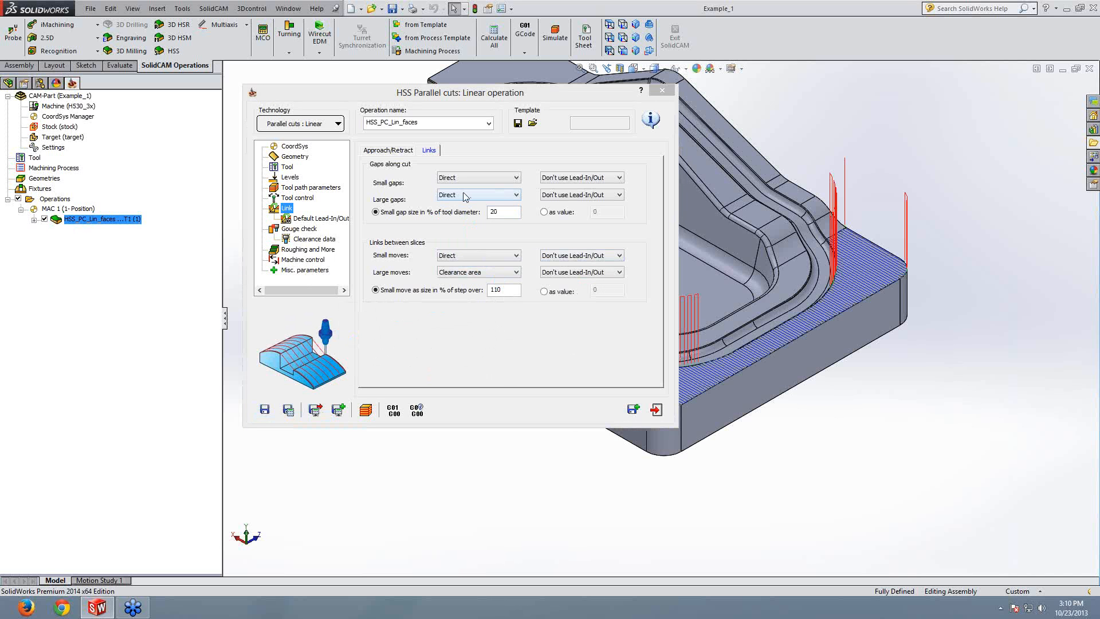
Step: Set the link for large moves between slices to Blend spline and recalculate the operation
left_click(468, 274)
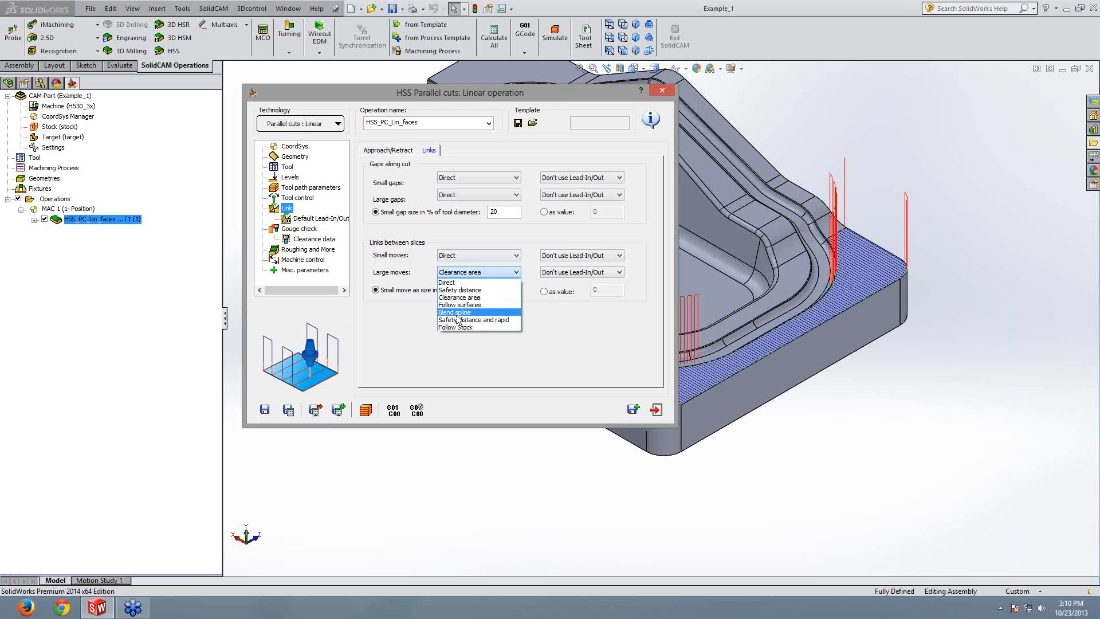
left_click(456, 312)
left_click(288, 409)
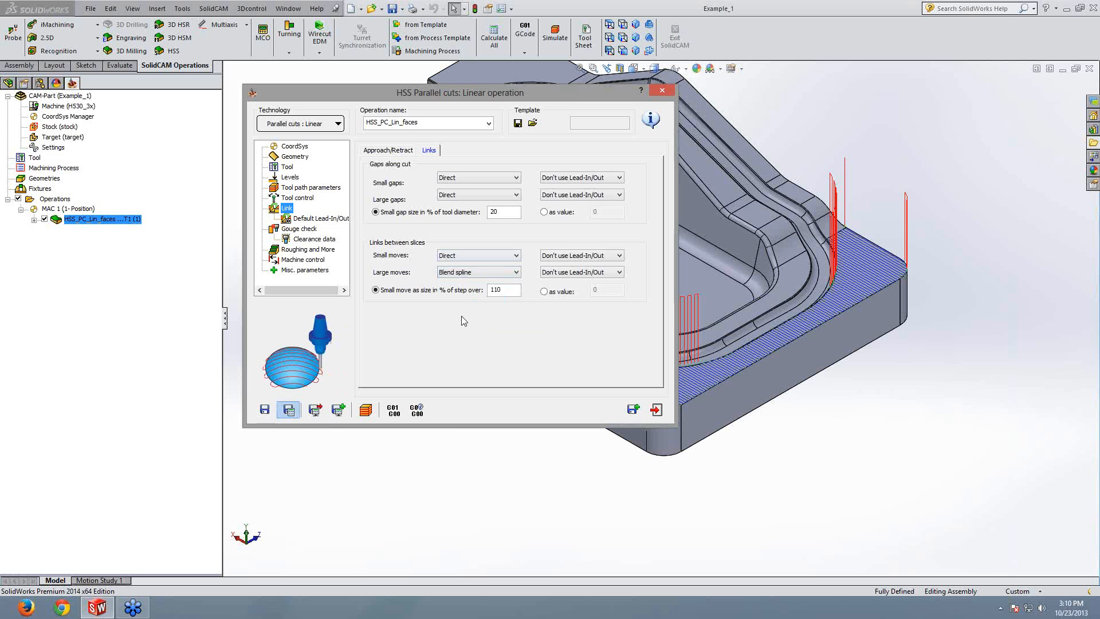
left_click(463, 320)
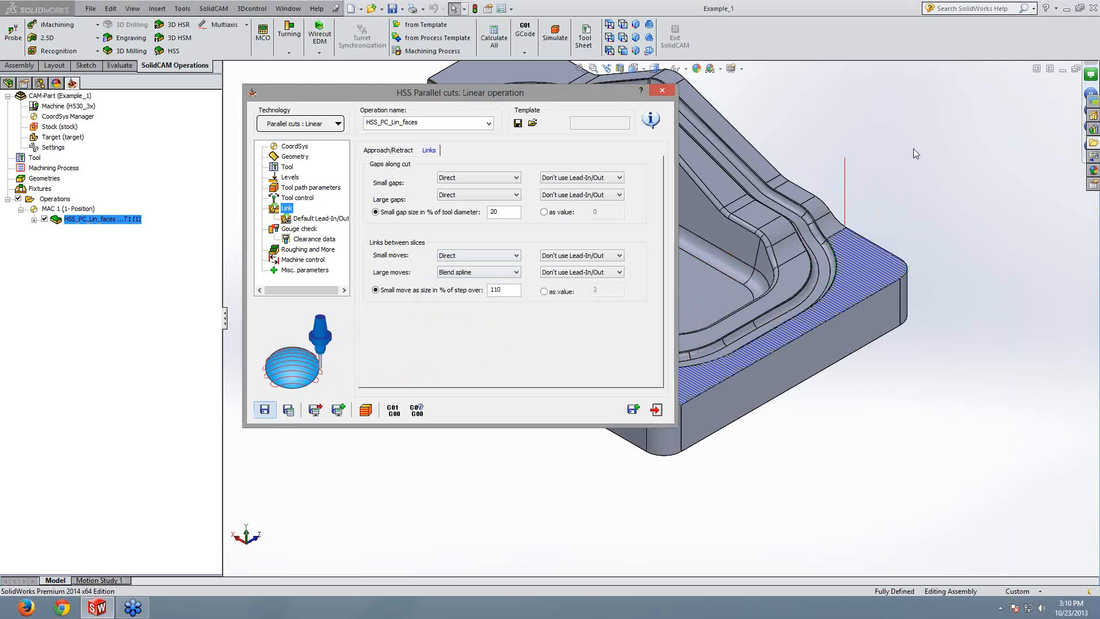
Step: Examine the links between the parallel passes along the curved rim and rounded corners of the end face
scroll(840, 270, "down", 5)
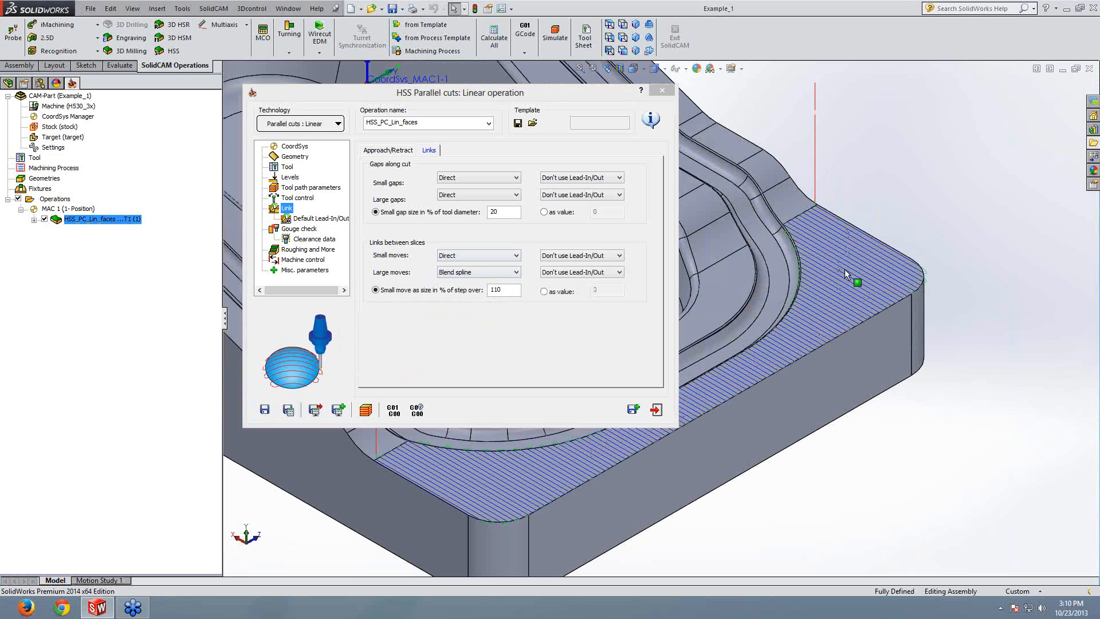
left_click_drag(558, 102, 300, 137)
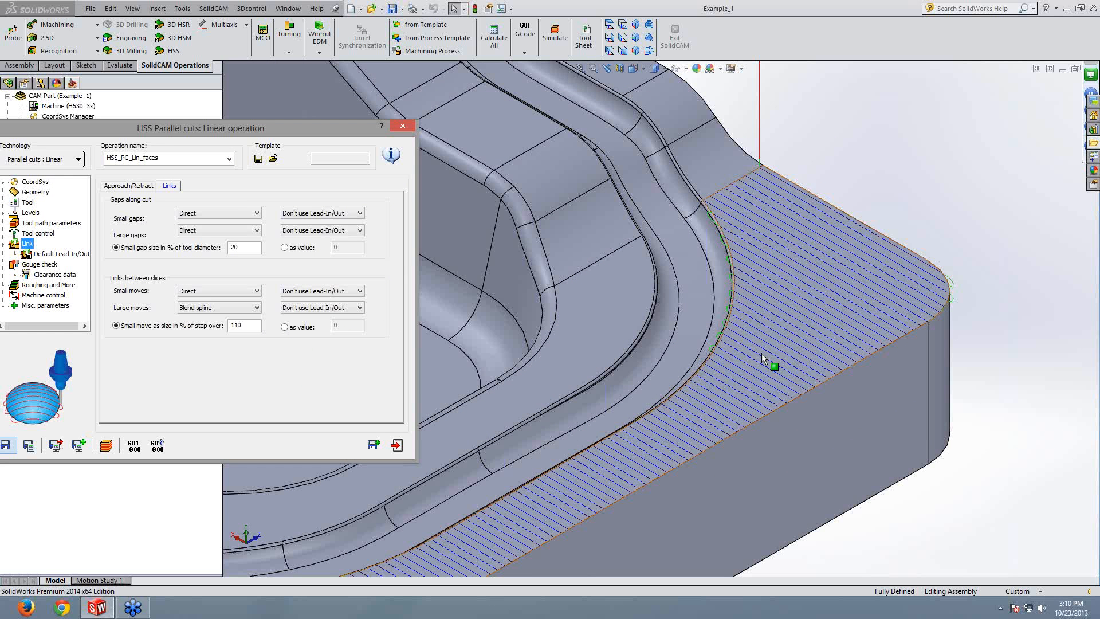
middle_click_drag(772, 350, 774, 351, "ctrl")
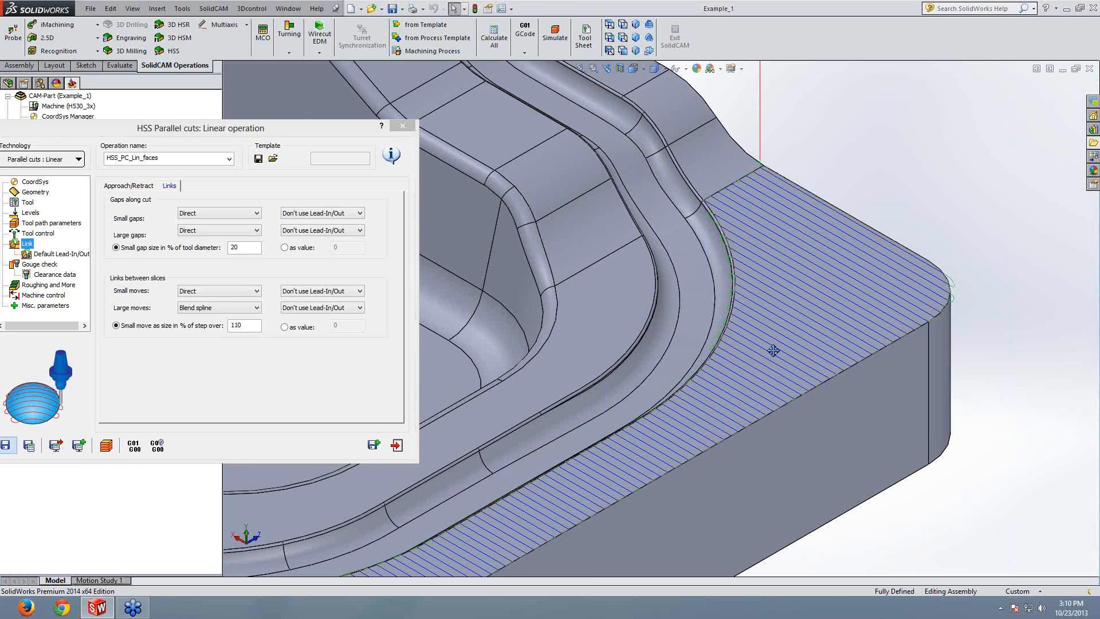
scroll(675, 320, "up", 3)
scroll(675, 321, "down", 2)
middle_click_drag(675, 320, 535, 421, "ctrl")
scroll(534, 421, "up", 1)
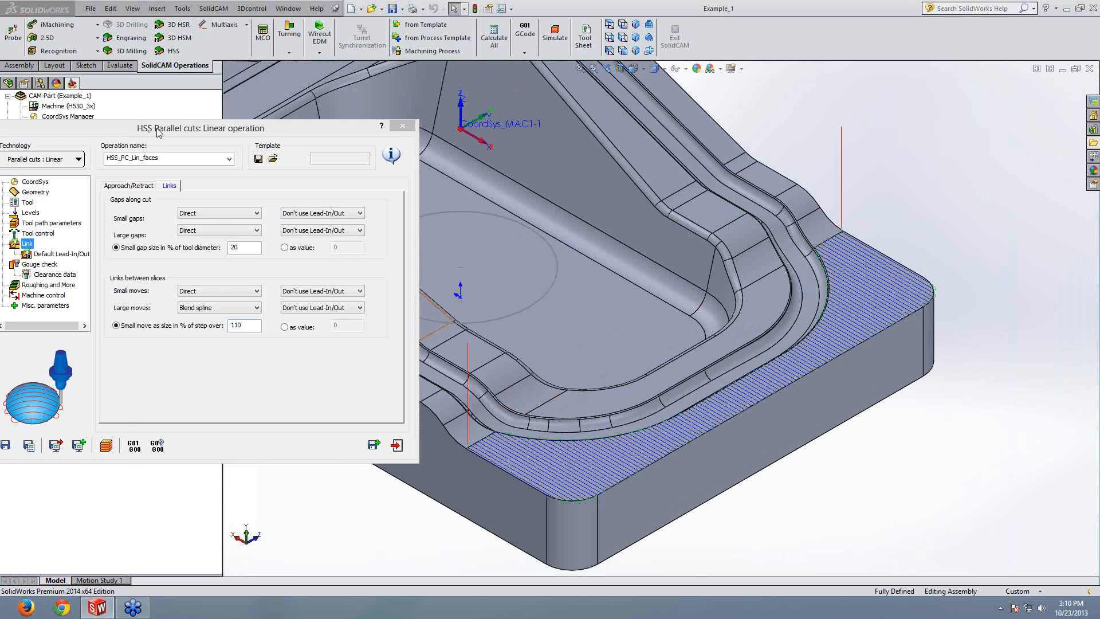
left_click_drag(148, 128, 227, 106)
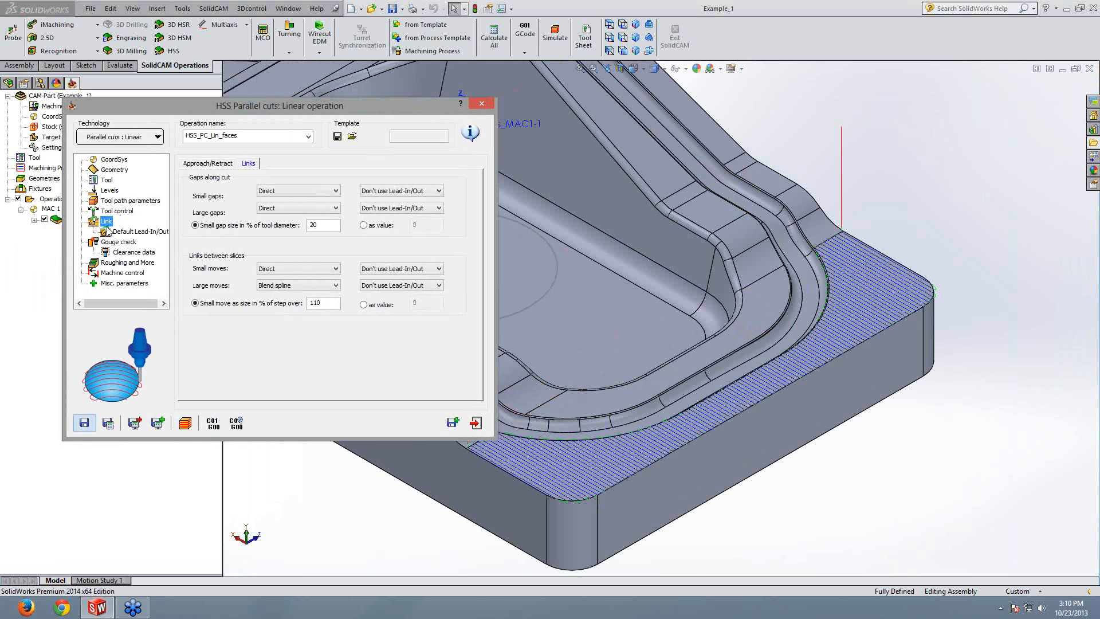
Step: Turn on Use Lead-In for the first entry and Use Lead-Out for the last exit
left_click(208, 163)
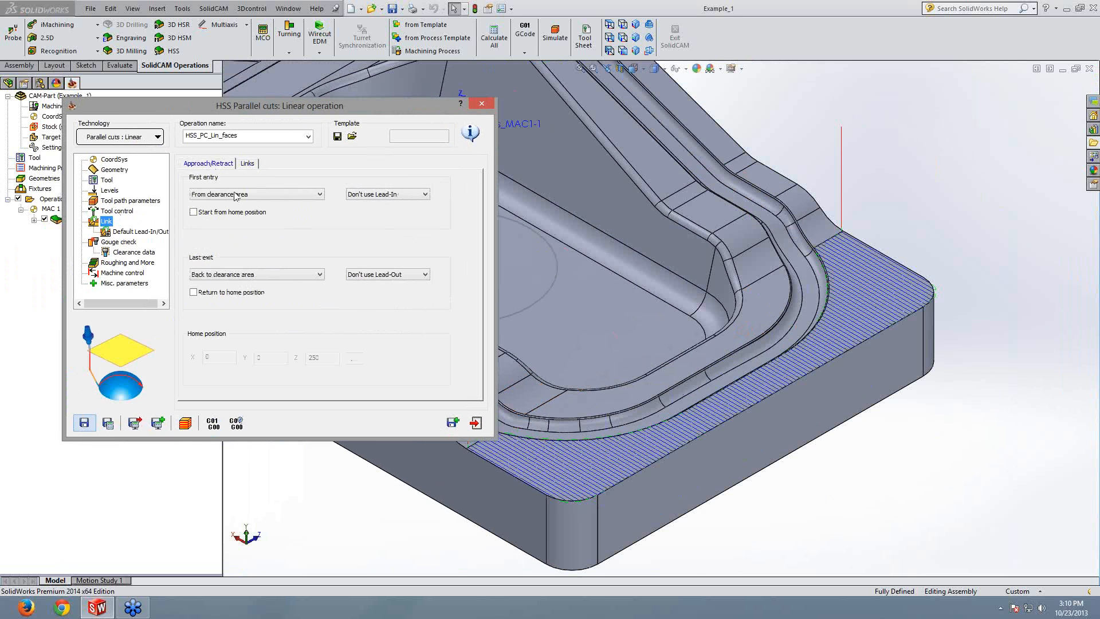
left_click(401, 194)
left_click(377, 206)
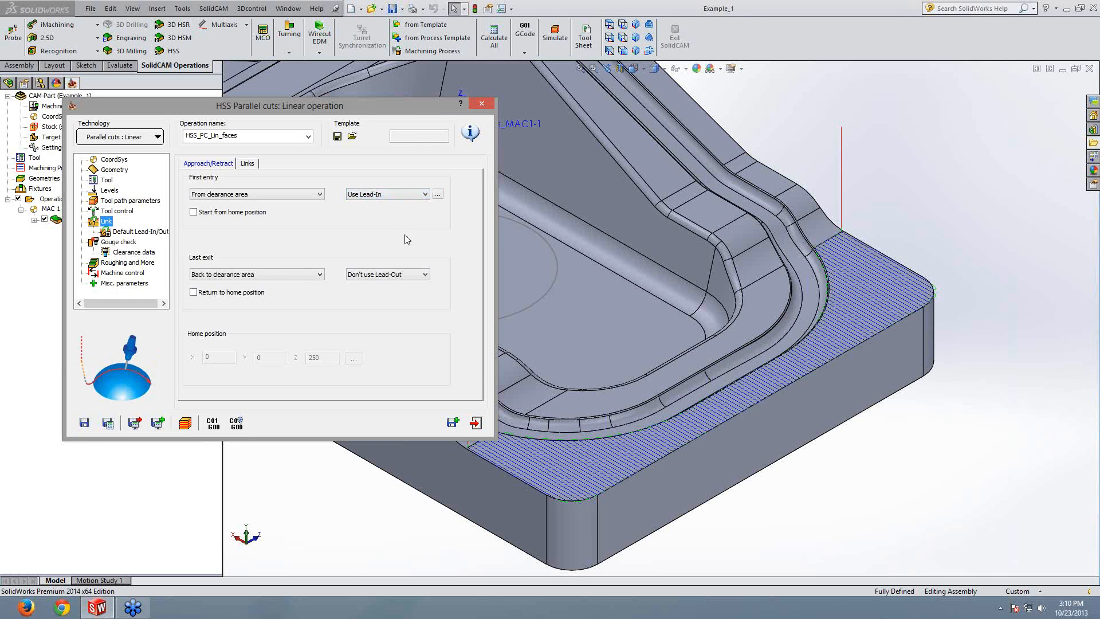
left_click(388, 275)
left_click(371, 295)
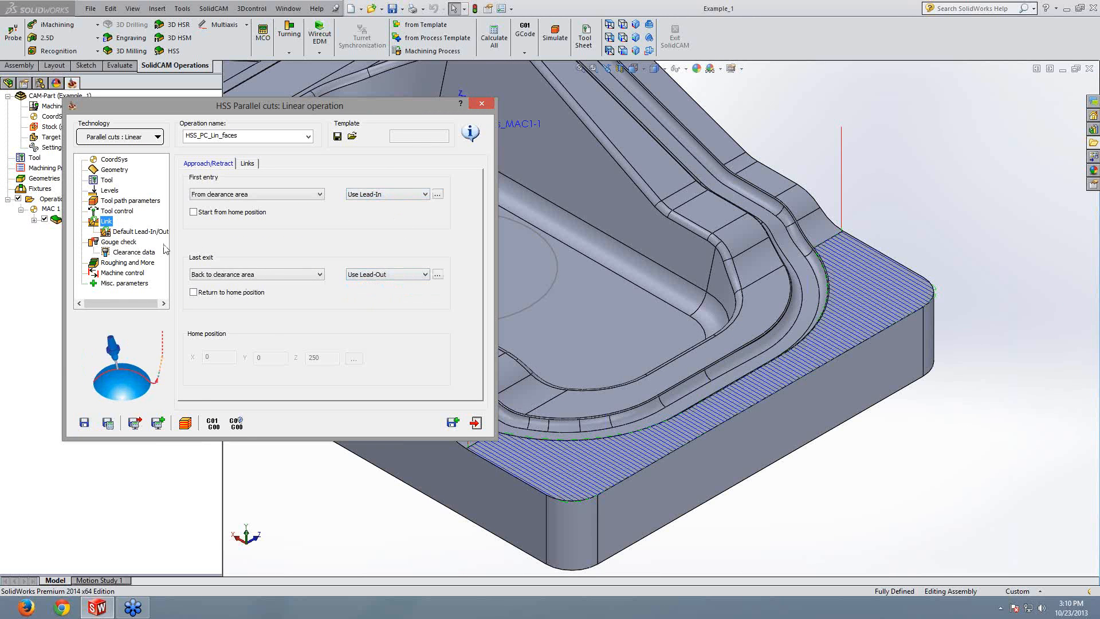
Step: Set the default lead-in type to Vertical tang. arc and recalculate the operation
left_click(135, 232)
left_click(214, 202)
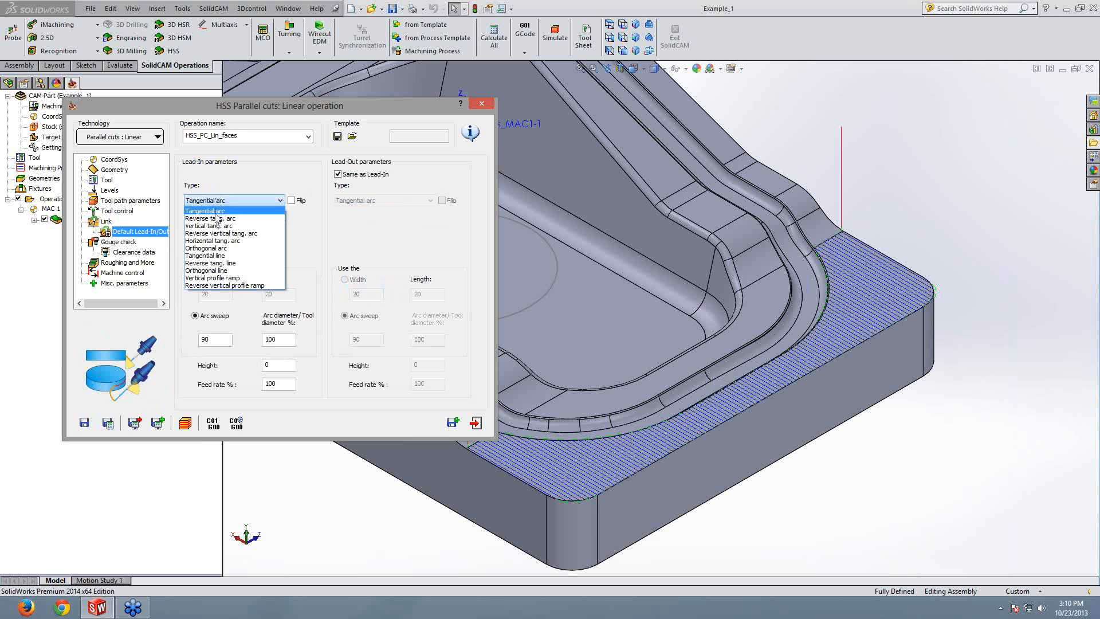
left_click(213, 226)
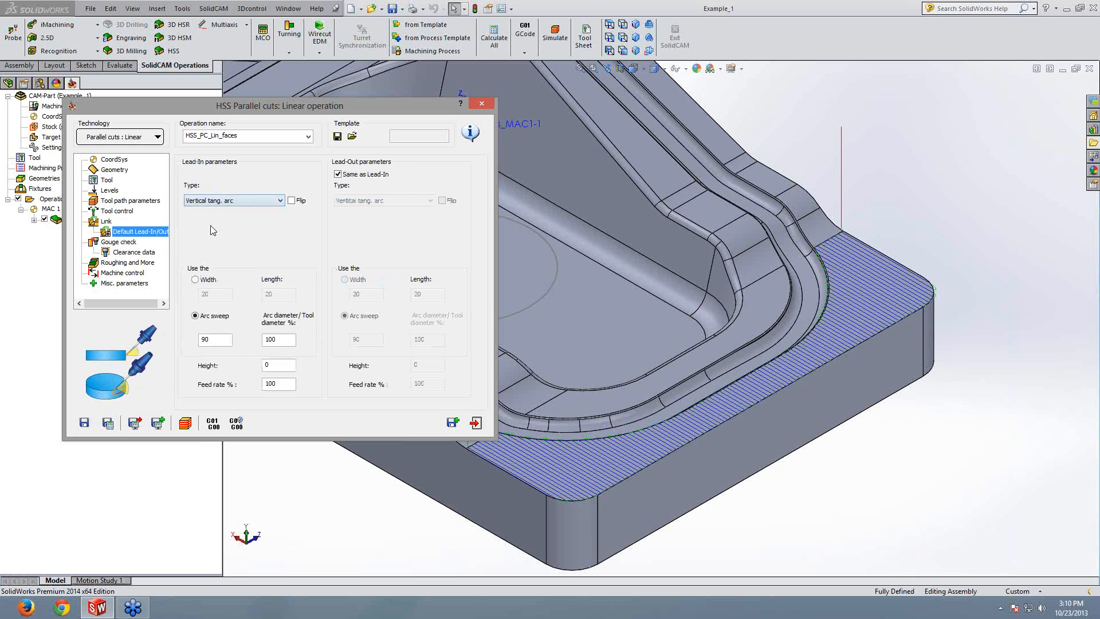
left_click(107, 424)
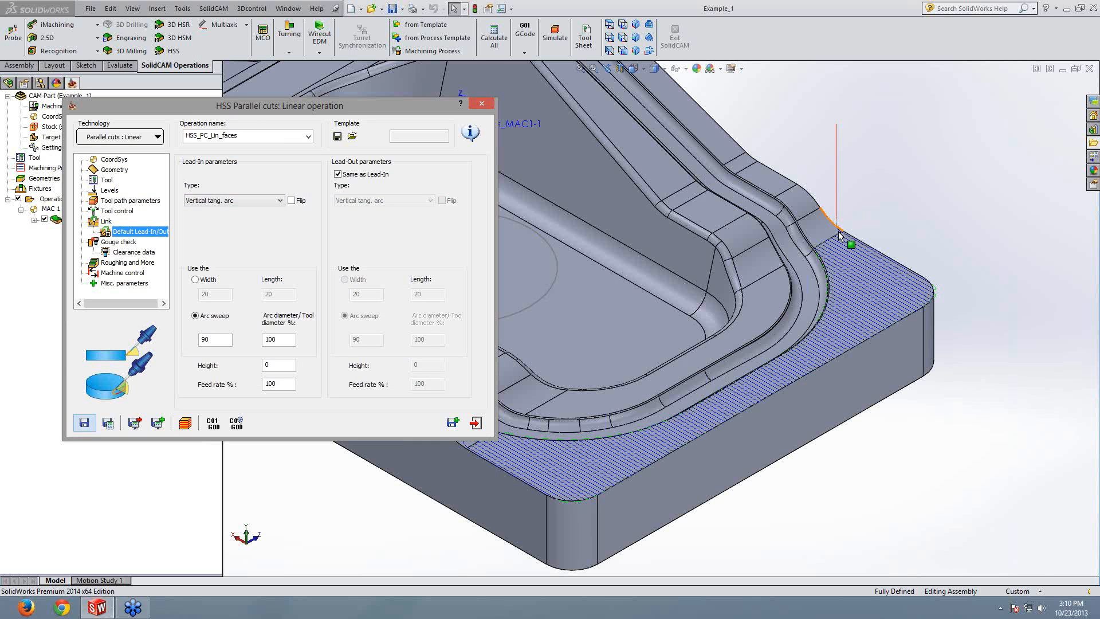
left_click(893, 177)
Step: Examine the entry and exit arcs where the toolpath starts and ends on the end face
scroll(825, 246, "down", 2)
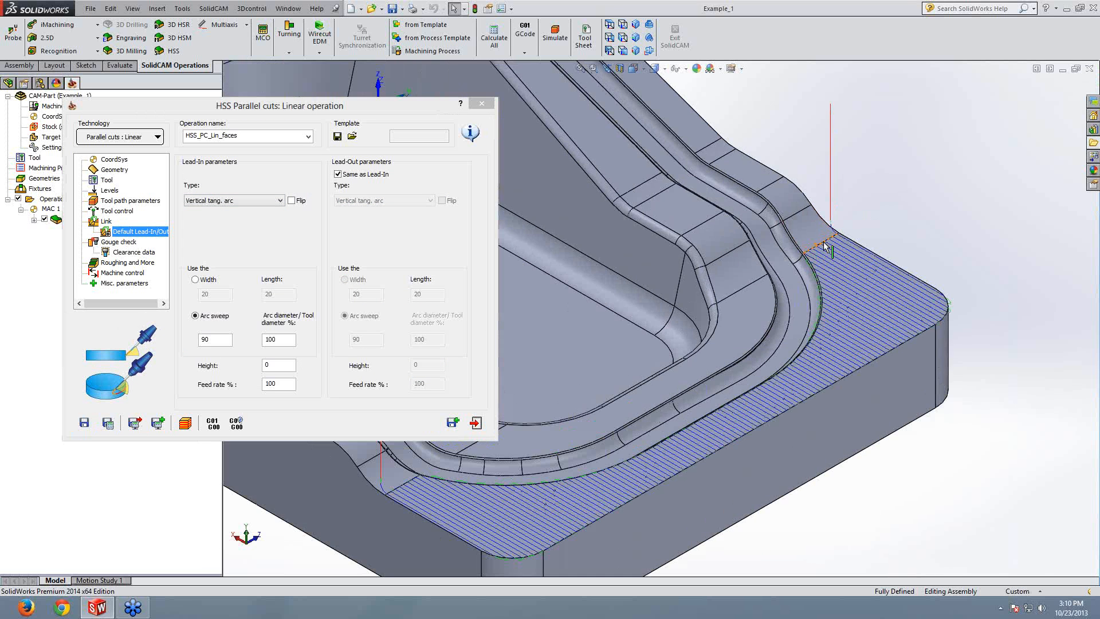
scroll(825, 247, "down", 3)
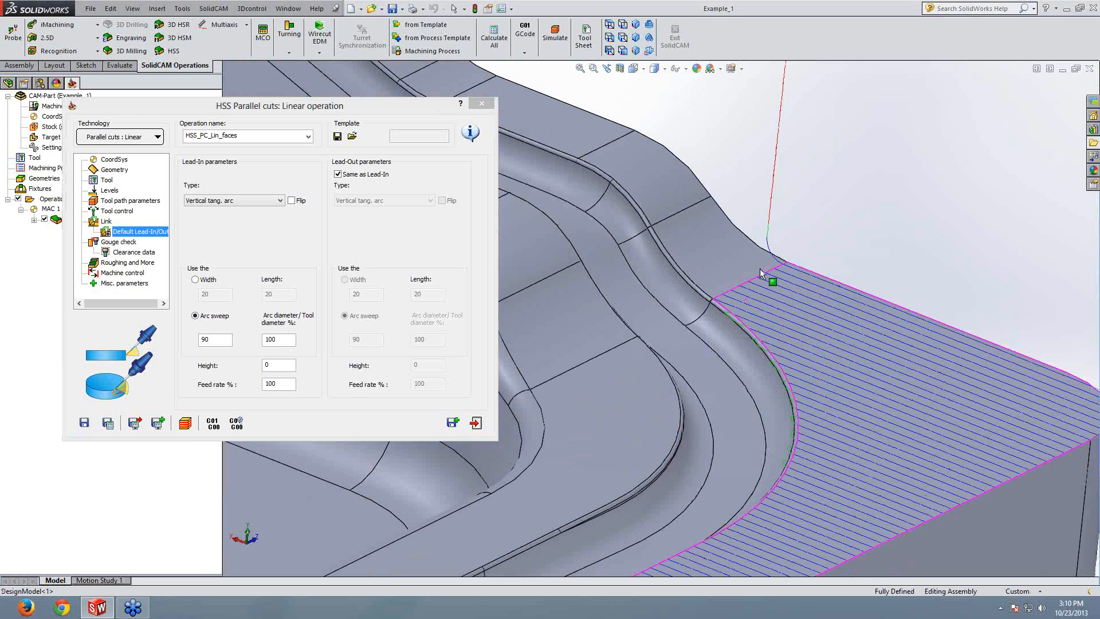
scroll(679, 306, "up", 3)
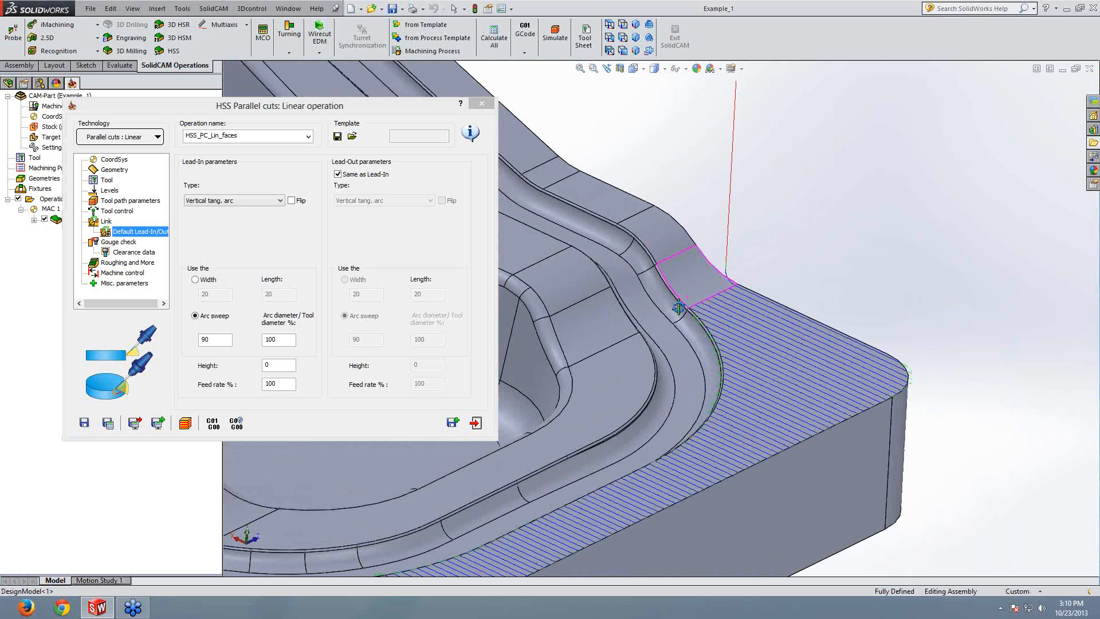
scroll(675, 332, "down", 2)
middle_click_drag(672, 343, 946, 260, "ctrl")
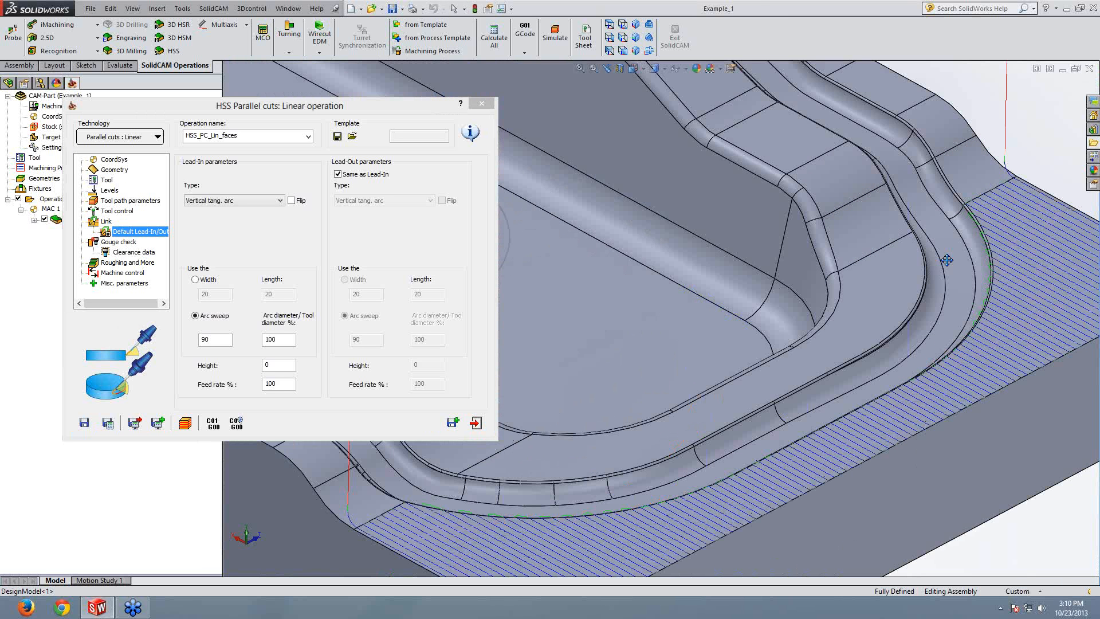
Step: Inspect the vertical tangential arc and its clearance move at the corner of the end face from several angles
scroll(648, 309, "down", 3)
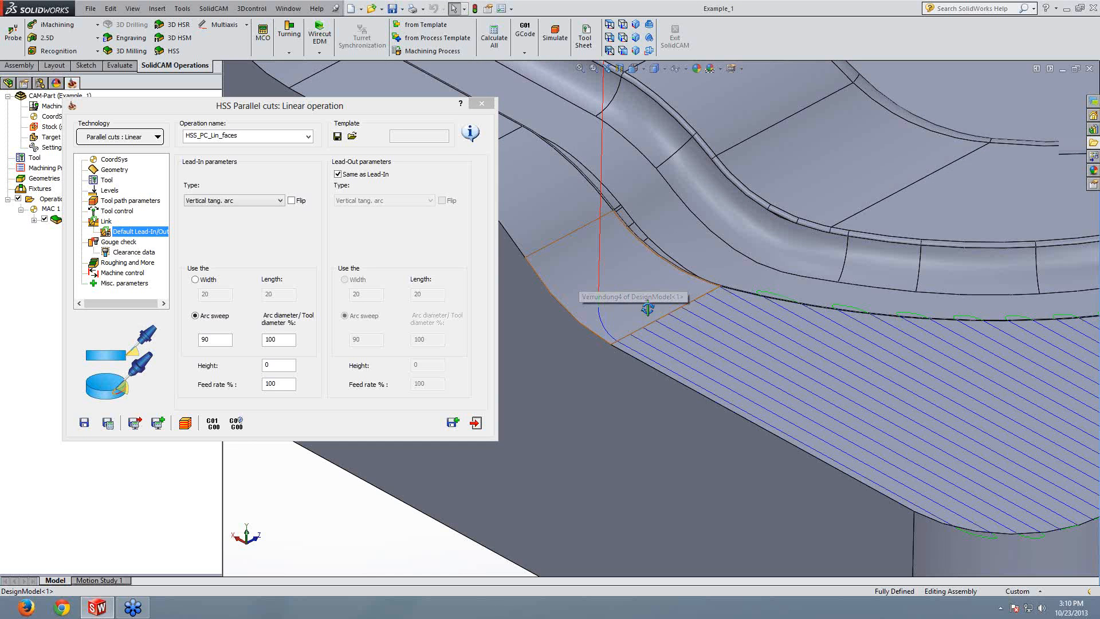
scroll(647, 309, "down", 5)
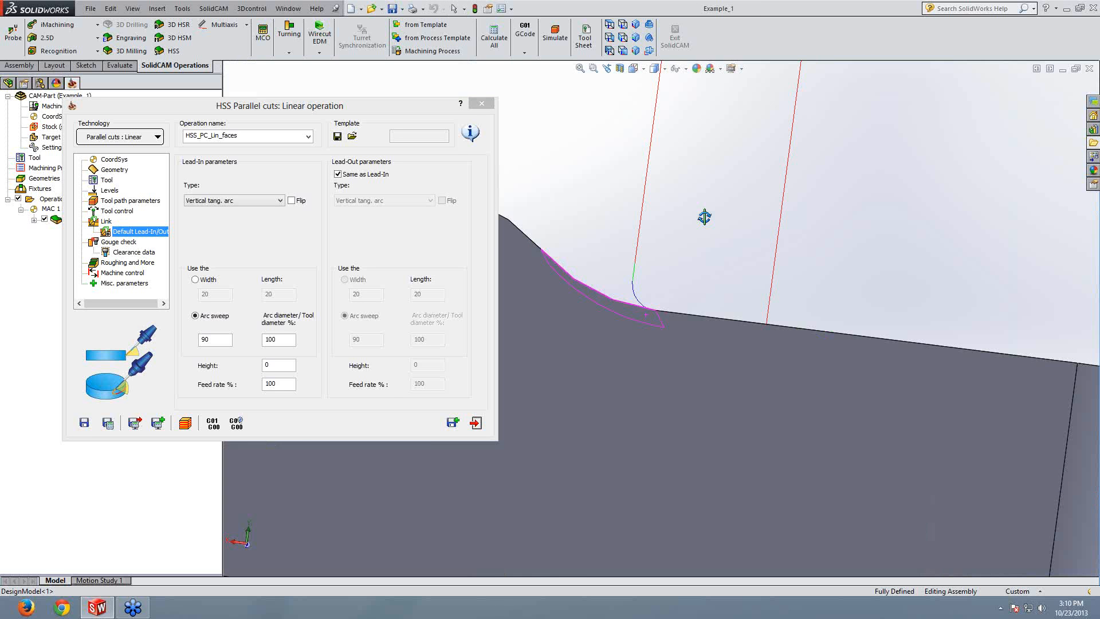
middle_click_drag(704, 217, 637, 344)
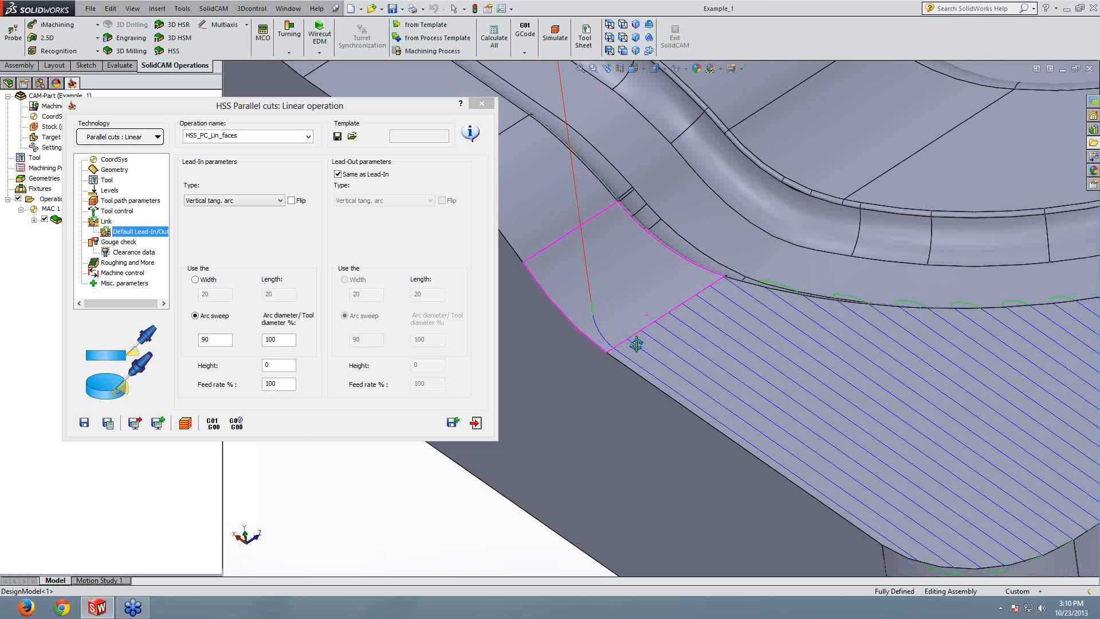
scroll(659, 338, "up", 5)
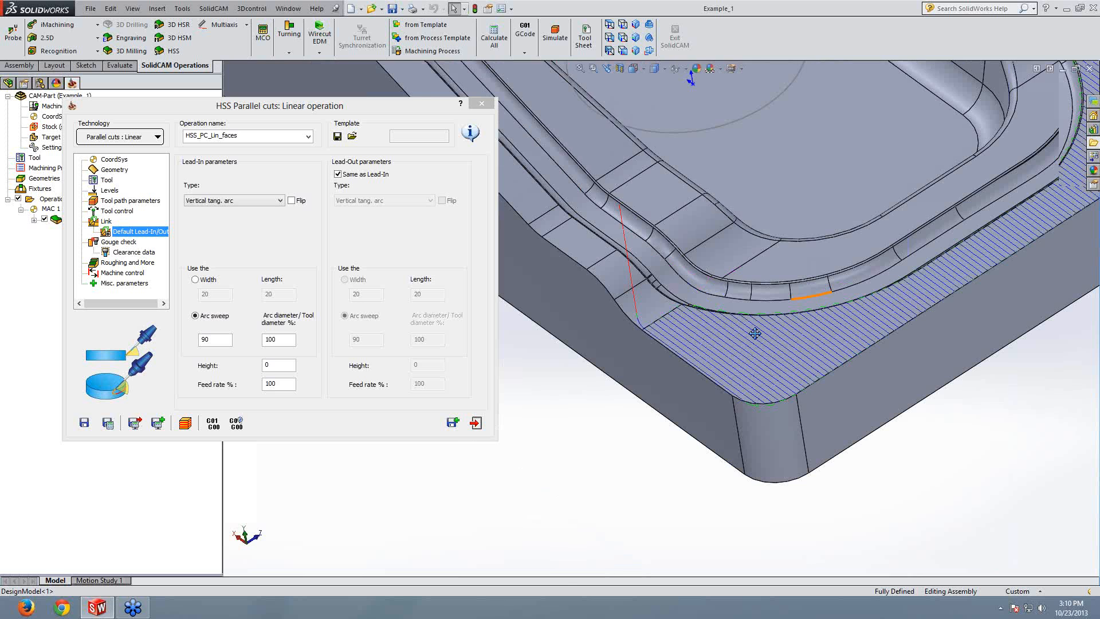
middle_click_drag(755, 333, 590, 413, "ctrl")
middle_click_drag(690, 362, 693, 344)
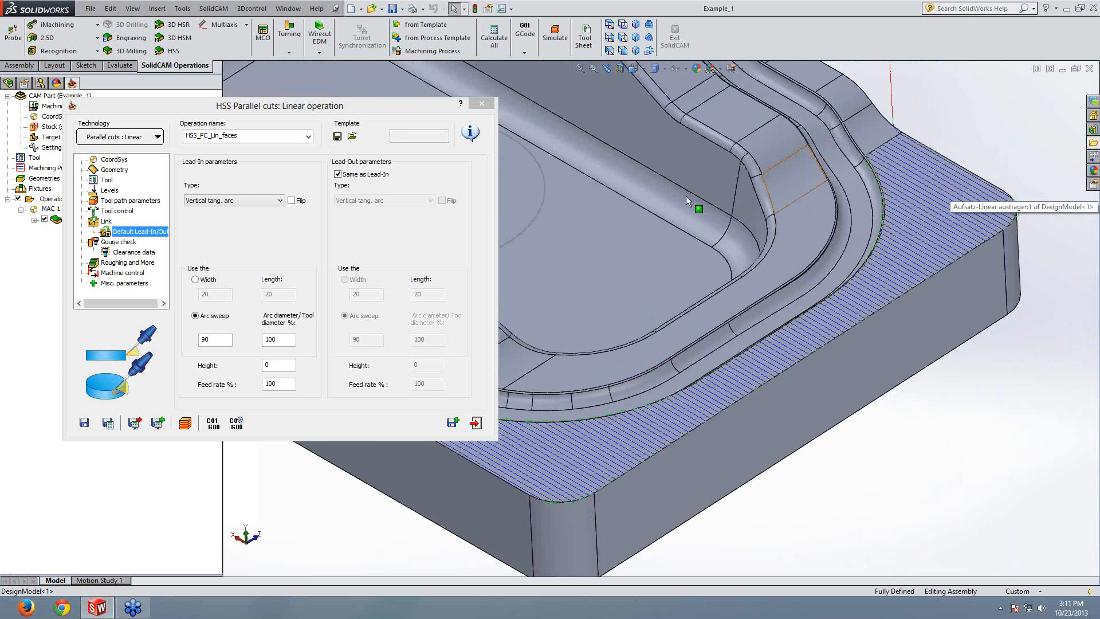
Step: Turn on multi-passes with 3 roughing passes at a spacing of 10 and 2 finishing passes
left_click(127, 263)
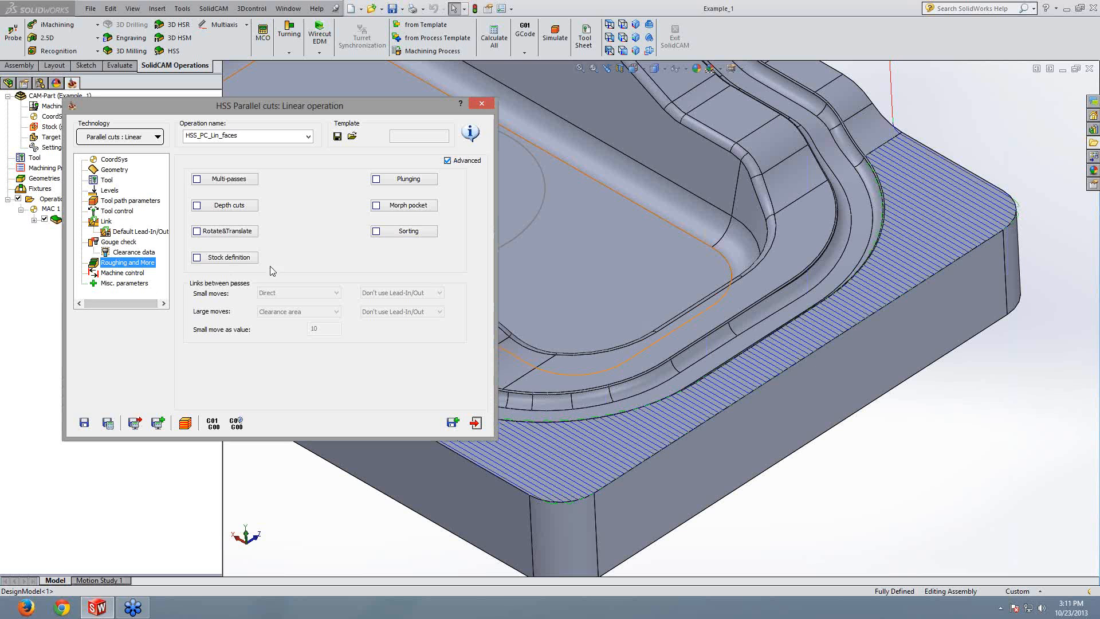
left_click(227, 179)
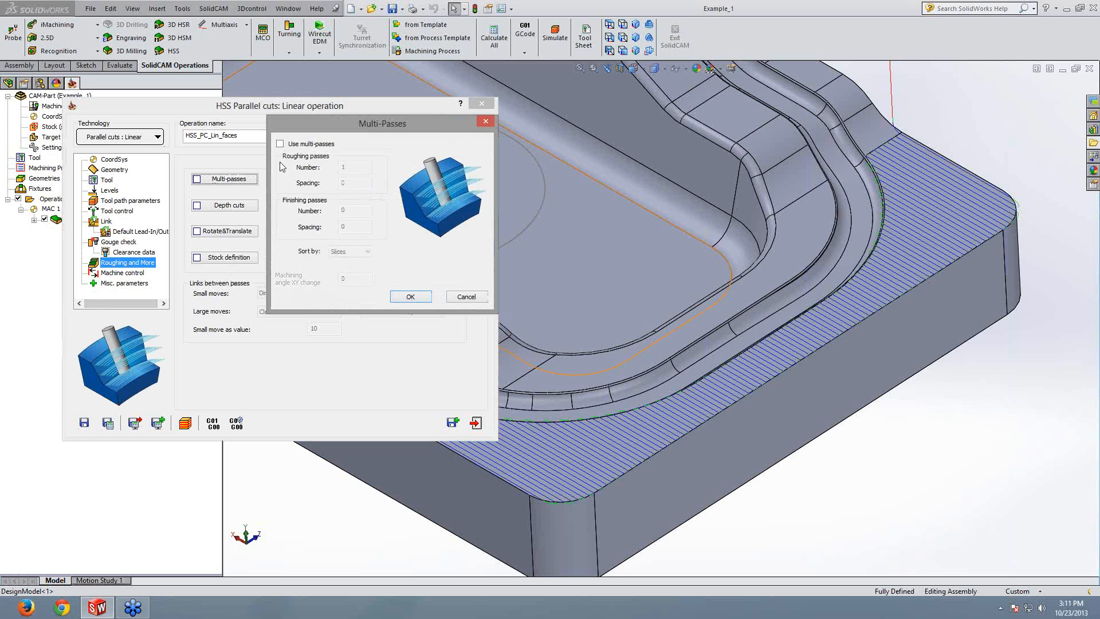
left_click(280, 144)
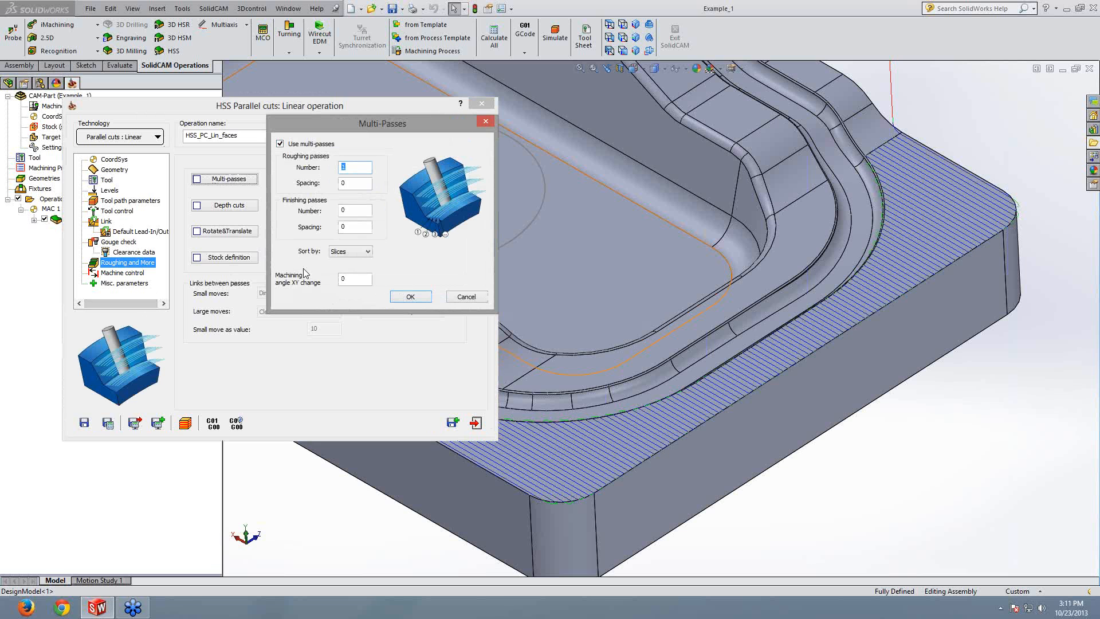
type("3")
key("Tab")
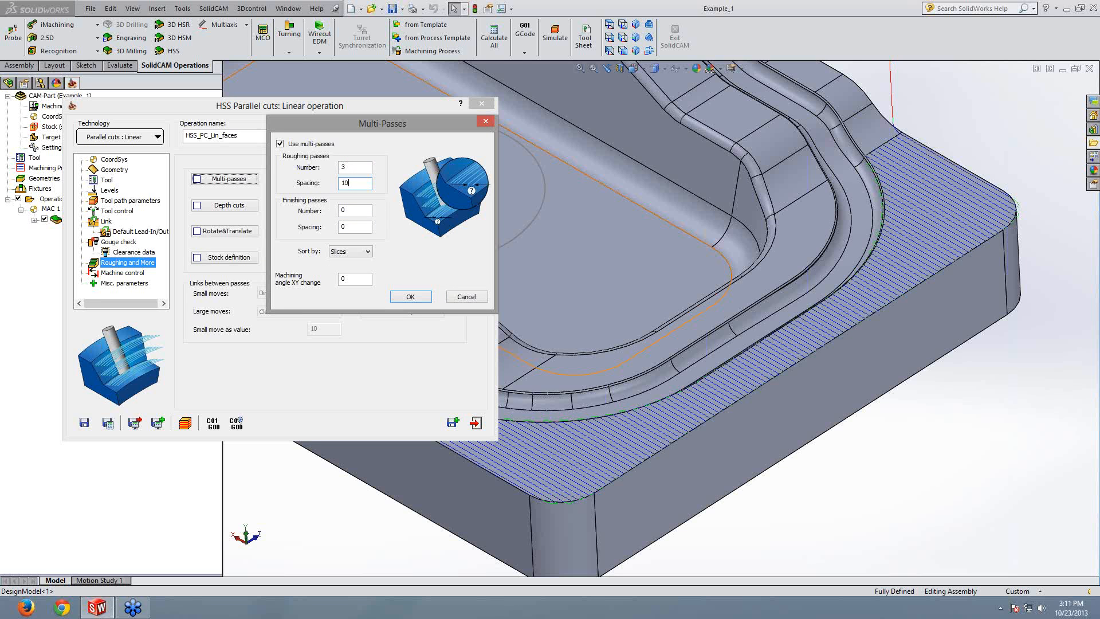
key("Tab")
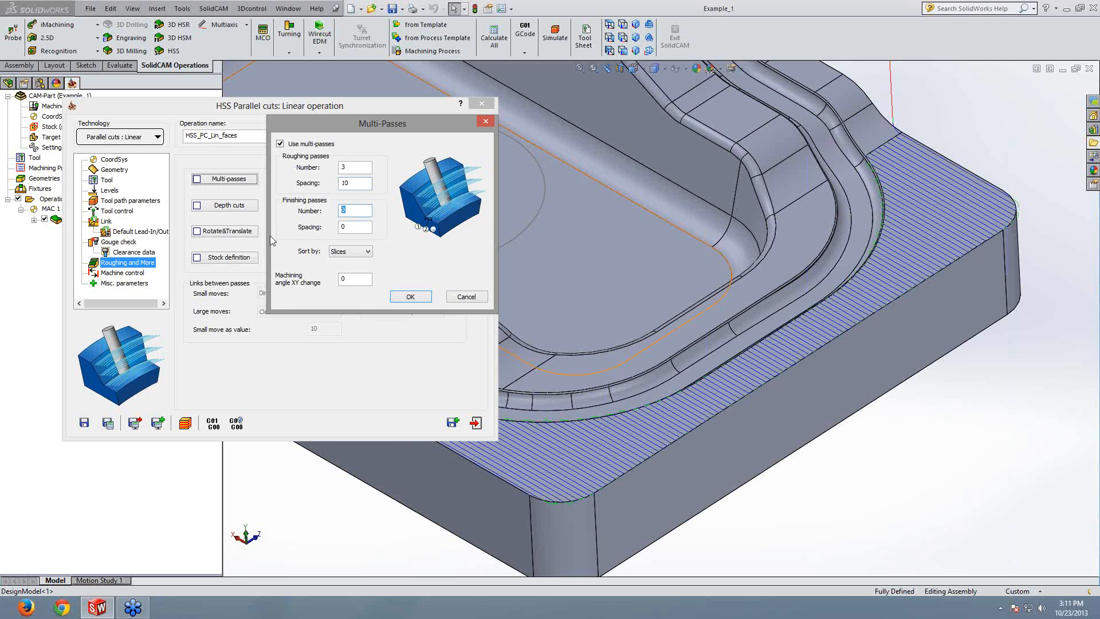
type("2")
key("Tab")
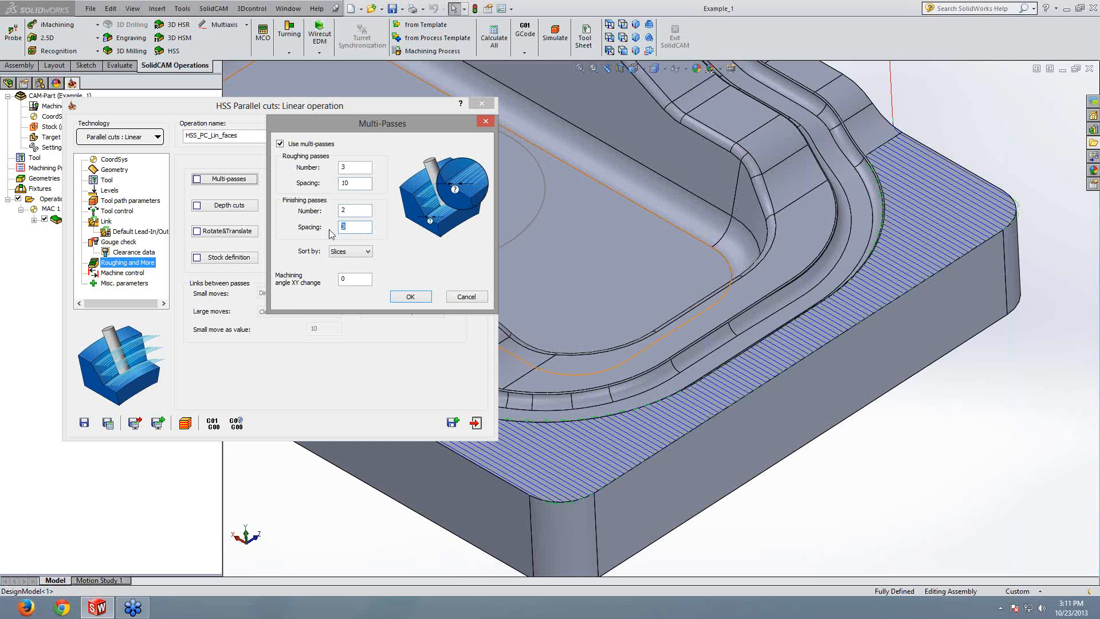
left_click(411, 296)
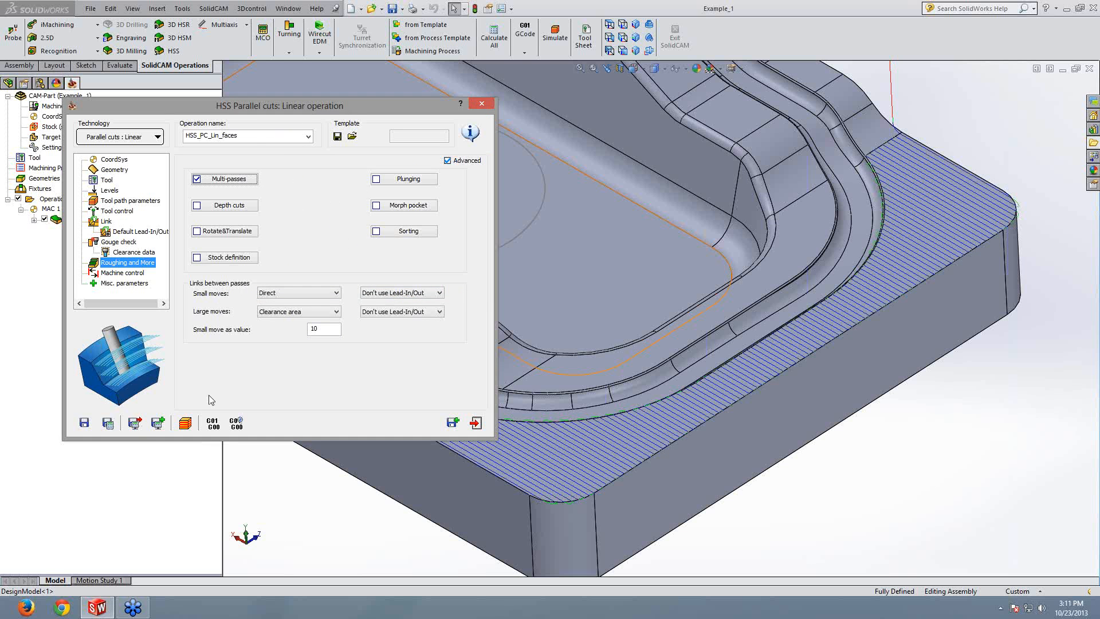
Step: Recalculate the Linear operation and display the stacked multi-pass toolpath above the end face from the side
left_click(107, 423)
left_click(184, 422)
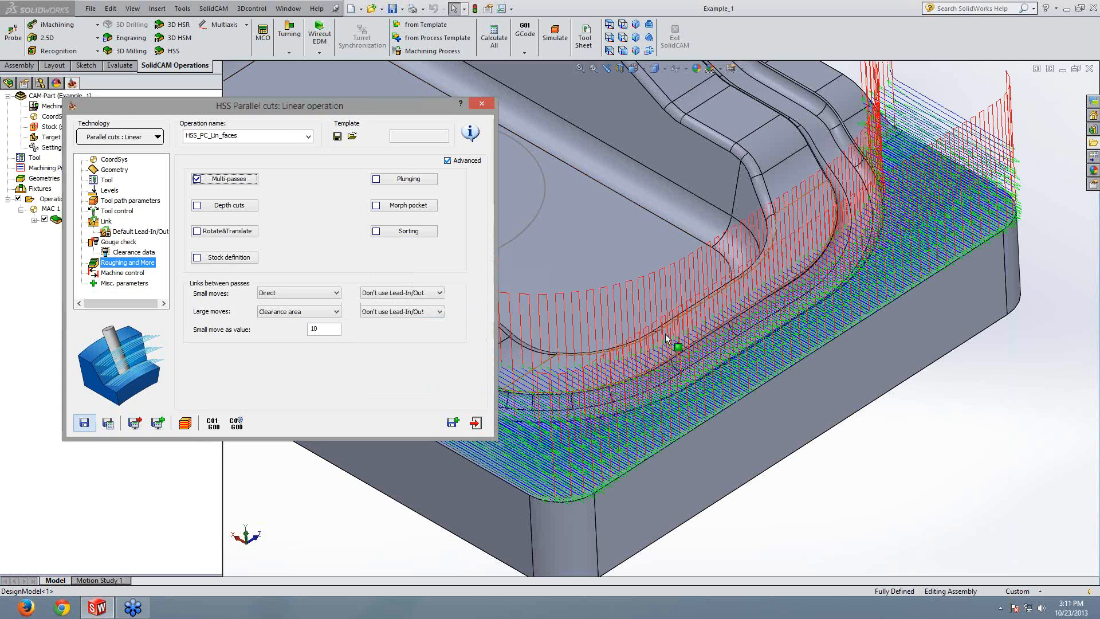
middle_click_drag(666, 339, 727, 212)
Step: Set the large moves between passes to Follow surfaces, recalculate the operation and check the new links
left_click(298, 311)
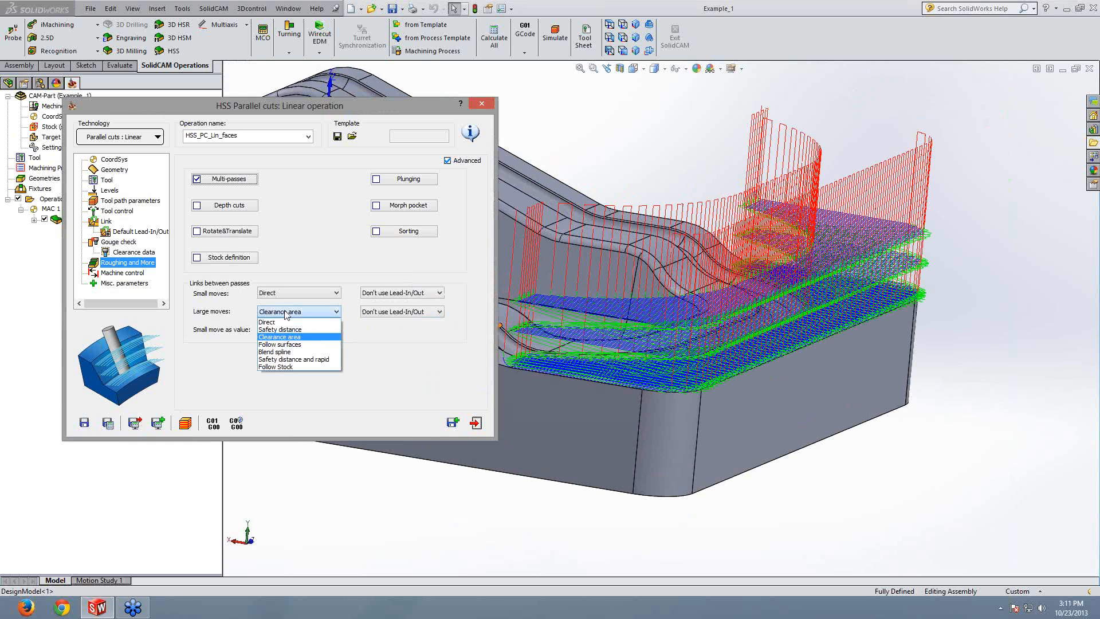
left_click(281, 344)
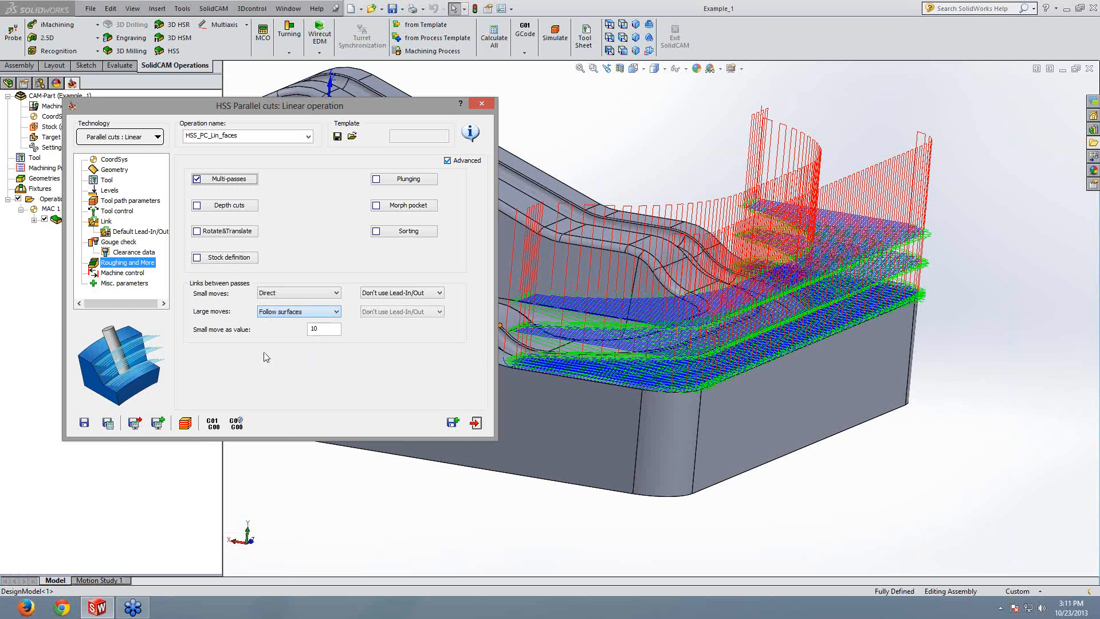
left_click(107, 424)
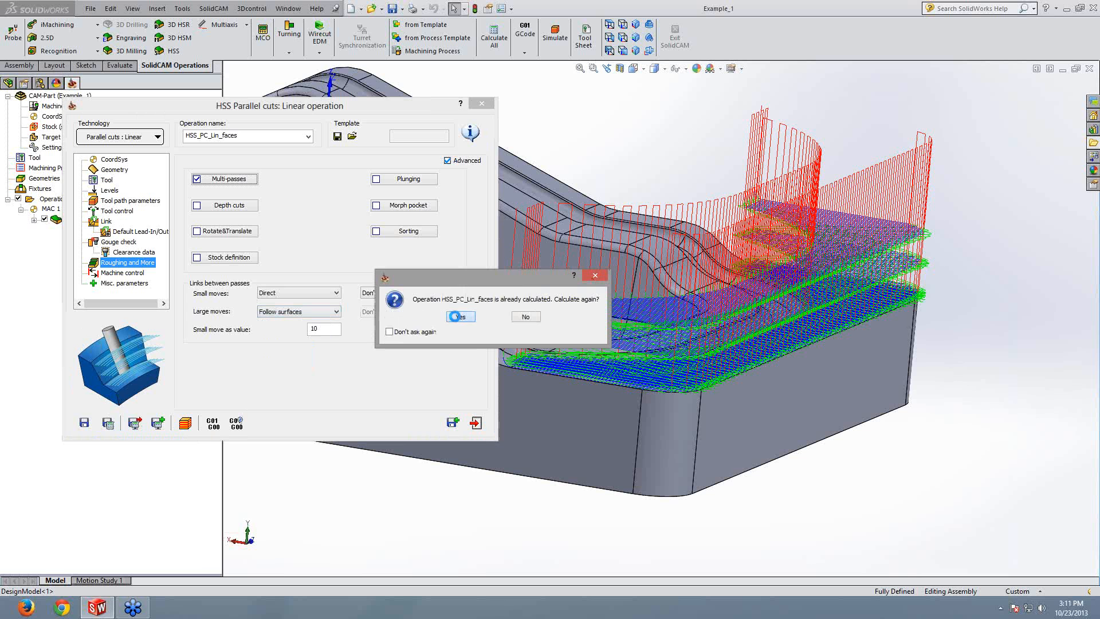
left_click(459, 316)
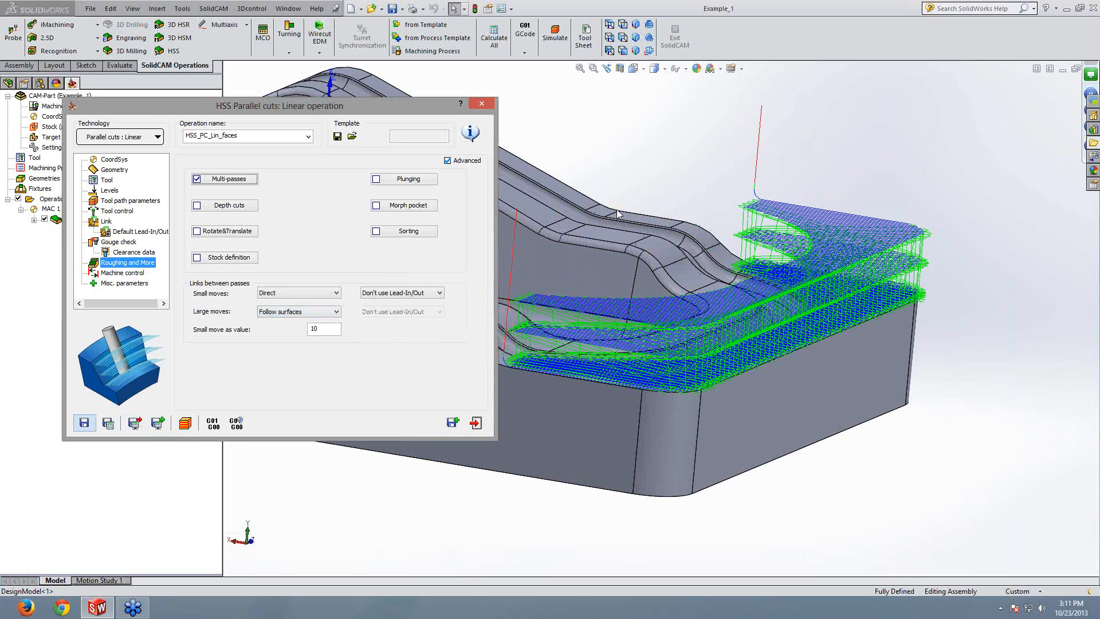
middle_click_drag(617, 210, 711, 353)
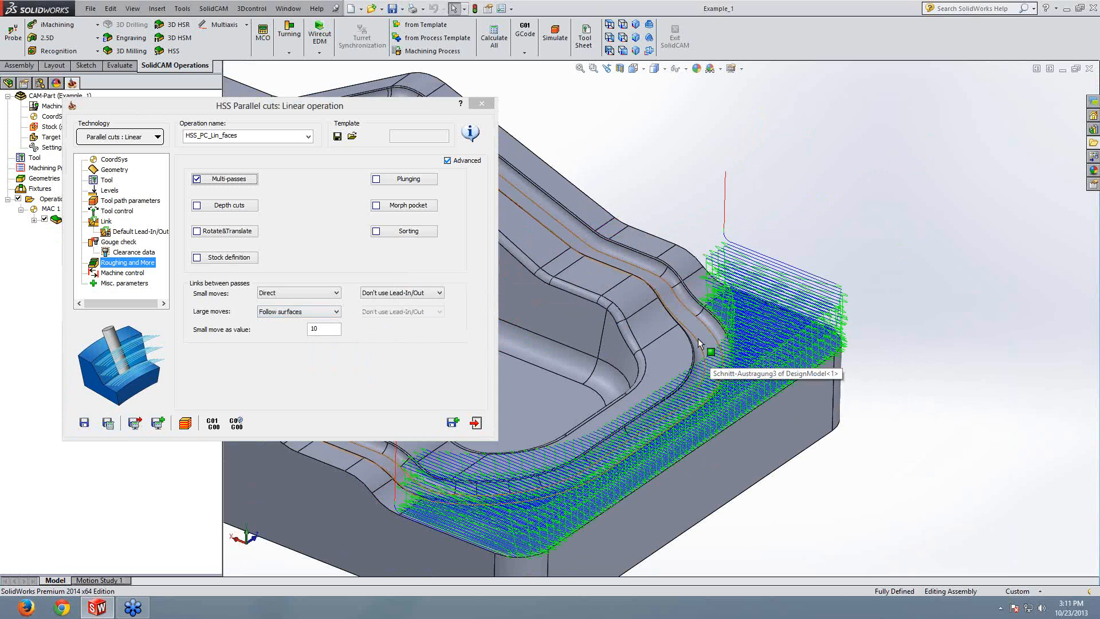
Step: Close the Linear operation, hide its toolpath and bring the whole part into view
left_click(476, 424)
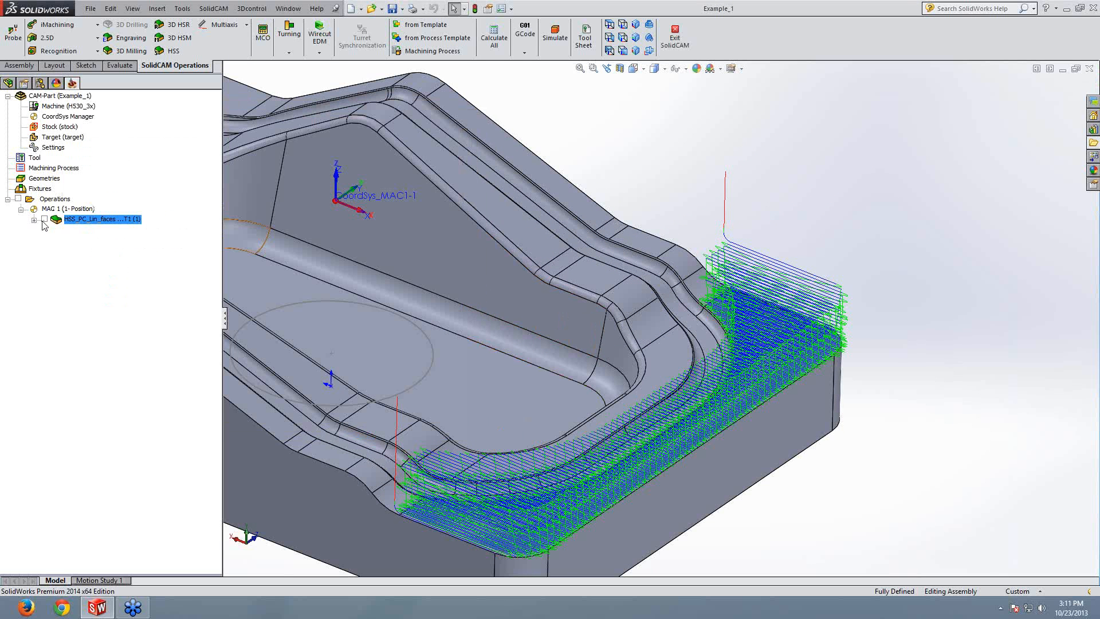
left_click(43, 220)
middle_click_drag(441, 311, 623, 294, "ctrl")
scroll(624, 294, "up", 1)
scroll(624, 294, "up", 1)
Step: Add a new HSS milling operation after the Linear one, using the Parallel cuts: Constant Z technology
right_click(101, 219)
mouse_move(166, 100)
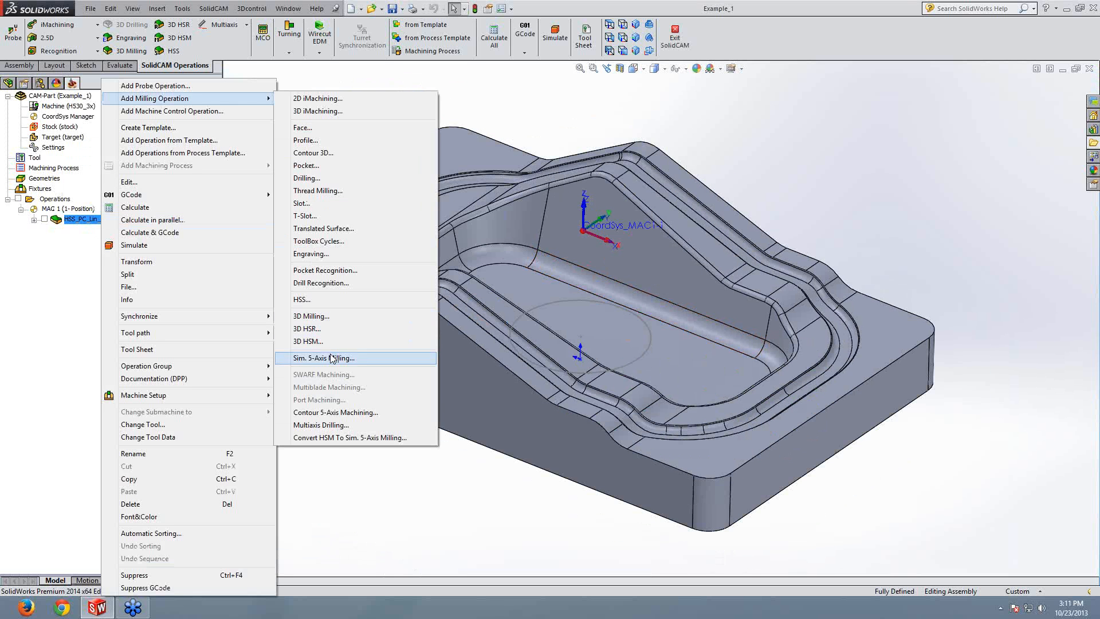
left_click(308, 300)
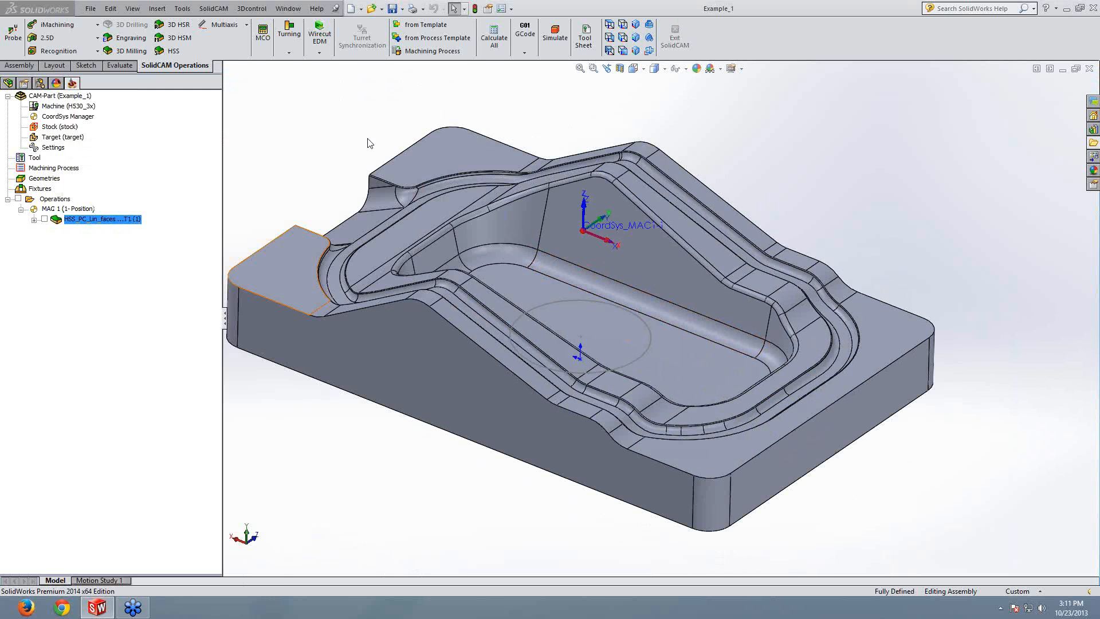
left_click(135, 137)
mouse_move(136, 154)
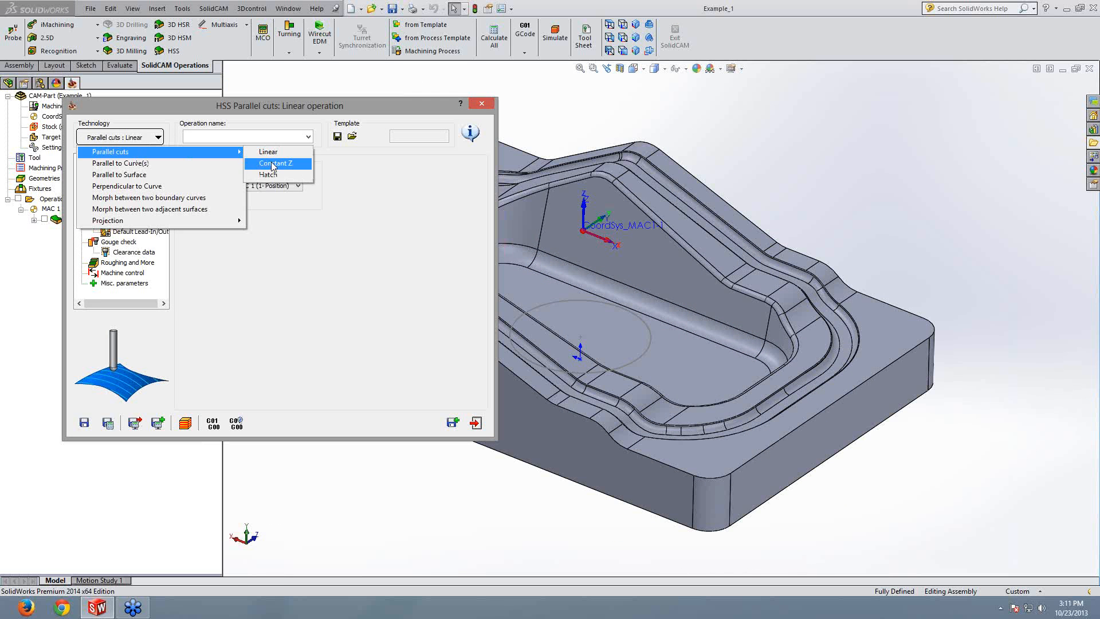
left_click(274, 164)
Step: Define the drive geometry faces1 from the long, wavy-topped vertical side face of the part
left_click(114, 169)
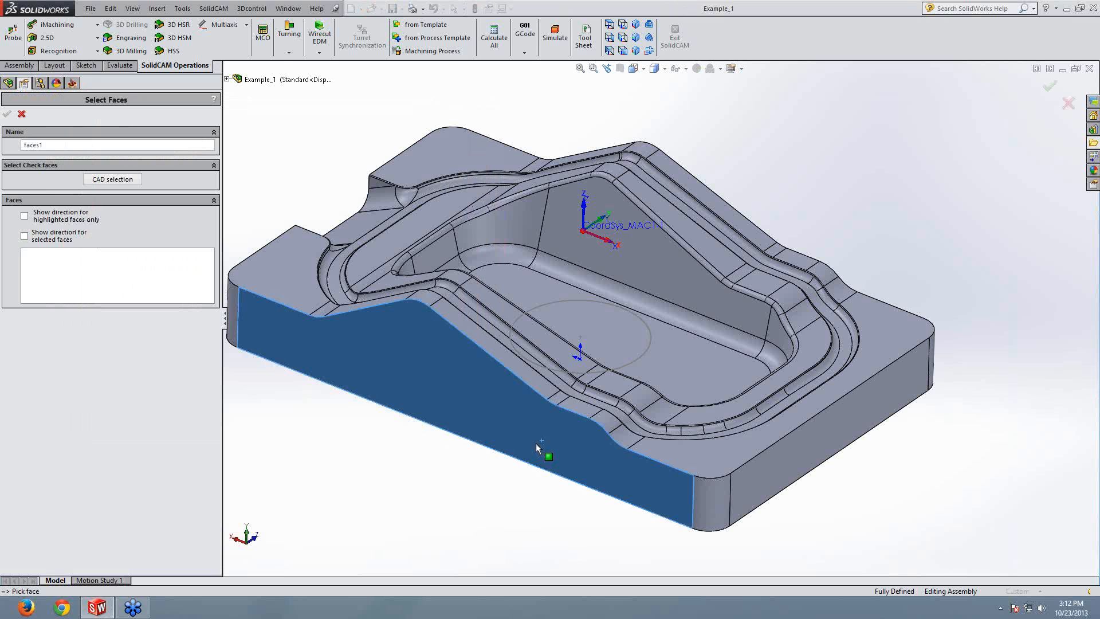
left_click(535, 442)
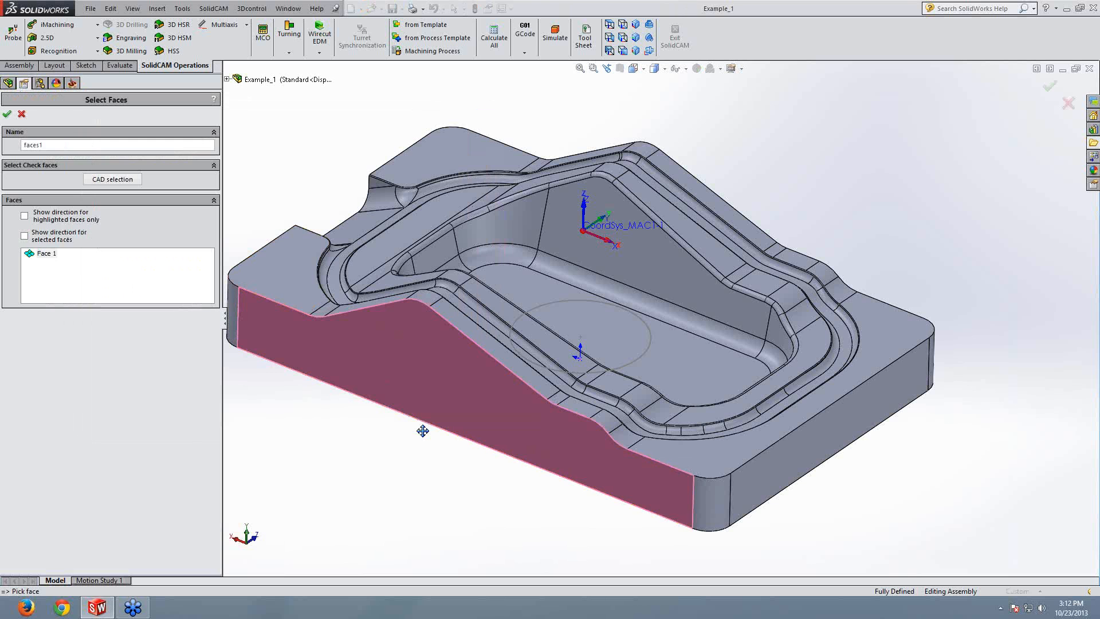
middle_click_drag(422, 430, 503, 412, "ctrl")
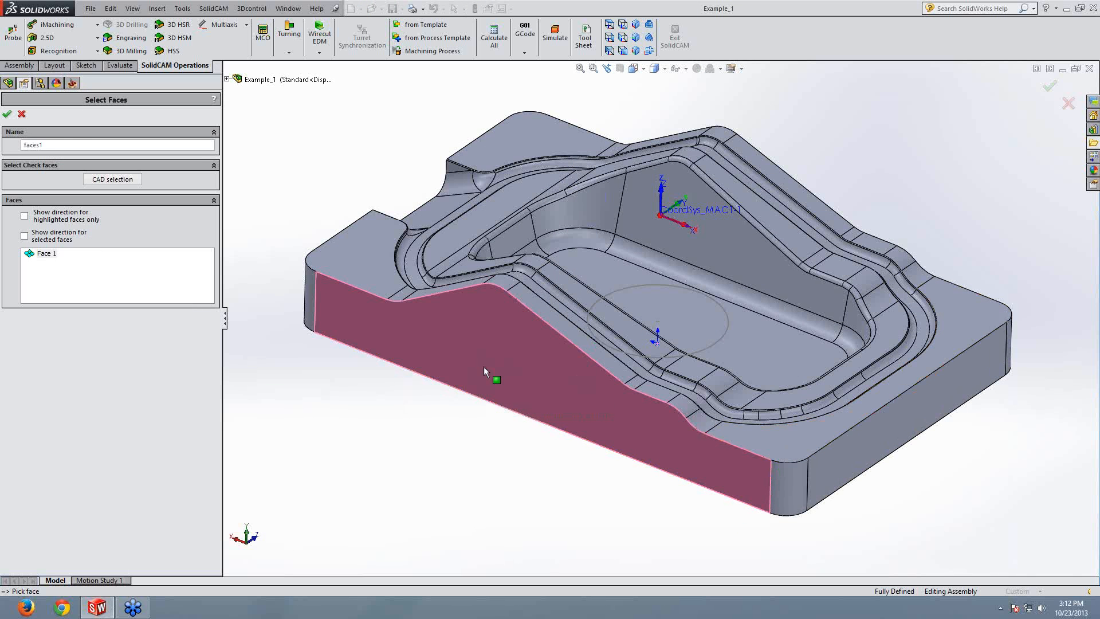
left_click(8, 114)
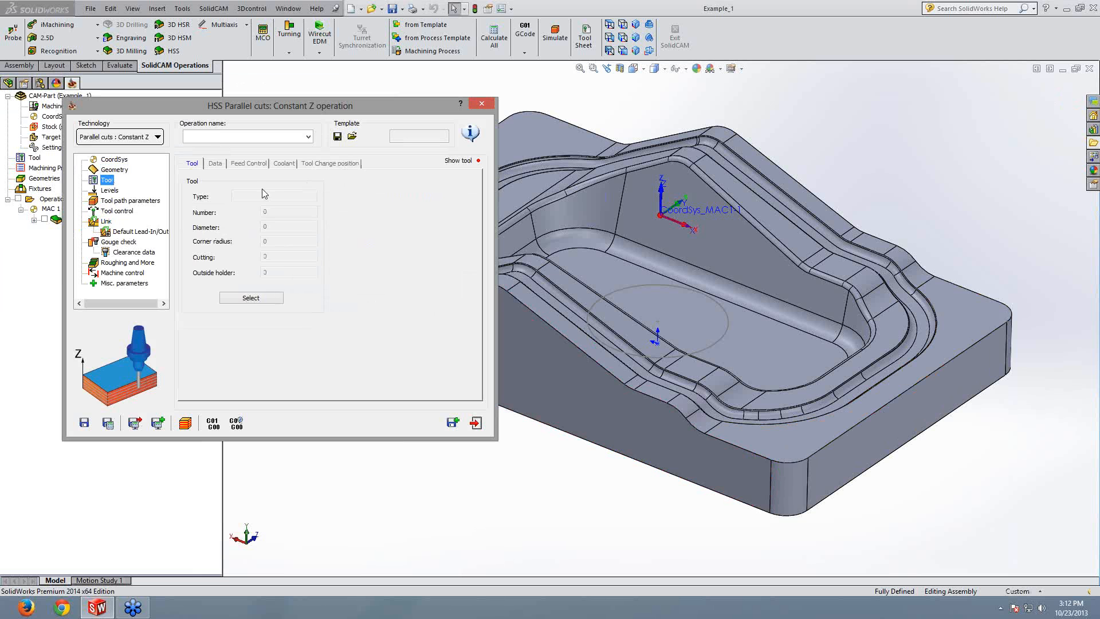
Step: Assign the 6 mm ball nose mill to the operation and set the maximum step over to 3
left_click(252, 298)
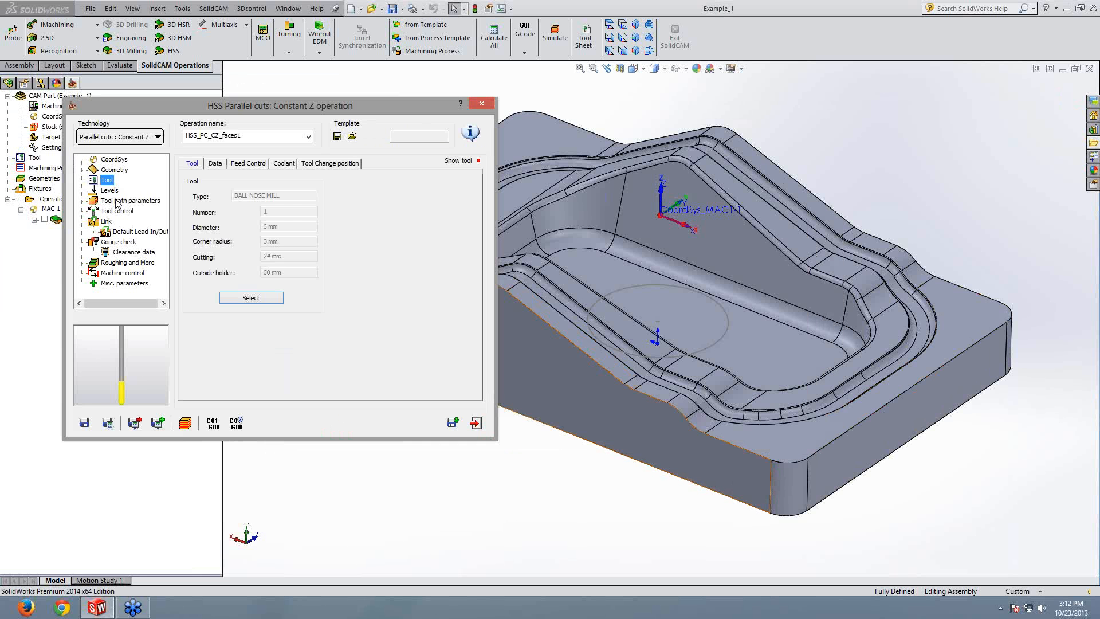
left_click(117, 201)
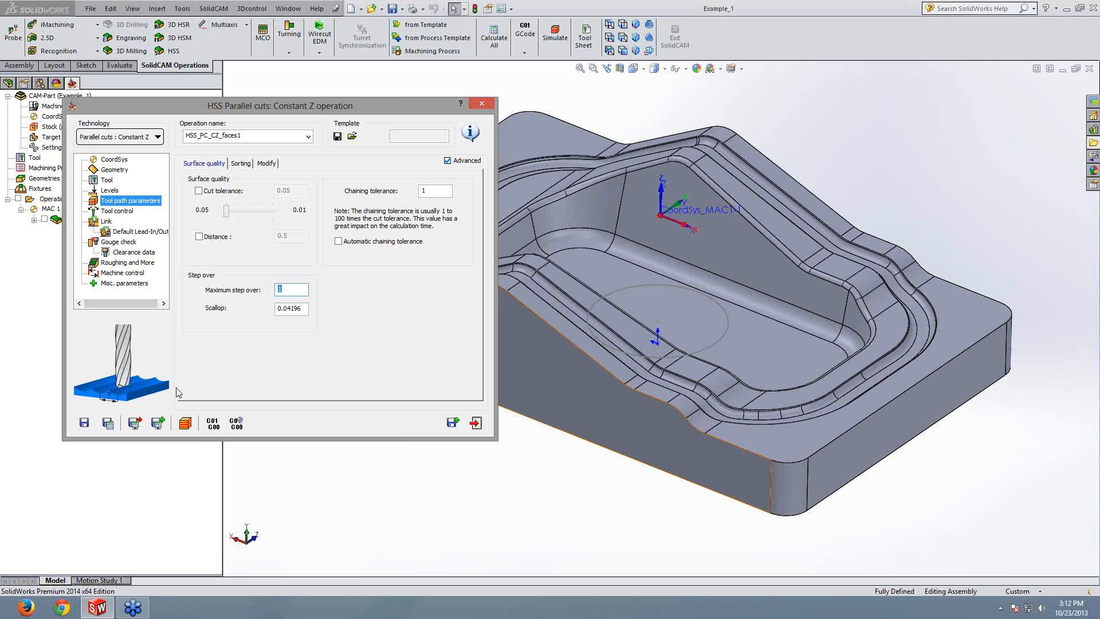
type("3")
Step: Calculate the Constant Z operation with Zigzag cutting, review its toolpath in the Host CAD simulation and exit the simulation
left_click(247, 165)
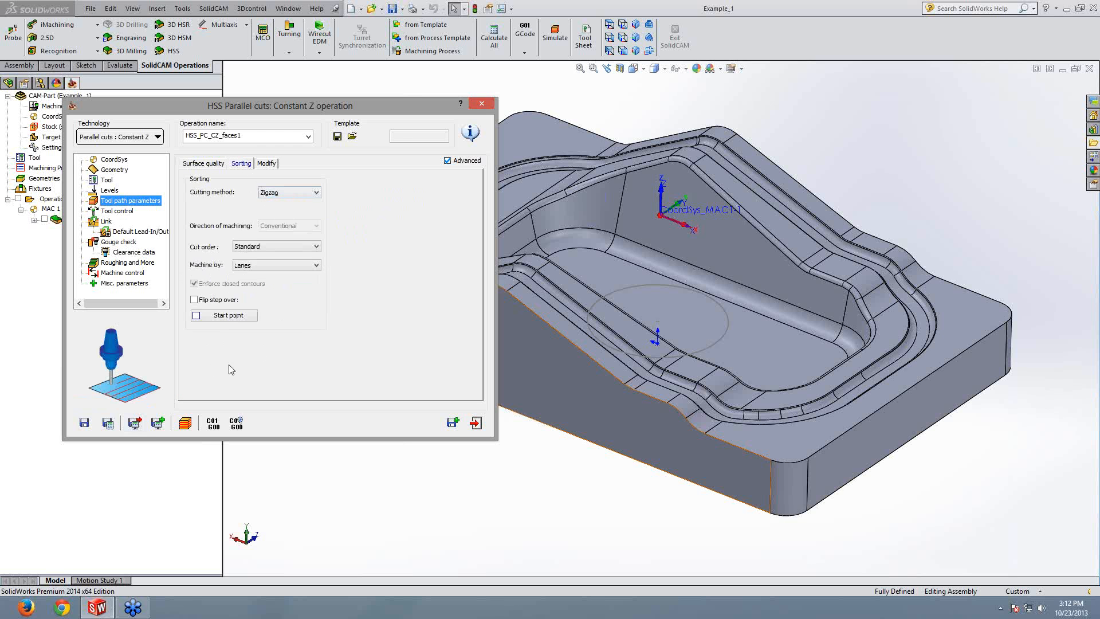
left_click(109, 424)
left_click(185, 423)
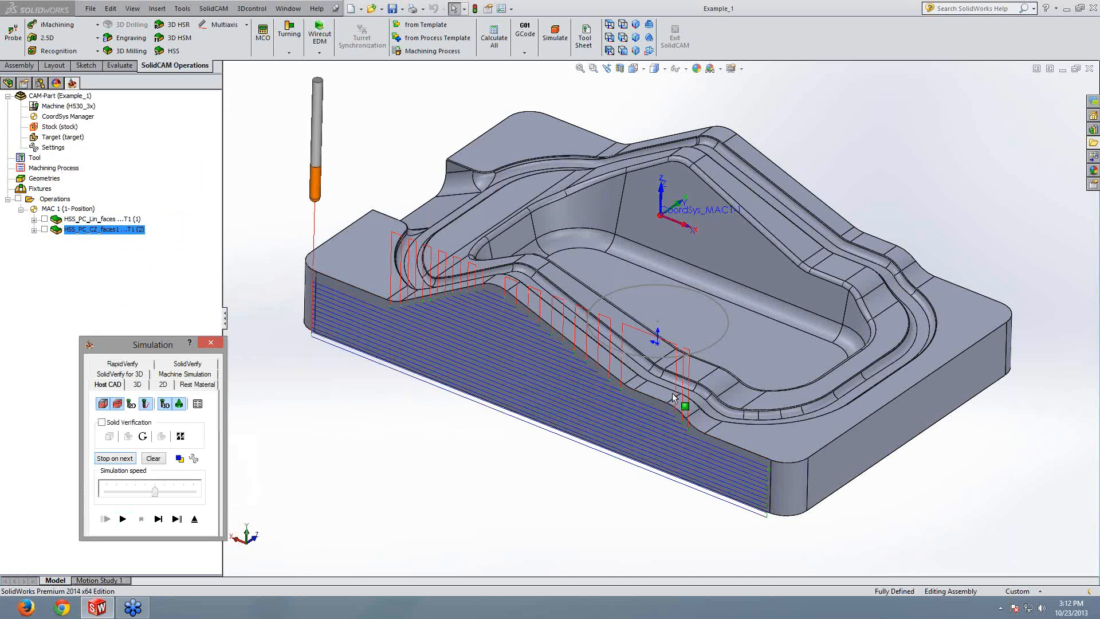
left_click(194, 518)
Step: Set the large moves of the links between slices to Follow surfaces in the Constant Z operation
left_click(107, 221)
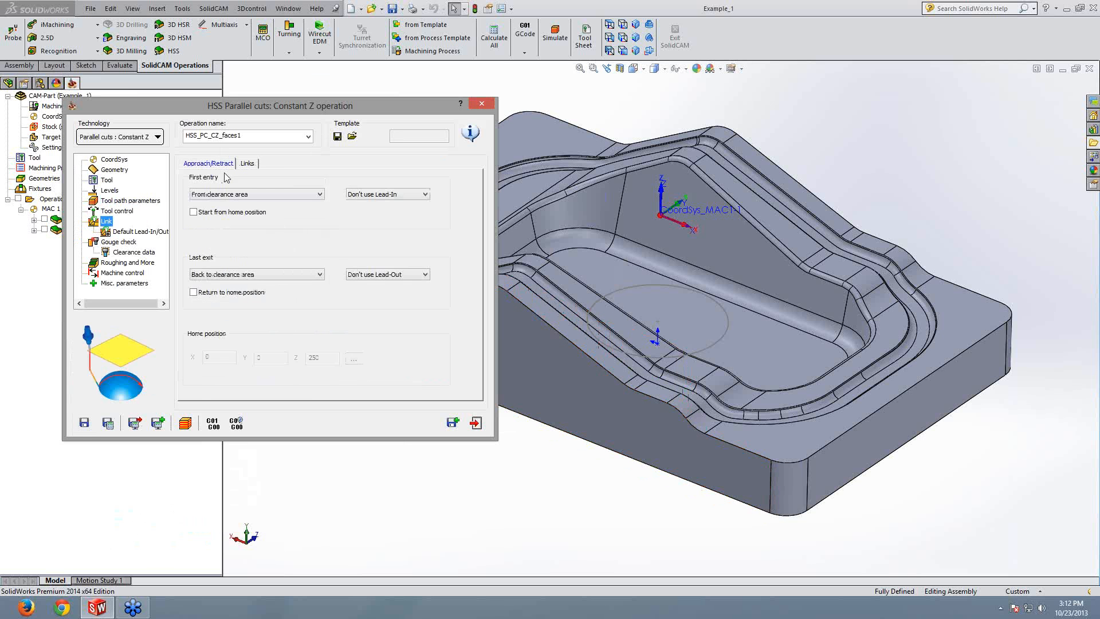
left_click(248, 163)
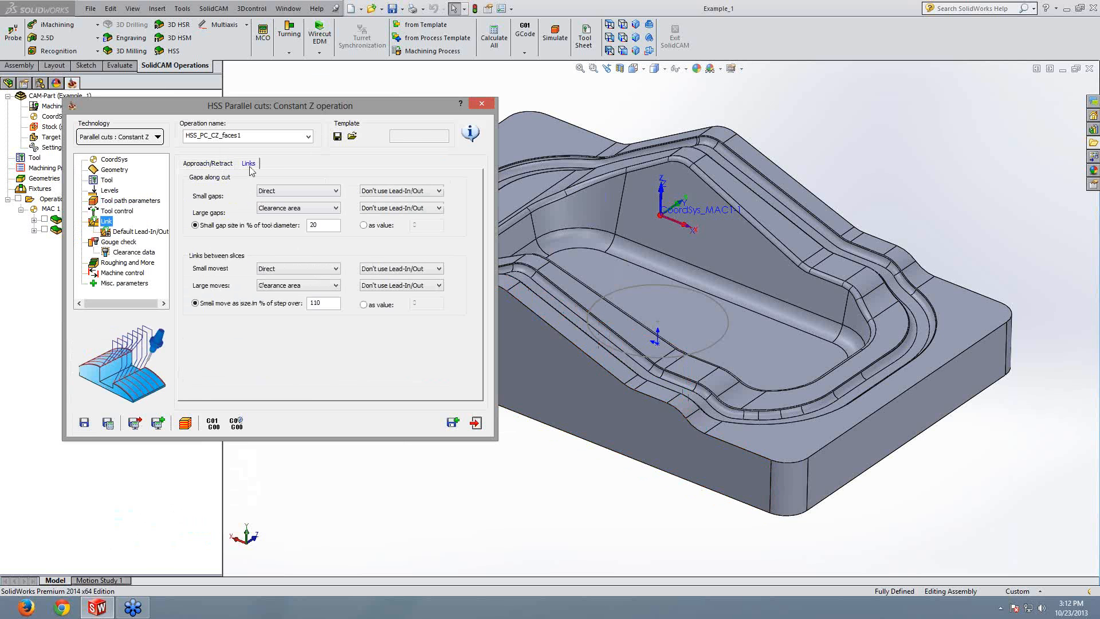
left_click(293, 286)
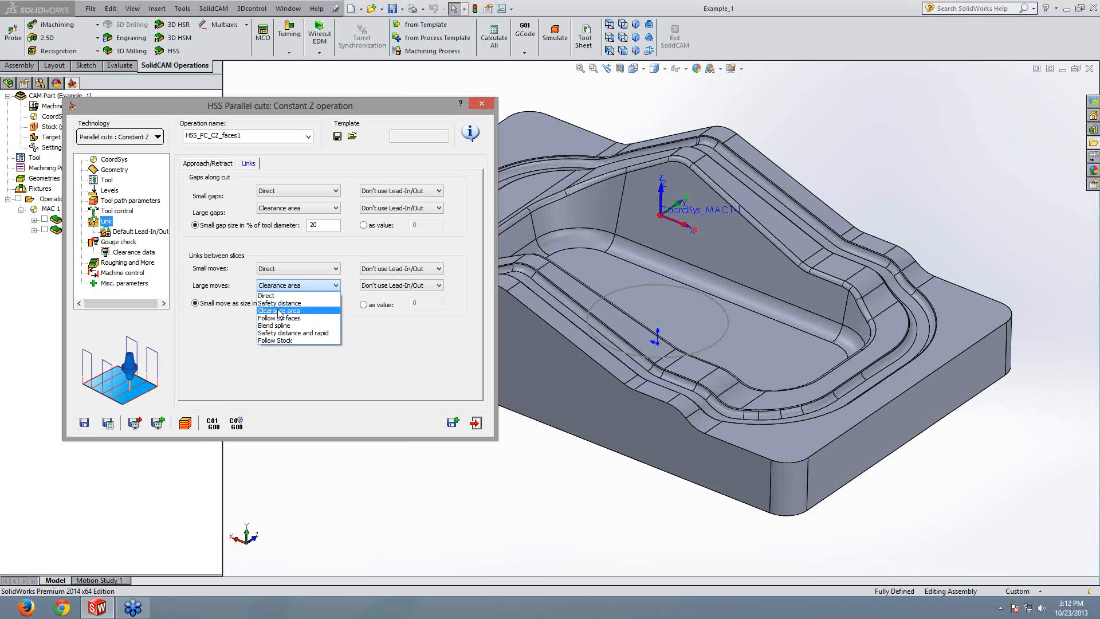
left_click(278, 319)
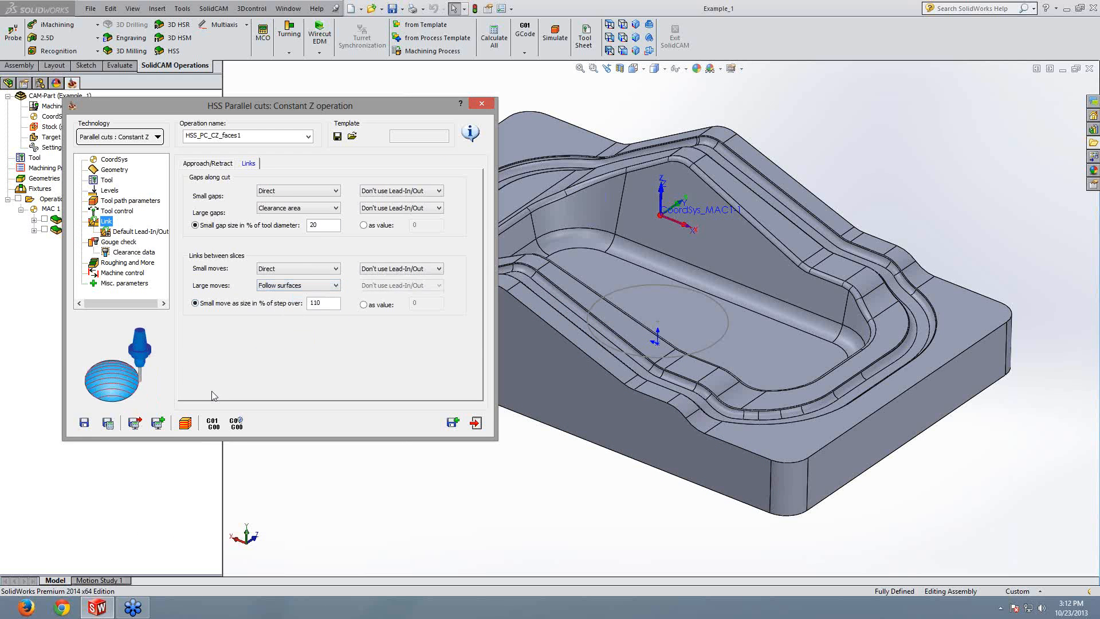
Step: Recalculate the Constant Z operation, check the links between slices in the Host CAD simulation and exit the simulation
left_click(109, 424)
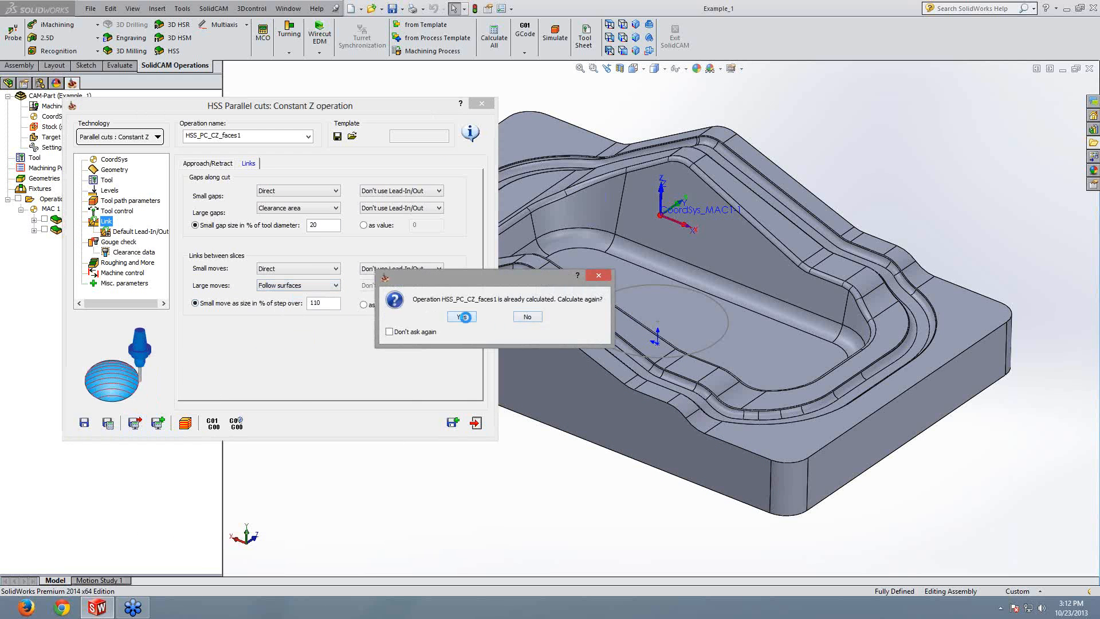
left_click(462, 317)
left_click(186, 427)
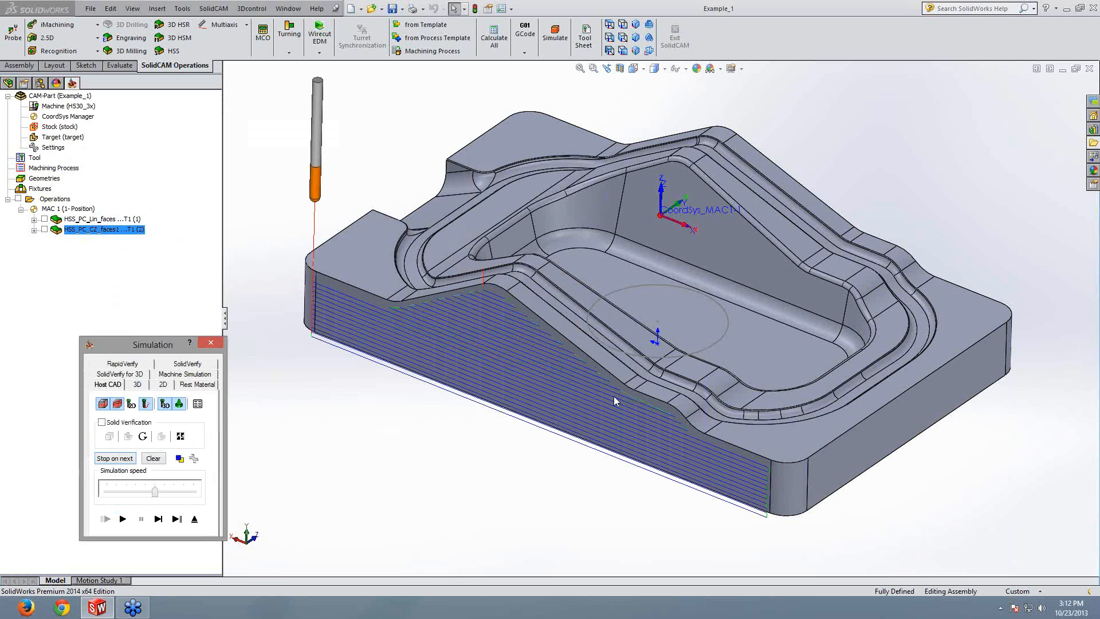
scroll(229, 511, "up", 3)
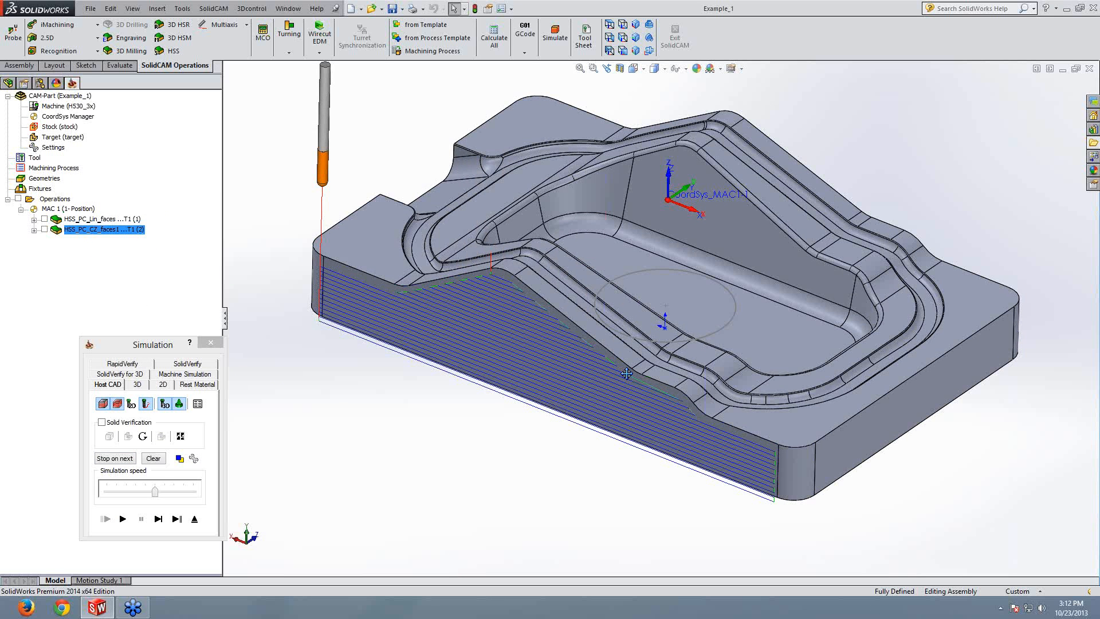
left_click(195, 518)
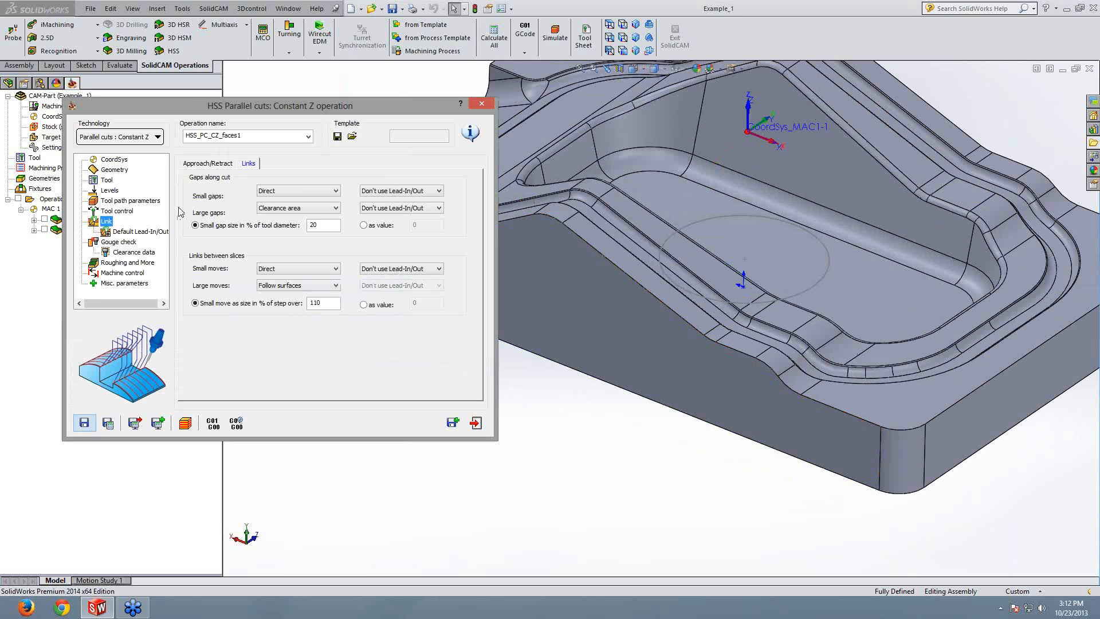
Step: Enable Extend/Trim for the tool path, with a value of 10 at both the start and the end
left_click(133, 201)
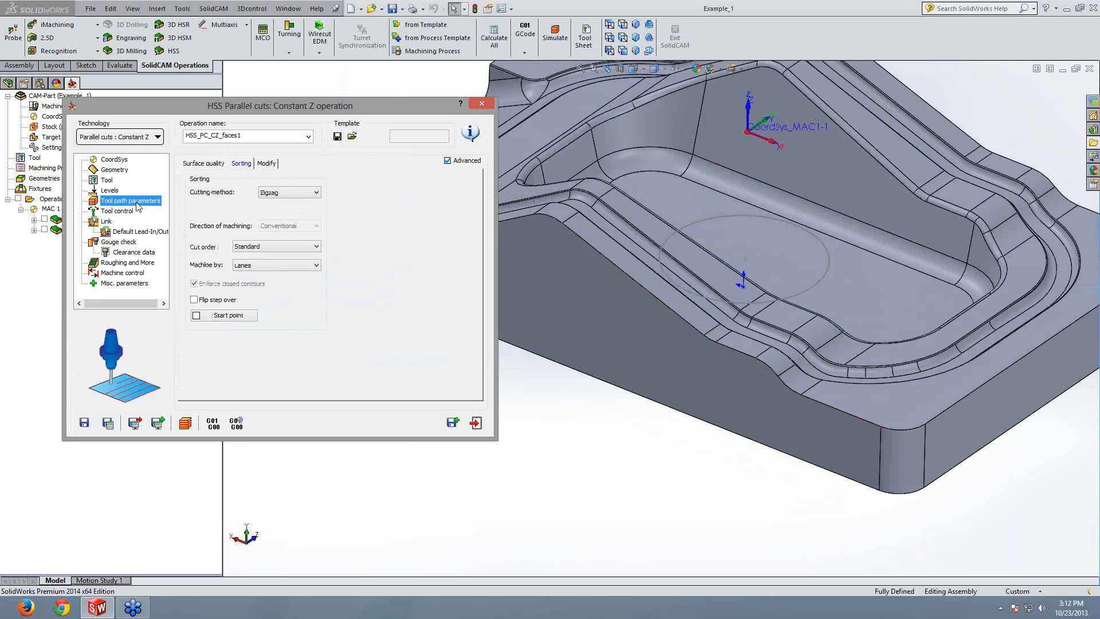
left_click(272, 166)
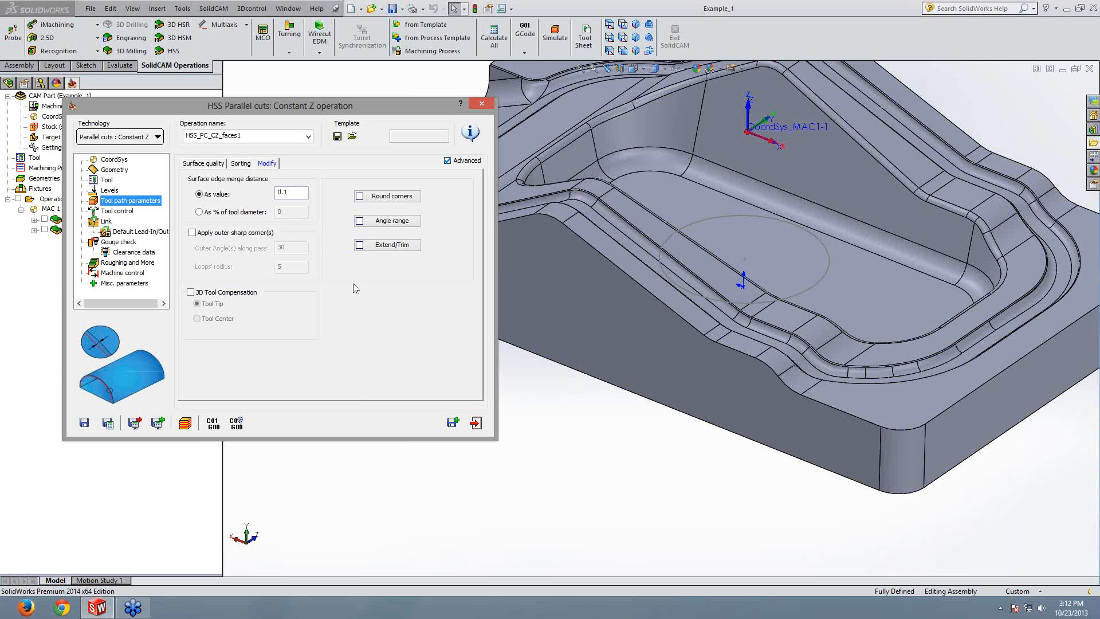
left_click(398, 247)
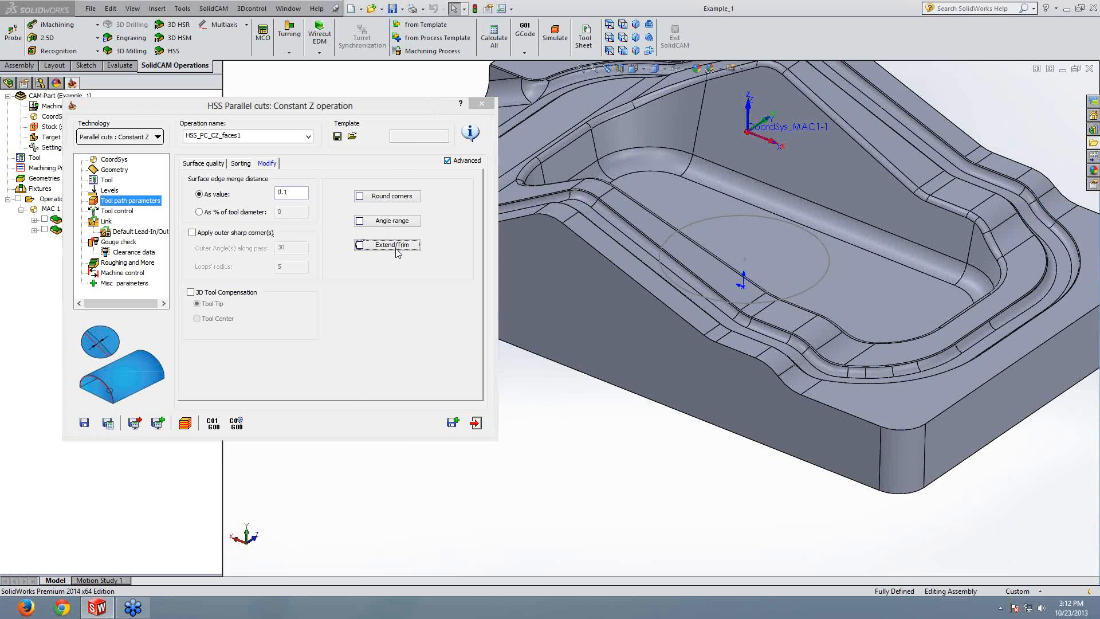
left_click(199, 142)
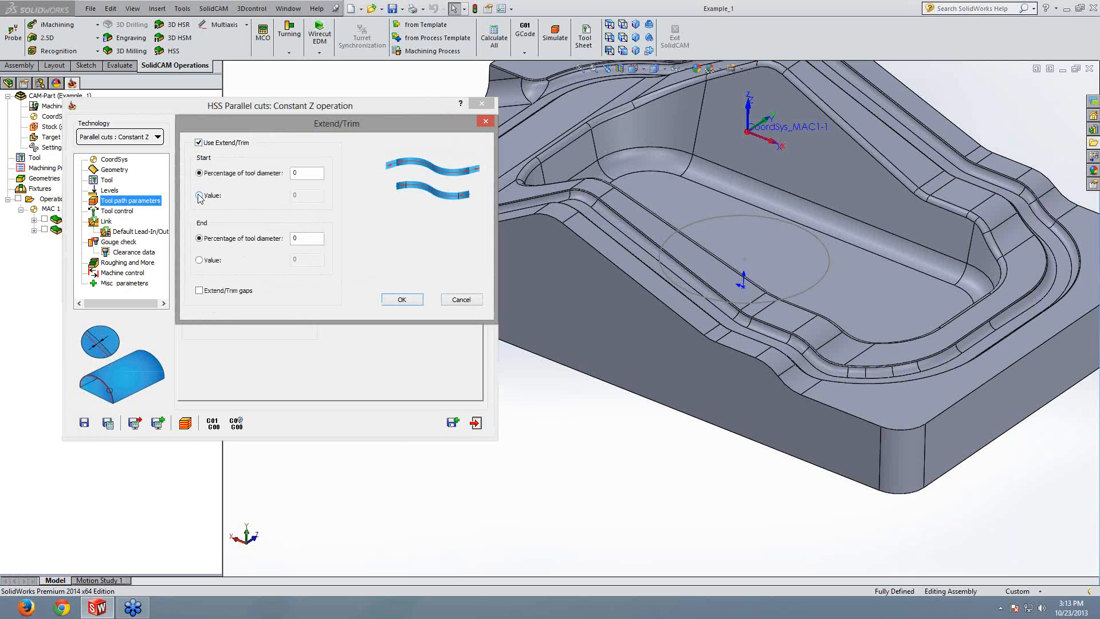
left_click(213, 197)
left_click_drag(303, 196, 230, 211)
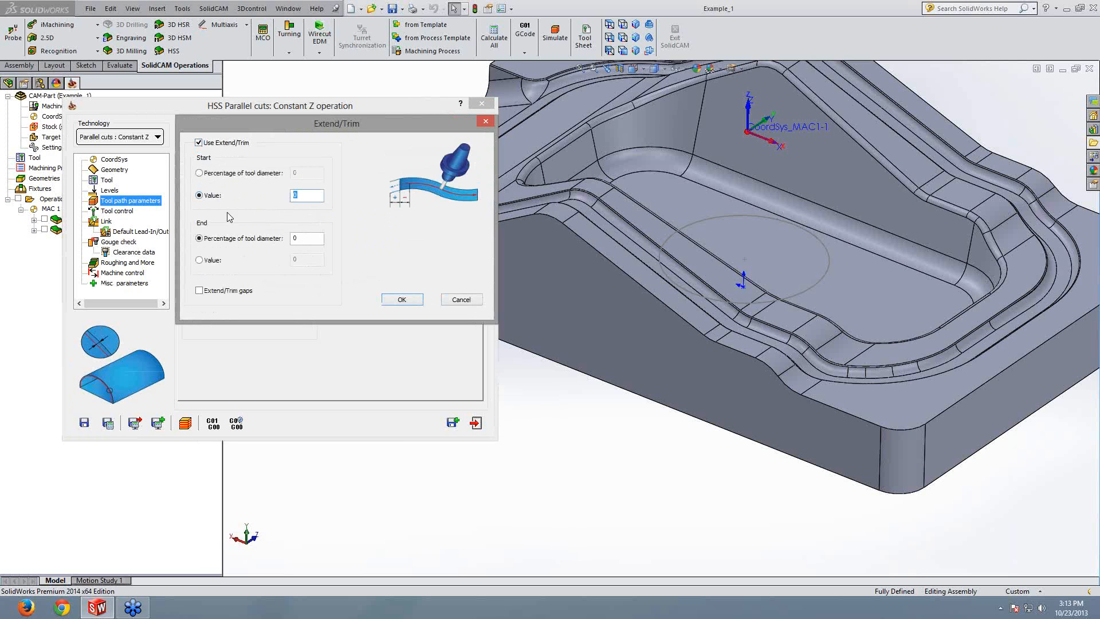
type("10")
left_click(200, 260)
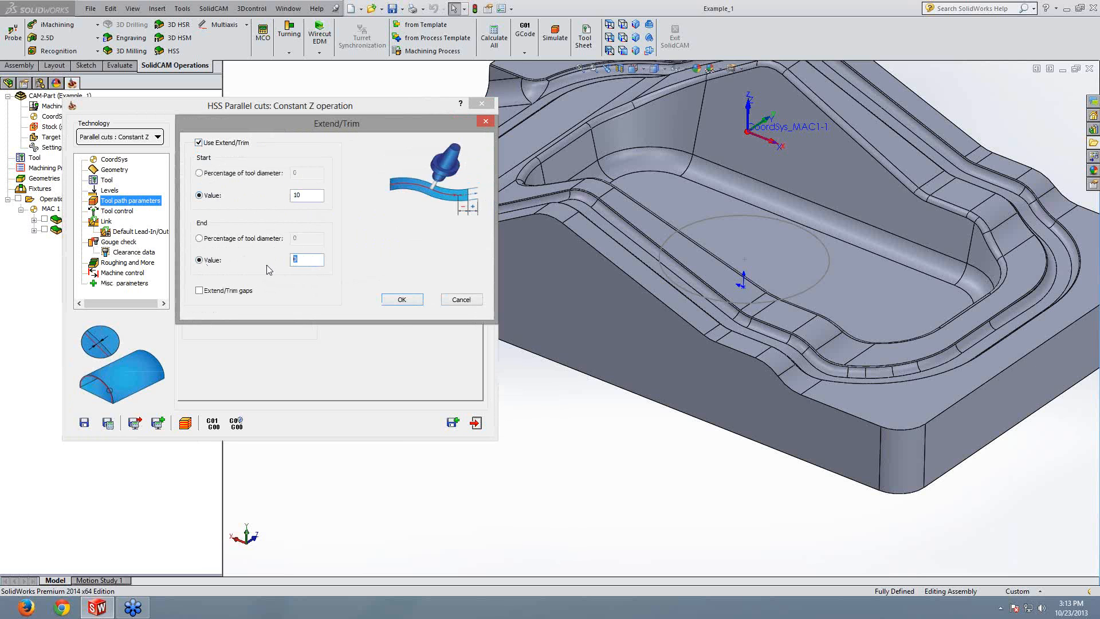
type("10")
left_click(402, 300)
Step: Recalculate the Constant Z operation and inspect the extended cuts along the wavy-topped side face
left_click(108, 423)
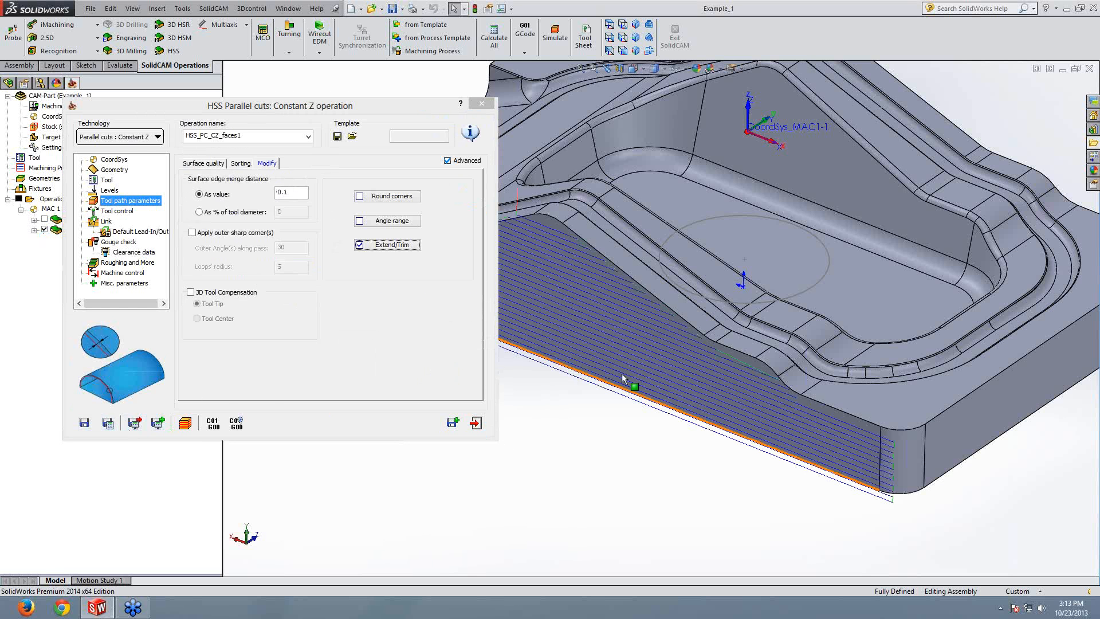
middle_click_drag(735, 407, 995, 410)
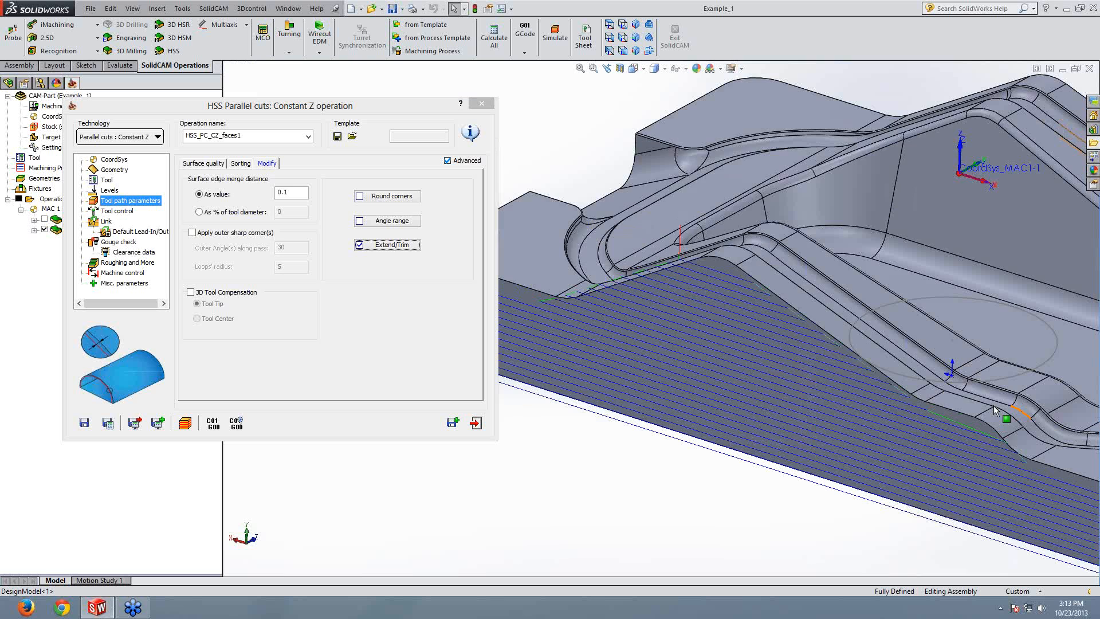
scroll(995, 410, "up", 3)
scroll(820, 383, "down", 1)
scroll(668, 298, "down", 3)
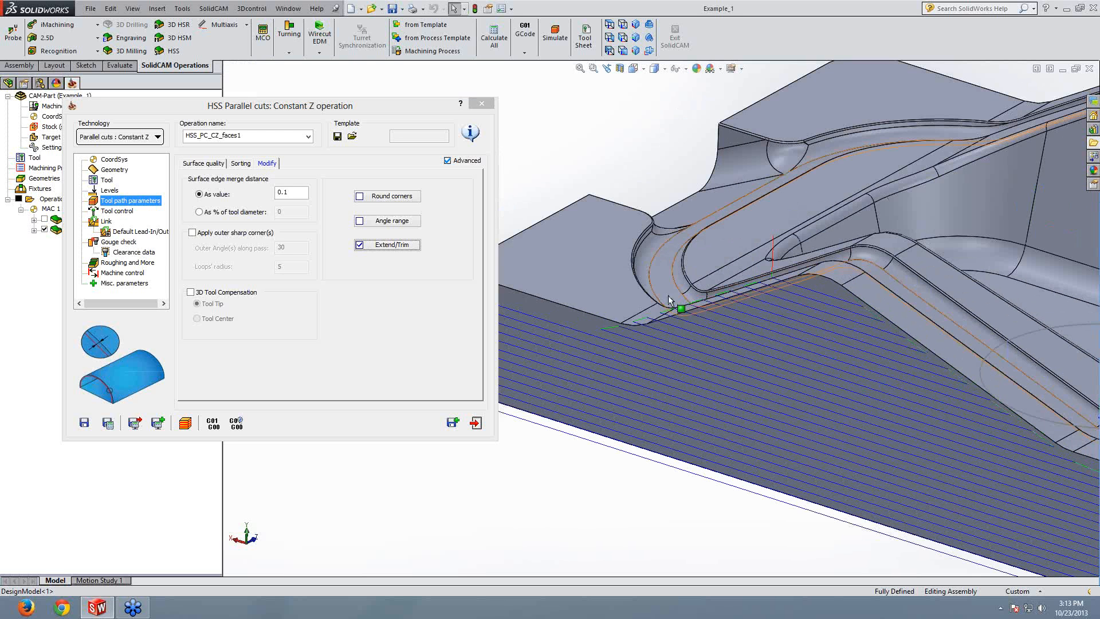
Step: Enable Lead-In for the first entry and Lead-Out for the last exit, and review the default lead-in/out parameters
left_click(107, 222)
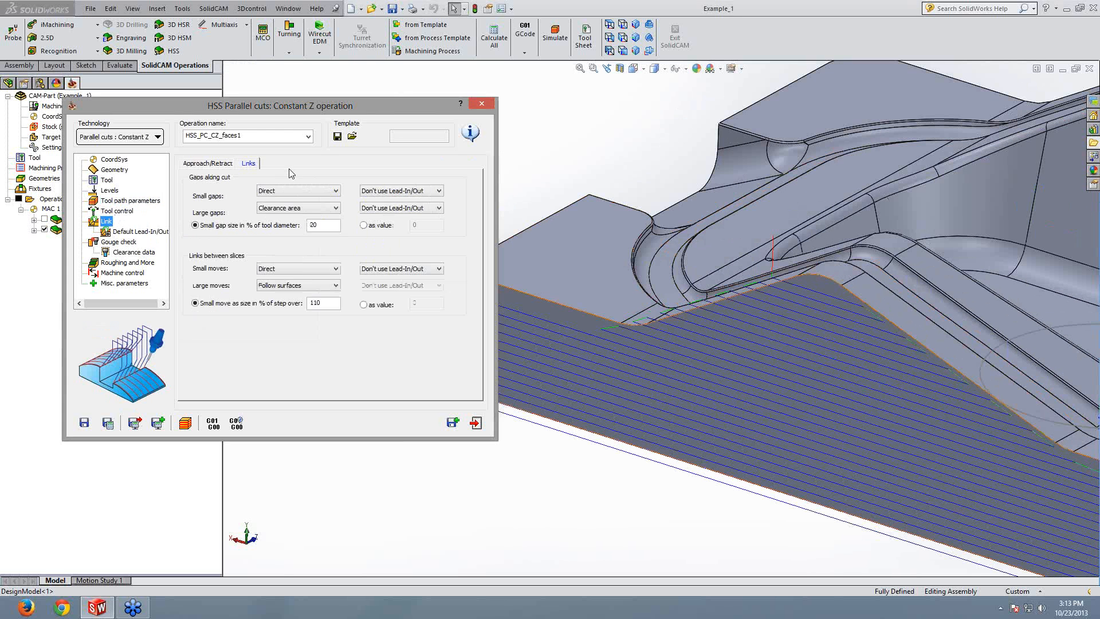
left_click(208, 163)
left_click(374, 194)
left_click(373, 205)
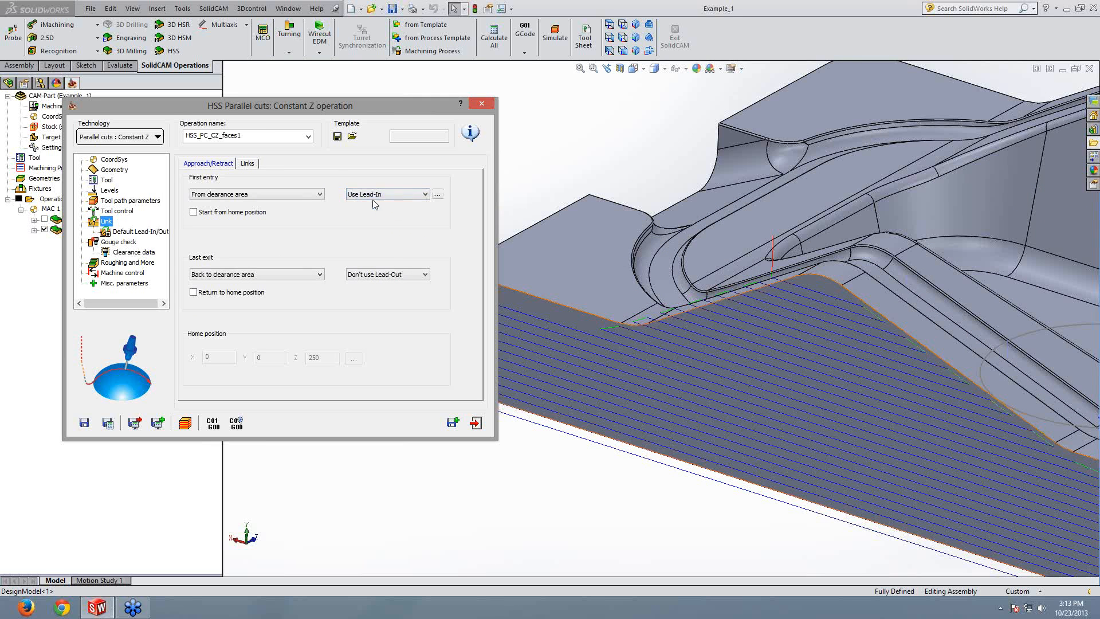
left_click(382, 274)
left_click(374, 285)
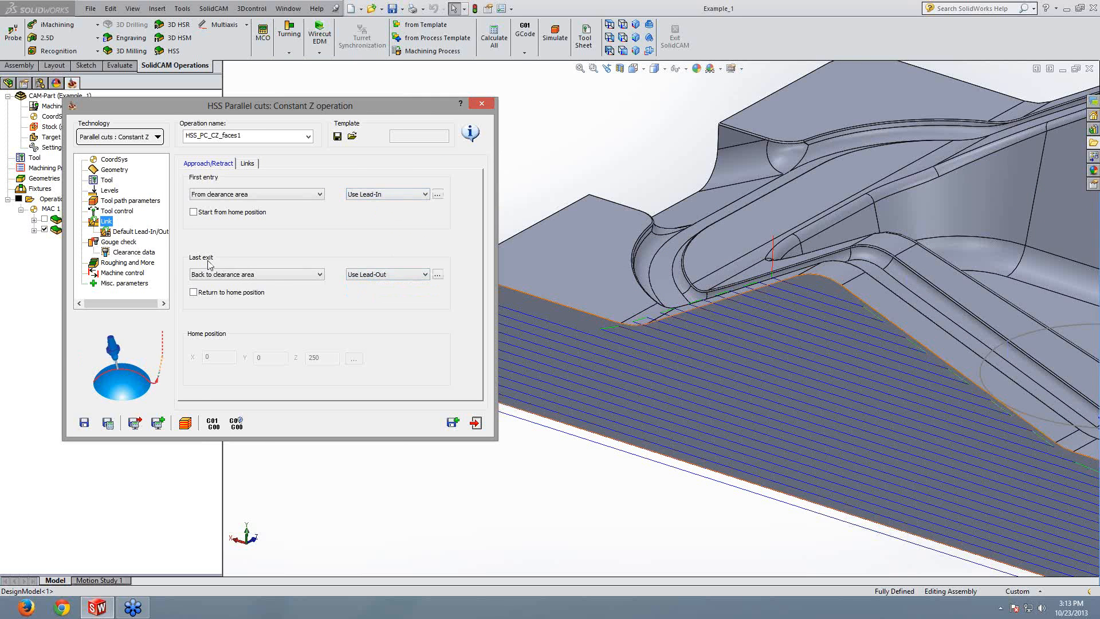
left_click(122, 232)
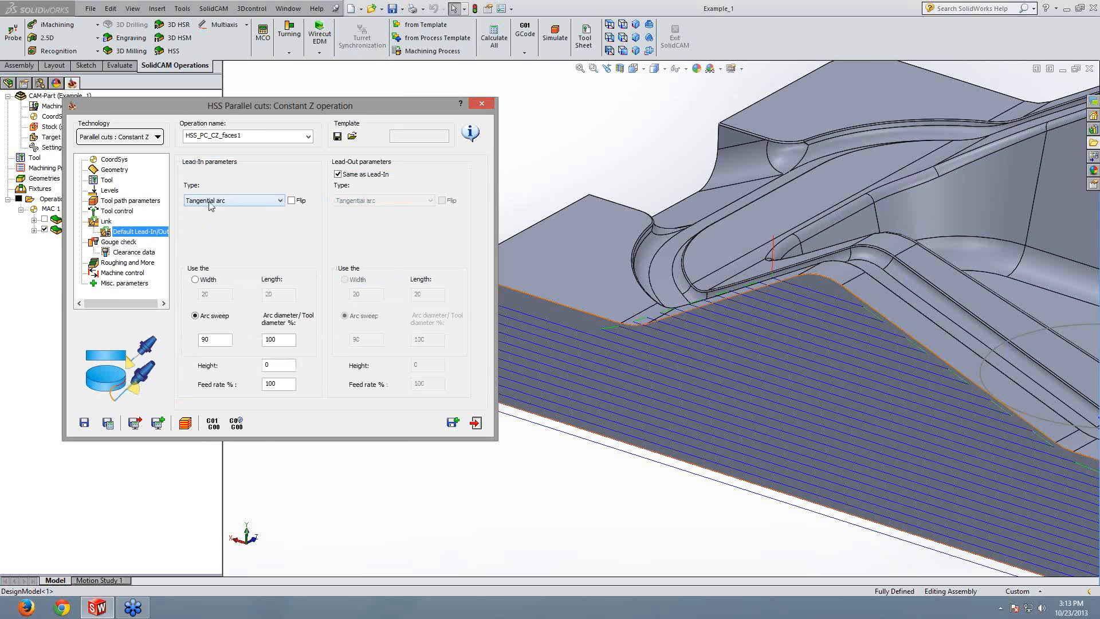
Step: Recalculate the operation and examine the tangential arc lead-in at the corner of the side face
left_click(107, 423)
middle_click_drag(698, 323, 827, 304)
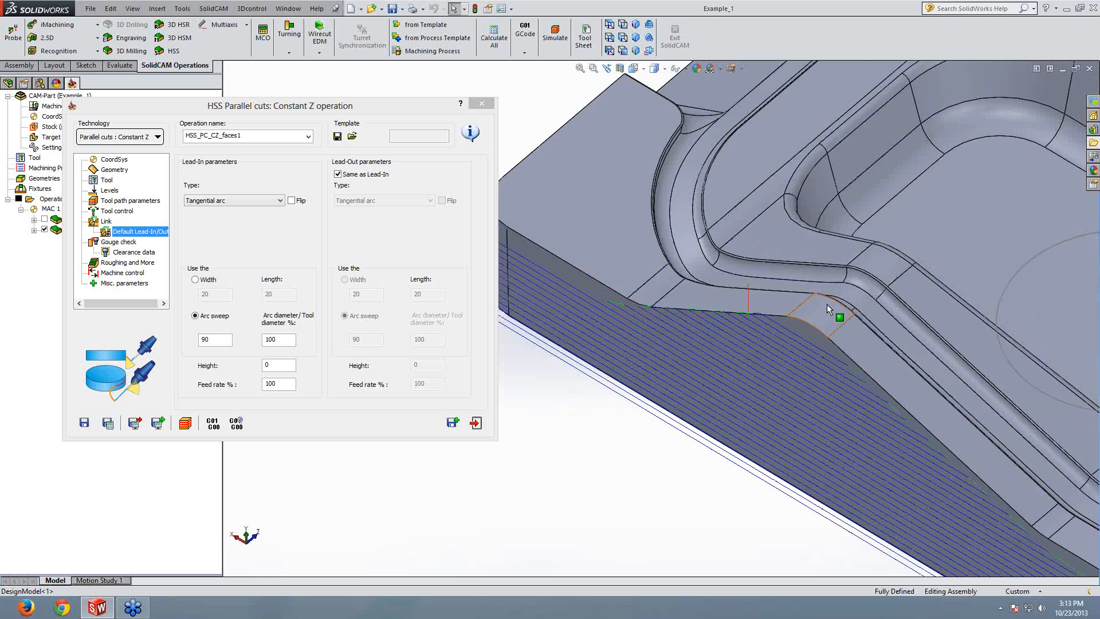
scroll(827, 304, "down", 4)
middle_click_drag(676, 339, 835, 328)
scroll(650, 312, "up", 3)
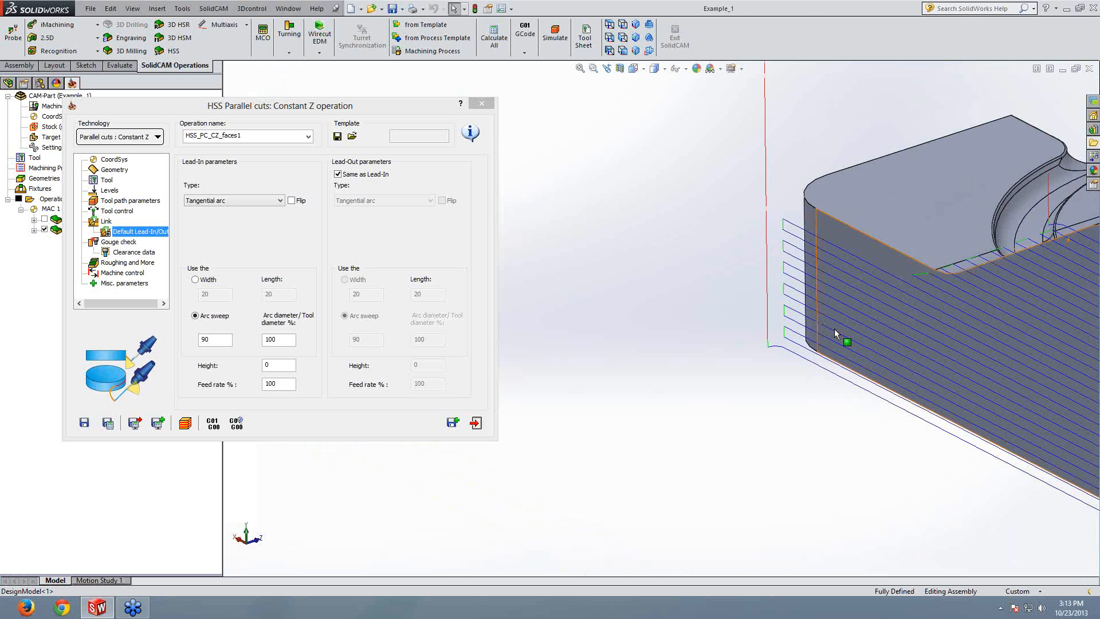
scroll(825, 337, "down", 3)
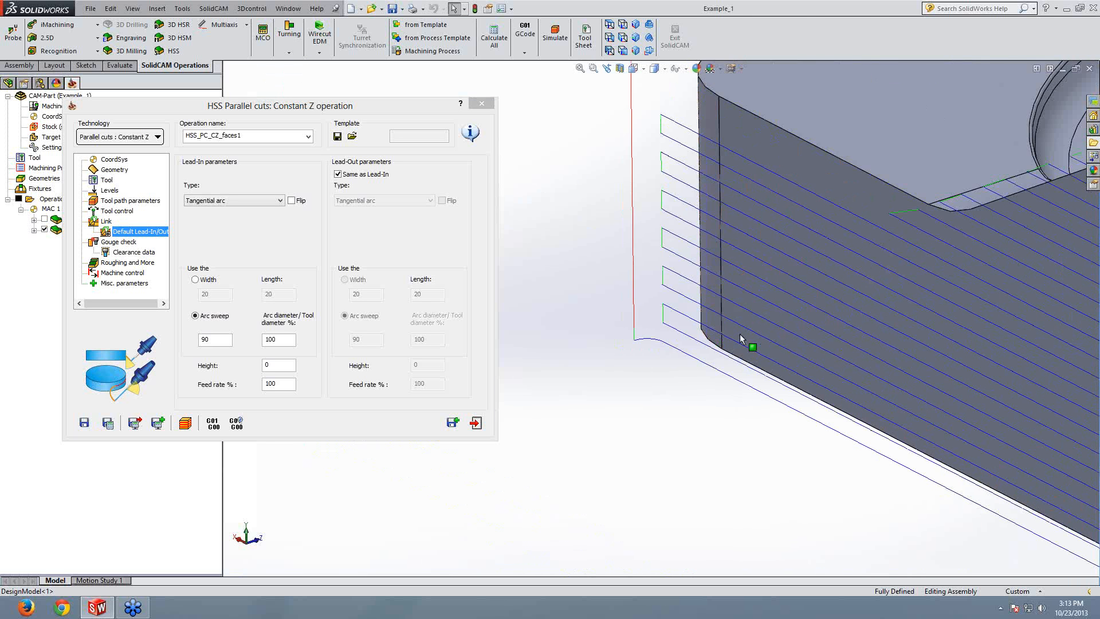
scroll(740, 334, "up", 4)
scroll(809, 369, "down", 1)
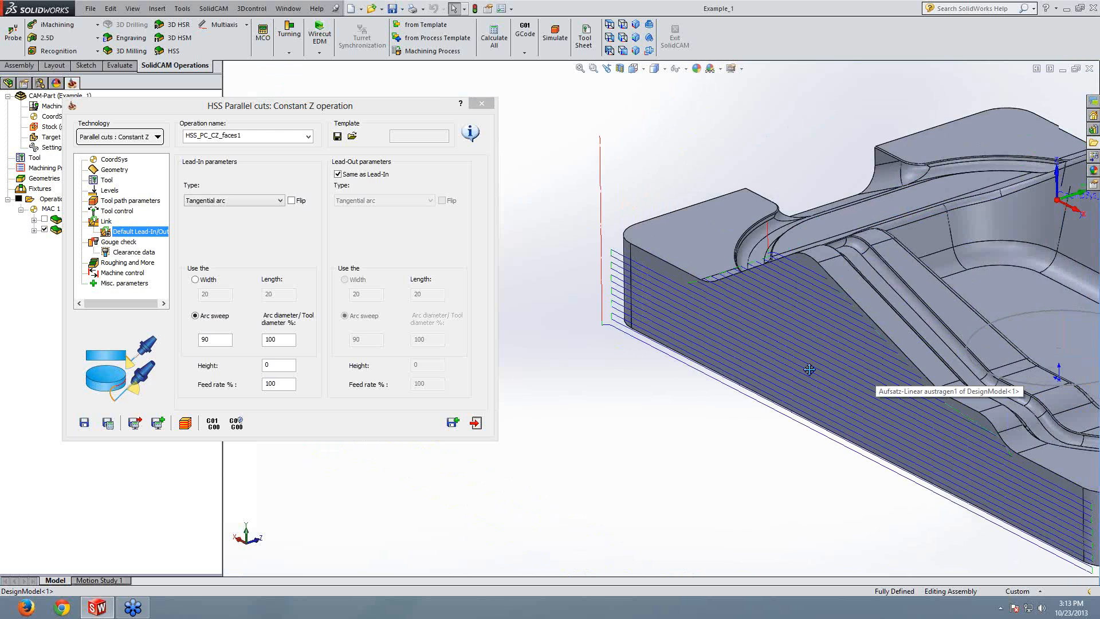
scroll(809, 369, "up", 2)
Step: Set the maximum step over to 1, recalculate the Constant Z operation and inspect the denser toolpath
left_click(131, 200)
left_click(203, 164)
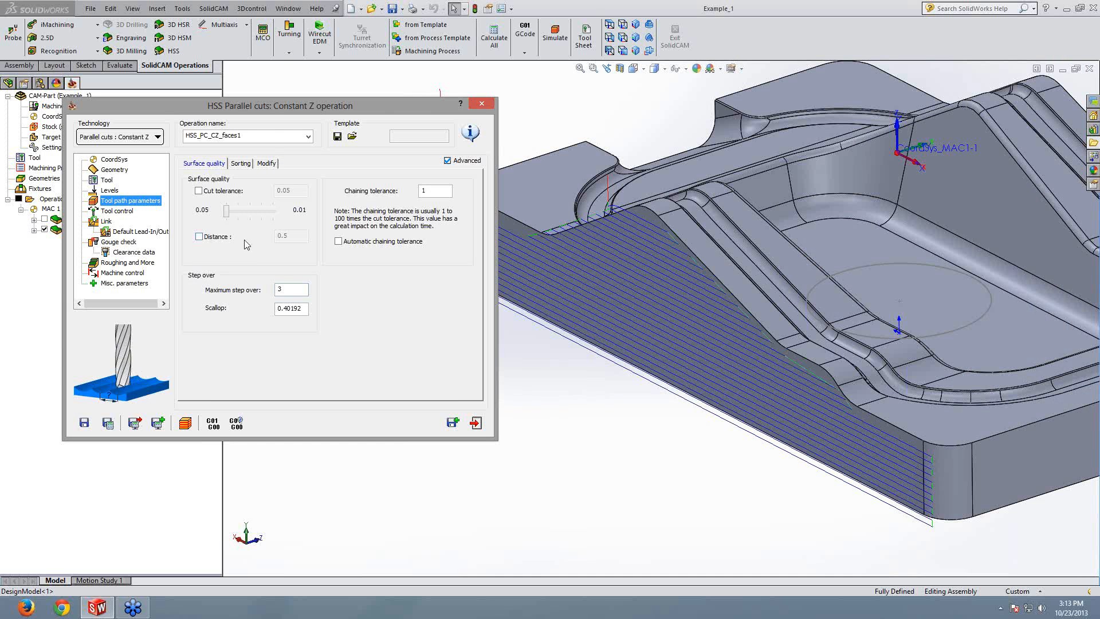
double_click(286, 290)
type("1")
left_click(117, 424)
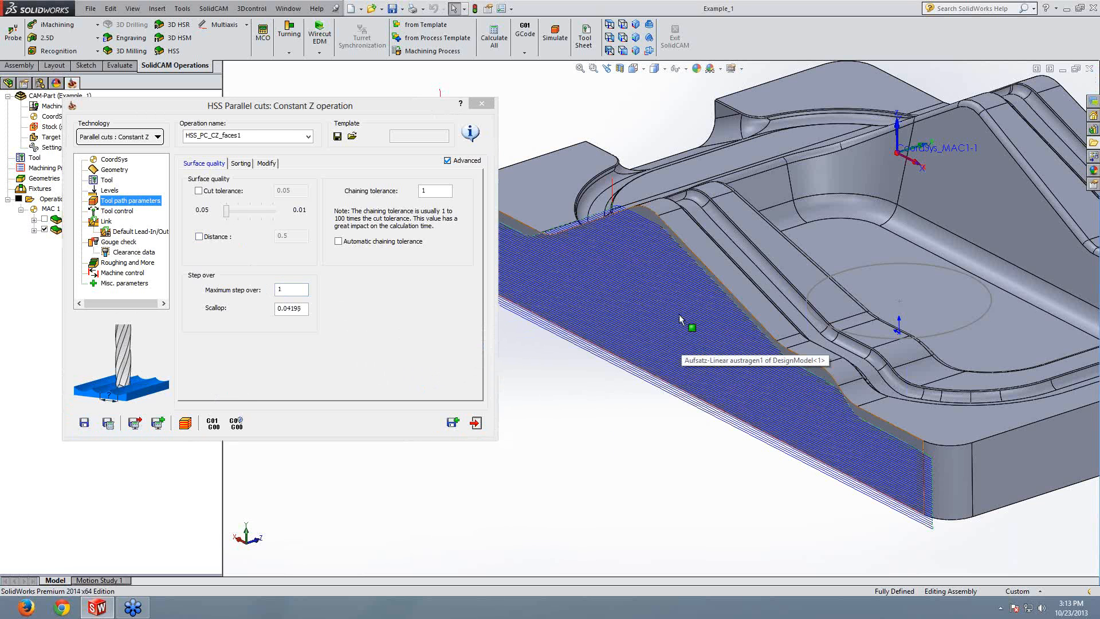
scroll(677, 314, "up", 3)
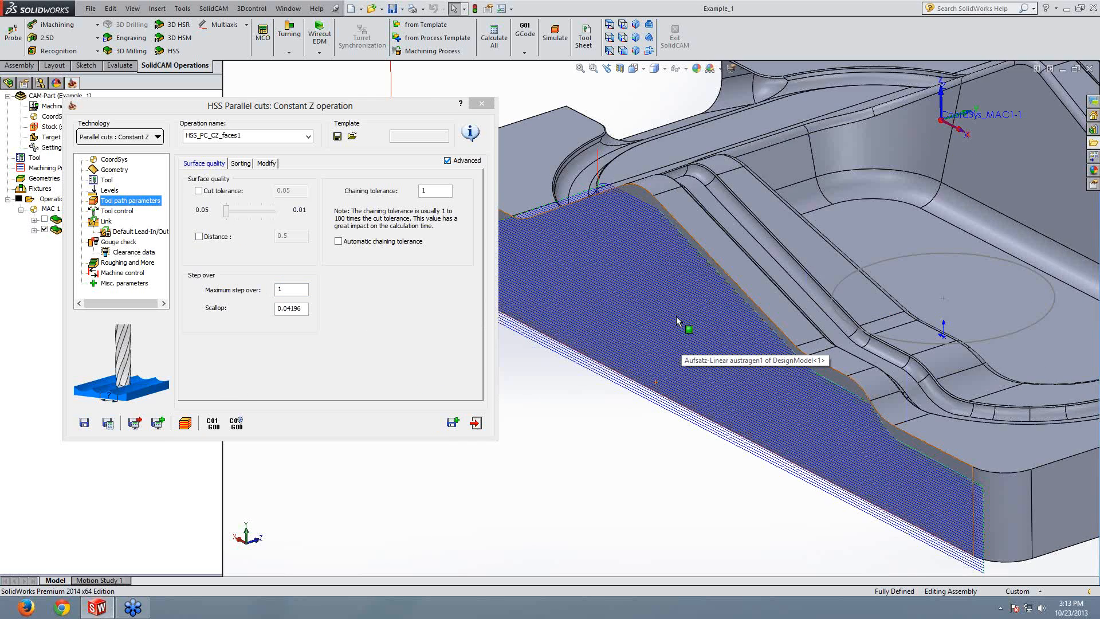
middle_click_drag(664, 314, 721, 344, "ctrl")
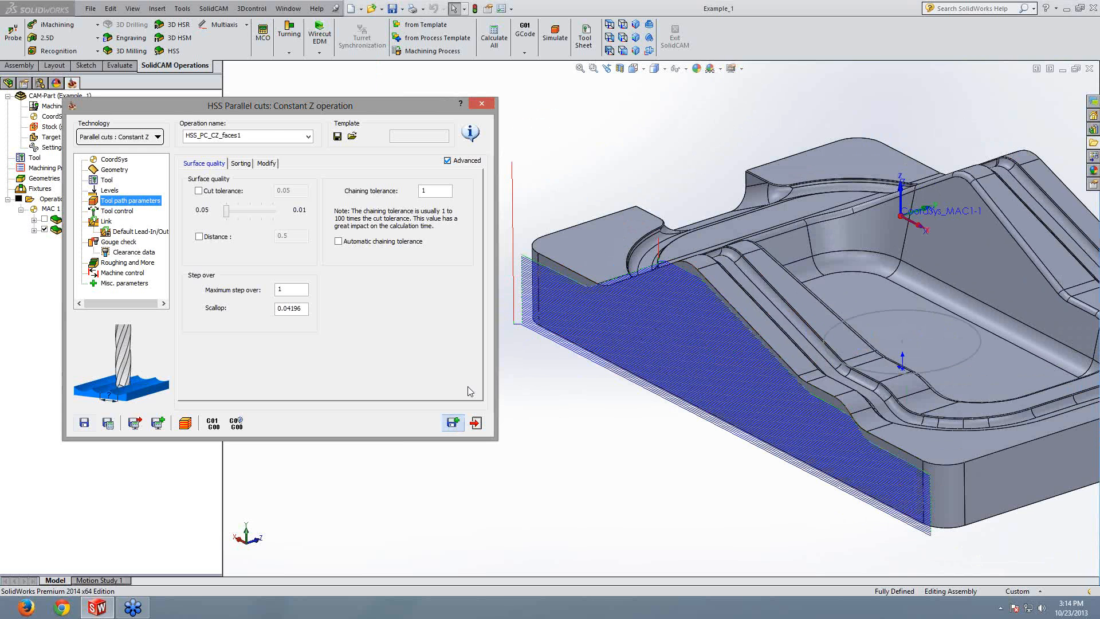
Step: Save and copy the Constant Z operation, switch the copy to Parallel cuts: Hatch and hide the Constant Z toolpath
left_click(453, 422)
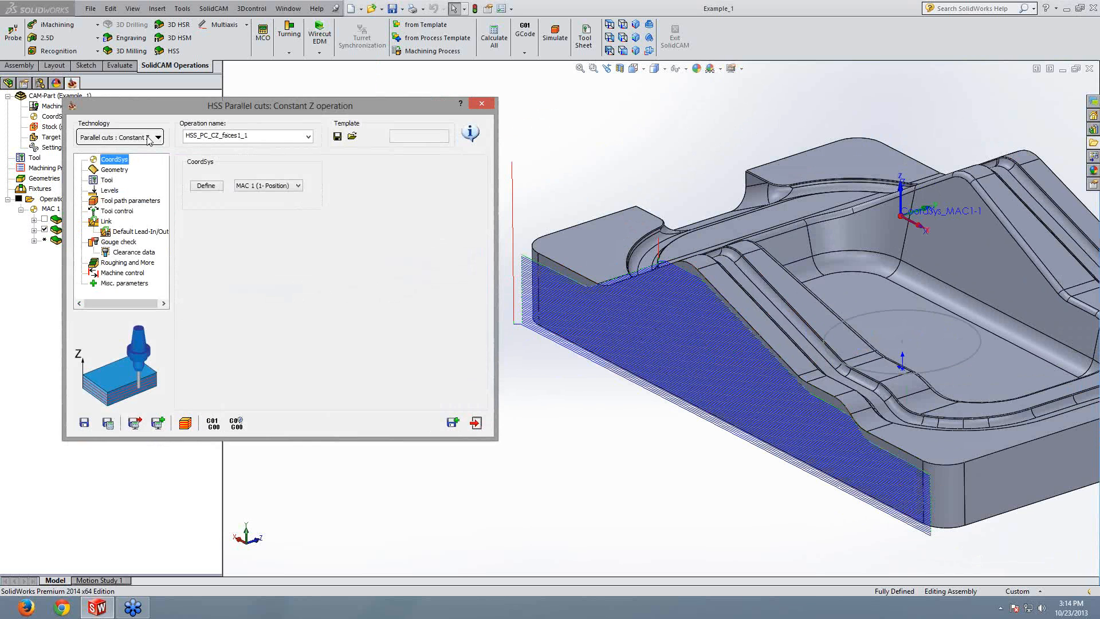
left_click(157, 137)
mouse_move(156, 153)
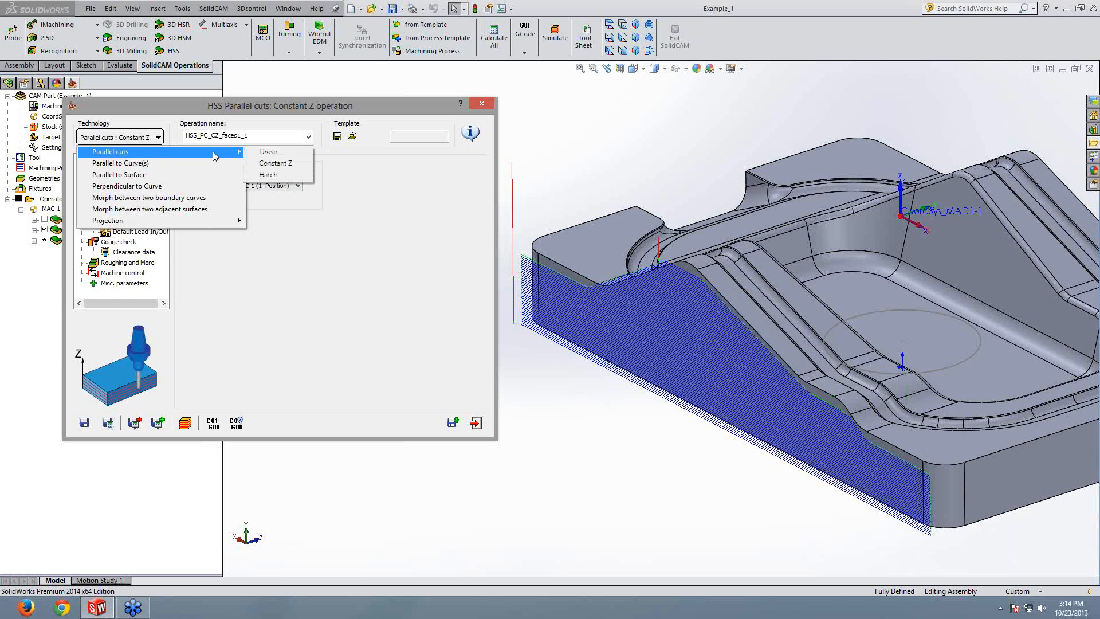
left_click(275, 175)
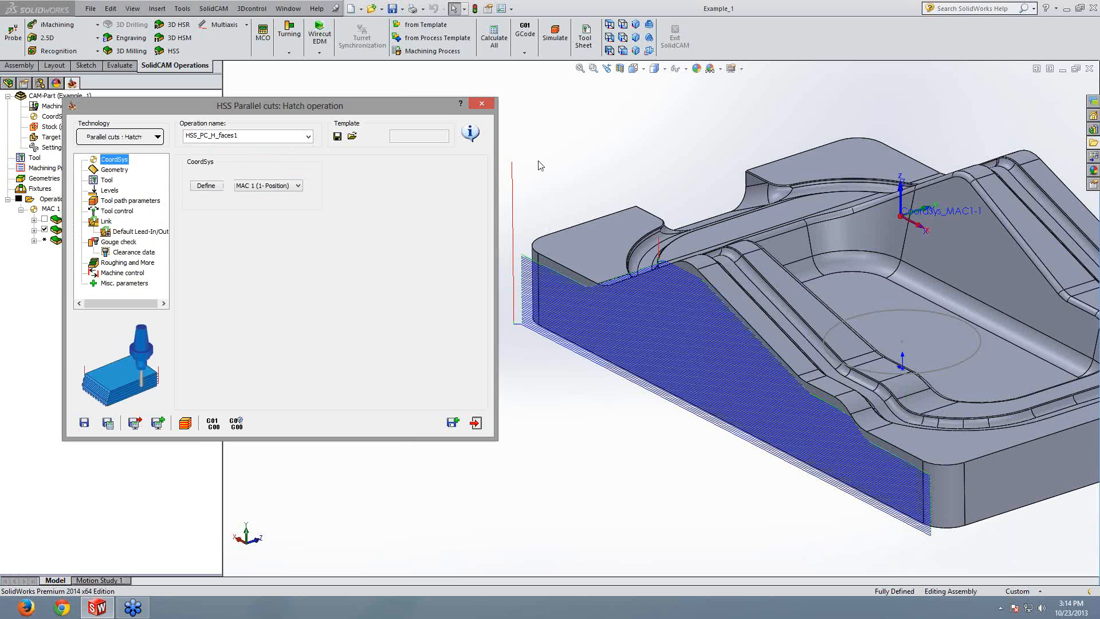
left_click(44, 230)
Step: Start a new drive surface geometry for the Hatch operation and pick one side's wall, fillet and corner blend plus the floor of the edge notch
middle_click_drag(638, 180, 739, 240)
scroll(739, 241, "up", 2)
left_click(115, 170)
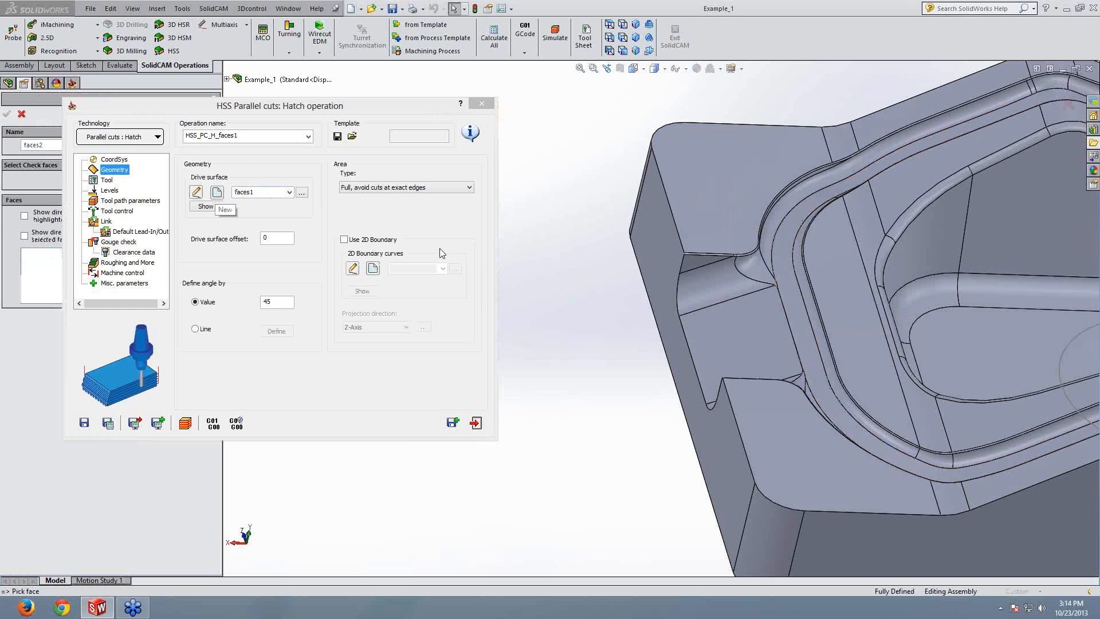
left_click(721, 292)
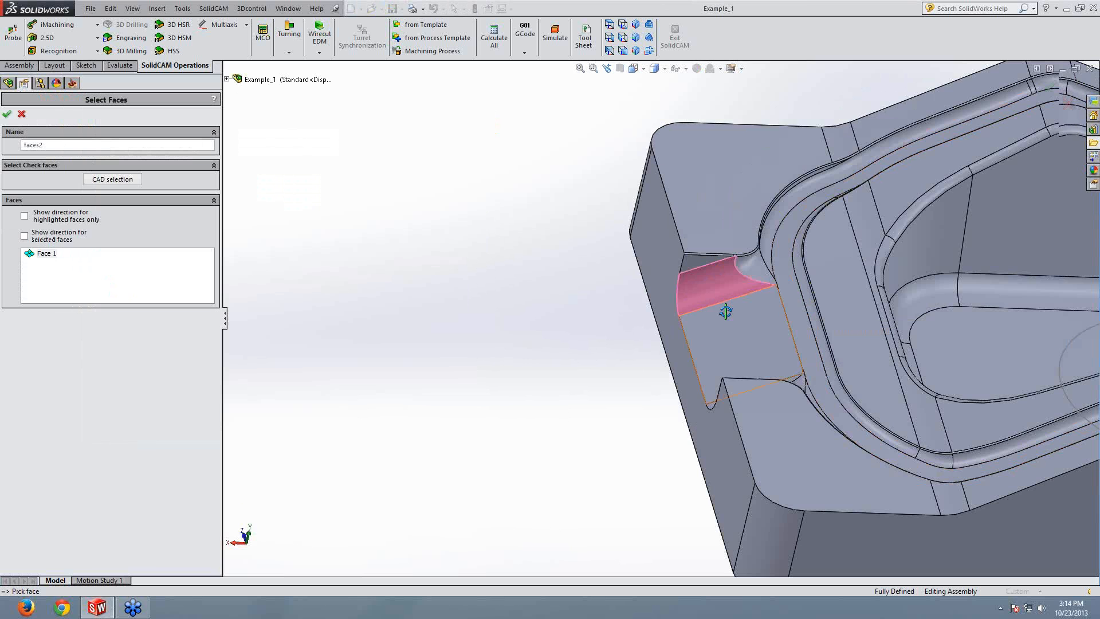
middle_click_drag(726, 311, 700, 246)
left_click(700, 246)
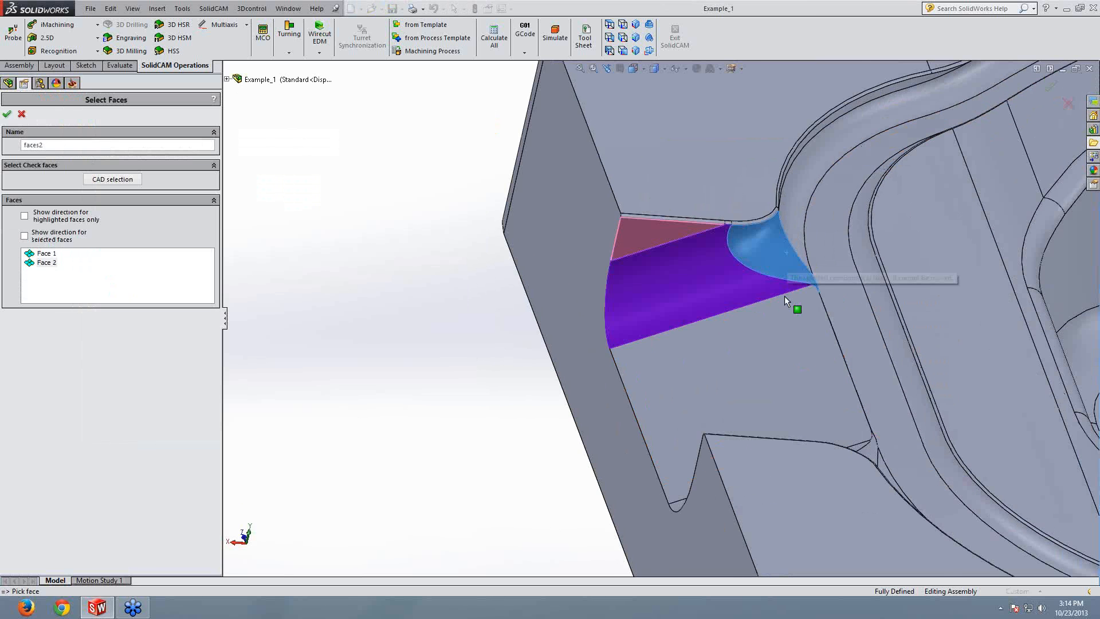
left_click(780, 275)
left_click(756, 339)
Step: Add the corner blend, fillet and wall faces on the notch's opposite side and accept the drive surface selection
middle_click_drag(761, 376, 794, 453)
middle_click_drag(838, 520, 596, 241, "ctrl")
left_click(648, 264)
left_click(603, 285)
middle_click_drag(603, 285, 633, 338)
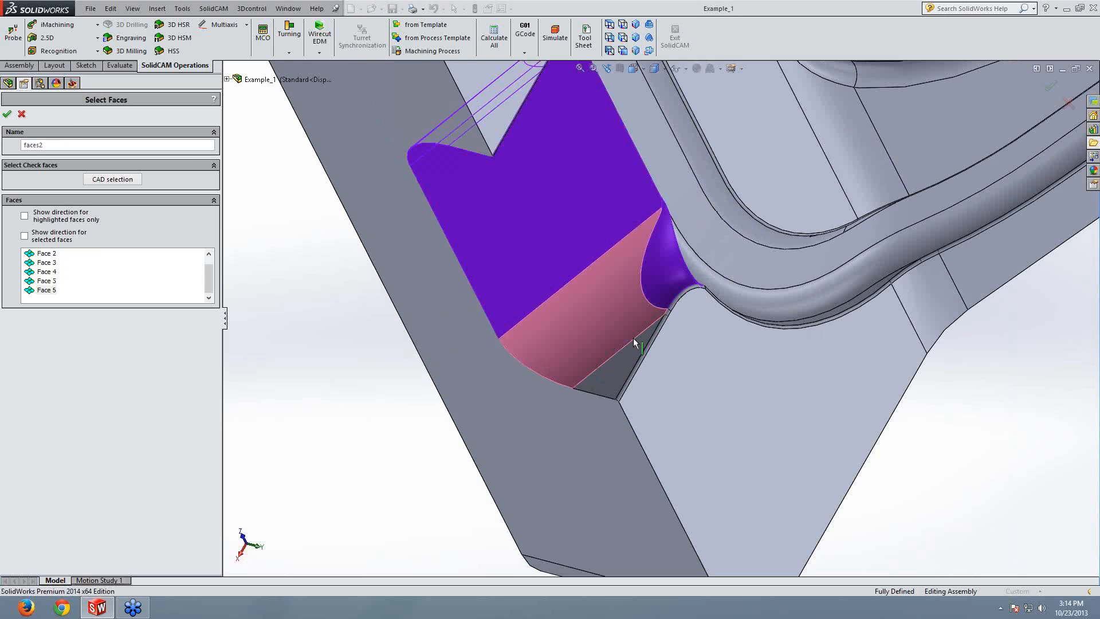
left_click(624, 356)
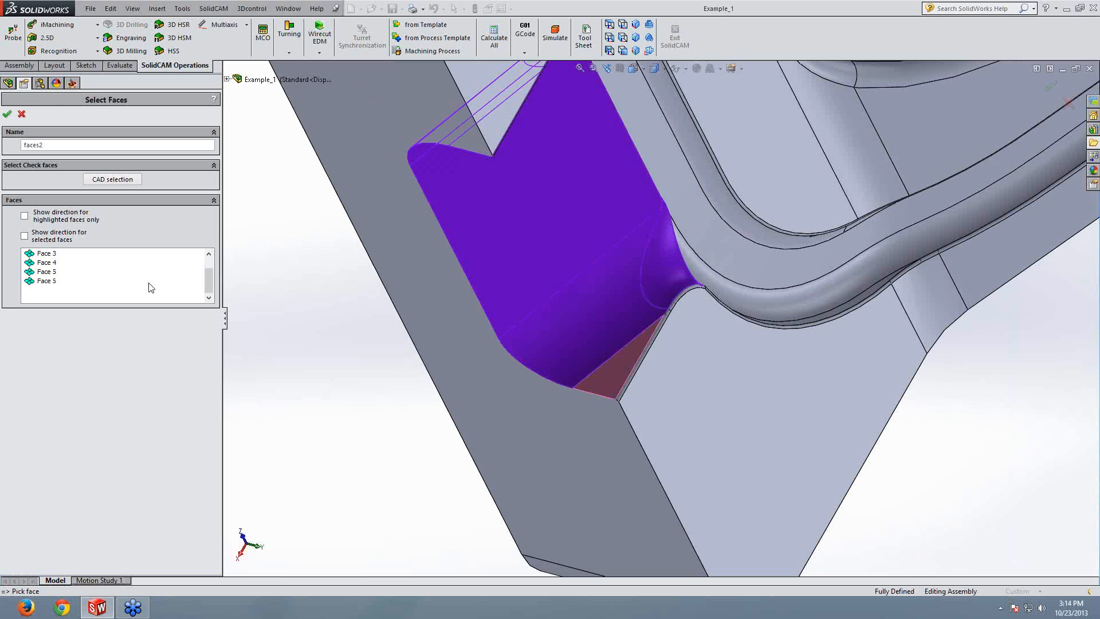
left_click(6, 114)
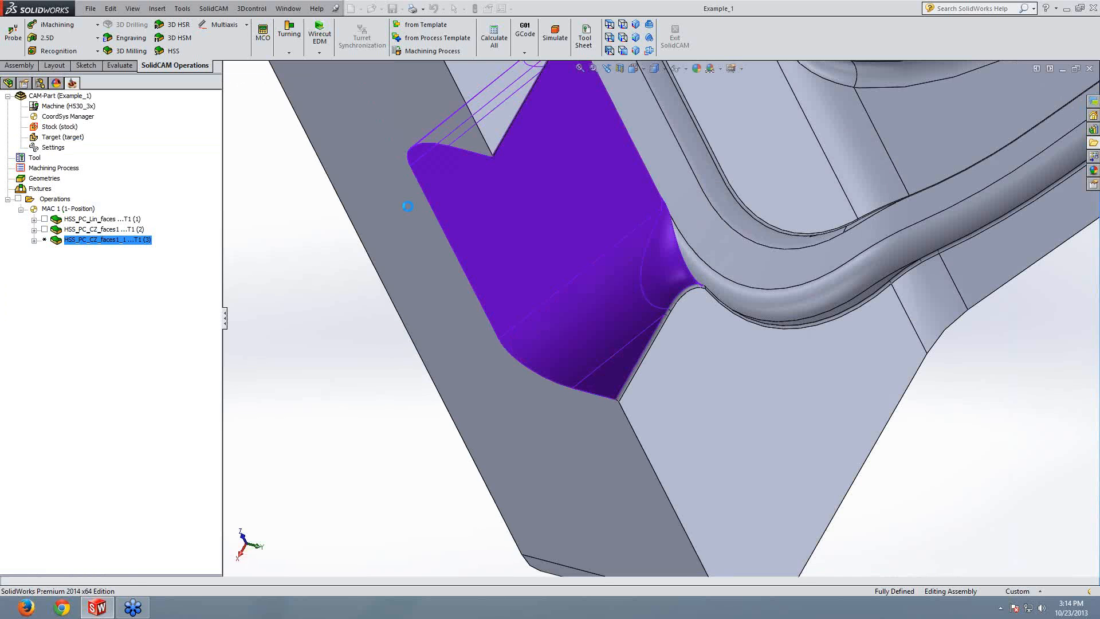
Step: Set the maximum step over of the Hatch operation to 0.5 and review the sorting options
left_click(106, 181)
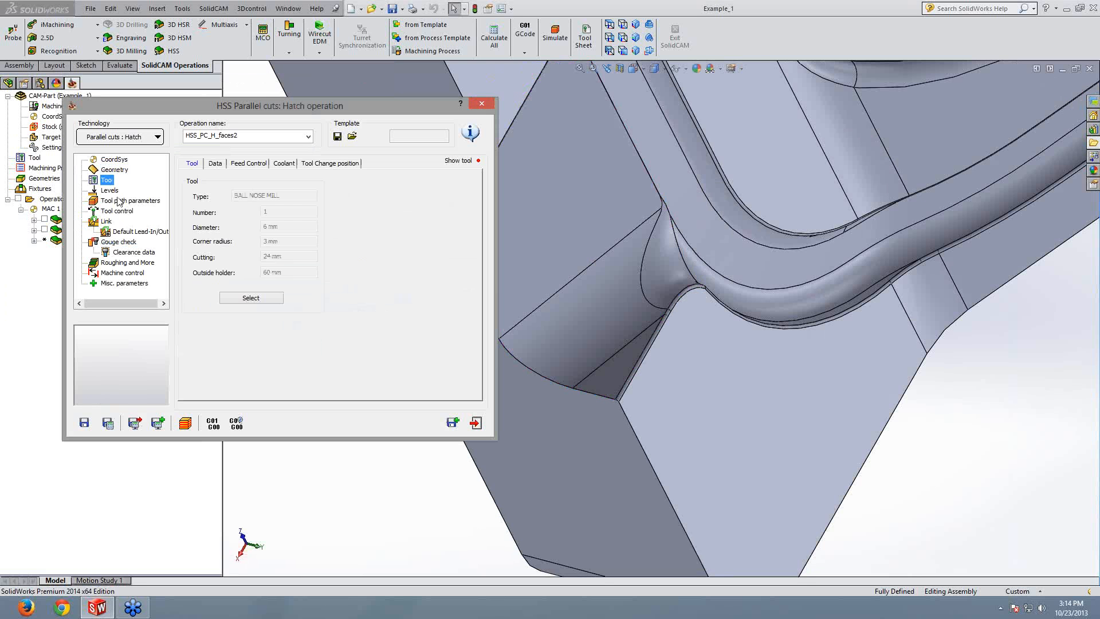
left_click(120, 201)
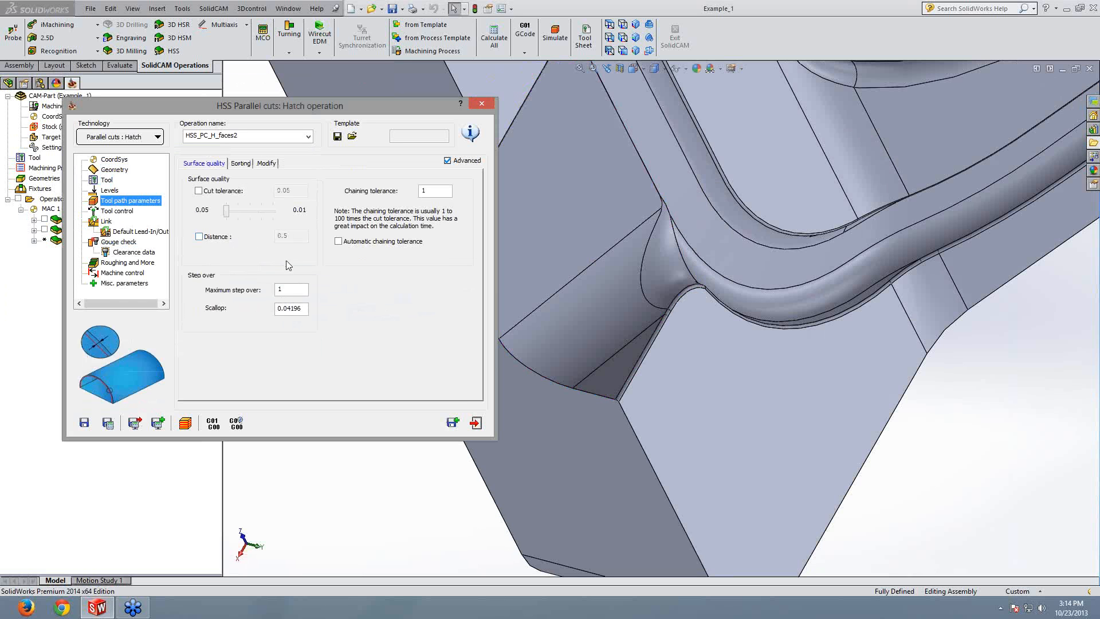
double_click(295, 289)
type("1")
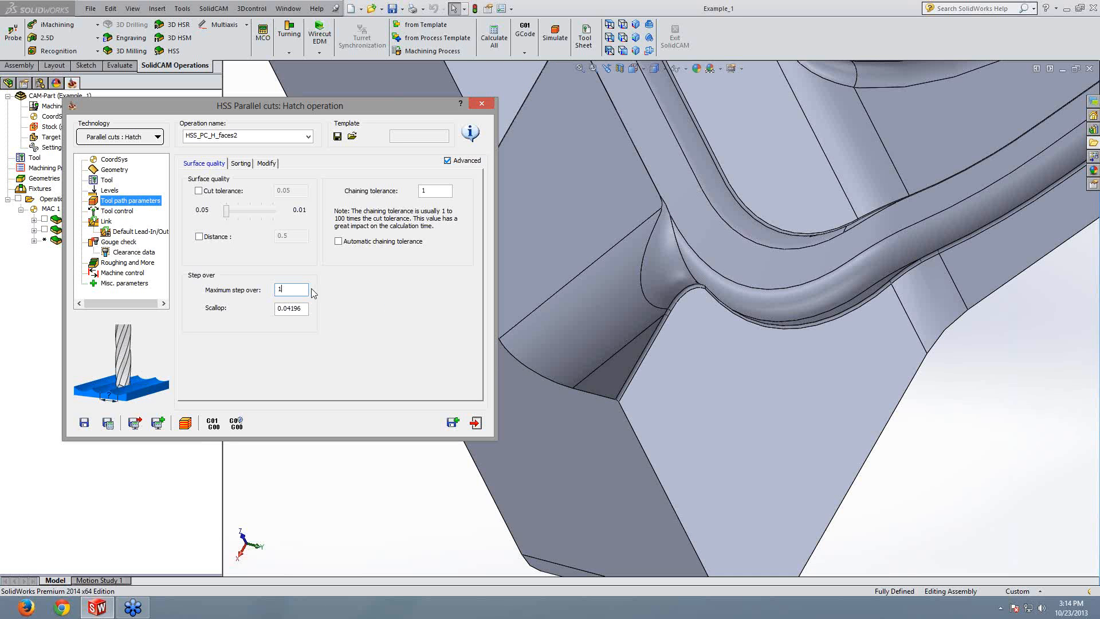
type("0.5")
left_click(241, 164)
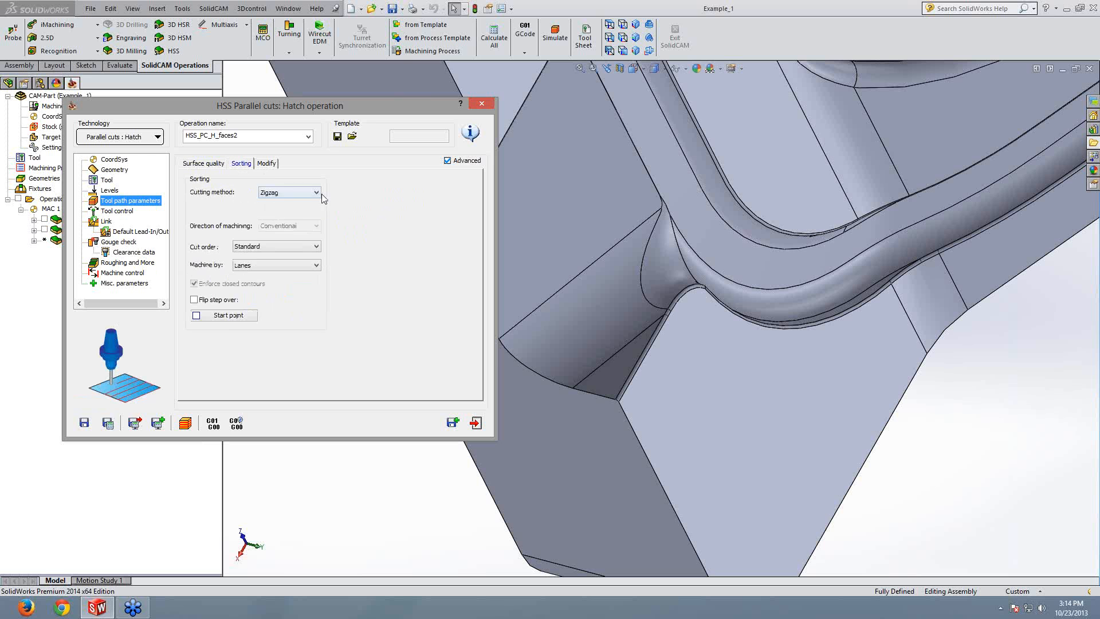
Step: Save and calculate the Hatch operation and inspect its toolpath and retract moves around the notch
left_click(107, 423)
middle_click_drag(716, 347, 740, 351)
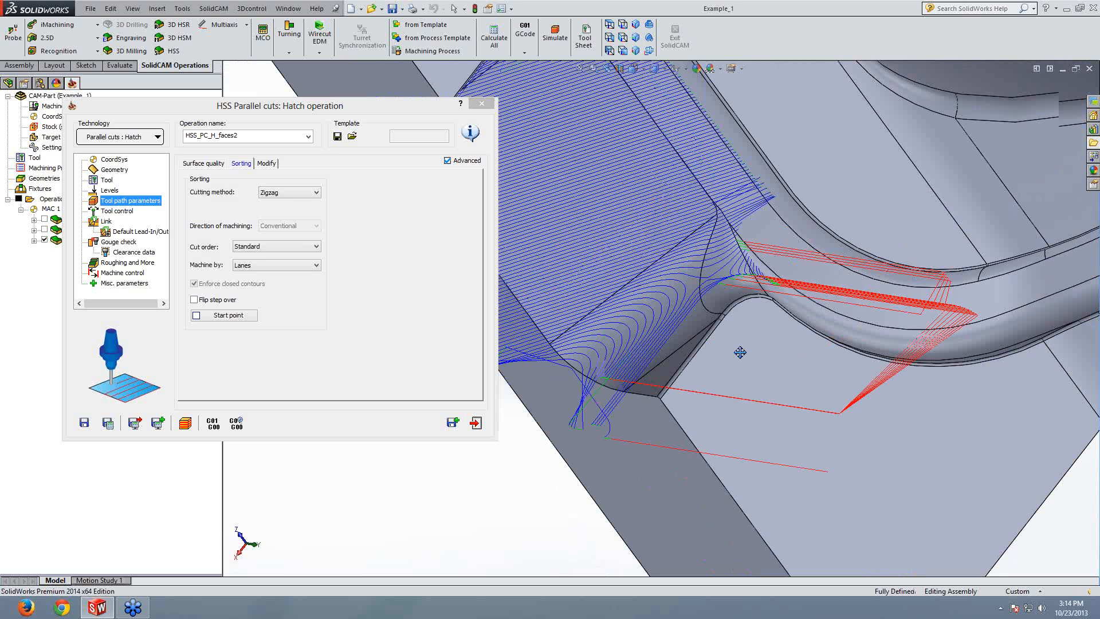
scroll(740, 352, "up", 2)
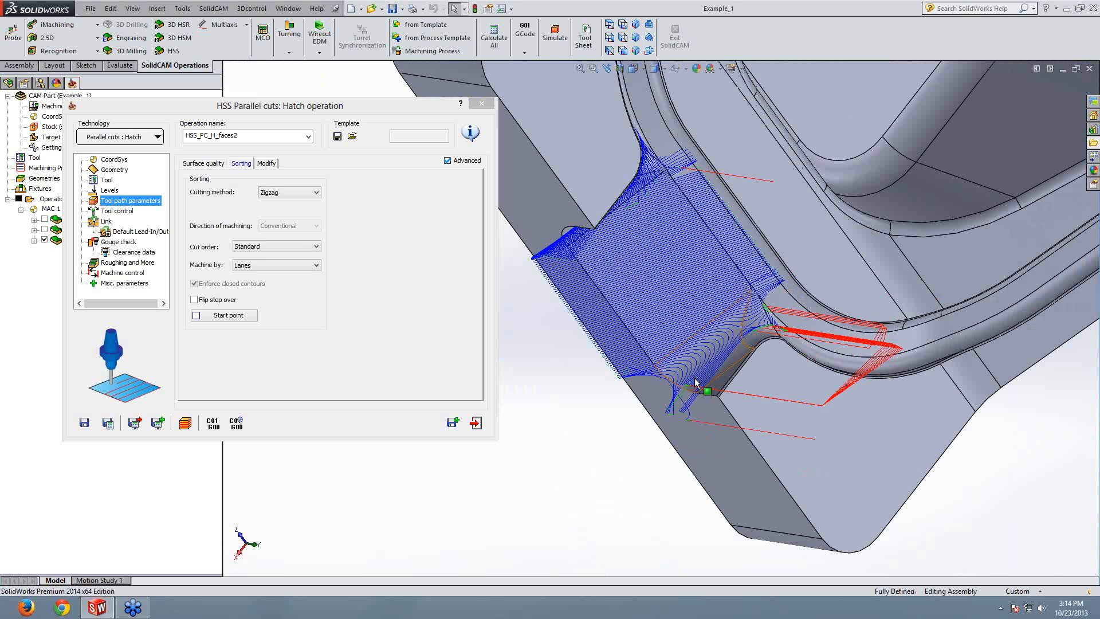
middle_click_drag(696, 383, 643, 278)
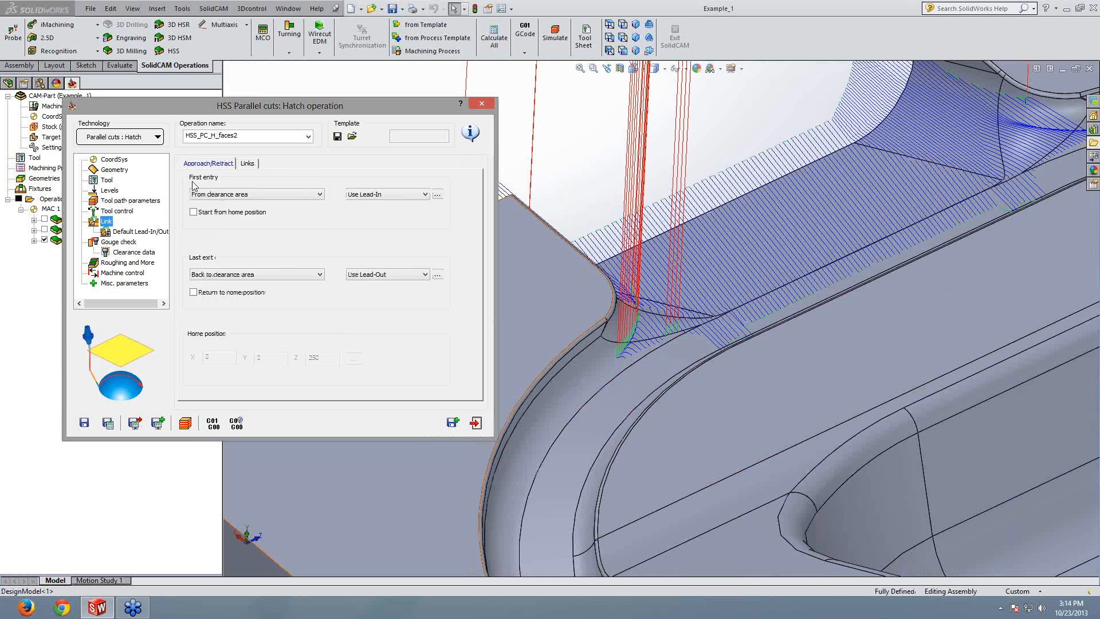
Step: Link large gaps along the cut with Follow surfaces, recalculate the Hatch operation and inspect the connections around the notch
left_click(249, 162)
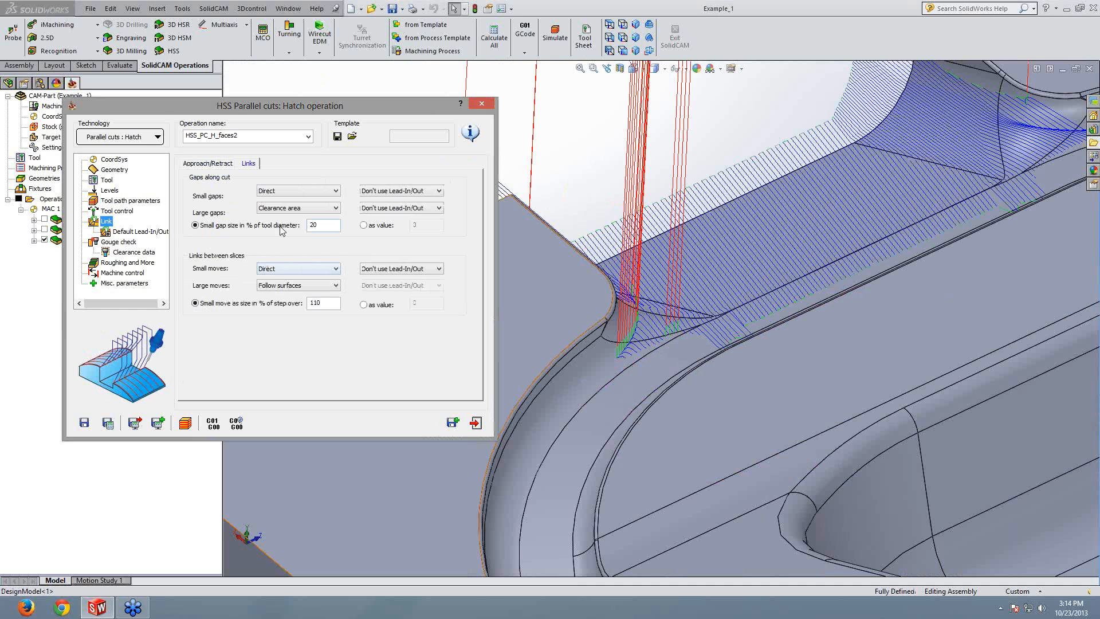
left_click(292, 212)
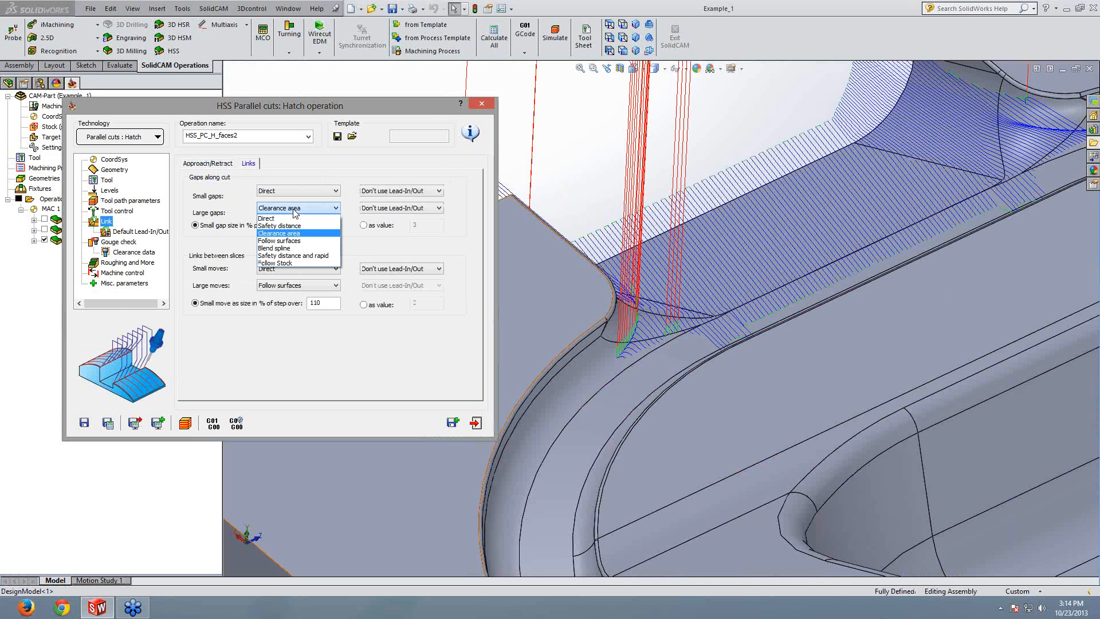
left_click(276, 242)
left_click(107, 423)
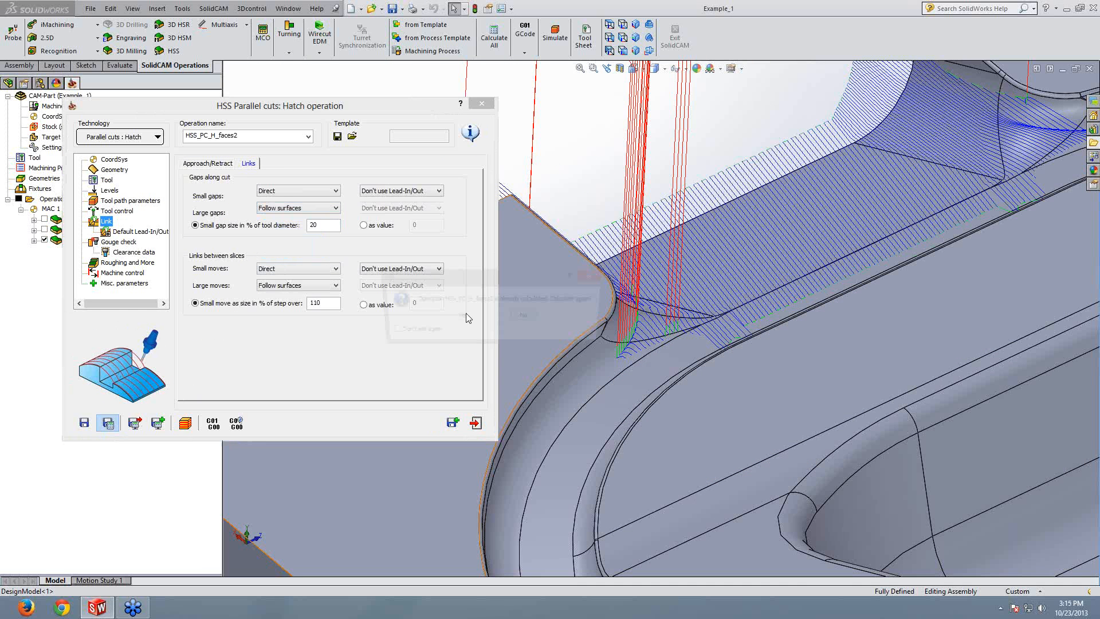
left_click(461, 317)
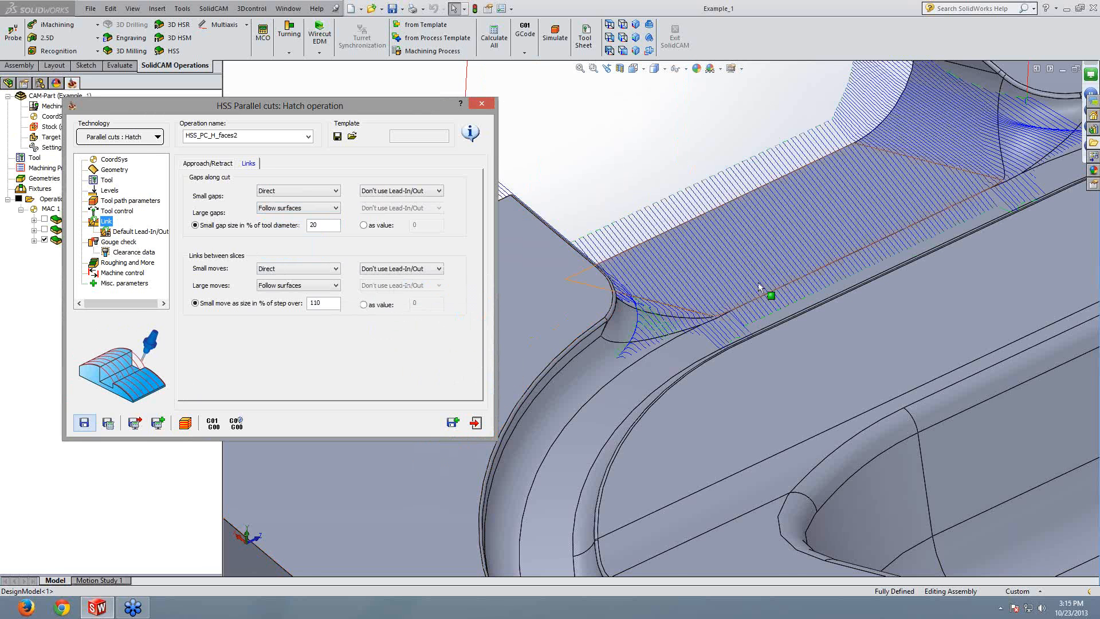
mouse_move(758, 282)
middle_mouse_down("ctrl")
mouse_move(795, 288)
mouse_move(833, 232)
middle_mouse_up("ctrl")
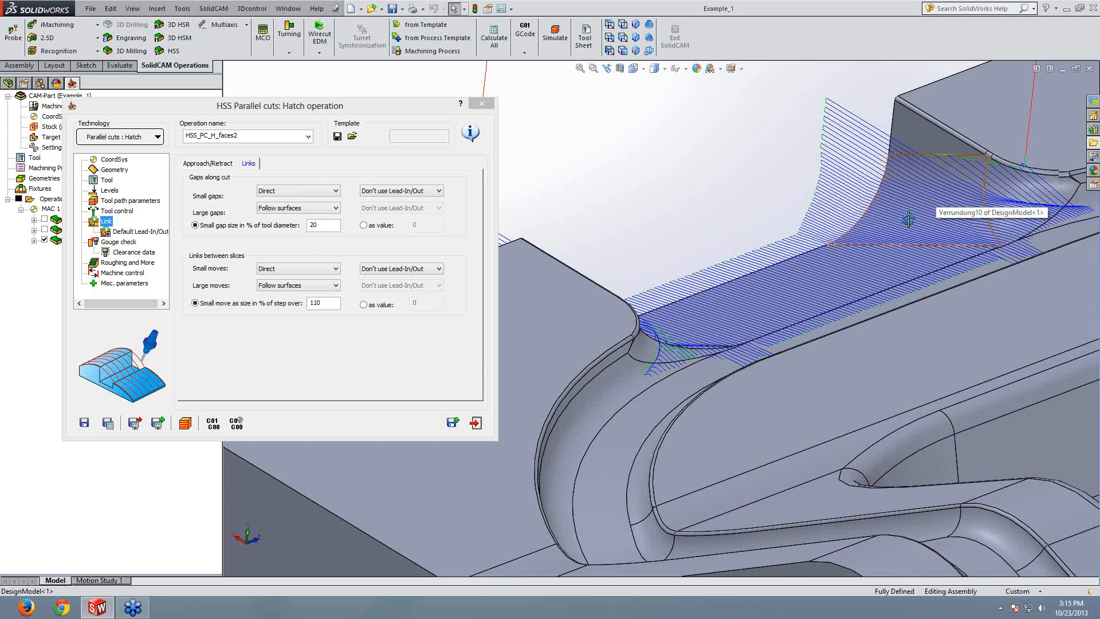
mouse_move(909, 219)
middle_mouse_down()
mouse_move(905, 266)
mouse_move(809, 221)
mouse_move(724, 345)
mouse_move(735, 310)
mouse_move(791, 329)
middle_mouse_up()
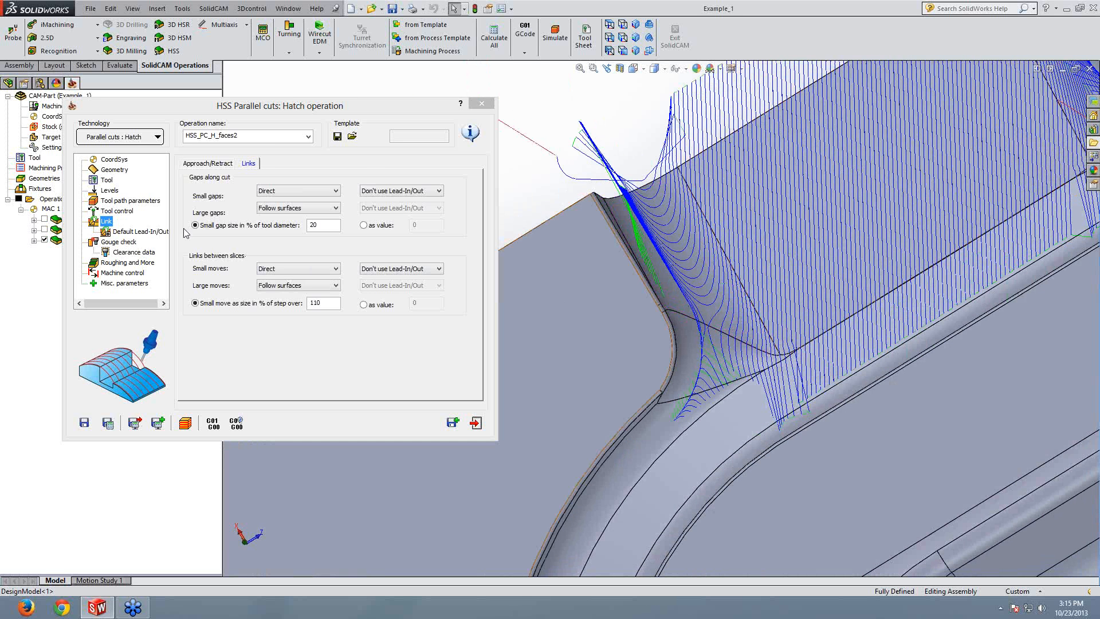
Step: Set the hatch angle value to 90, recalculate the operation and inspect the new cut direction
left_click(114, 169)
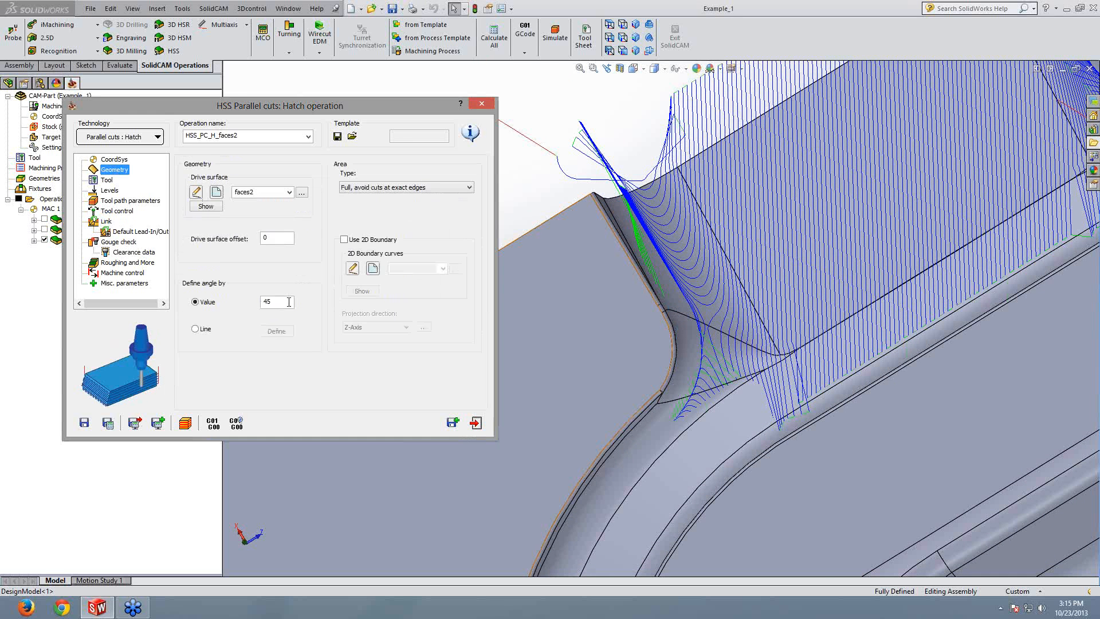
double_click(283, 302)
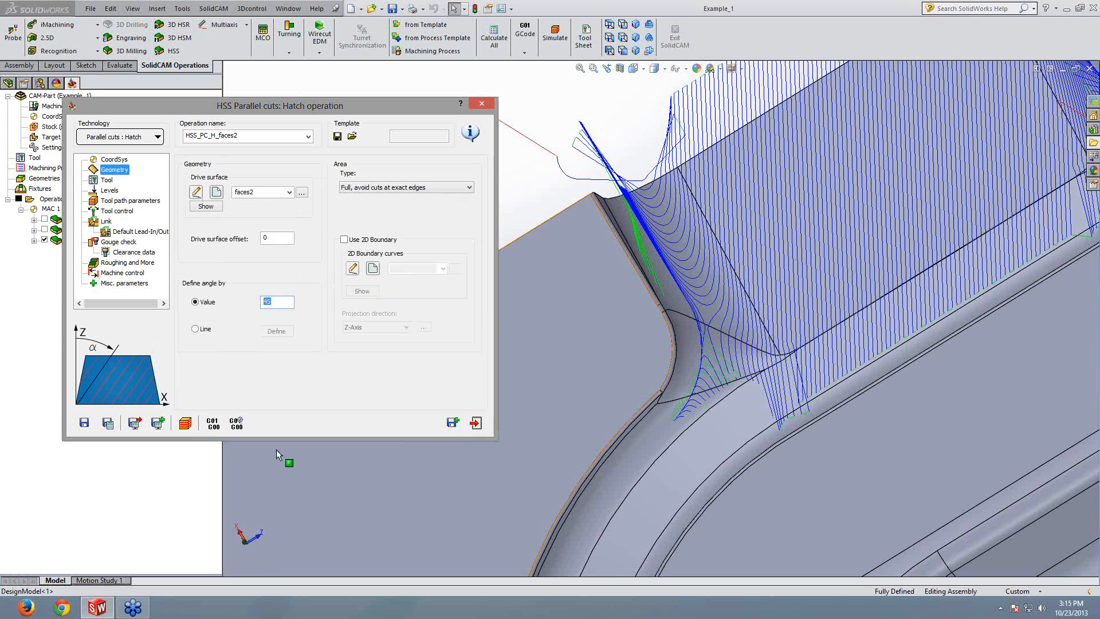
type("90")
left_click(107, 423)
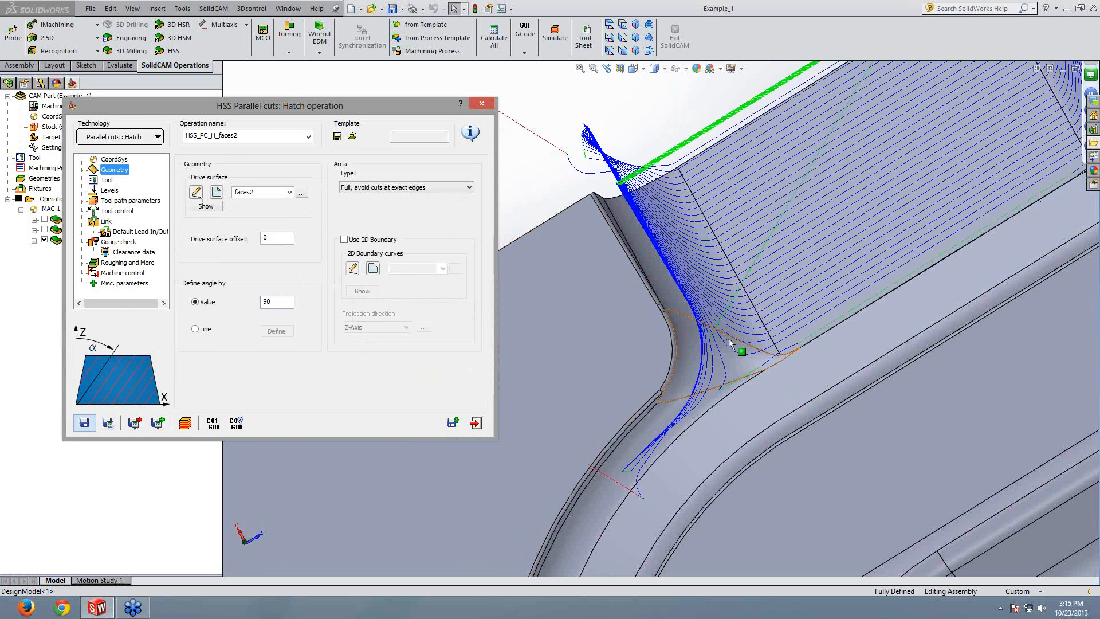
middle_click_drag(730, 343, 797, 336)
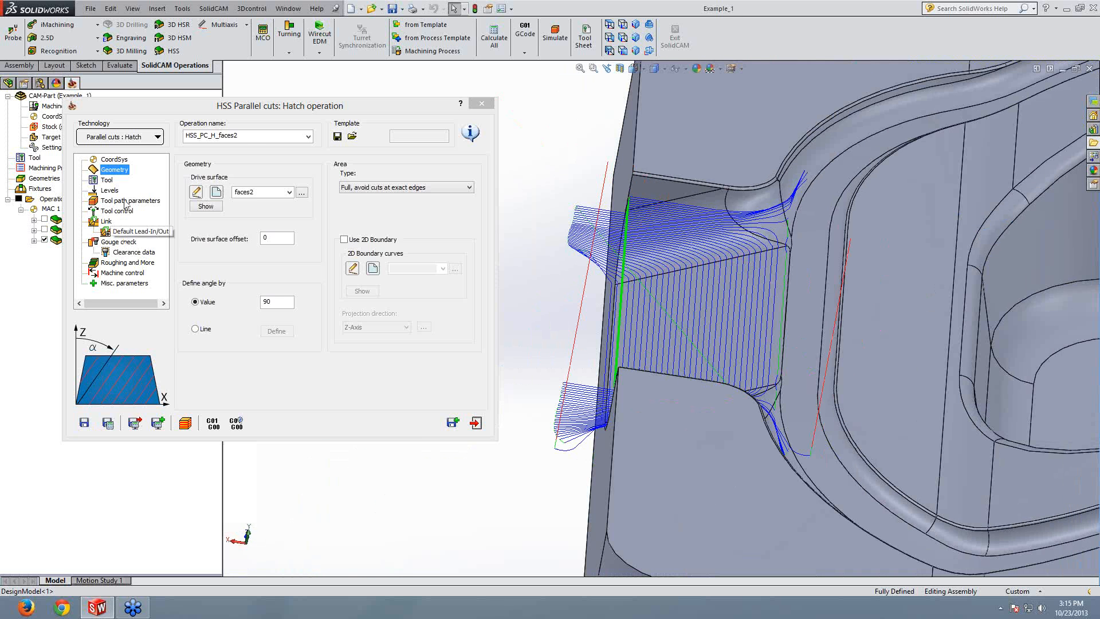
Step: Turn off Extend/Trim for the Hatch operation, recalculate it and inspect the toolpath at both ends of the notch
left_click(125, 201)
left_click(273, 165)
left_click(395, 247)
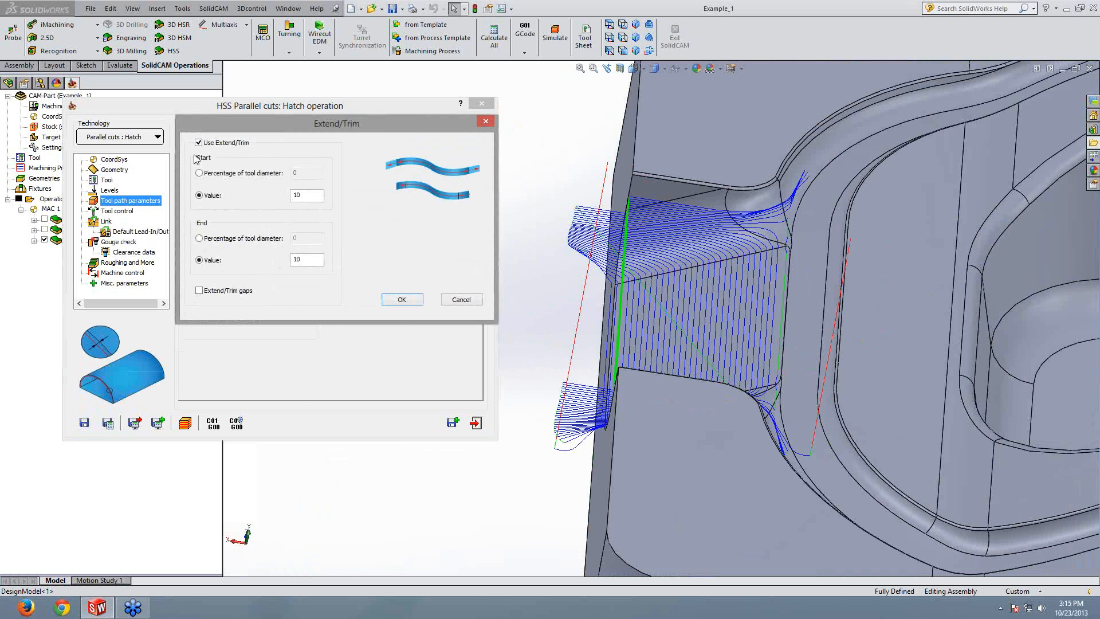
left_click(199, 143)
left_click(401, 299)
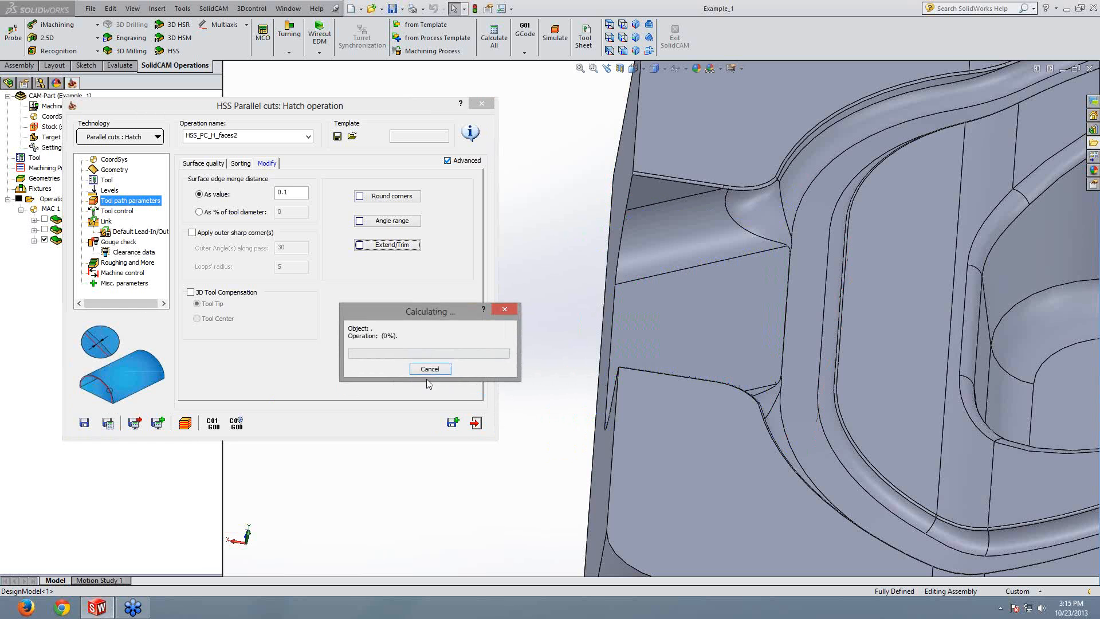
middle_click_drag(625, 393, 580, 396)
scroll(805, 283, "down", 3)
scroll(805, 278, "up", 3)
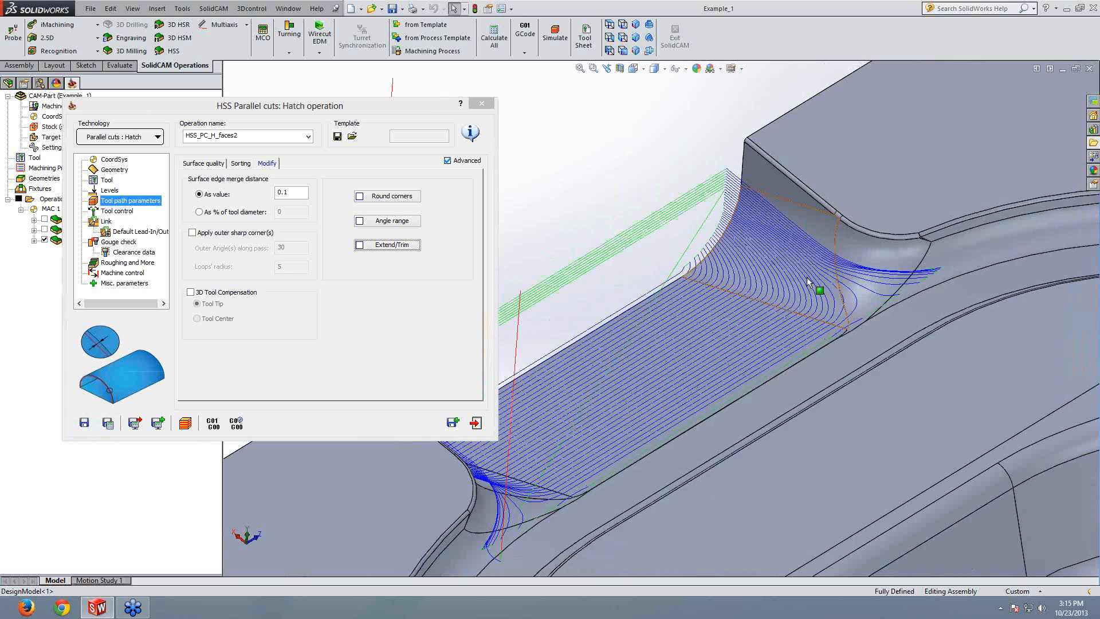
middle_click_drag(807, 276, 785, 291, "ctrl")
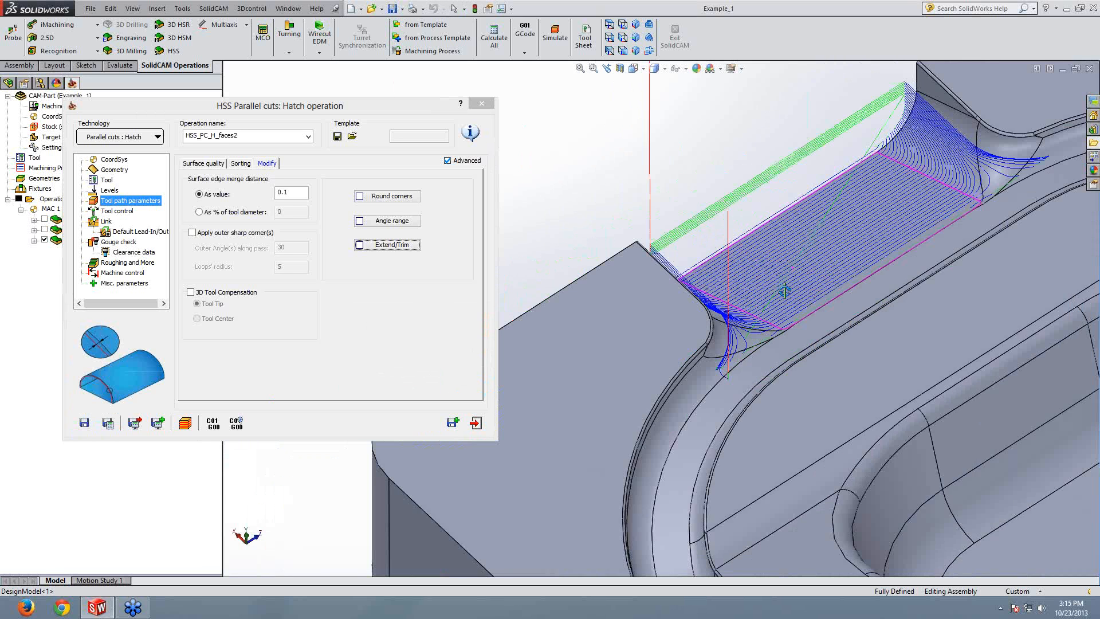
scroll(730, 394, "down", 4)
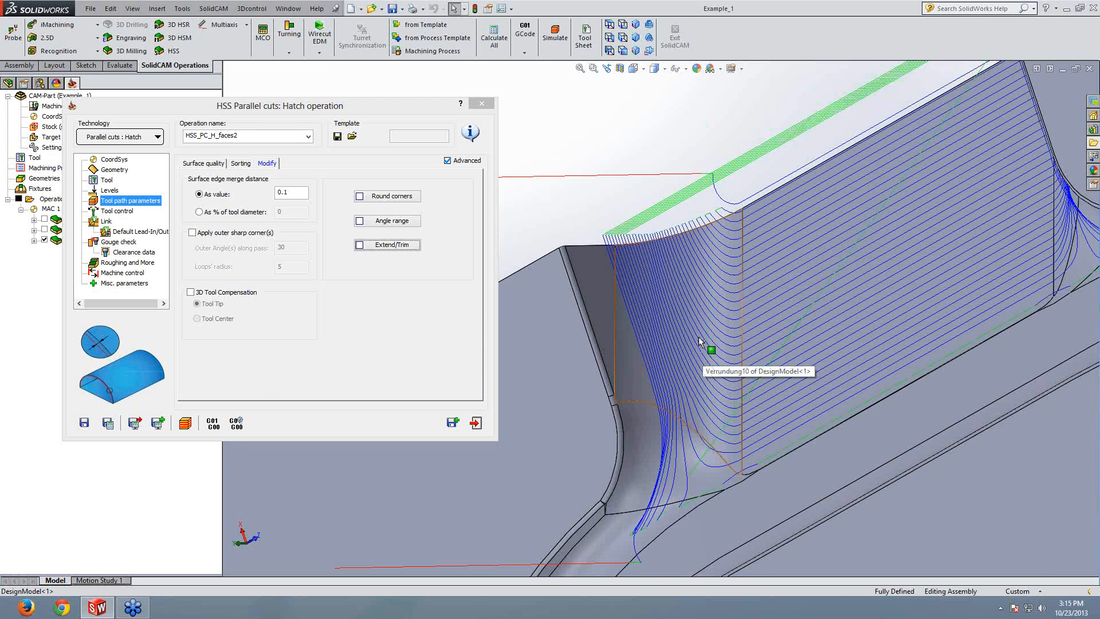
middle_click_drag(699, 335, 646, 338)
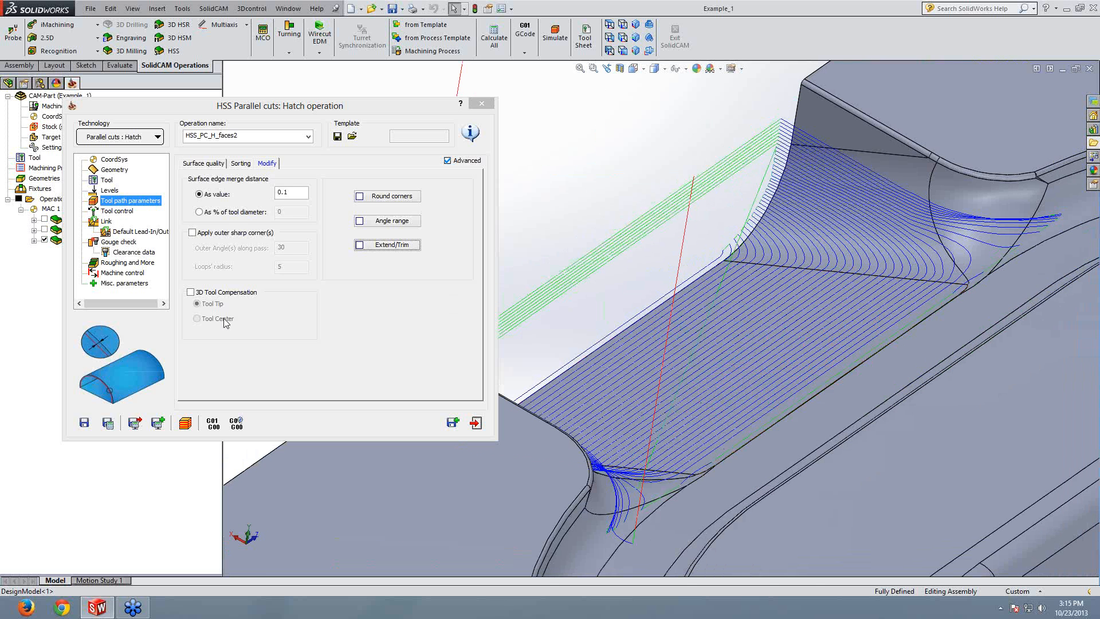
Step: Save and copy the Hatch operation, hide its toolpath and switch the copy to the Parallel to curves technology
left_click(117, 170)
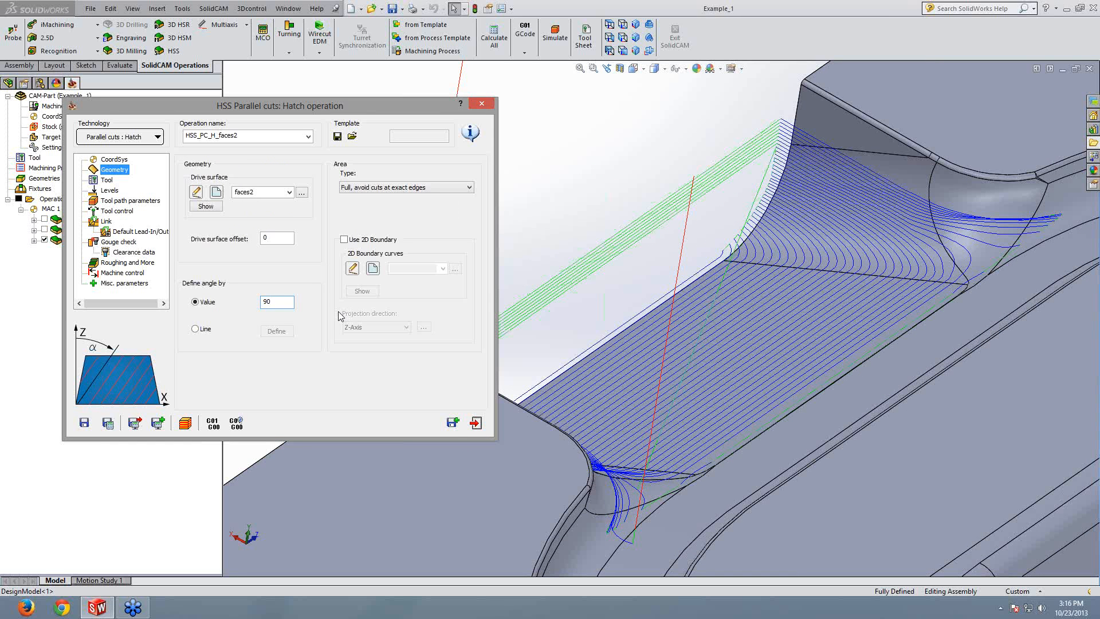
left_click(453, 423)
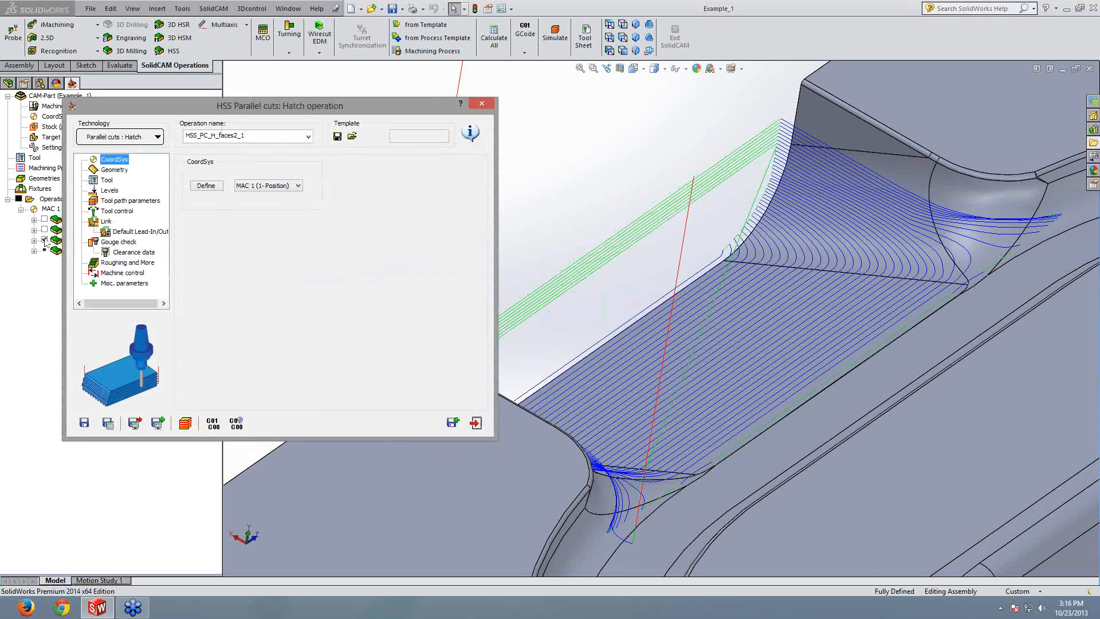
middle_click_drag(685, 286, 584, 274, "ctrl")
scroll(585, 274, "up", 3)
scroll(553, 228, "up", 5)
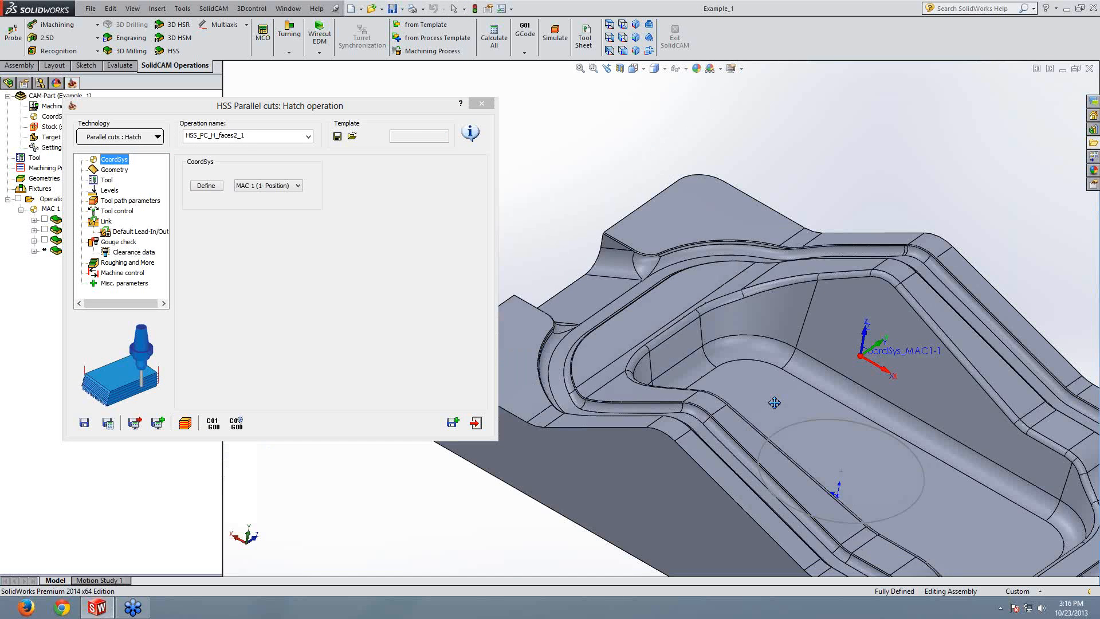
left_click(120, 137)
left_click(107, 164)
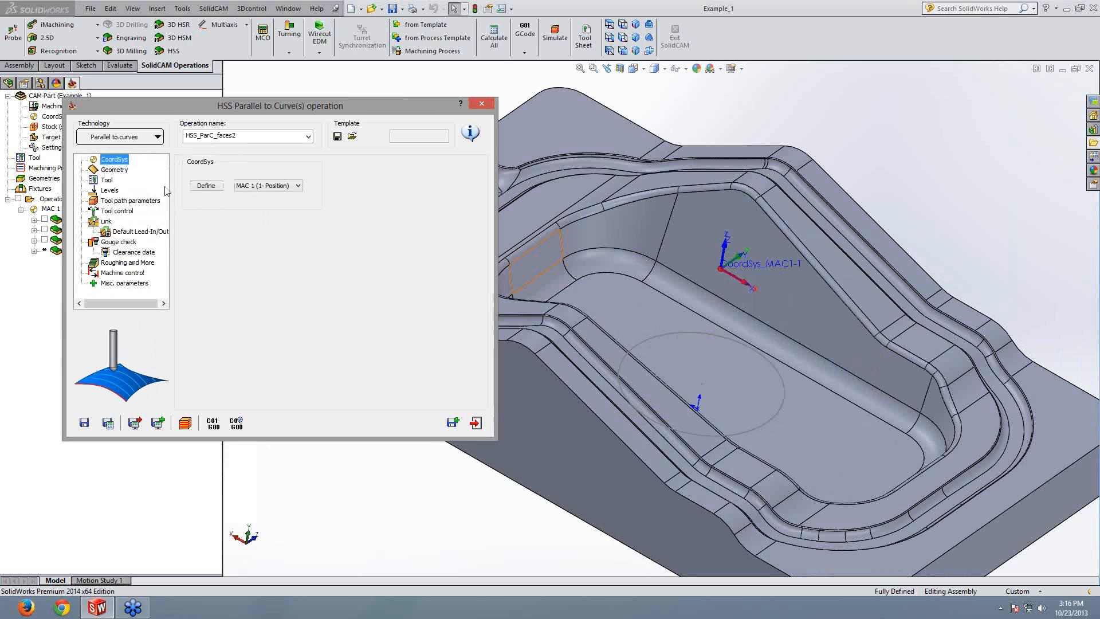
Step: Define the pocket's flat floor face as the new drive surface of the Parallel to curves operation
left_click(114, 170)
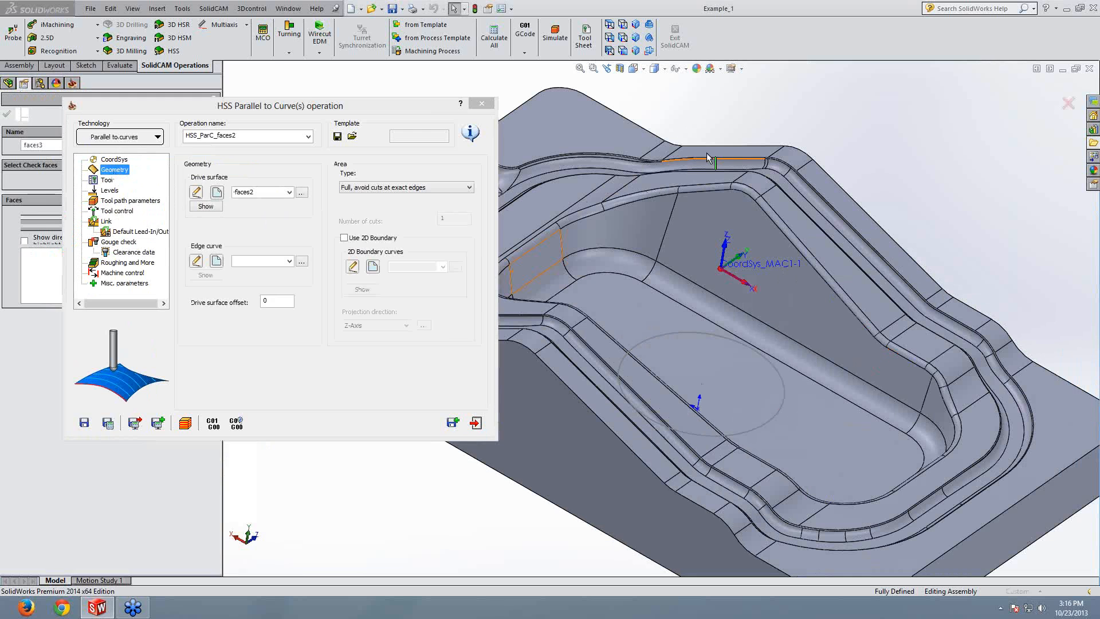
left_click(733, 373)
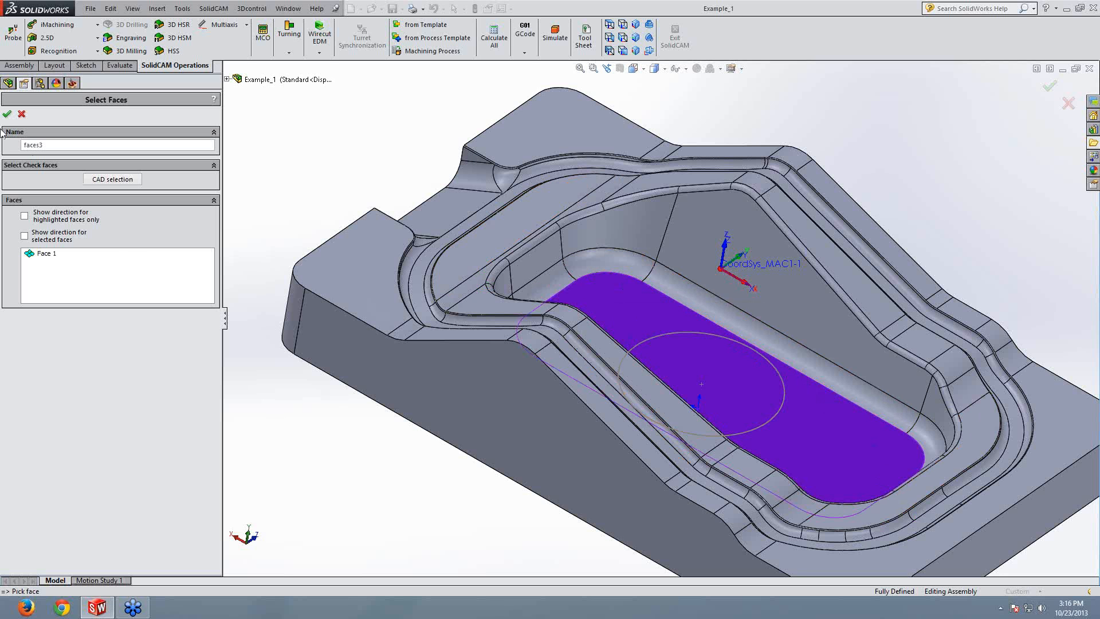
left_click(7, 113)
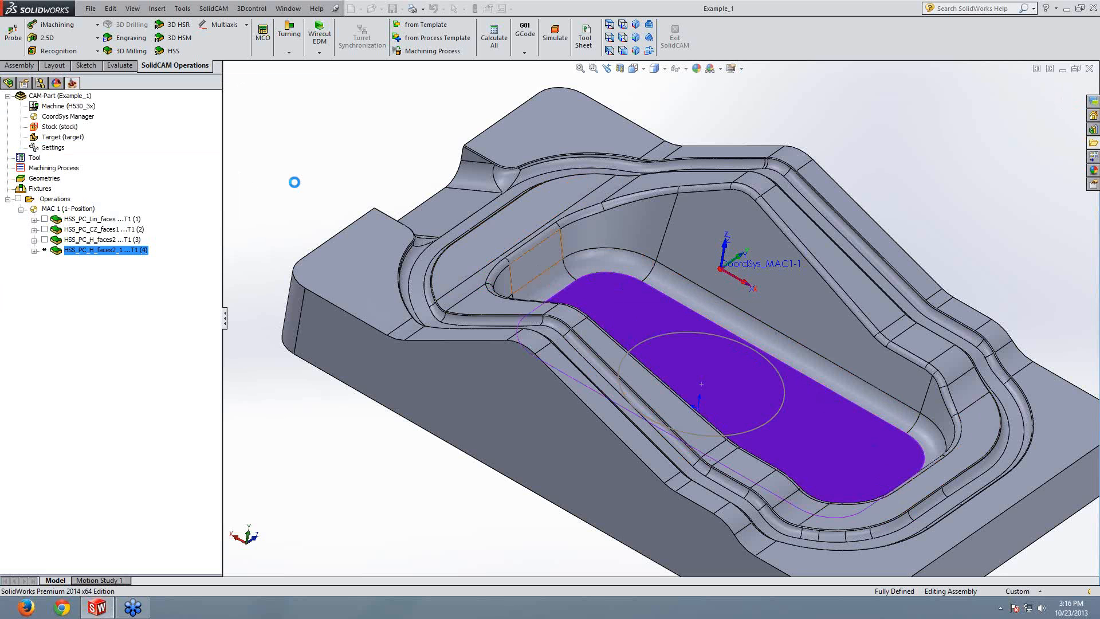
Step: Define the edge curve as a chain around the pocket floor, starting at its long straight edge and completing it with Auto-constant Z
left_click(221, 260)
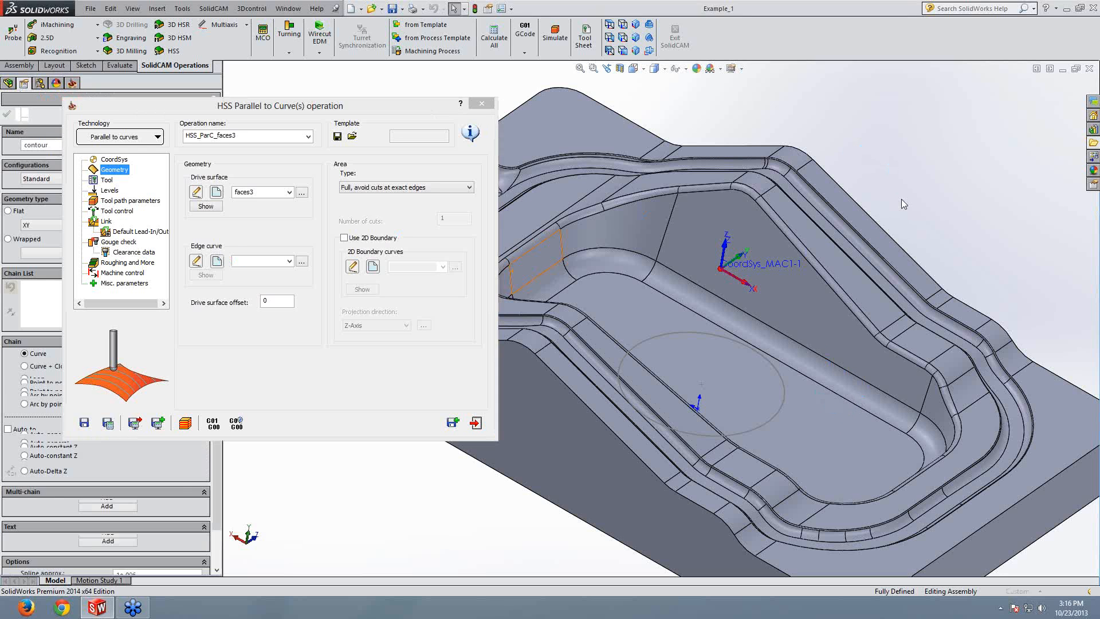
left_click(836, 398)
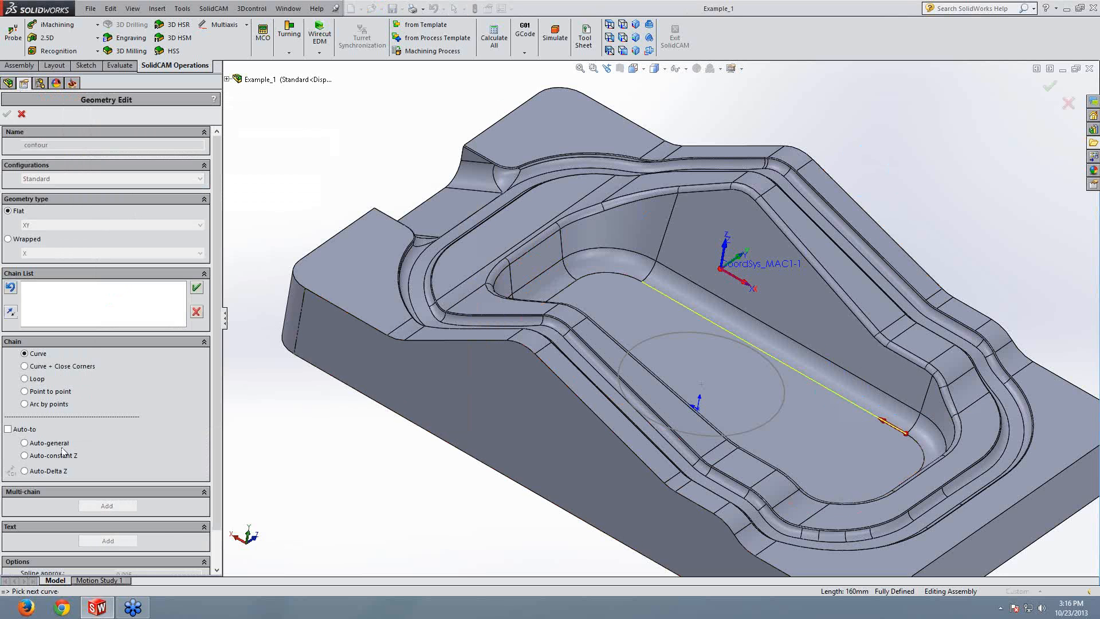
left_click(58, 456)
left_click(401, 316)
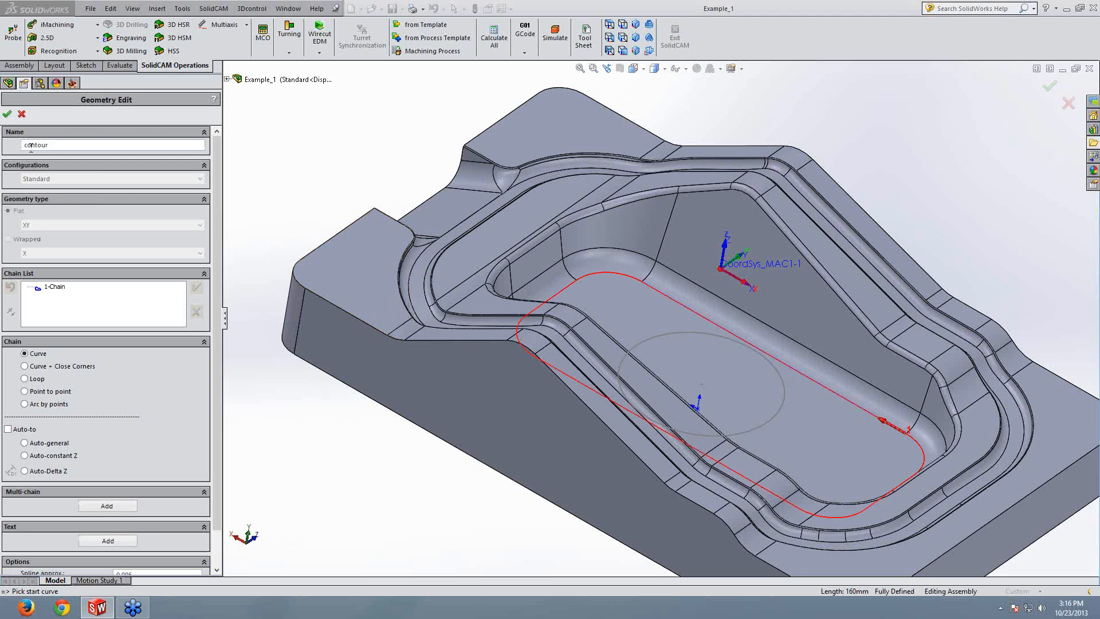
left_click(7, 113)
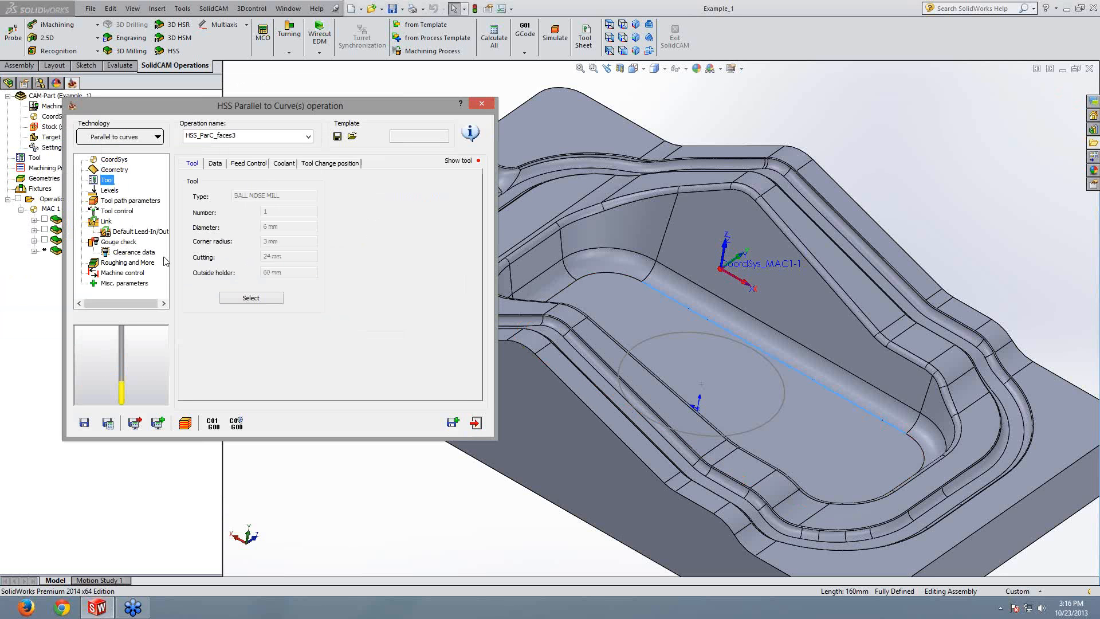
Step: Set the maximum step over to 3 and the cutting method to One way for the pocket floor cuts
left_click(115, 200)
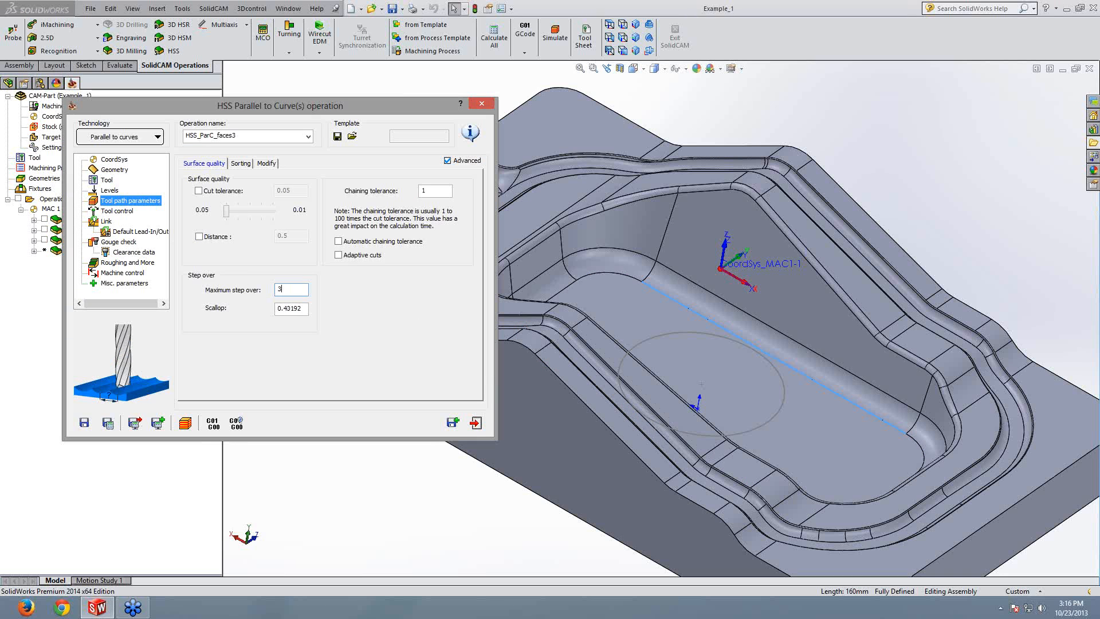
left_click(245, 163)
left_click(287, 193)
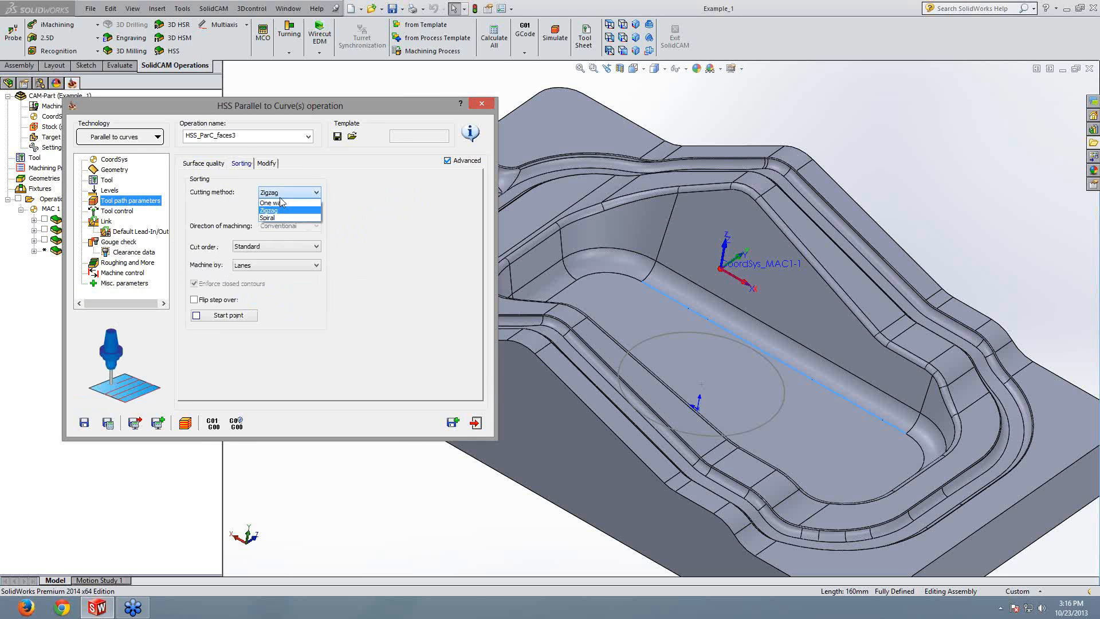
left_click(274, 208)
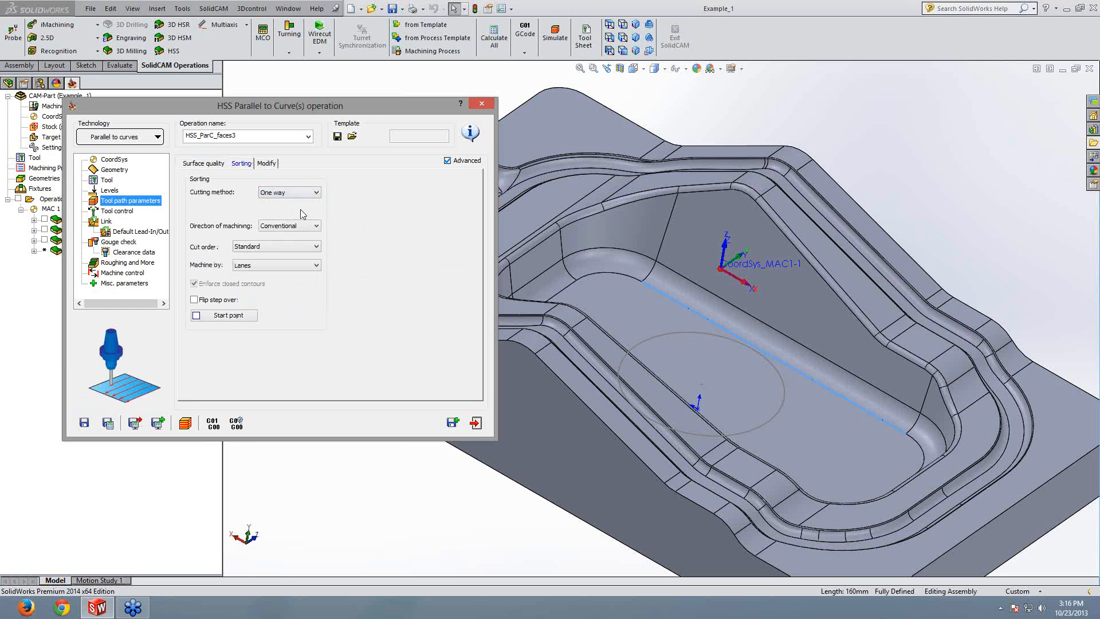
Step: Calculate and simulate the Parallel to curves operation, inspect the floor toolpath and its connections, and exit the simulation
left_click(118, 211)
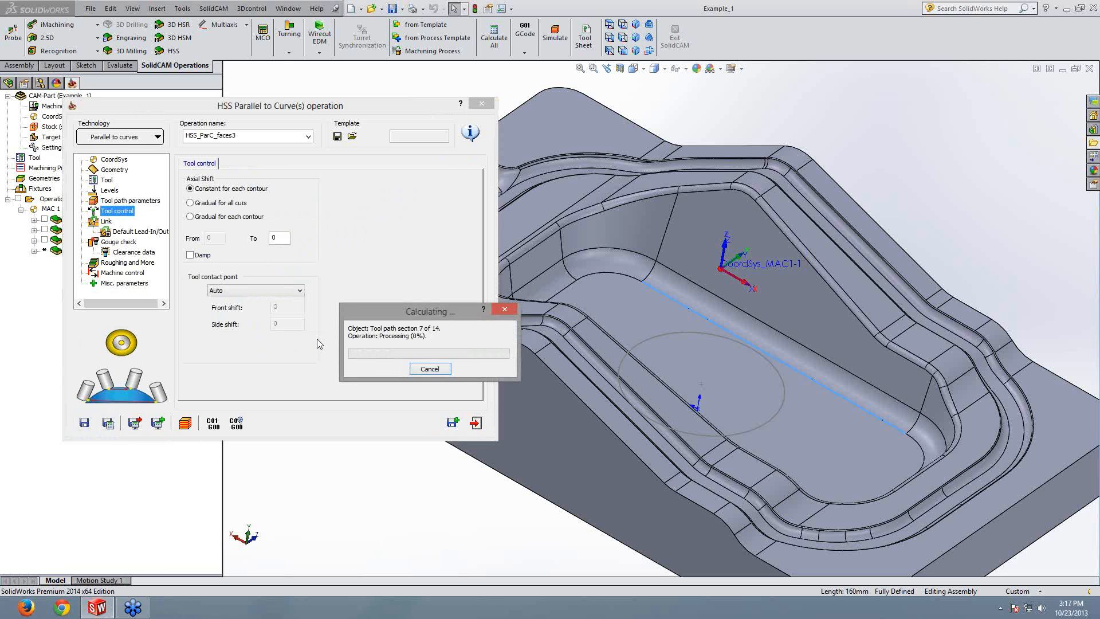
left_click(186, 424)
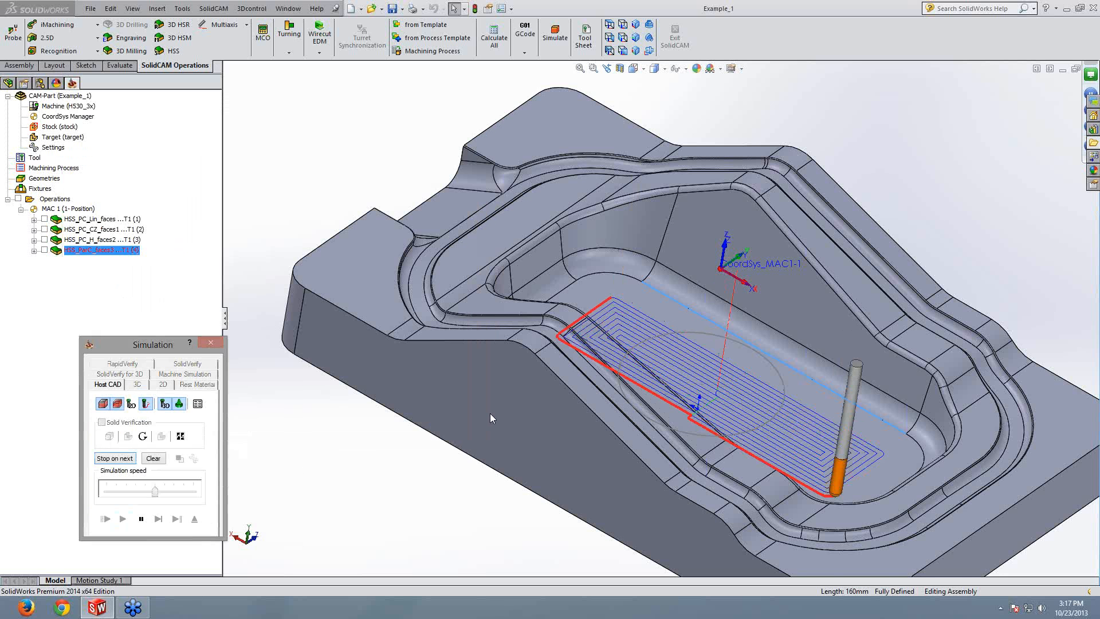
middle_click_drag(490, 418, 504, 395)
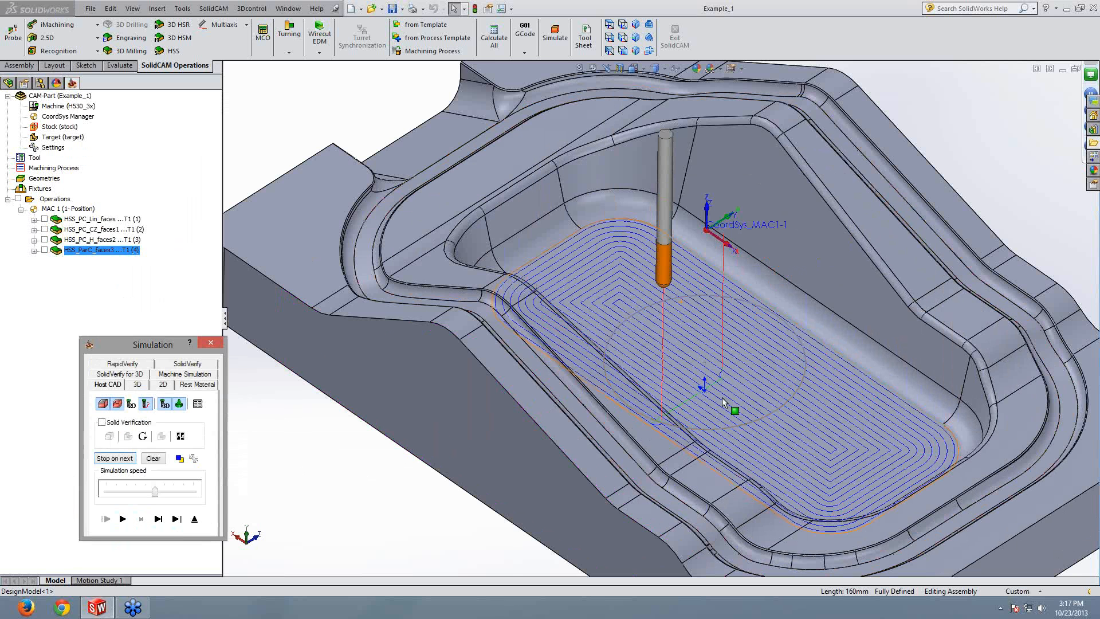
middle_click_drag(722, 397, 718, 422)
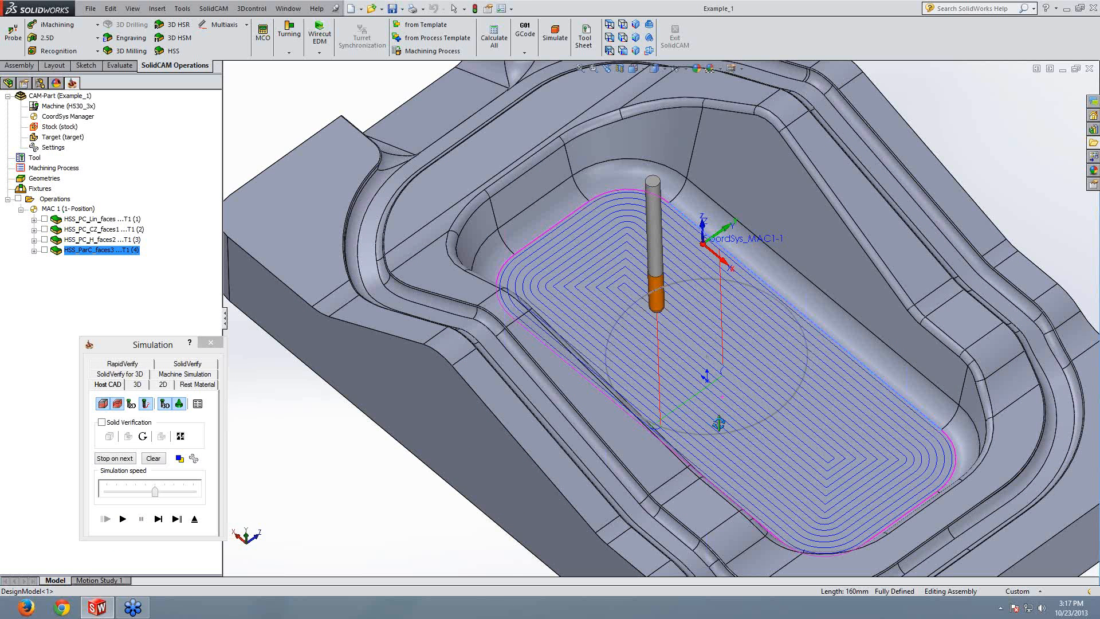
scroll(699, 339, "down", 10)
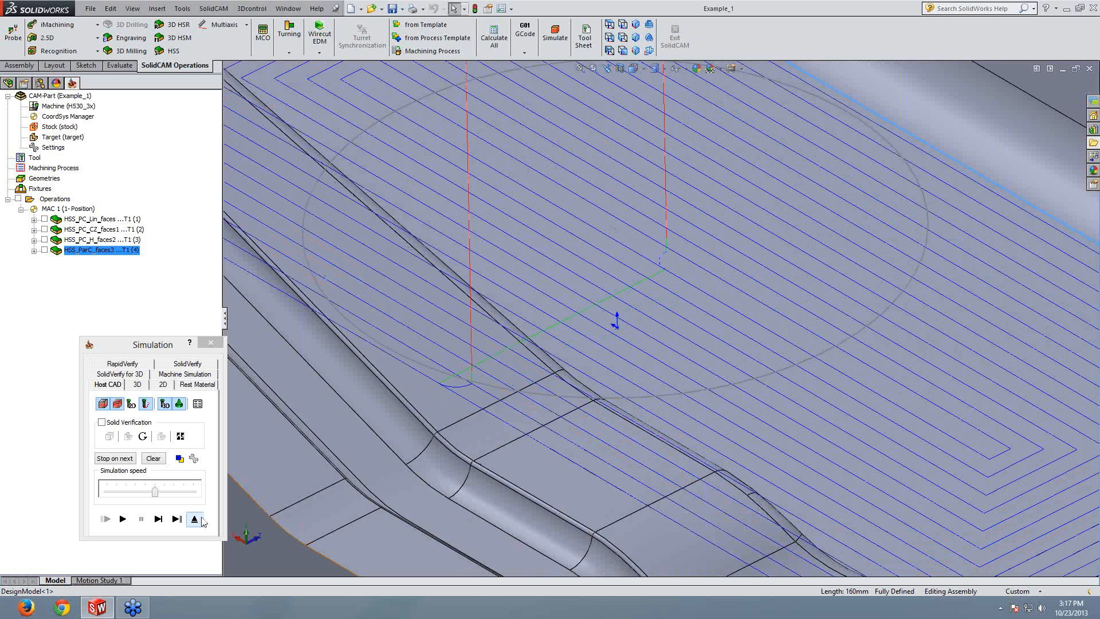
left_click(196, 520)
Step: Change the default lead-in type to Vertical tang. arc and save the operation
left_click(106, 222)
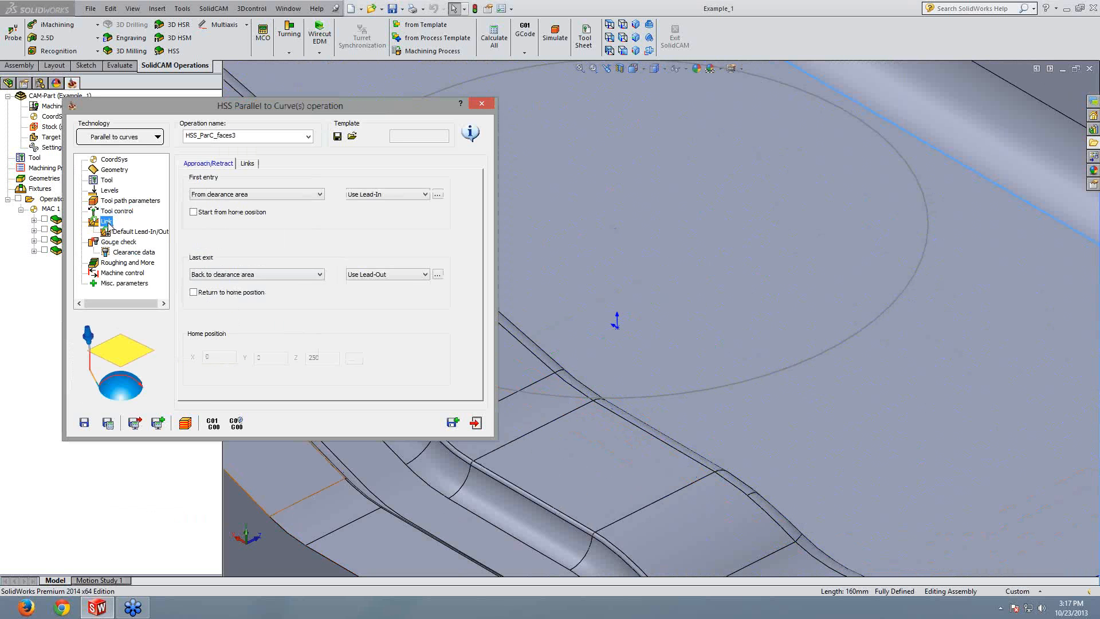
left_click(138, 231)
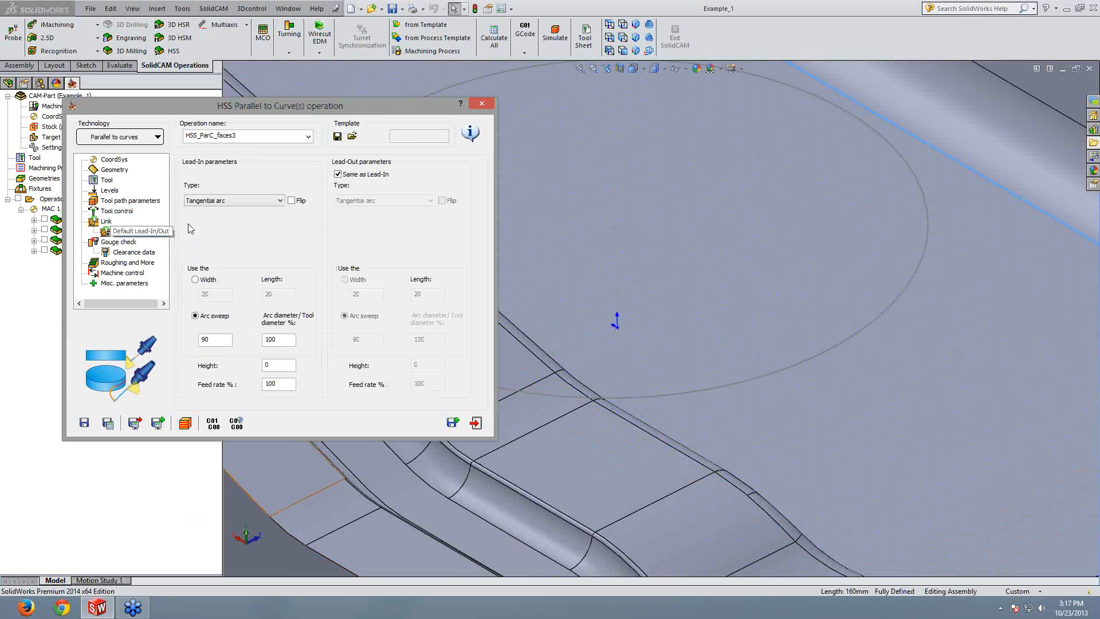
left_click(241, 200)
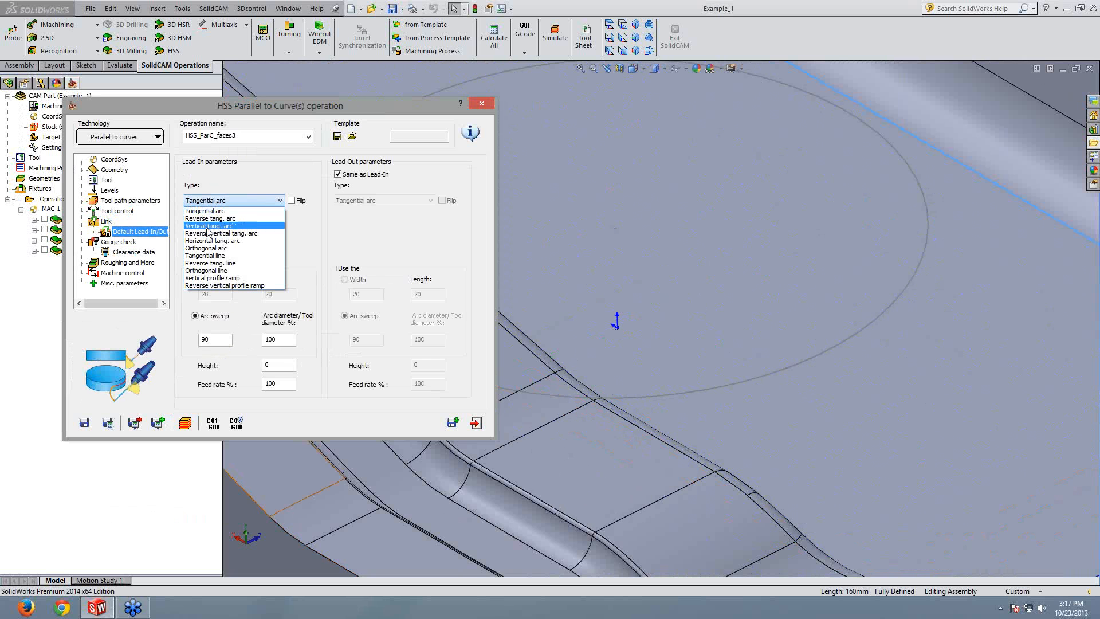
left_click(211, 225)
left_click(83, 422)
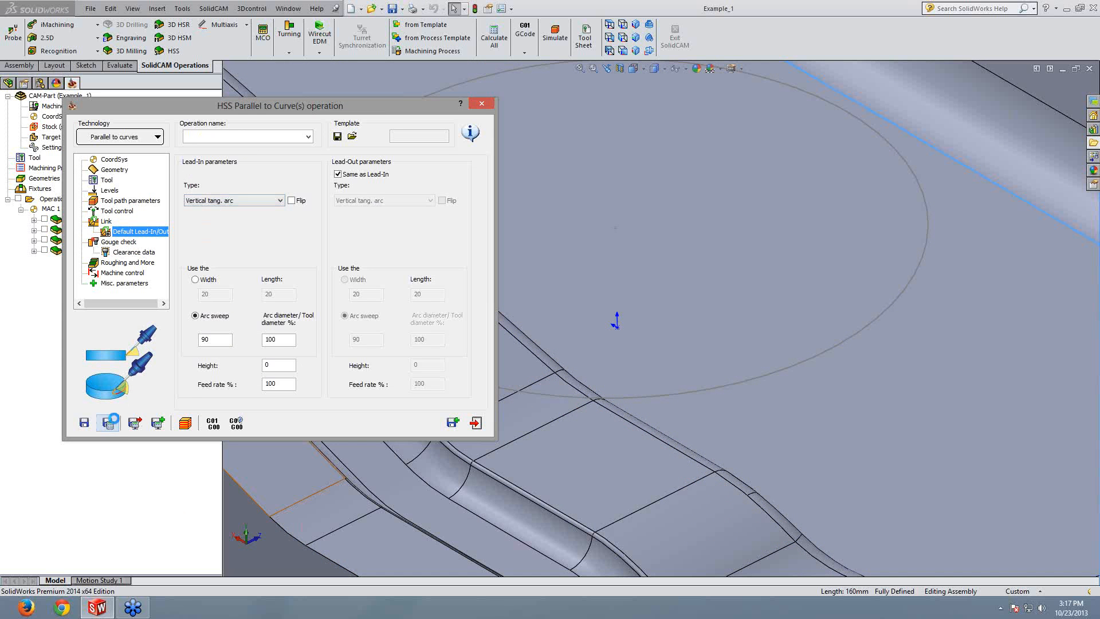
Step: Change the cutting method to Spiral, recalculate the operation and open its simulation
left_click(131, 202)
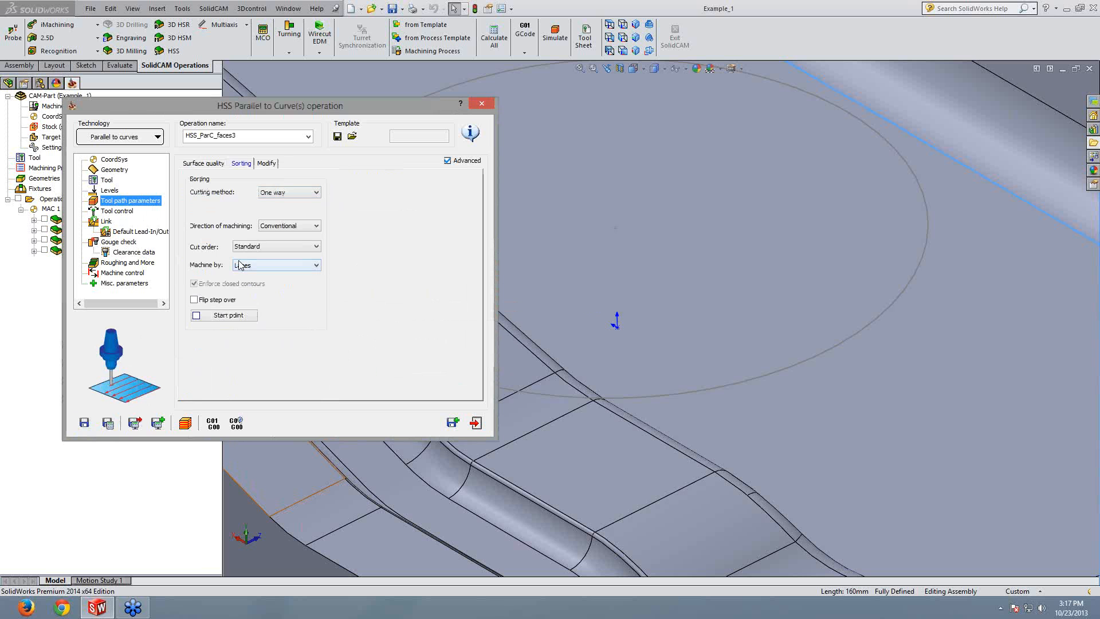
left_click(292, 192)
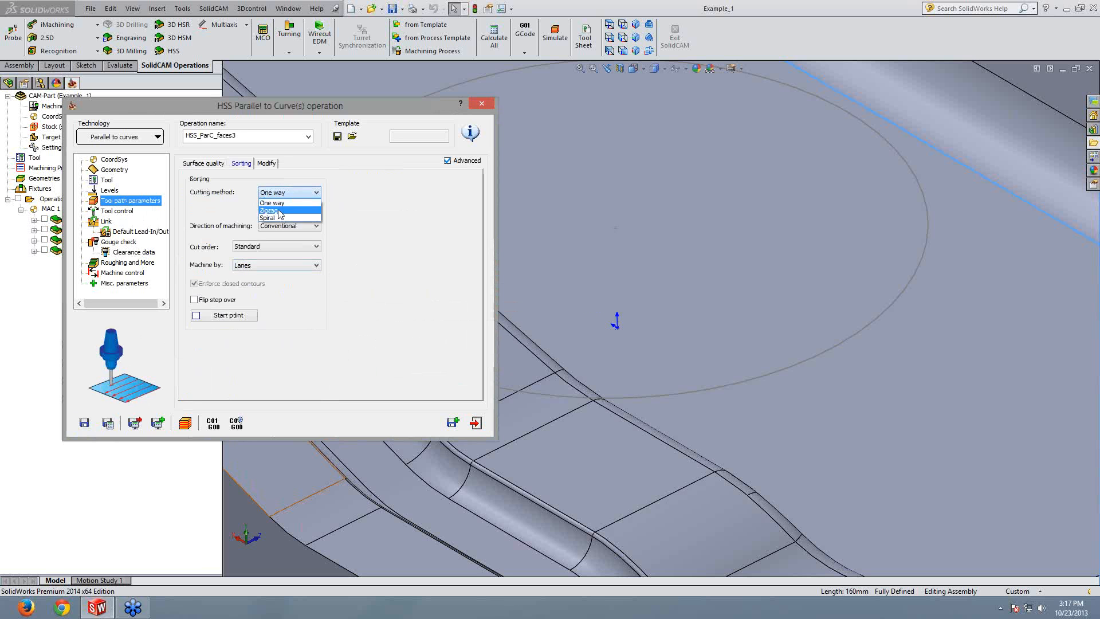
left_click(277, 221)
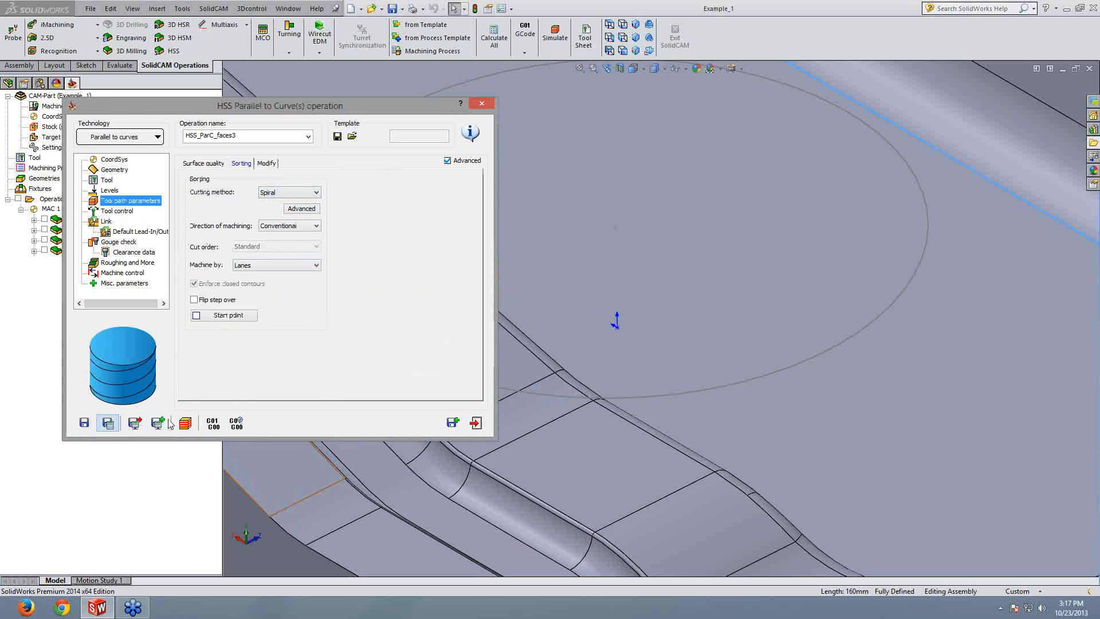
left_click(108, 423)
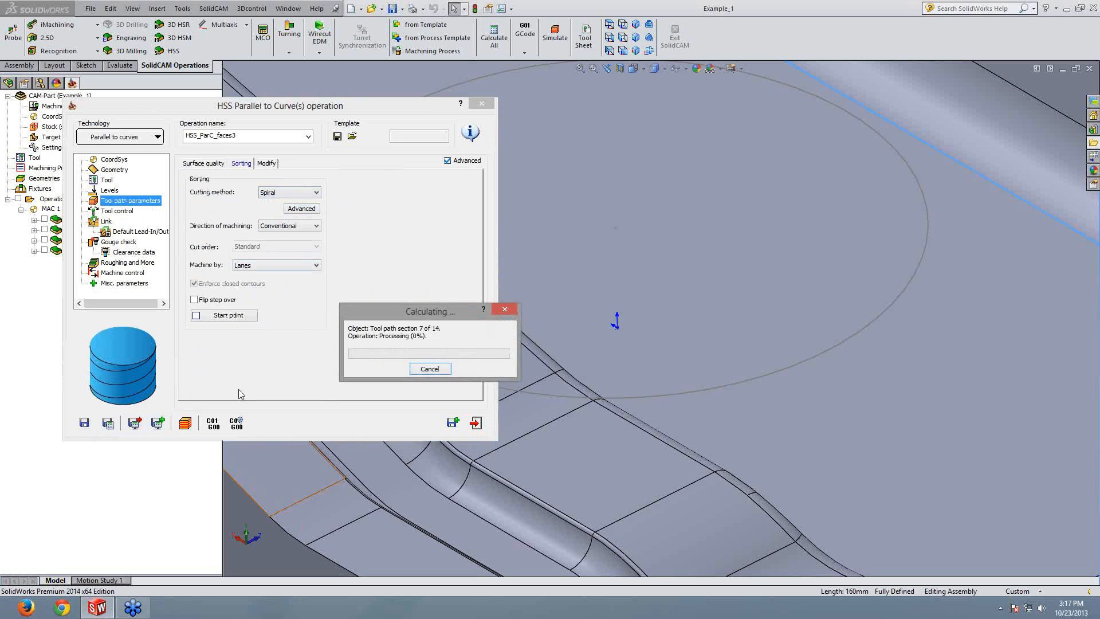
left_click(185, 424)
Step: Play the simulation of the spiral toolpath and examine the cuts across the pocket floor
left_click(569, 249)
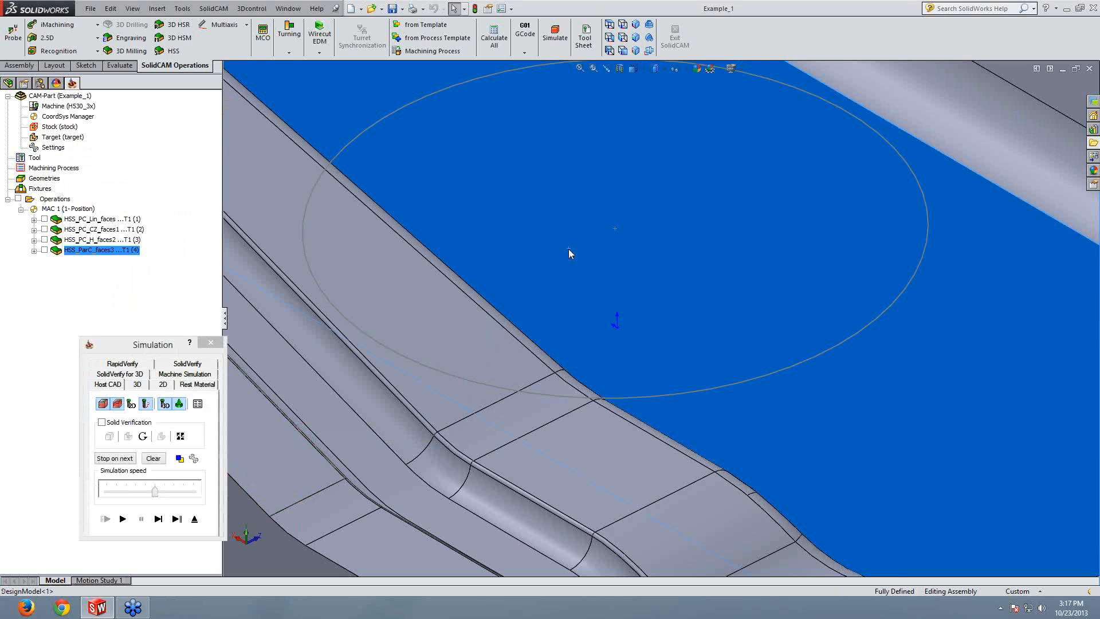
scroll(569, 248, "up", 2)
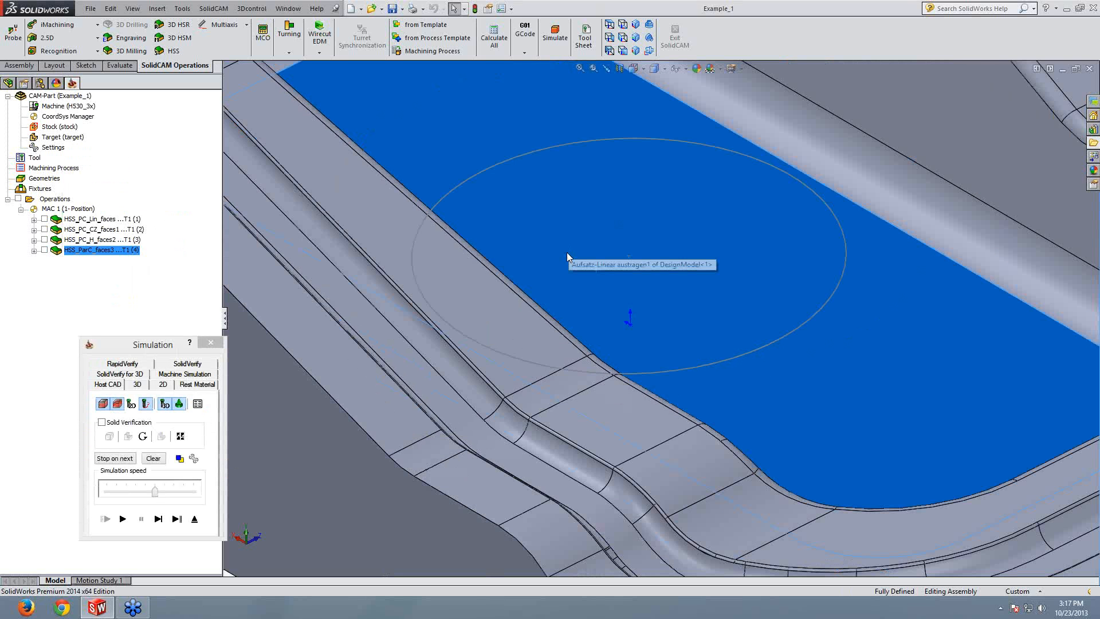
scroll(567, 256, "up", 3)
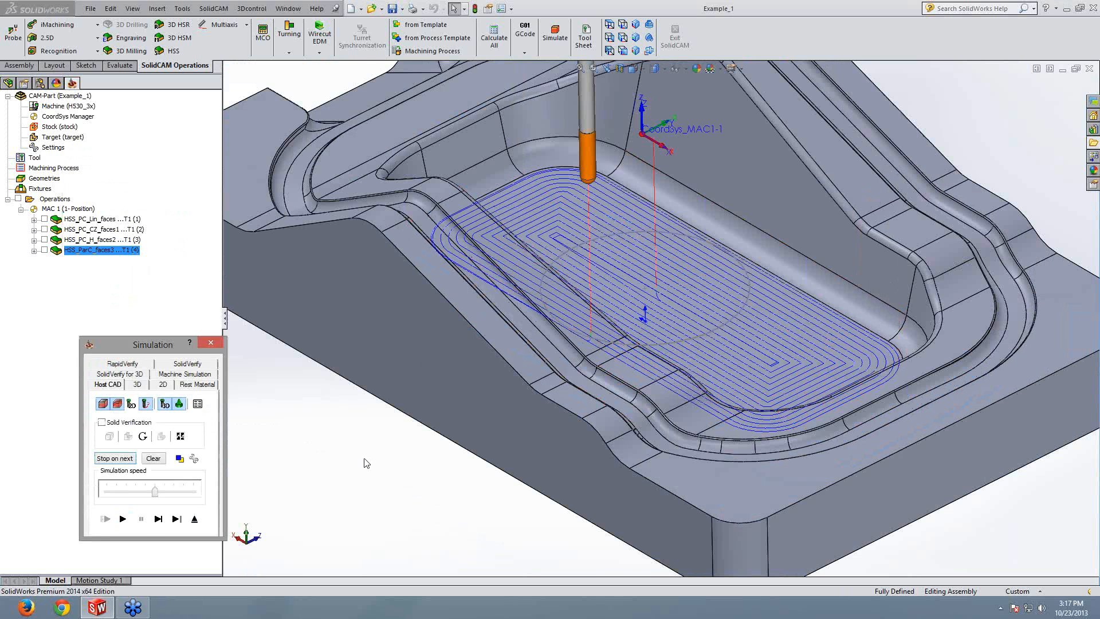
scroll(651, 323, "down", 4)
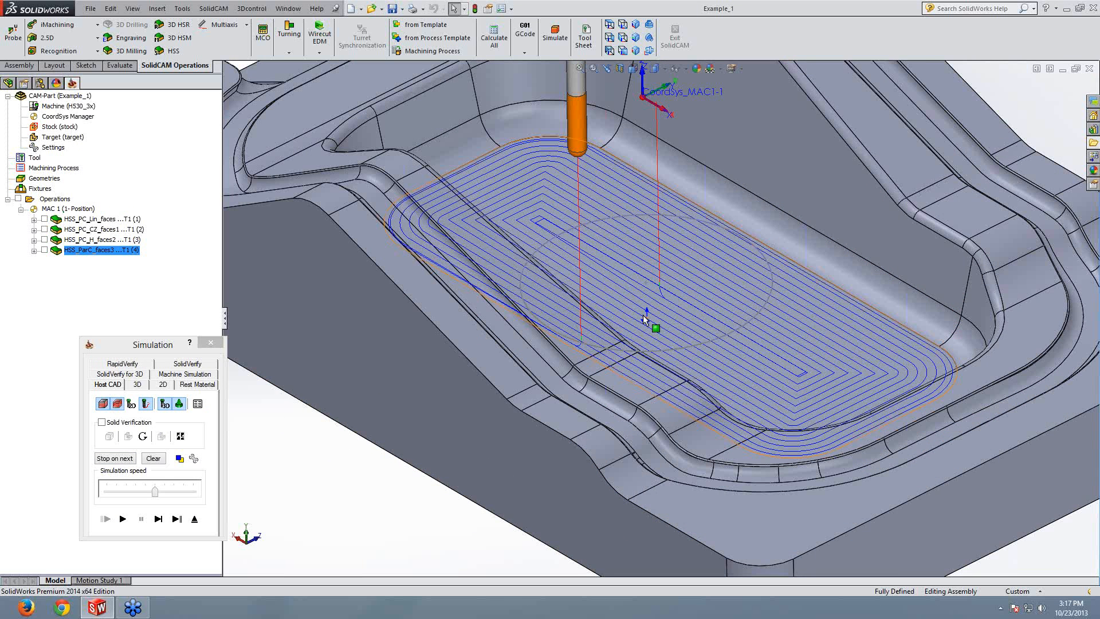
left_click(123, 519)
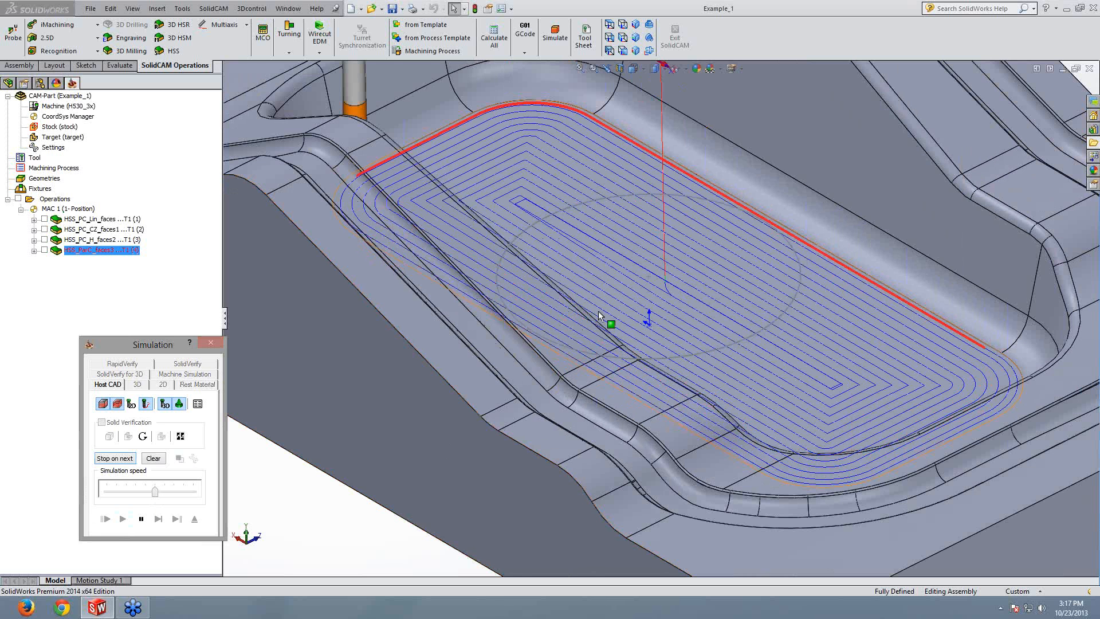
middle_click_drag(599, 311, 624, 308)
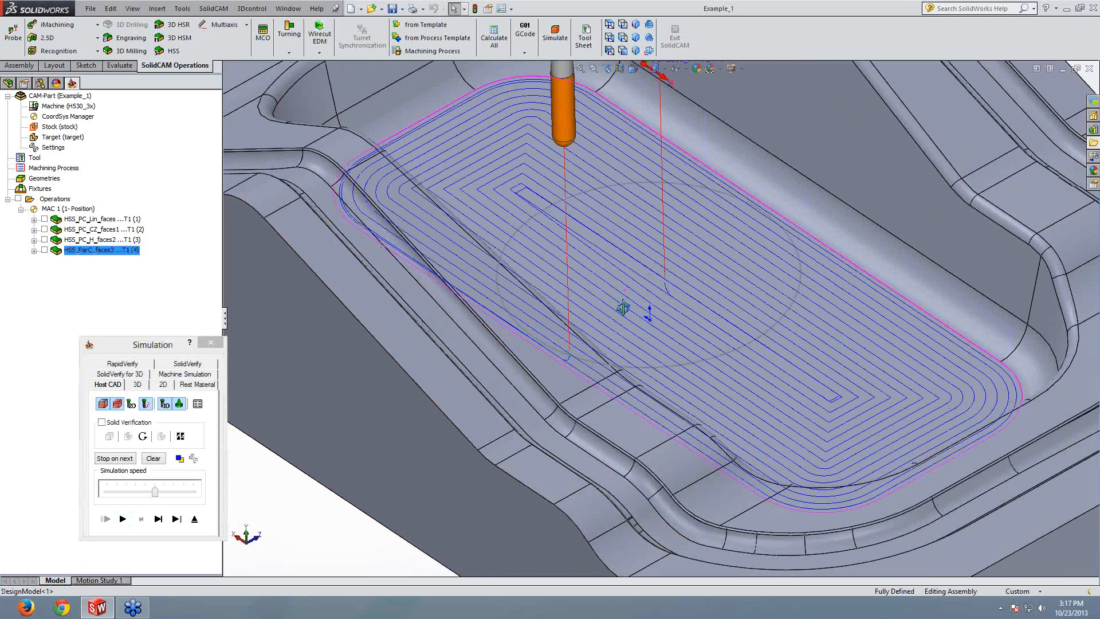
Step: Save and copy the Parallel to curves operation and switch the copy to the Parallel to Surface technology
scroll(624, 308, "up", 3)
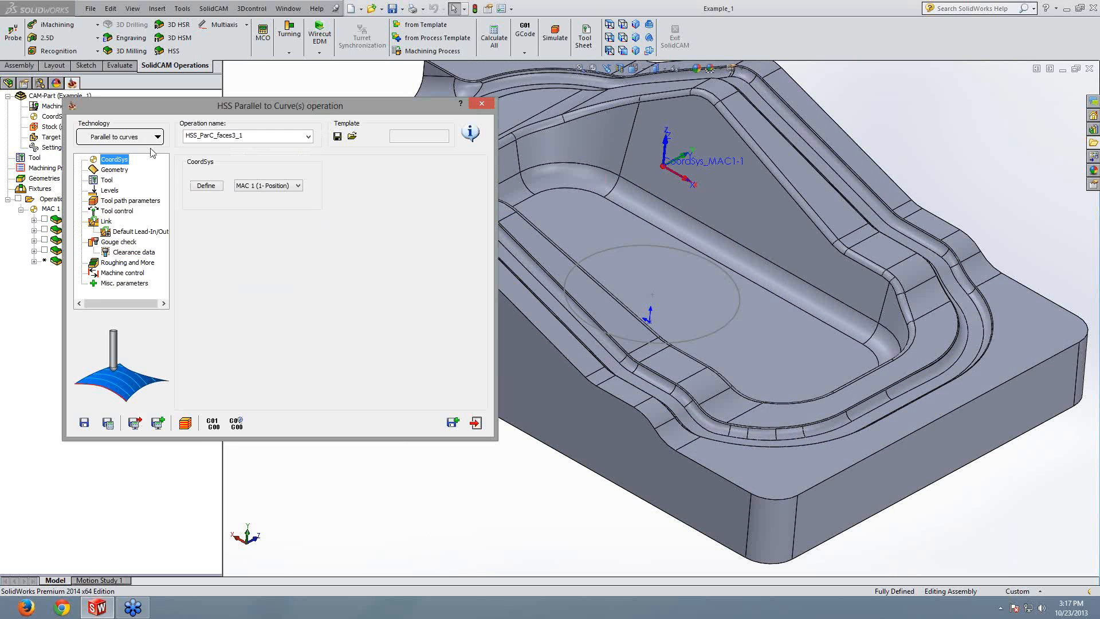
left_click(147, 137)
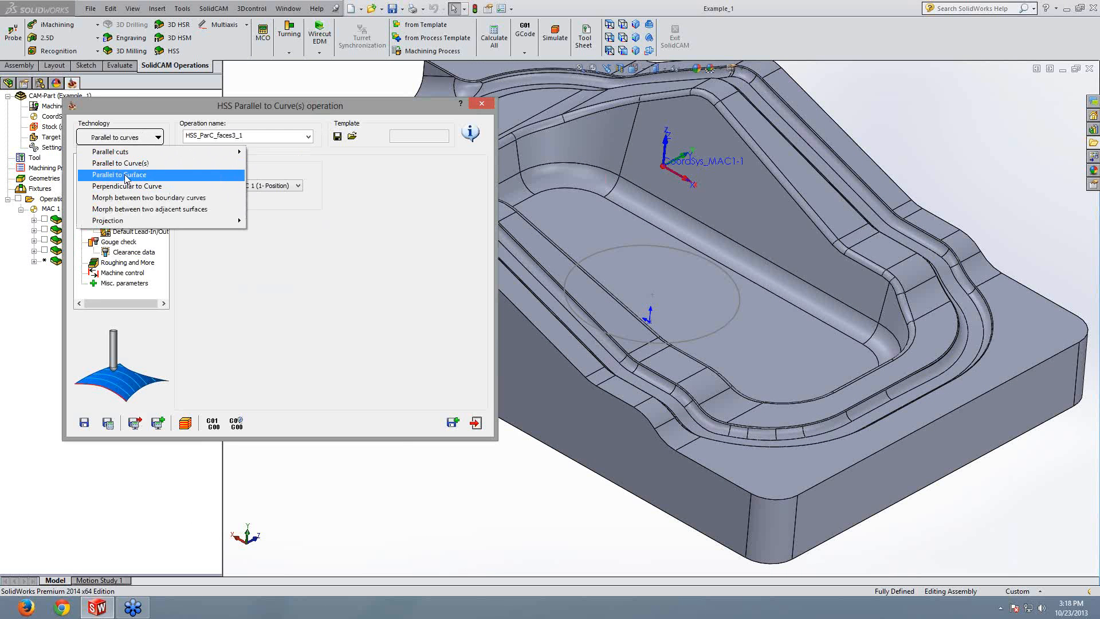
left_click(126, 176)
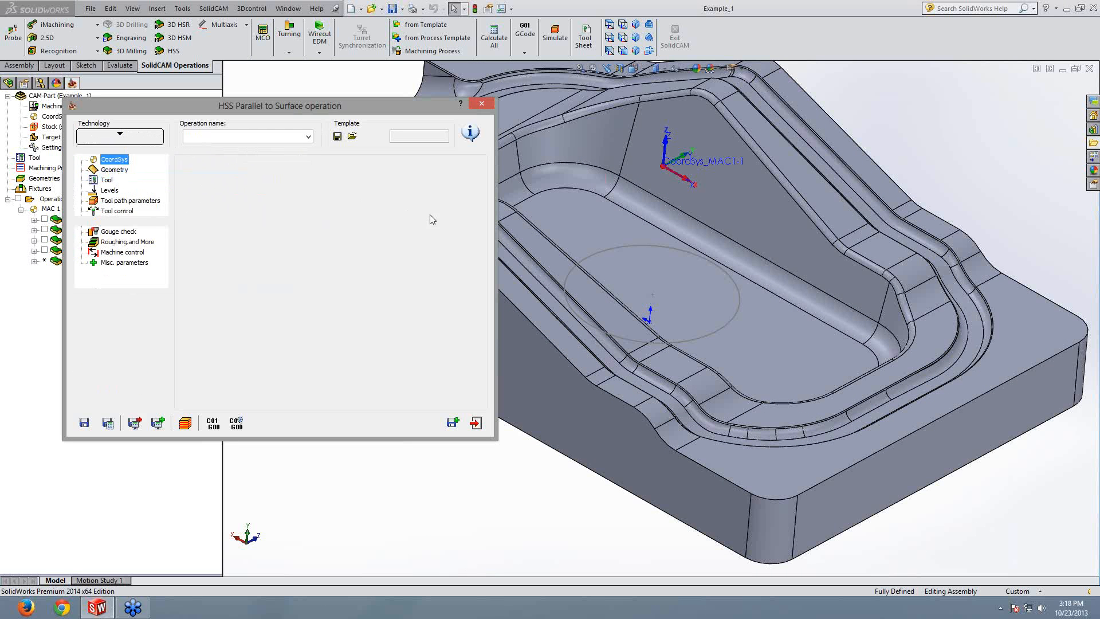
Step: Define a new drive surface for the Parallel to Surface operation from the three adjoining pocket wall faces
left_click(118, 170)
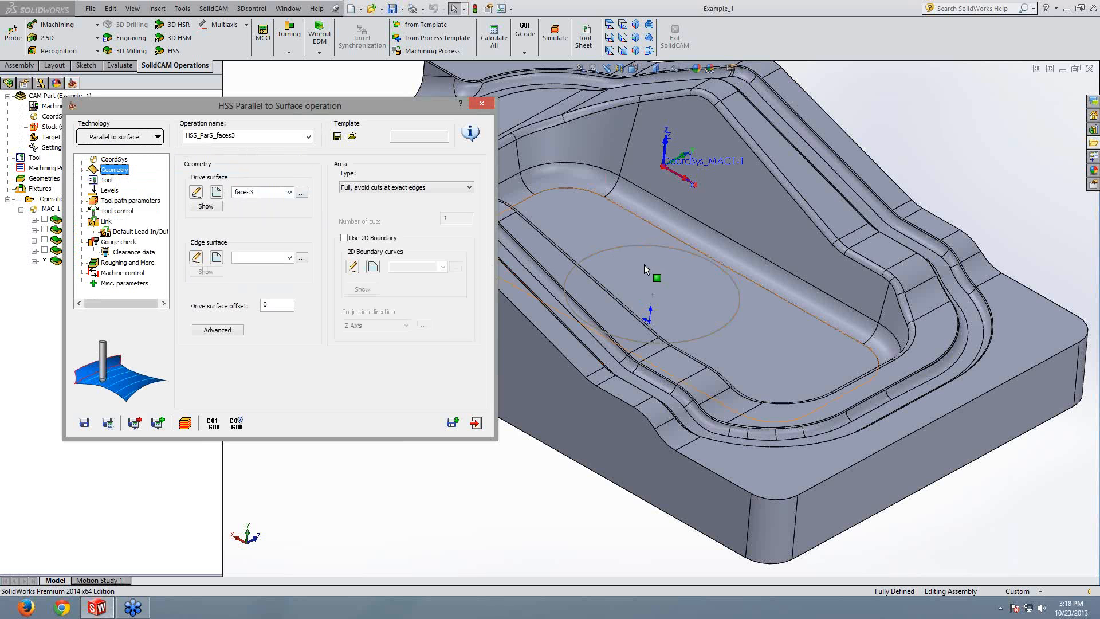
middle_click_drag(653, 273, 714, 345, "ctrl")
left_click(246, 213)
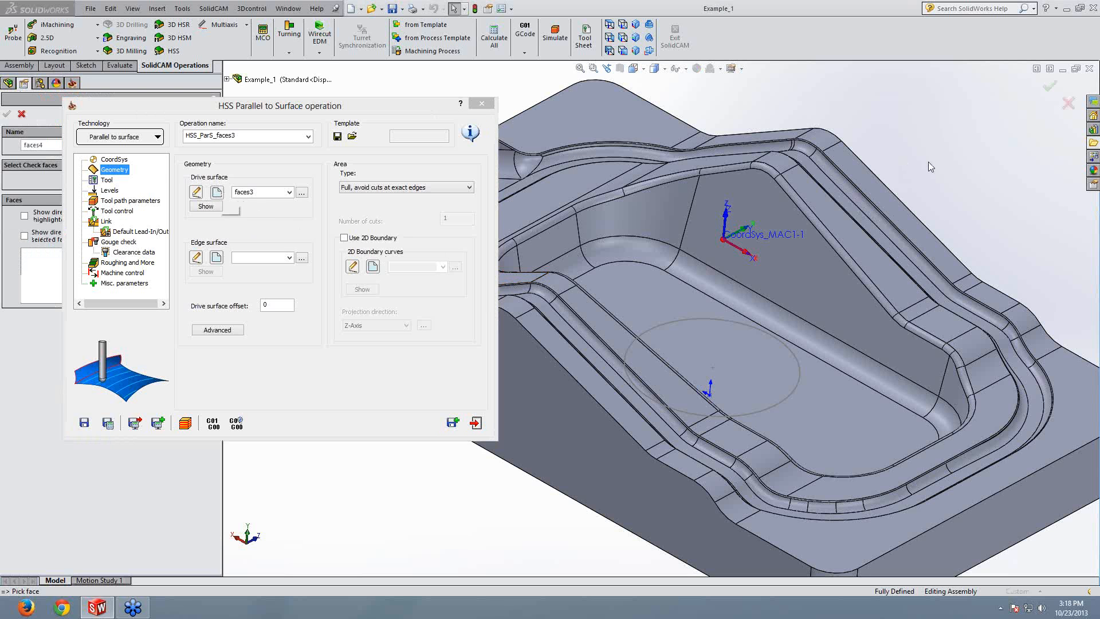
left_click(796, 286)
left_click(630, 229)
left_click(564, 238)
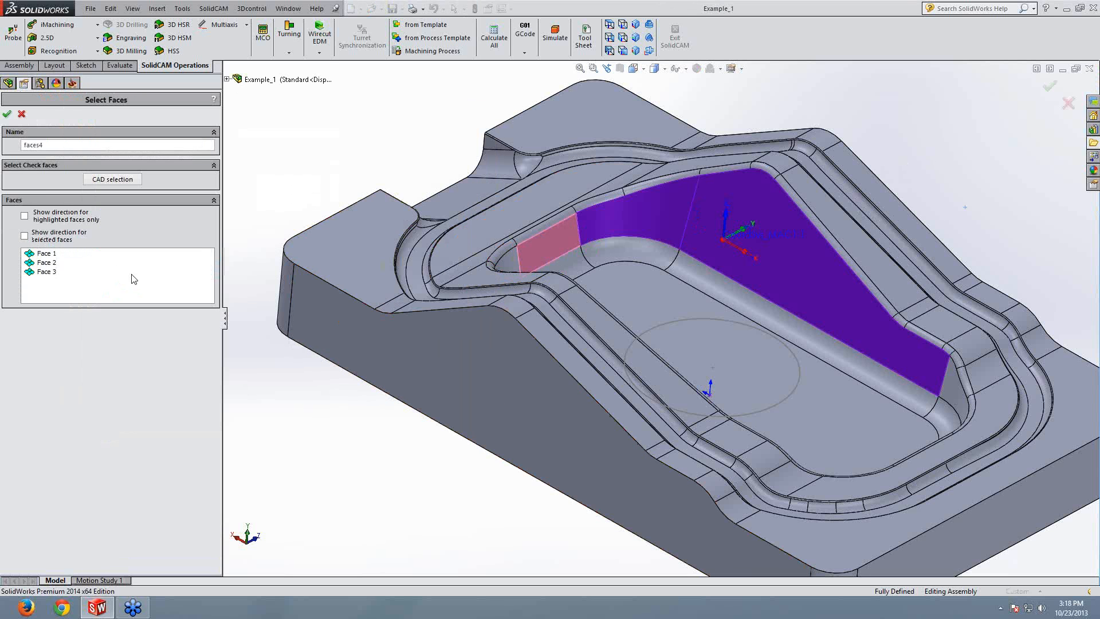
left_click(7, 114)
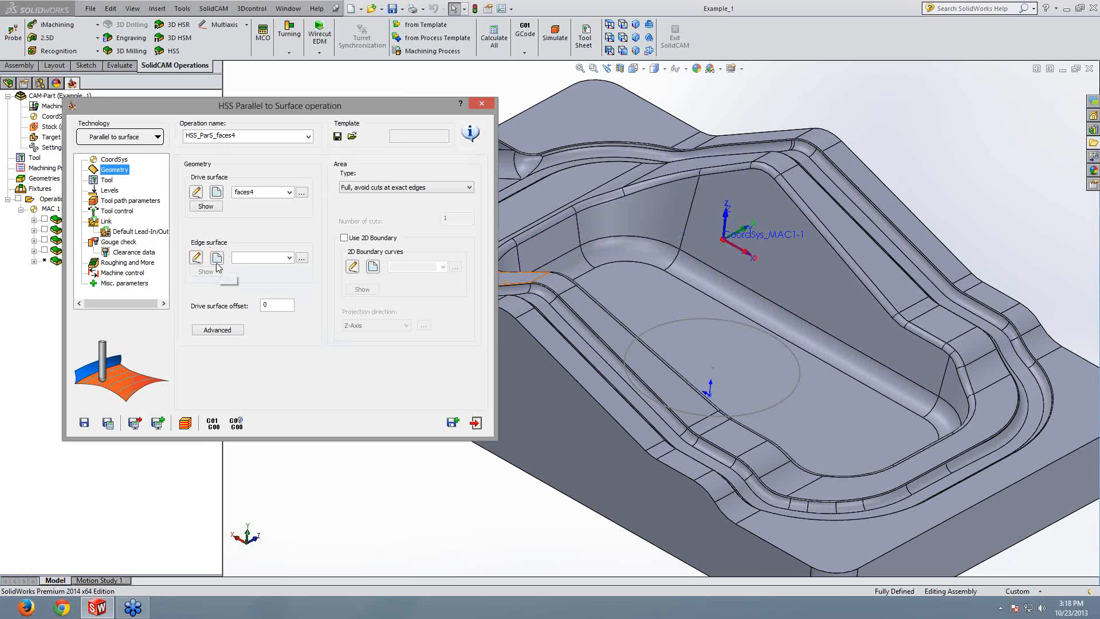
Step: Define the edge surface from the three fillet faces between the selected walls and the pocket floor
left_click(219, 262)
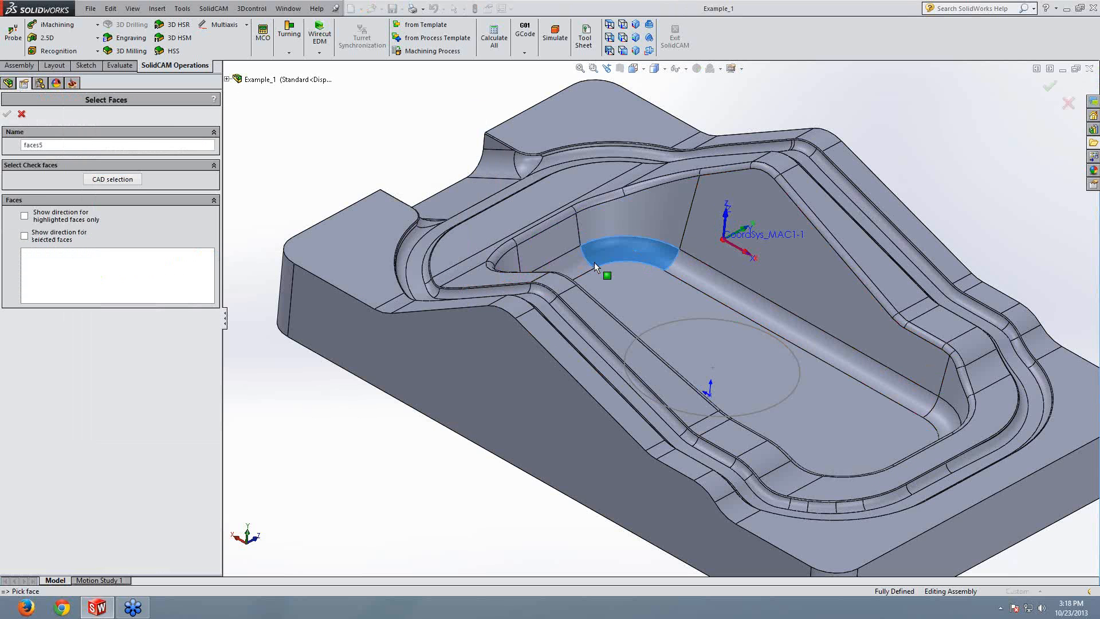
left_click(668, 267)
left_click(665, 270)
left_click(677, 279)
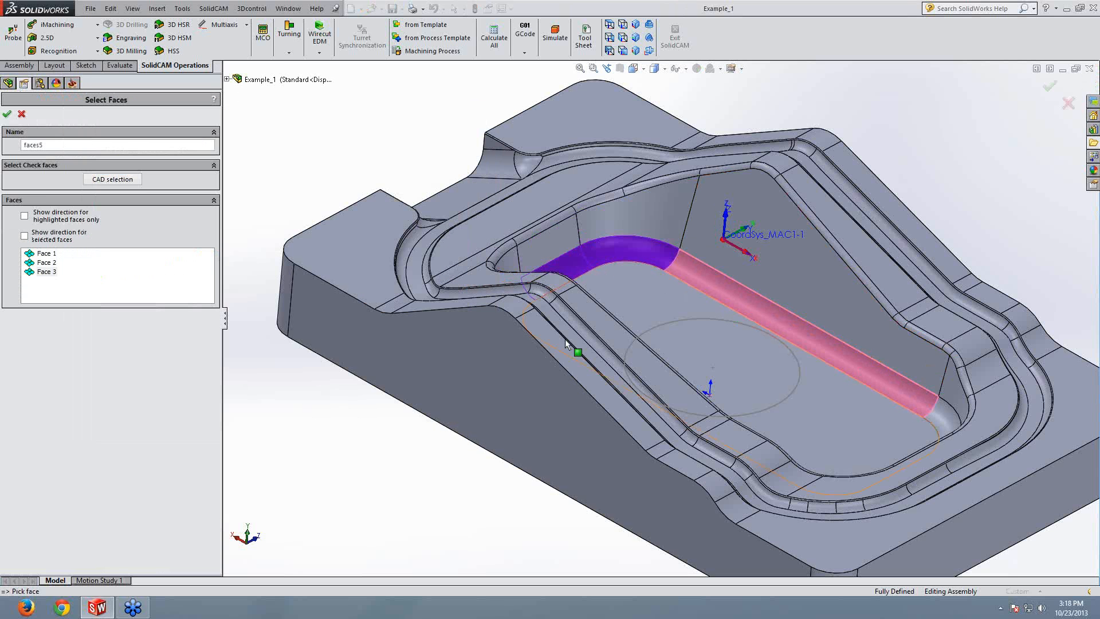
left_click(7, 114)
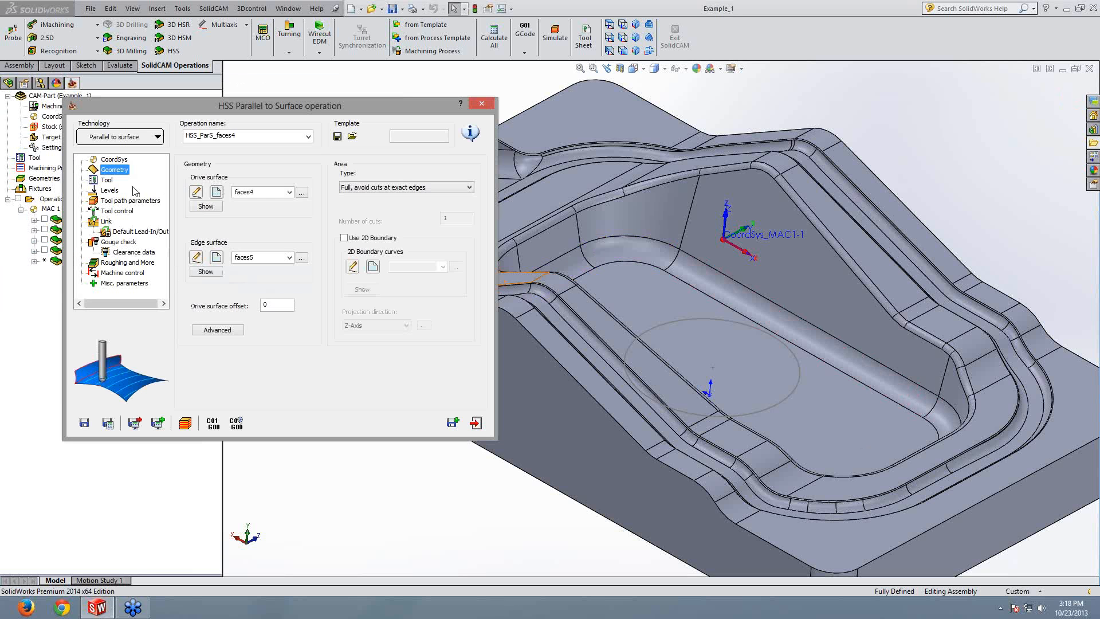
Step: Change the cutting method to Zigzag in the tool path sorting settings, then save and calculate the operation
left_click(113, 181)
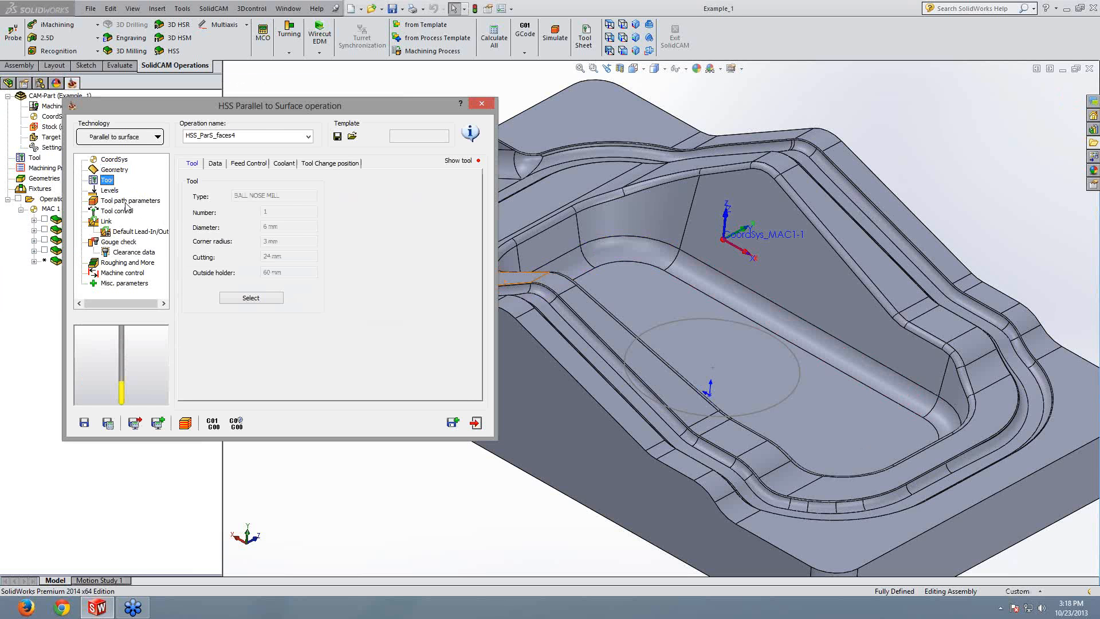
left_click(127, 202)
left_click(288, 290)
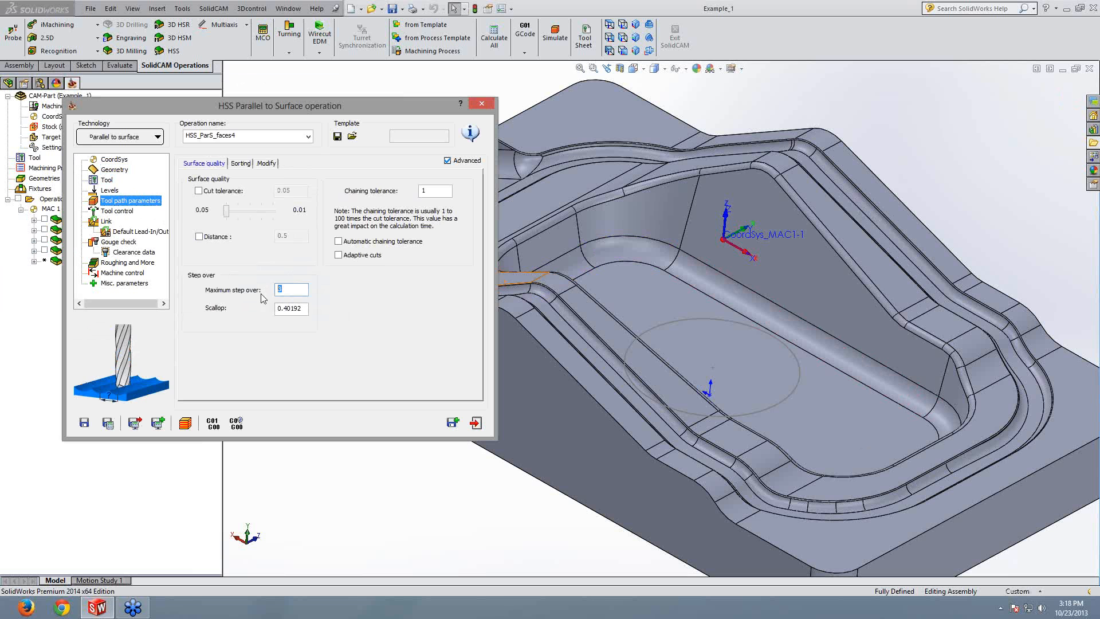
left_click(250, 164)
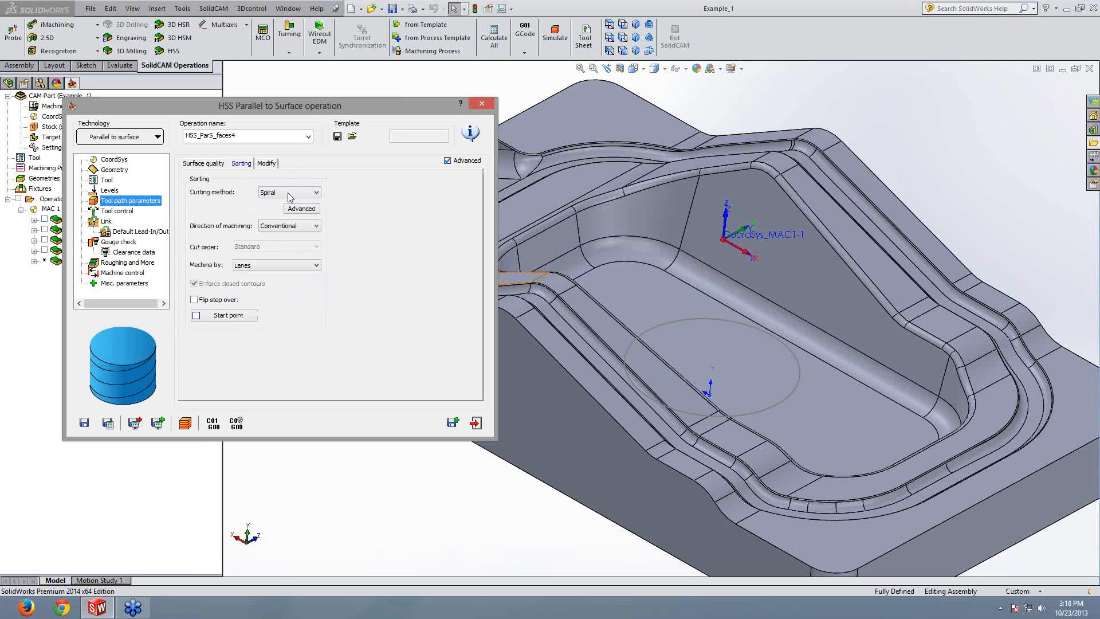
left_click(288, 193)
left_click(270, 211)
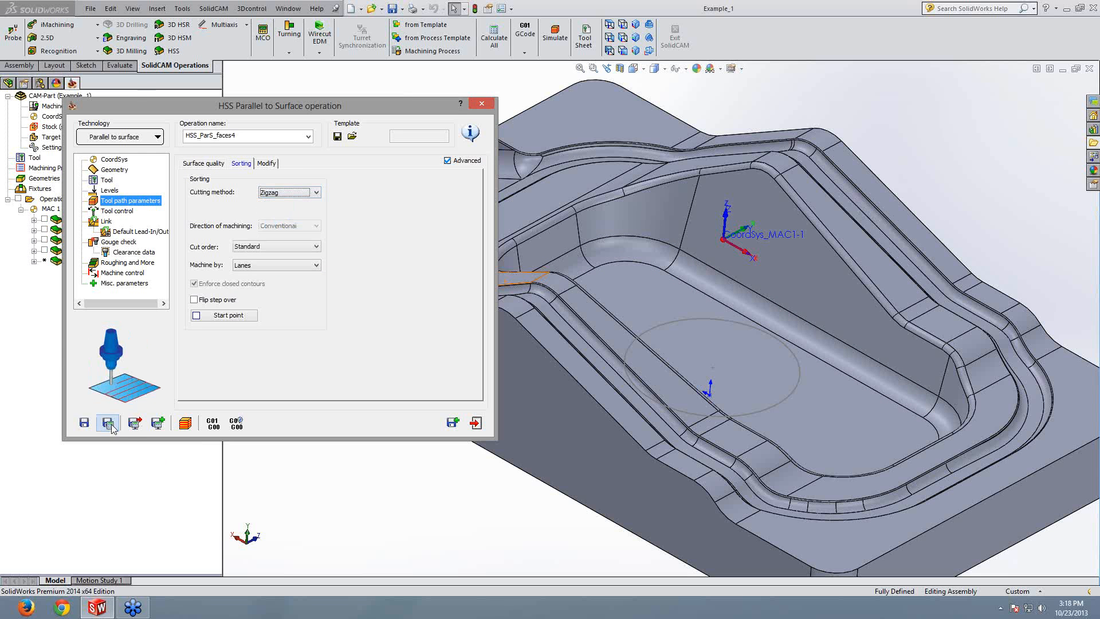
left_click(108, 422)
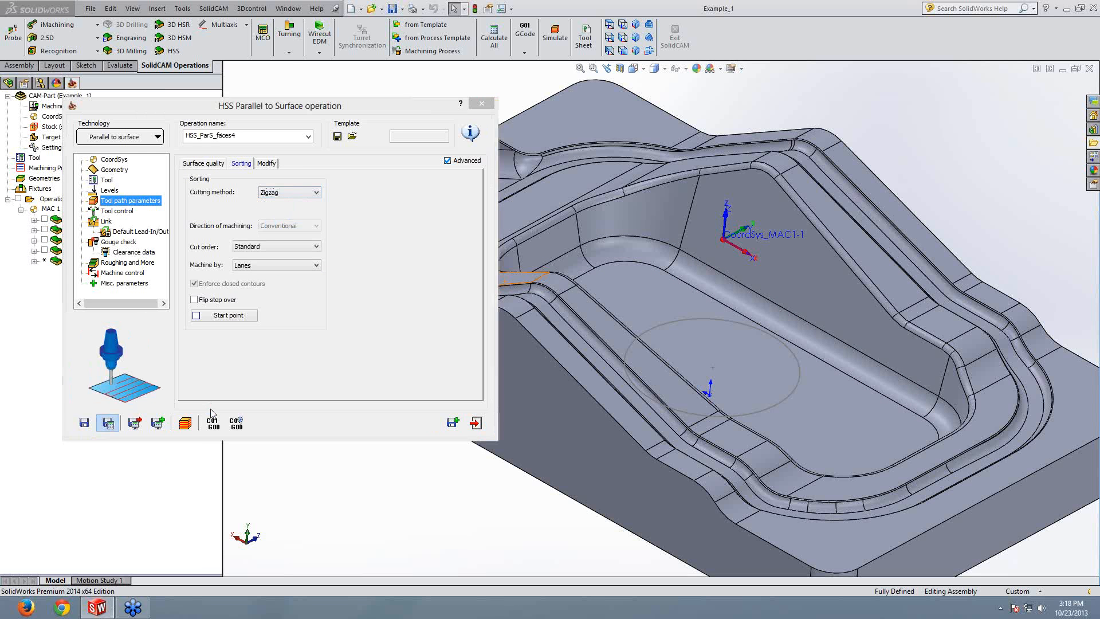
Step: Simulate the zigzag toolpath, examine how the wall cuts follow the floor fillets, and exit the simulation
left_click(182, 430)
left_click(124, 518)
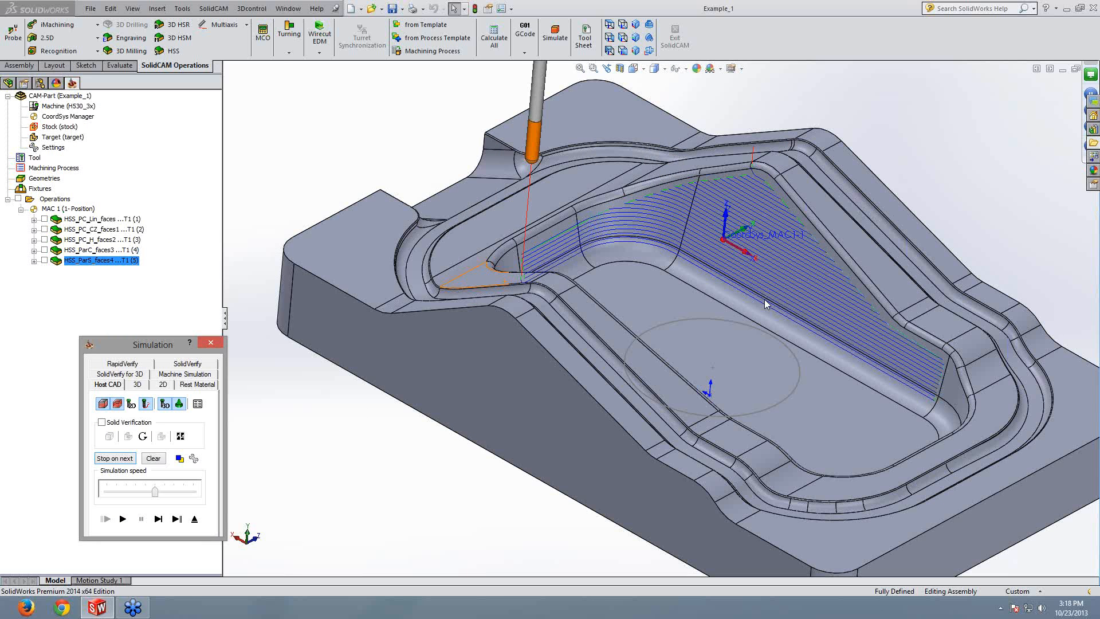
middle_click_drag(765, 305, 780, 285)
scroll(781, 276, "down", 1)
left_click(573, 280)
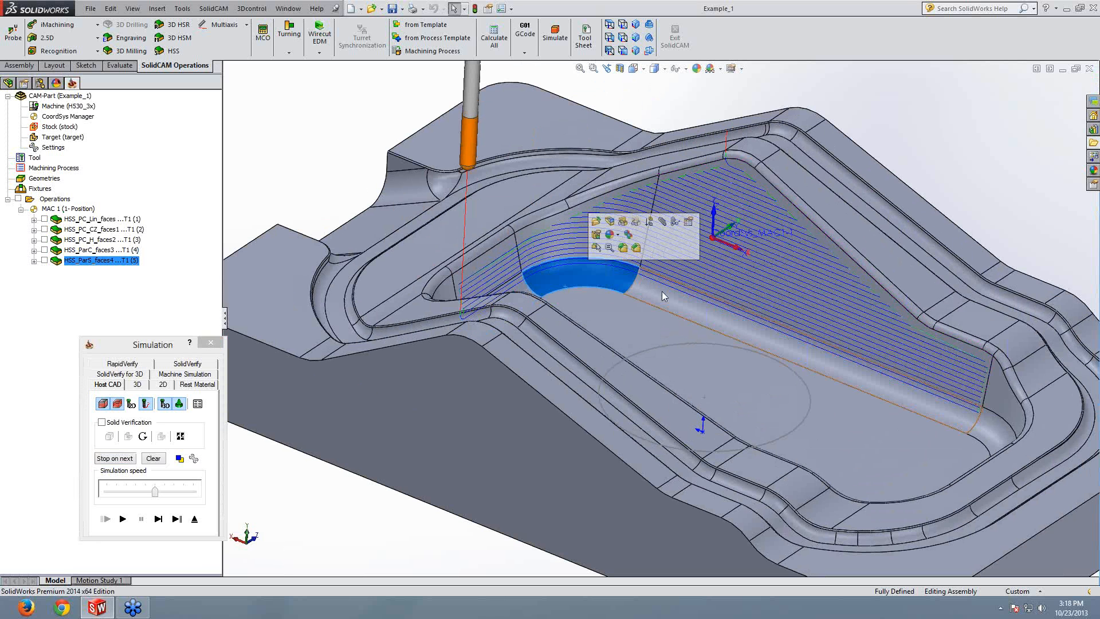
left_click(678, 104)
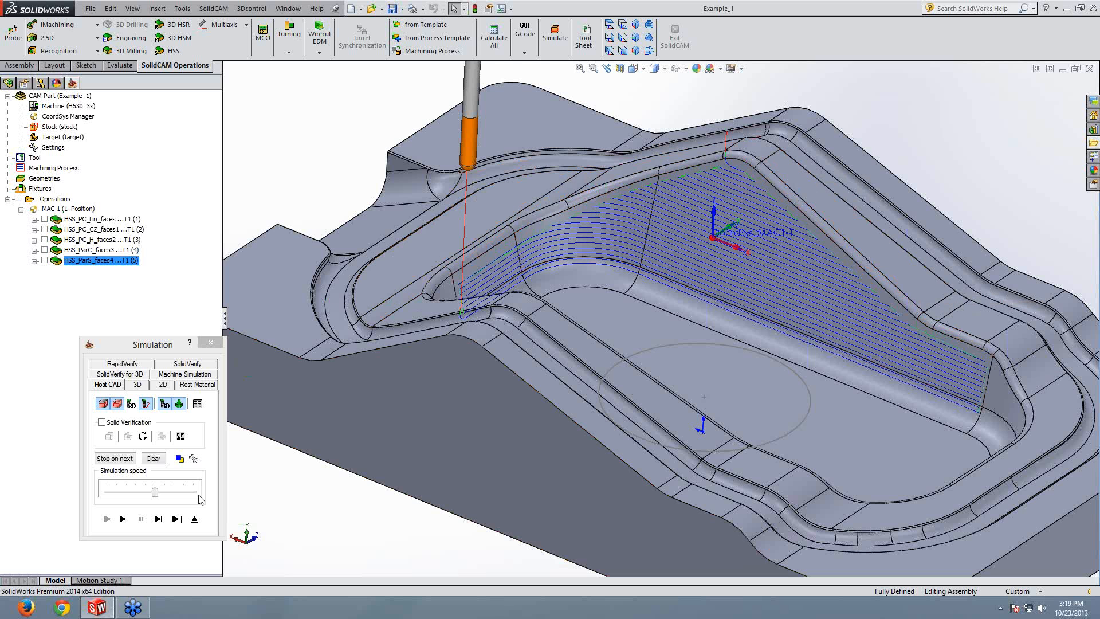
left_click(202, 525)
Step: Replace the edge surface with a new selection of the eight rounded faces along the upper rim of the walls
left_click(113, 170)
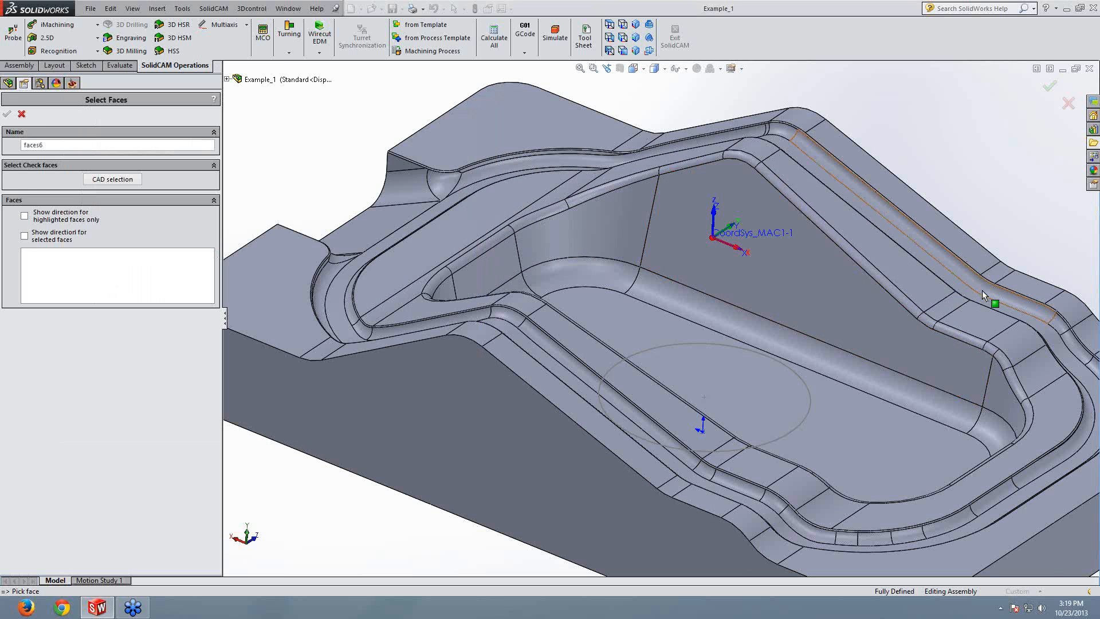
scroll(982, 292, "down", 2)
left_click(960, 374)
left_click(915, 356)
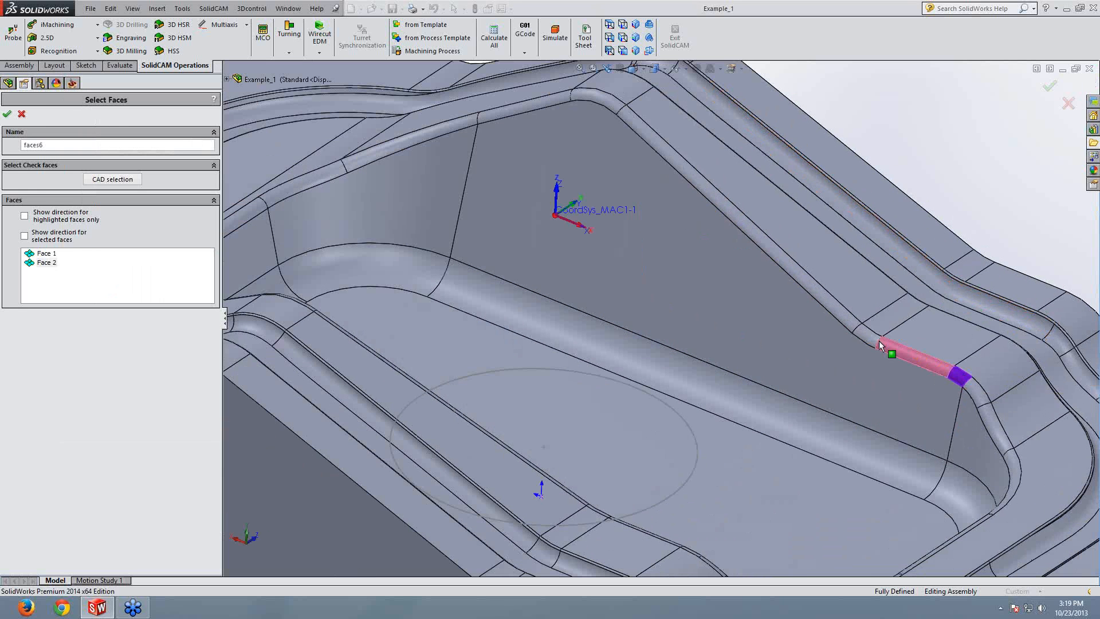
left_click(864, 334)
left_click(854, 319)
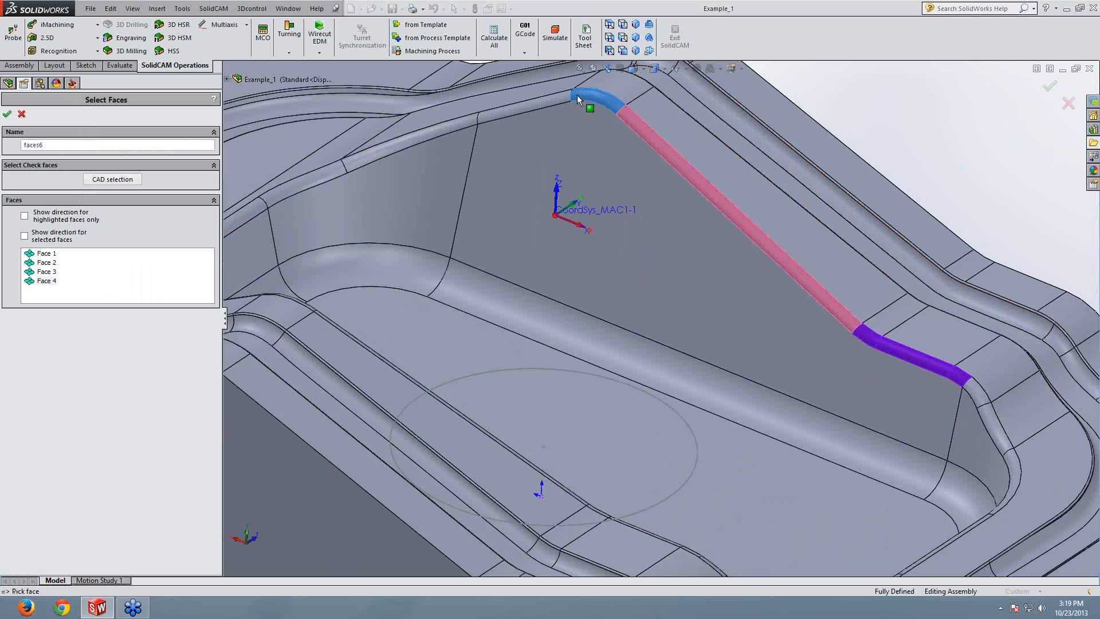
left_click(576, 95)
left_click(467, 123)
left_click(374, 165)
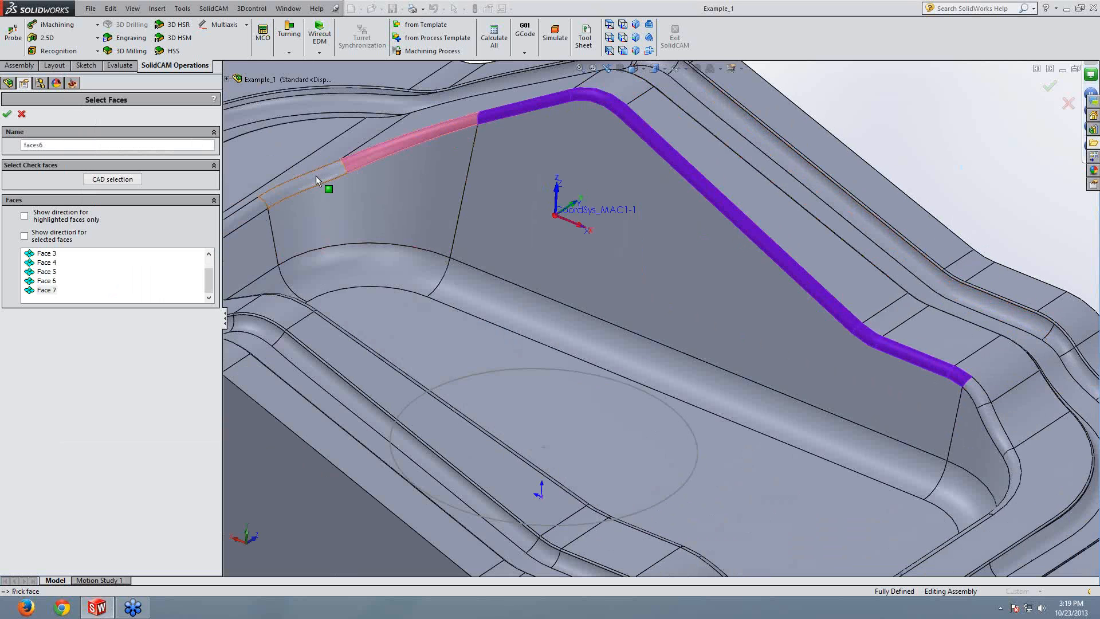
left_click(318, 178)
left_click(7, 115)
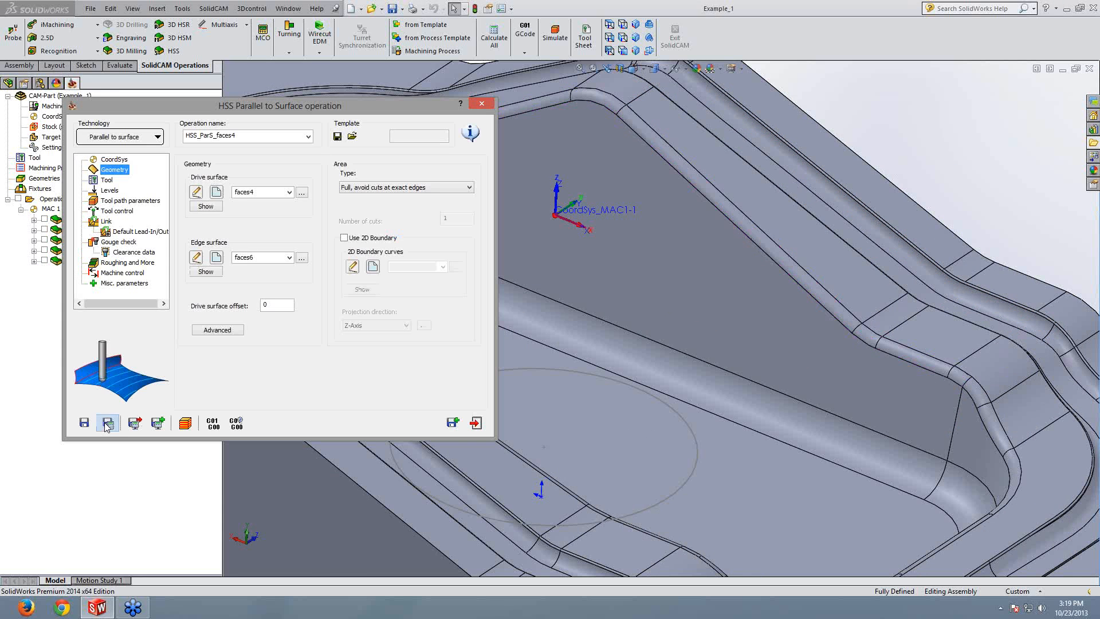
Step: Simulate the operation with the upper rim as edge surface, examine the wall cuts, and exit the simulation
left_click(186, 424)
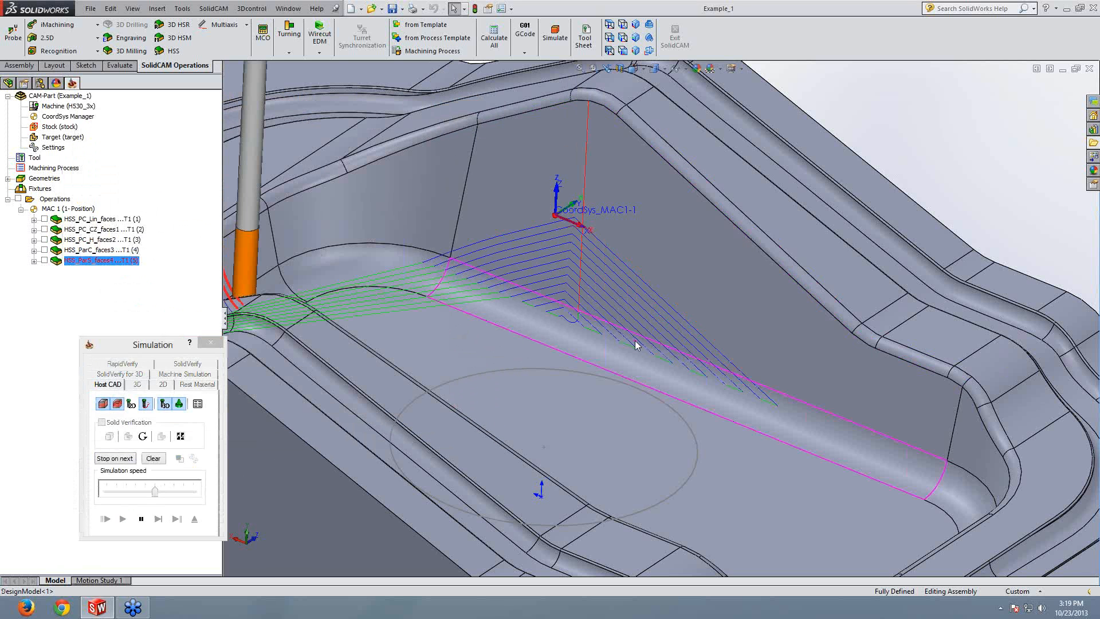
middle_click_drag(635, 341, 627, 349)
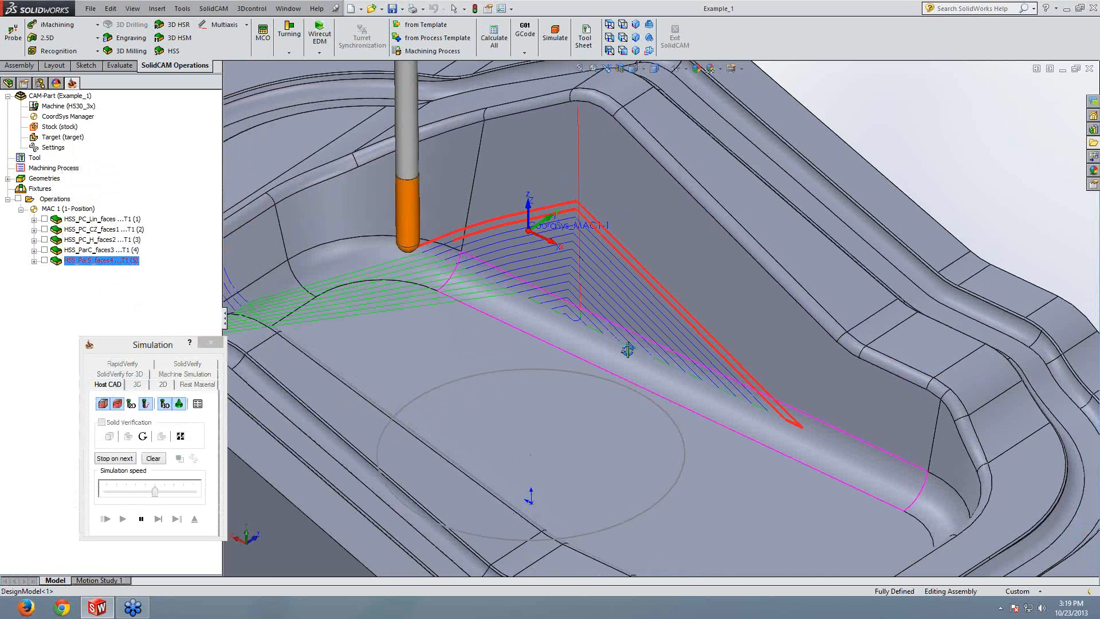
scroll(628, 350, "up", 2)
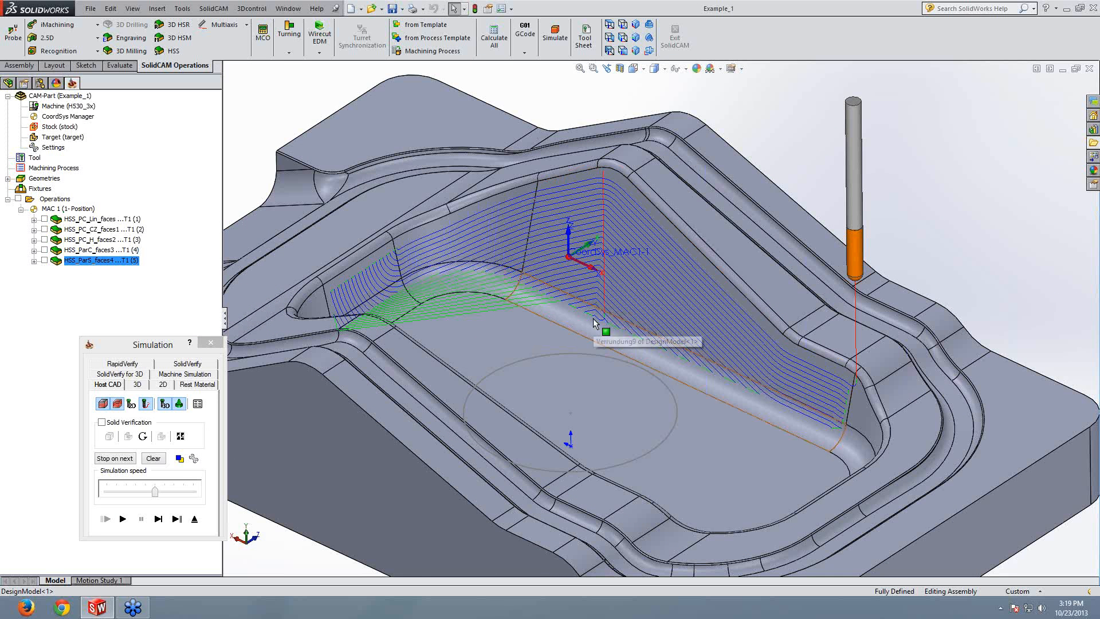
left_click(194, 518)
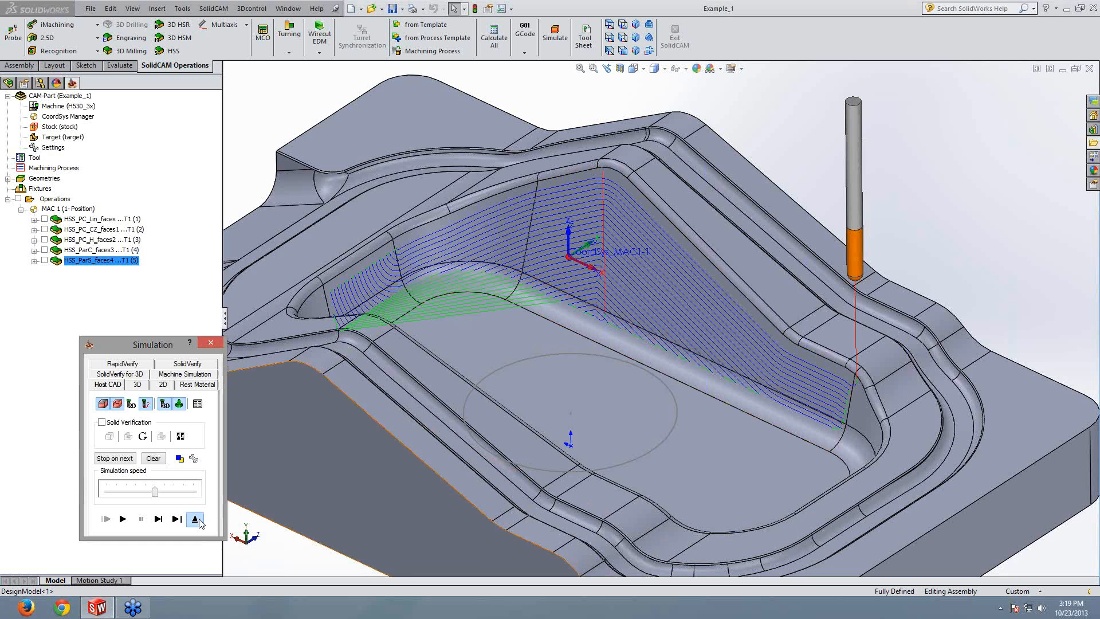
Step: Enable Flip step over in the tool path sorting settings, then save and recalculate the operation
left_click(131, 201)
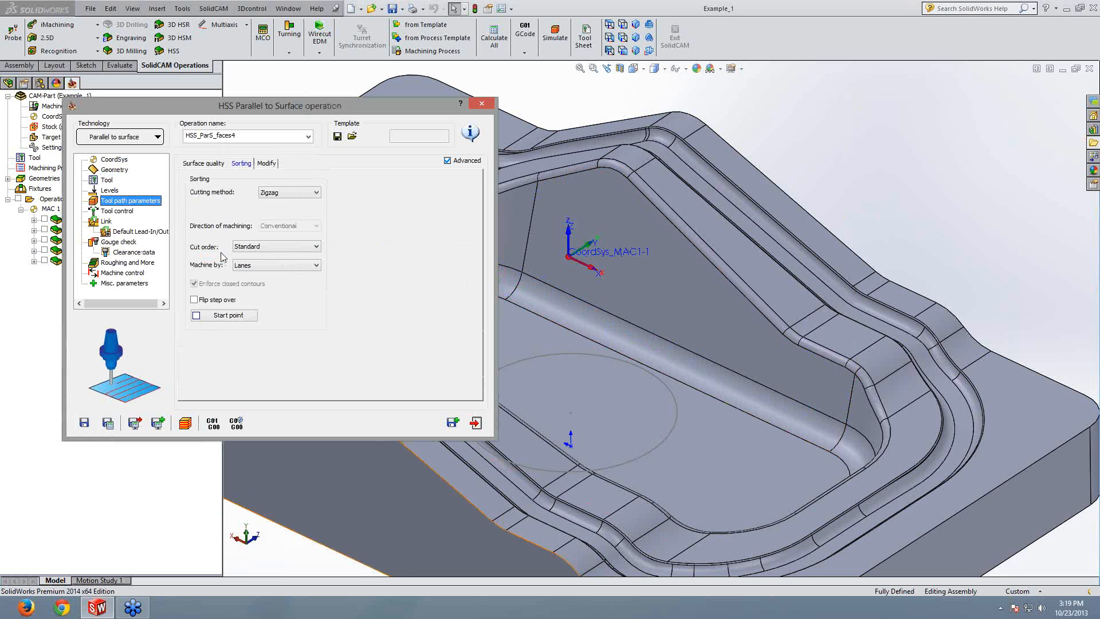
left_click(194, 300)
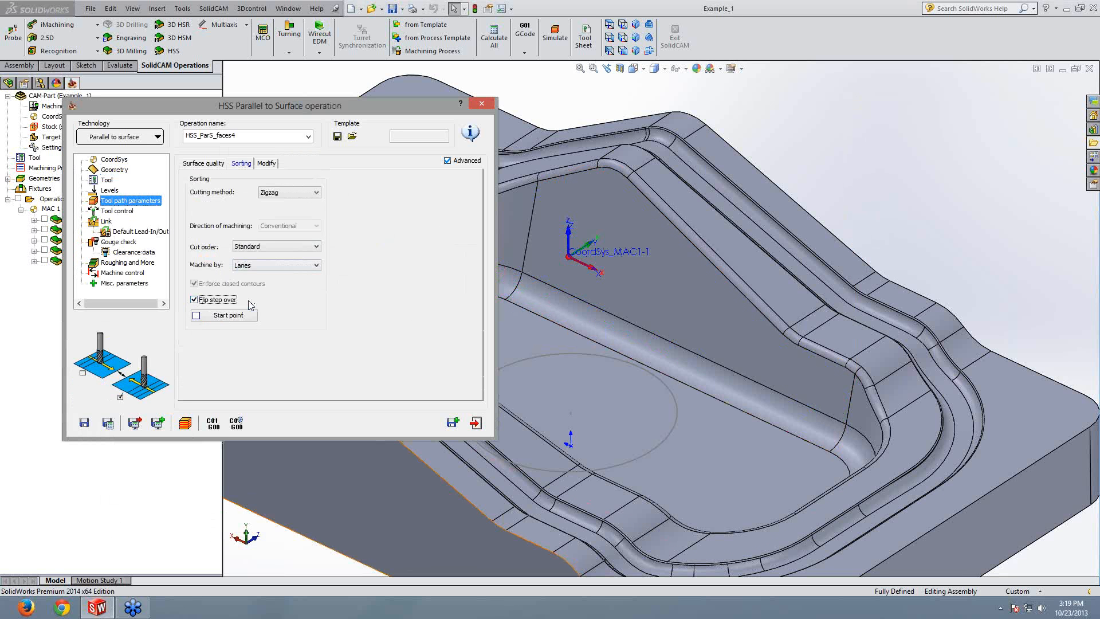
left_click(107, 423)
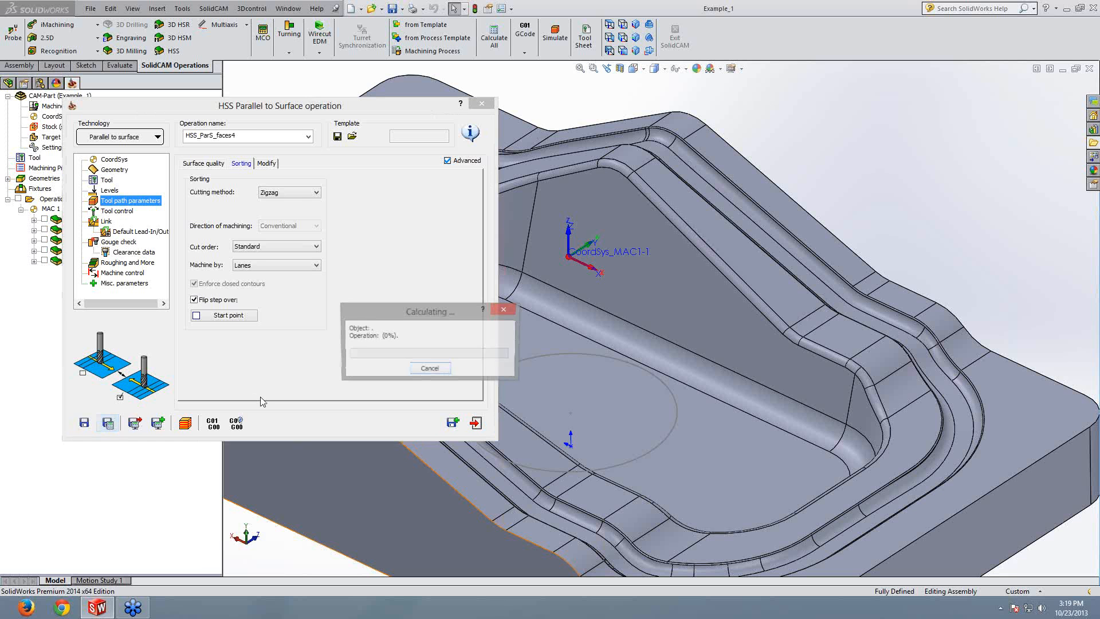
Step: Simulate the toolpath with the flipped step over, examine the cut order on the walls, and exit the simulation
left_click(184, 424)
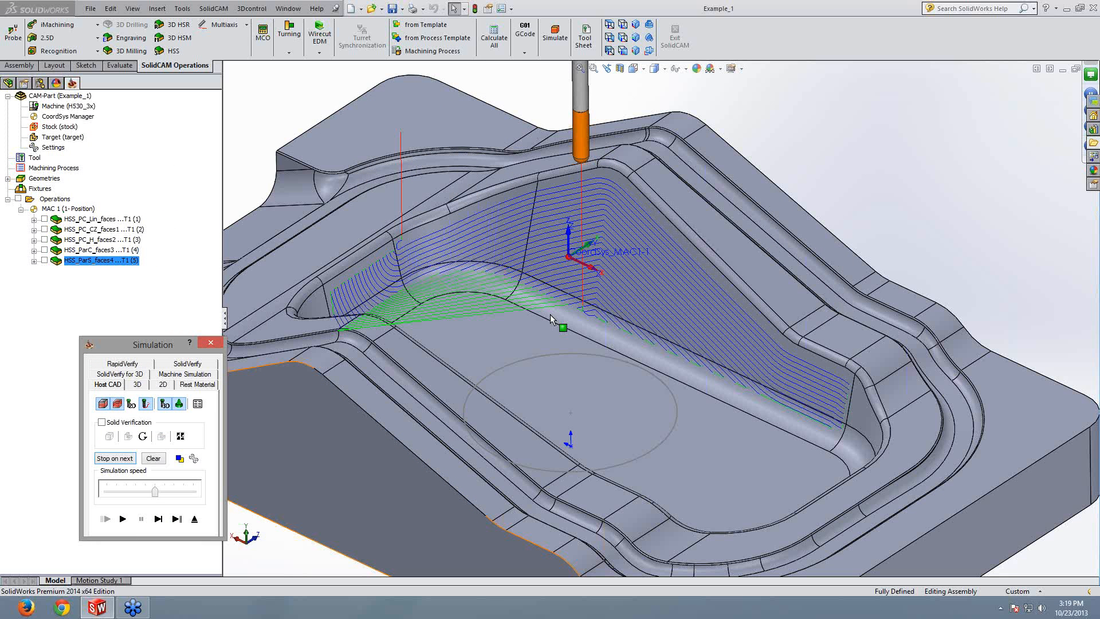
middle_click_drag(550, 314, 543, 321)
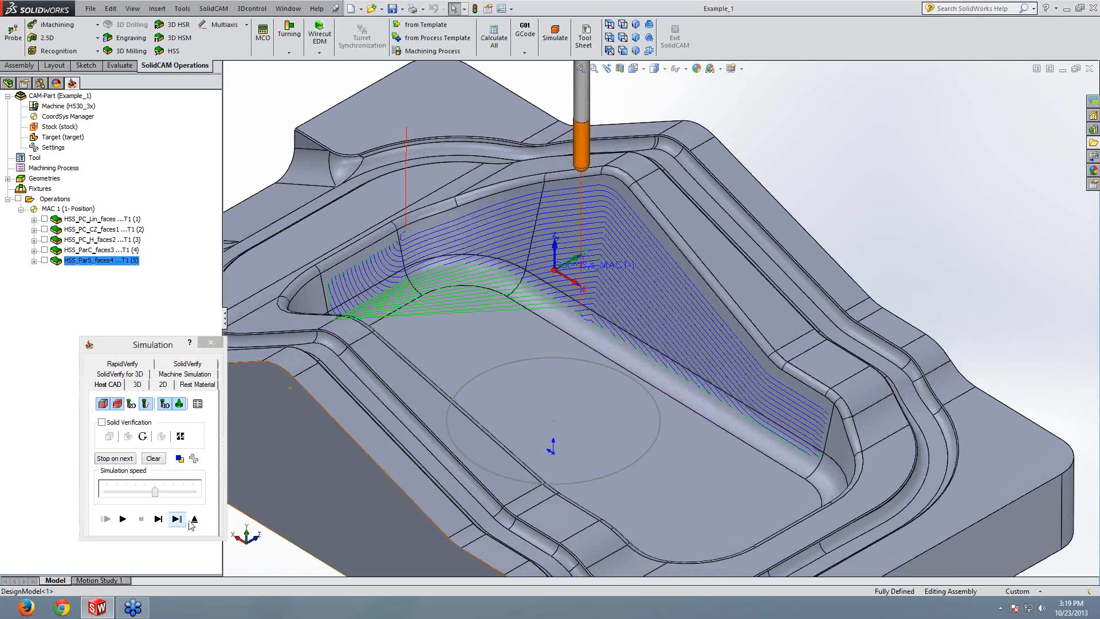
left_click(195, 520)
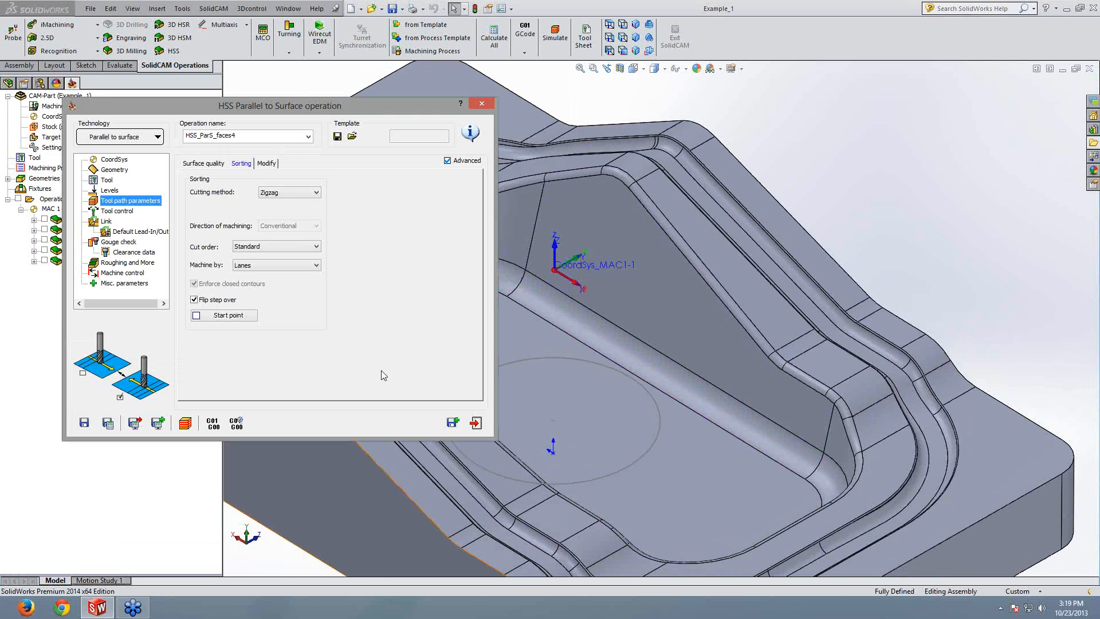
Step: Save and copy the Parallel to Surface operation and switch the copy to the Perpendicular to Curve technology
left_click(453, 423)
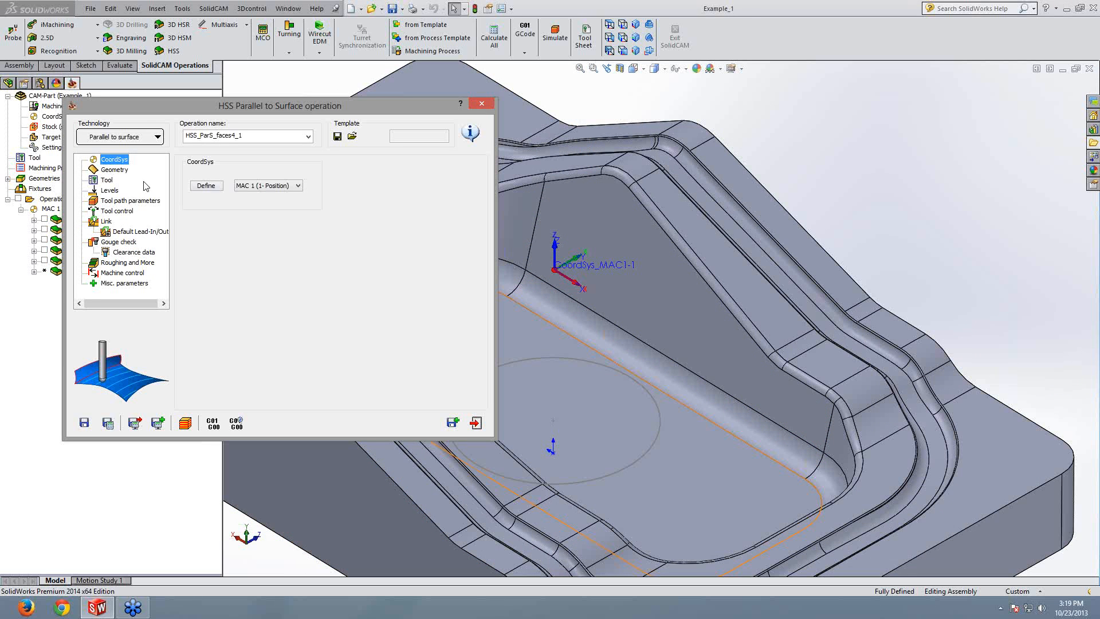
left_click(137, 137)
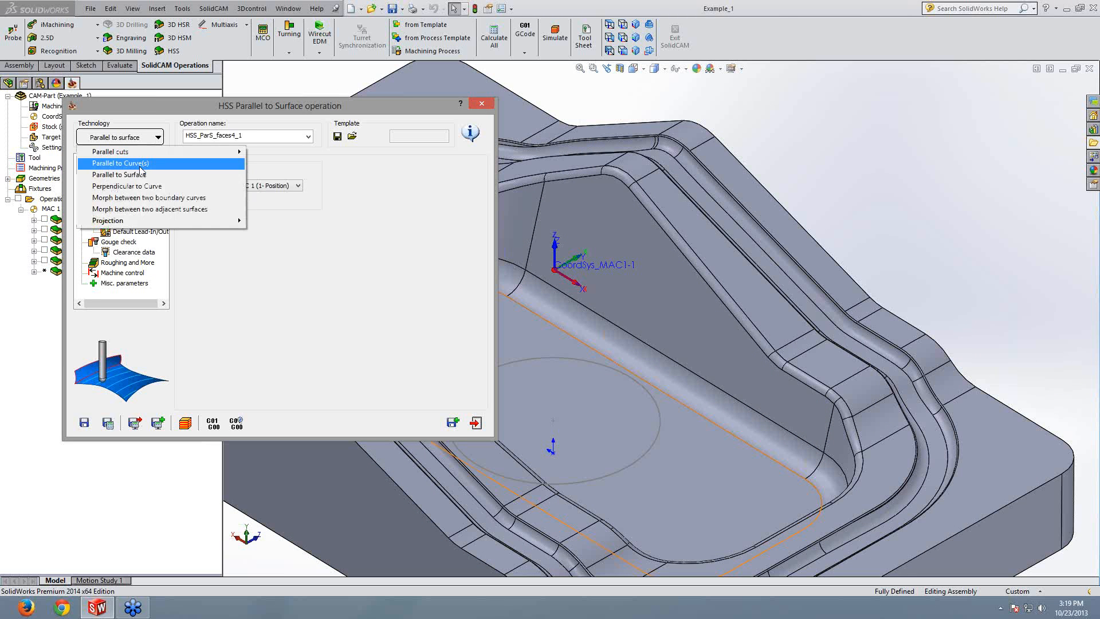
left_click(126, 186)
Step: Define a new drive surface for the copied operation from the long straight fillet face along the pocket floor
left_click(114, 170)
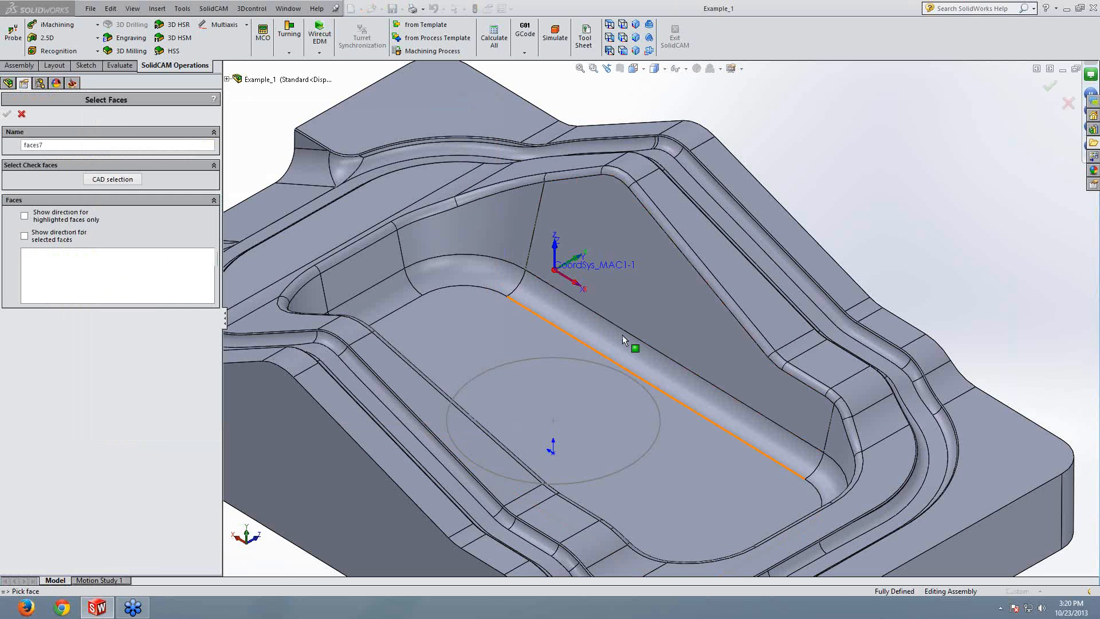
middle_click_drag(624, 340, 680, 281, "ctrl")
left_click(680, 281)
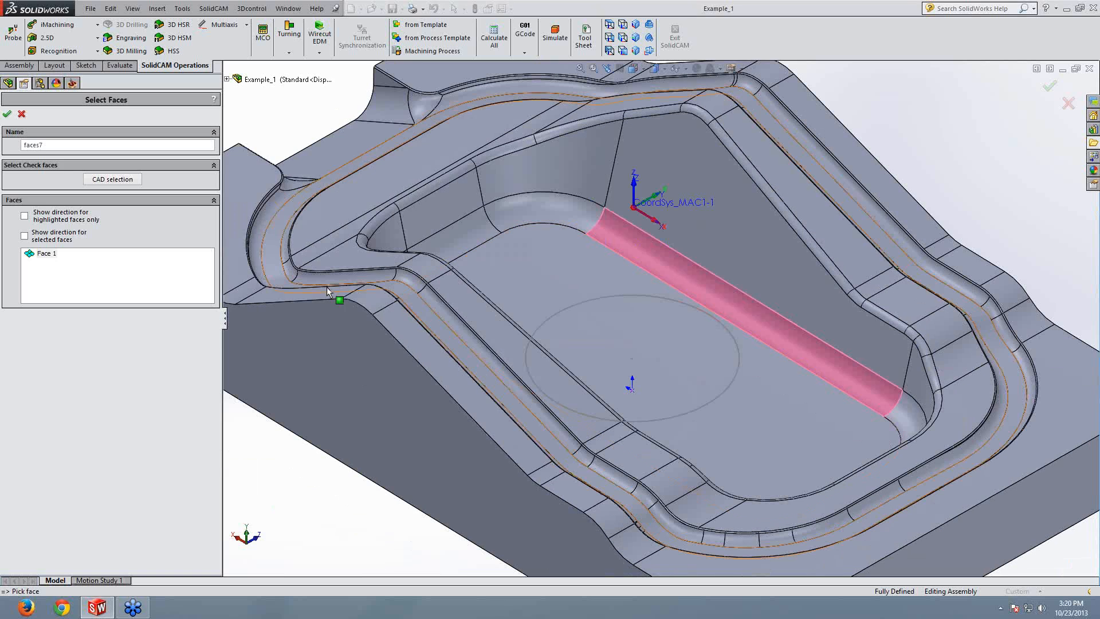
left_click(7, 114)
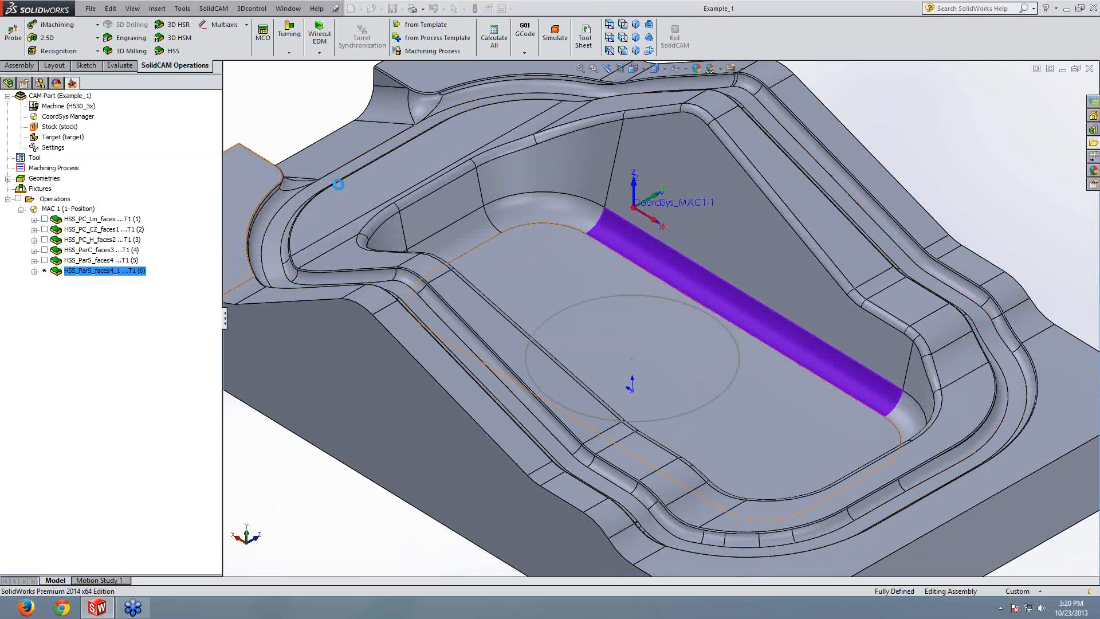
Step: Define a new lead curve from the short arc edge at the end of the straight floor fillet face
left_click(217, 247)
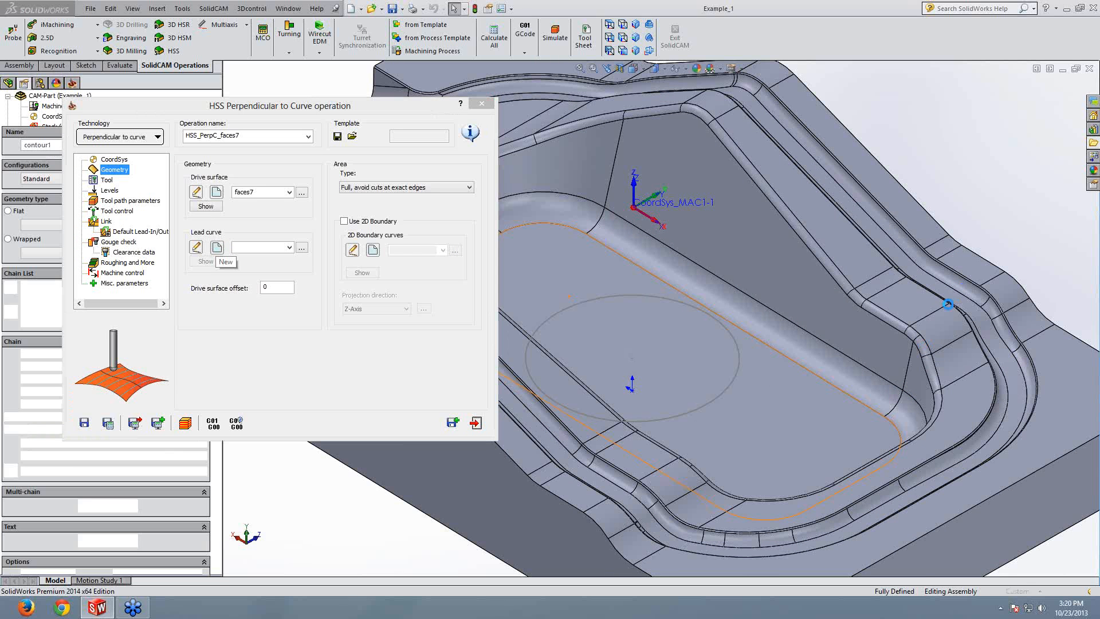
left_click(916, 373)
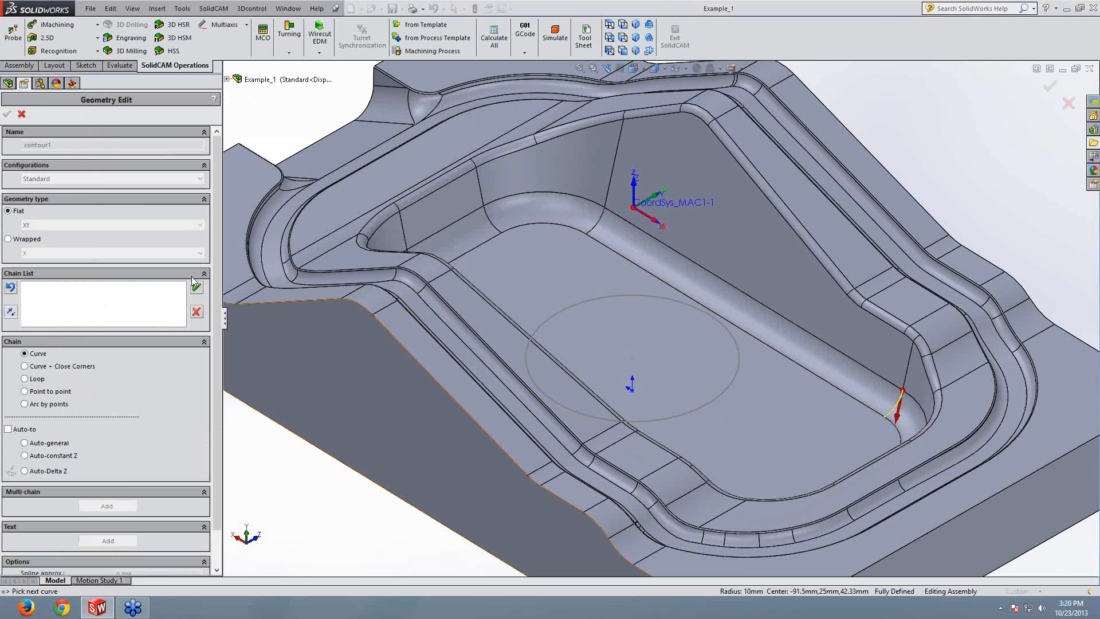
left_click(196, 290)
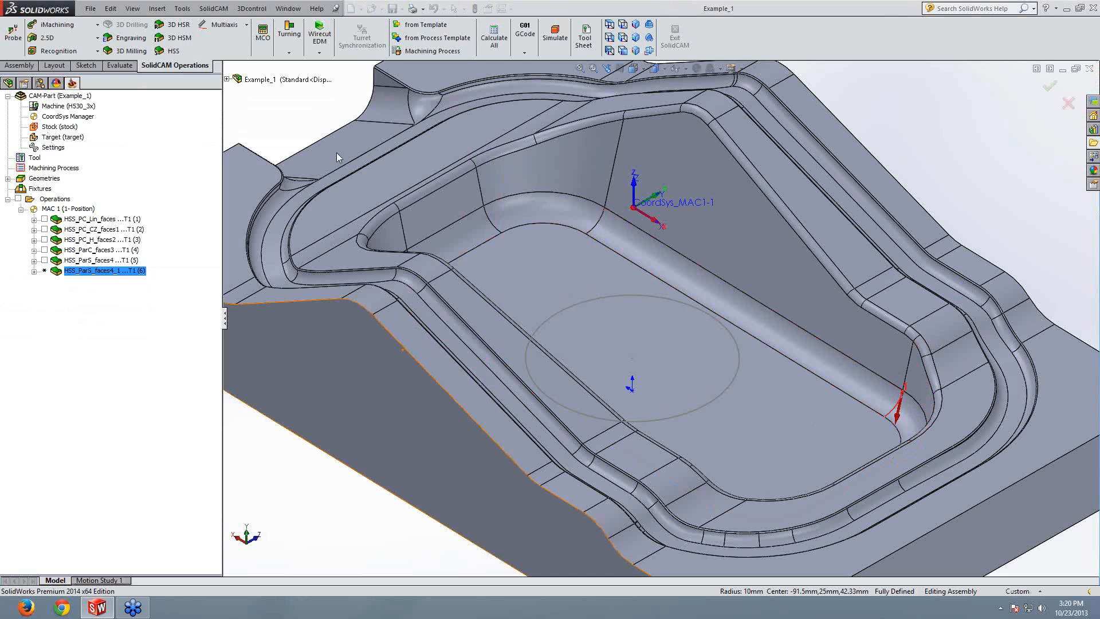
Step: Set the maximum step over to 1 in the surface quality parameters of the Perpendicular to Curve operation
left_click(107, 180)
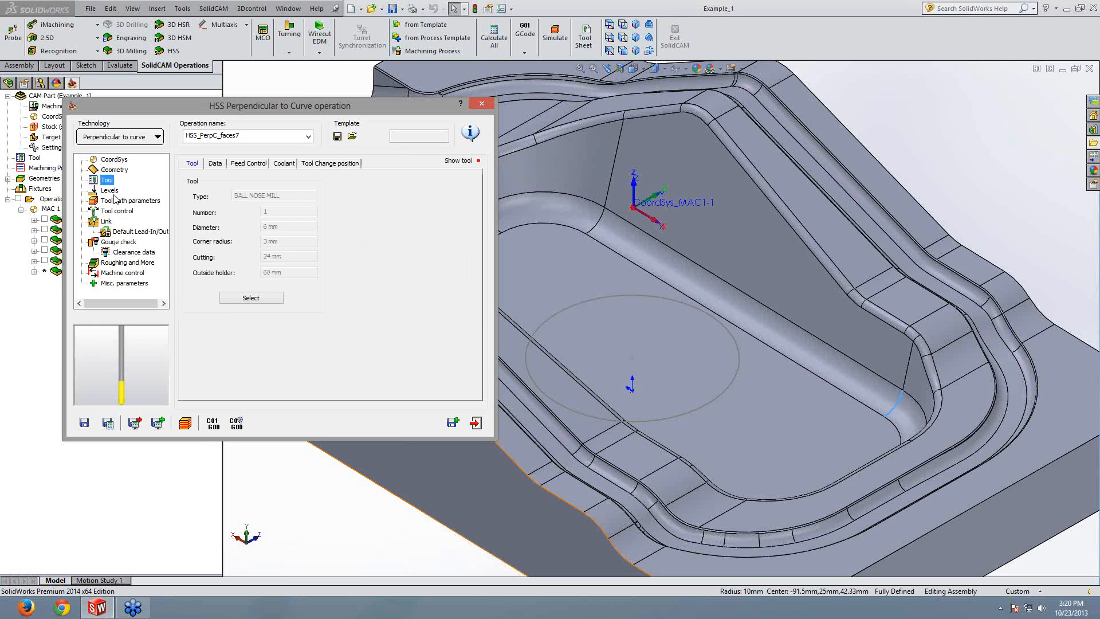
left_click(117, 200)
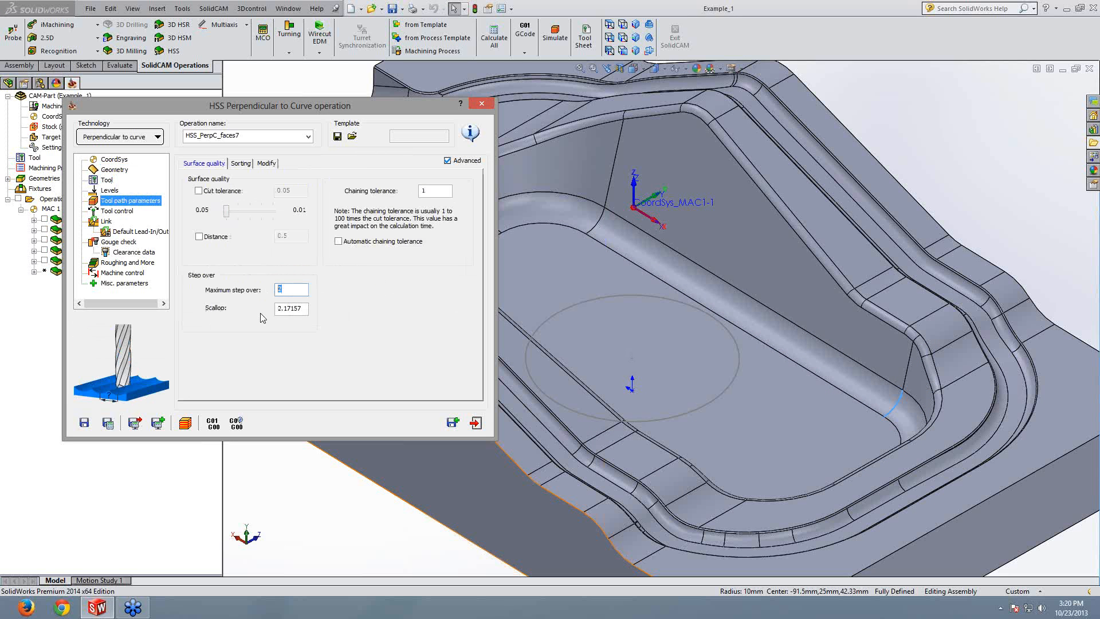
type("1")
Step: Link large moves between slices through the Clearance area and large gaps along the cut as Direct, and calculate the operation
left_click(107, 221)
left_click(248, 163)
left_click(287, 292)
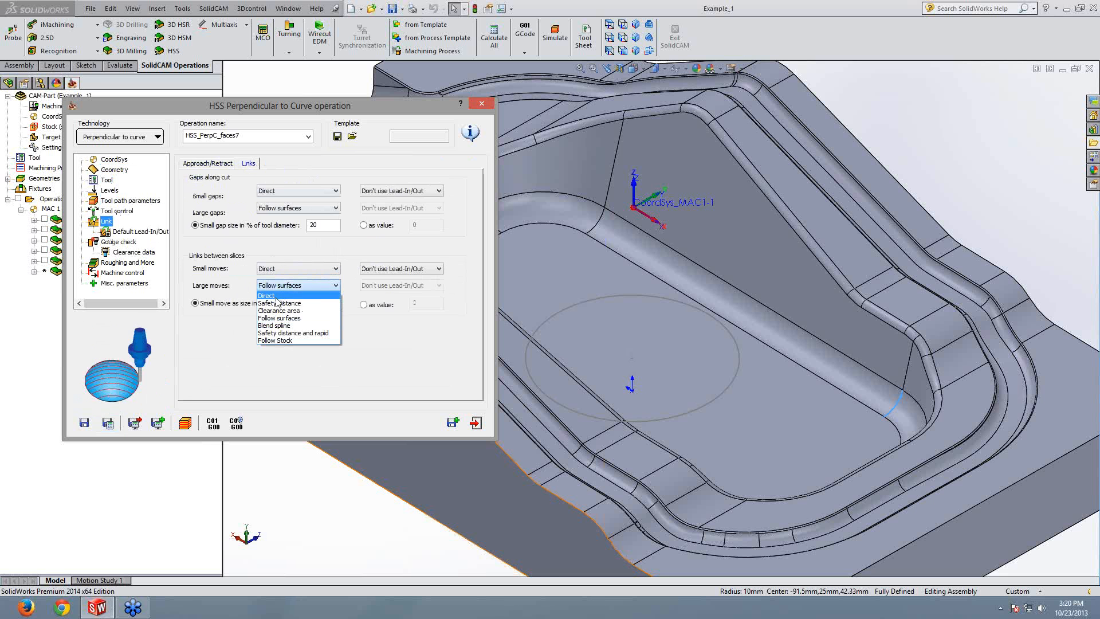
left_click(280, 317)
left_click(281, 208)
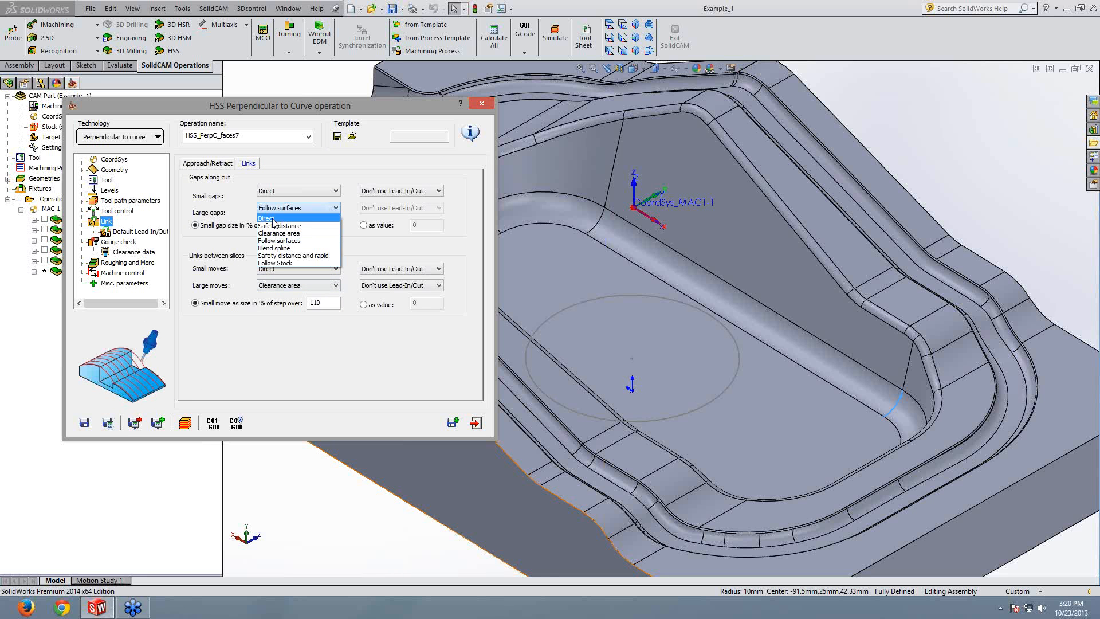
left_click(275, 219)
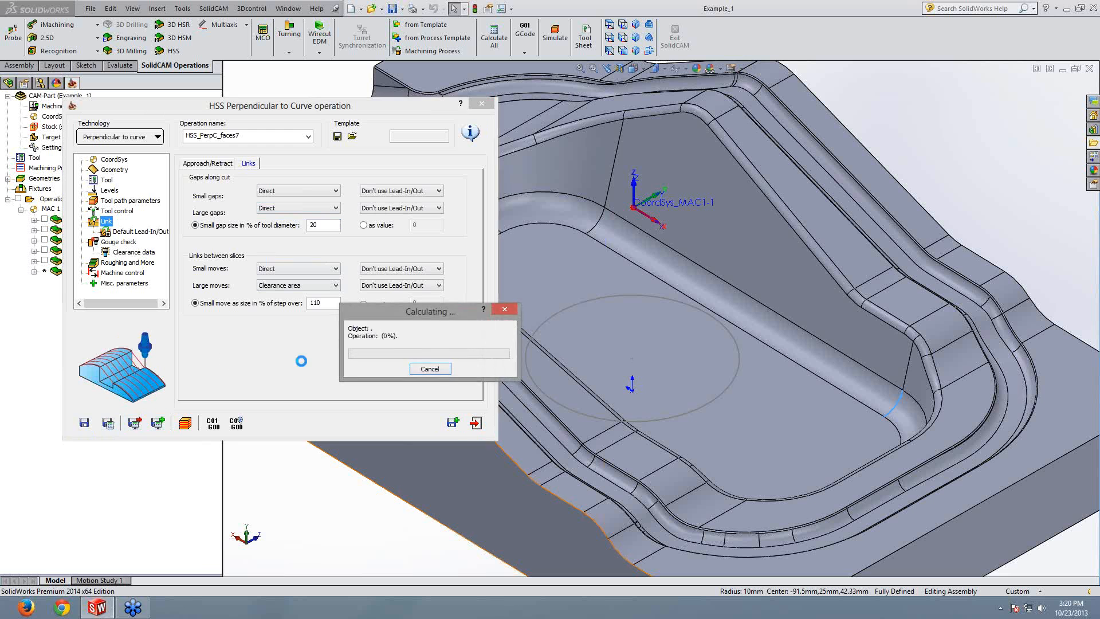
Step: Simulate the Perpendicular to Curve toolpath at a higher speed and examine the direction of its passes along the fillet
left_click(184, 422)
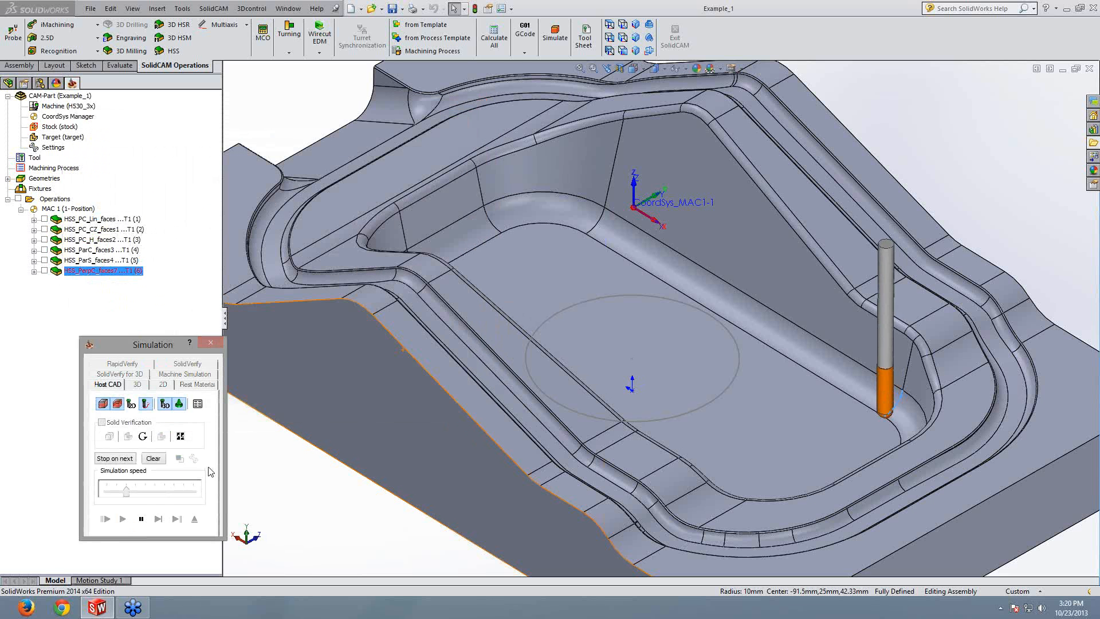
left_click(162, 492)
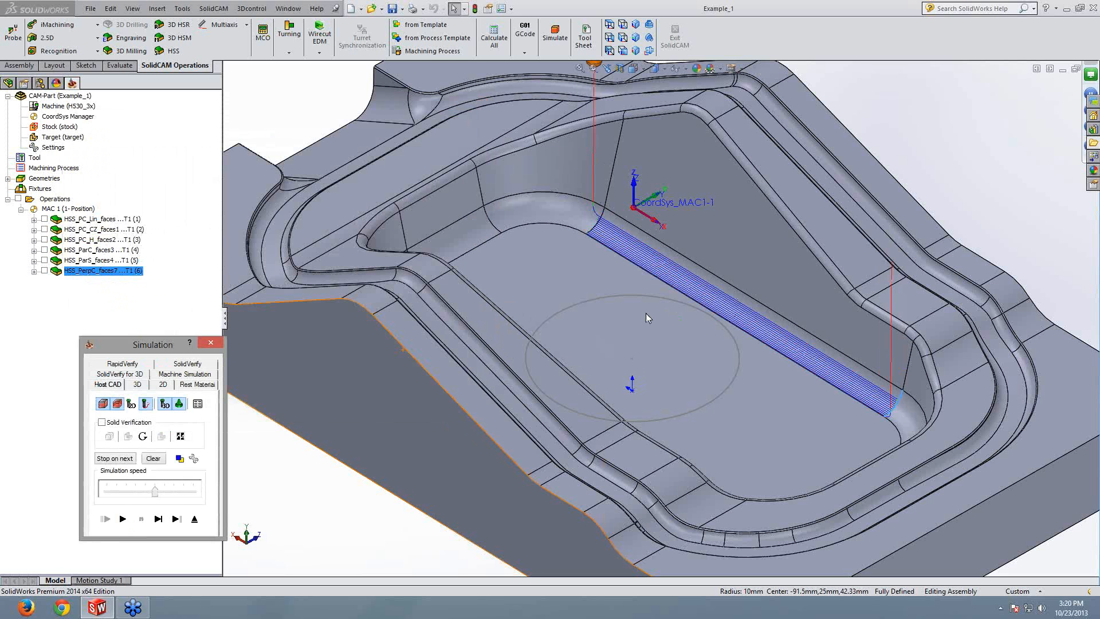
middle_click_drag(645, 313, 641, 313)
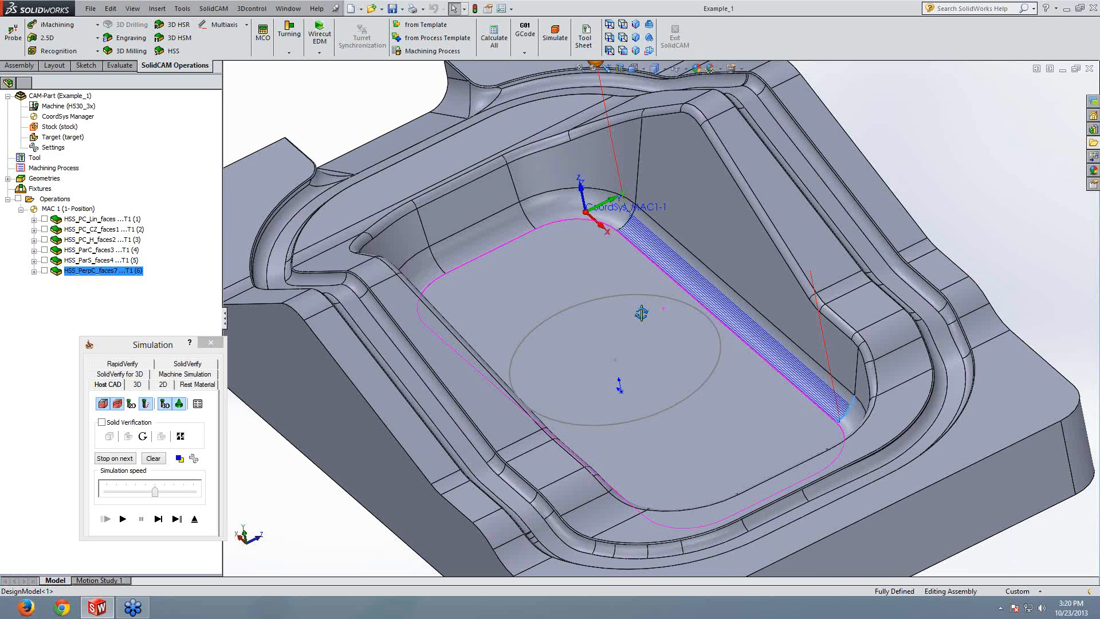
scroll(754, 337, "down", 3)
middle_click_drag(755, 337, 739, 359)
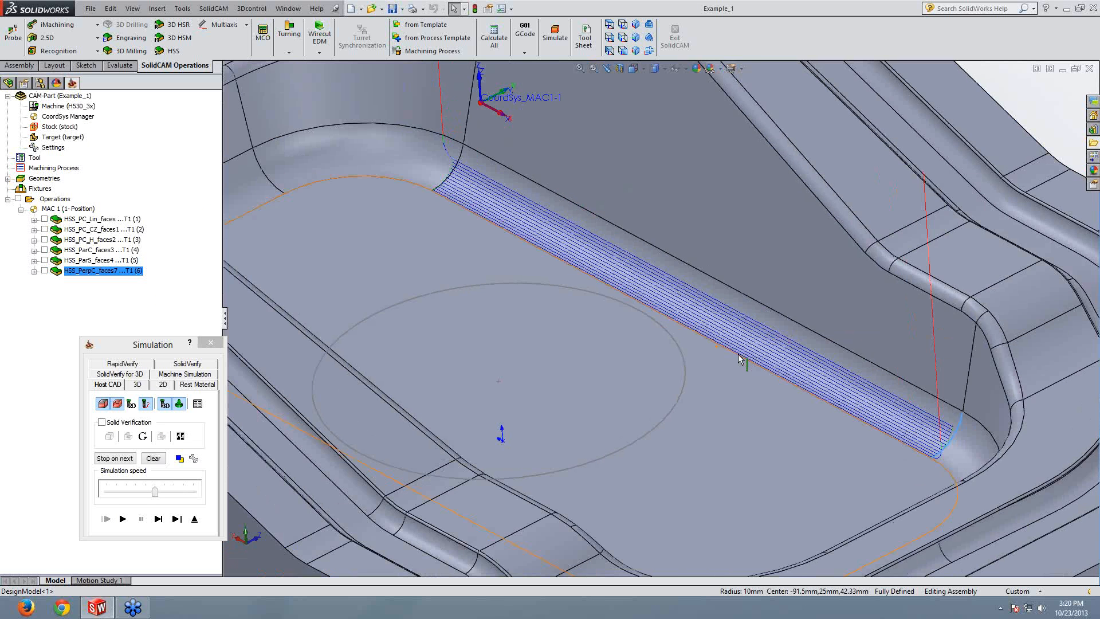
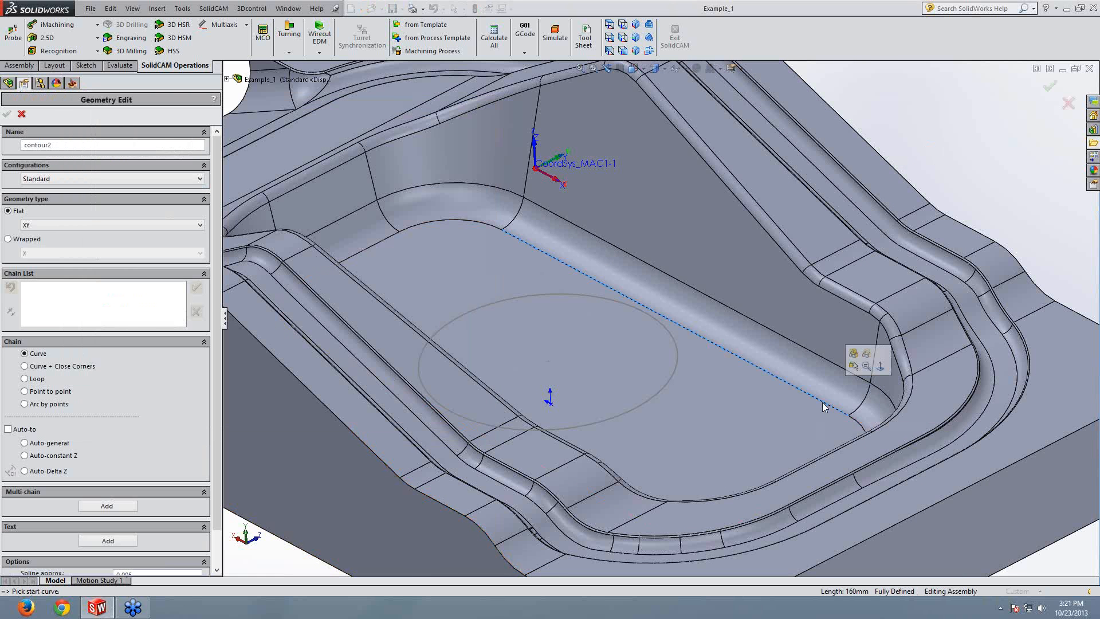
Step: Define the lead curve contour2 from the long straight lower edge of the fillet, and save and calculate the operation
left_click(823, 402)
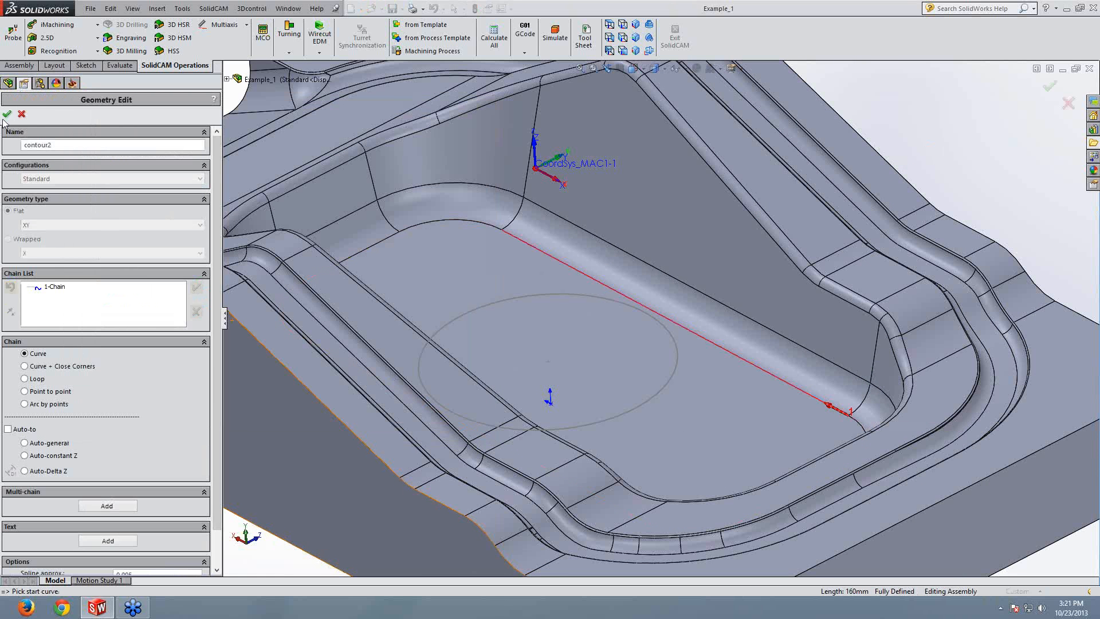
left_click(6, 114)
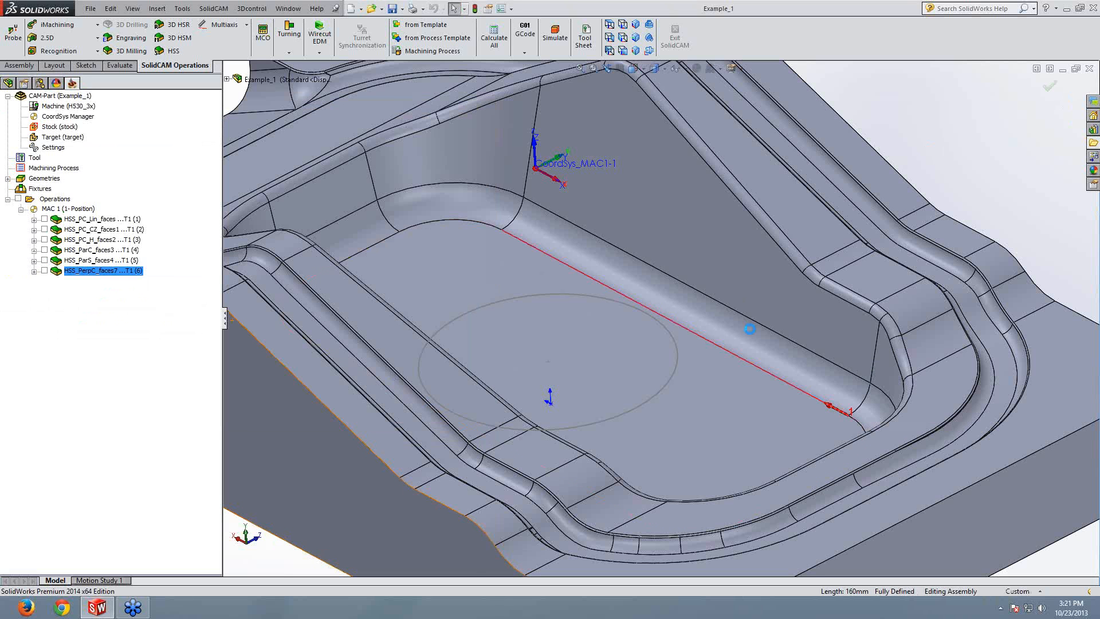
left_click(108, 422)
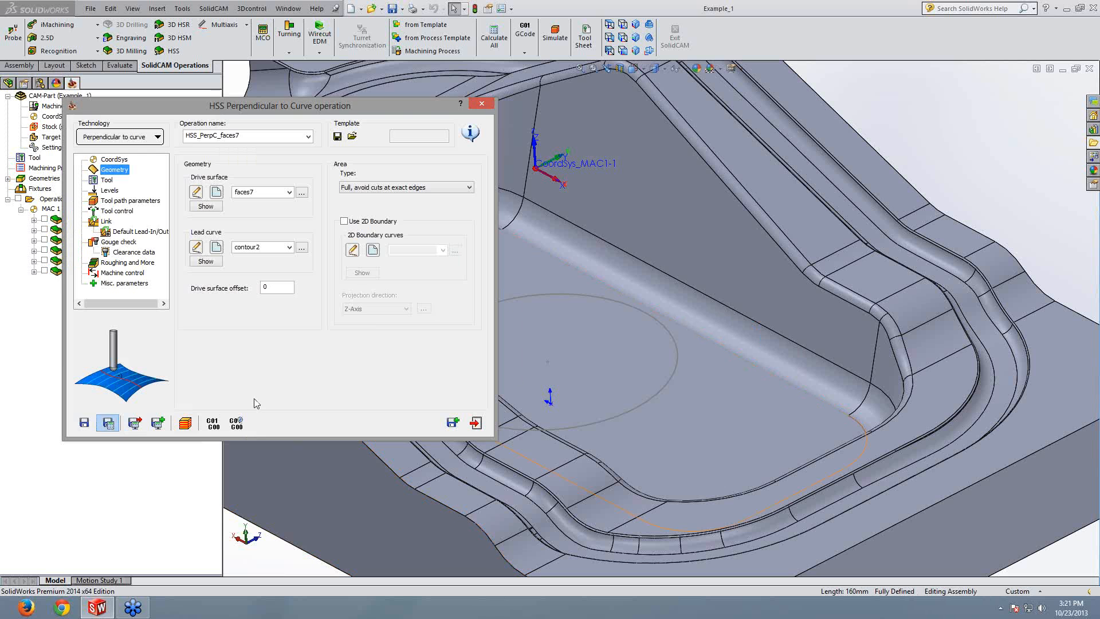
Step: Simulate the toolpath based on the long lead curve, examine the short passes across the fillet, and exit the simulation
left_click(191, 427)
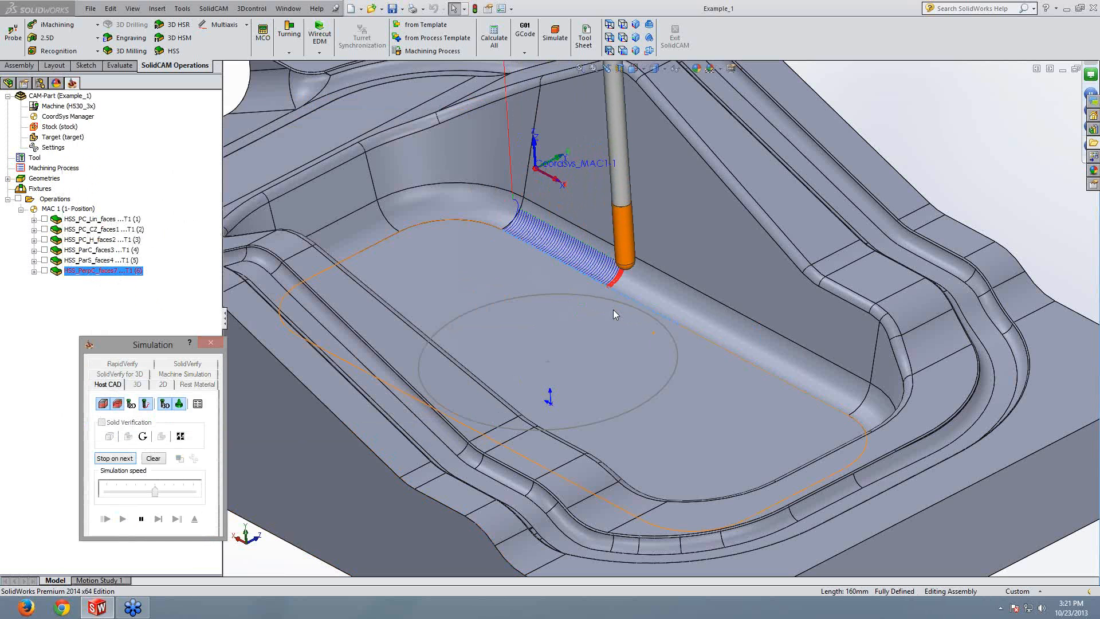
middle_click_drag(613, 313, 618, 312)
scroll(619, 309, "down", 3)
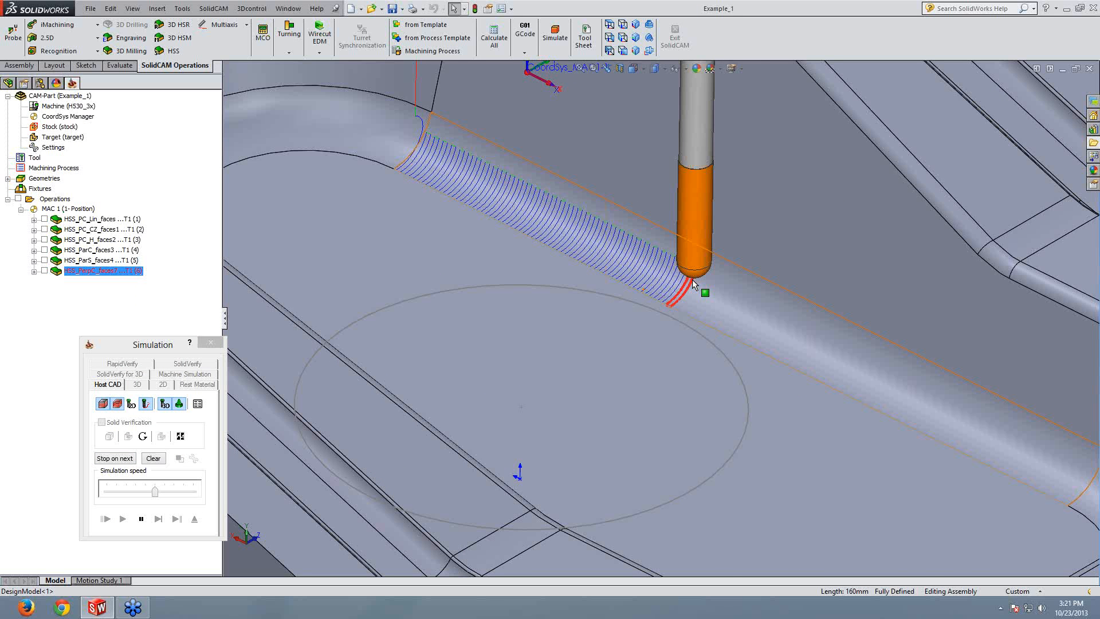
scroll(692, 280, "up", 3)
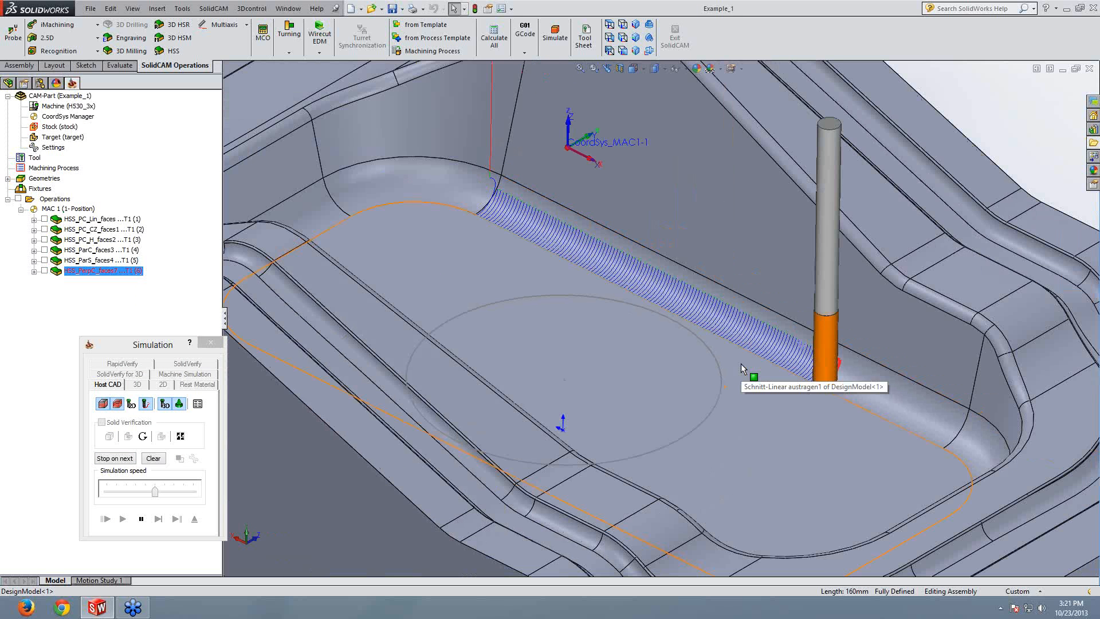
left_click(194, 519)
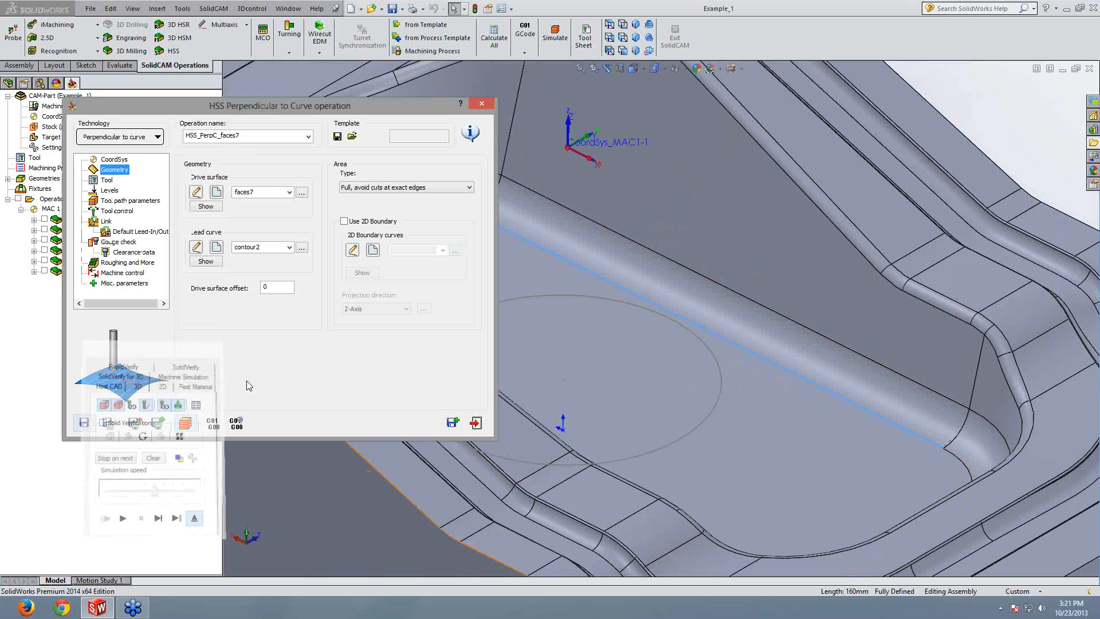
Step: Enable Extend/Trim with start and end values of 5, recalculate the operation, and examine the lengthened cuts on the fillet
left_click(125, 201)
left_click(265, 164)
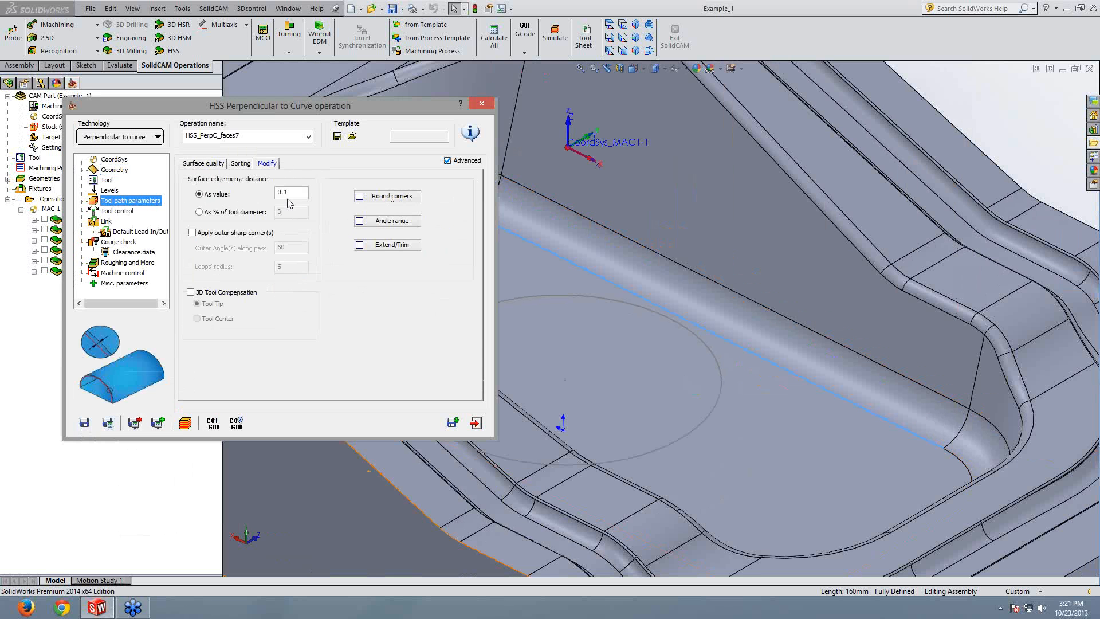
left_click(387, 247)
left_click(198, 143)
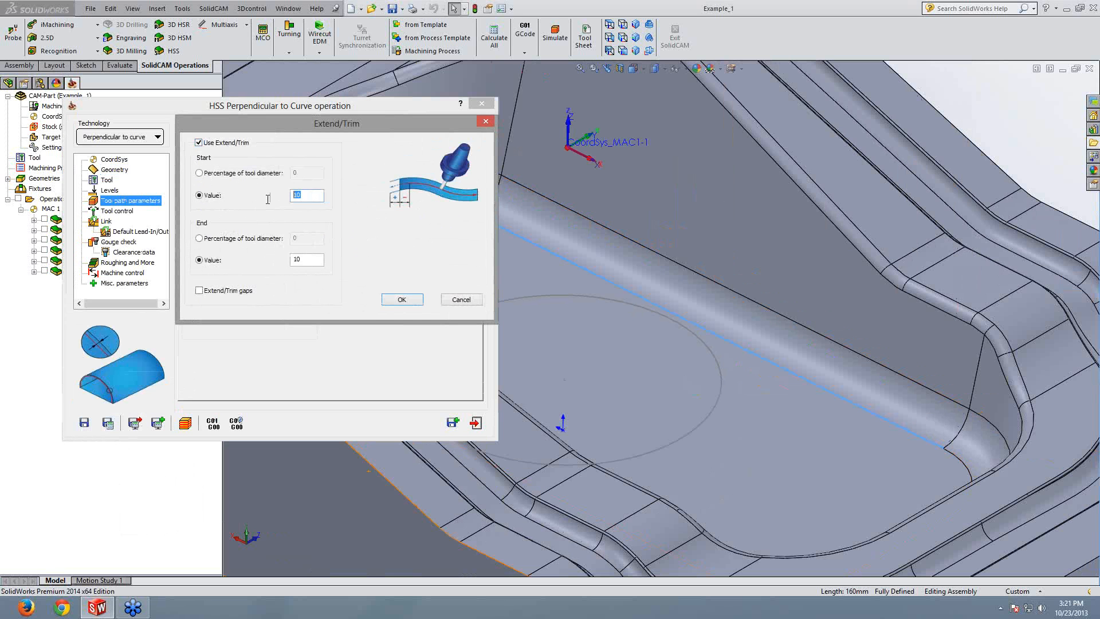
type("5")
left_click(294, 260)
double_click(295, 259)
type("5")
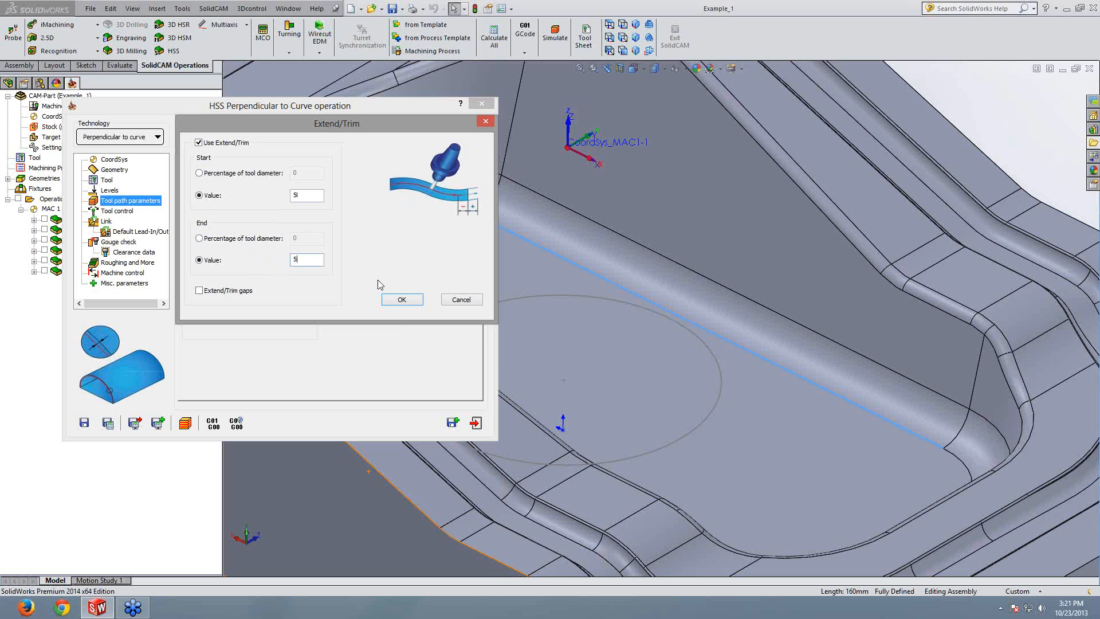
left_click(402, 300)
left_click(107, 423)
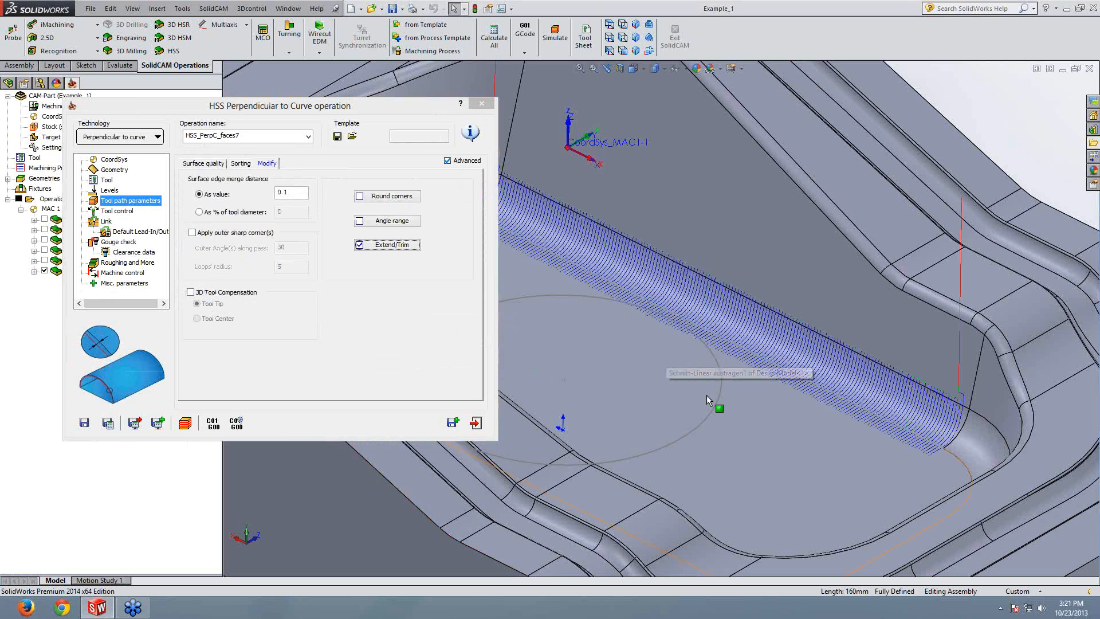
middle_click_drag(707, 394, 671, 410, "ctrl")
scroll(732, 439, "up", 3)
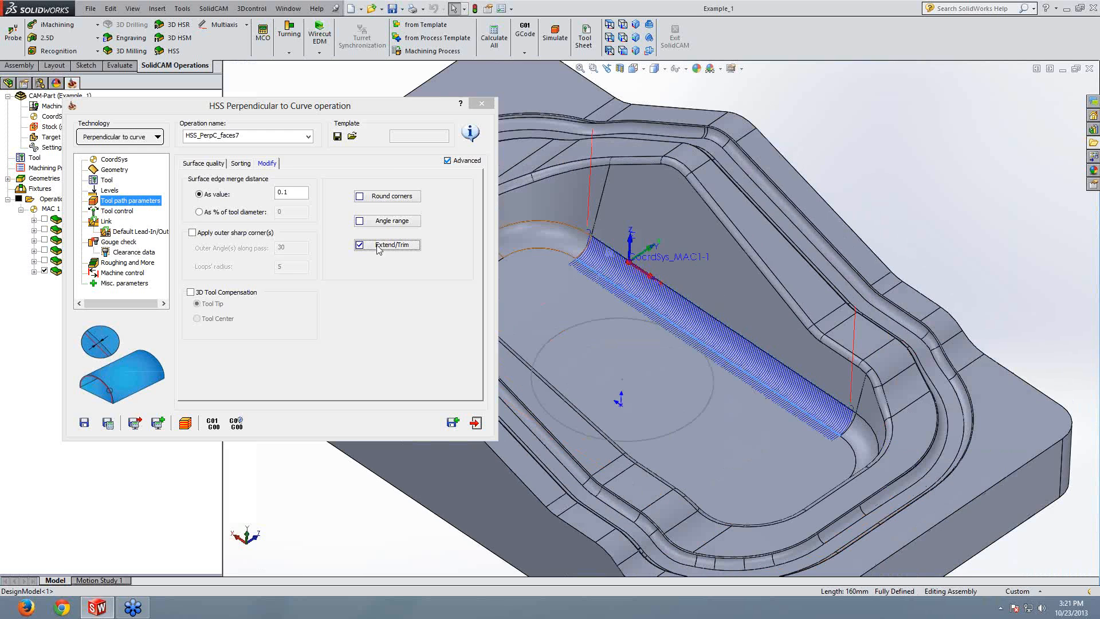
Step: Disable Extend/Trim for the Perpendicular to Curve operation and save it
left_click(377, 247)
left_click(199, 143)
left_click(402, 299)
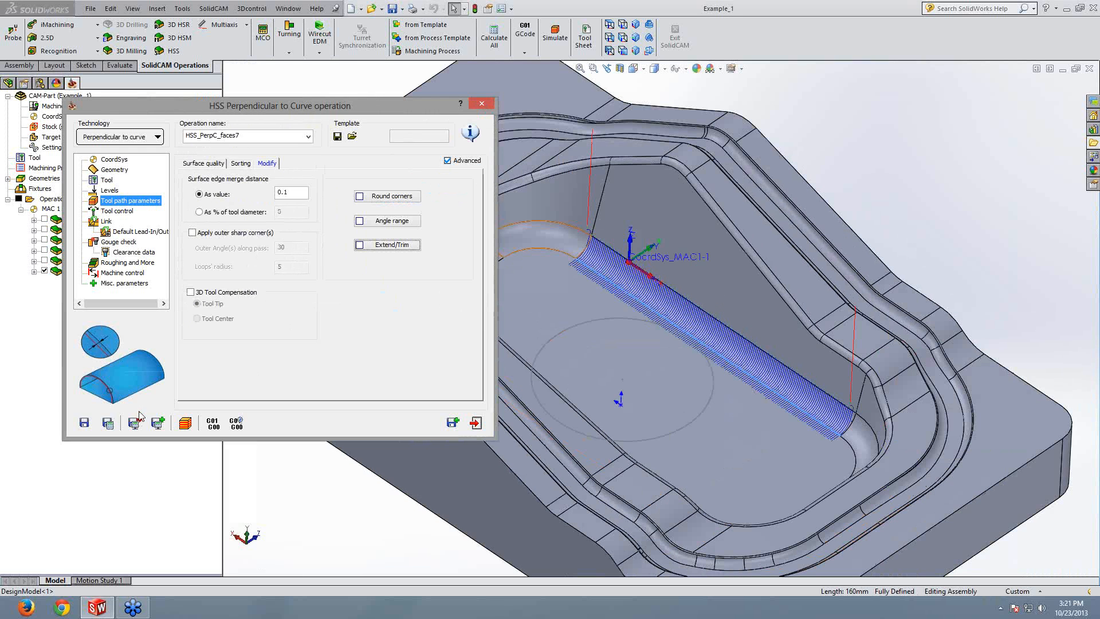
left_click(84, 423)
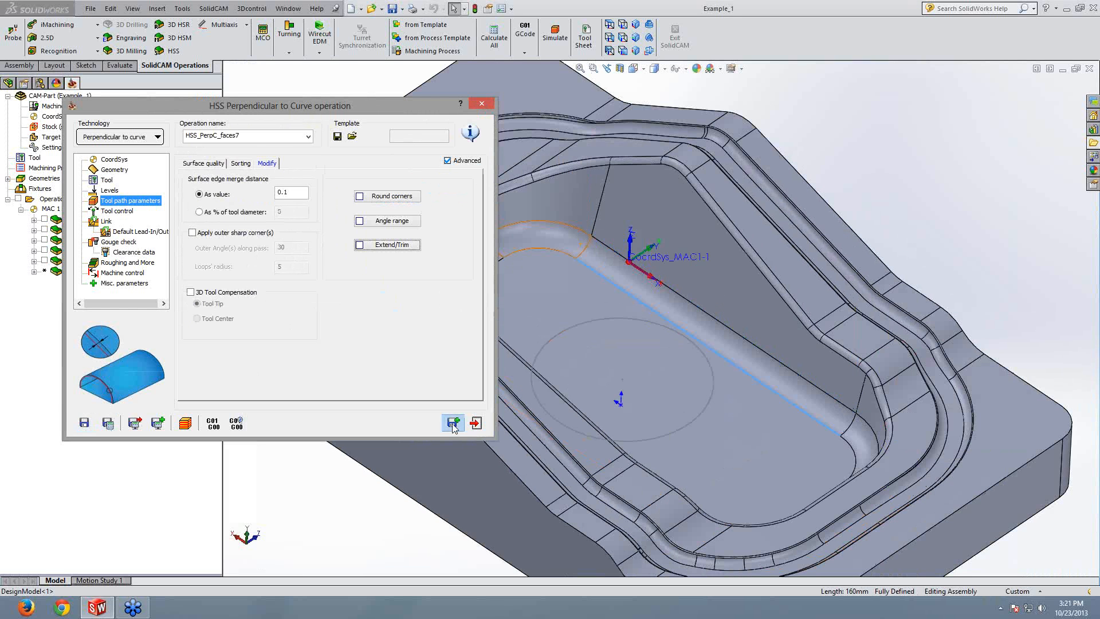
Step: Save and copy the Perpendicular to Curve operation and switch the copy to the Morph between two boundary curves technology
left_click(452, 422)
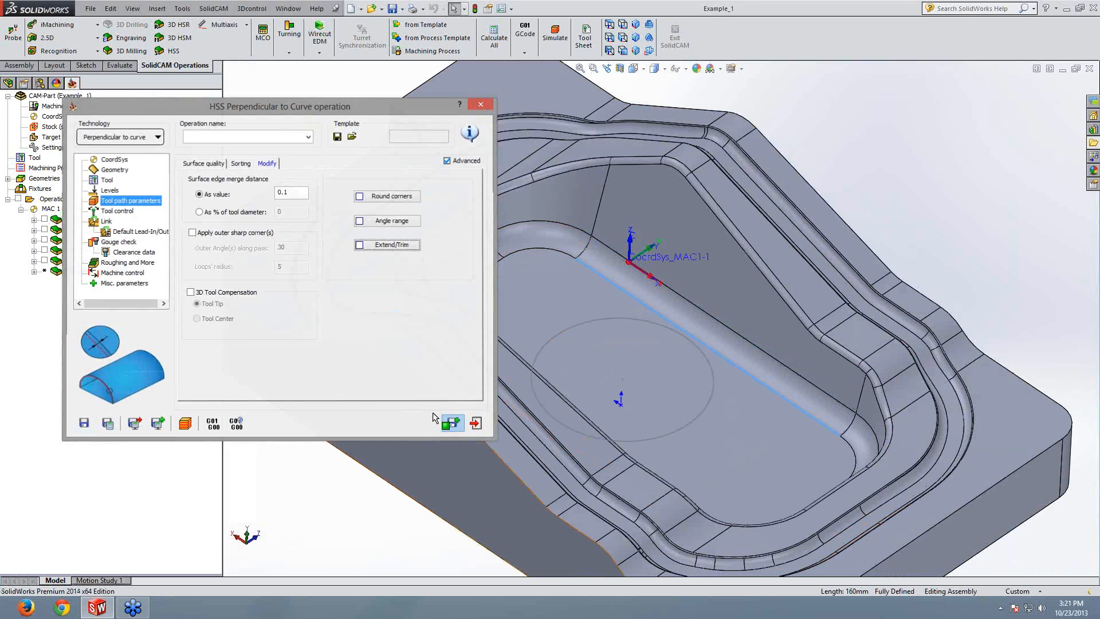
left_click(141, 138)
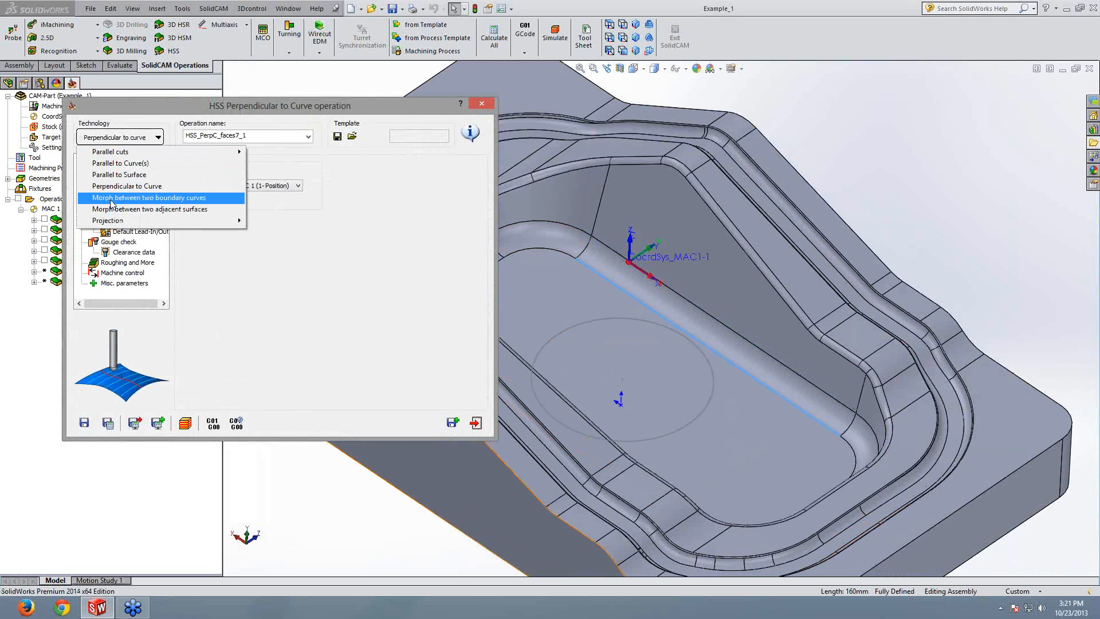
left_click(166, 200)
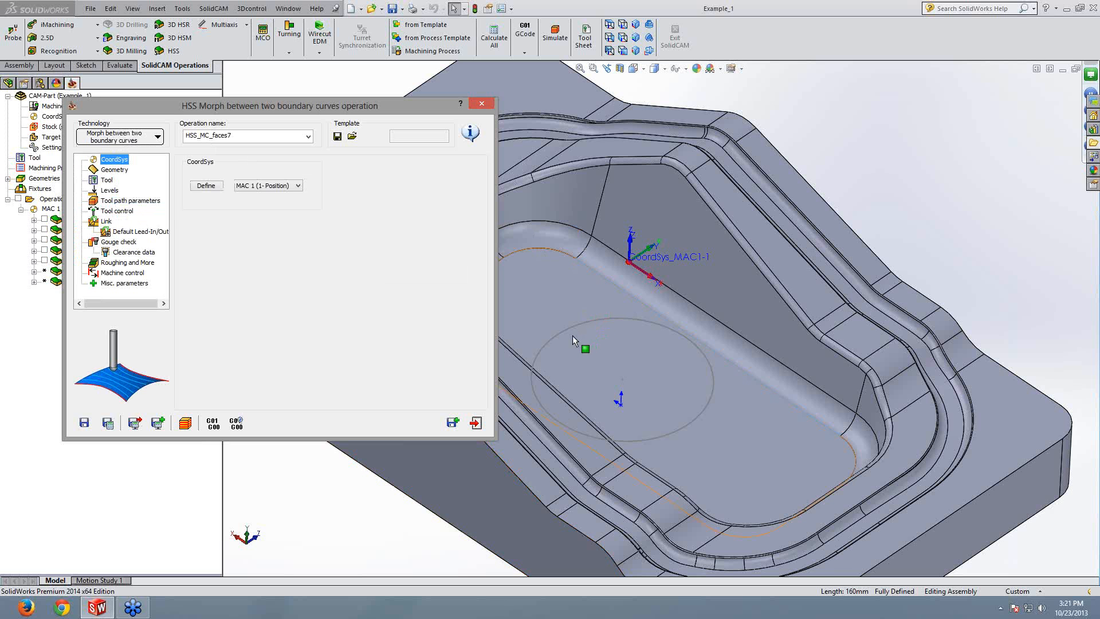
Step: Define the drive surface faces8 from the flat wall face and the adjoining curved corner face of the pocket
middle_click_drag(573, 335, 747, 296)
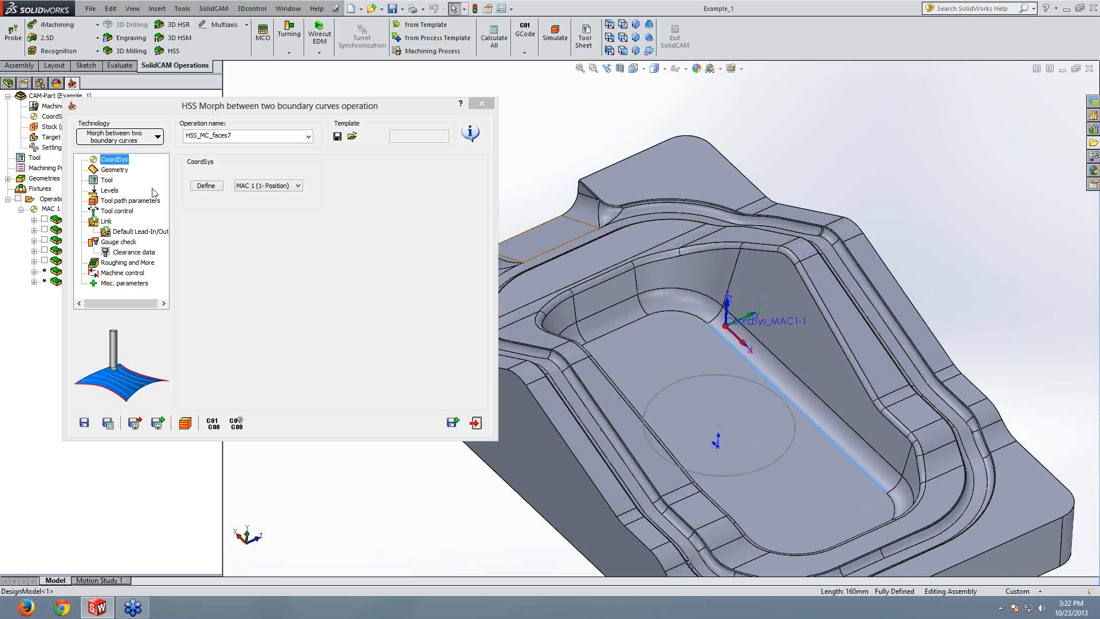
left_click(117, 170)
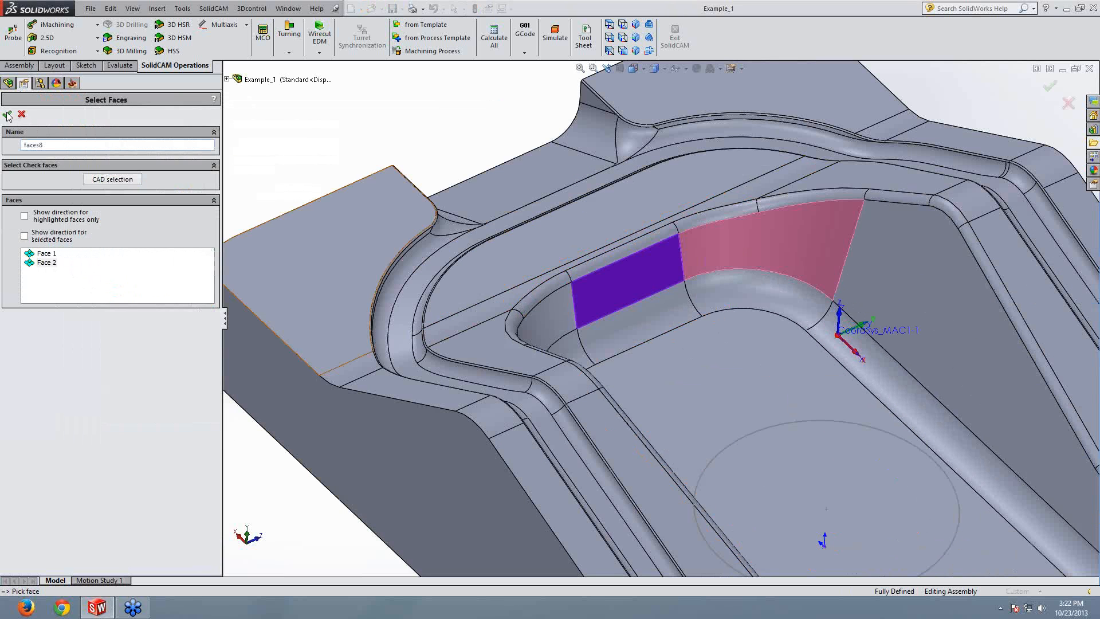
left_click(7, 115)
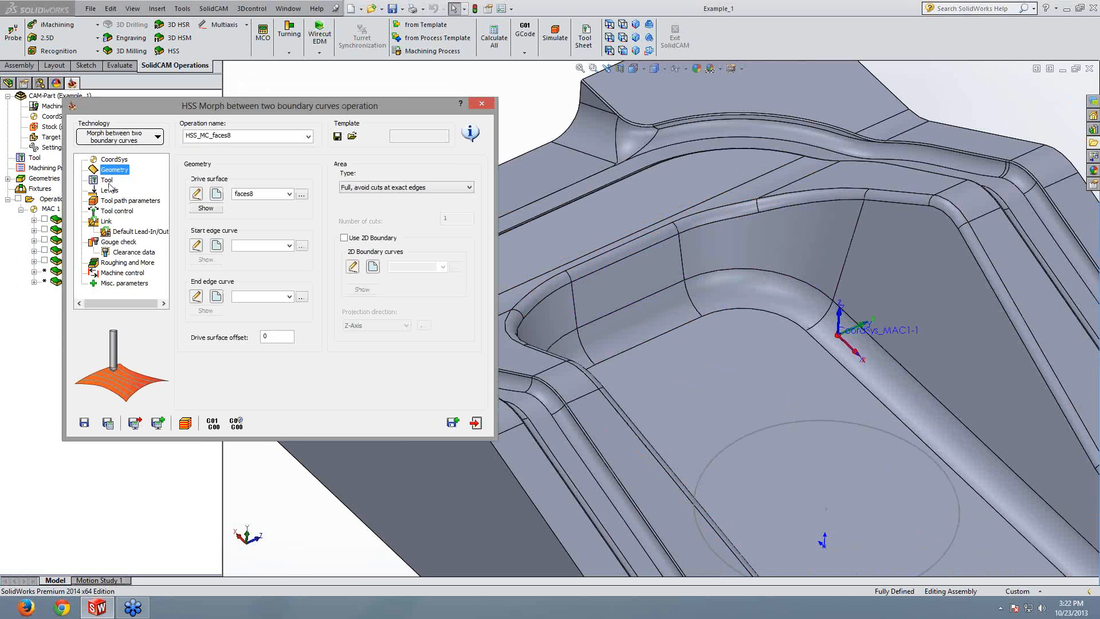
Step: Define the start edge curve contour3 as a chain along the upper edges of the pocket's curved corner wall and adjoining flat wall
left_click(220, 245)
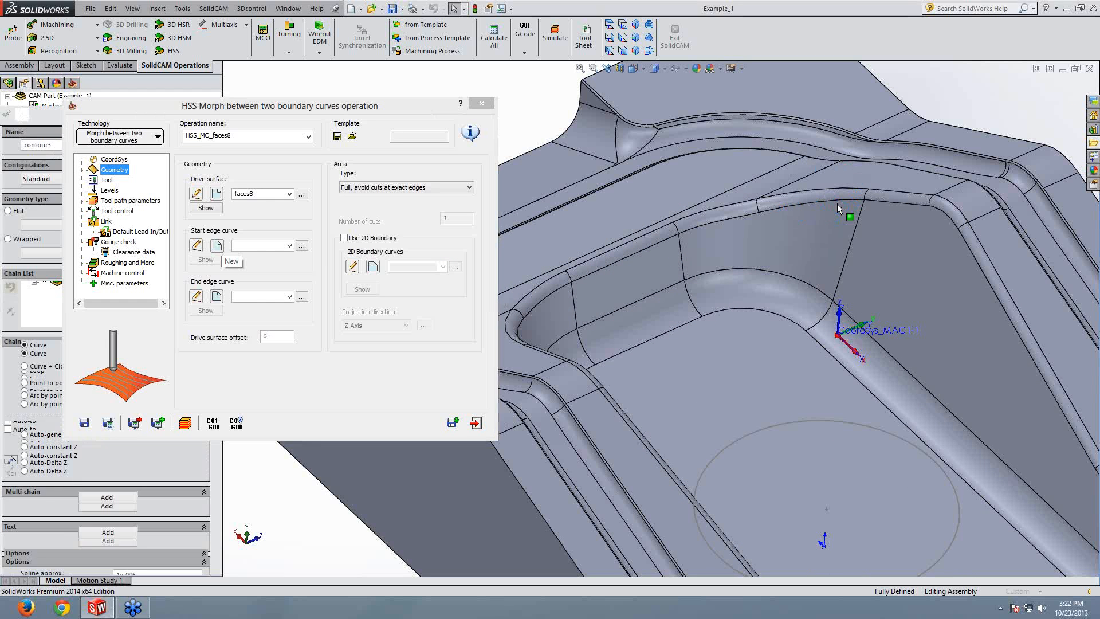
left_click(746, 216)
left_click(669, 239)
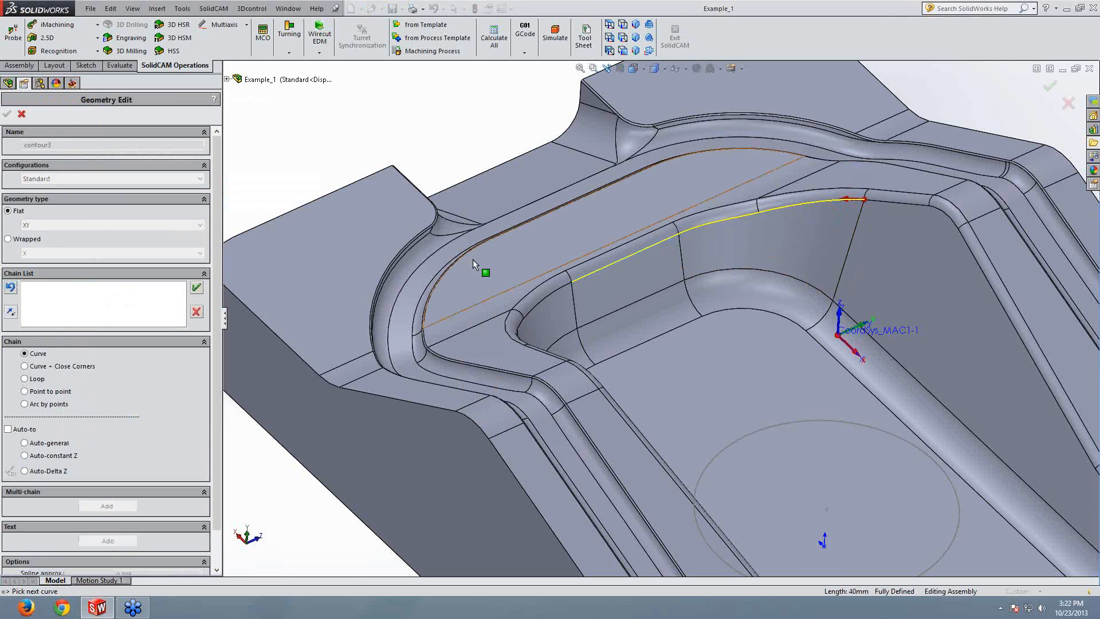
left_click(197, 287)
left_click(7, 113)
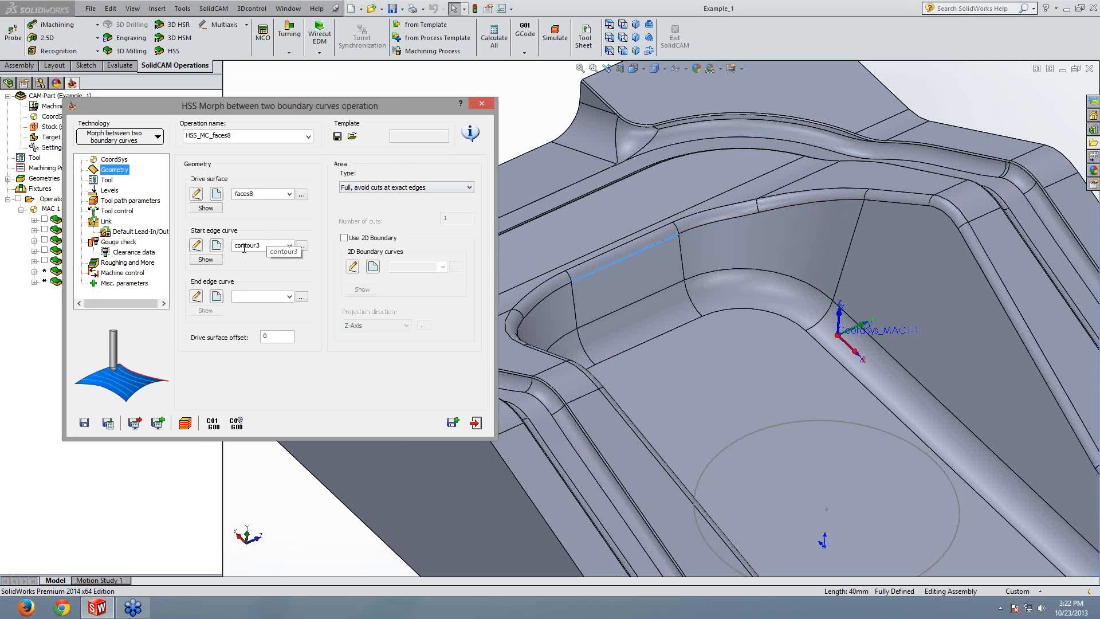
Step: Define the end edge curve contour4 as a chain along the lower edges of the same curved corner and flat wall faces
left_click(217, 296)
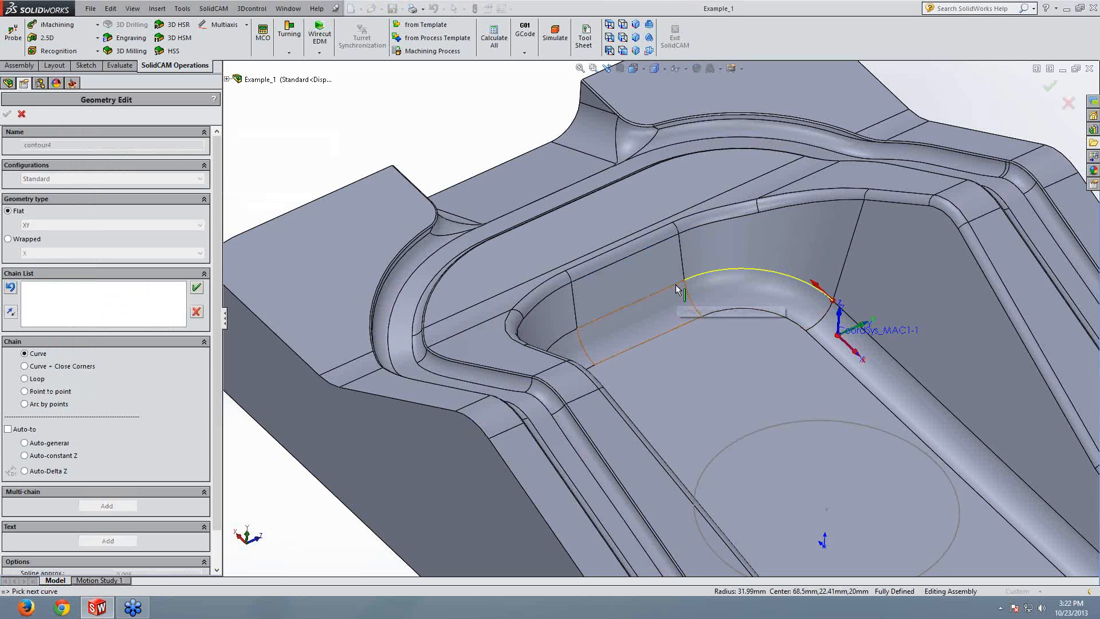
left_click(678, 289)
left_click(196, 287)
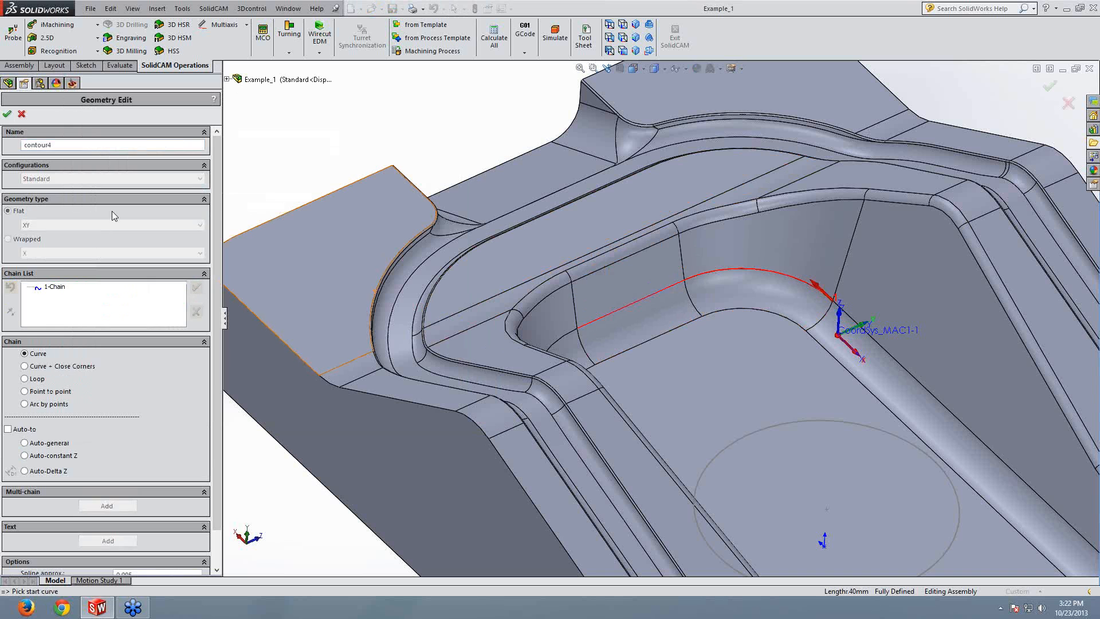
left_click(7, 114)
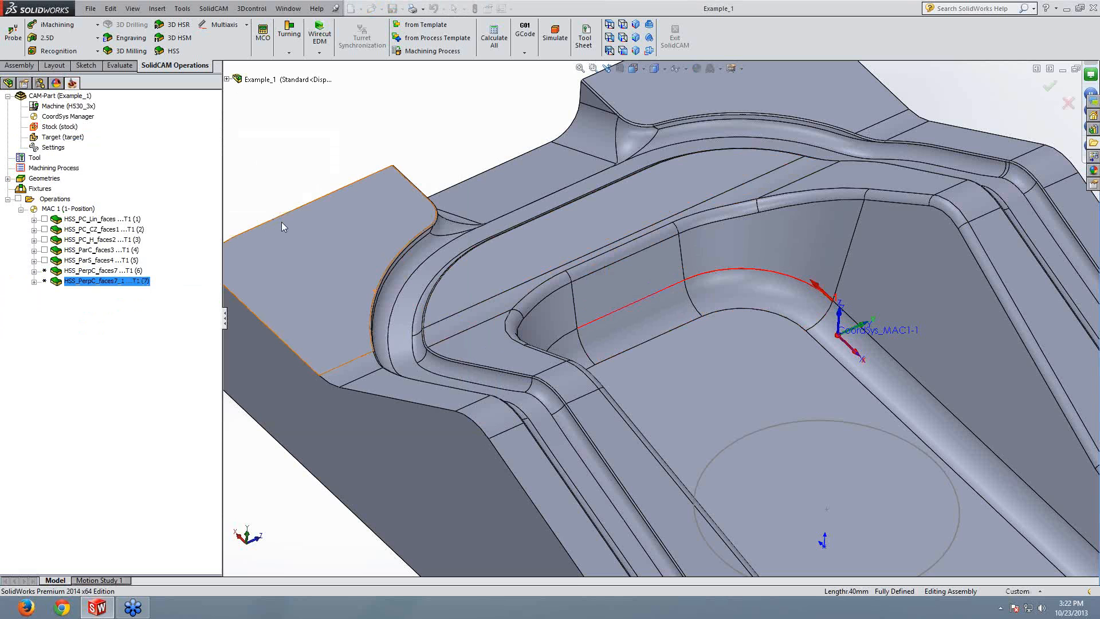
Step: Review the Morph operation's tool path parameters, covering the step over and the sorting options
left_click(106, 180)
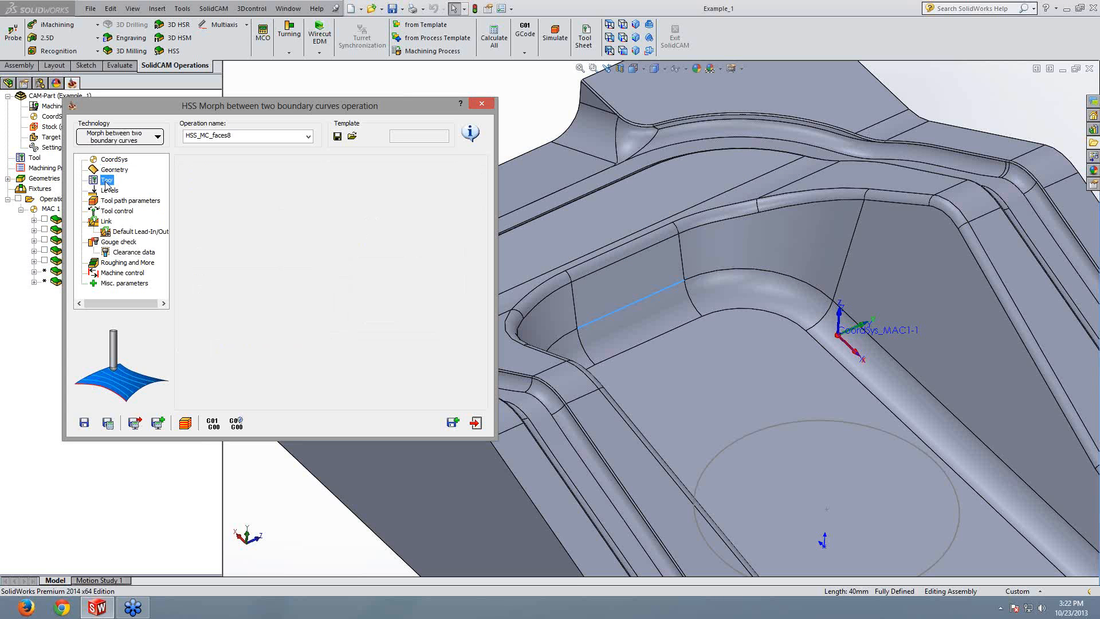
left_click(123, 200)
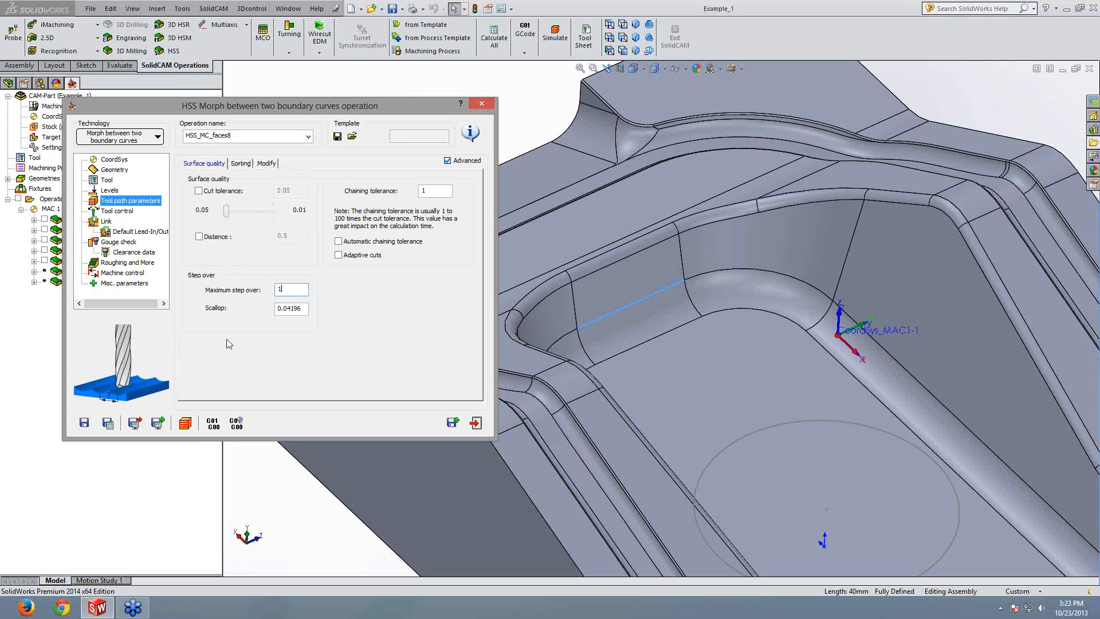
left_click(240, 165)
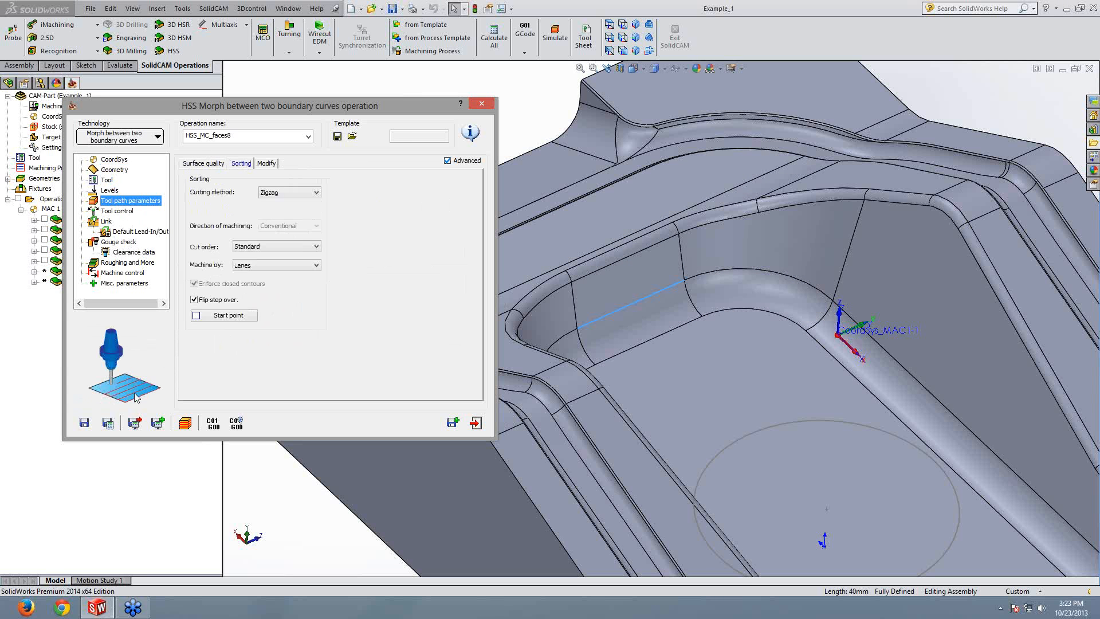
Step: Save and calculate the HSS_MC_faces8 morph operation, and simulate its tool path on the cavity wall
left_click(267, 163)
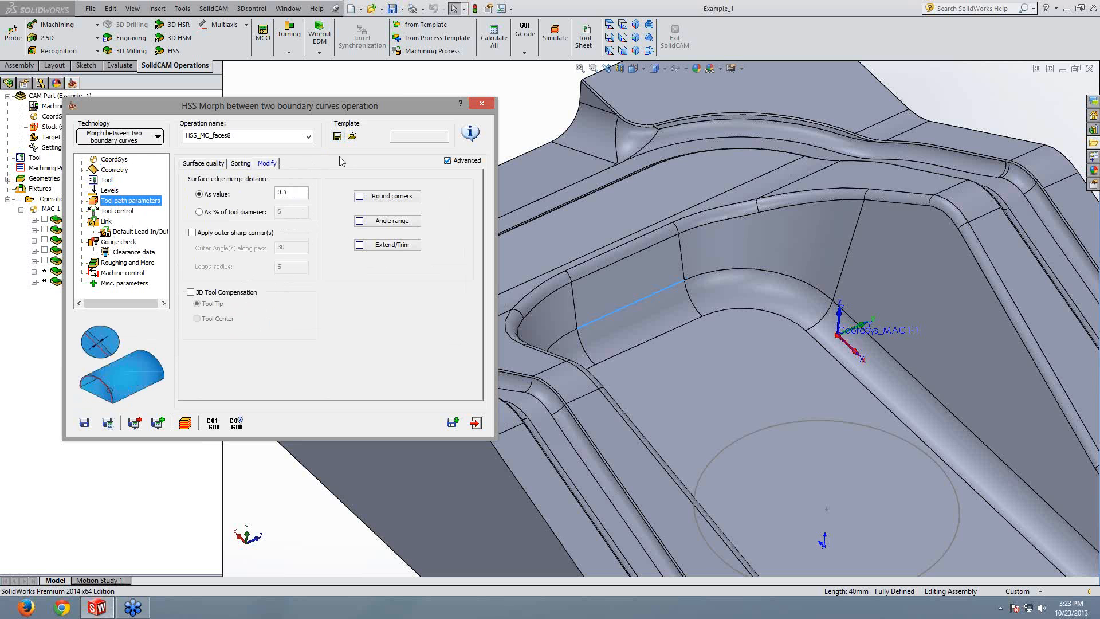
left_click(112, 427)
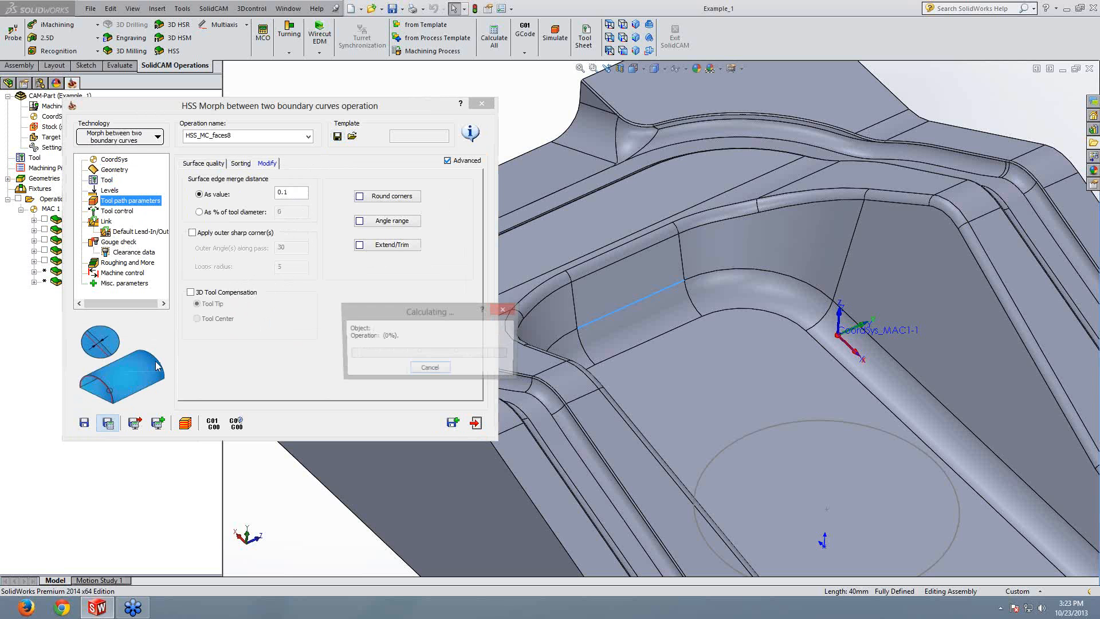
left_click(186, 423)
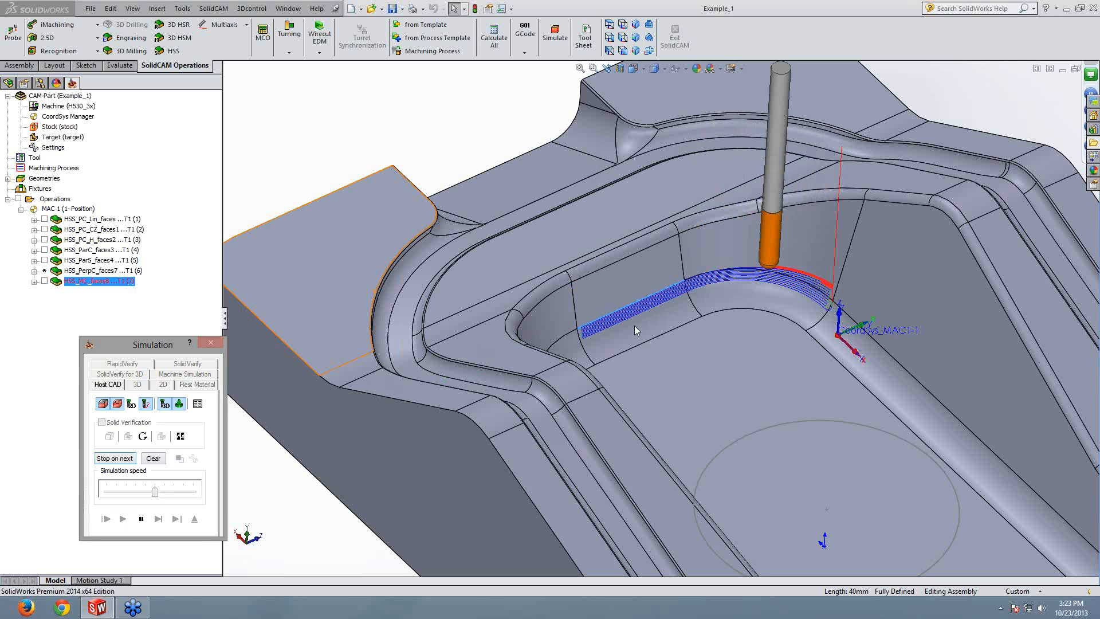
middle_click_drag(635, 326, 638, 318)
scroll(705, 314, "down", 2)
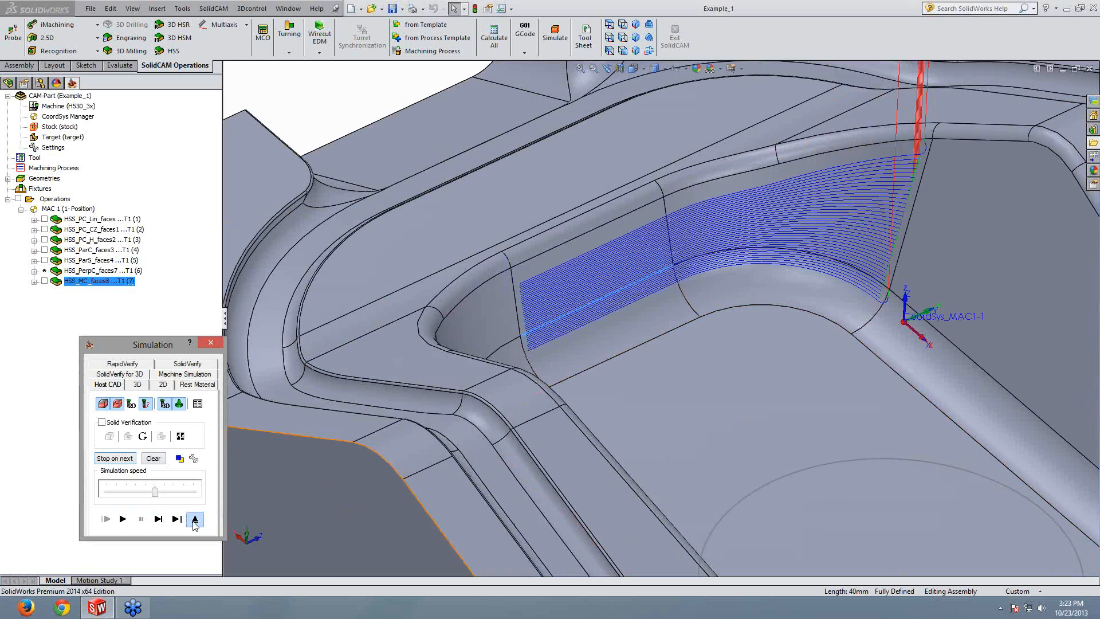
left_click(195, 523)
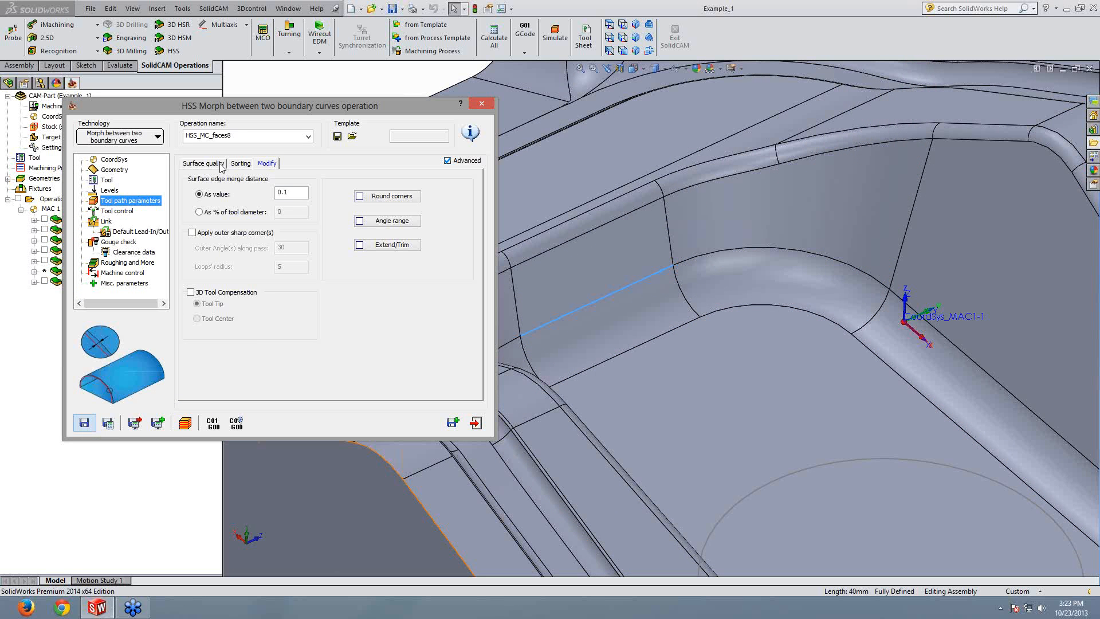
Step: Turn off Flip step over in the sorting parameters, and recalculate and simulate the operation
left_click(204, 163)
left_click(241, 163)
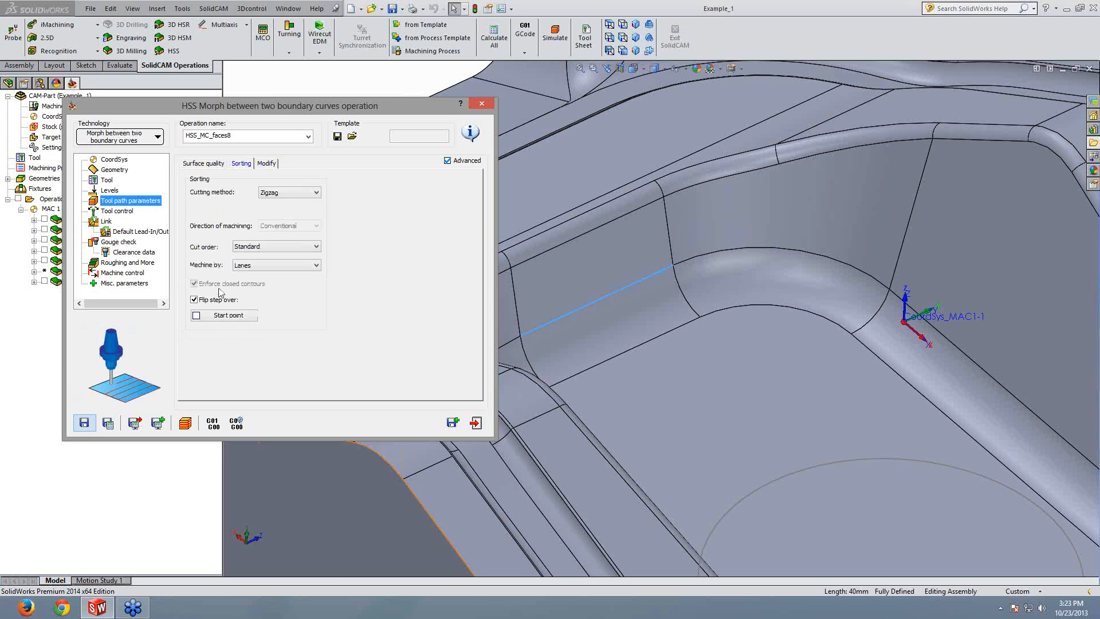
left_click(193, 299)
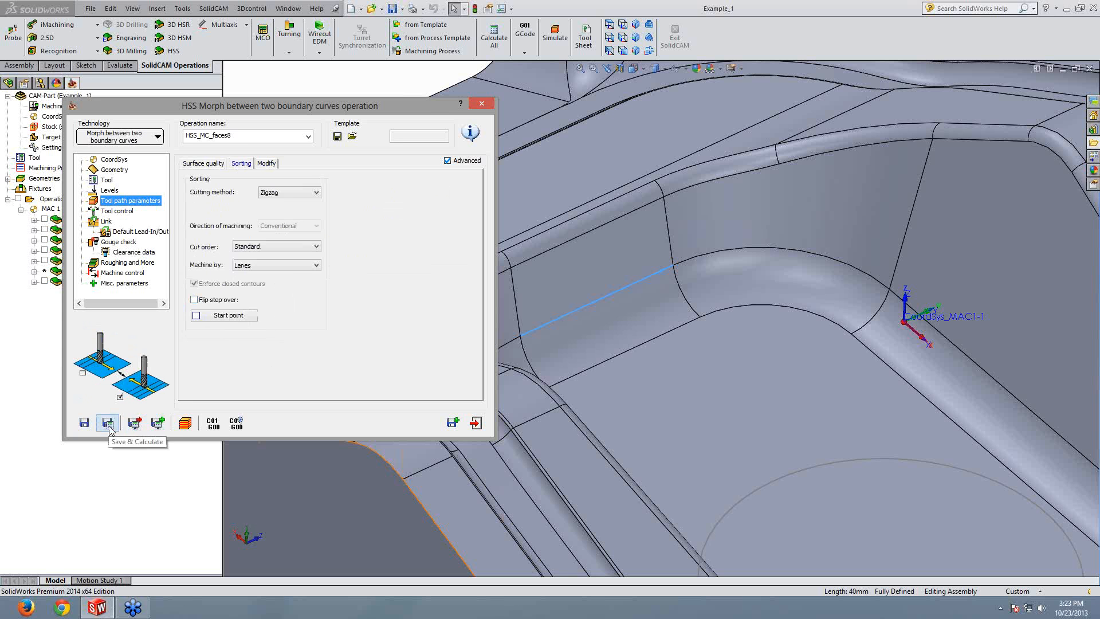
left_click(134, 423)
left_click(185, 422)
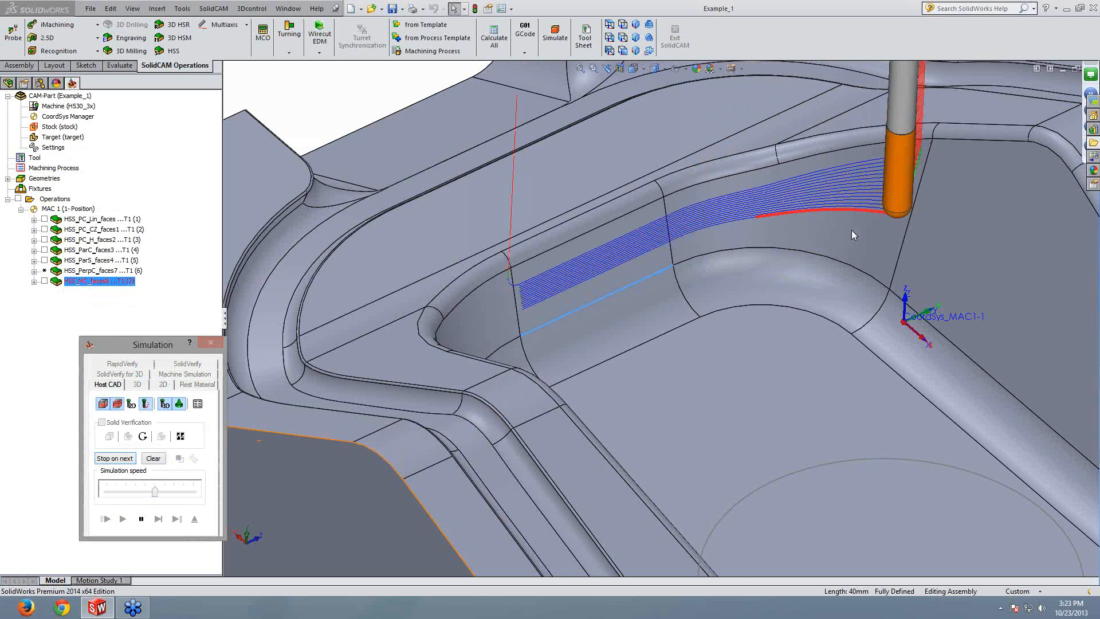
middle_click_drag(851, 231, 859, 227)
scroll(877, 182, "down", 2)
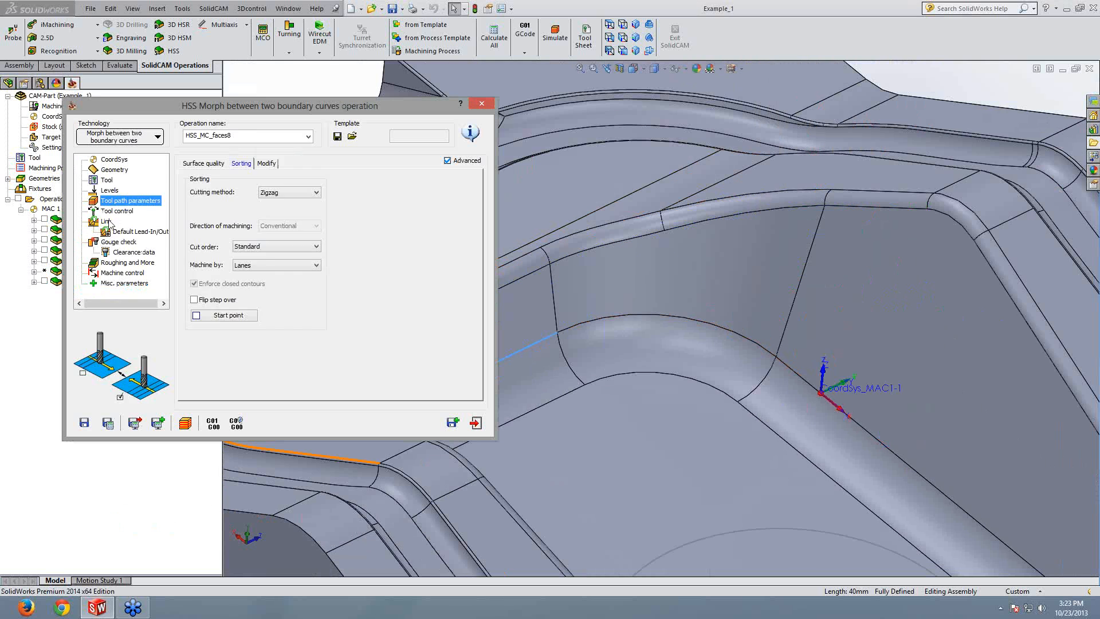
Step: Set the link for large moves between slices to Blend spline
left_click(106, 221)
left_click(248, 164)
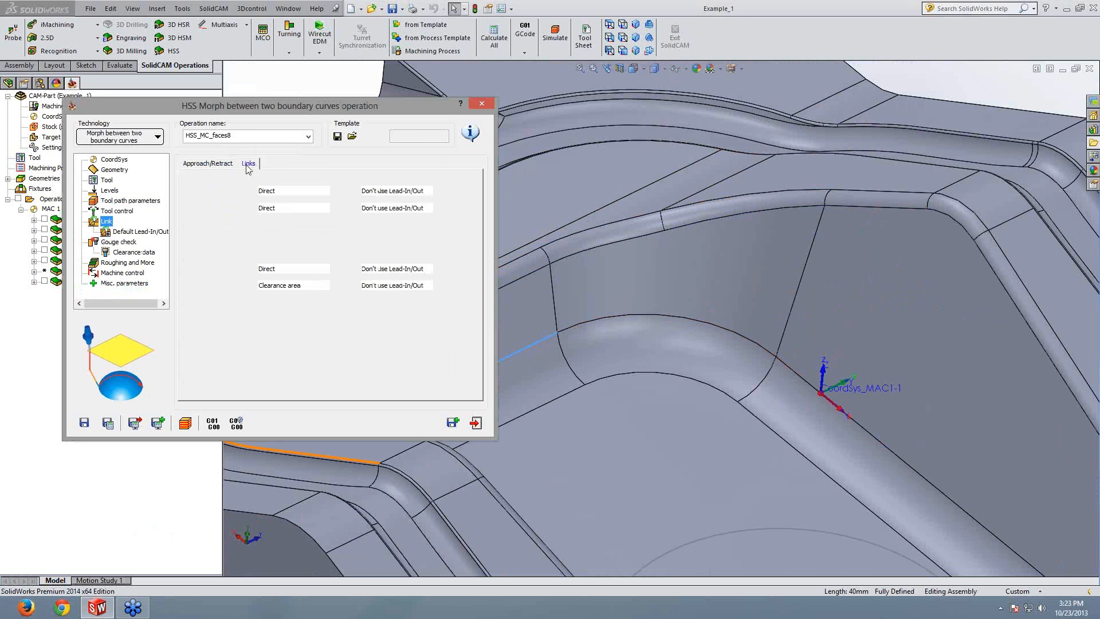
left_click(301, 286)
left_click(284, 329)
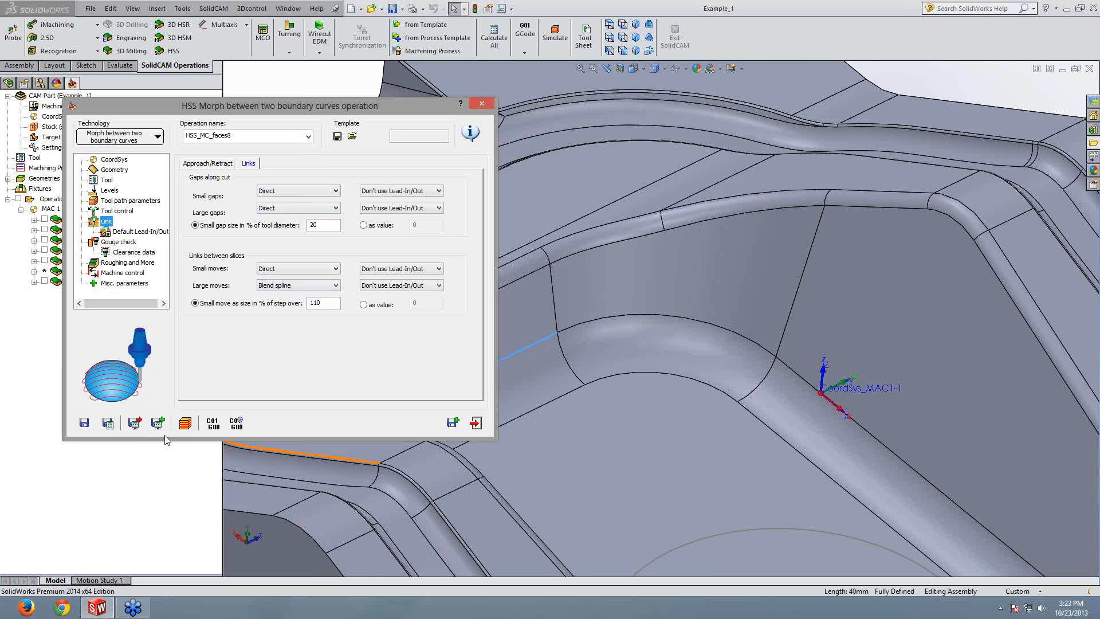
Step: Recalculate the operation with the blend spline links and simulate the tool path, inspecting the connections between slices
left_click(108, 422)
left_click(458, 317)
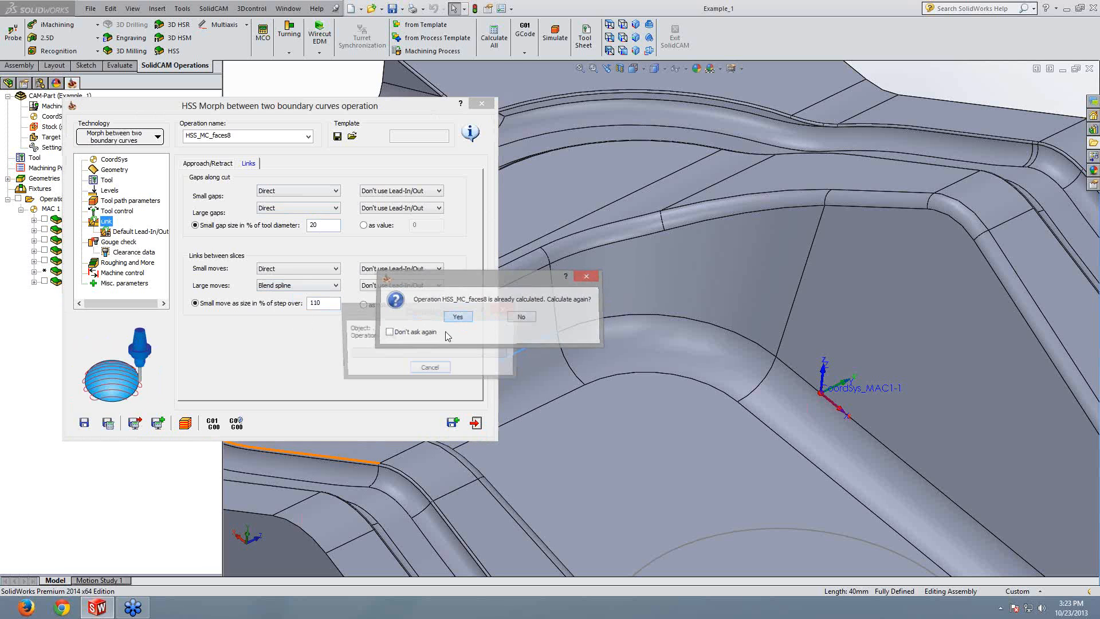
left_click(185, 423)
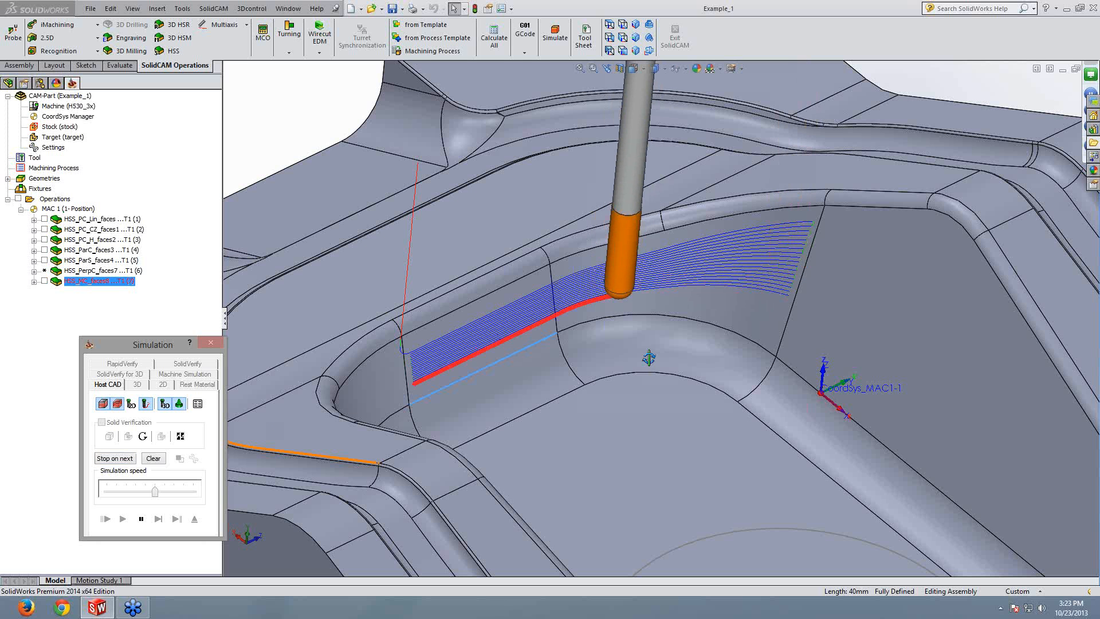
middle_click_drag(649, 358, 612, 340)
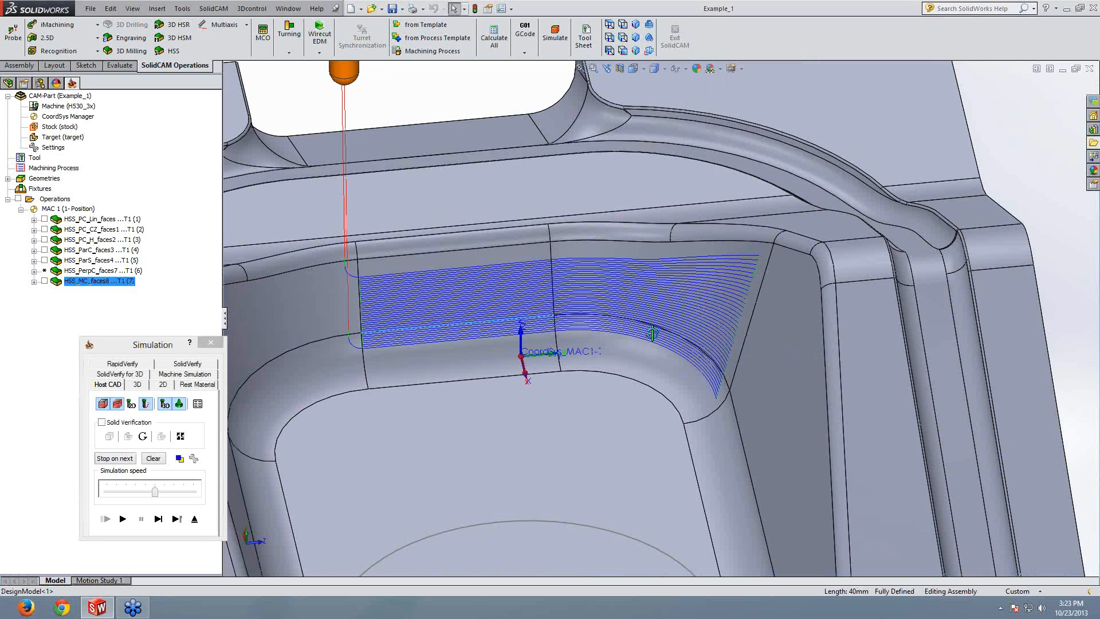
middle_click_drag(653, 333, 412, 322)
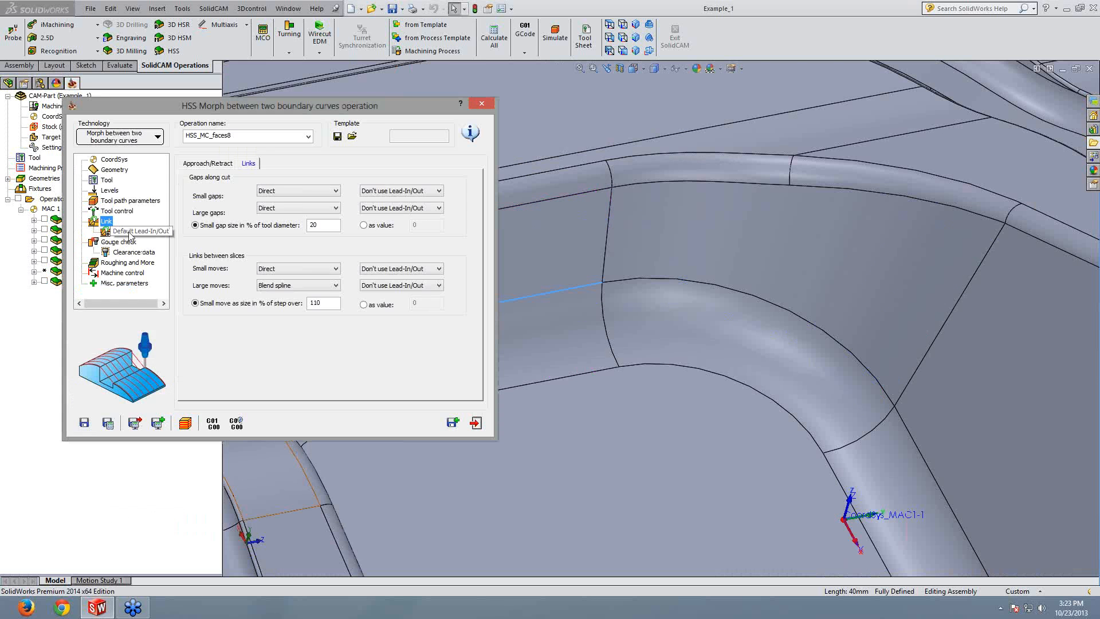
Step: Change the default lead-in type to Tangential arc, keeping the lead-out the same as the lead-in
left_click(130, 232)
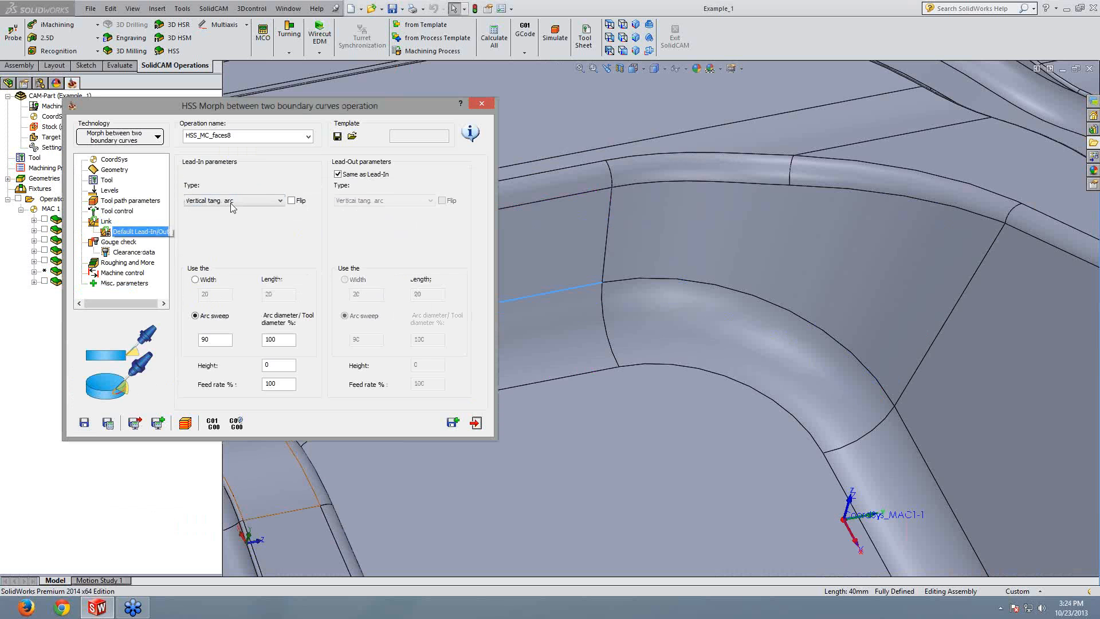
left_click(209, 202)
left_click(208, 216)
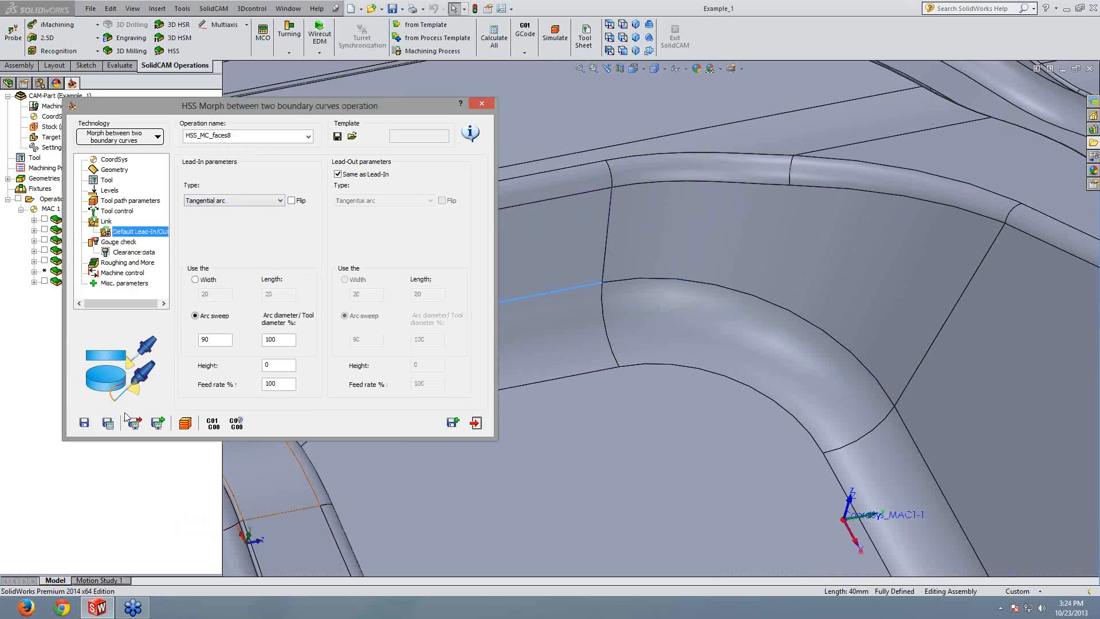
Step: Recalculate the operation with the tangential arc lead-in, simulate and inspect the tool path, and close the operation
left_click(84, 423)
left_click(185, 422)
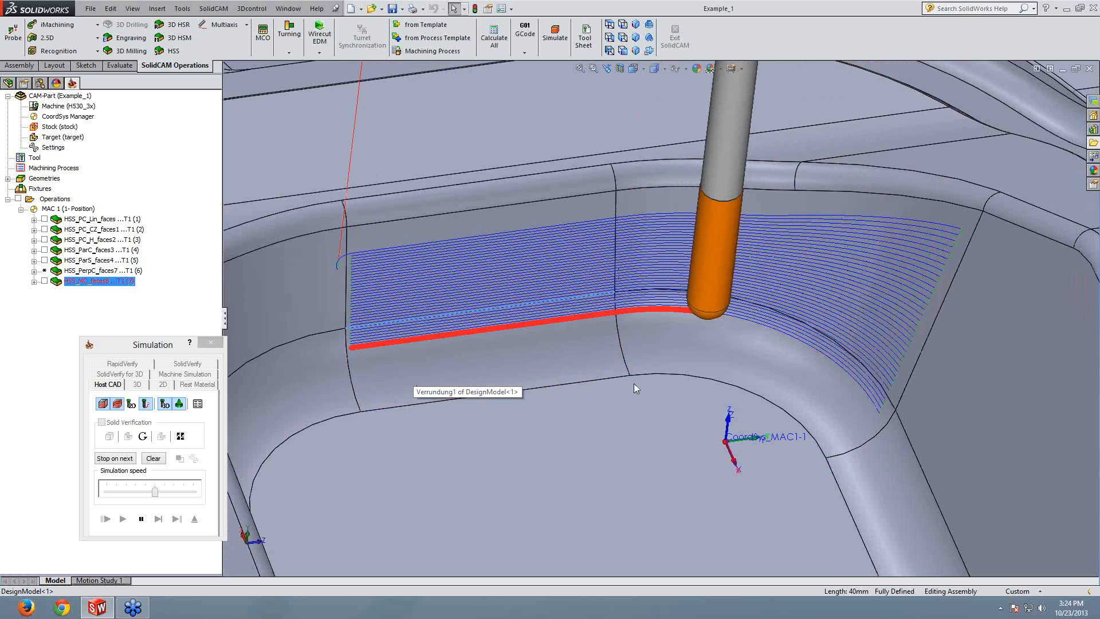
middle_click_drag(634, 383, 308, 262)
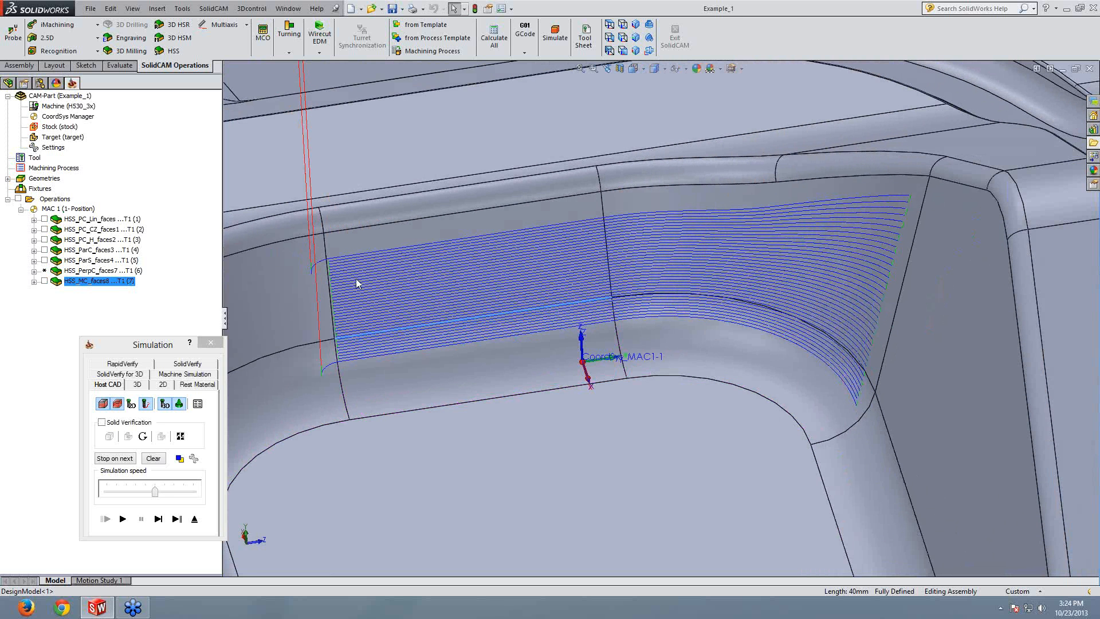
middle_click_drag(440, 290, 765, 341)
scroll(545, 312, "up", 3)
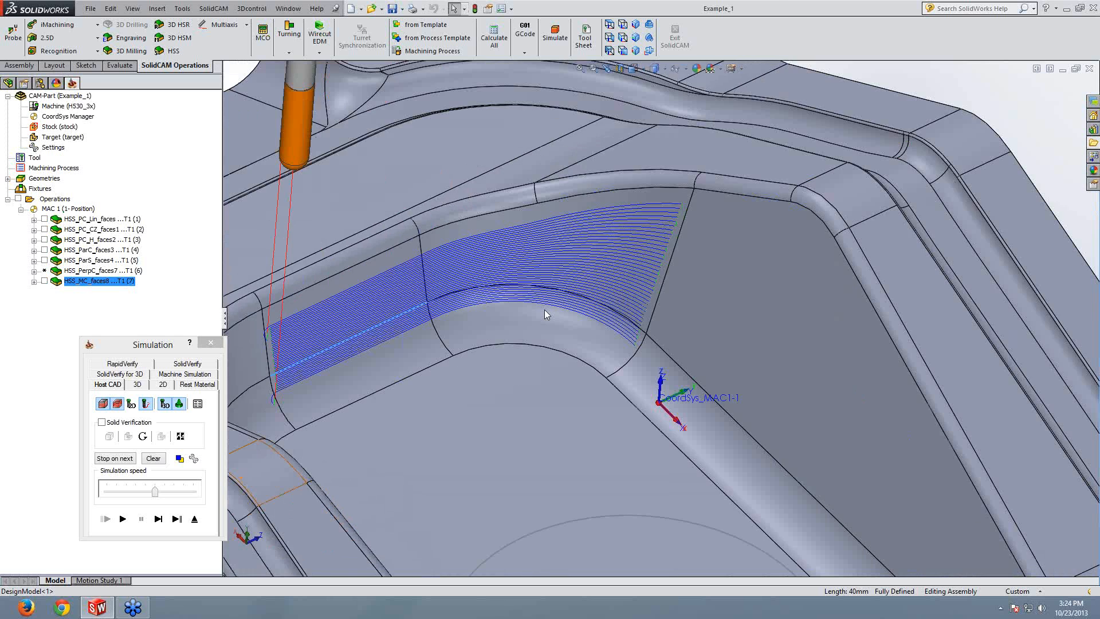
middle_click_drag(545, 312, 631, 287)
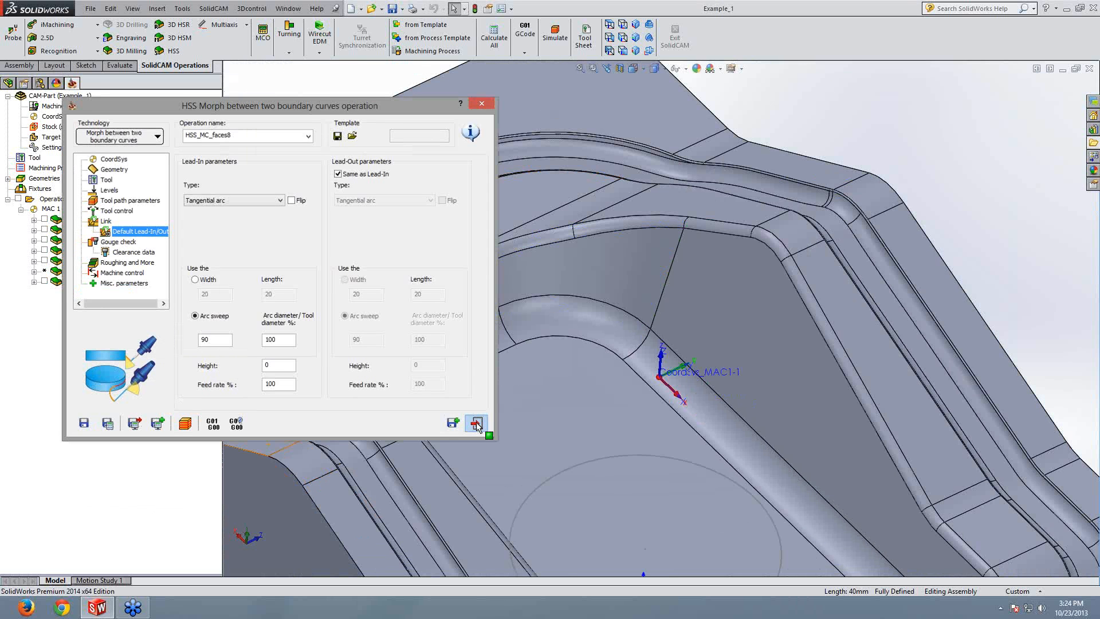
left_click(477, 422)
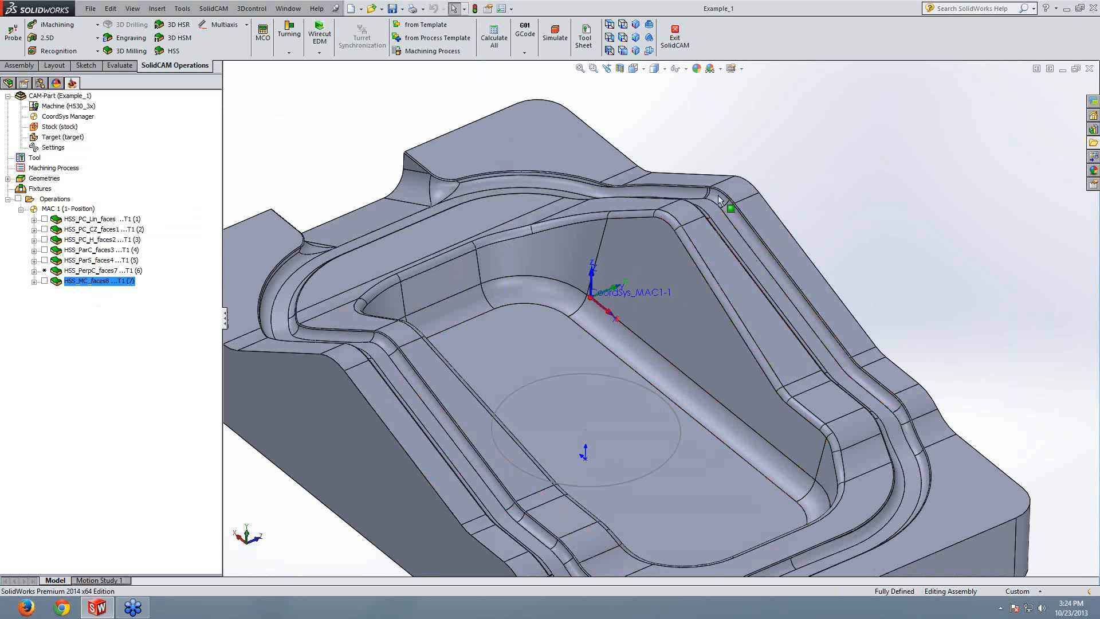
Step: Begin a new drive surface for a morph operation with the four rim fillet faces along the sloping side wall
double_click(109, 285)
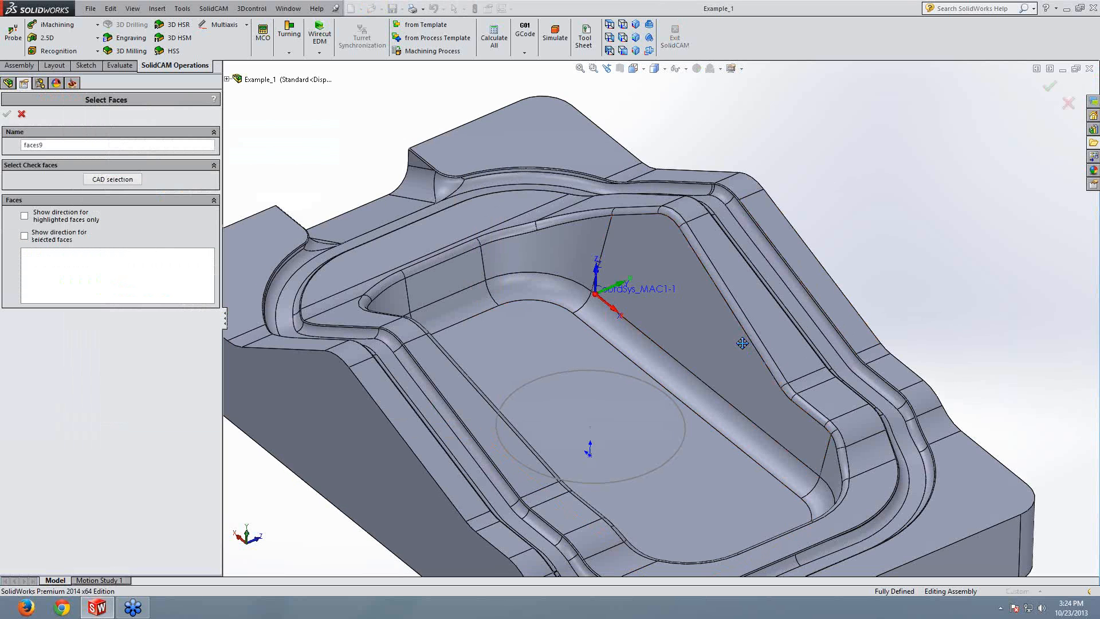
scroll(859, 431, "down", 5)
left_click(859, 434)
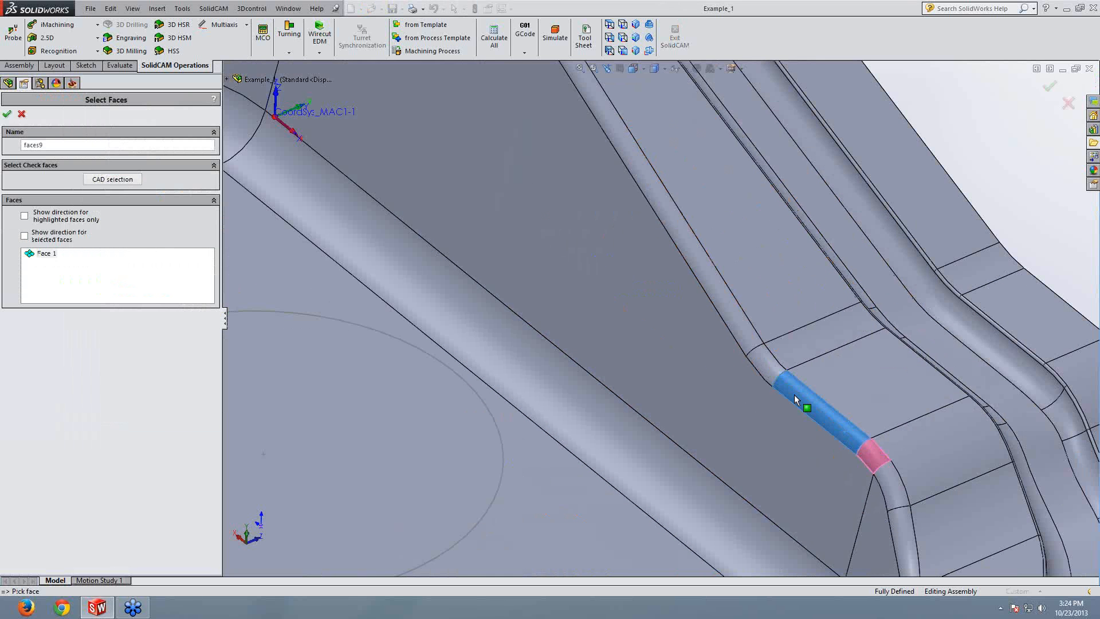
left_click(795, 395)
left_click(760, 358)
left_click(739, 330)
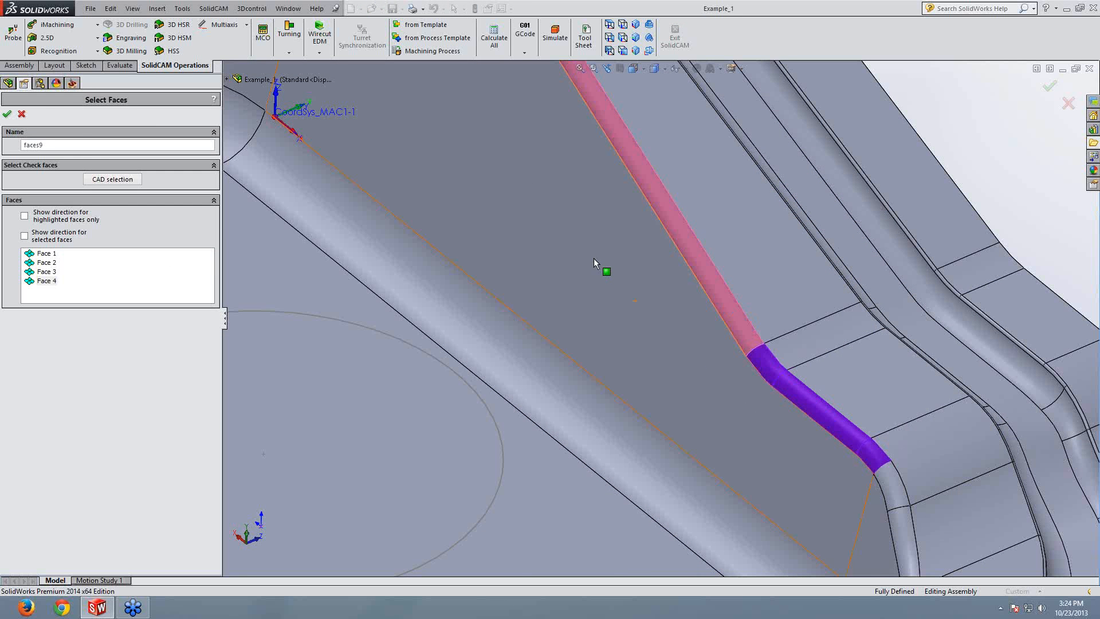
Step: Add the four adjoining rim fillet faces around the corner and along the curved end wall, and accept the drive surface
scroll(593, 258, "up", 4)
left_click(635, 171)
left_click(608, 166)
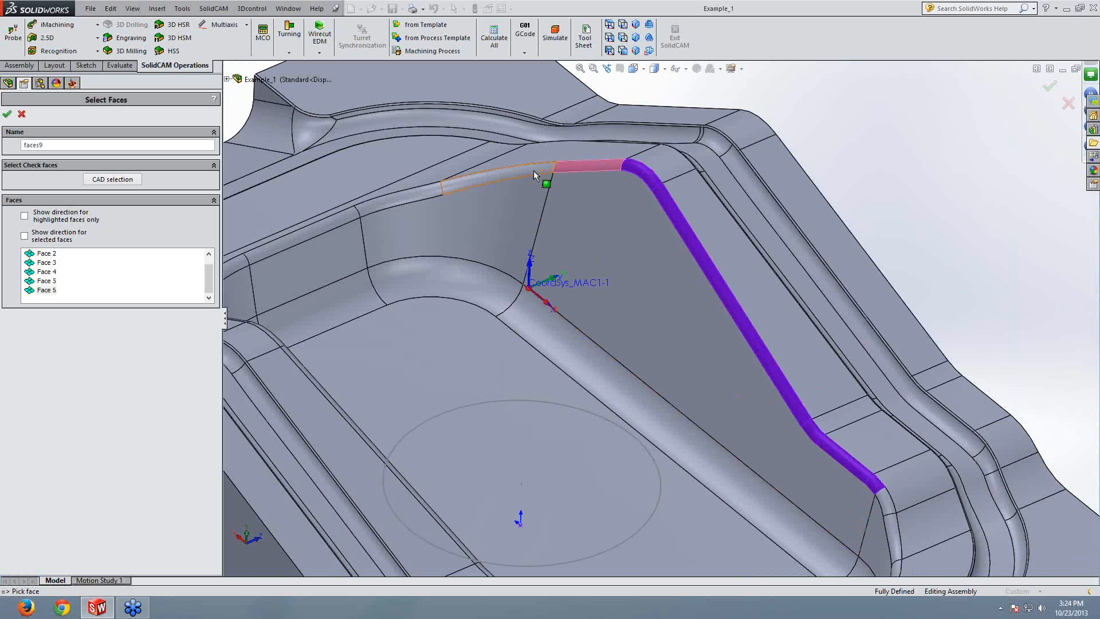
left_click(516, 172)
left_click(419, 193)
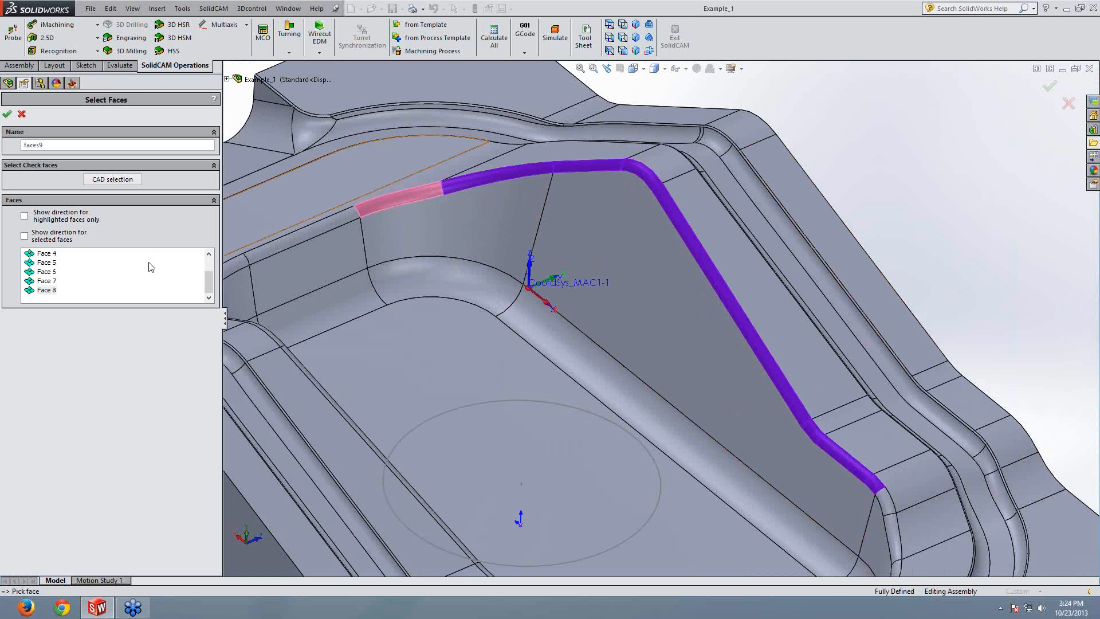
middle_click_drag(715, 375, 727, 331, "ctrl")
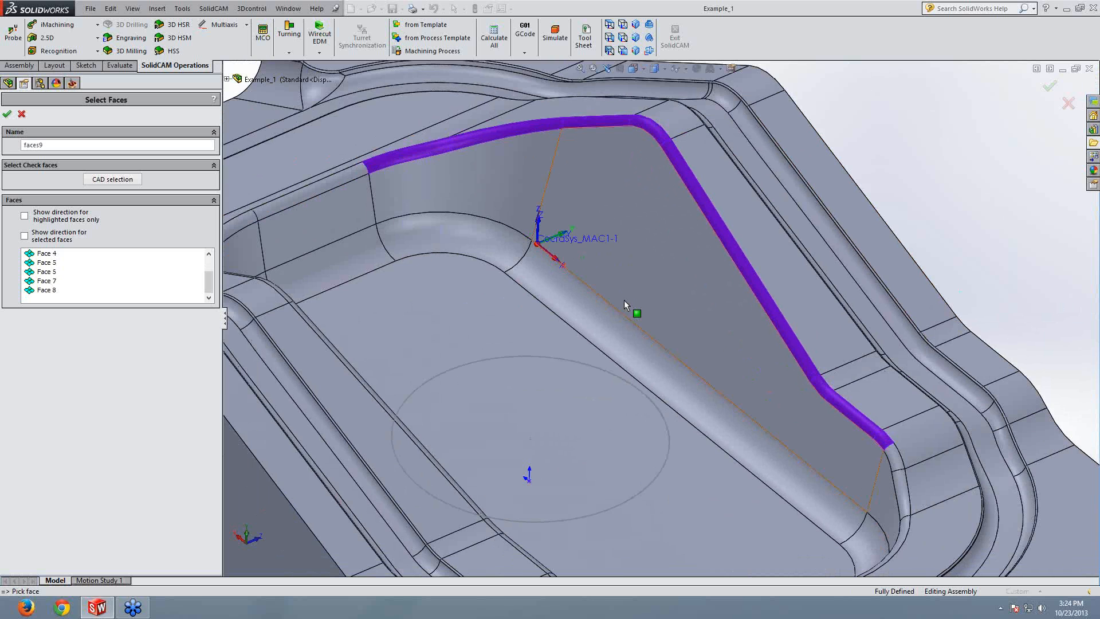
mouse_move(624, 300)
middle_mouse_down()
mouse_move(636, 250)
mouse_move(594, 293)
mouse_move(633, 314)
middle_mouse_up()
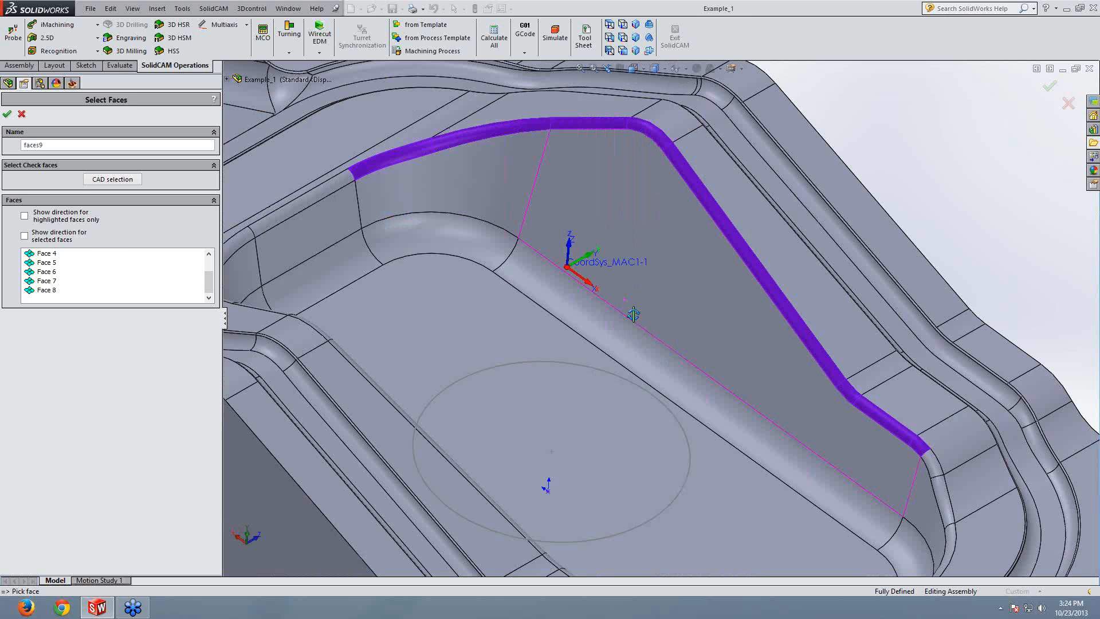
left_click(7, 114)
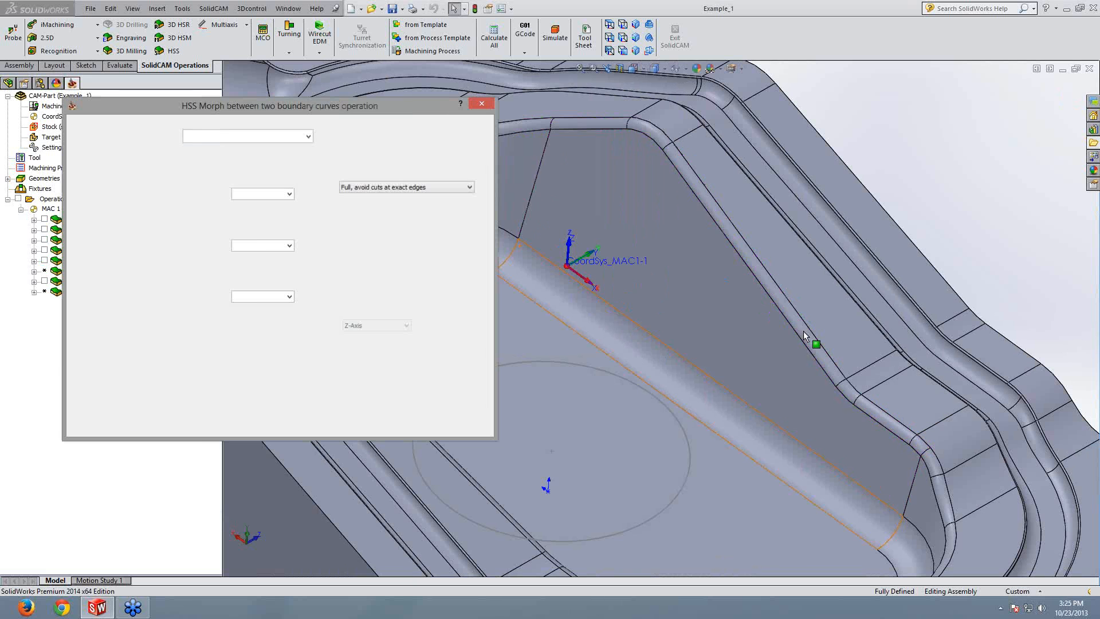
Step: Define the start edge curve as a chain along the upper outer edges of the rim fillets, from the sloping side wall around to the curved end wall
left_click(214, 246)
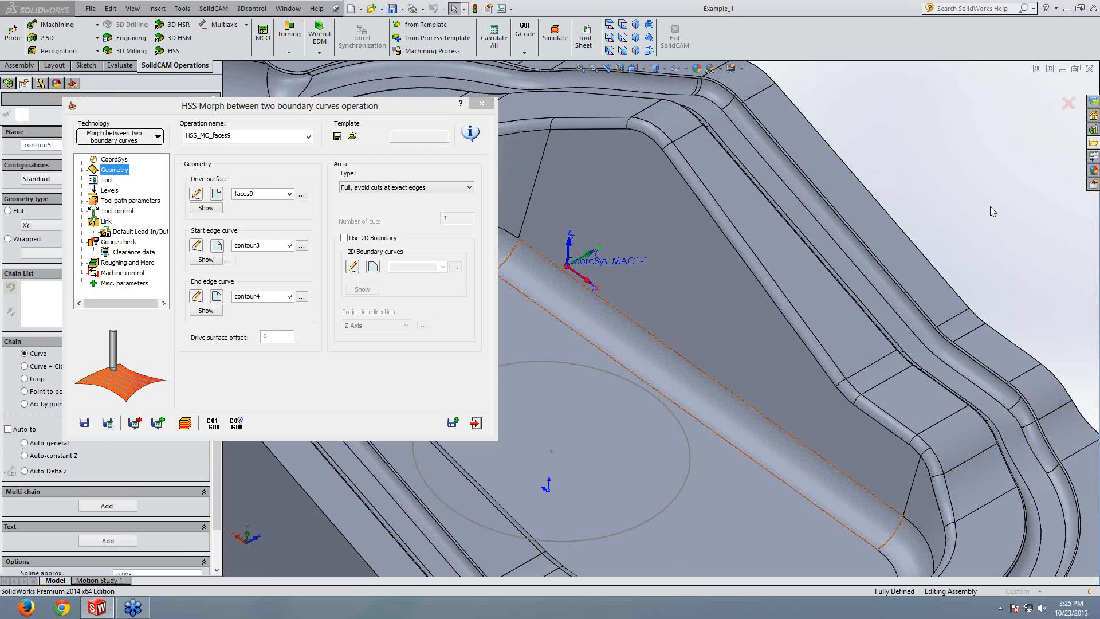
left_click(923, 440)
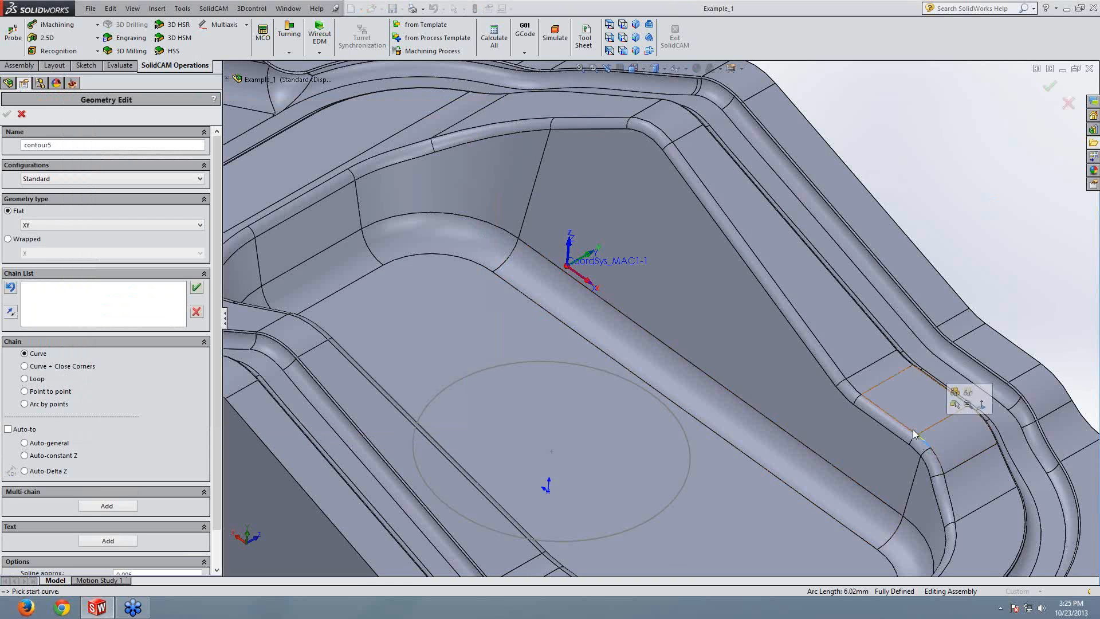
left_click(840, 373)
left_click(660, 133)
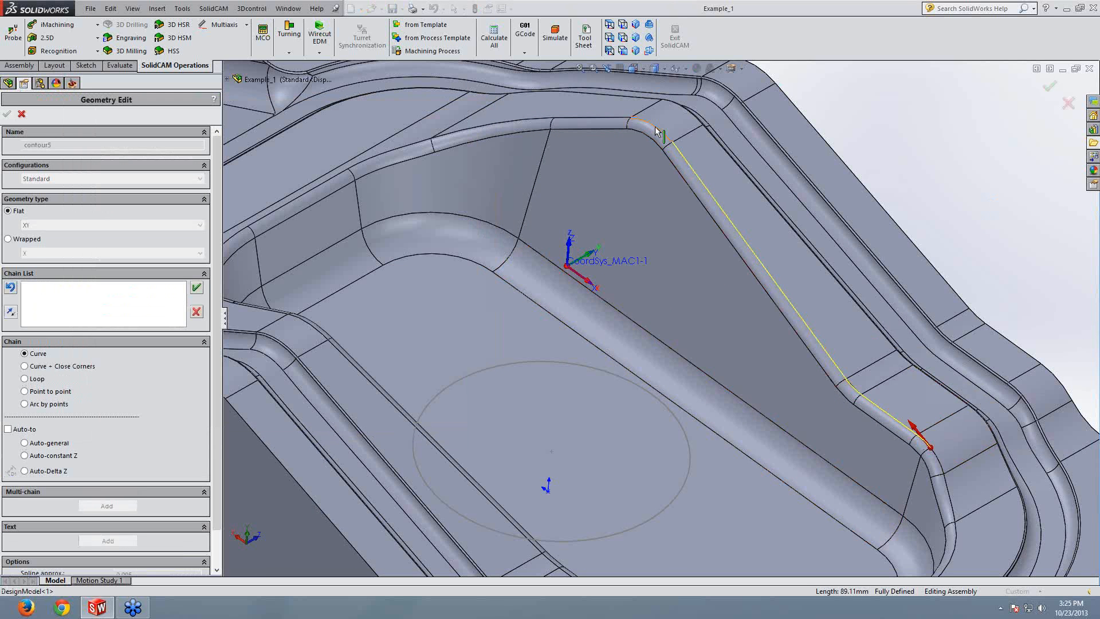
left_click(622, 120)
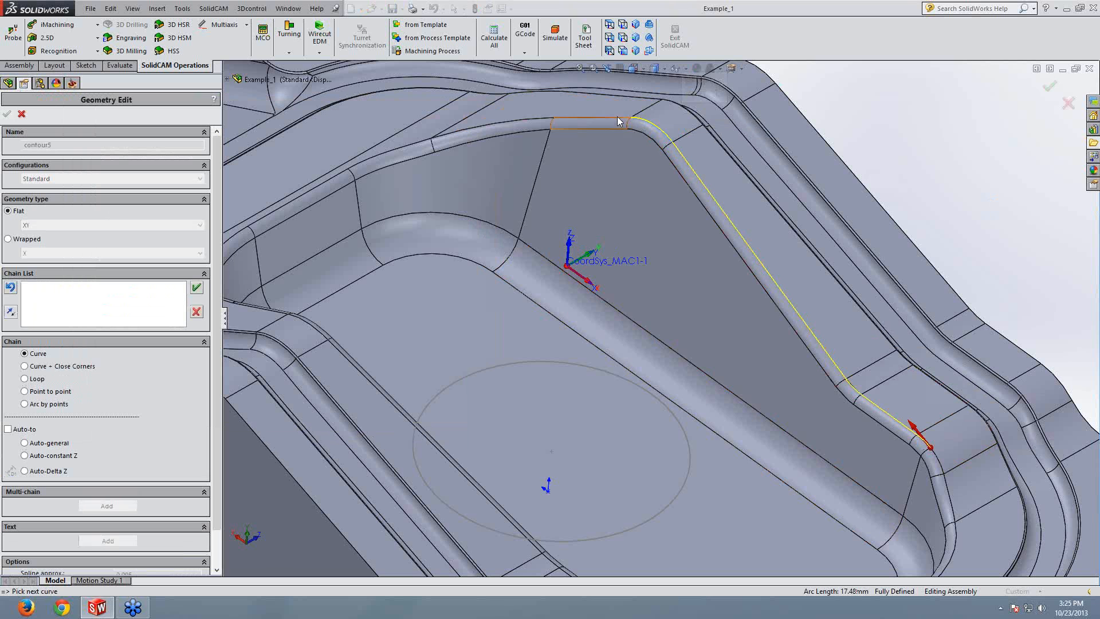
left_click(539, 121)
left_click(427, 144)
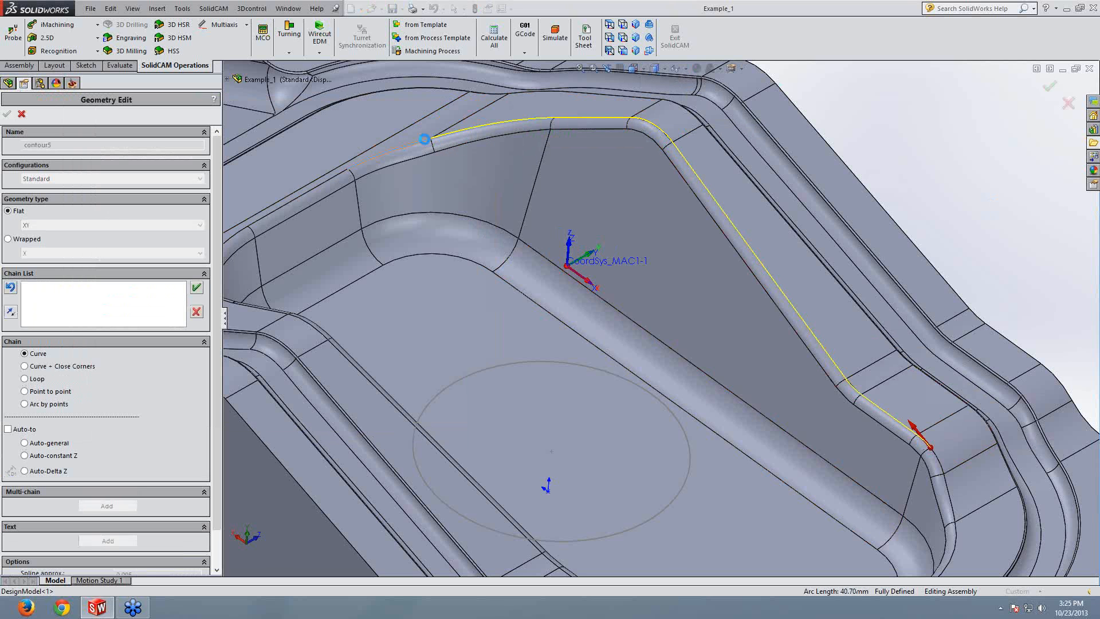
left_click(198, 288)
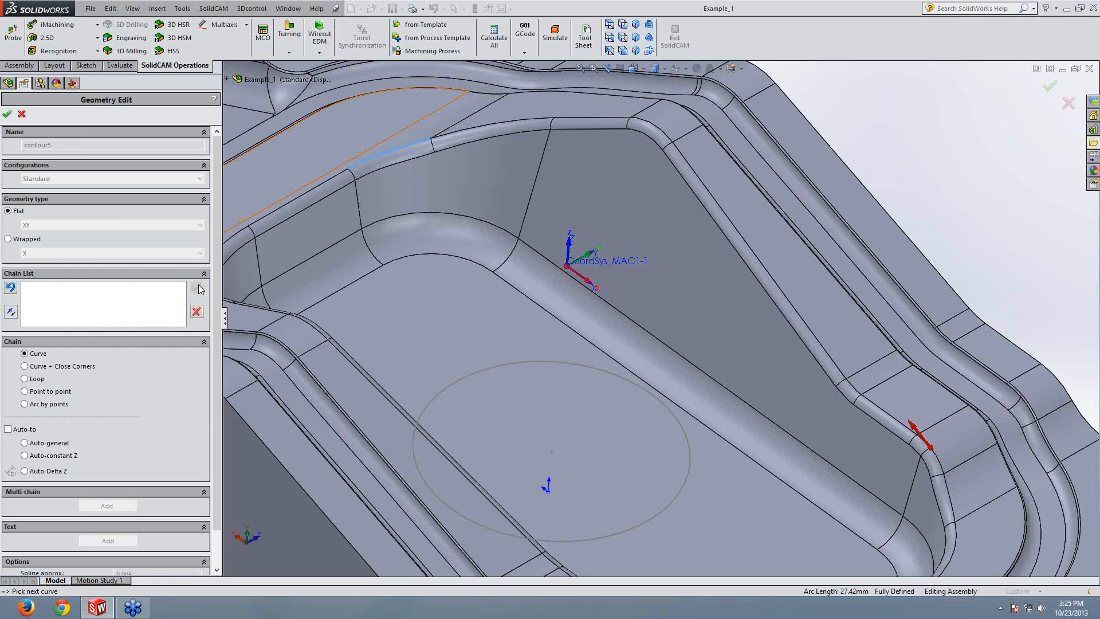
left_click(7, 114)
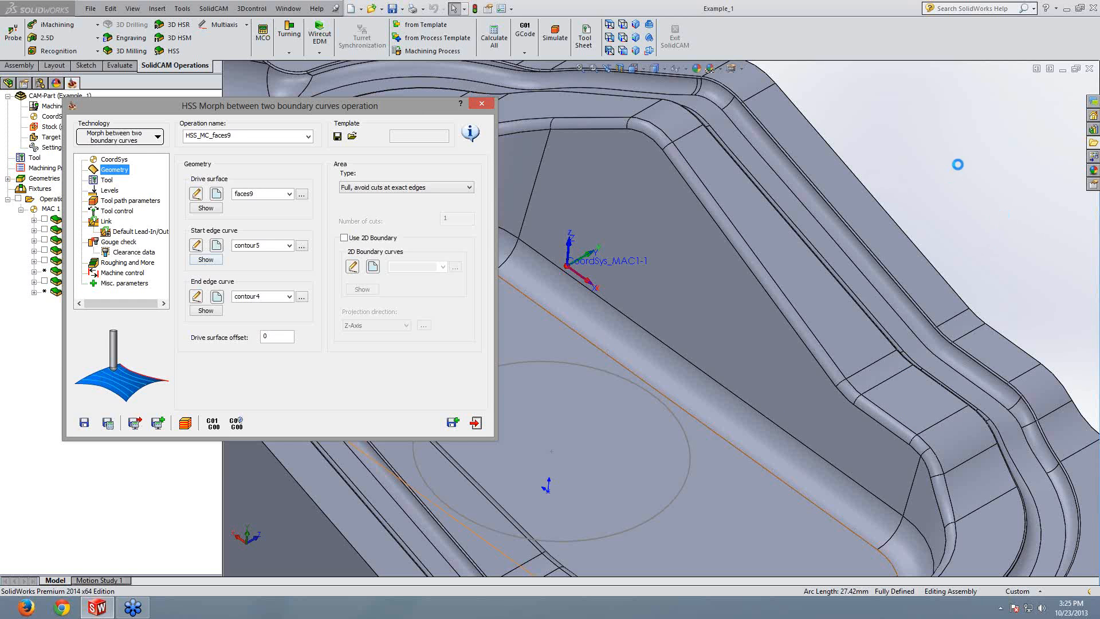
Step: Define the end edge curve as a chain along the lower inner edges of the same rim fillets, and accept the geometry
left_click(905, 446)
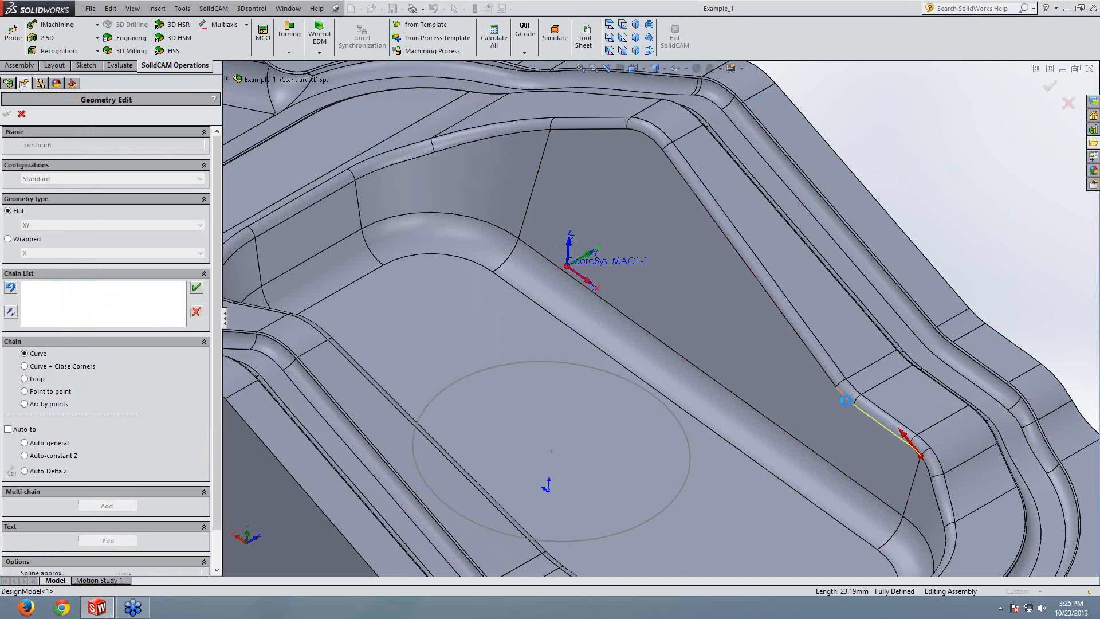
left_click(678, 172)
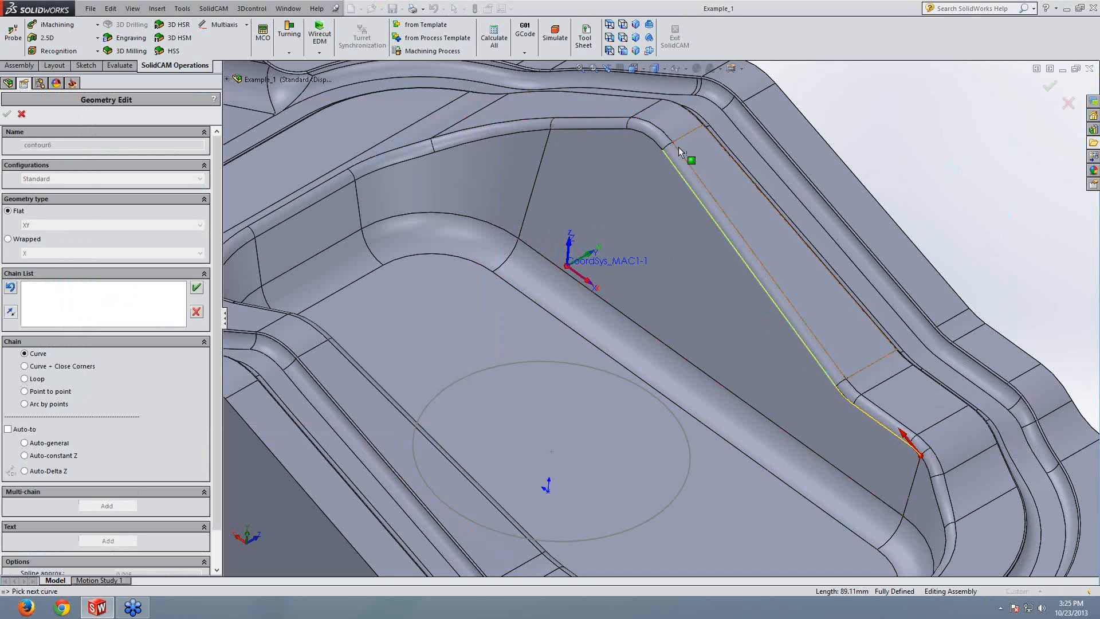
left_click(656, 150)
left_click(596, 129)
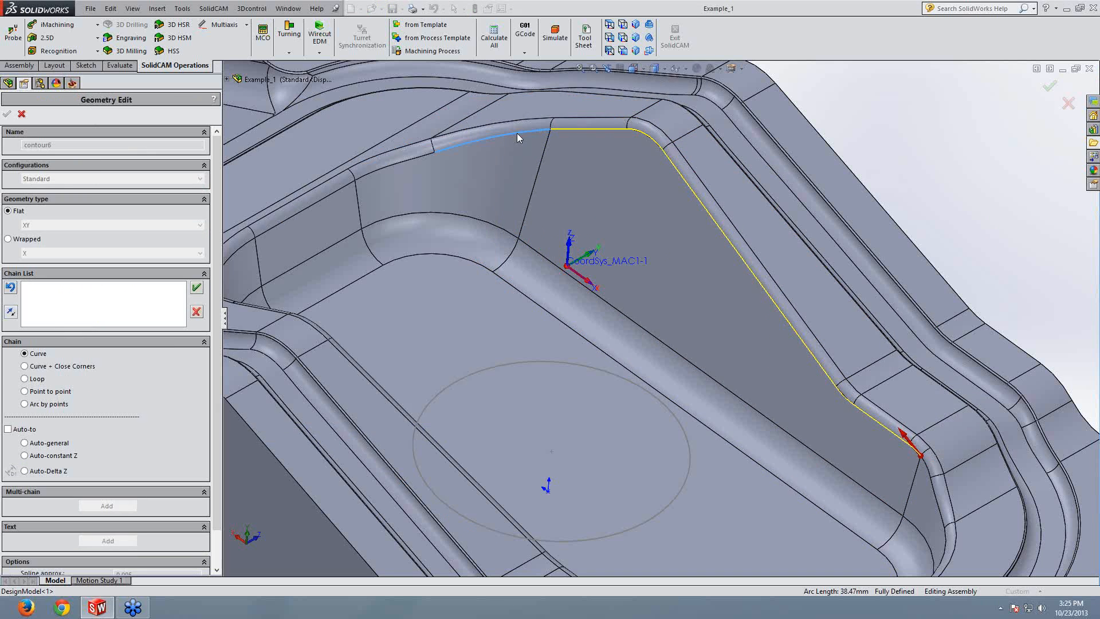
left_click(515, 134)
left_click(390, 172)
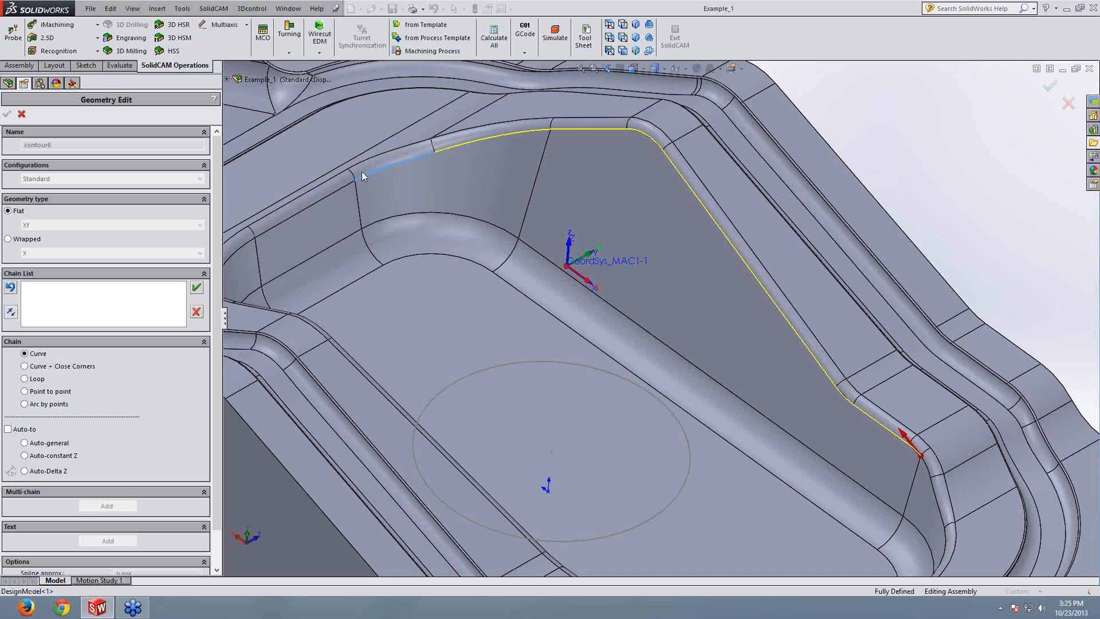
left_click(197, 288)
left_click(7, 113)
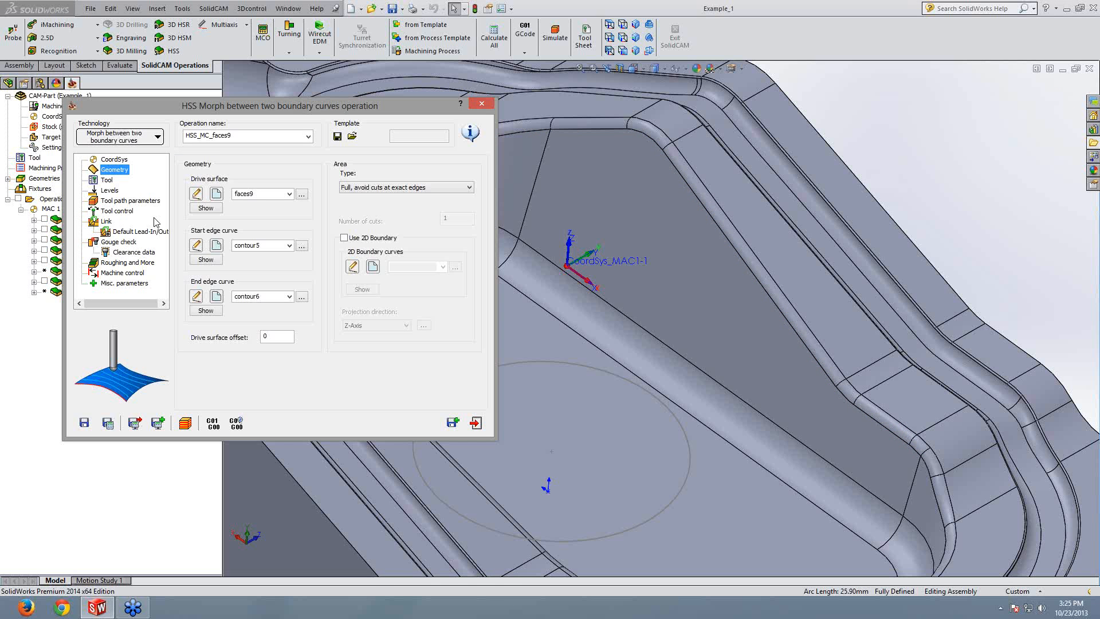
Step: Set the maximum step over to 0.2 and review the tool control, sorting and modify settings
left_click(107, 181)
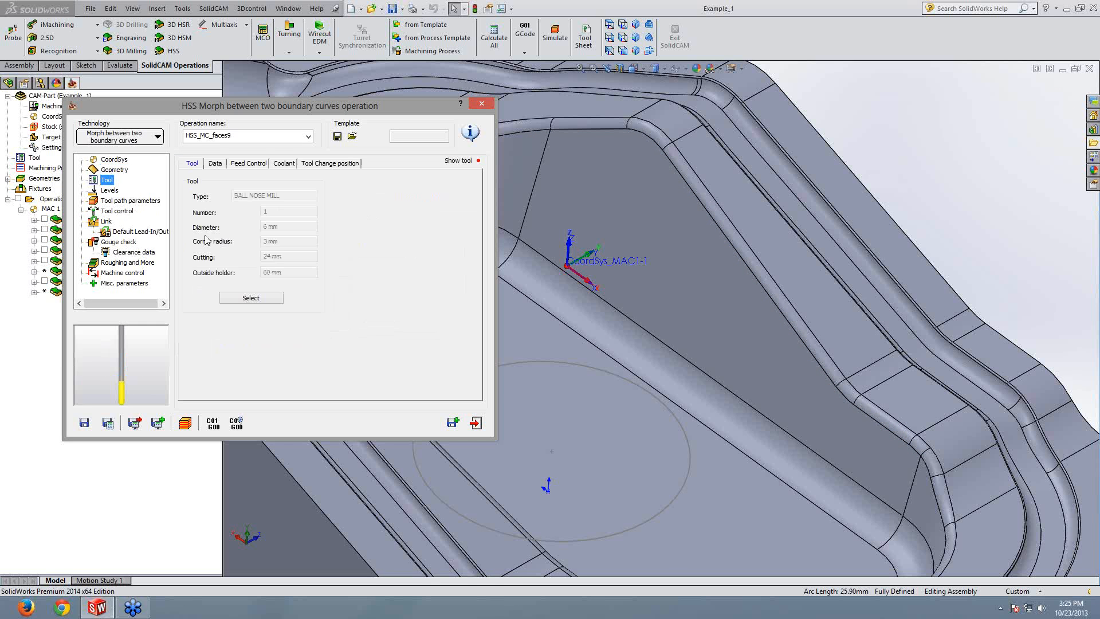
left_click(125, 201)
double_click(291, 290)
type("0.2")
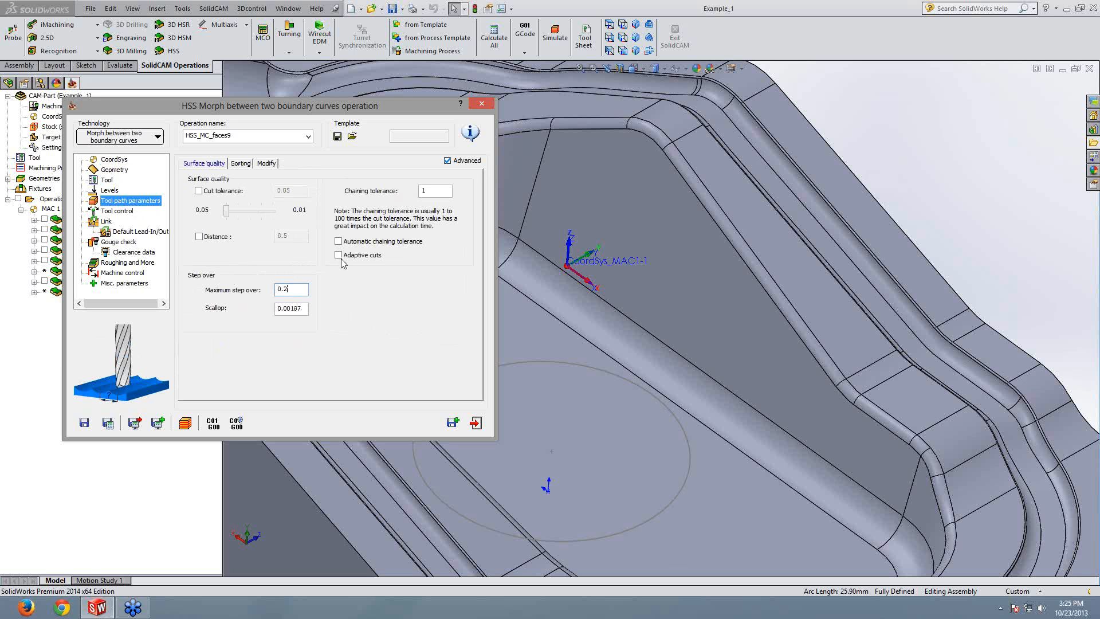
left_click(122, 212)
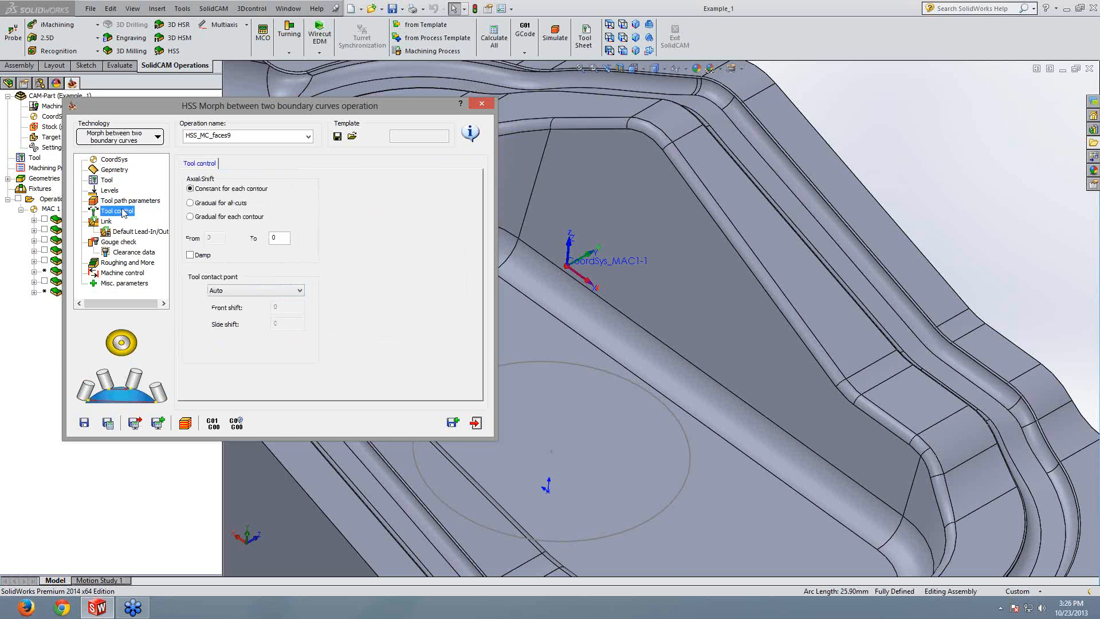
left_click(120, 200)
left_click(243, 165)
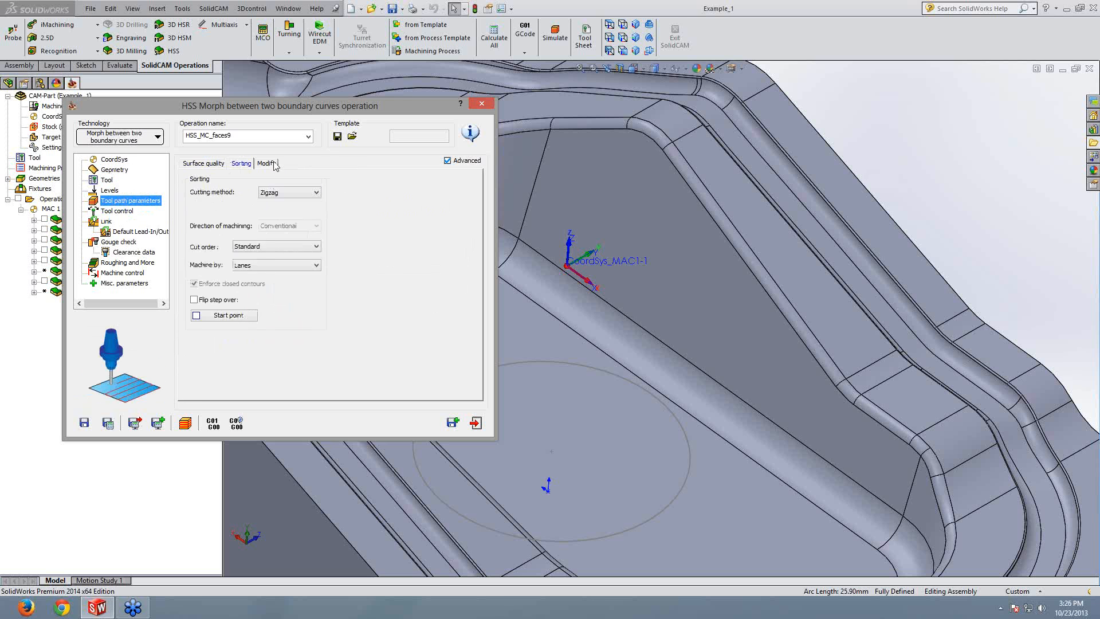
left_click(267, 164)
Step: Save and calculate the rim fillet operation, simulate it, and examine the end of the tool path at the curved wall
left_click(107, 423)
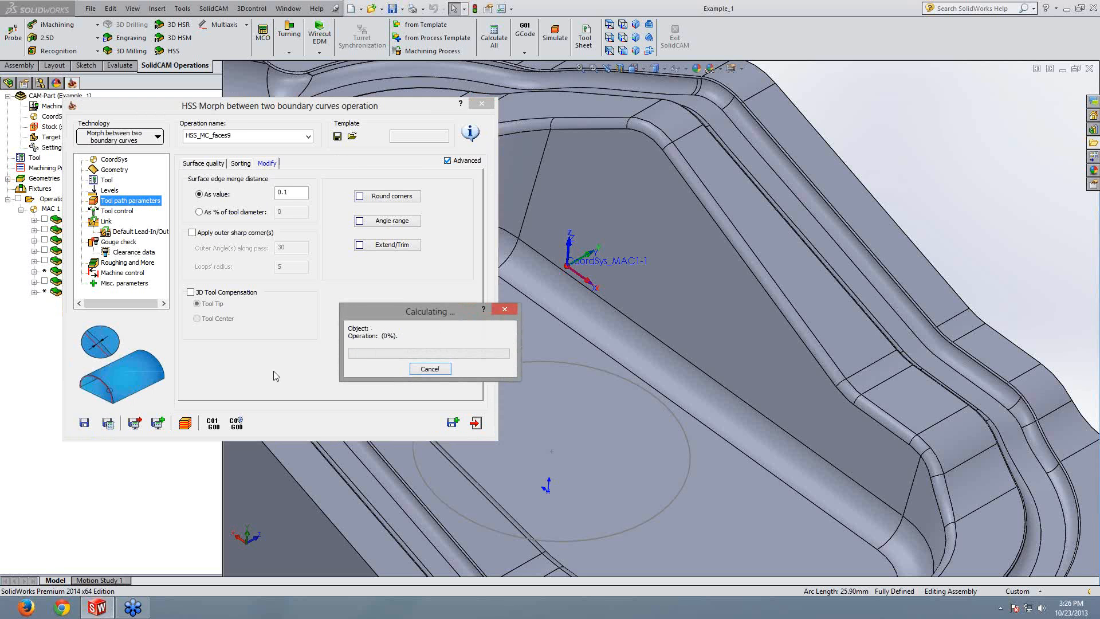
left_click(186, 423)
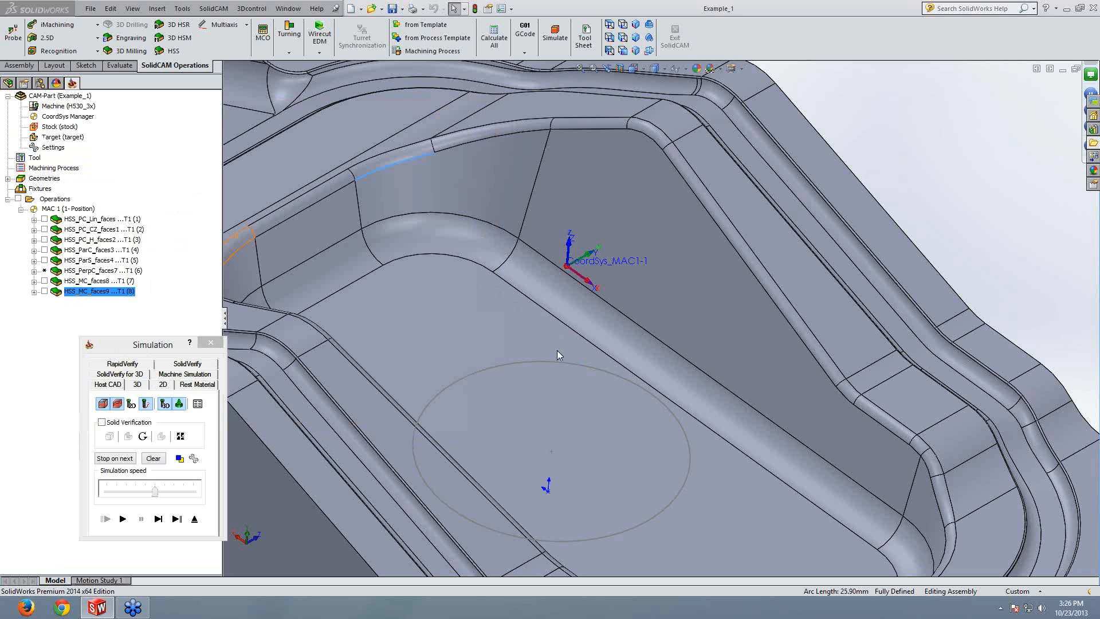
left_click(122, 518)
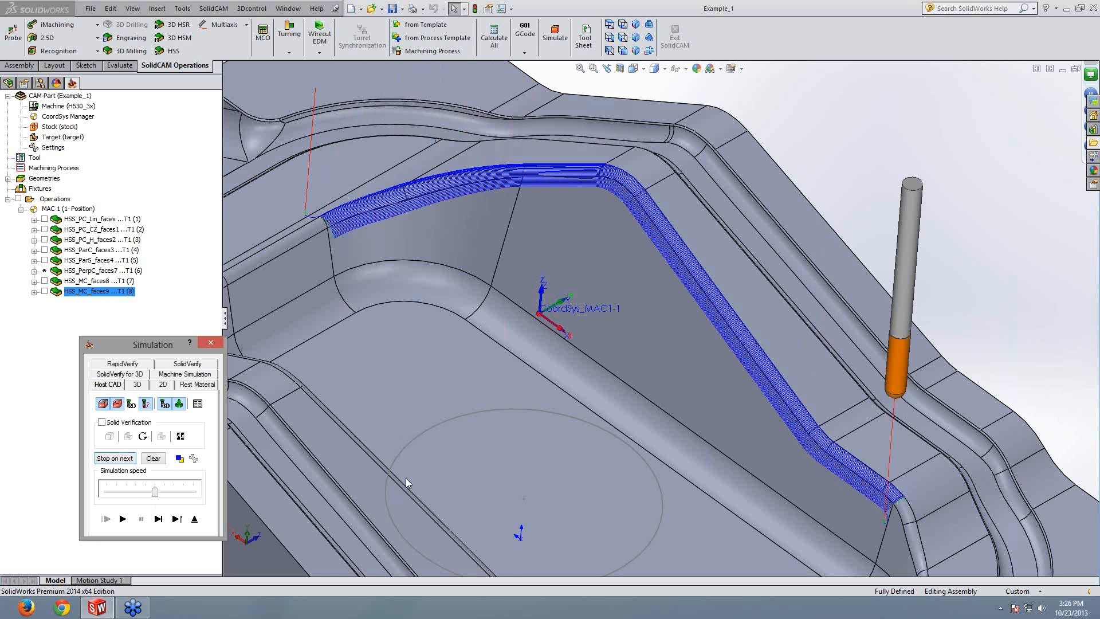
middle_click_drag(406, 478, 457, 220)
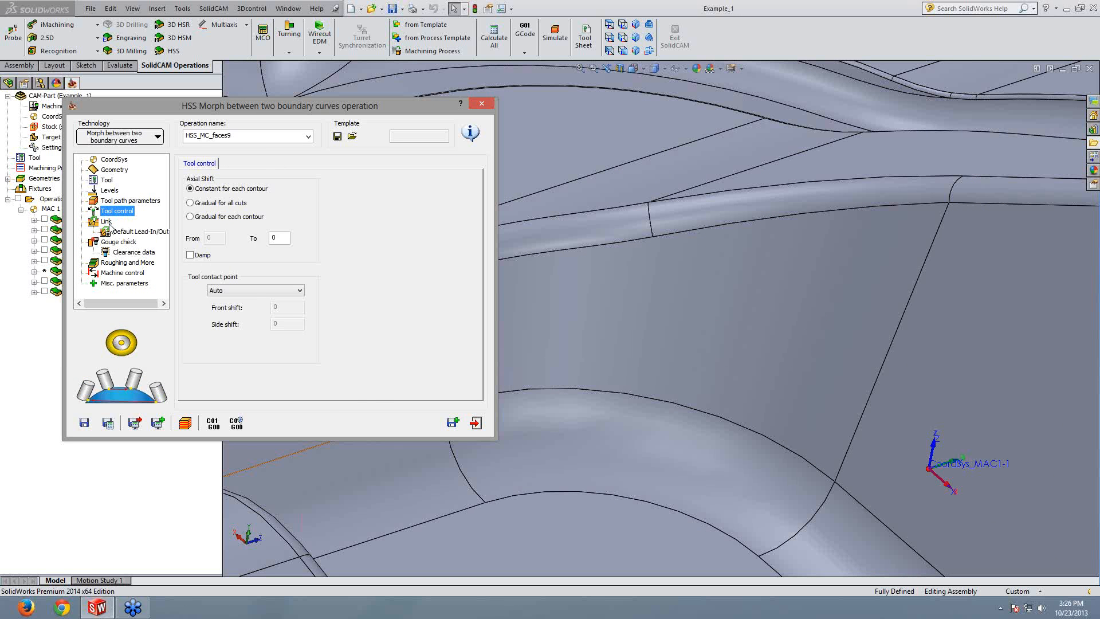
Step: Set the default lead-in type to Vertical tang. arc and give the lead-out its own type, Tangential arc
left_click(126, 231)
left_click(232, 200)
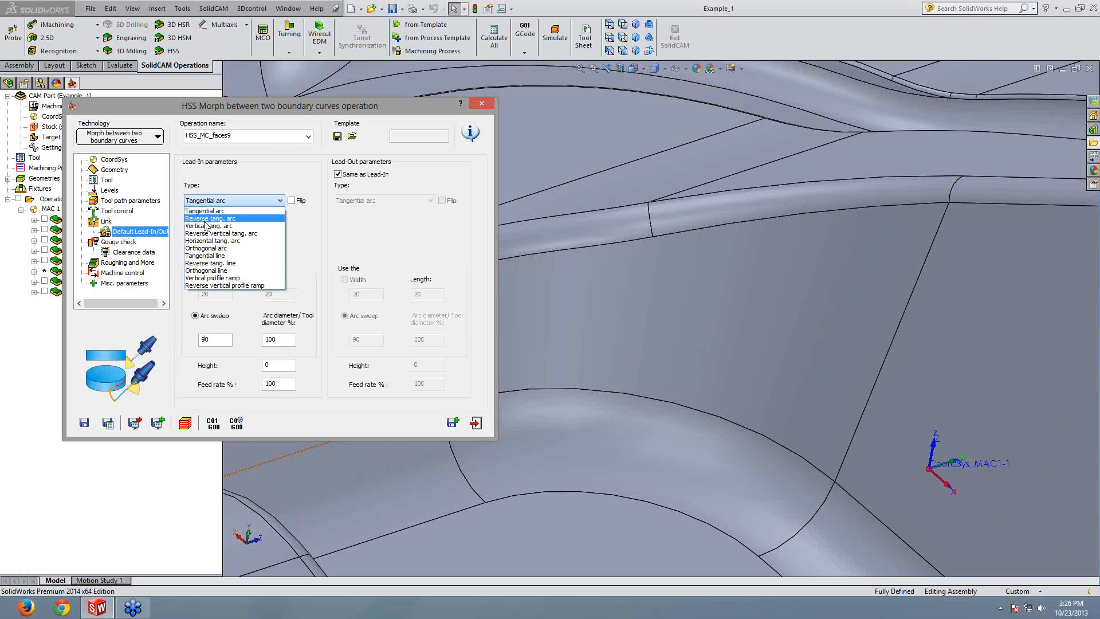
left_click(205, 226)
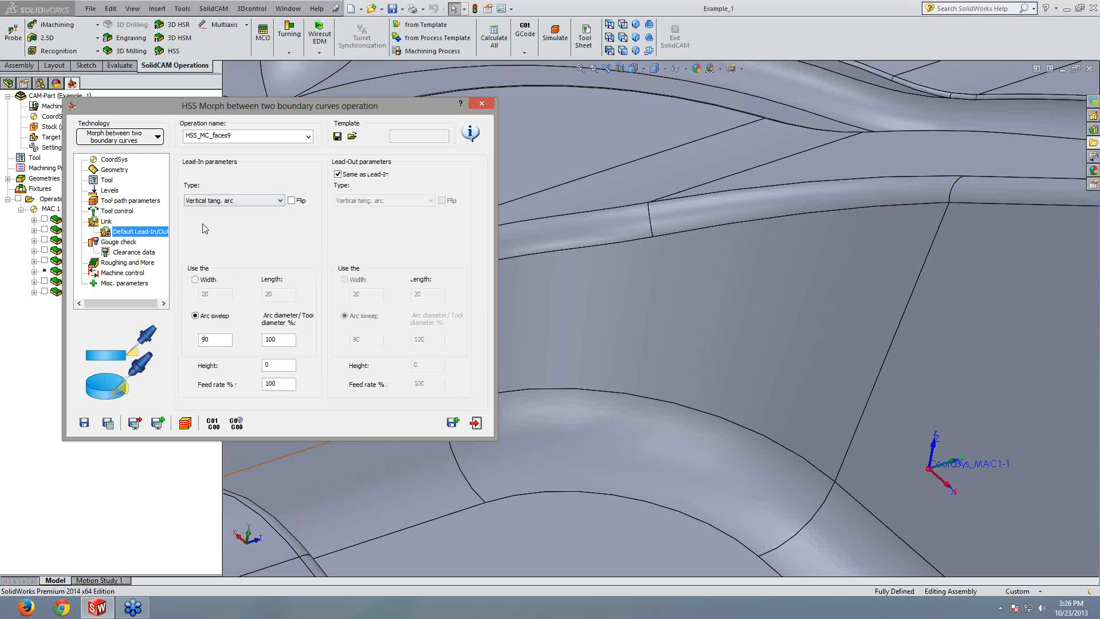
left_click(338, 175)
left_click(384, 201)
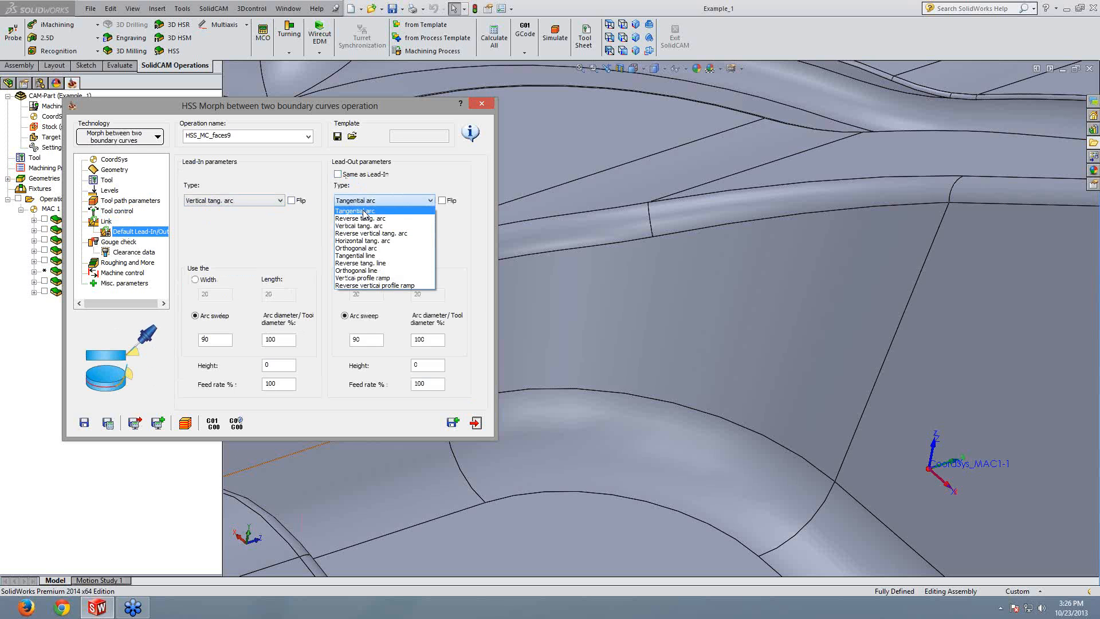
left_click(364, 212)
Step: Recalculate the operation with the separate lead-in and lead-out arcs, simulate it, and examine the approach at the curved end wall
left_click(107, 422)
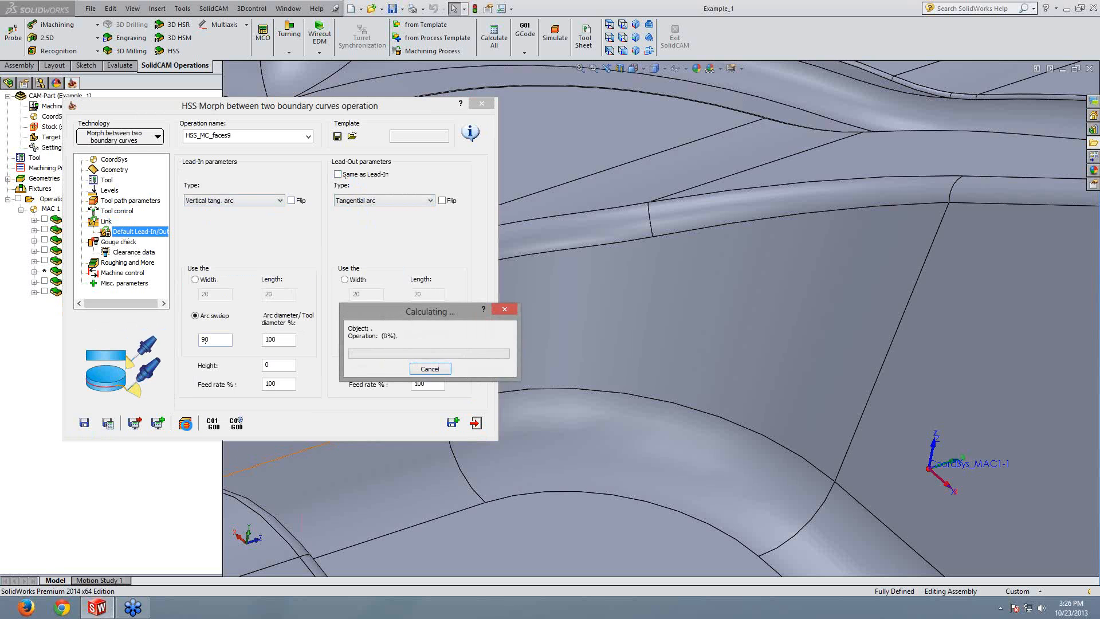
left_click(186, 422)
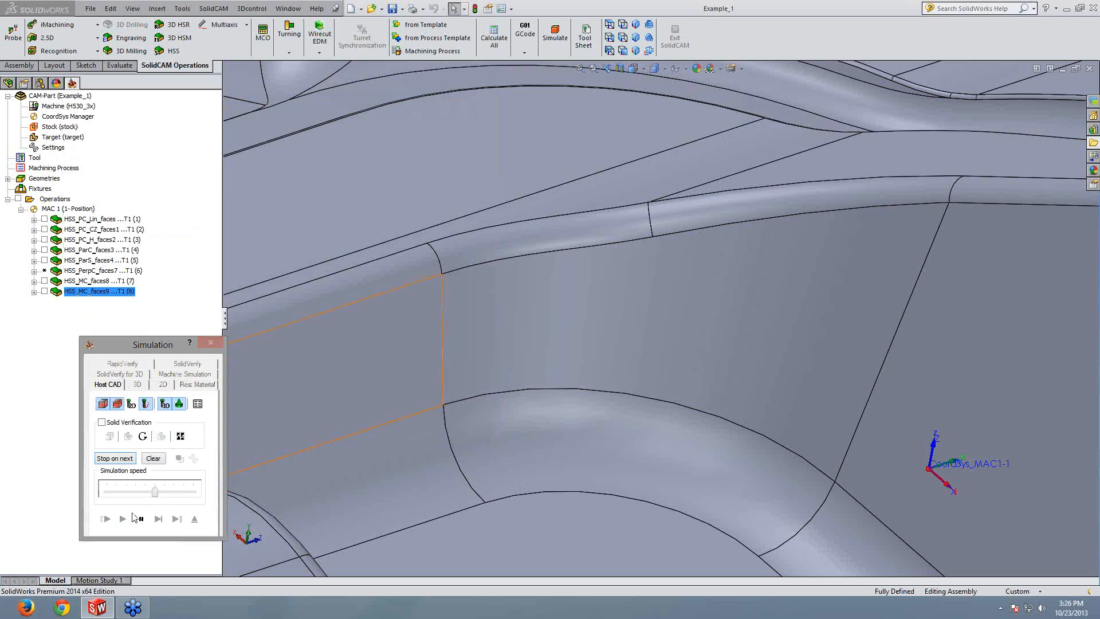
left_click(137, 519)
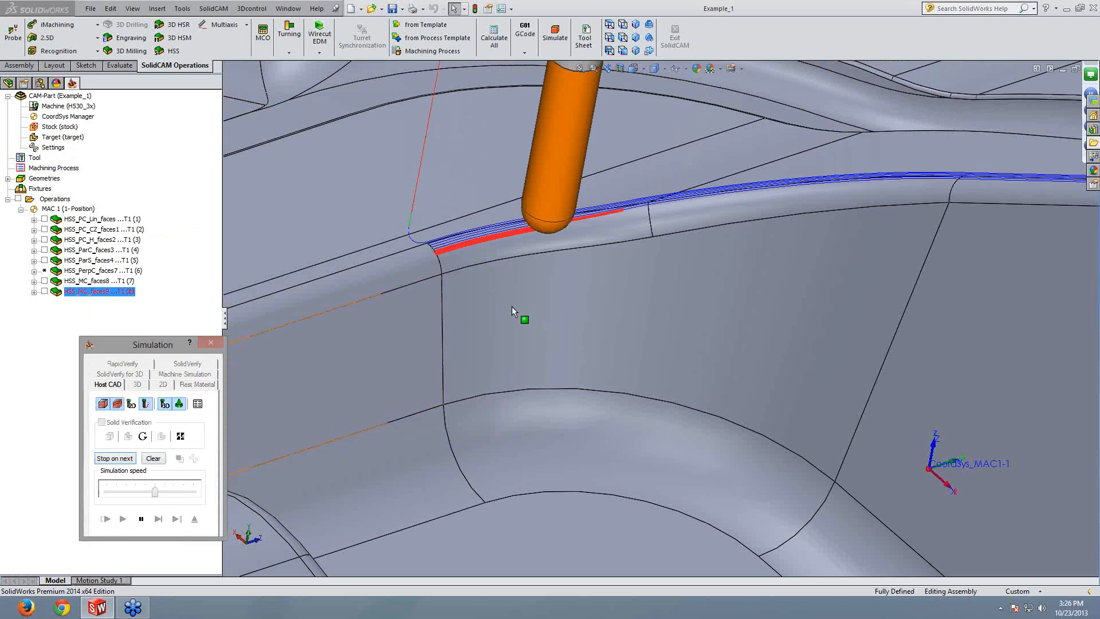
middle_click_drag(512, 306, 507, 293)
scroll(508, 292, "up", 6)
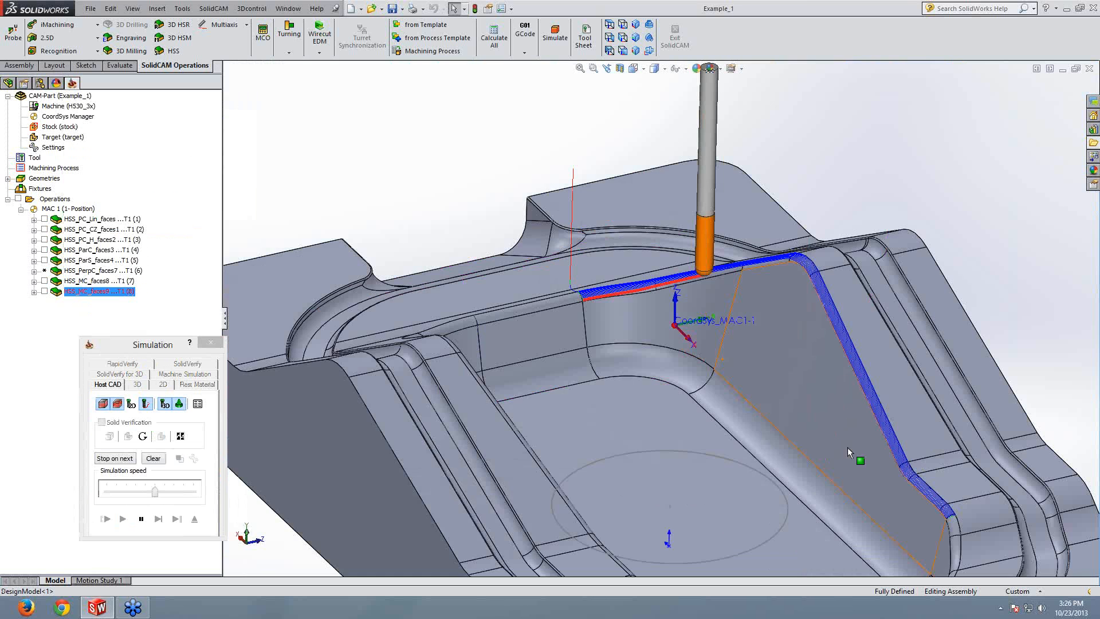
Step: Examine the simulated lead arcs at the sloping-wall end and the complete rim fillet tool path, and exit the simulation
middle_click_drag(847, 447, 658, 312, "ctrl")
scroll(662, 256, "down", 5)
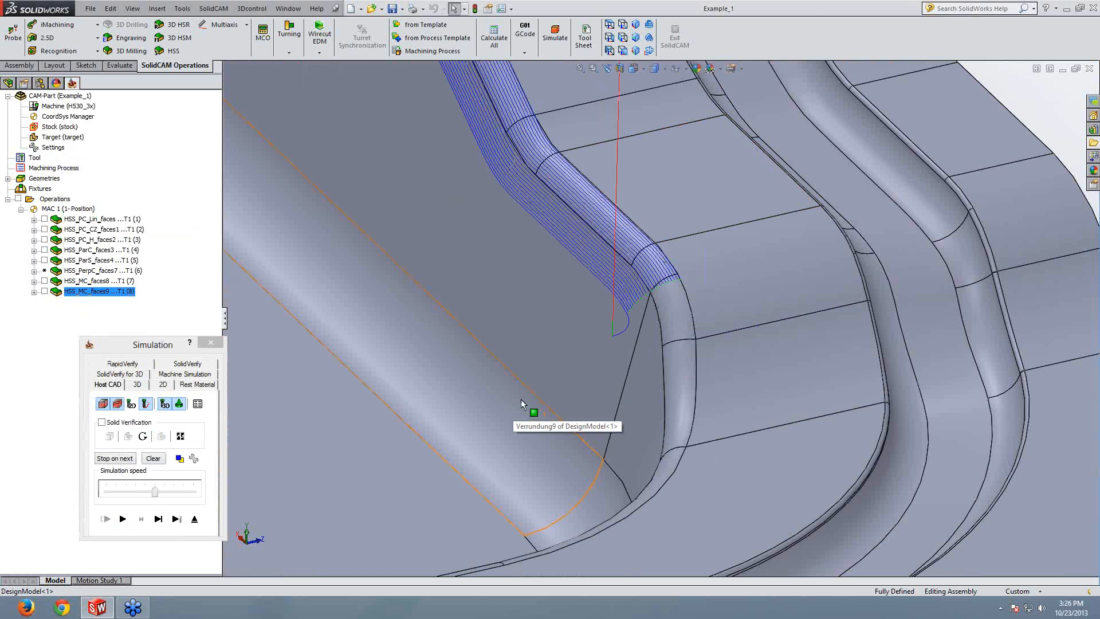
middle_click_drag(607, 333, 622, 280)
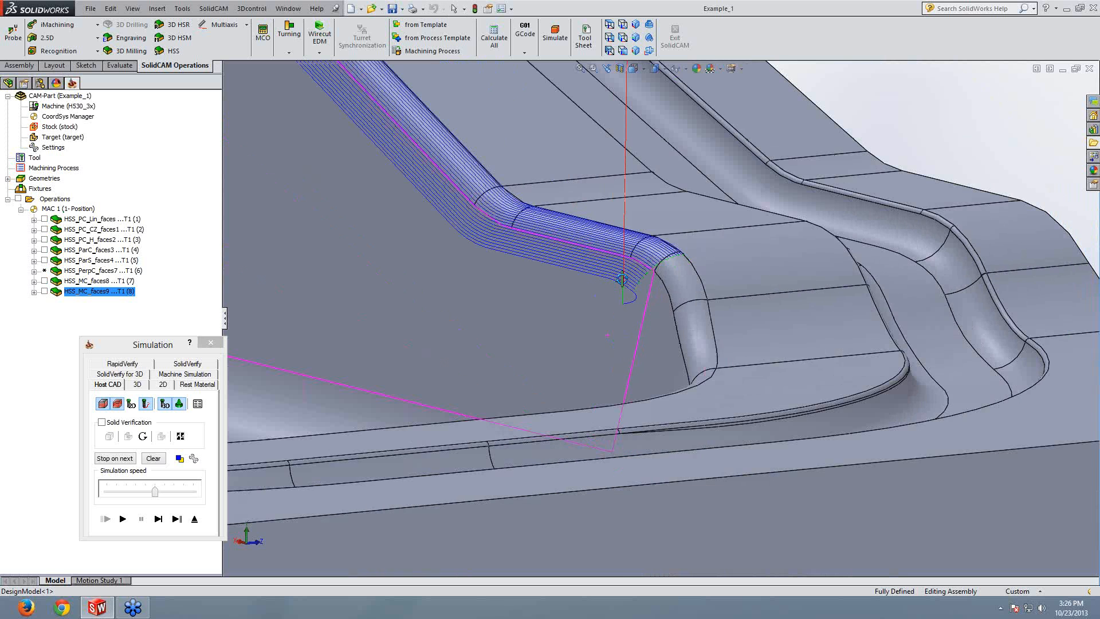
key("ctrl+7")
scroll(478, 242, "up", 8)
scroll(686, 295, "down", 5)
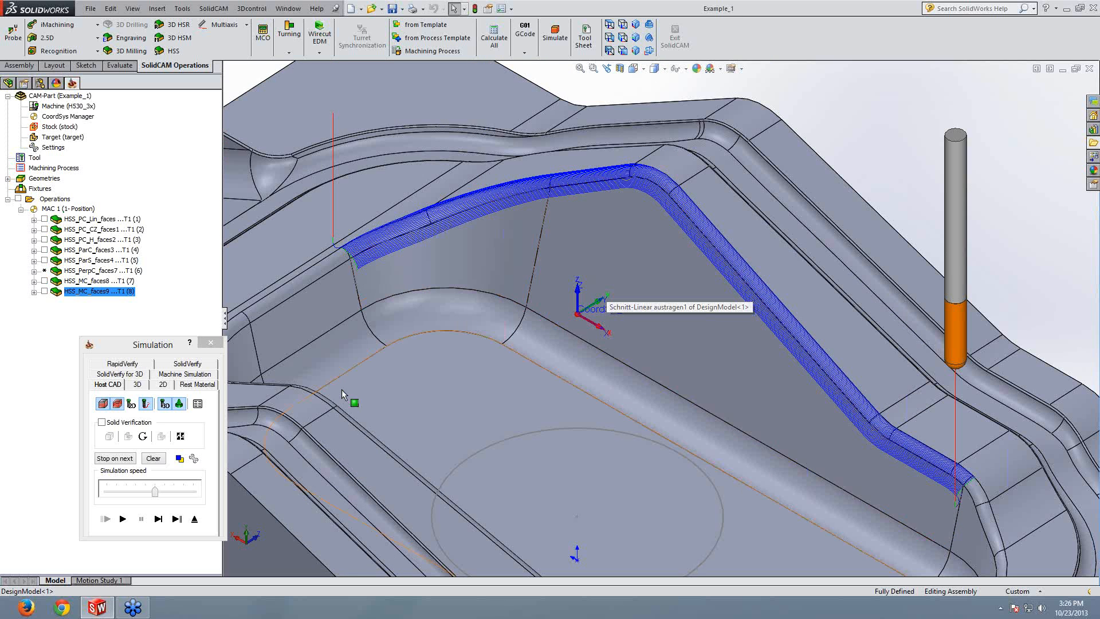
left_click(195, 520)
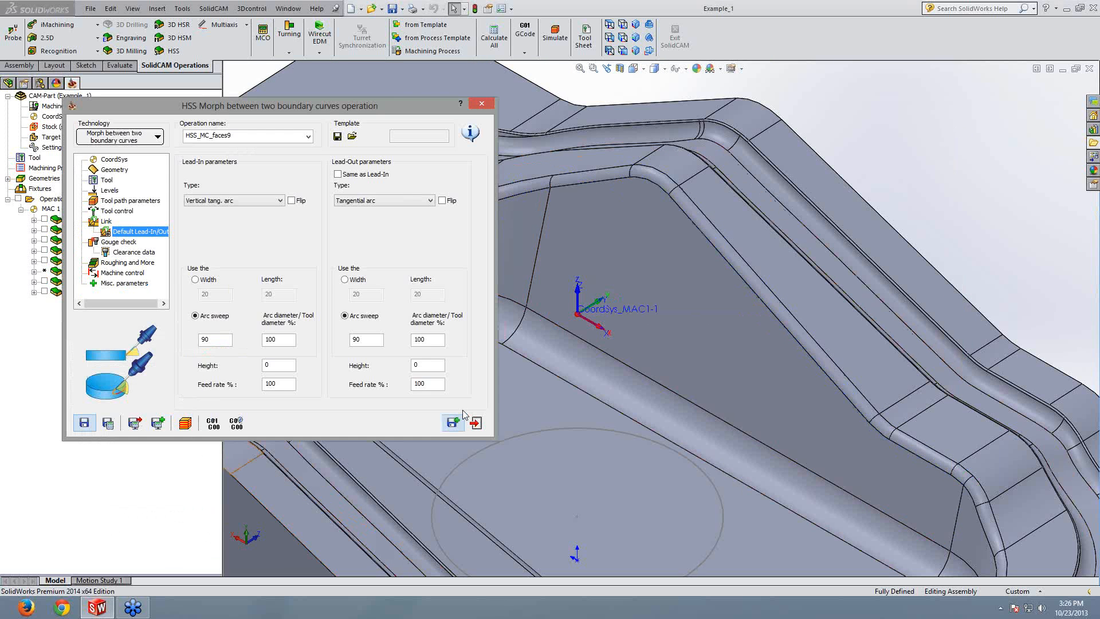
Step: Change the technology of the copied operation to Morph between two adjacent surfaces
left_click(120, 136)
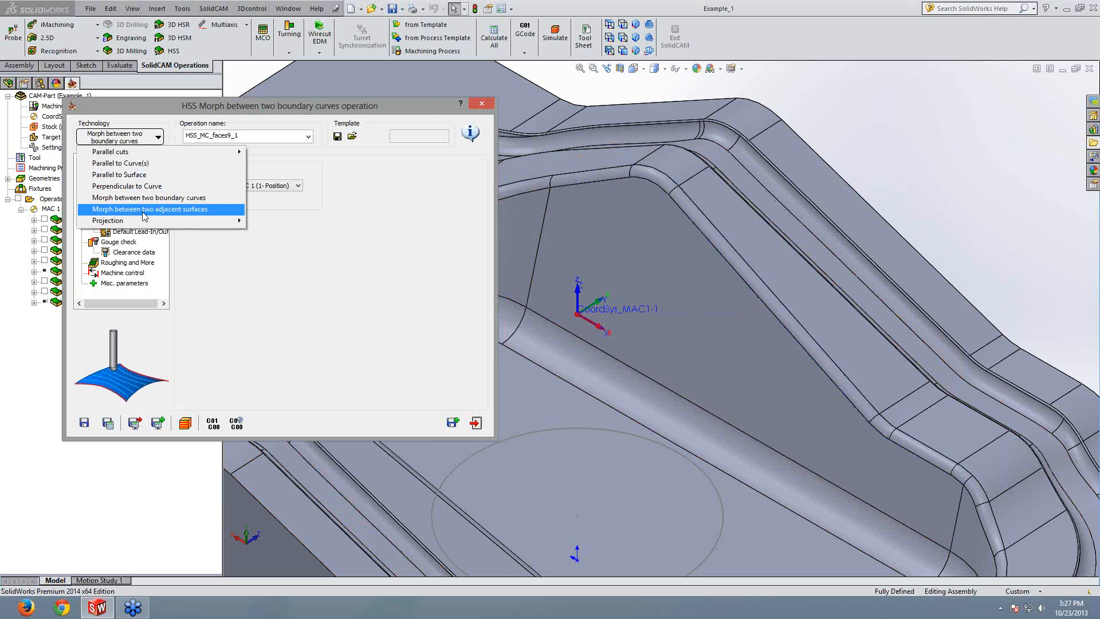
left_click(144, 210)
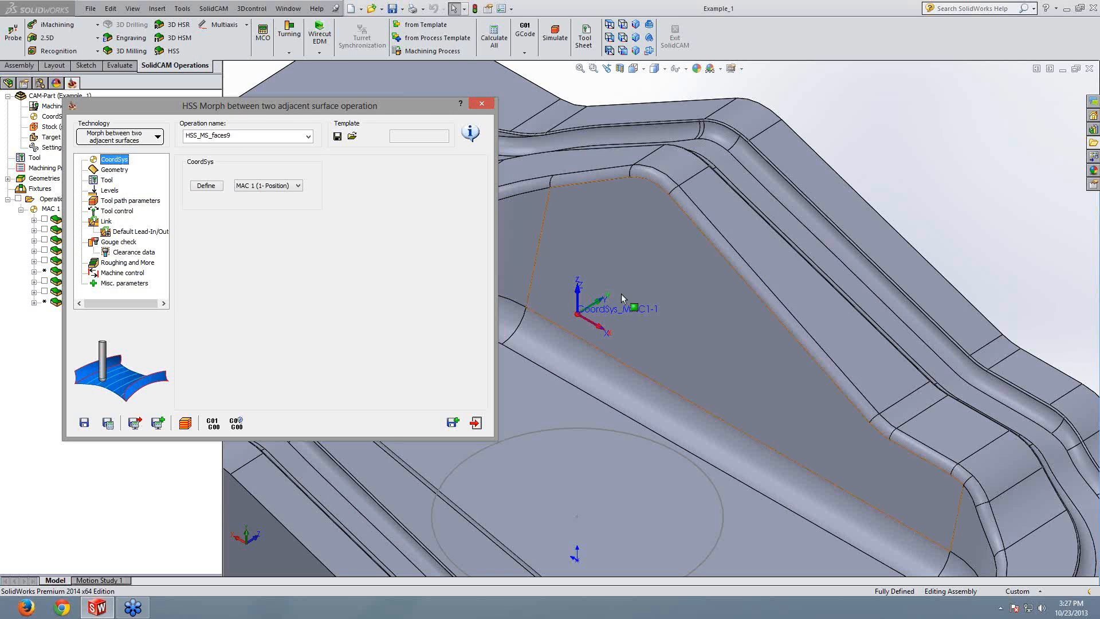
middle_click_drag(694, 340, 739, 342, "ctrl")
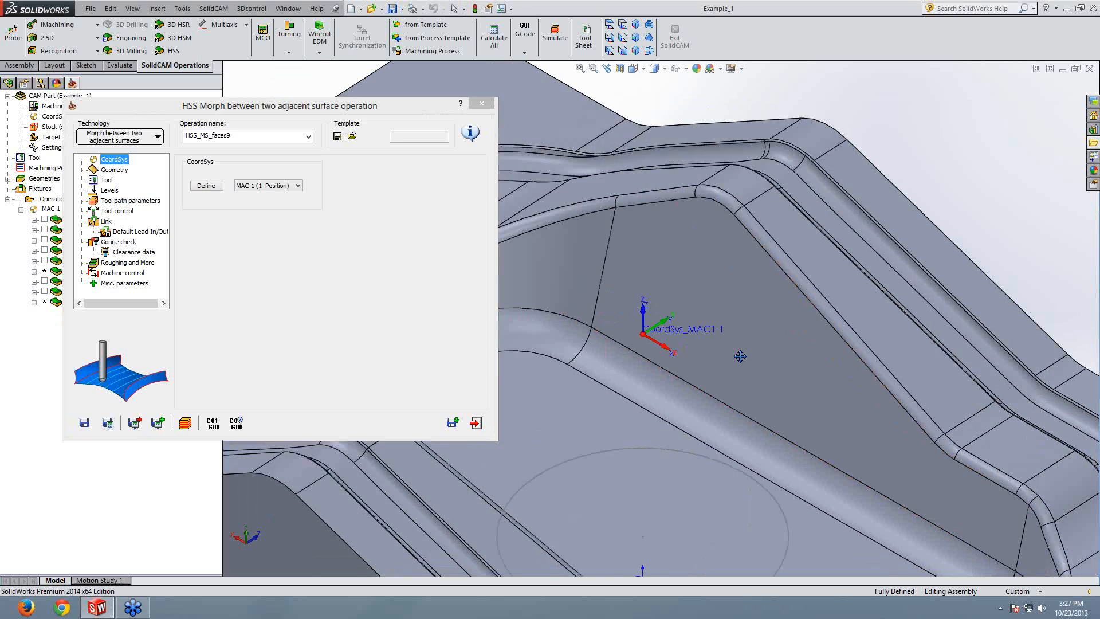
scroll(749, 343, "down", 2)
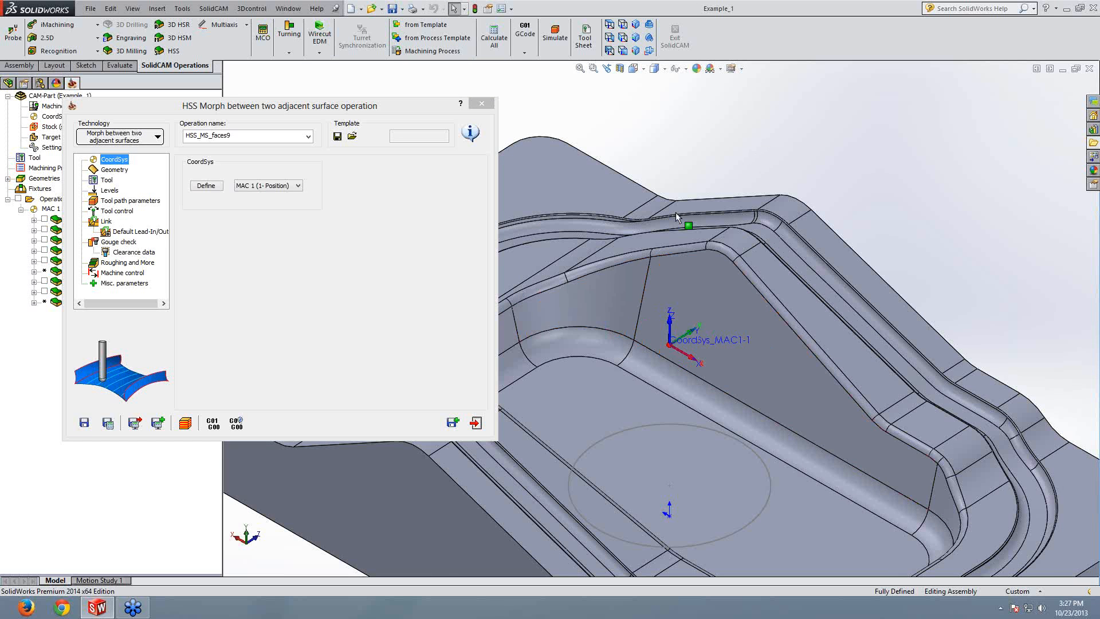
Step: Define the drive surface from the three wall faces of the cavity's curved end
left_click(113, 170)
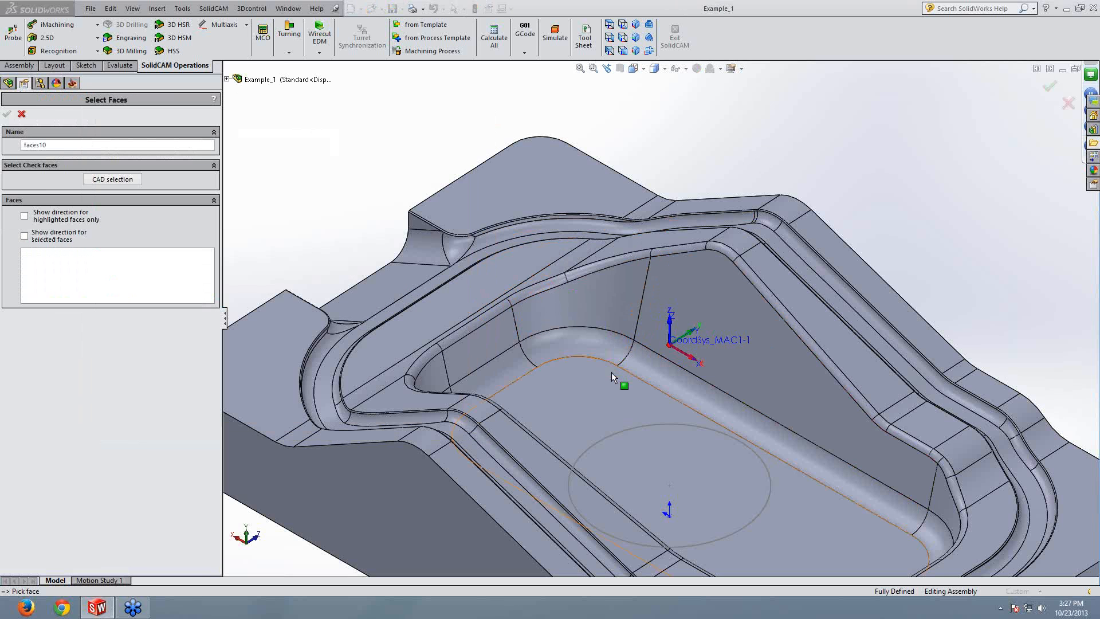
middle_click_drag(611, 373, 412, 312)
left_click(401, 310)
left_click(470, 303)
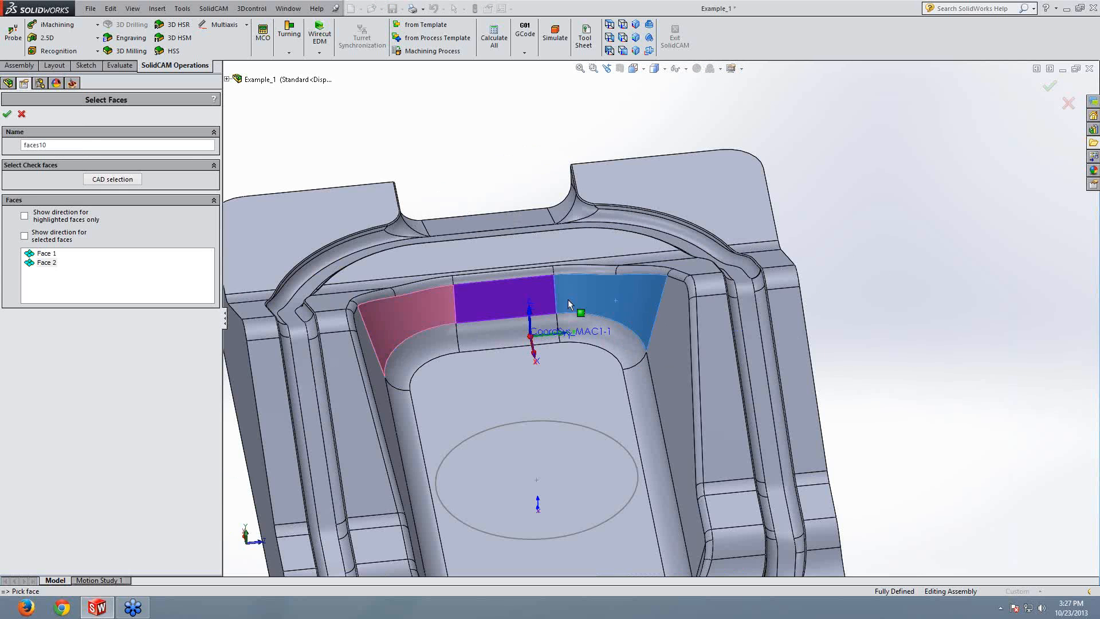
left_click(573, 298)
left_click(7, 113)
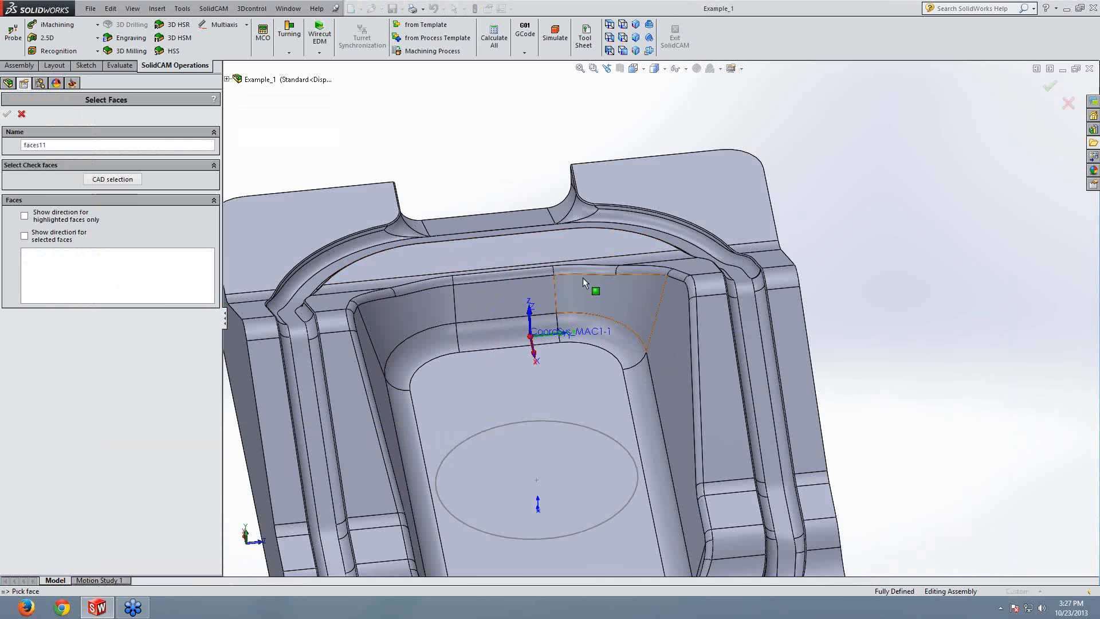
Step: Define the start edge surfaces from the five upper rim fillet faces above the curved end wall
scroll(582, 277, "up", 2)
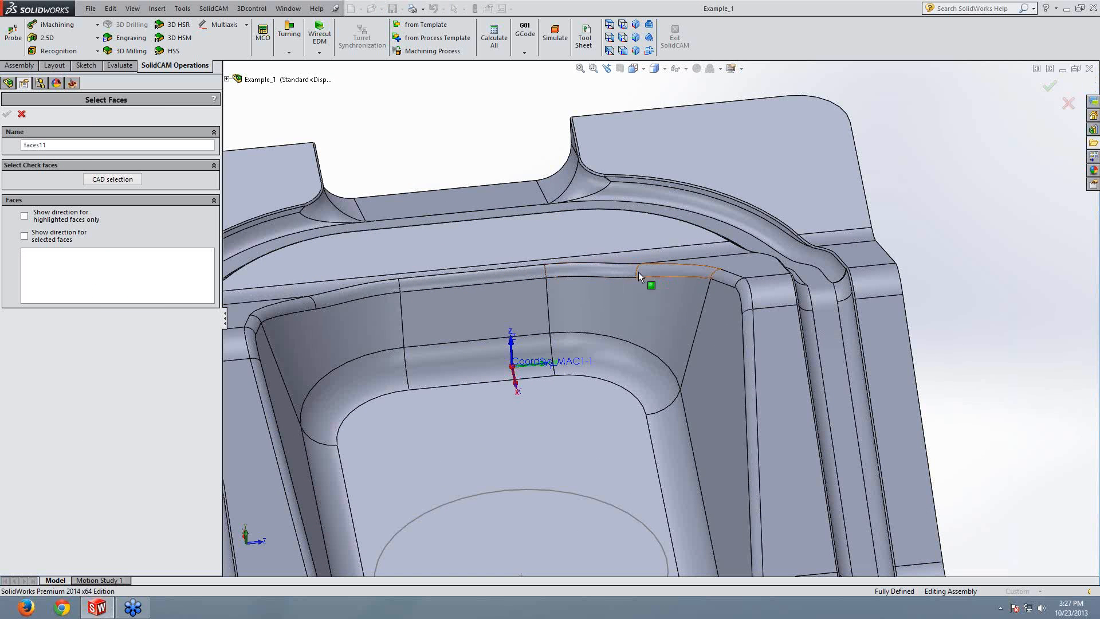
left_click(640, 272)
left_click(653, 269)
left_click(516, 275)
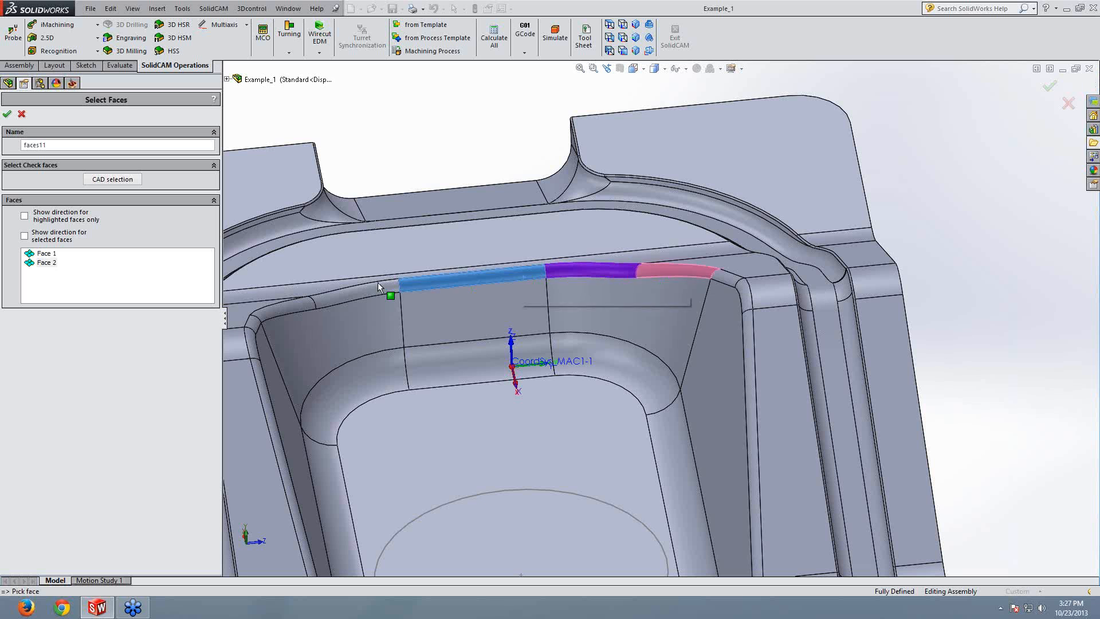
left_click(365, 291)
left_click(275, 305)
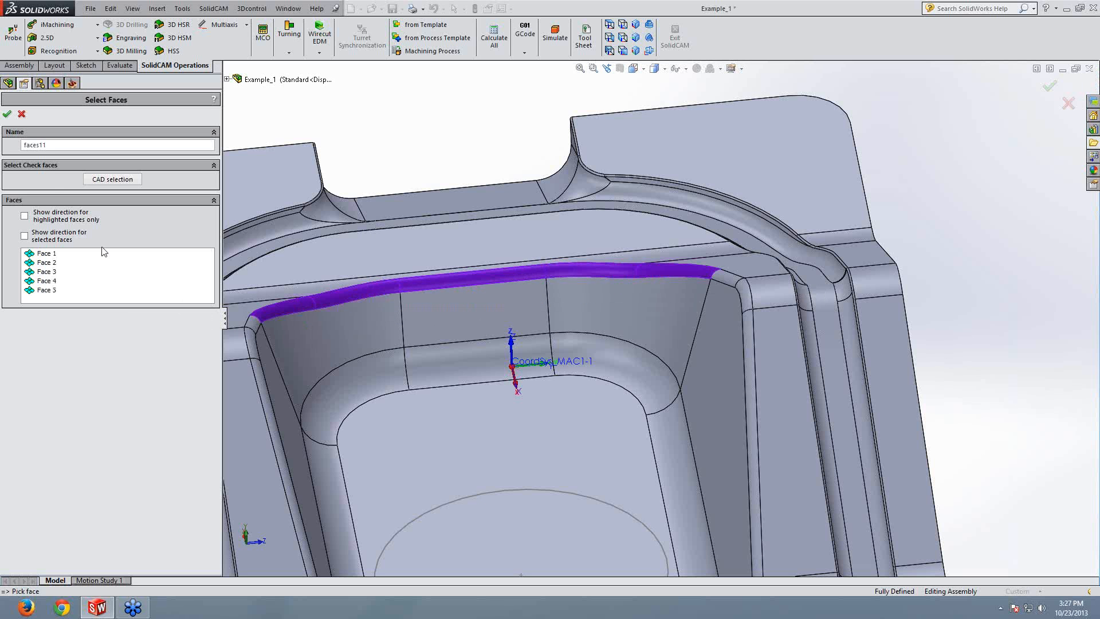
left_click(7, 114)
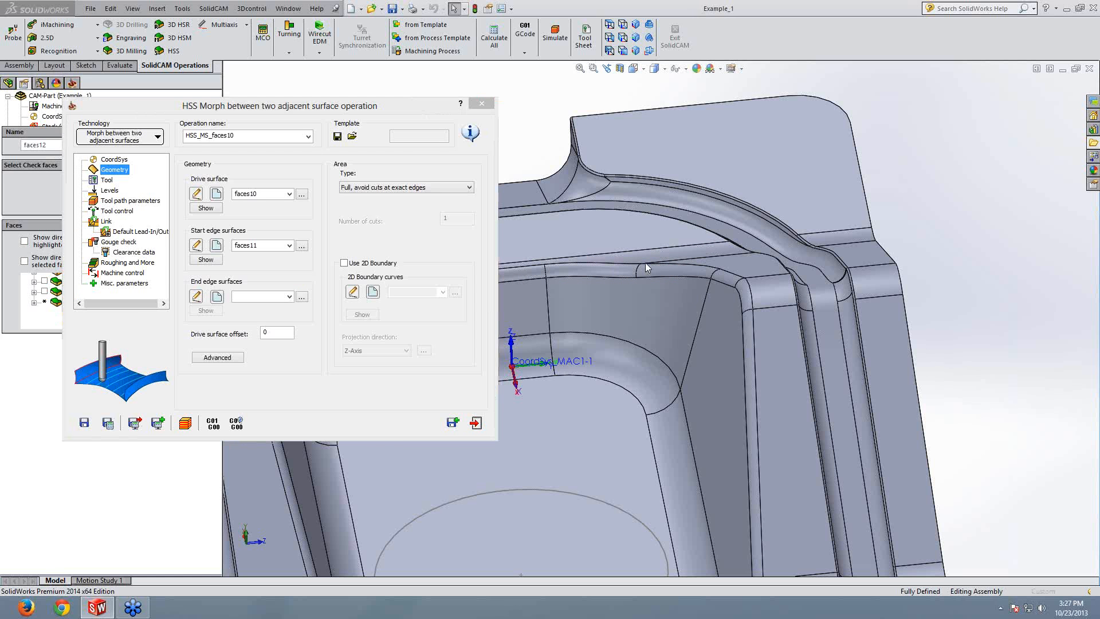
Step: Define the end edge surfaces from the three floor fillet faces below the curved end wall
left_click(196, 297)
left_click(472, 356)
left_click(632, 369)
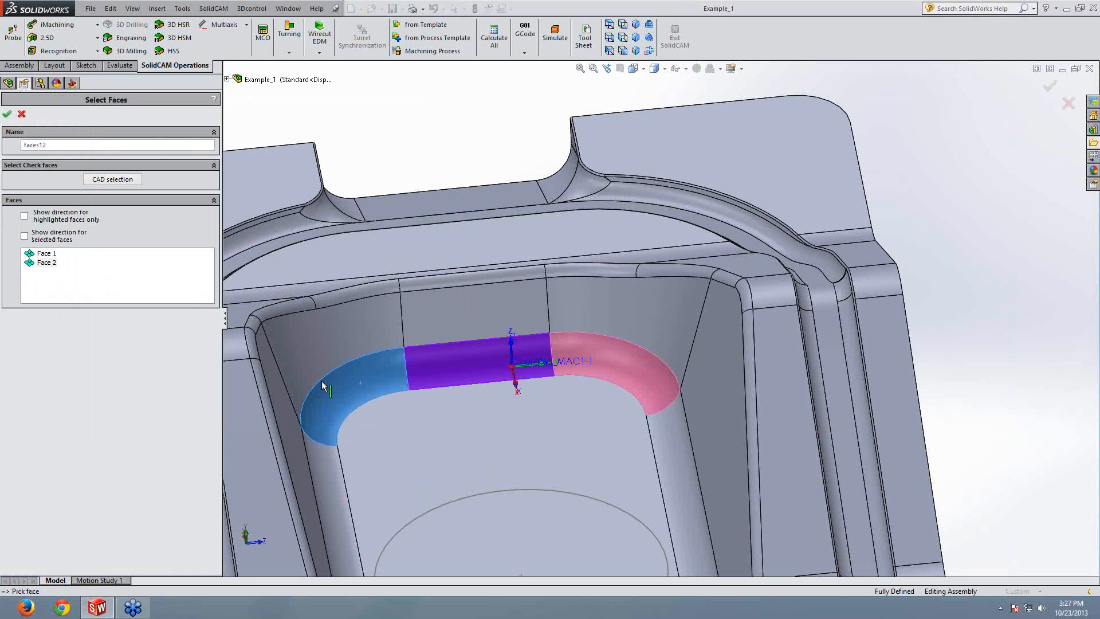
left_click(360, 383)
left_click(7, 114)
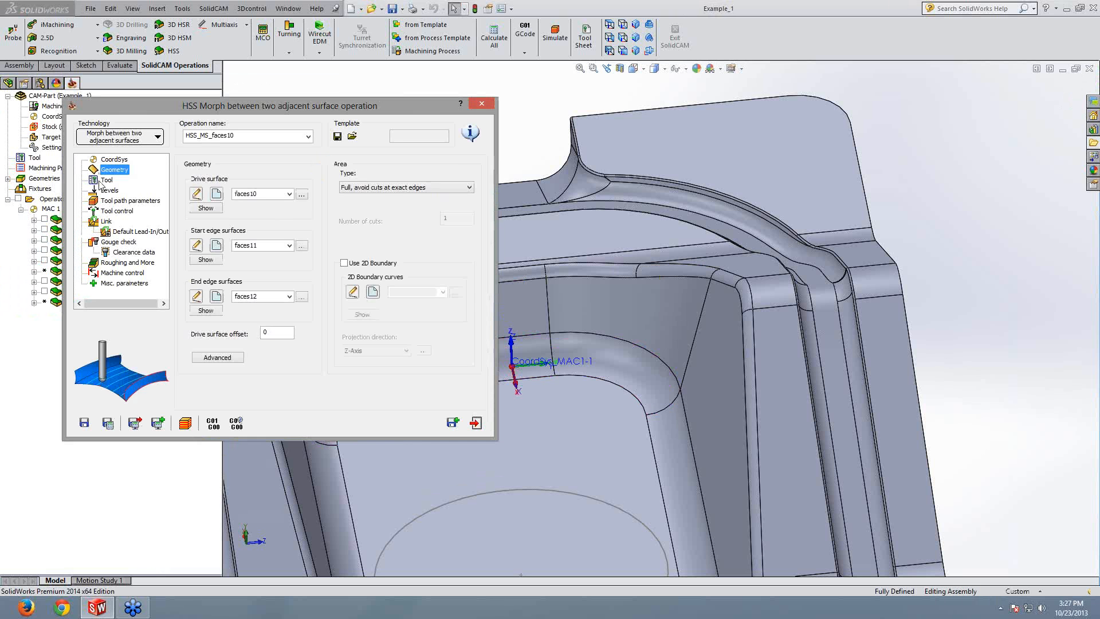
Step: Edit the maximum step over in the tool path parameters and check the sorting settings
left_click(125, 199)
double_click(292, 290)
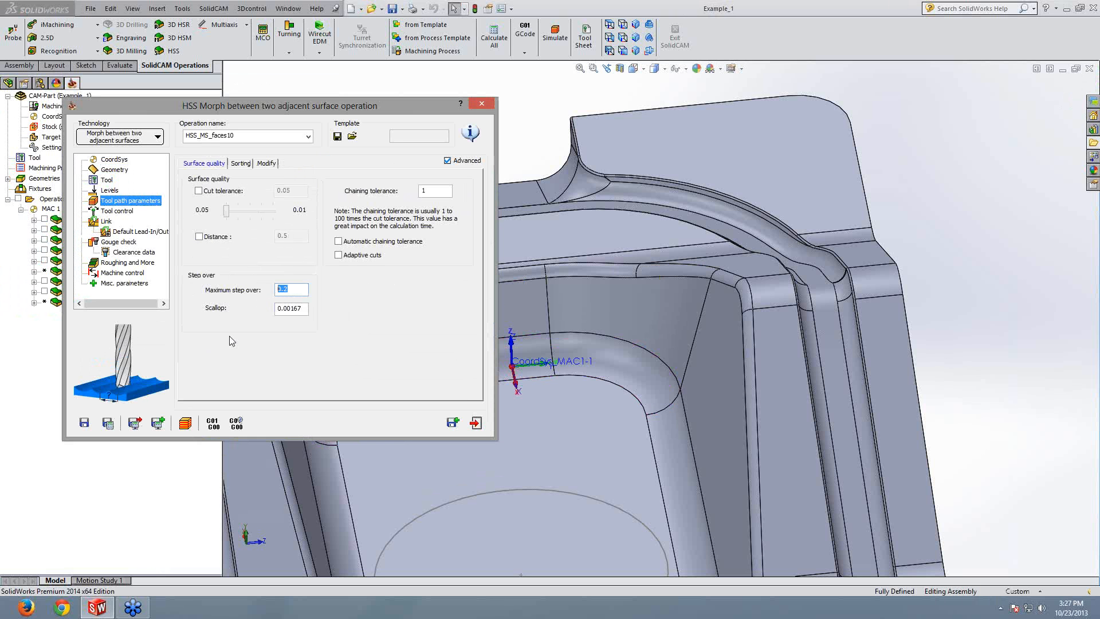
type("0.")
key("BackSpace")
key("BackSpace")
left_click(241, 163)
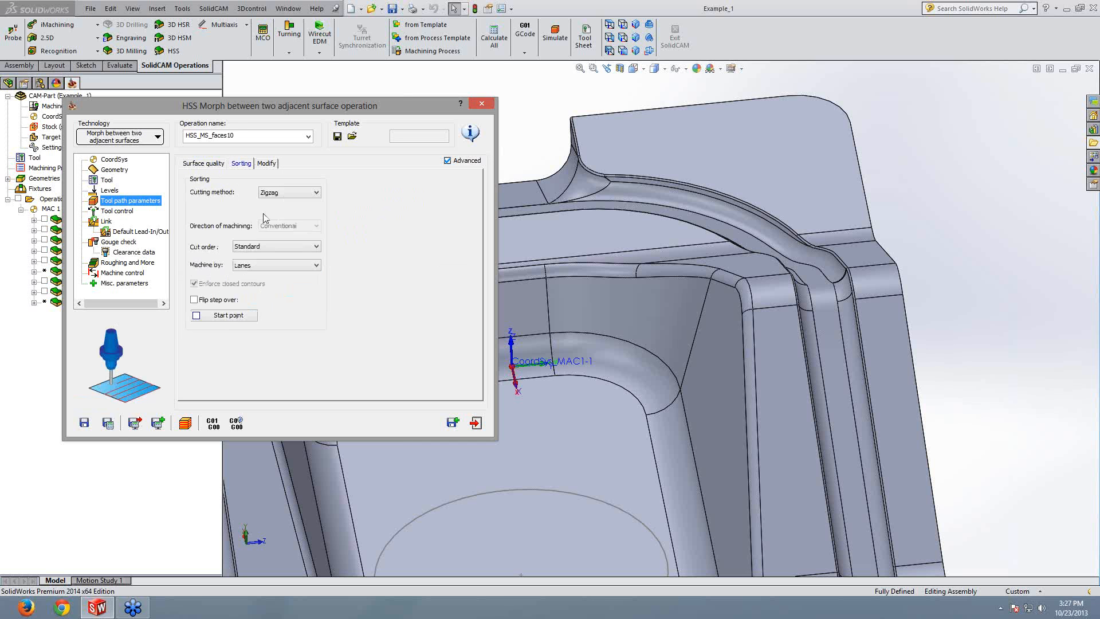
Step: Save and calculate the operation, simulate it, and examine the morphed passes on the curved end wall from several angles
left_click(108, 423)
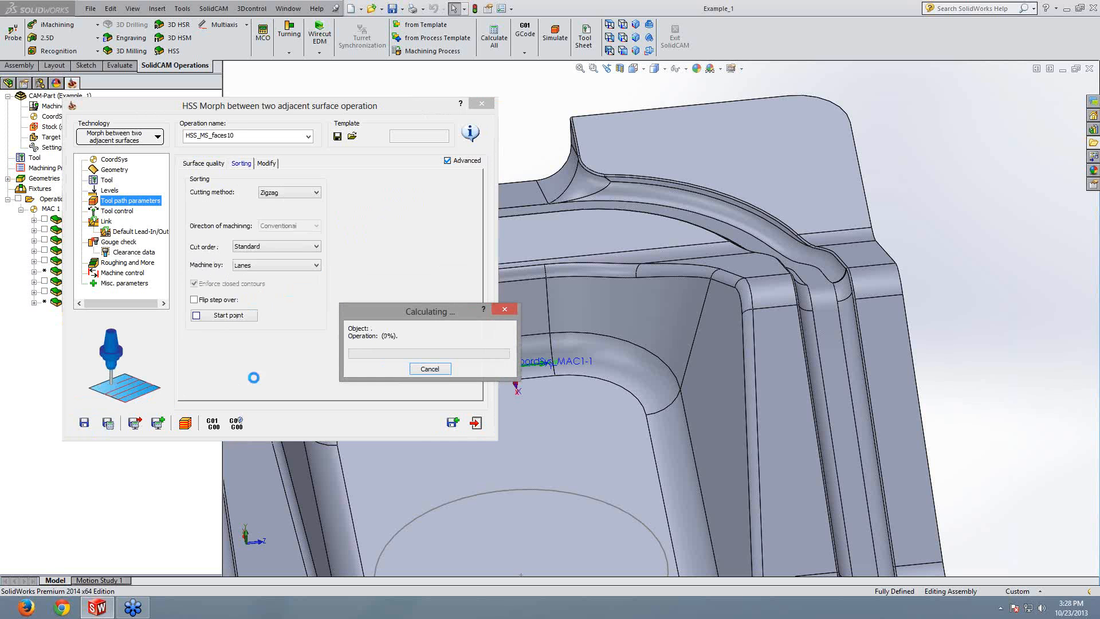
left_click(185, 424)
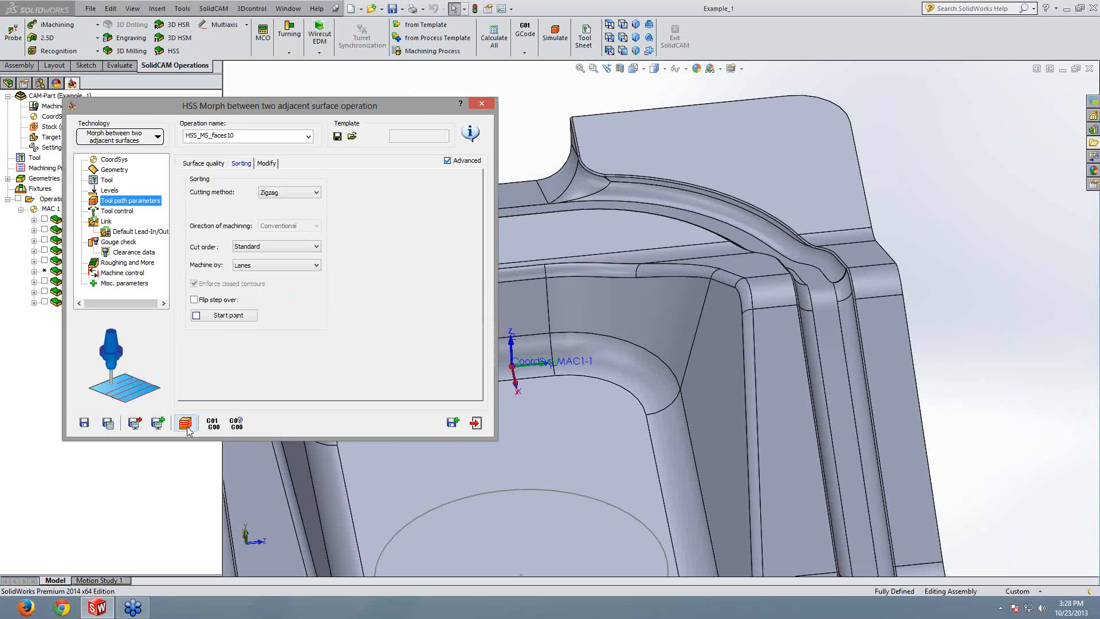
left_click(123, 518)
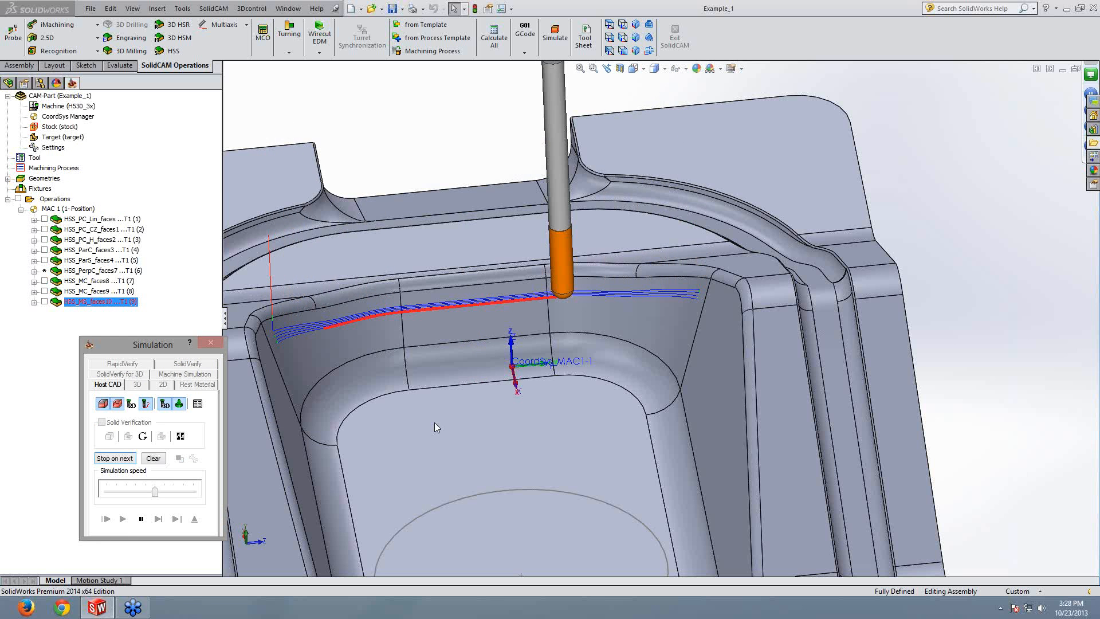
middle_click_drag(435, 424, 371, 452)
left_click(187, 492)
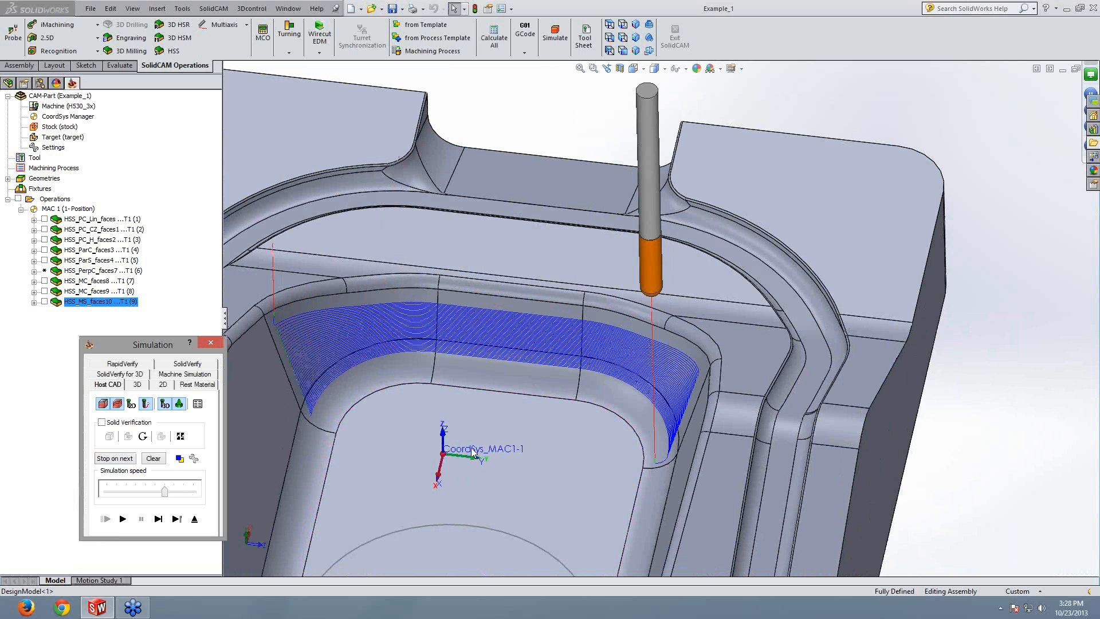
middle_click_drag(473, 453, 511, 443)
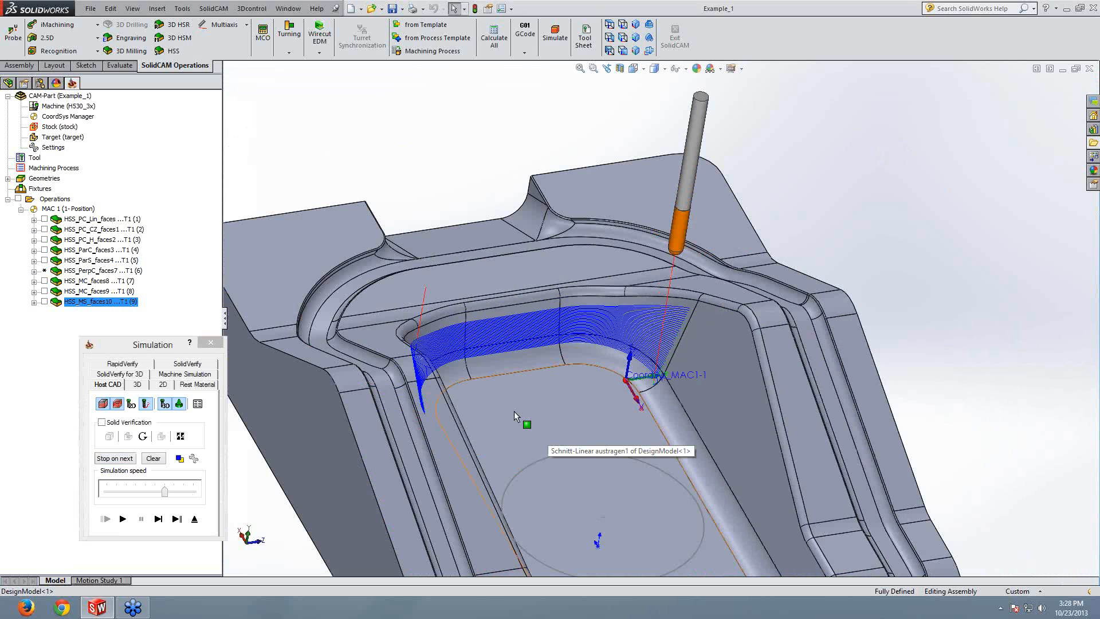
middle_click_drag(514, 411, 575, 299)
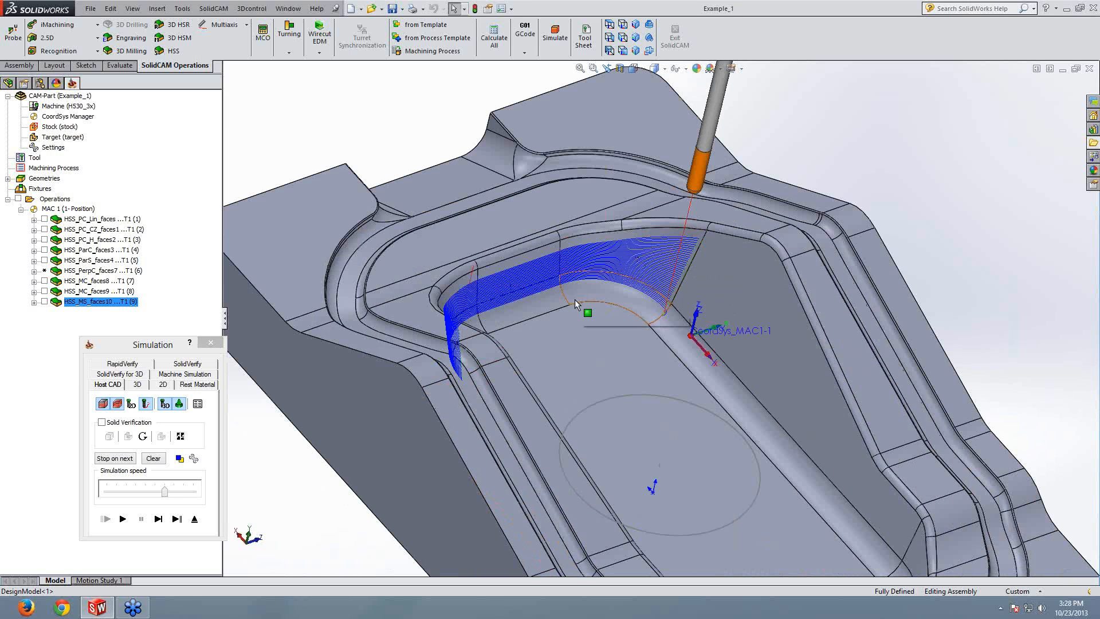
left_click(195, 518)
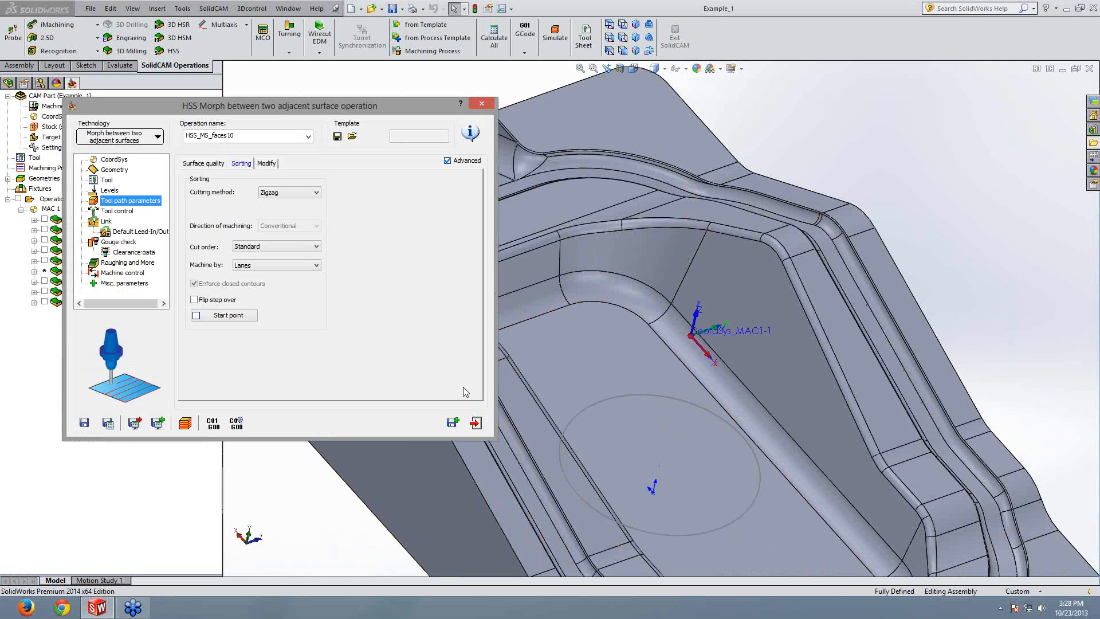
Step: Copy the morph operation and change the copy's technology to Projection (User defined)
left_click(453, 423)
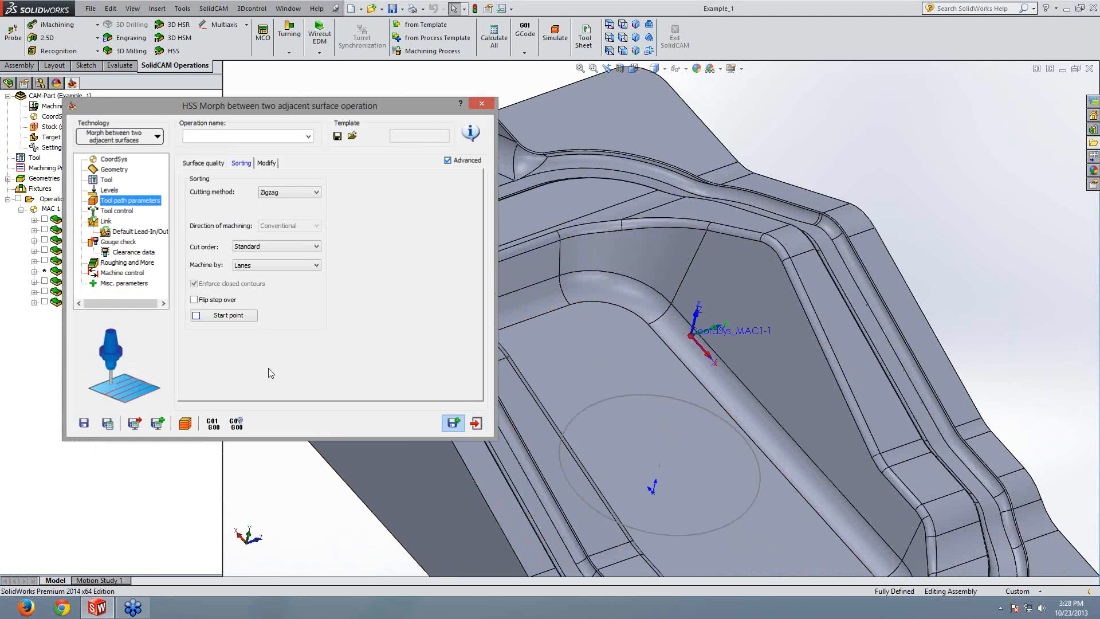
left_click(129, 138)
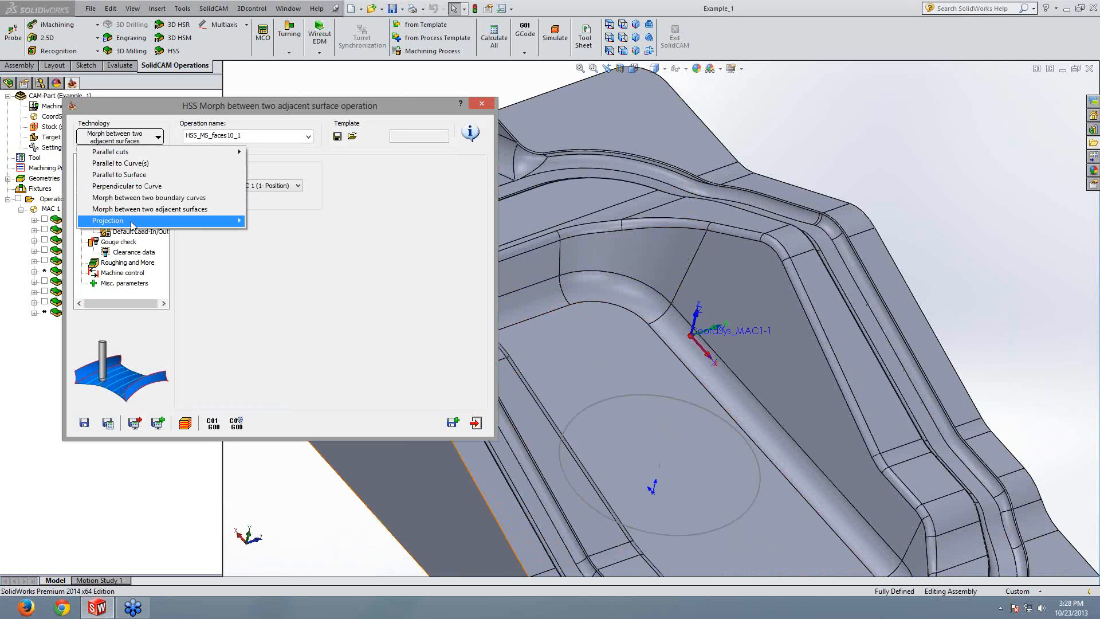
mouse_move(131, 223)
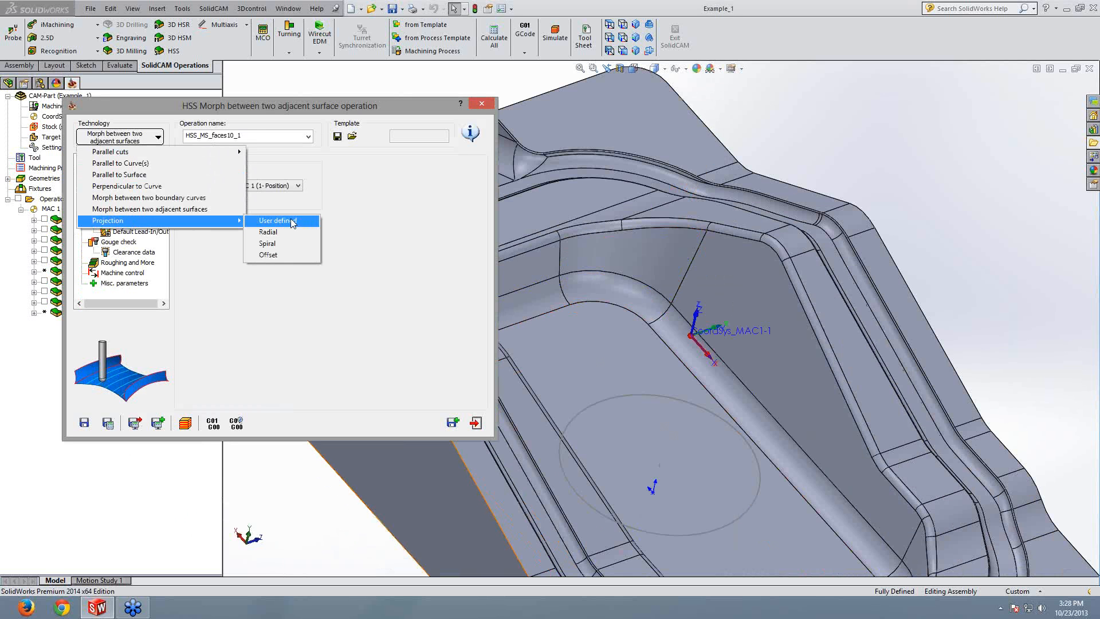
left_click(292, 223)
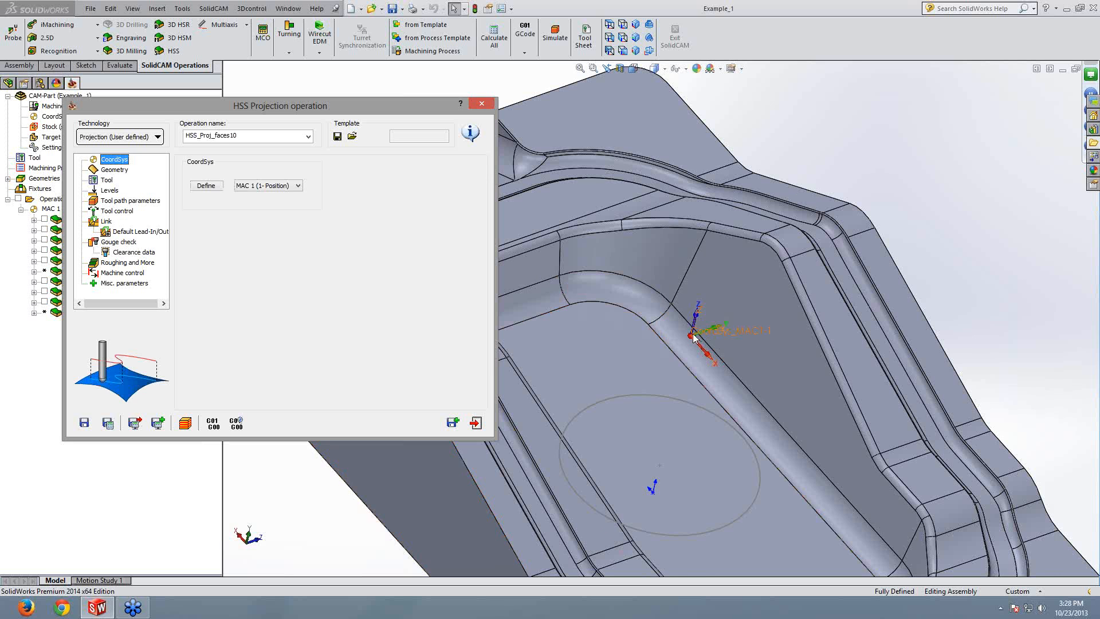
Step: Define a new drive surface for the projection operation from the continuous groove face running around the cavity
scroll(693, 338, "up", 1)
middle_click_drag(692, 338, 705, 240, "ctrl")
left_click(115, 170)
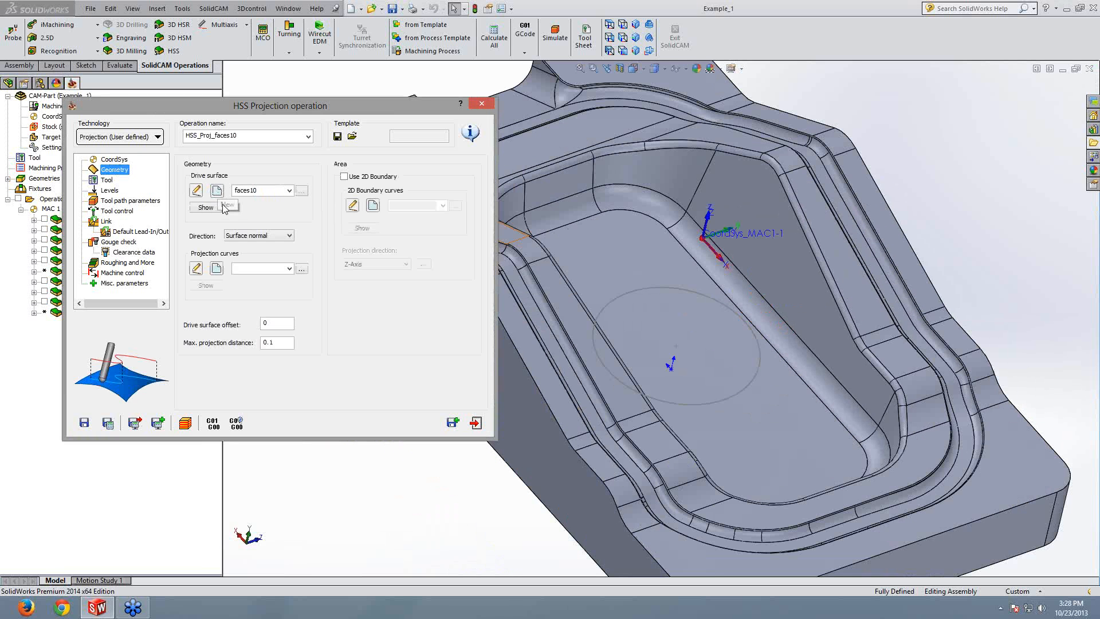
left_click(217, 191)
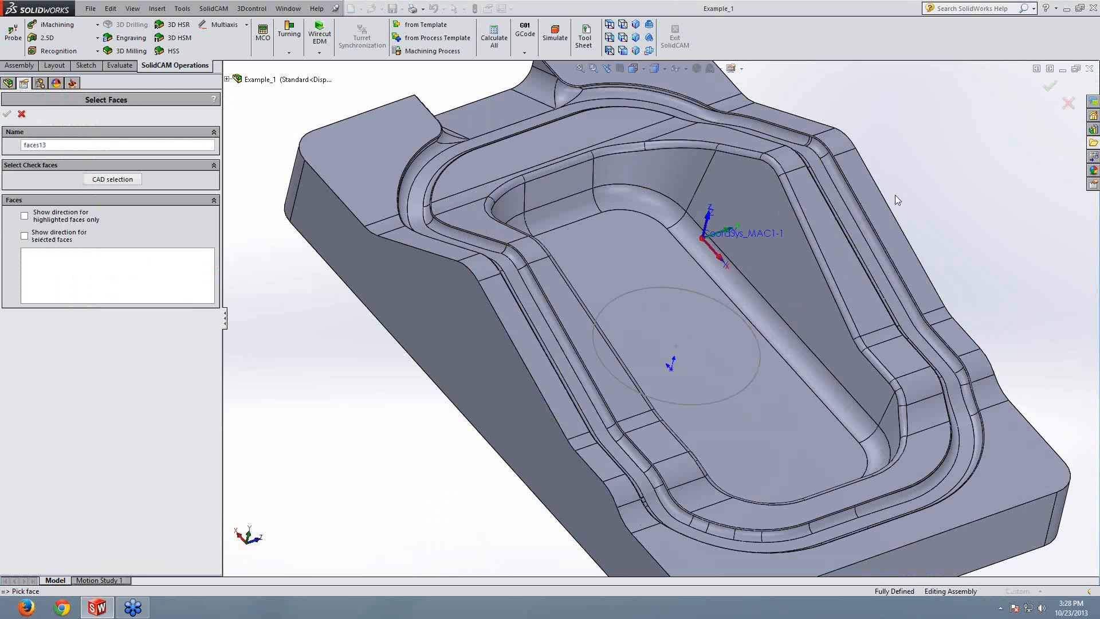
left_click(843, 223)
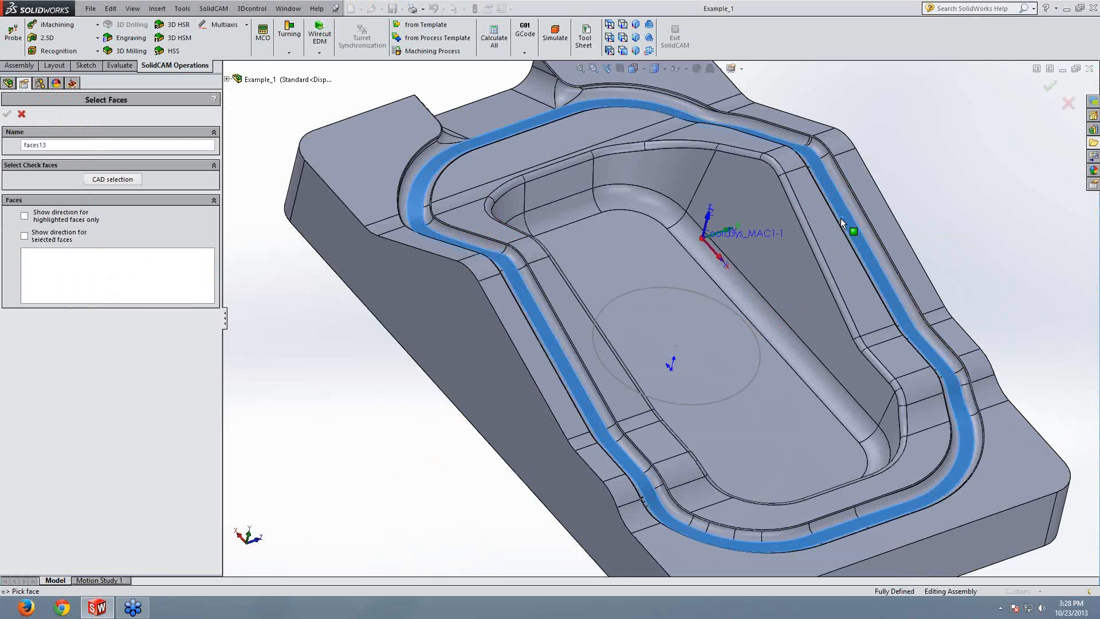
left_click(7, 114)
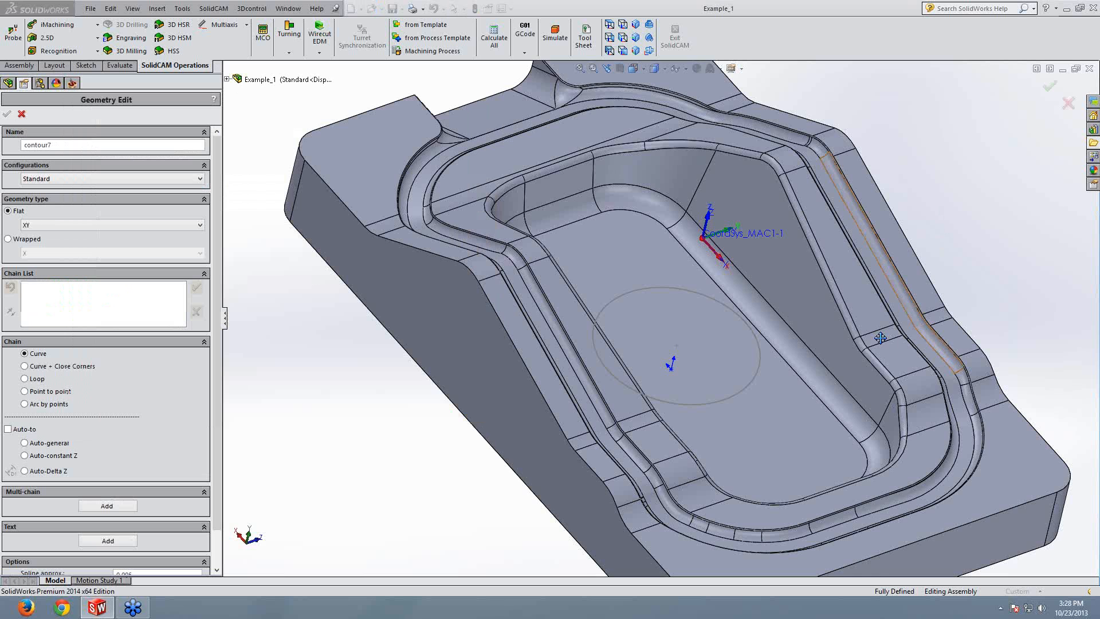
Step: Define the projection curve as a chain of connected edges along the groove's long side beside the cavity
scroll(880, 338, "down", 4)
left_click(831, 460)
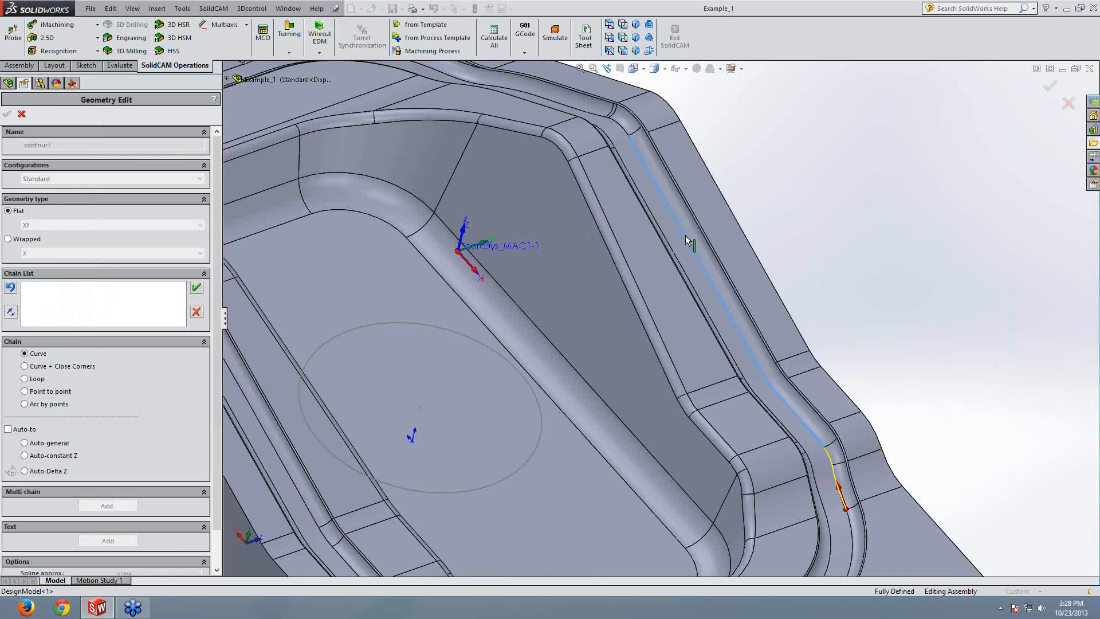
left_click(653, 159)
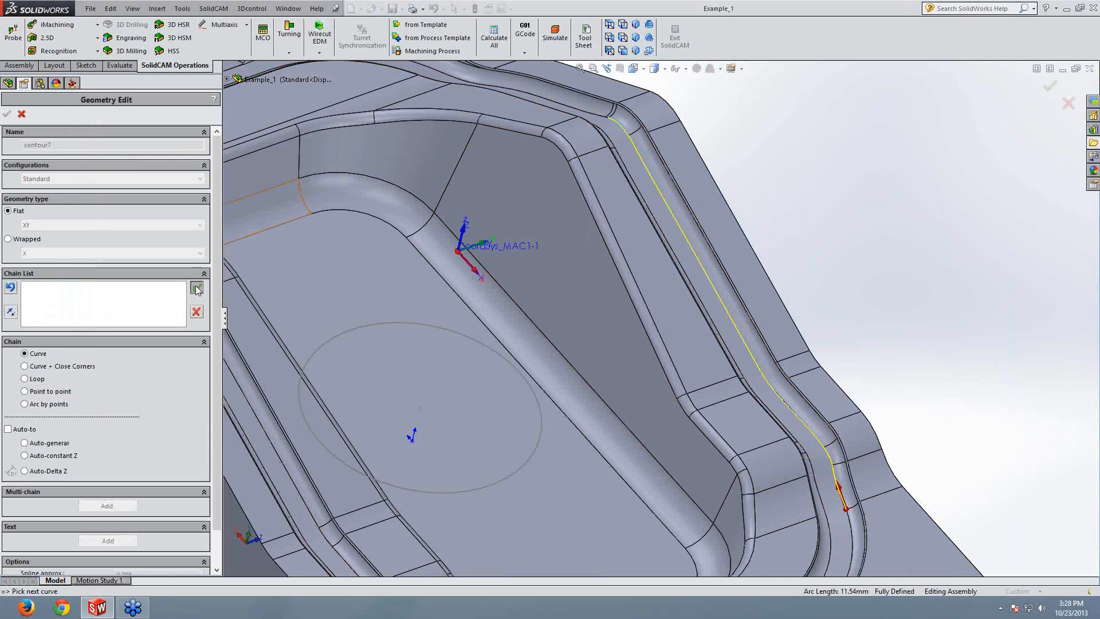
left_click(7, 114)
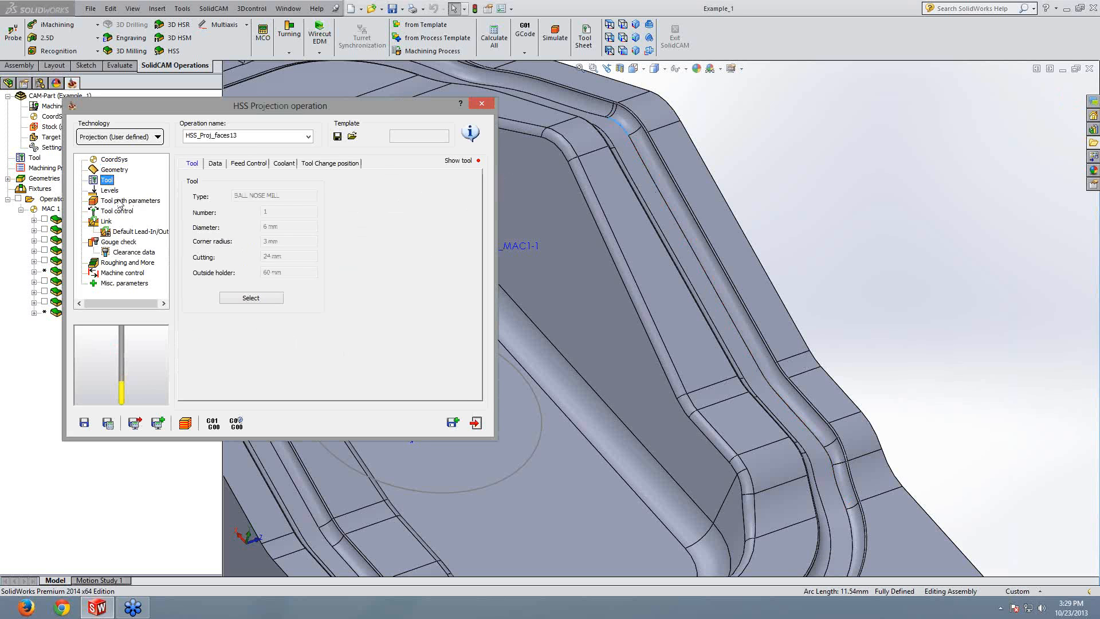
Step: Make the default lead-out the same as the Vertical tang. arc lead-in
left_click(121, 201)
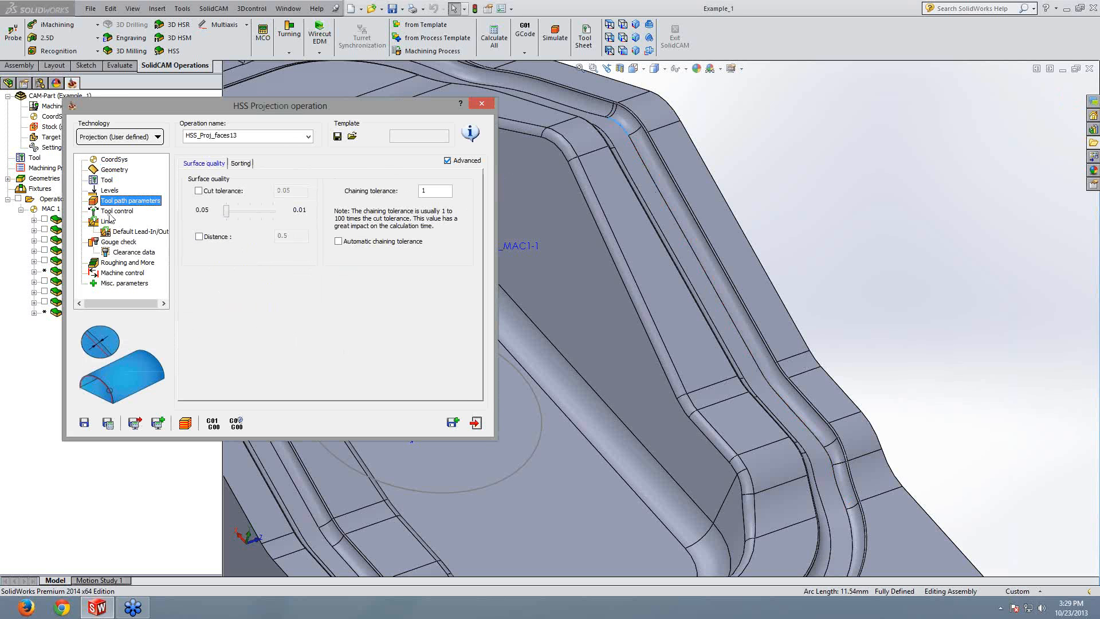
left_click(117, 231)
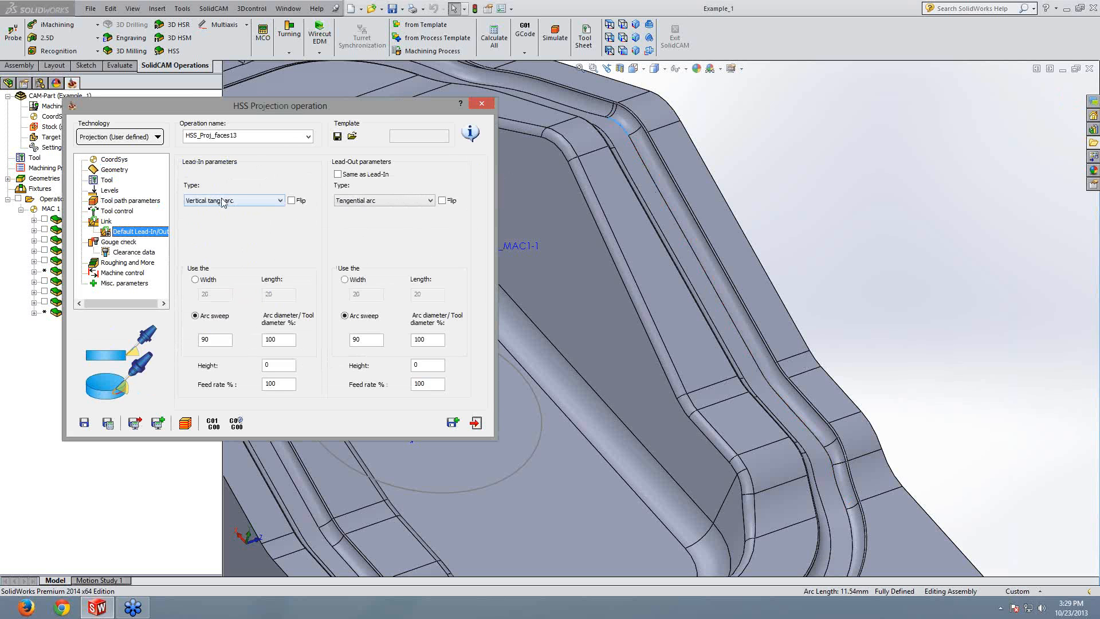
left_click(338, 175)
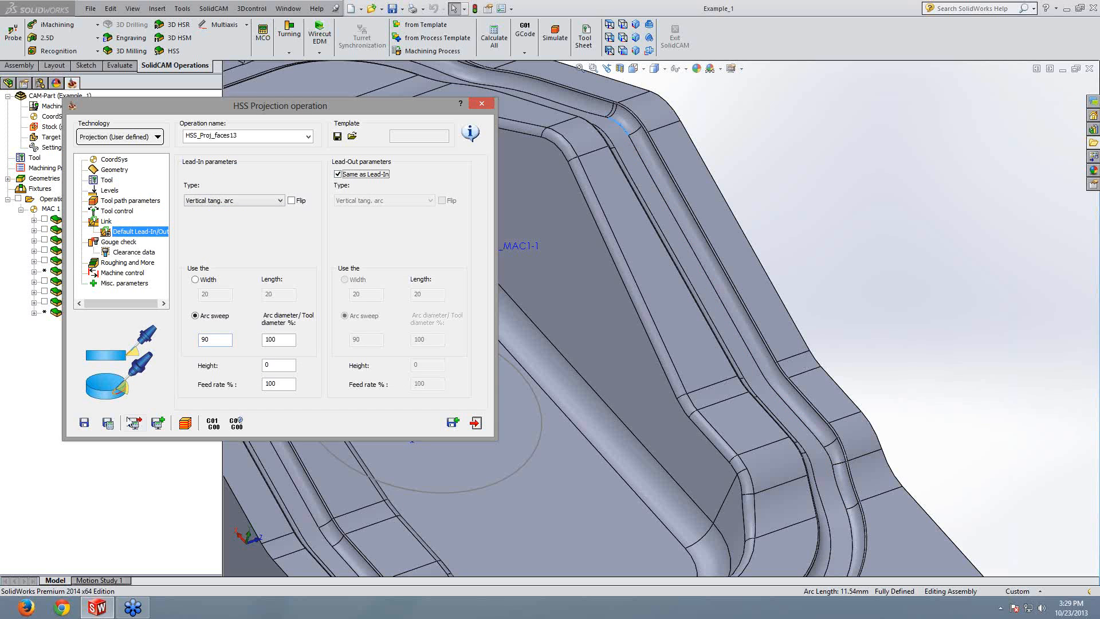
Step: Save and calculate the projection operation, and simulate its pass along the groove at a reduced simulation speed
left_click(108, 422)
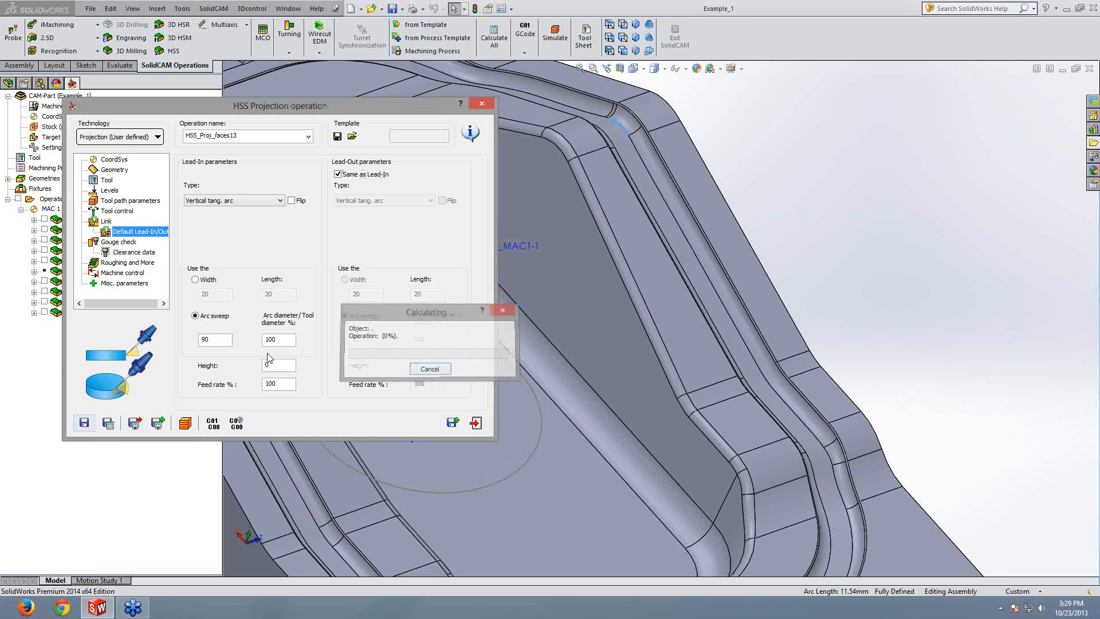
left_click(184, 424)
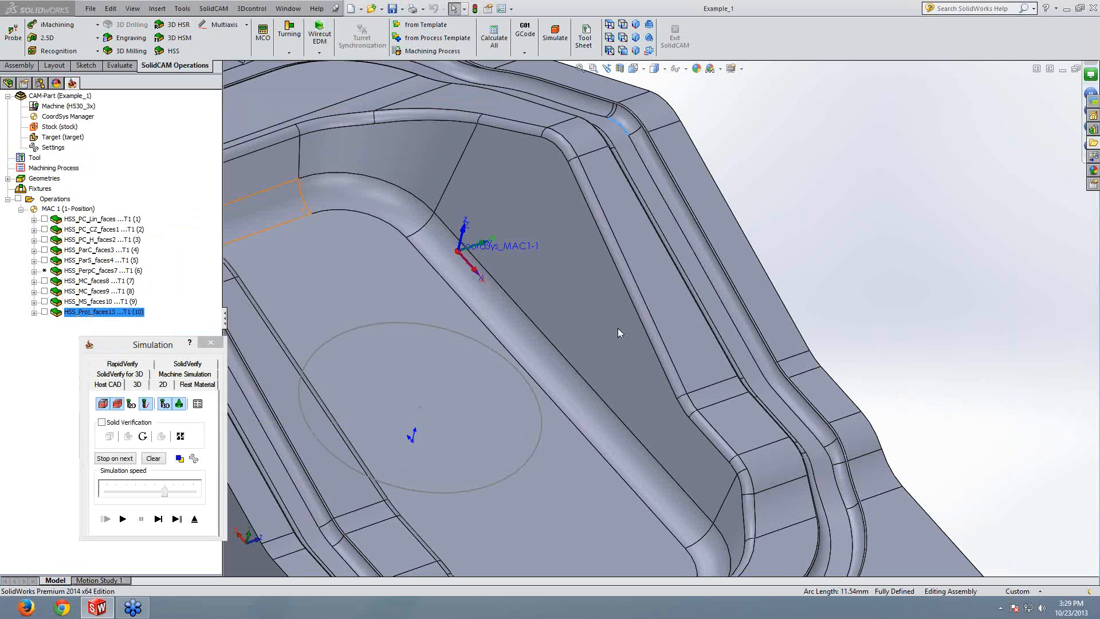
middle_click_drag(617, 327, 673, 296, "ctrl")
scroll(673, 296, "up", 1)
left_click_drag(164, 492, 135, 492)
left_click(123, 518)
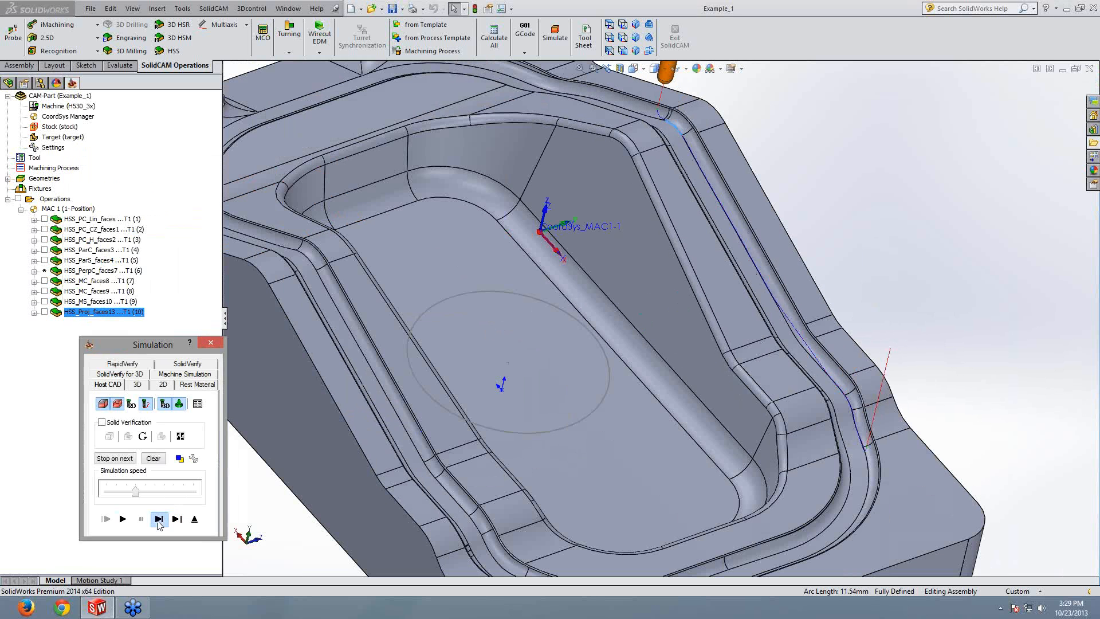
Step: Replay the projection pass along the groove, inspect the toolpath from another angle, and exit the simulation
left_click(158, 518)
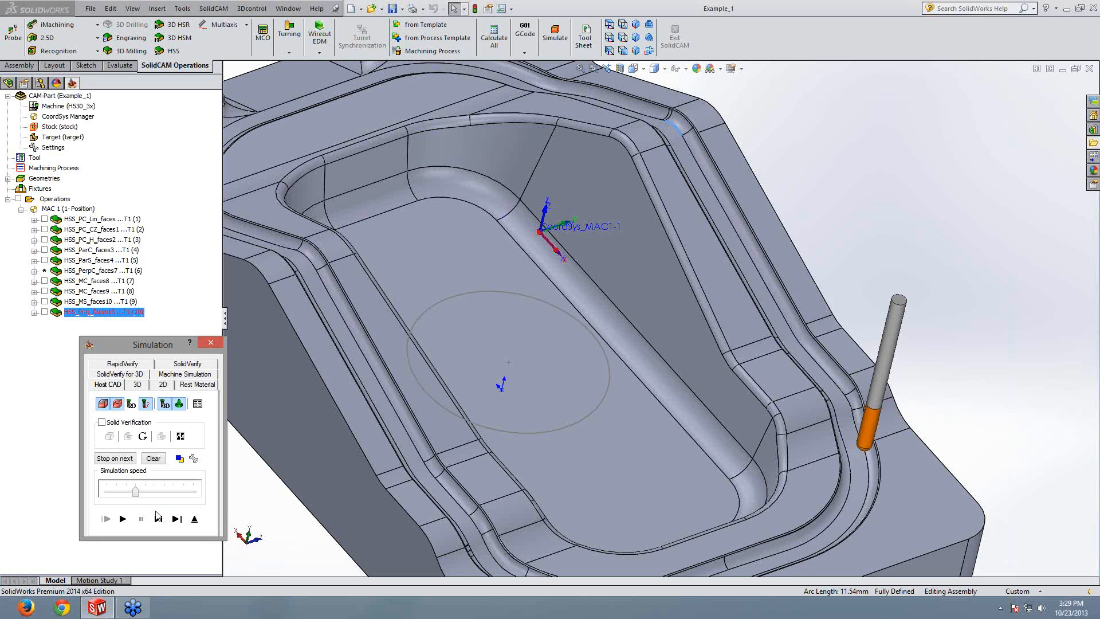
left_click(122, 518)
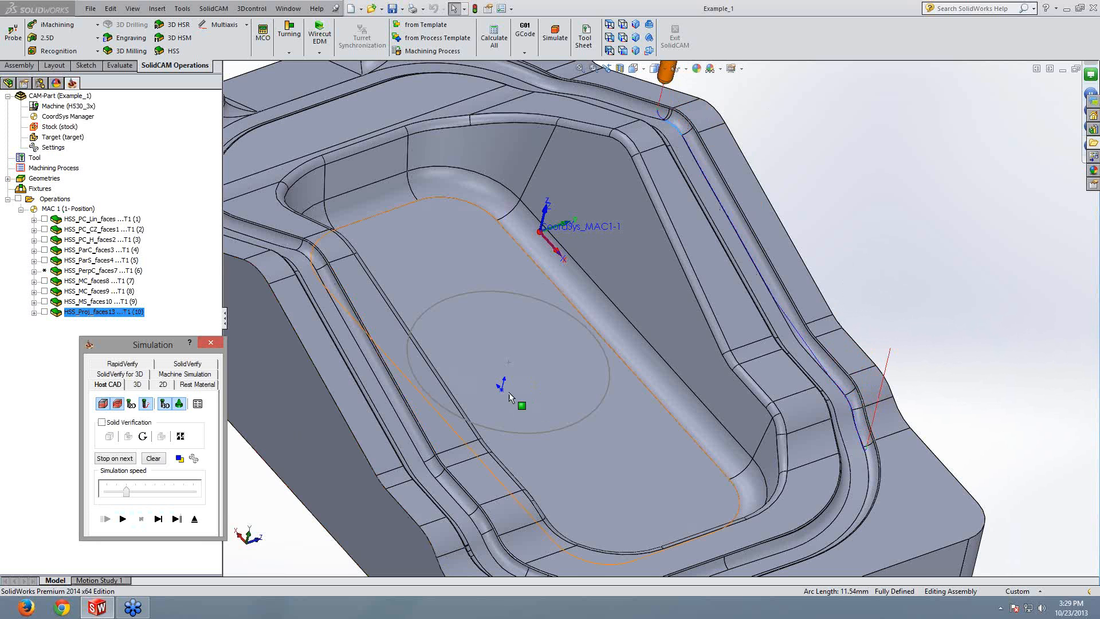
middle_click_drag(509, 392, 537, 364)
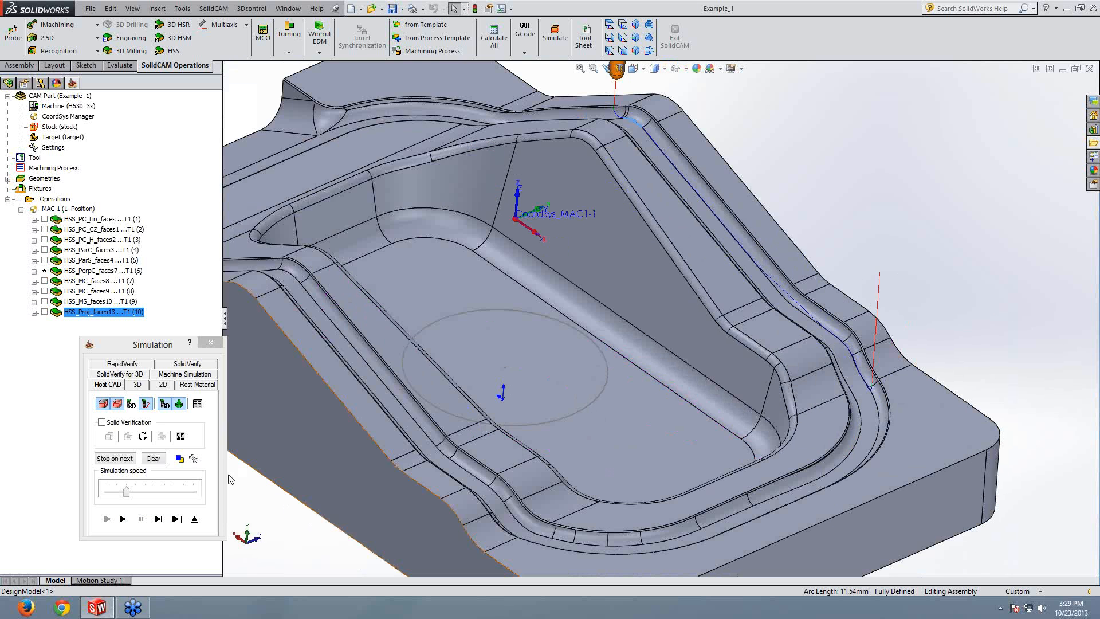
left_click(194, 519)
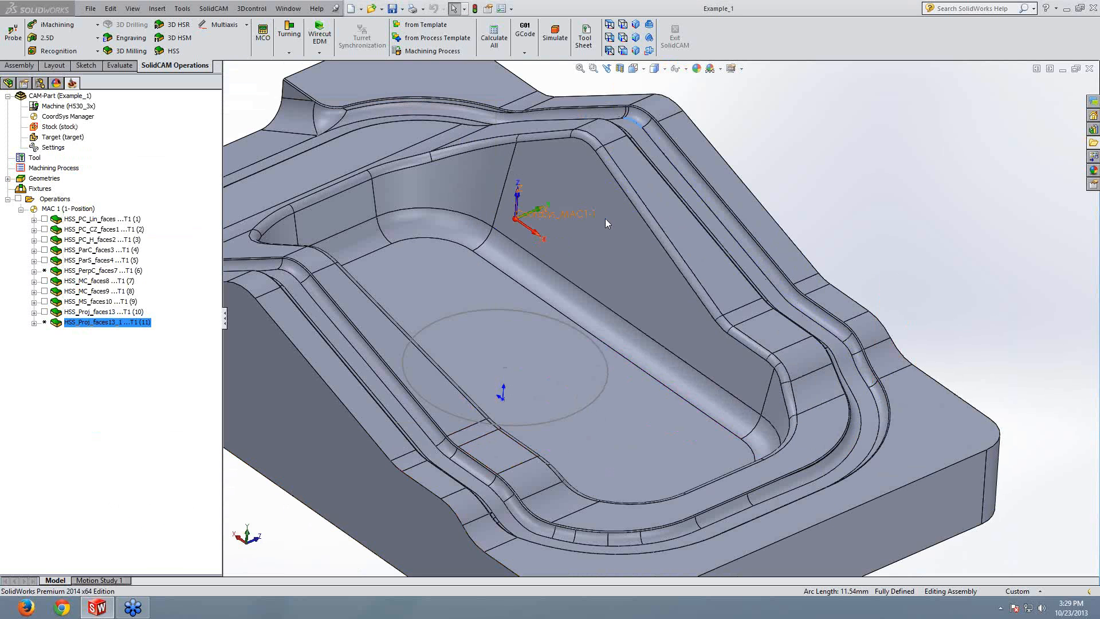
Step: Change the copied operation's technology to Spiral projection and define the flat cavity floor as its new drive surface
left_click(152, 138)
mouse_move(232, 221)
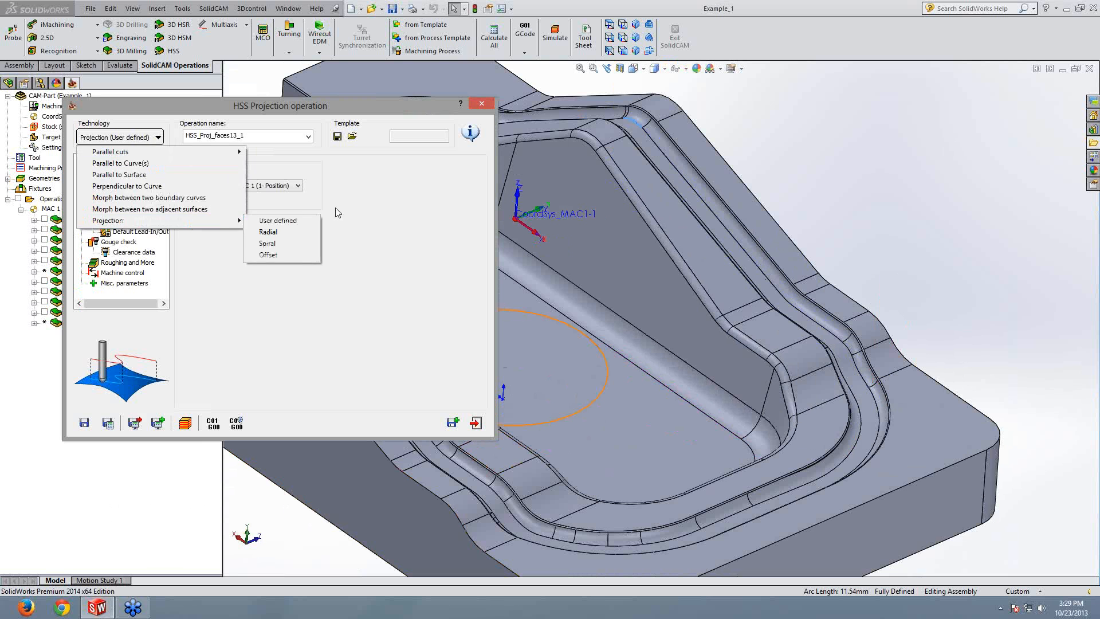
left_click(278, 245)
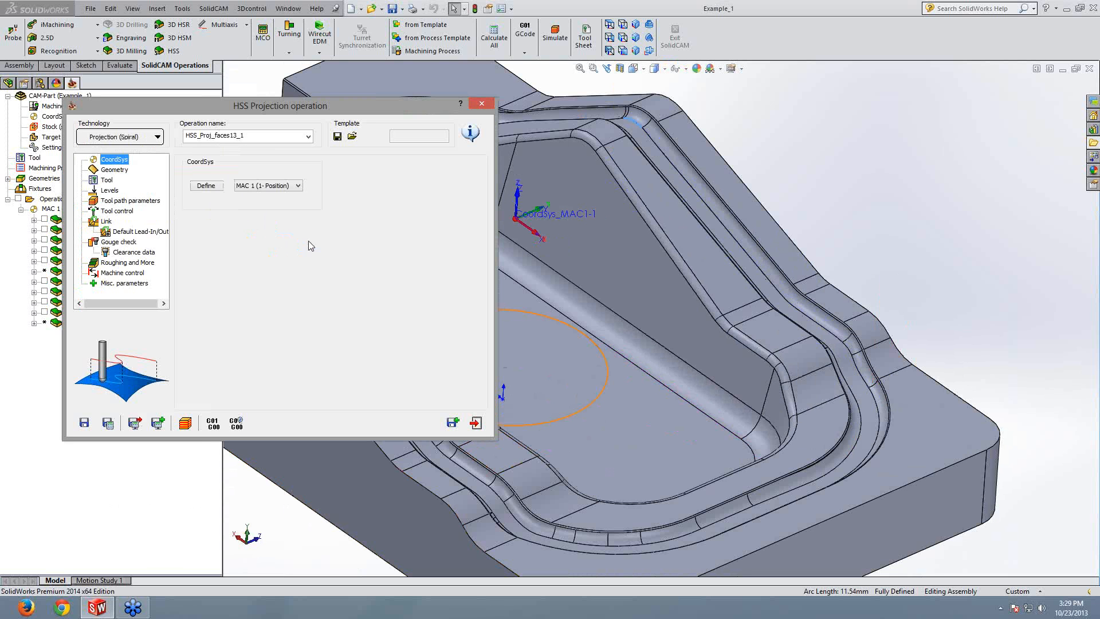
left_click(115, 170)
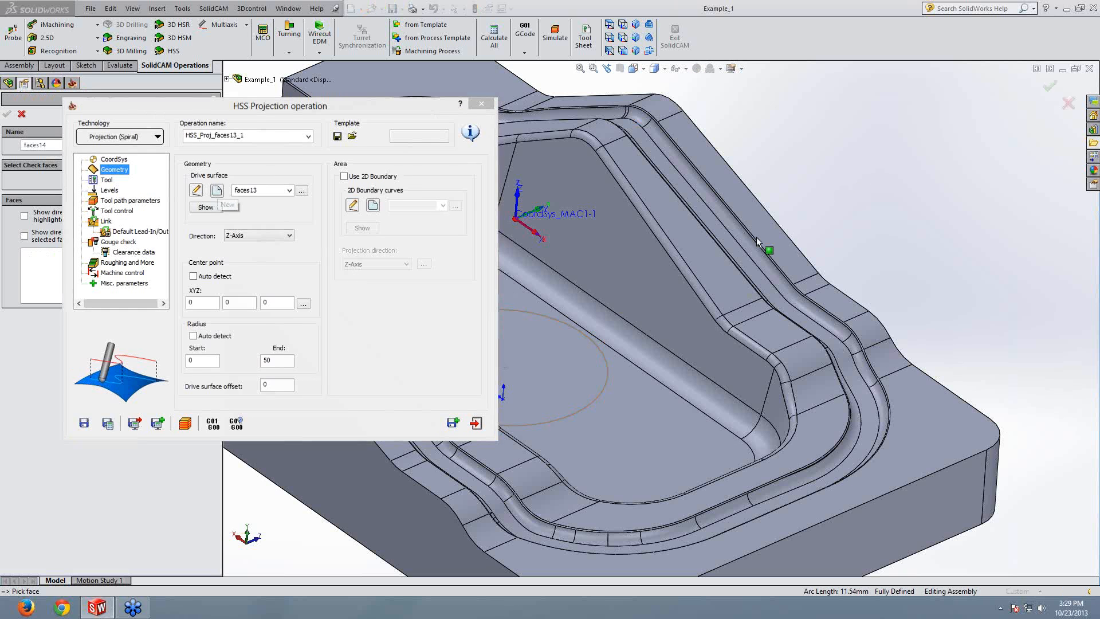
left_click(573, 412)
left_click(7, 114)
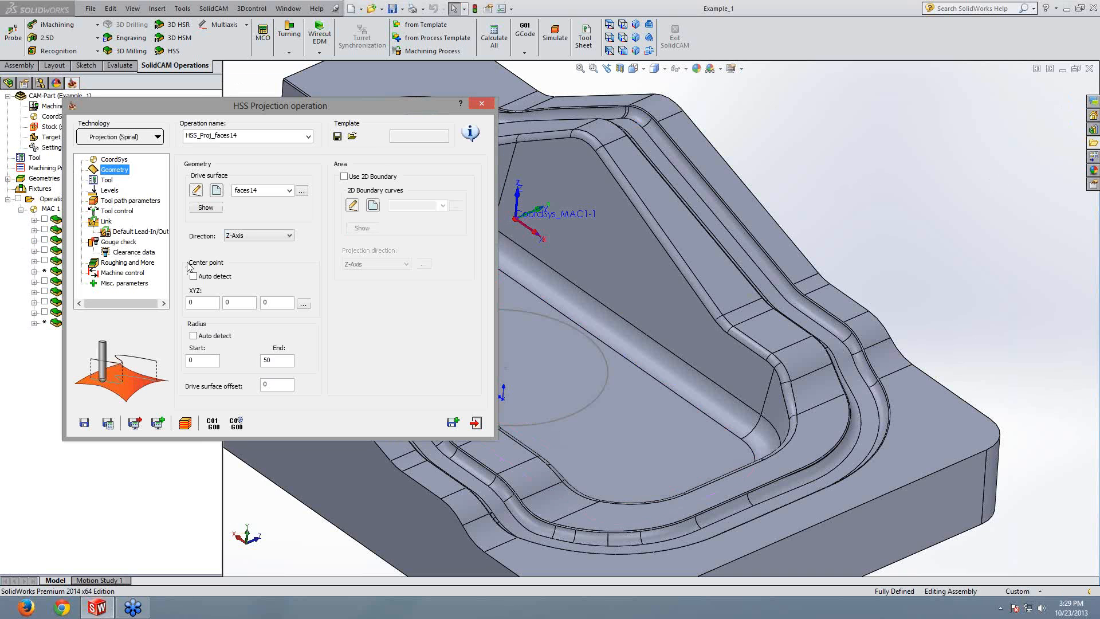
Step: Limit the machining area with a 2D boundary defined from the 80 mm diameter circle on the cavity floor
left_click(351, 177)
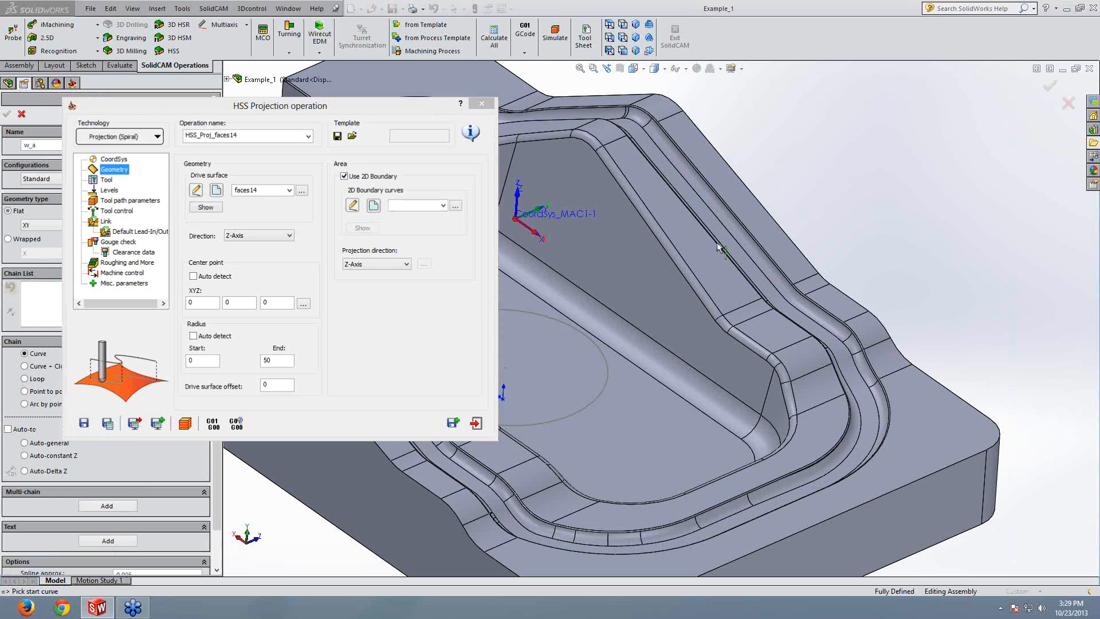
left_click(584, 338)
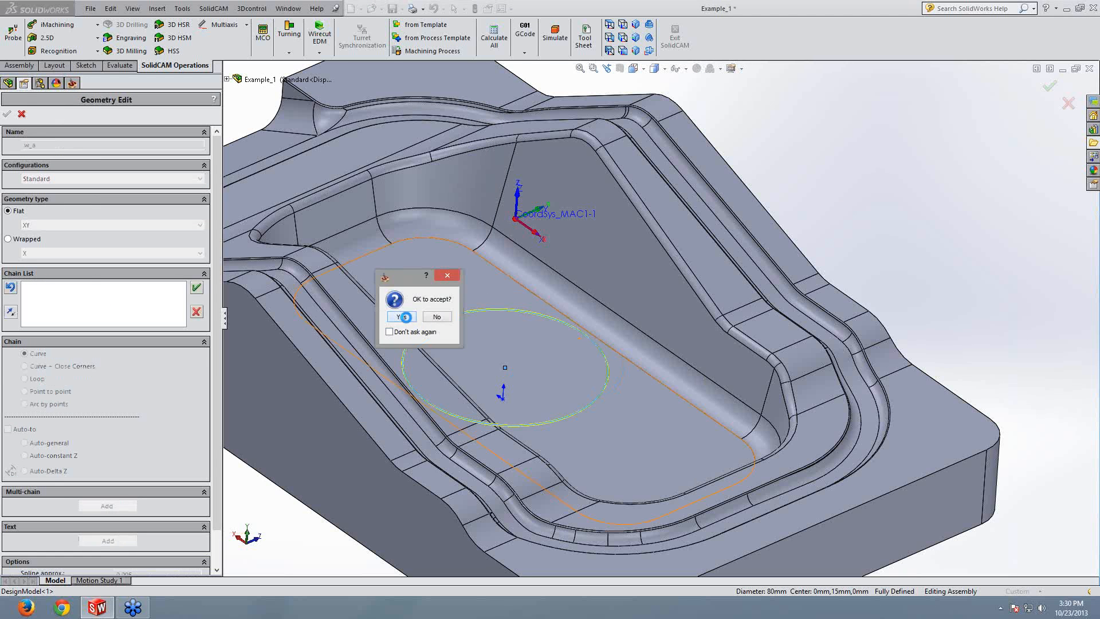
left_click(393, 314)
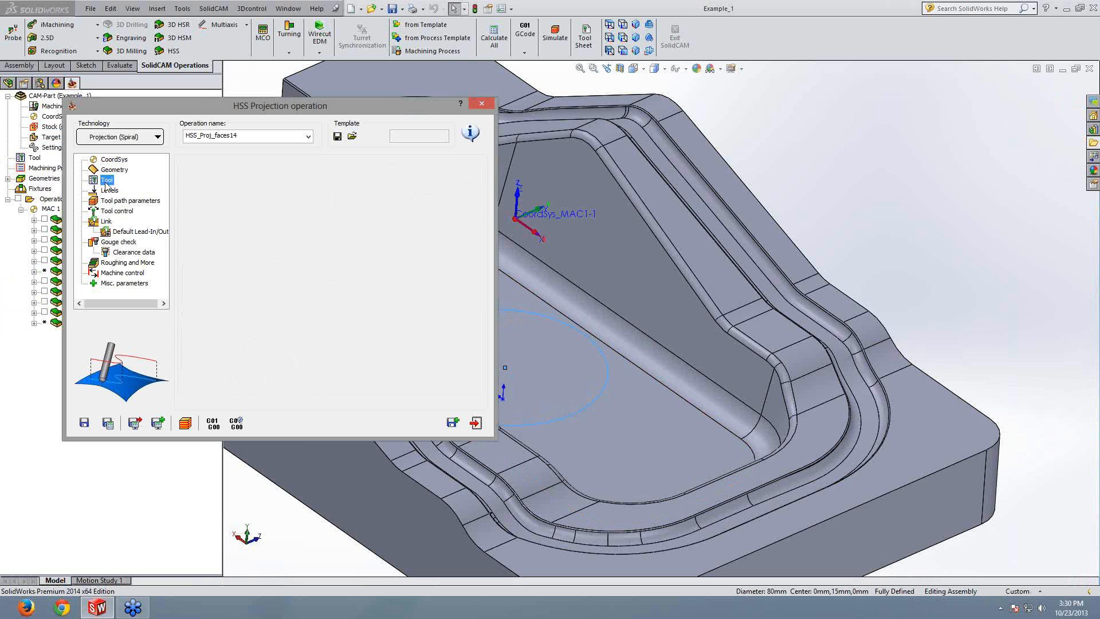
Step: Set the maximum step over to 2 and review the sorting, tool control, link and default lead-in settings
left_click(109, 190)
left_click(120, 200)
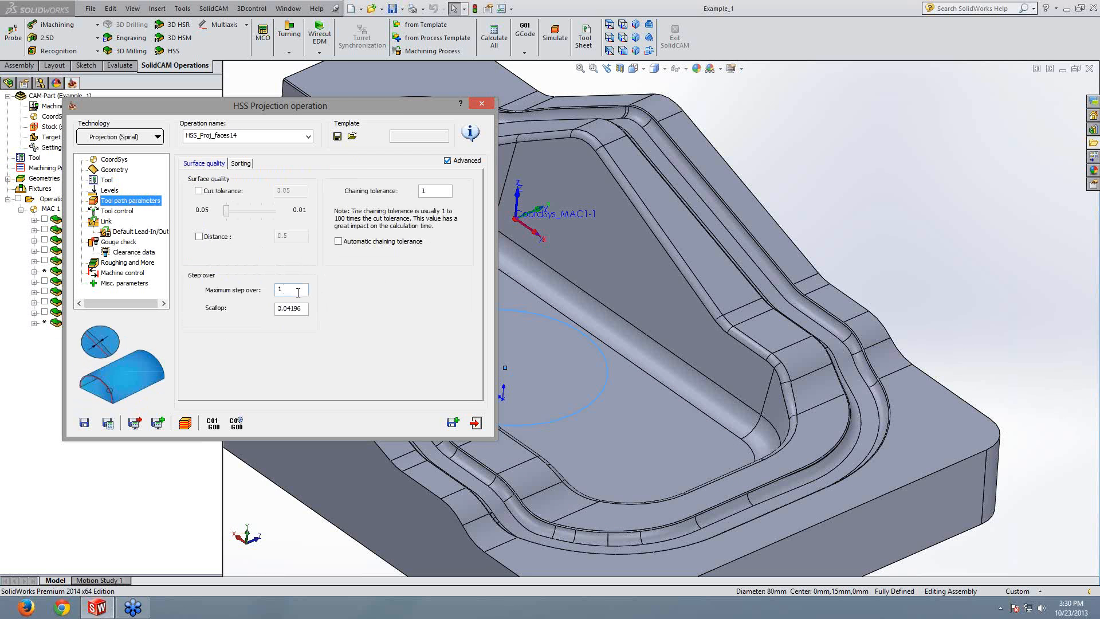
type("2")
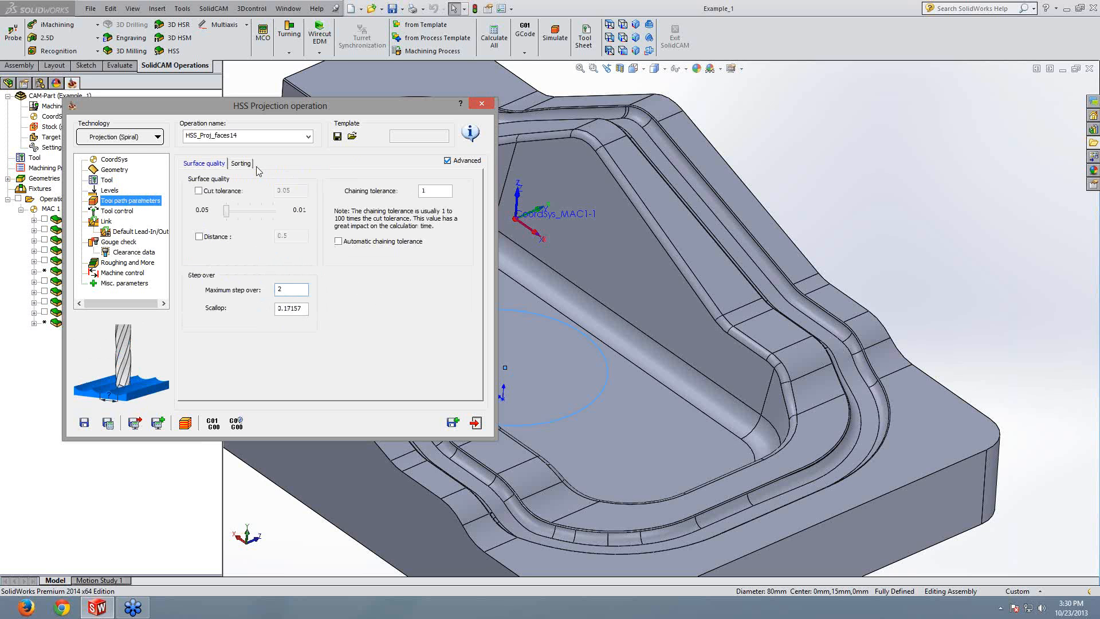
left_click(241, 164)
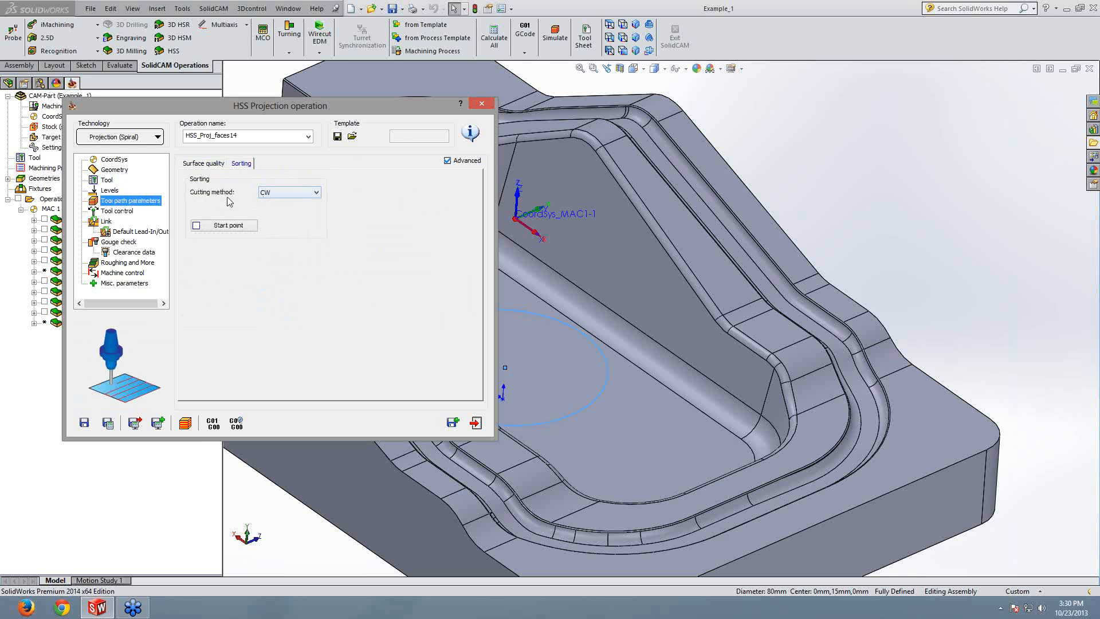
left_click(203, 164)
left_click(114, 211)
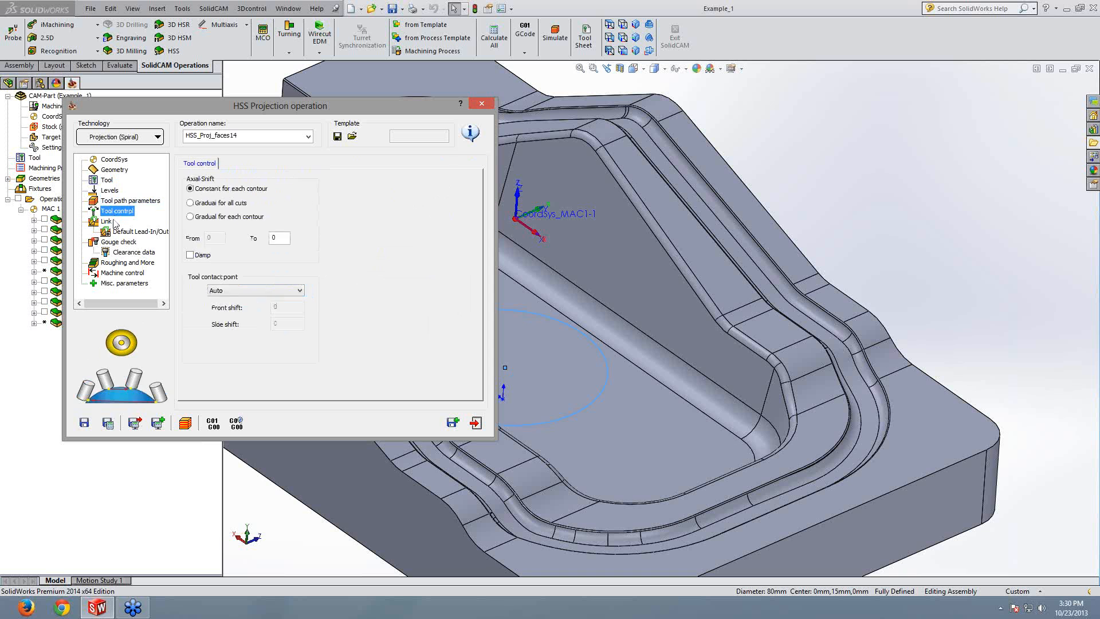
left_click(108, 221)
left_click(248, 164)
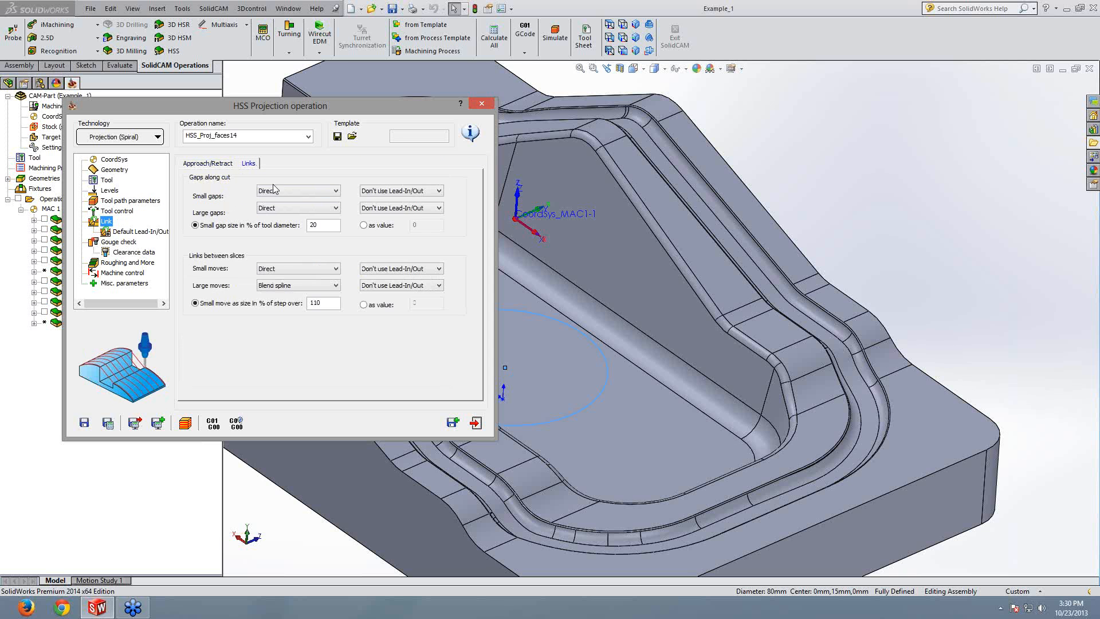
left_click(137, 234)
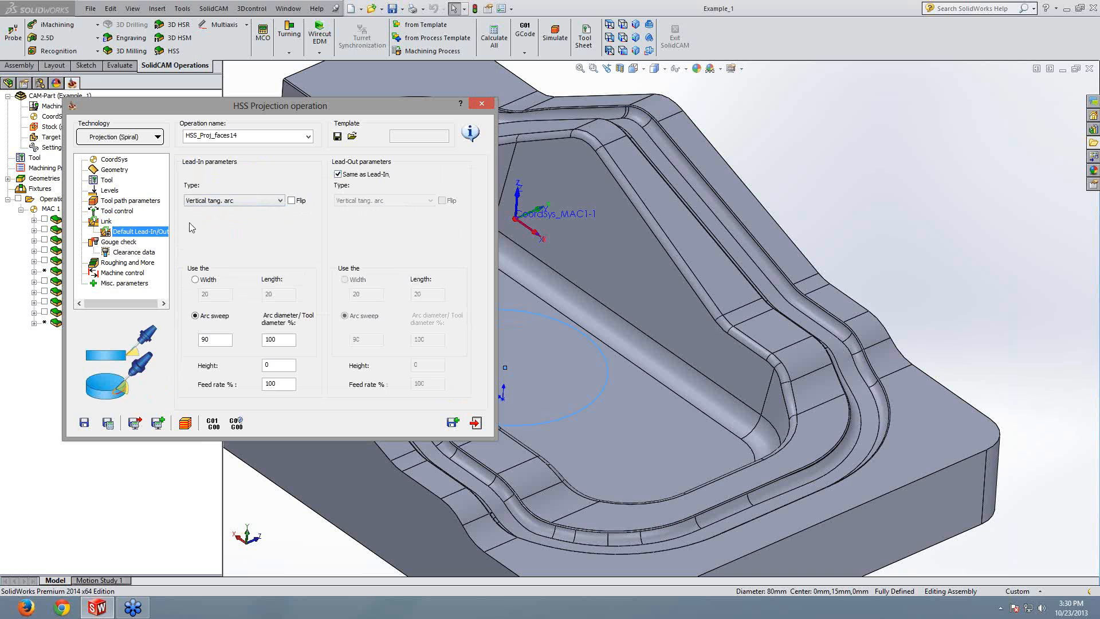
Step: Set the end radius of the spiral to 40, after checking its center point and start radius
left_click(115, 170)
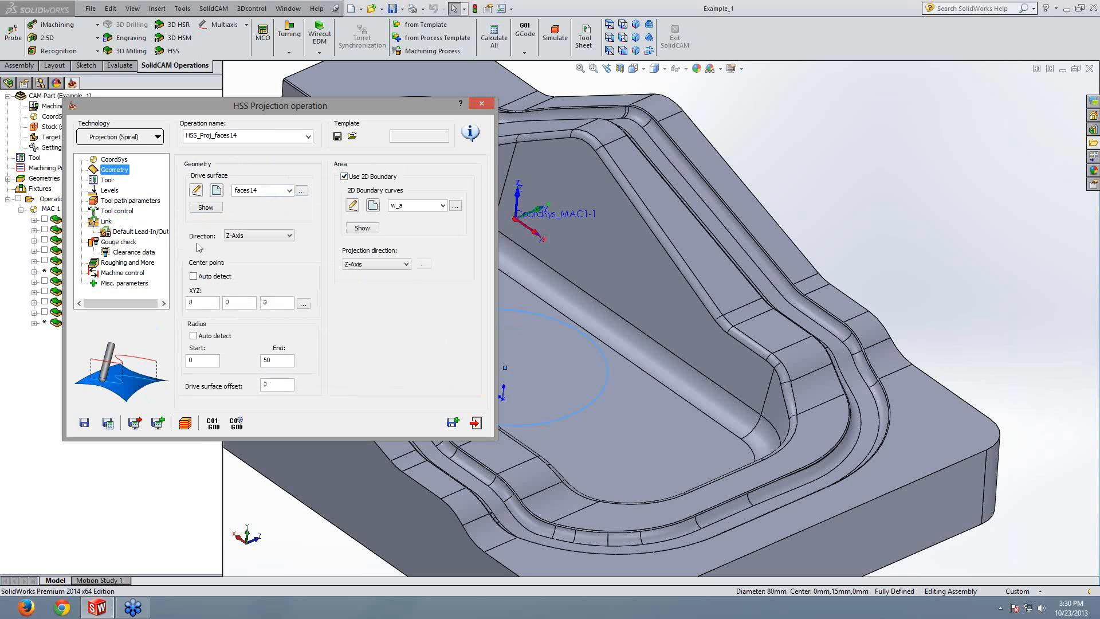
left_click(210, 302)
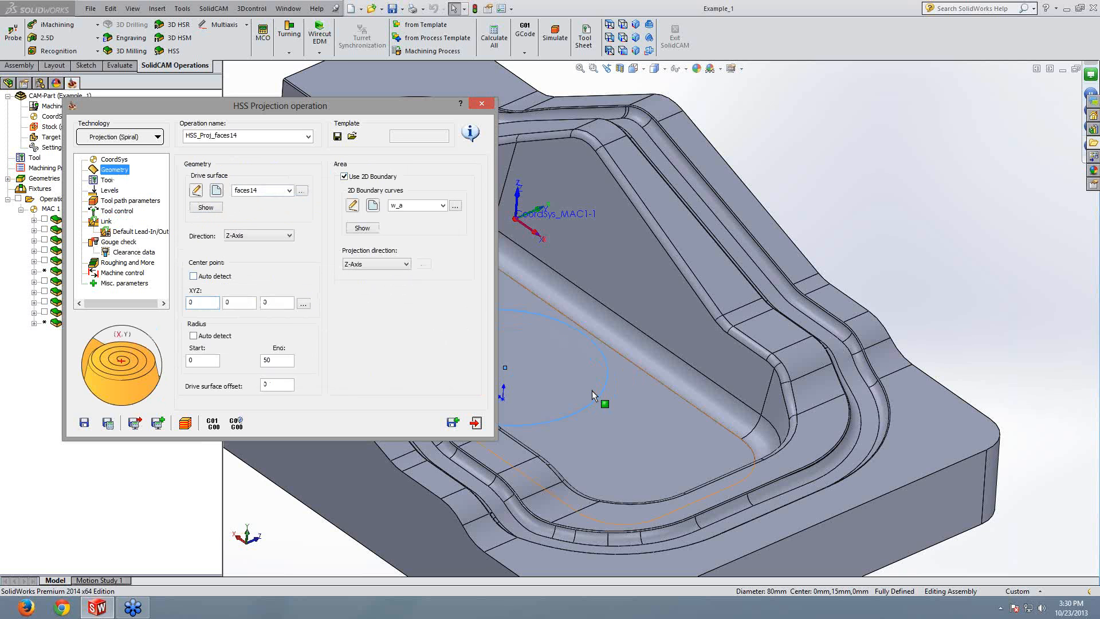
middle_click_drag(592, 390, 747, 347, "ctrl")
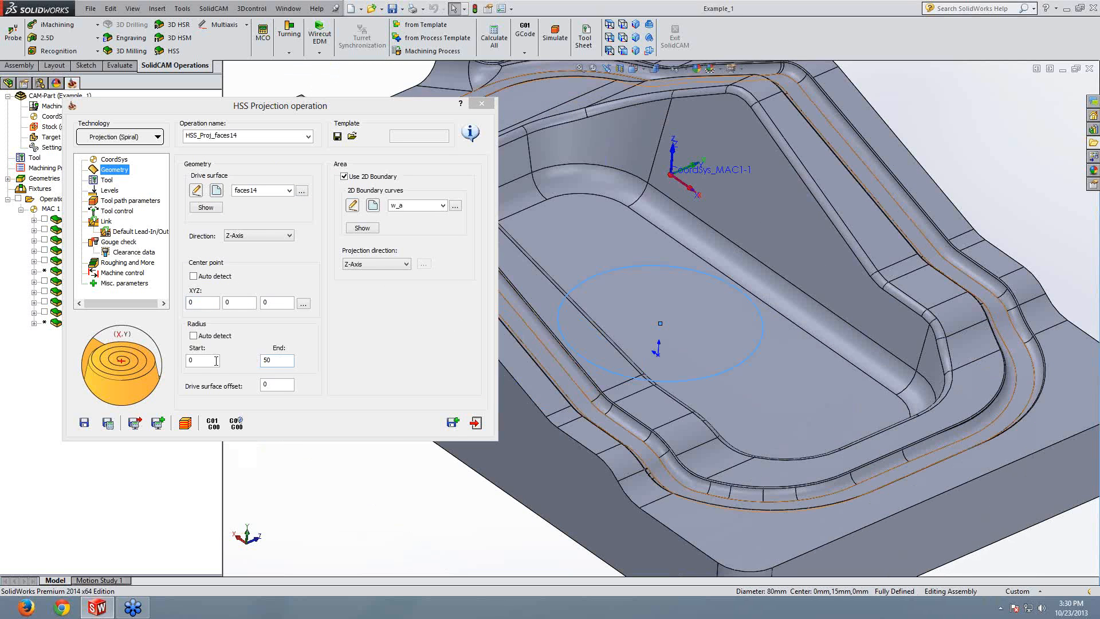
left_click(216, 361)
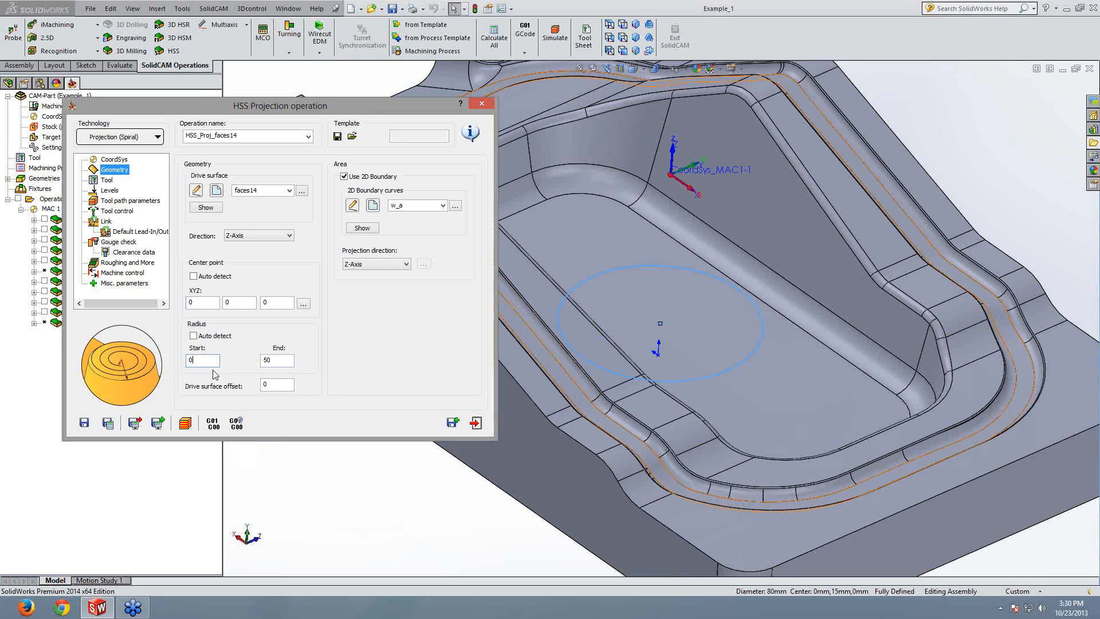
double_click(280, 360)
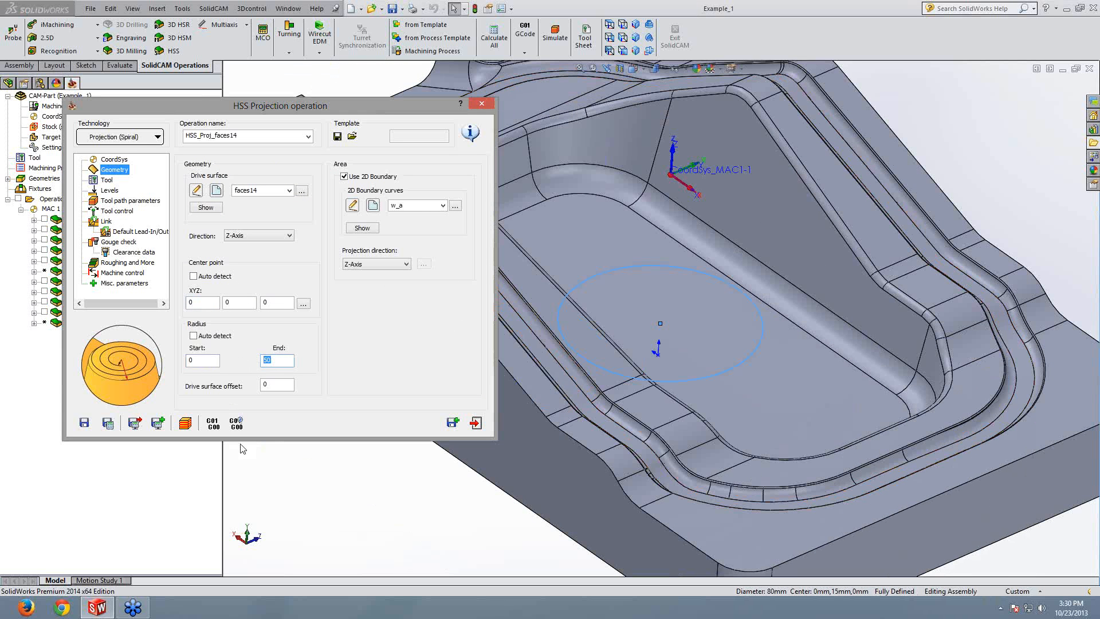
type("40")
Step: Save and calculate the spiral projection operation, simulate it at a higher speed, inspect the toolpath, and close the operation
left_click(108, 423)
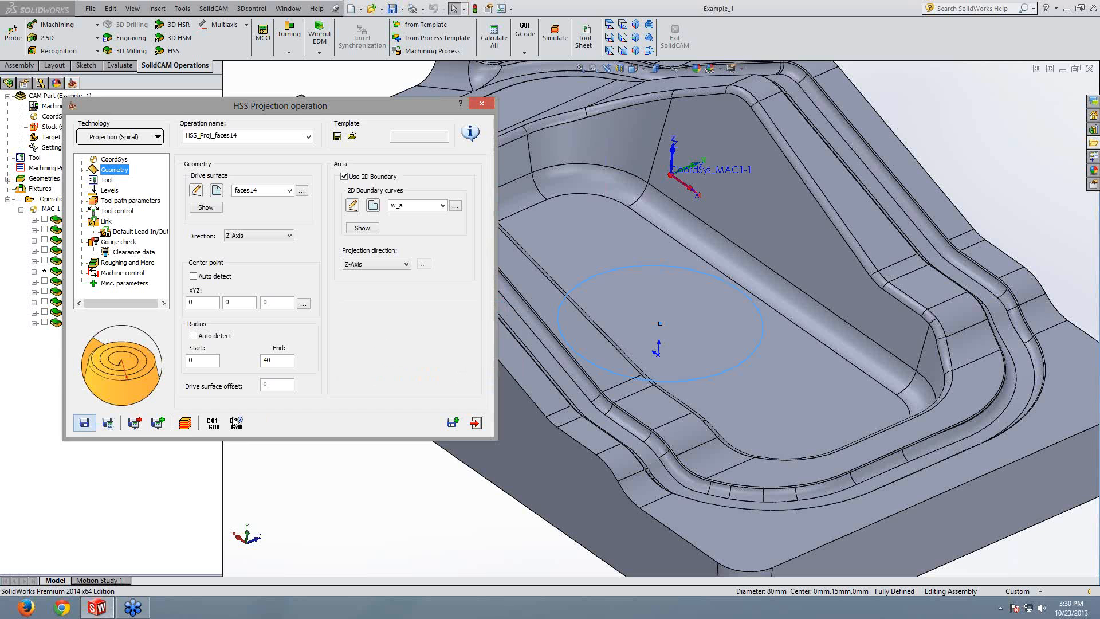
left_click(185, 423)
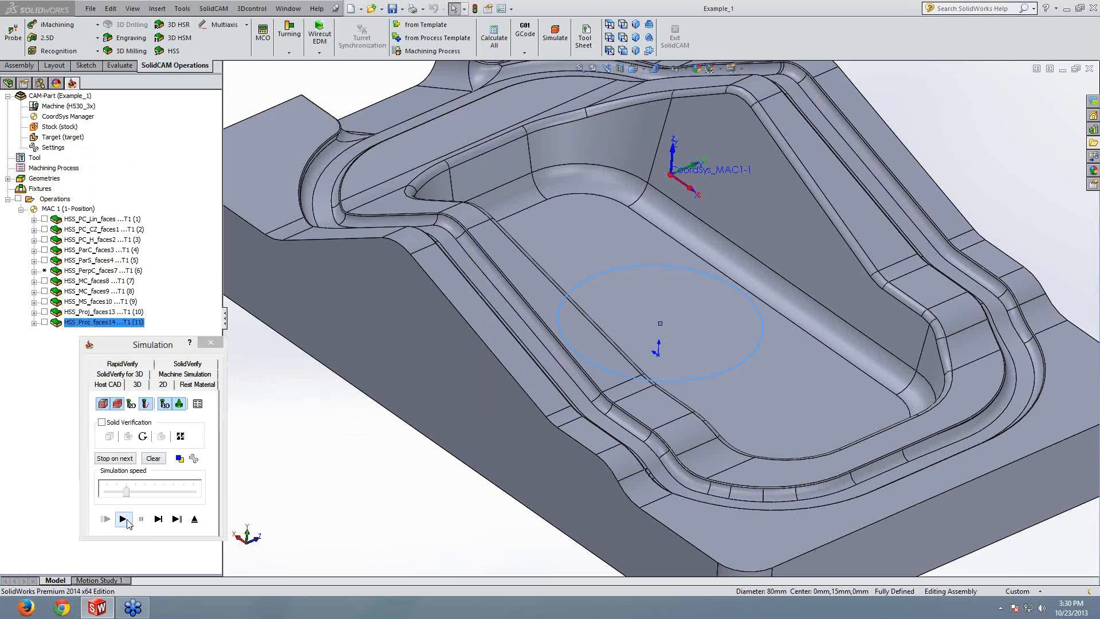
left_click(122, 519)
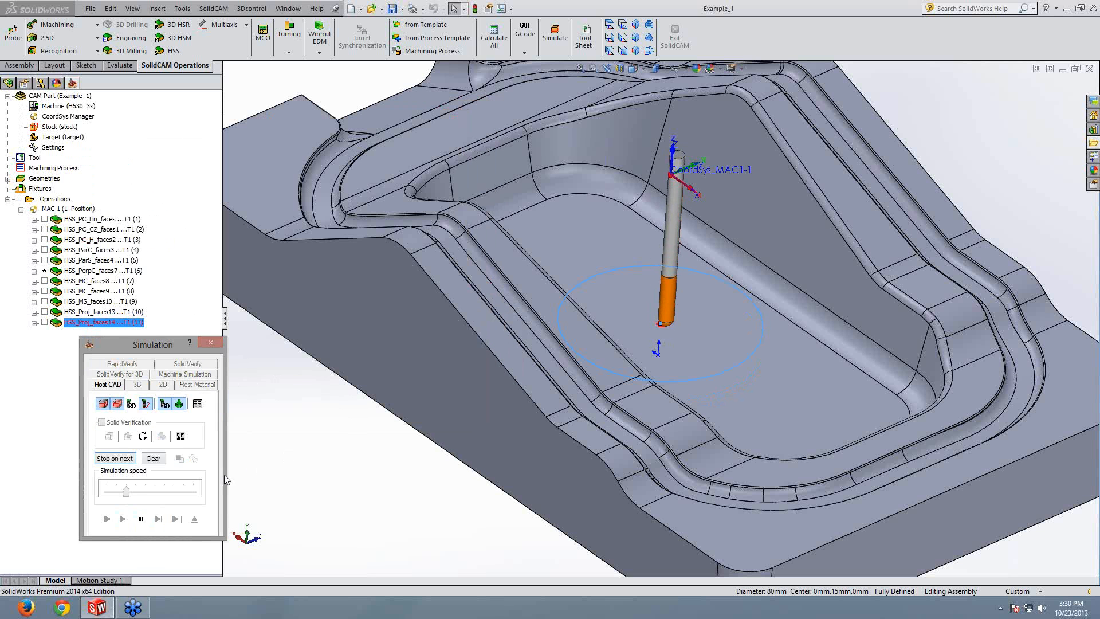
left_click(171, 494)
left_click(172, 494)
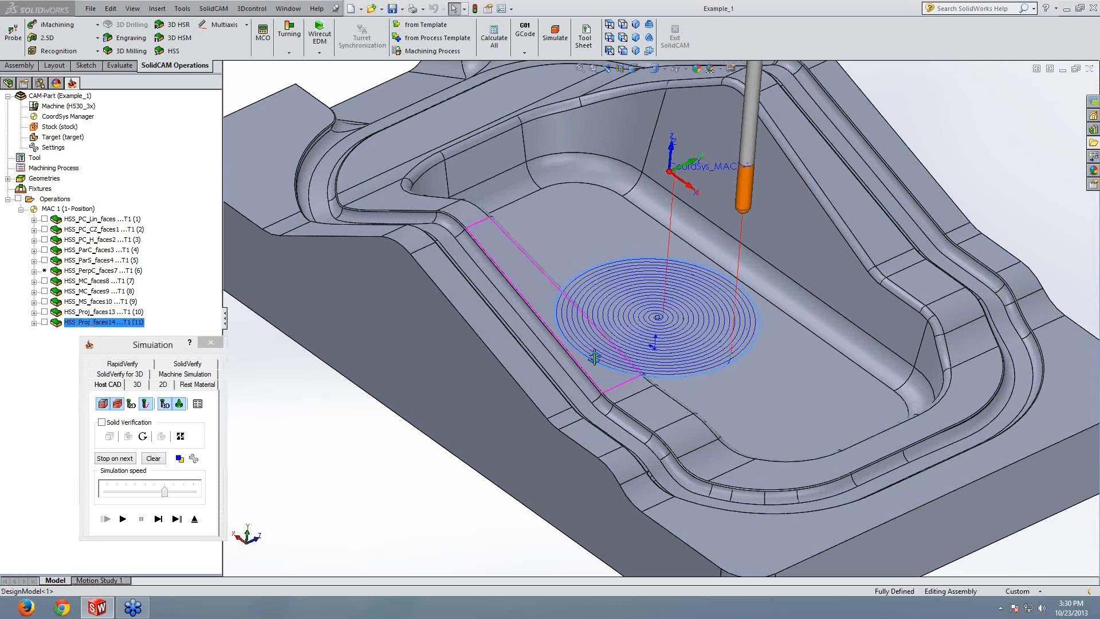
scroll(682, 332, "down", 3)
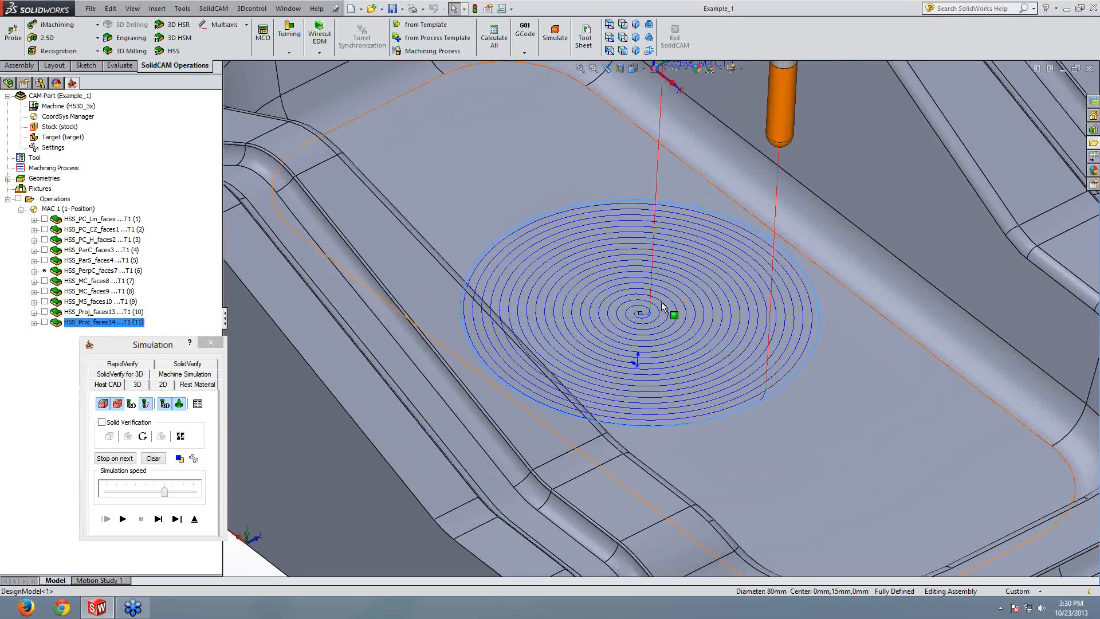
scroll(659, 312, "up", 5)
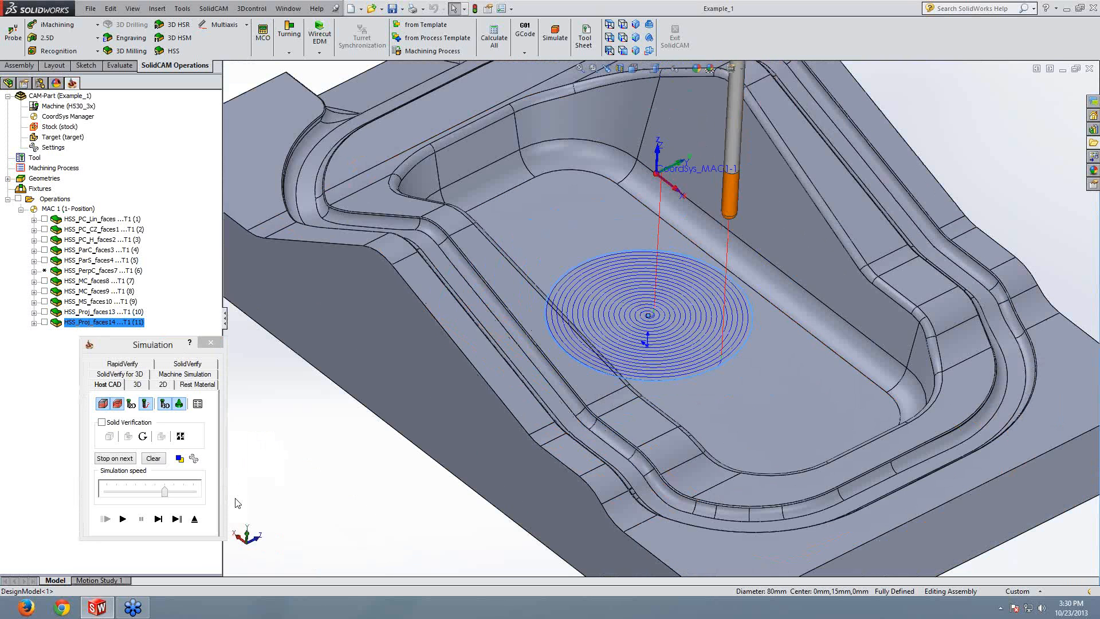
left_click(195, 518)
left_click(475, 424)
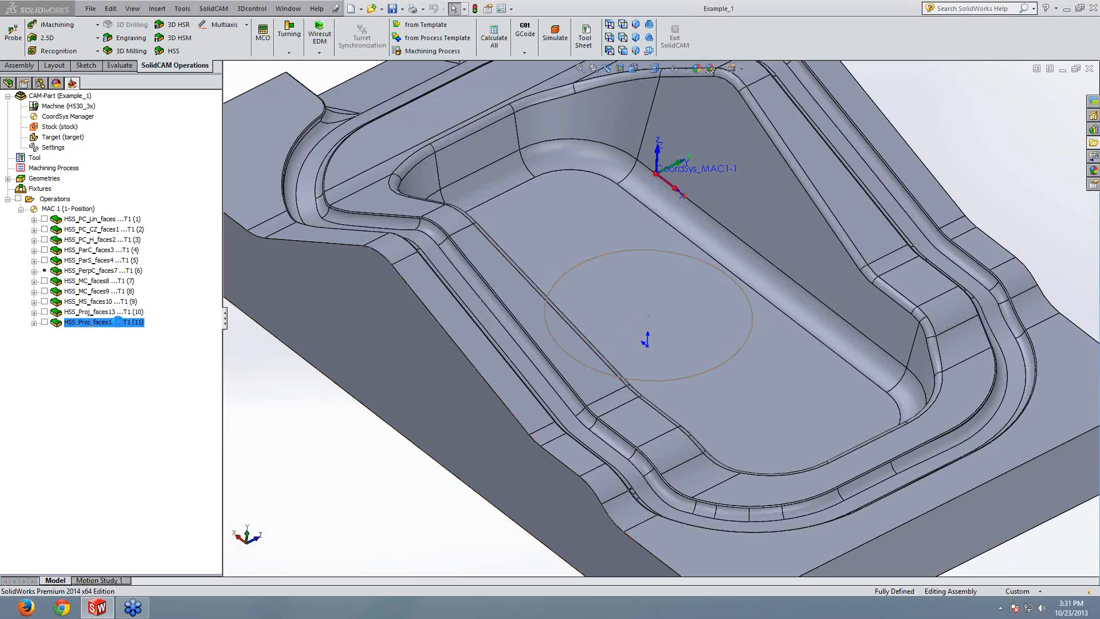
left_click(155, 136)
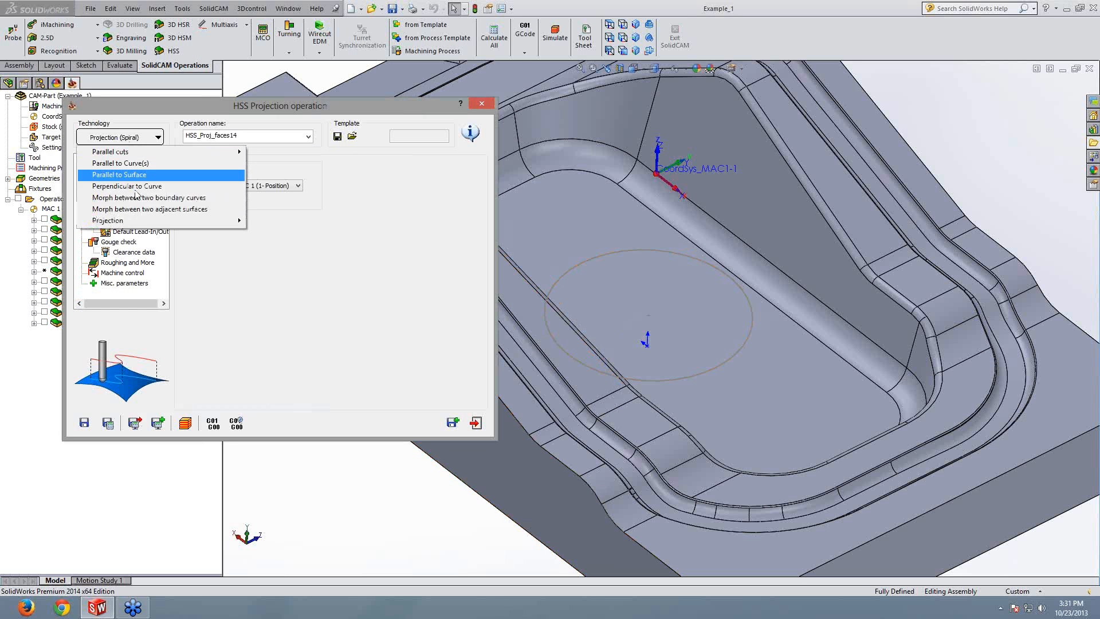
mouse_move(172, 221)
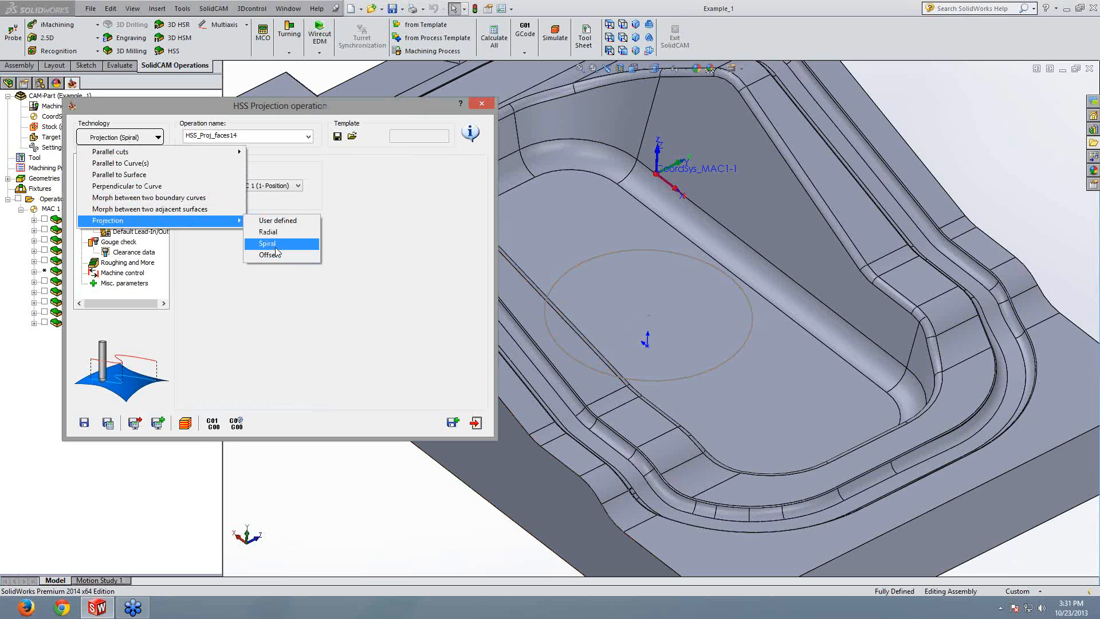
mouse_move(172, 152)
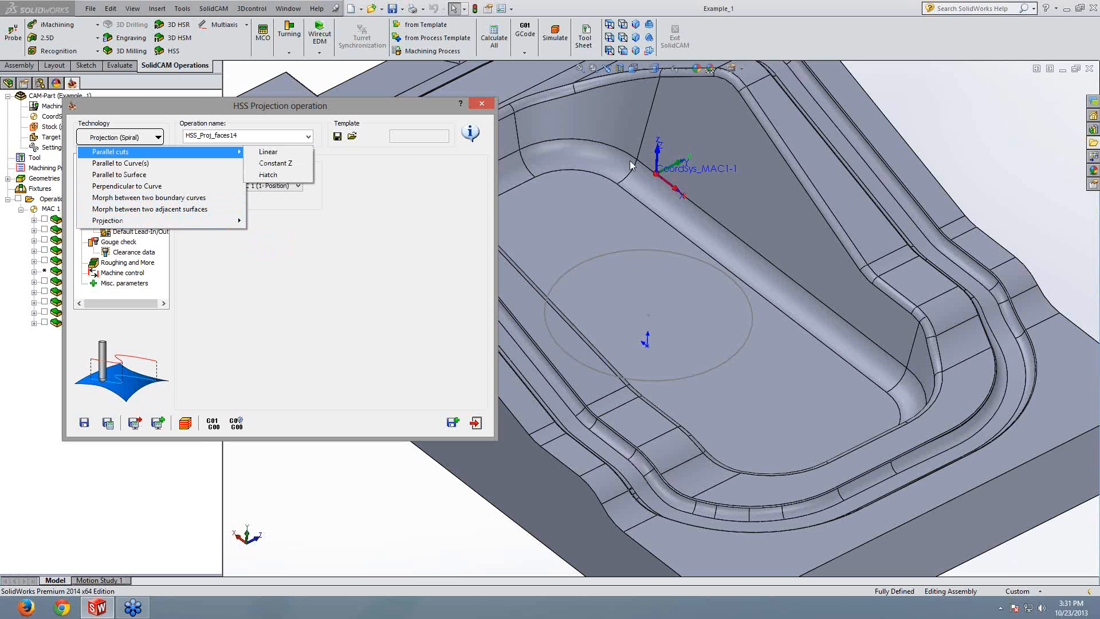
left_click(952, 115)
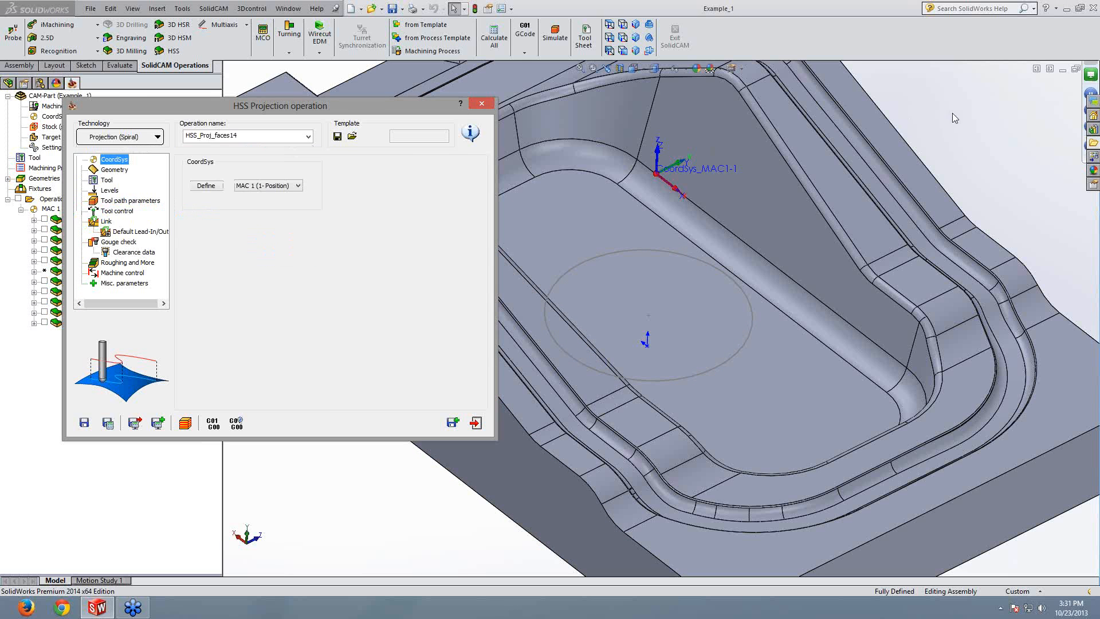
left_click(480, 105)
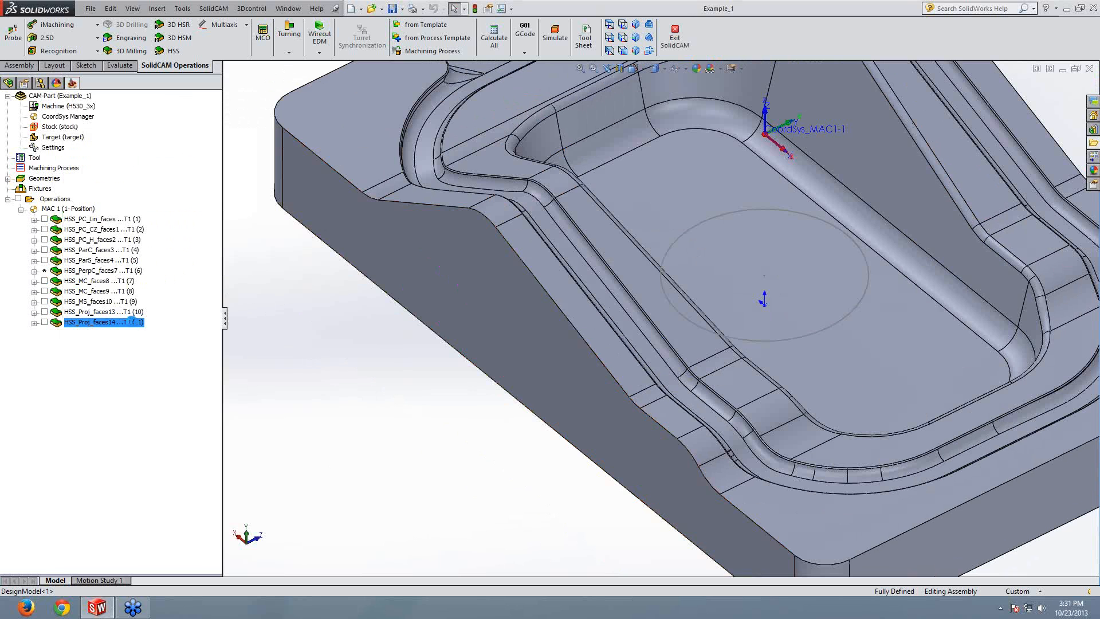
Step: Save and copy the spiral projection operation and change the copy's technology to Parallel cuts: Linear
left_click(159, 139)
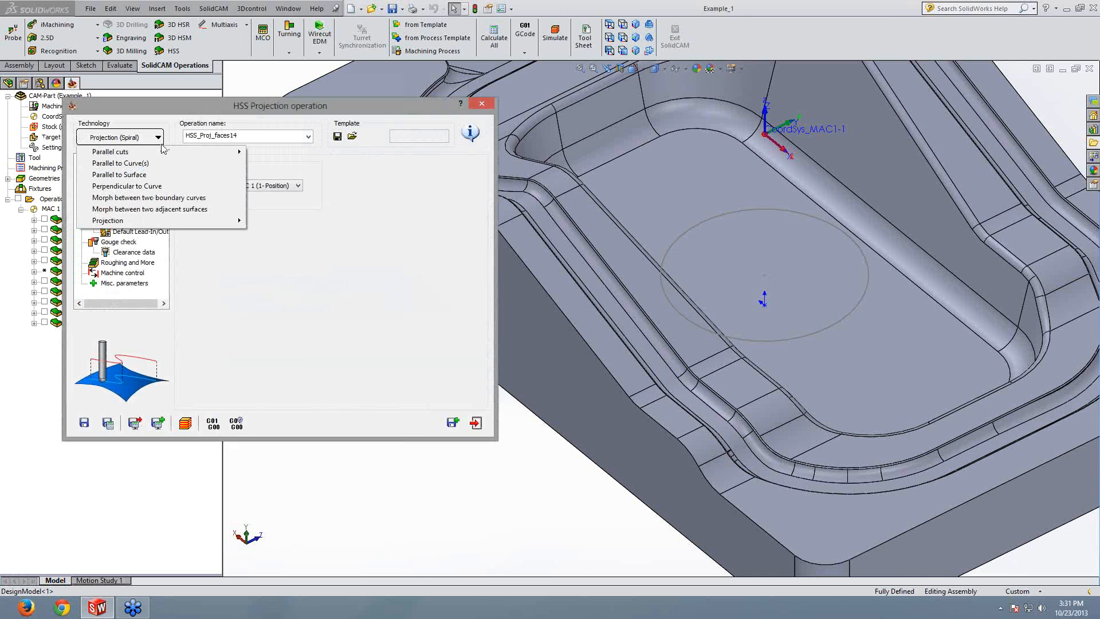
left_click(407, 332)
left_click(452, 422)
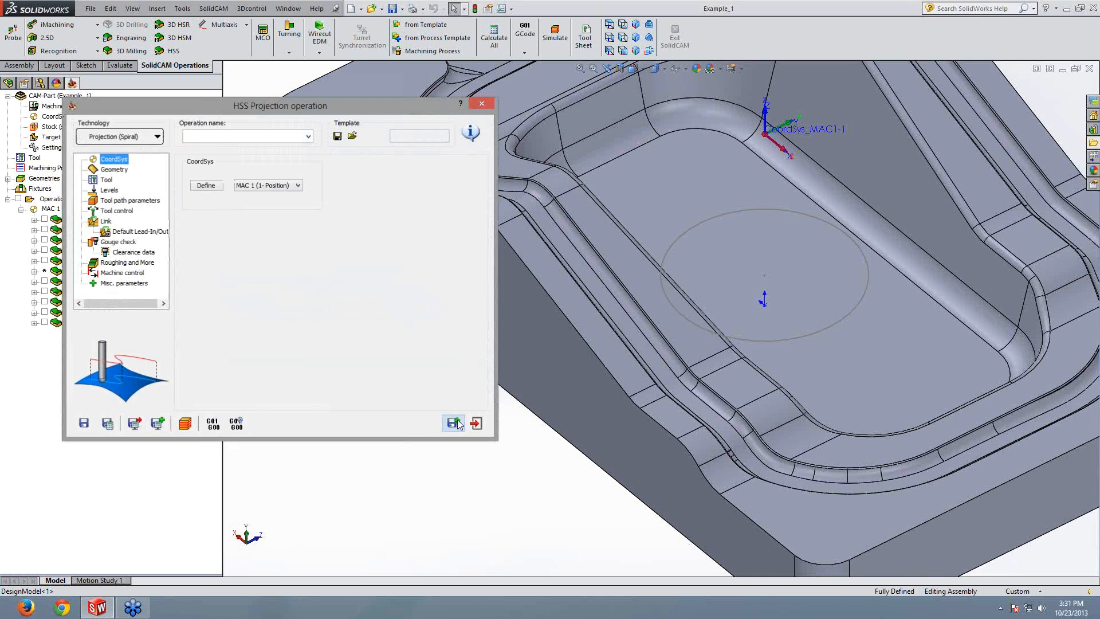
left_click(159, 138)
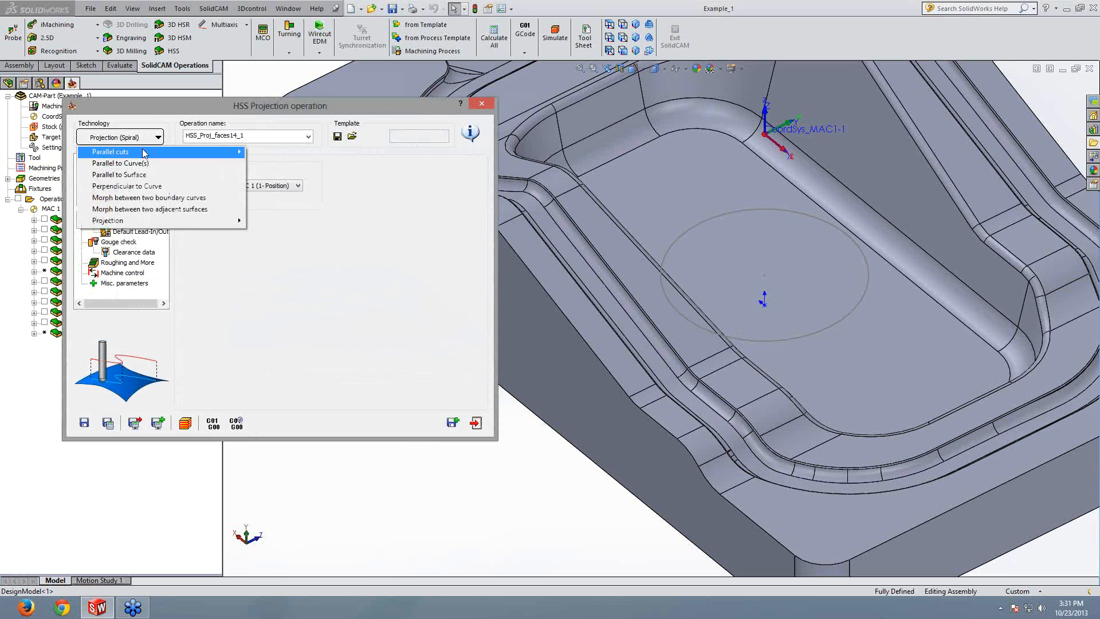
mouse_move(140, 152)
left_click(275, 153)
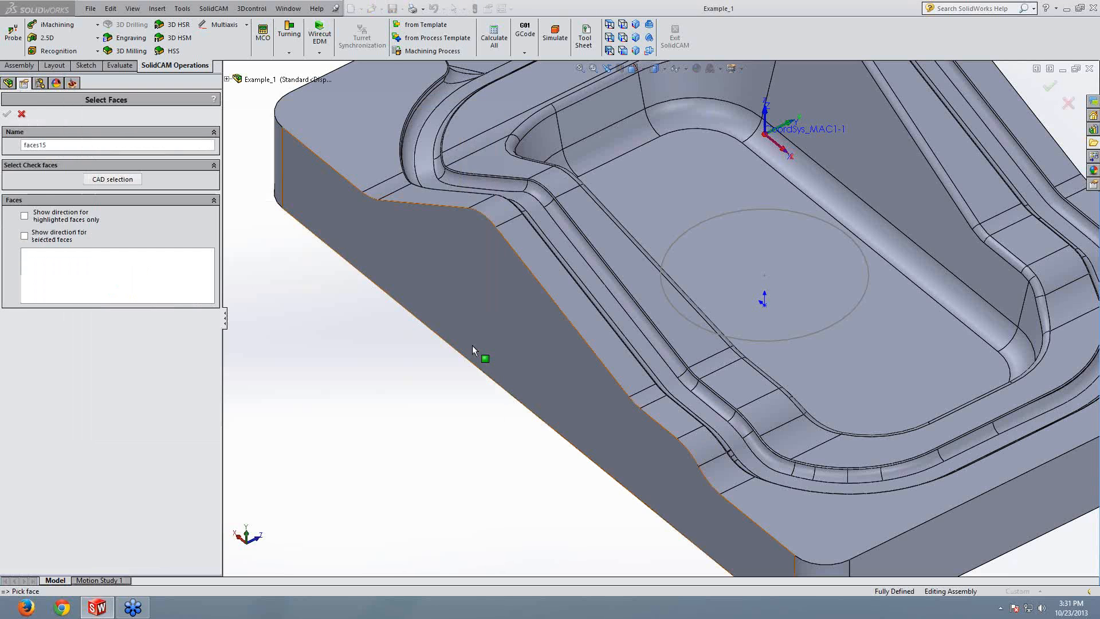
Step: Define the drive surface from the six connected ledge faces along the part's outer side, from the lower curved face to the upper end face
left_click(704, 447)
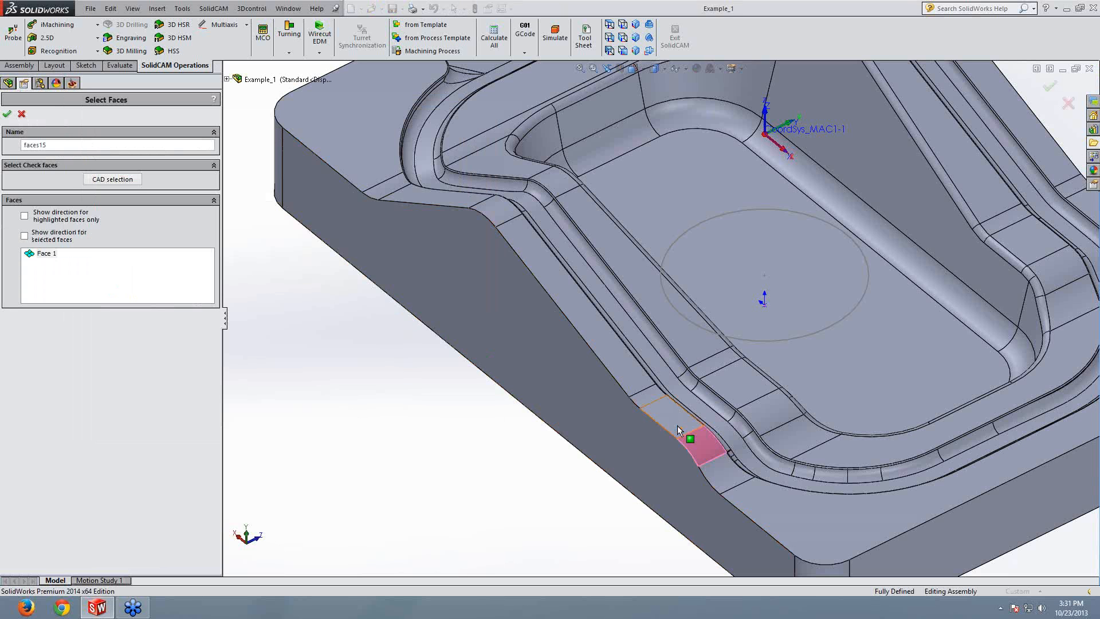
left_click(674, 422)
left_click(650, 397)
left_click(550, 266)
left_click(498, 210)
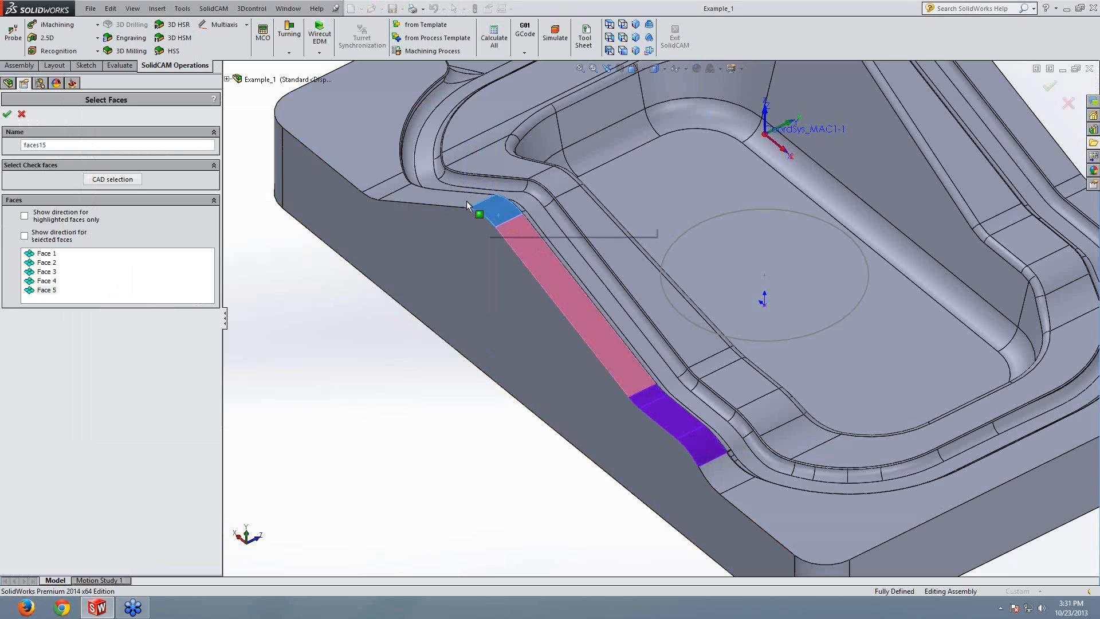
left_click(467, 201)
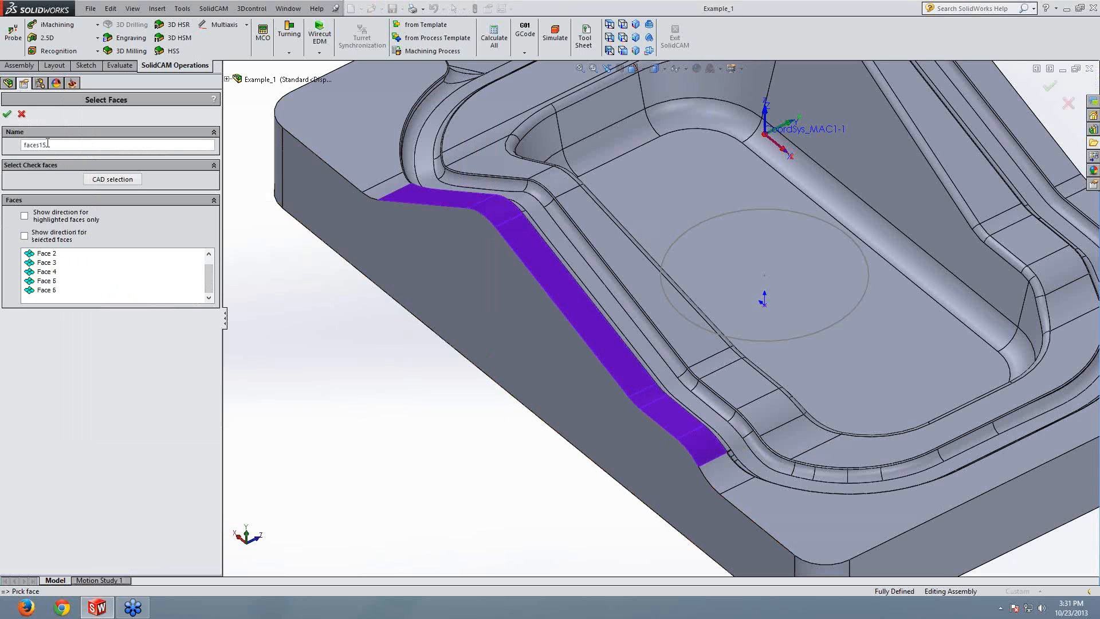
left_click(7, 114)
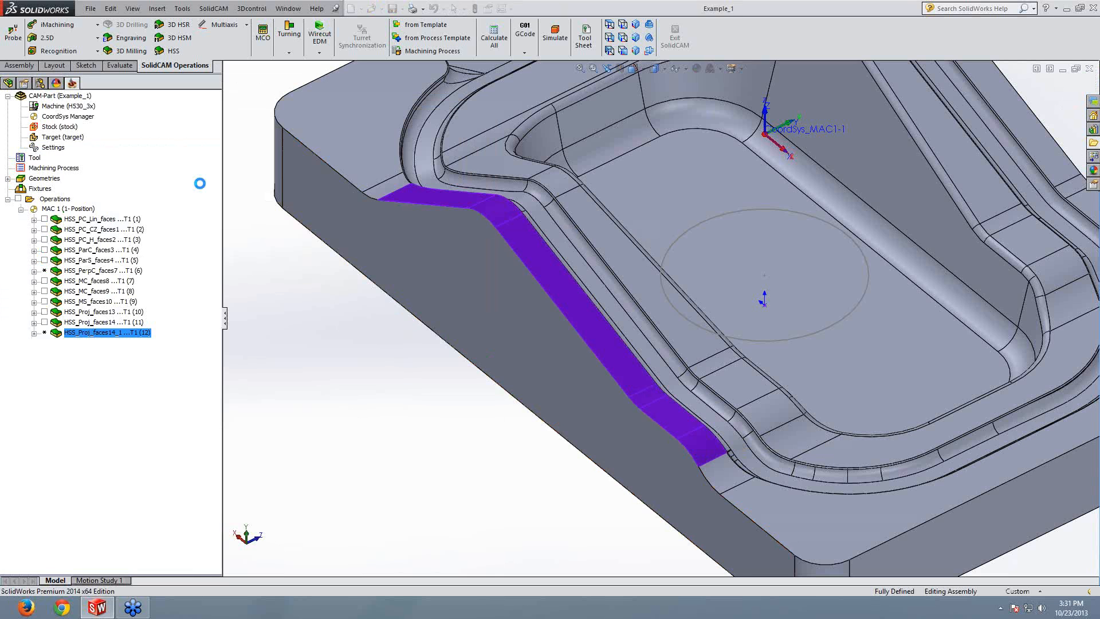
Step: Review the linear operation's tool, maximum step over, sorting options and cutting feed
left_click(107, 180)
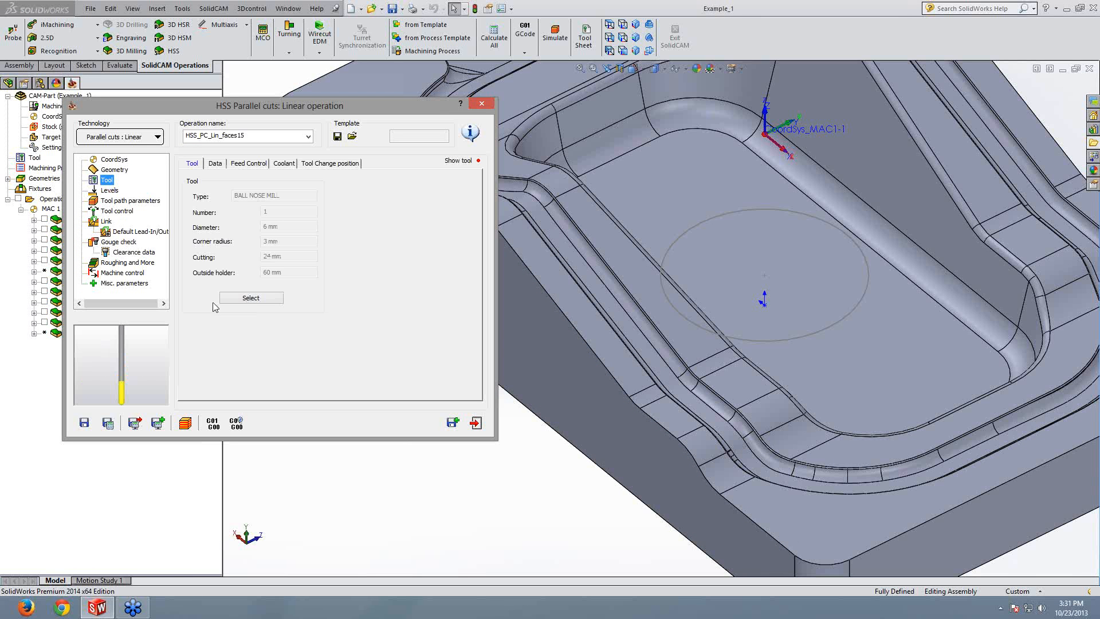
left_click(110, 201)
left_click(281, 289)
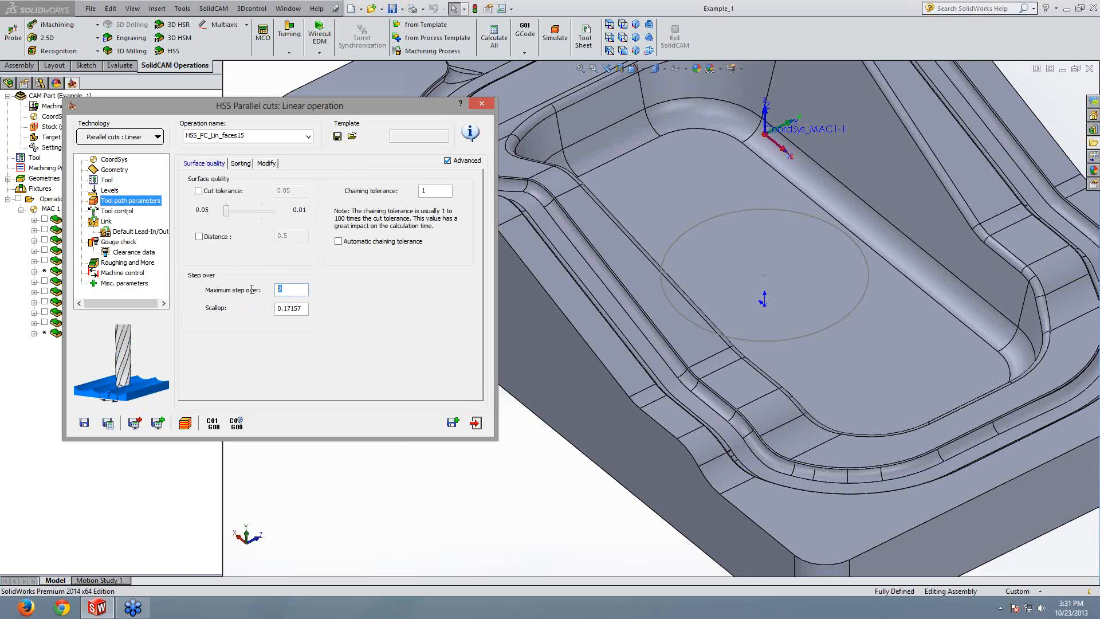
left_click(241, 164)
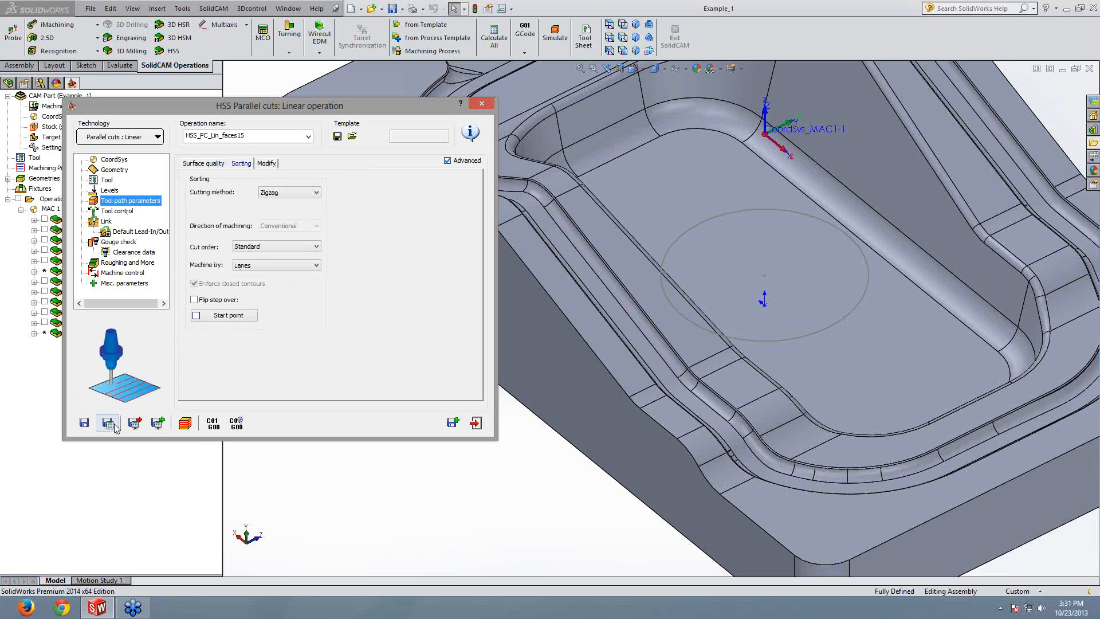
left_click(118, 181)
left_click(213, 163)
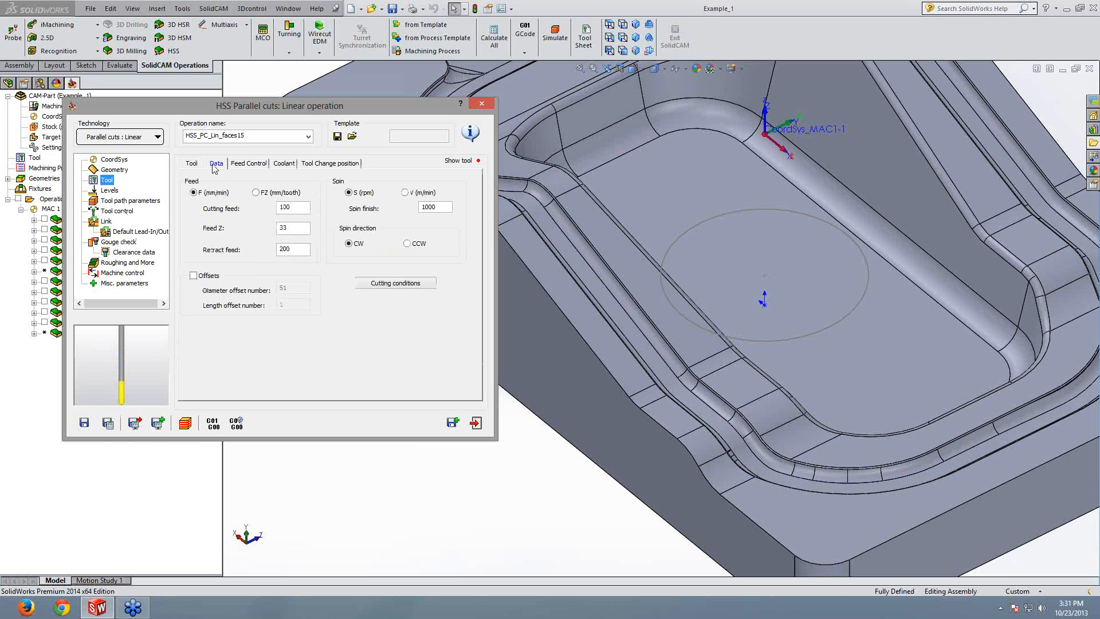
double_click(281, 209)
left_click(301, 208)
Step: Save and calculate the linear operation, simulate it at a higher speed, and inspect the part for a toolpath
left_click(109, 424)
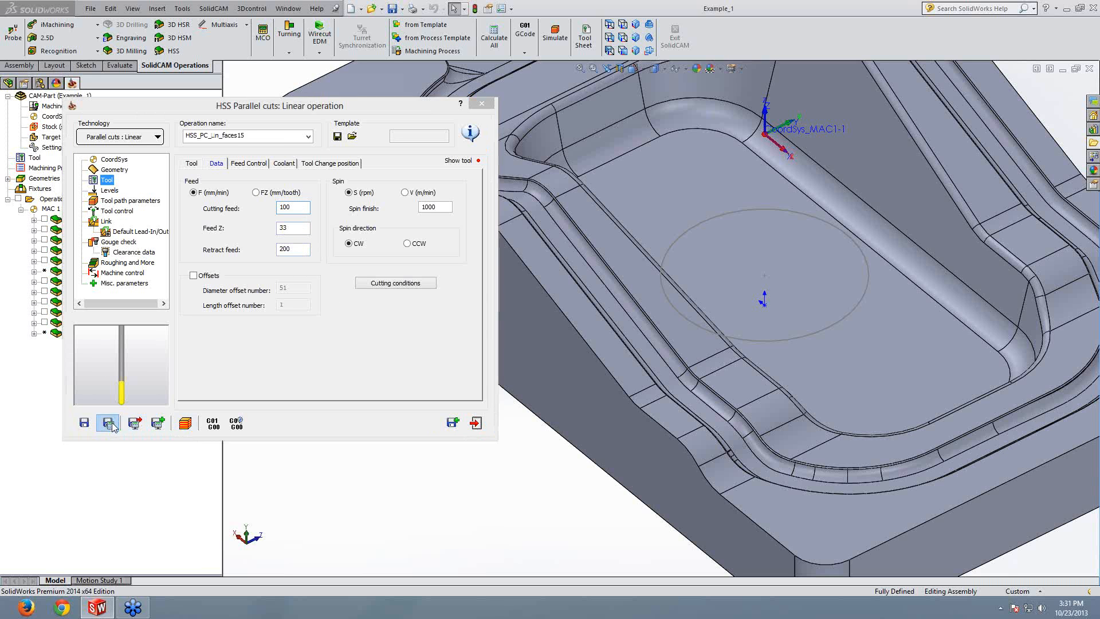
left_click(186, 424)
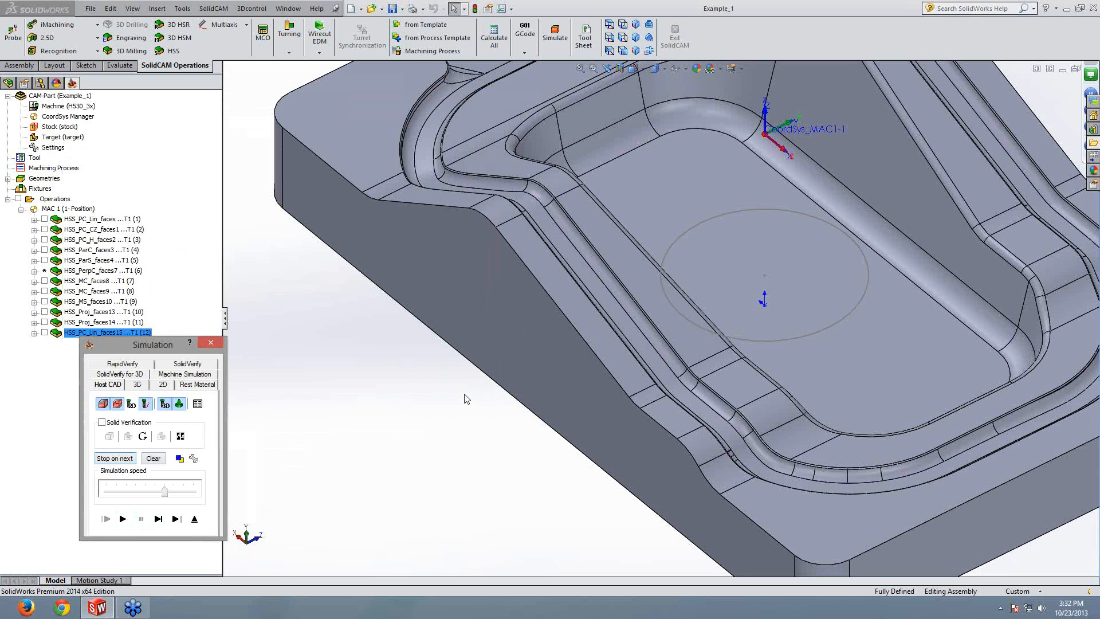
middle_click_drag(465, 394, 456, 387)
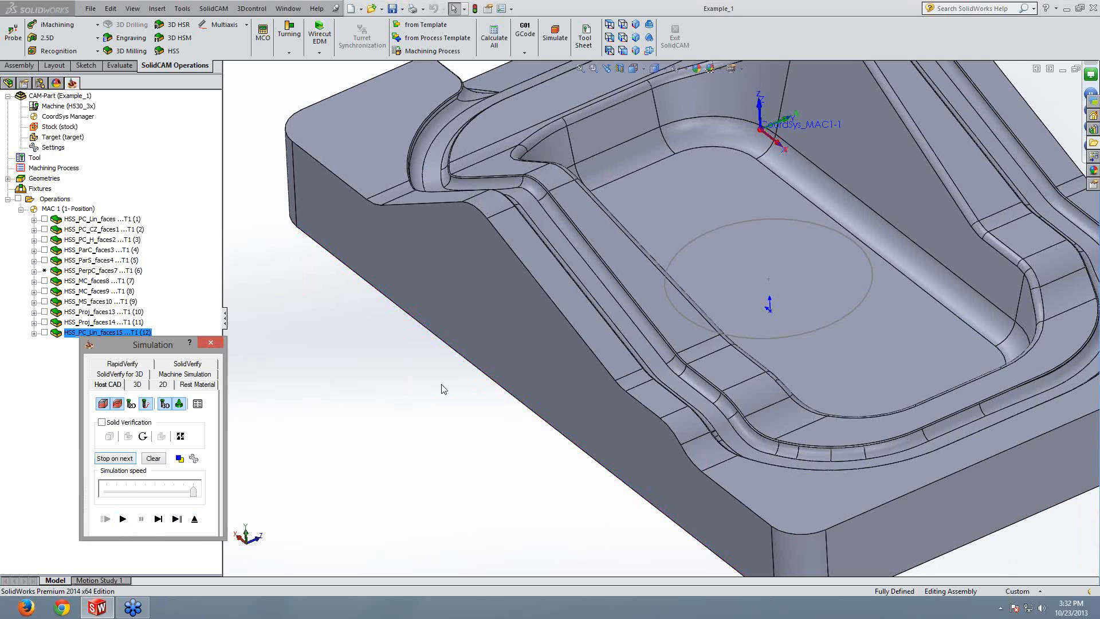
middle_click_drag(441, 385, 441, 380)
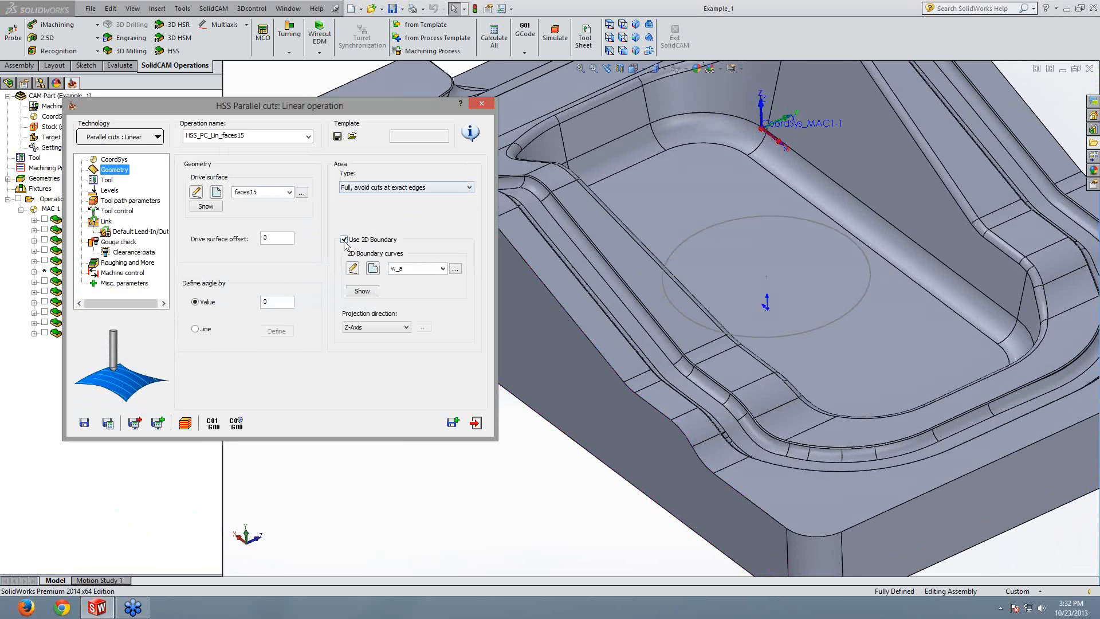
Step: Turn off the 2D boundary, recalculate the linear operation, and simulate its toolpath on the ledge faces
left_click(345, 240)
left_click(108, 423)
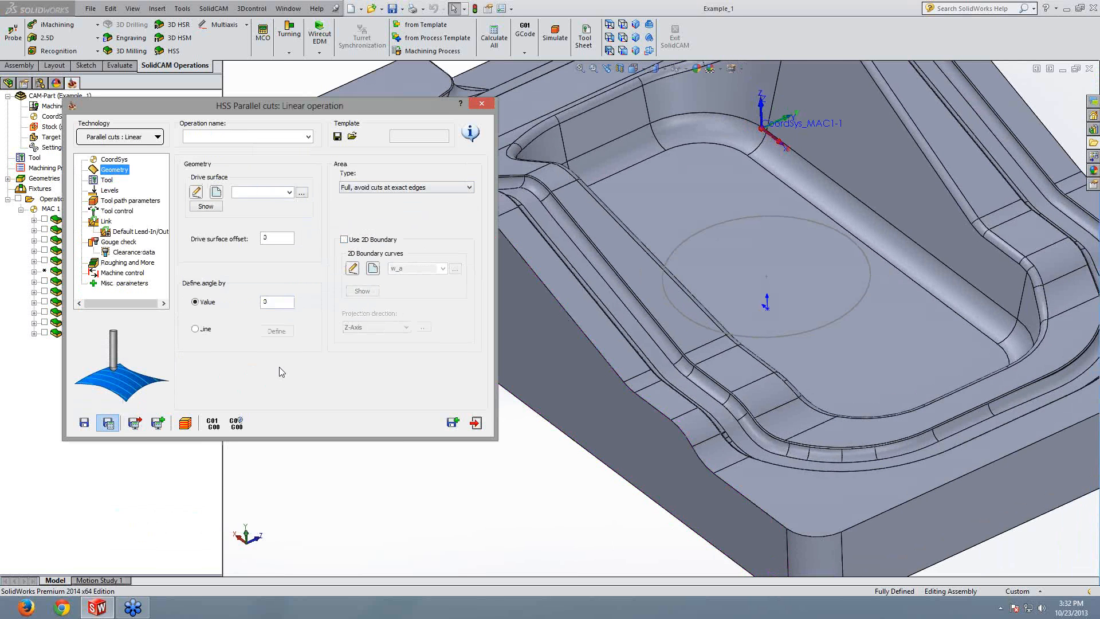
left_click(185, 423)
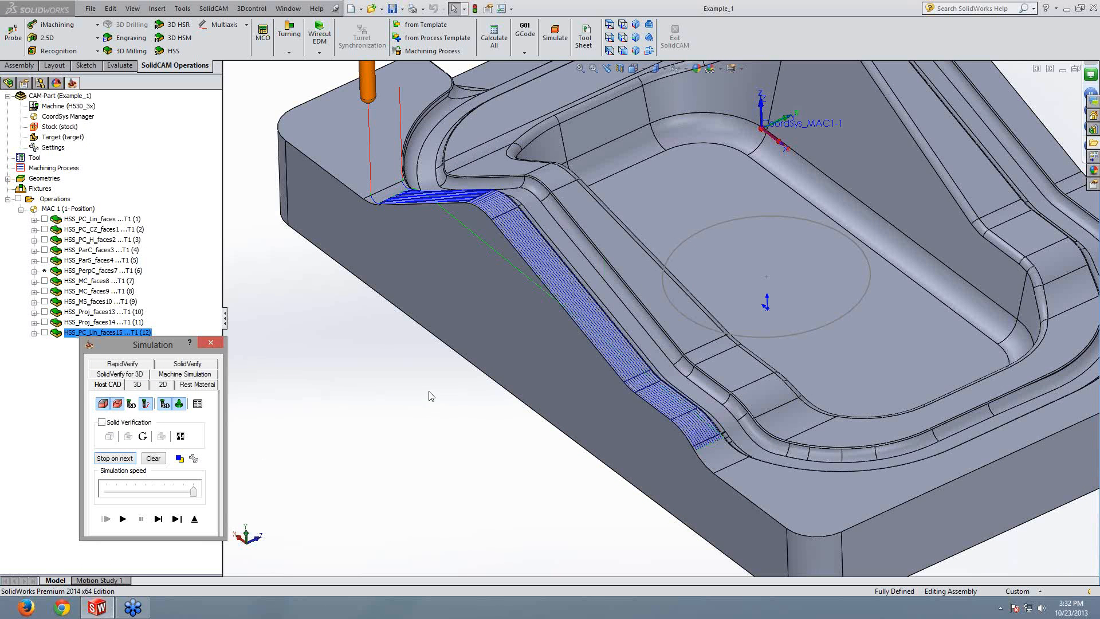
scroll(431, 395, "down", 4)
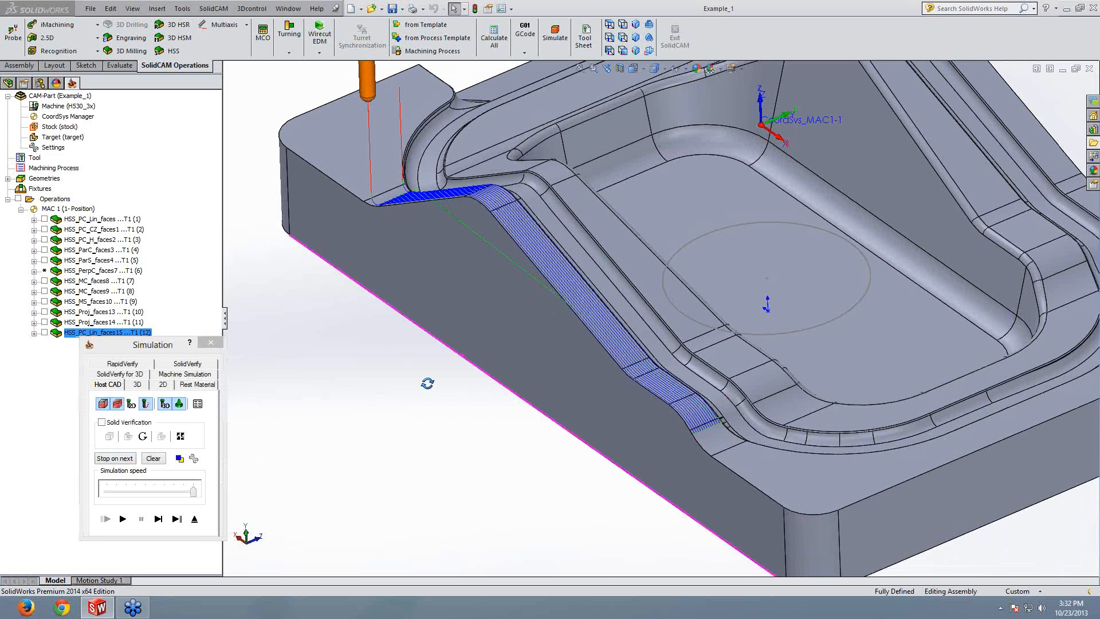
left_click(195, 519)
Step: Generate the linear operation's G-code, check the cutting feed and following lines in Notepad, and close the file
left_click(218, 427)
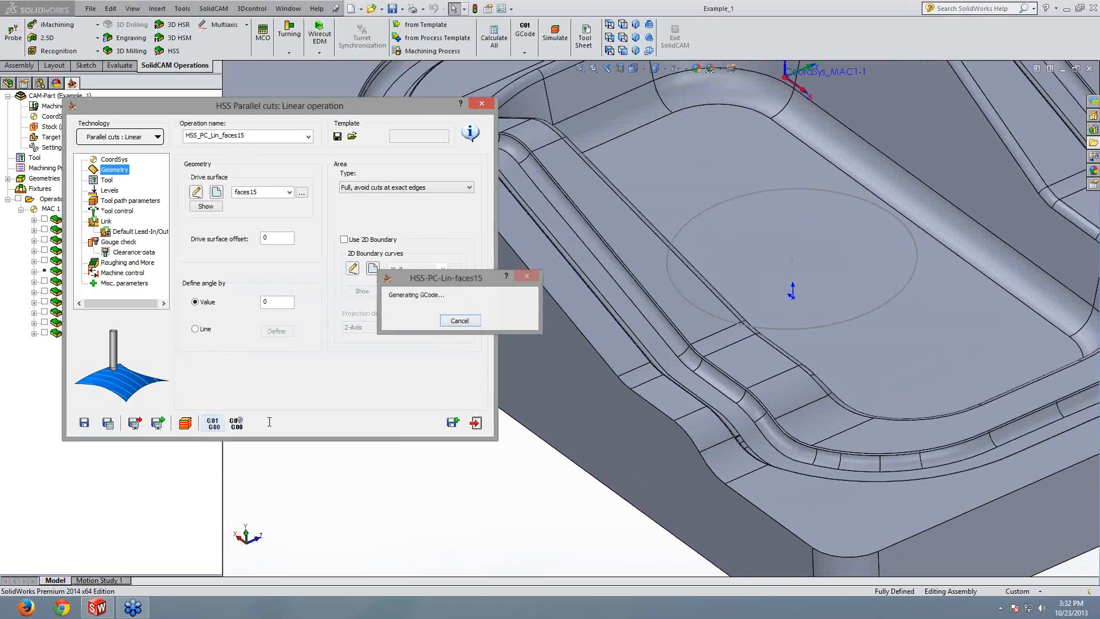
left_click_drag(257, 361, 243, 359)
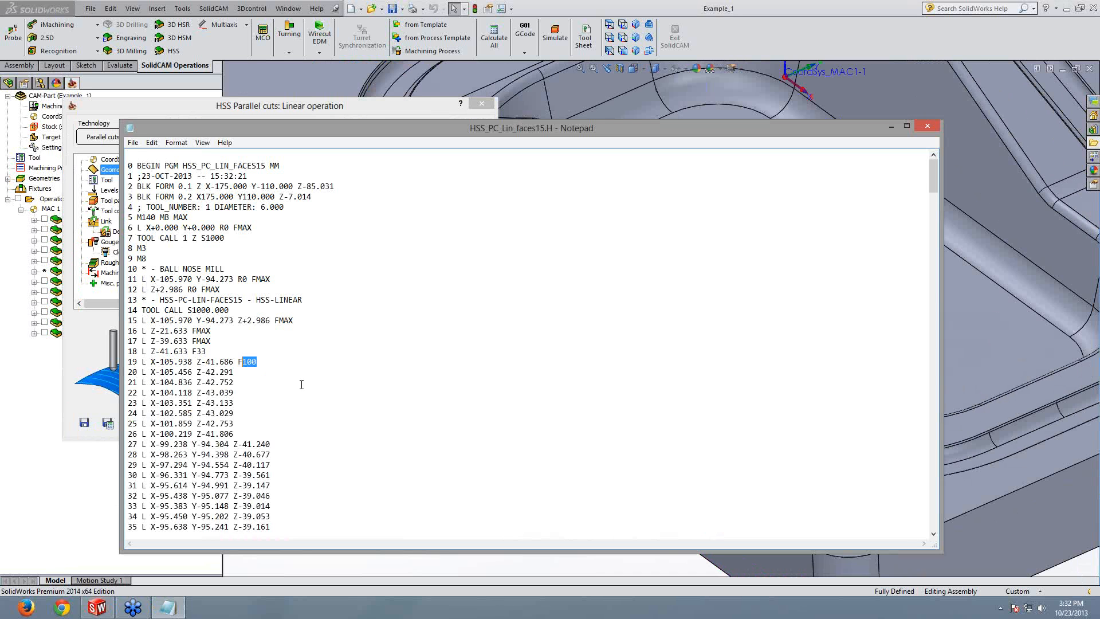
scroll(301, 384, "down", 4)
scroll(301, 376, "down", 9)
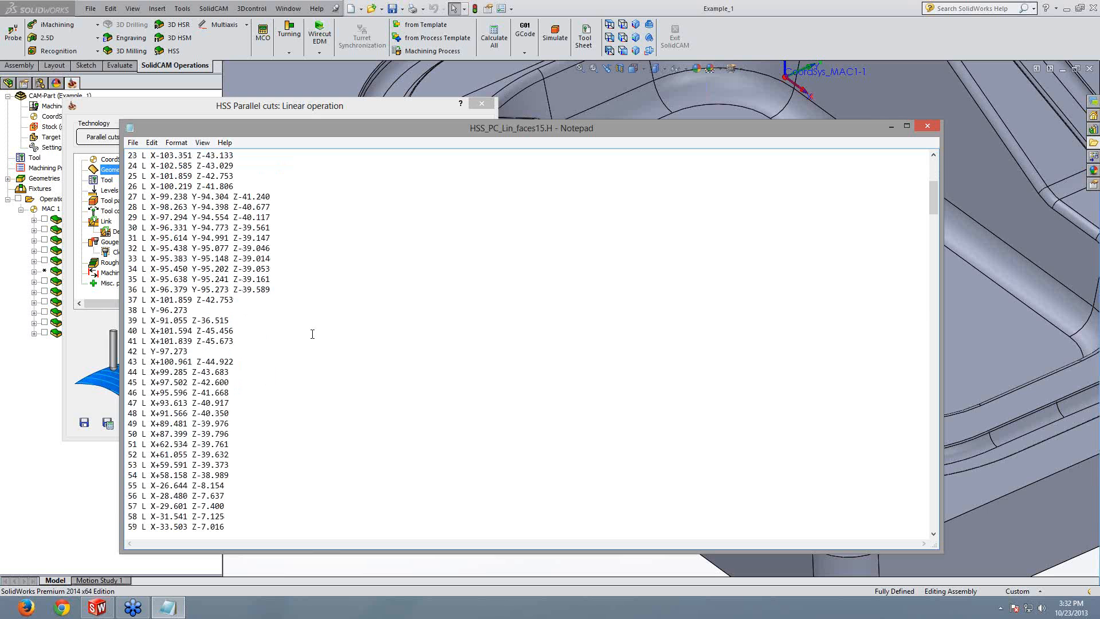
scroll(314, 341, "down", 7)
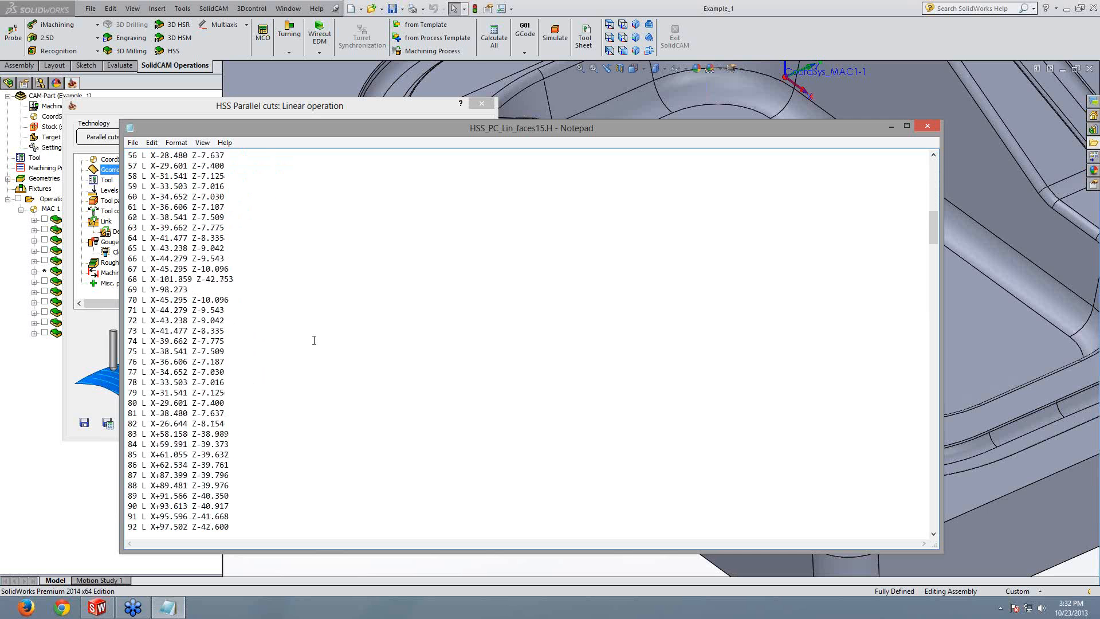
left_click(933, 129)
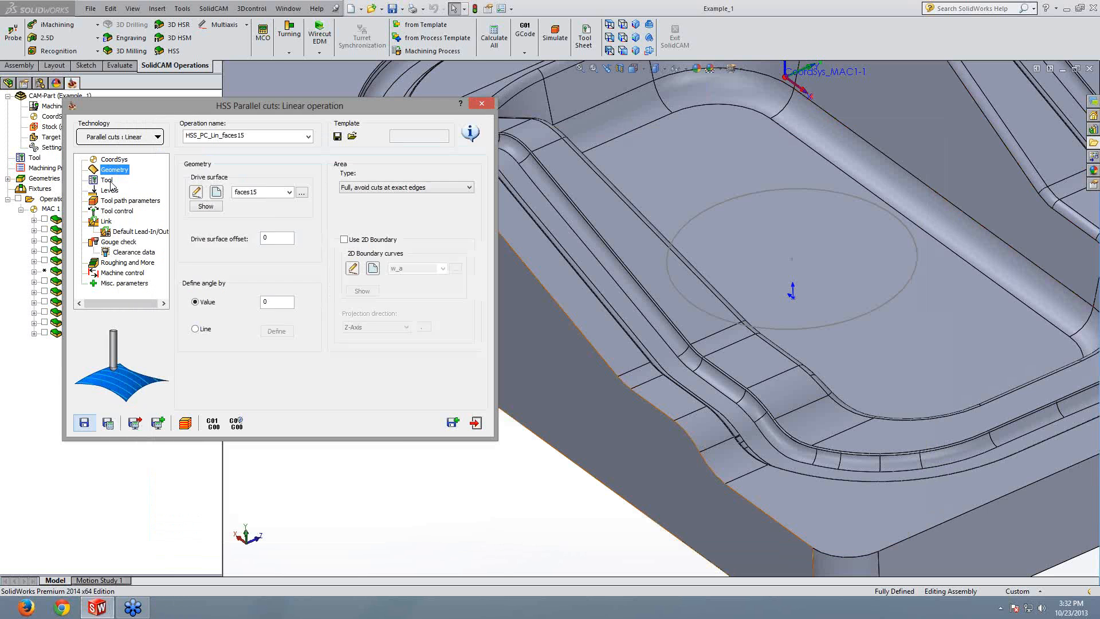
Step: Enable feed zone control for the tool and define the feed zone from the long sloped face of the ledge
left_click(107, 180)
left_click(250, 164)
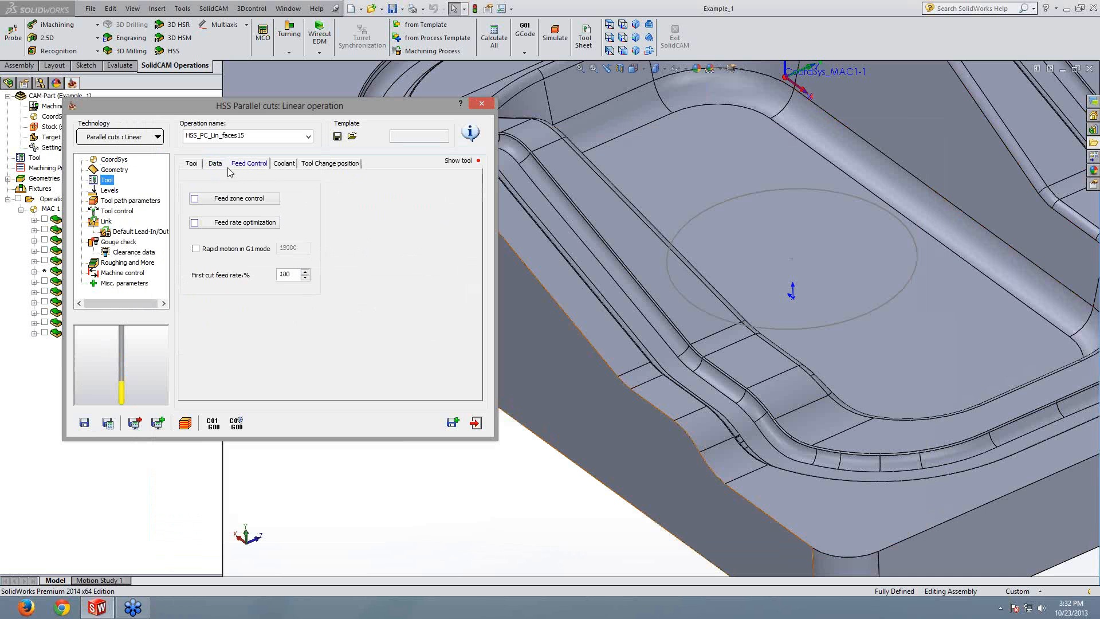
left_click(237, 200)
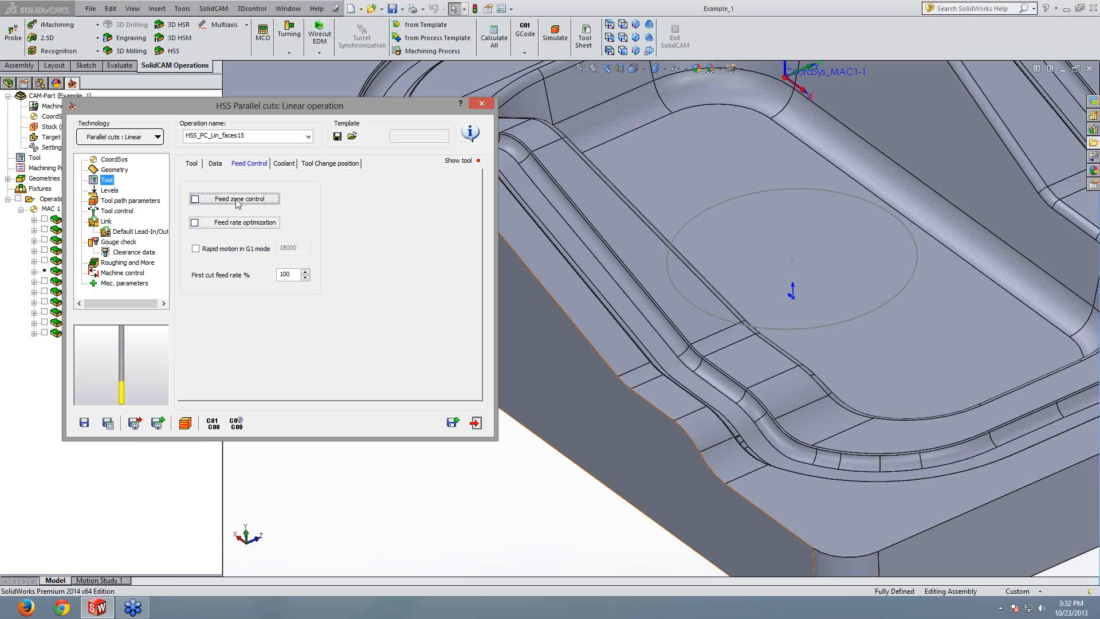
left_click(218, 201)
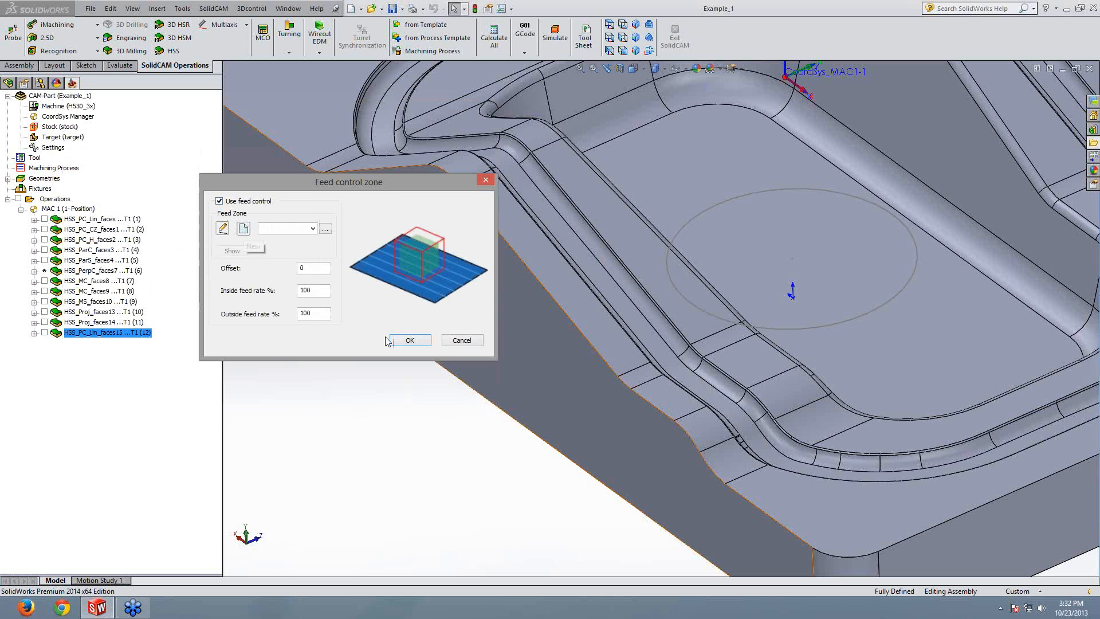
left_click(553, 272)
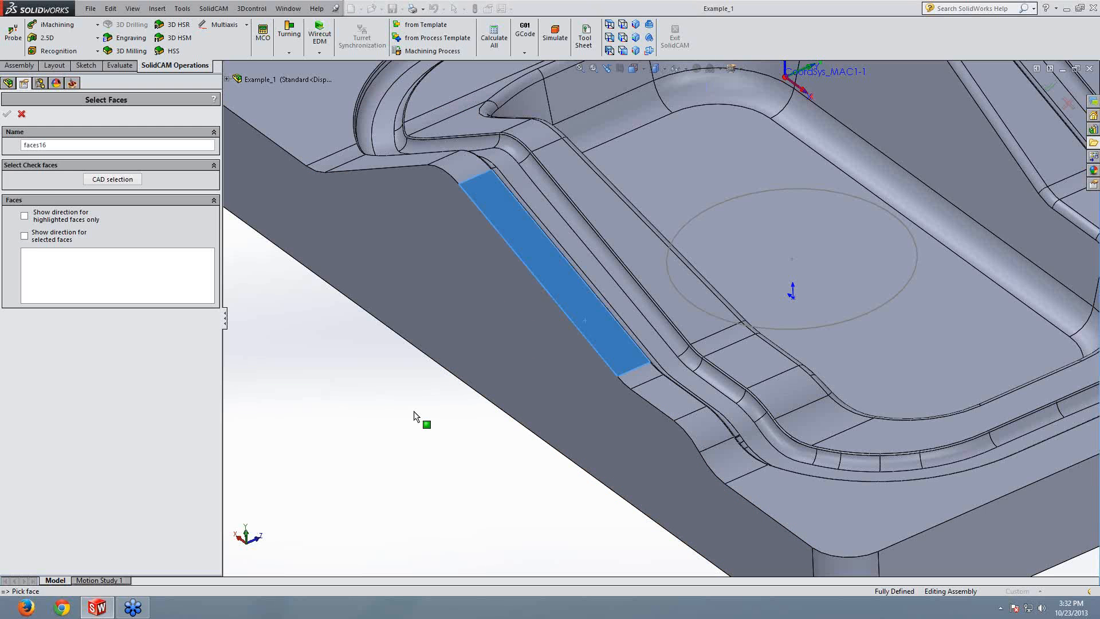
left_click(7, 114)
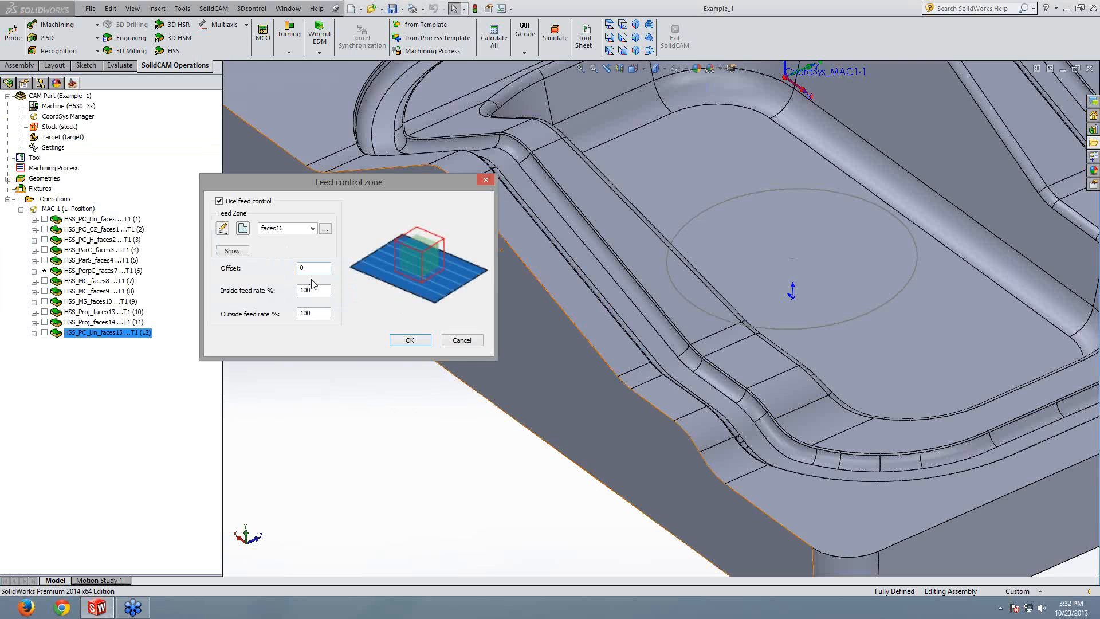
Step: Keep the inside feed rate at 100% and set the outside feed rate to 500% for the feed zone
double_click(316, 289)
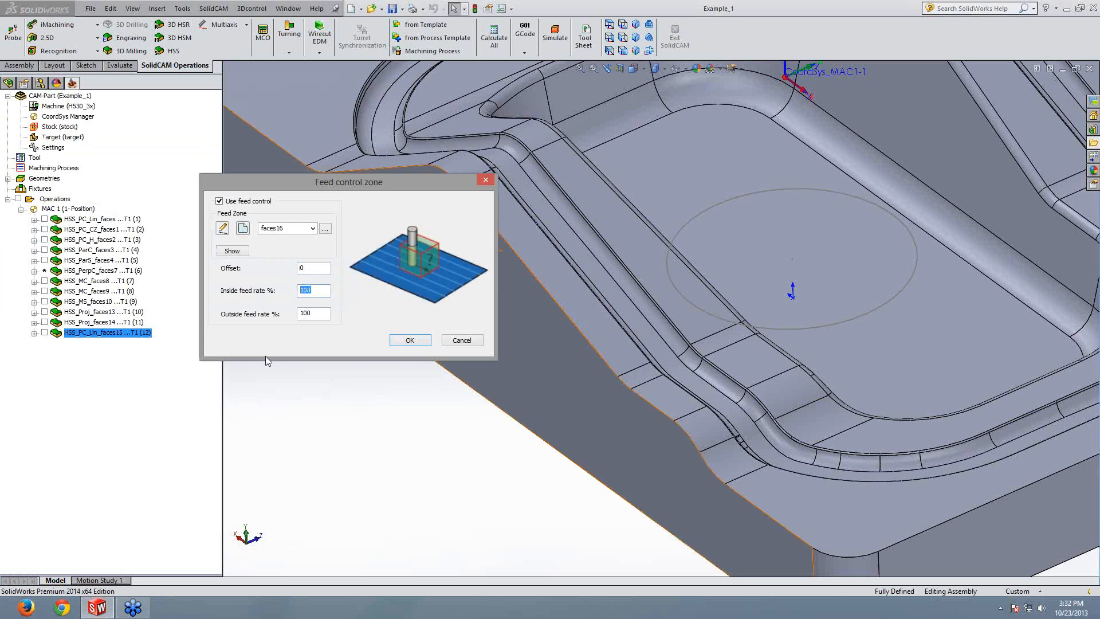
left_click(314, 314)
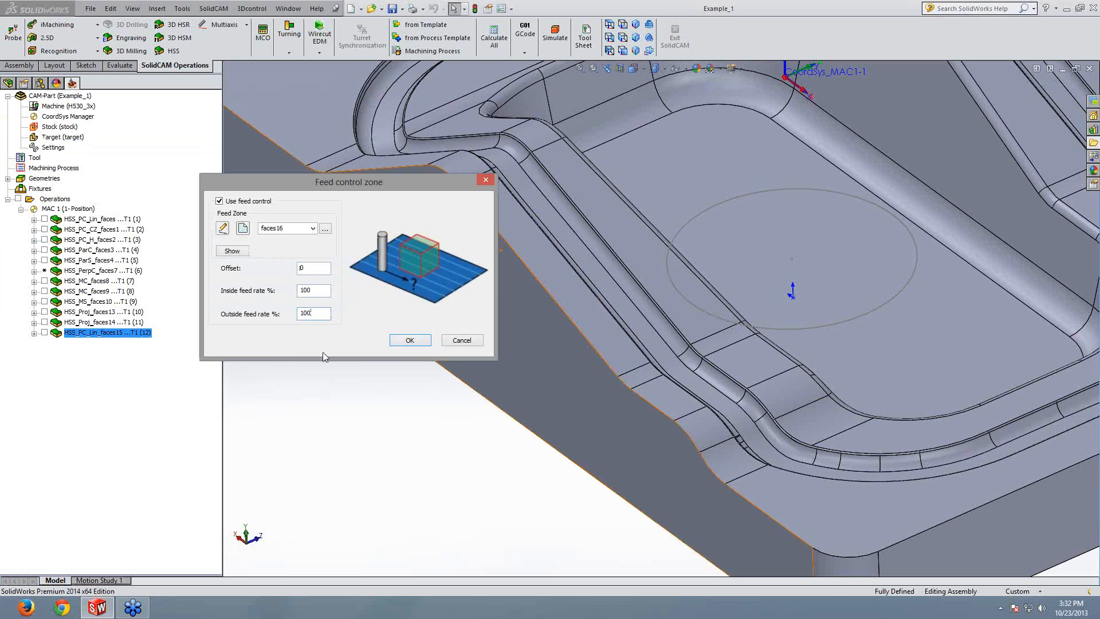
double_click(312, 314)
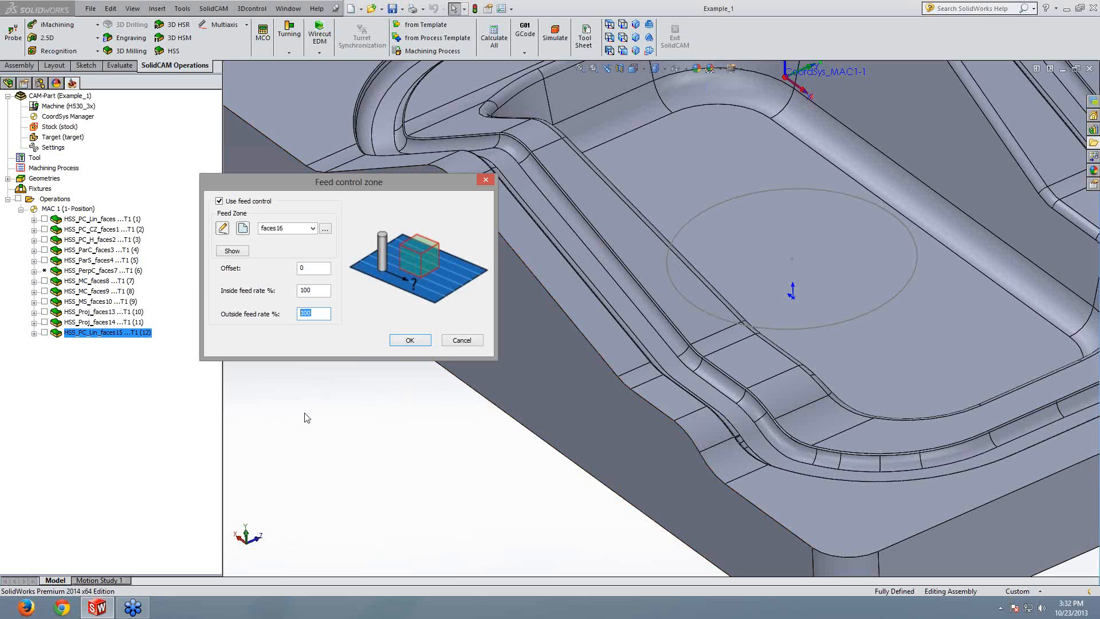
type("5")
left_click(410, 340)
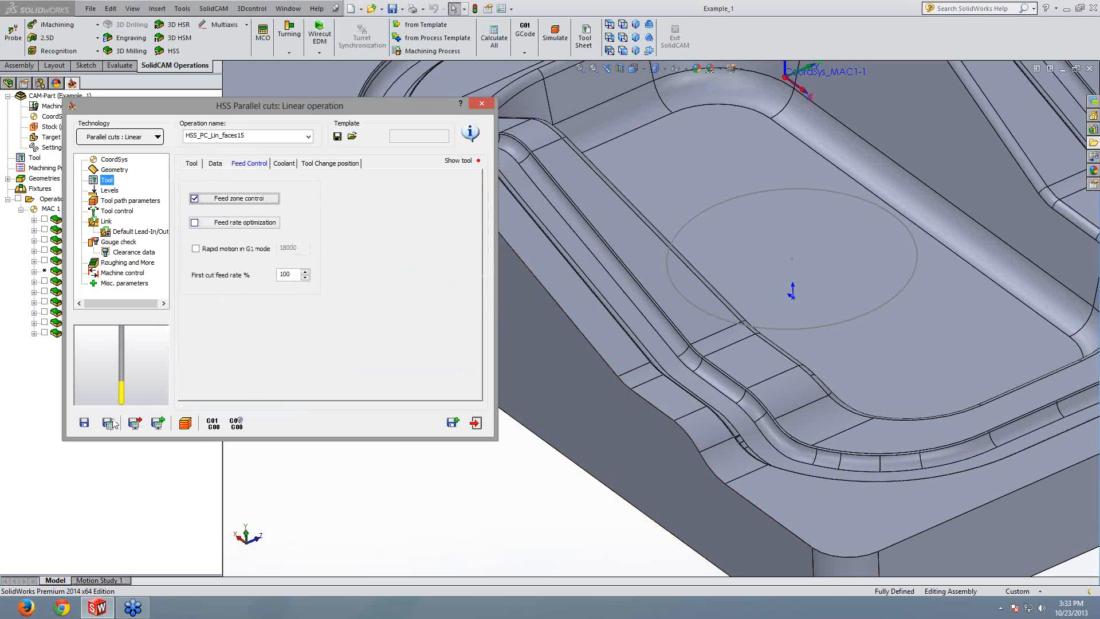
Step: Recalculate the linear operation, generate its G-code, and check the feed rate changes inside and outside the feed zone in Notepad
left_click(109, 424)
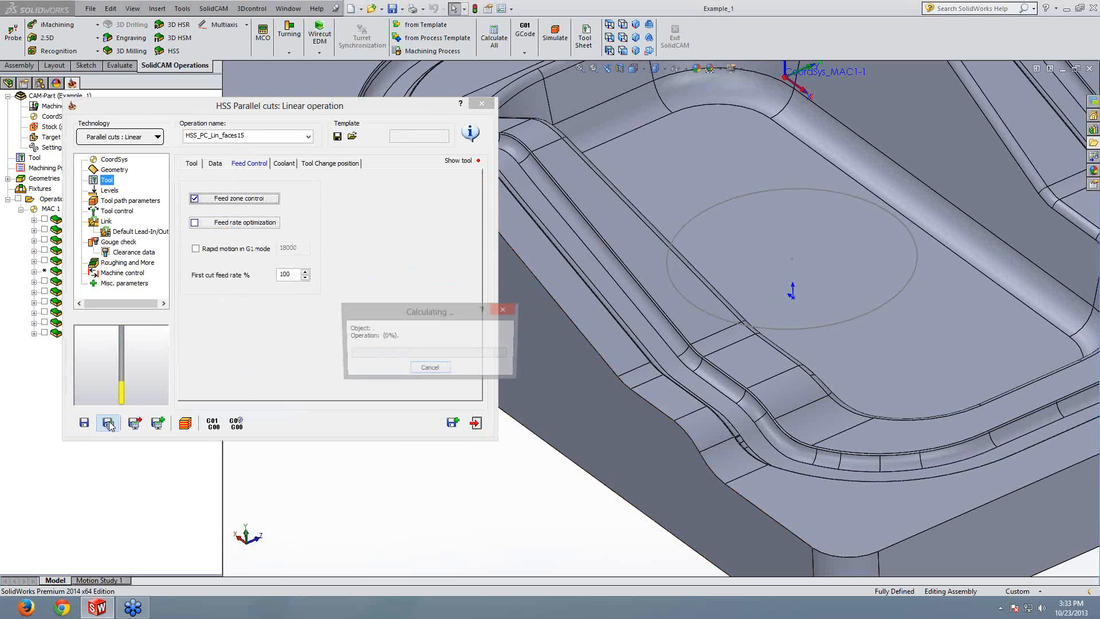
left_click(213, 424)
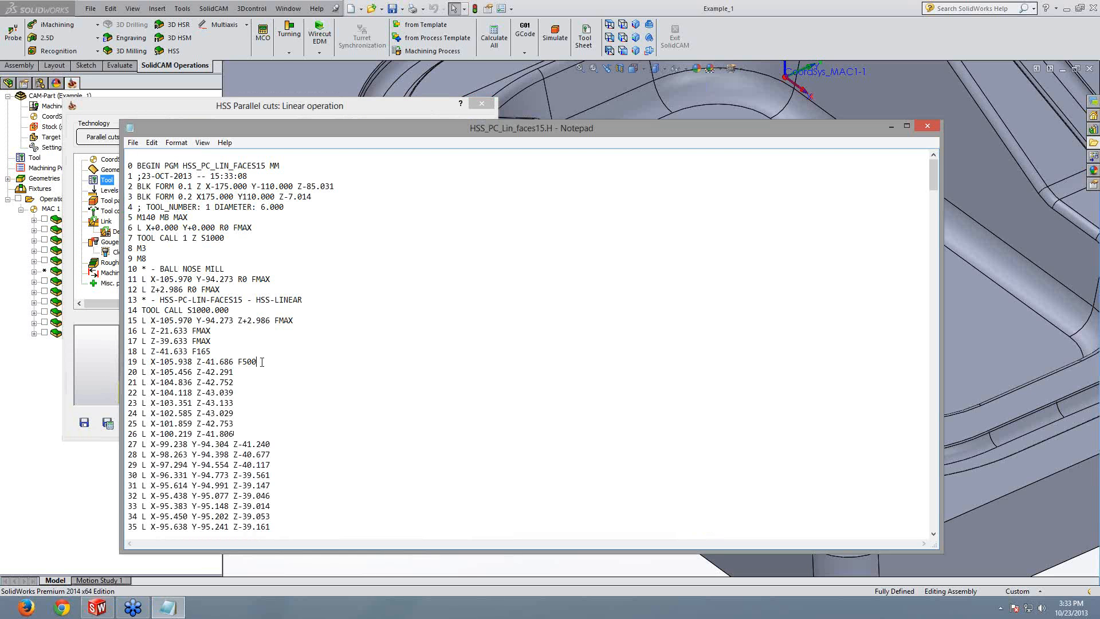
left_click_drag(256, 361, 234, 362)
scroll(310, 353, "down", 3)
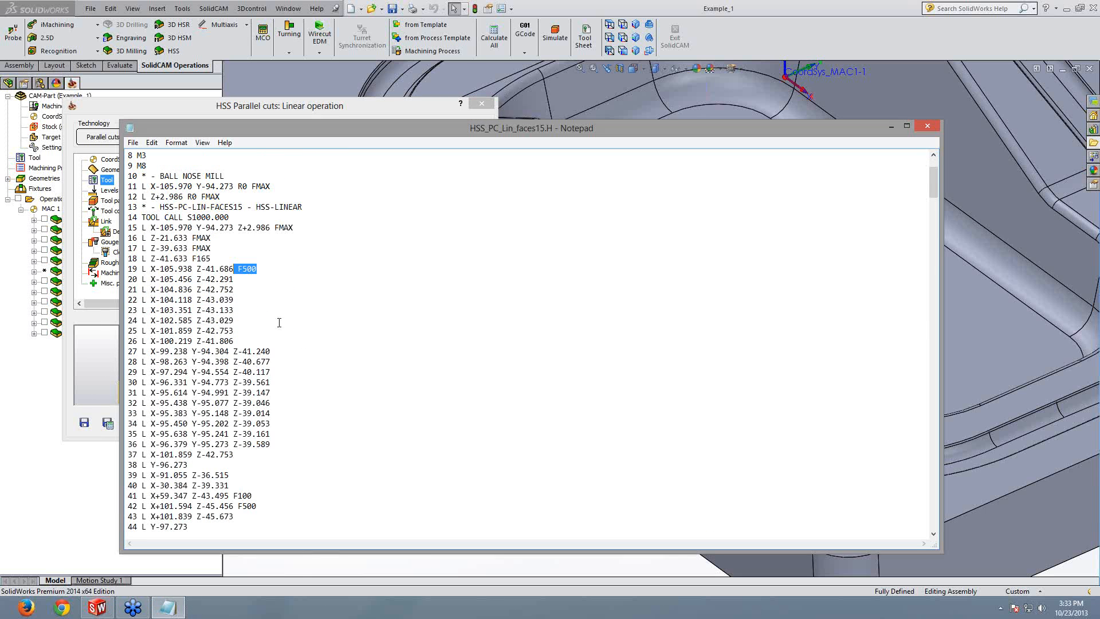
scroll(303, 340, "down", 3)
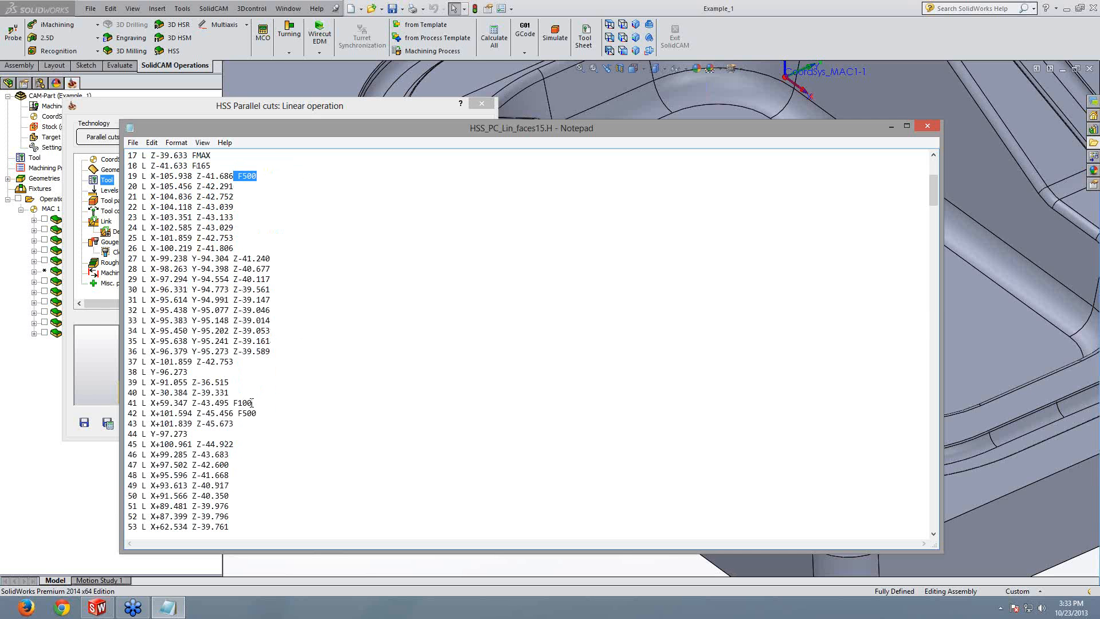
left_click_drag(256, 404, 232, 415)
scroll(328, 415, "down", 7)
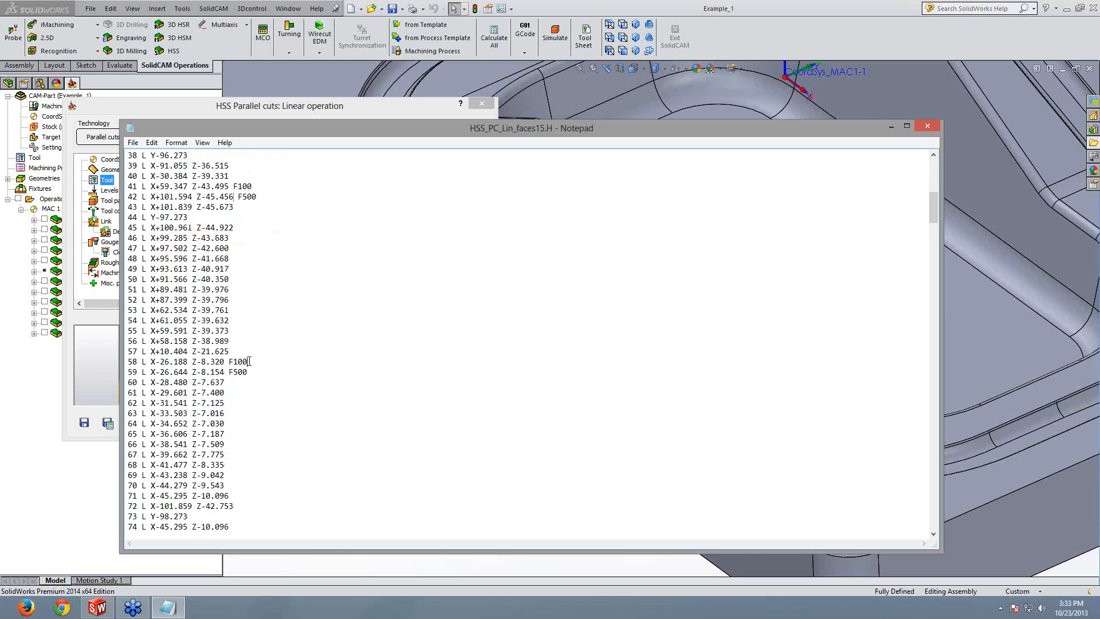
left_click_drag(253, 363, 225, 373)
left_click(253, 373)
left_click(928, 125)
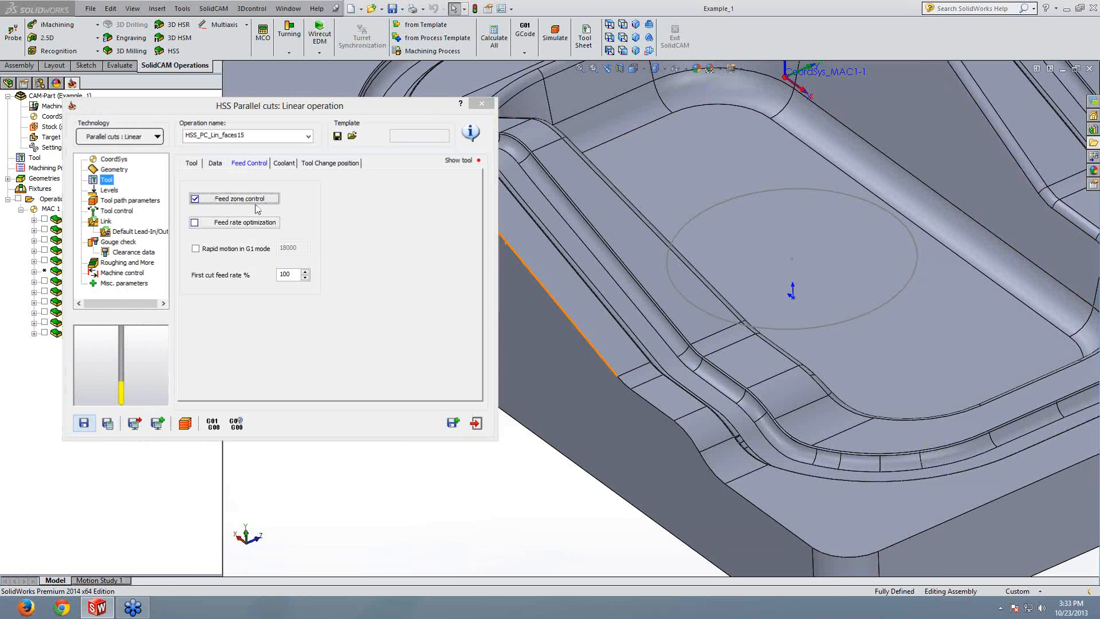
Step: Review the feed zone settings without changing them and exit the linear operation
left_click(255, 202)
left_click(323, 310)
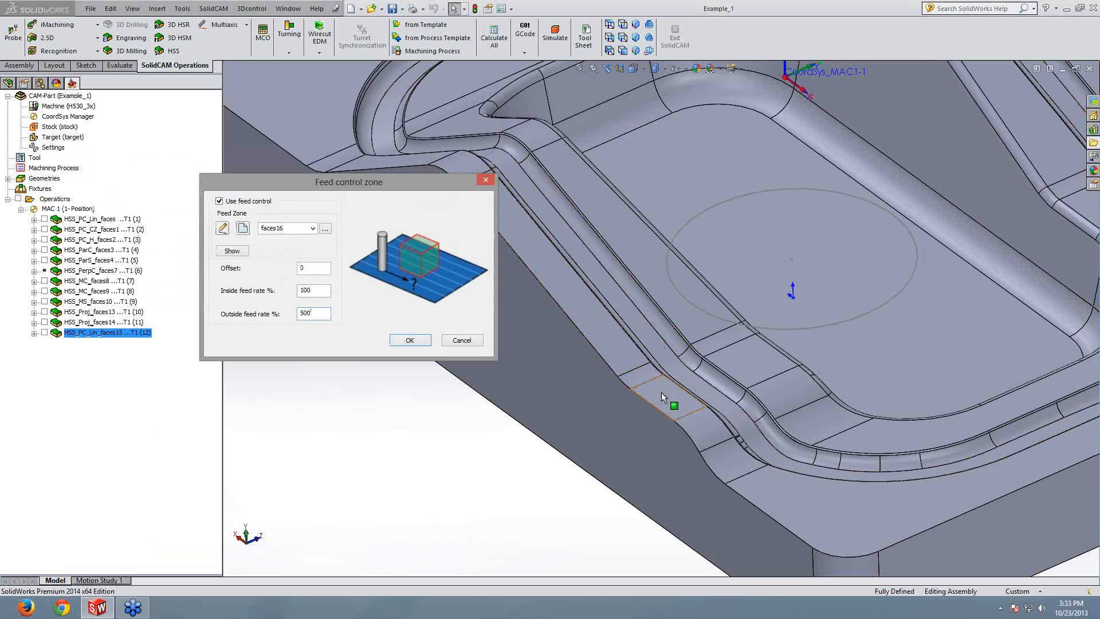
left_click(454, 344)
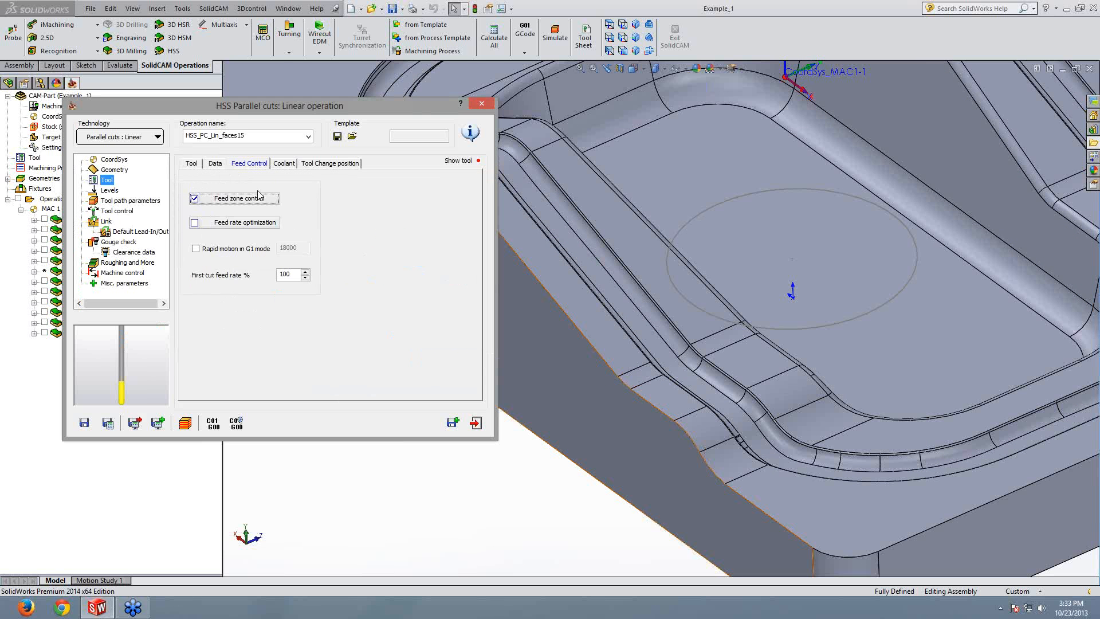
left_click(477, 424)
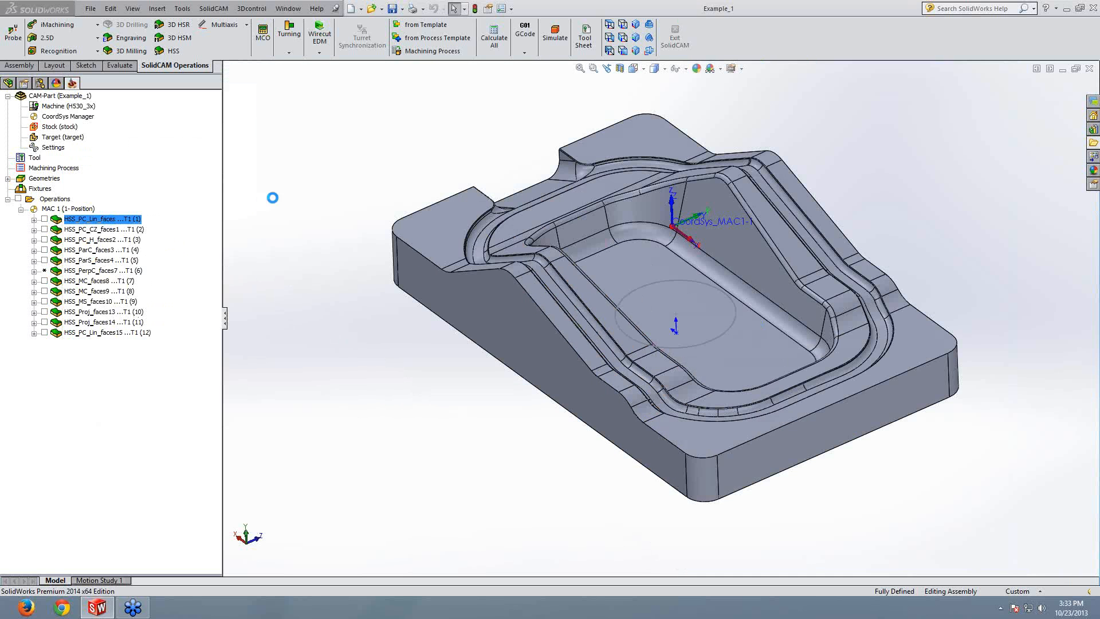
Step: Review the tool control, link, gouge check, clearance and advanced roughing options of the first linear operation
left_click_drag(236, 108, 425, 101)
left_click(307, 204)
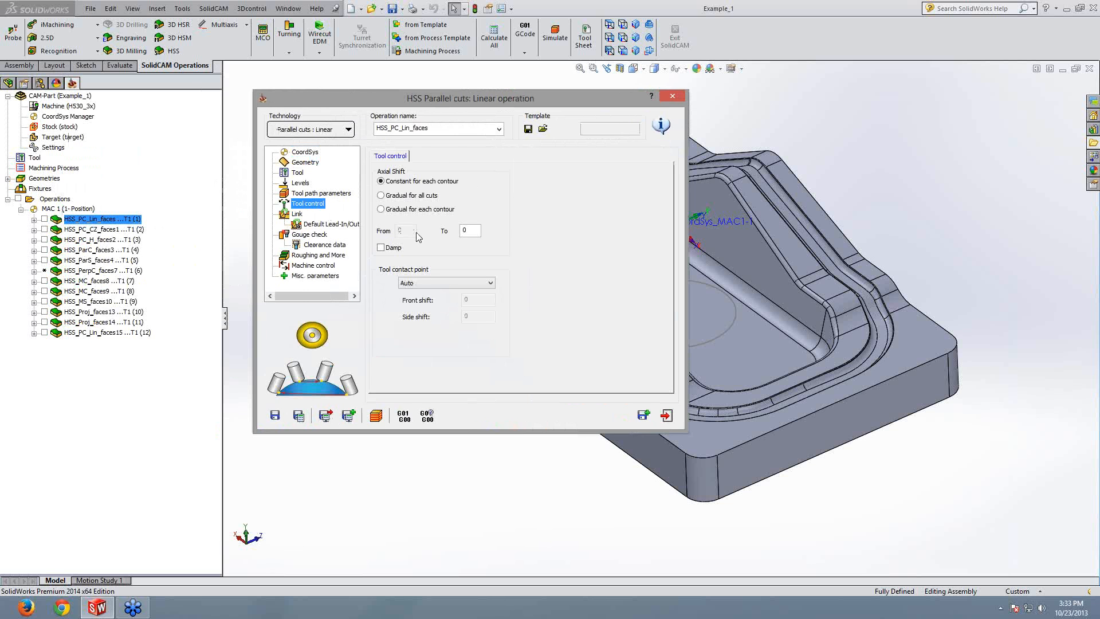
left_click(297, 214)
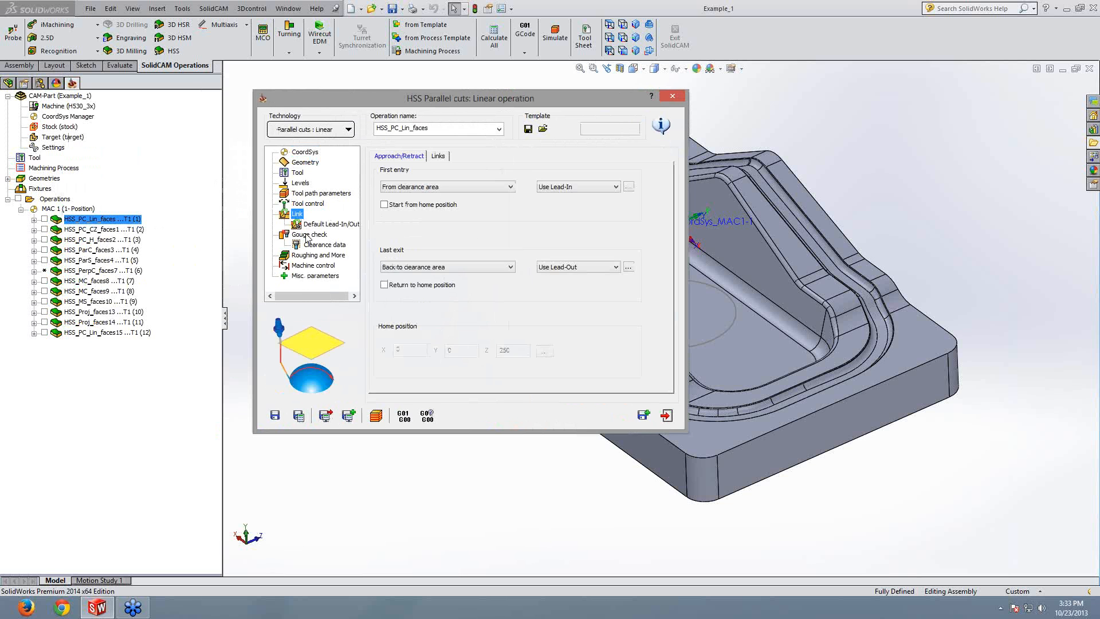
left_click(308, 235)
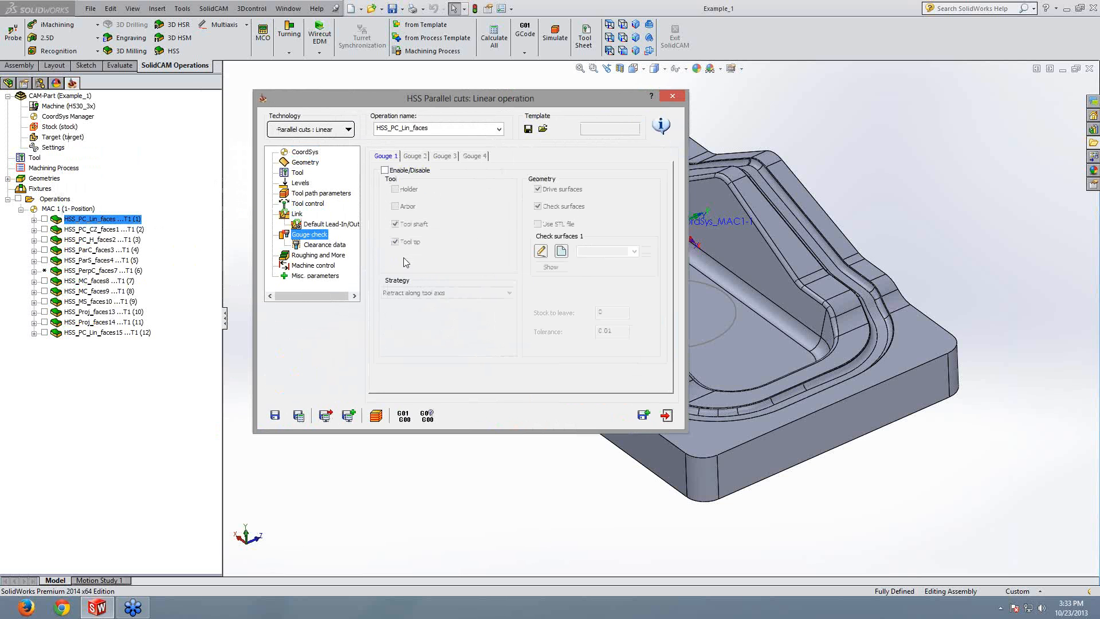
left_click(325, 247)
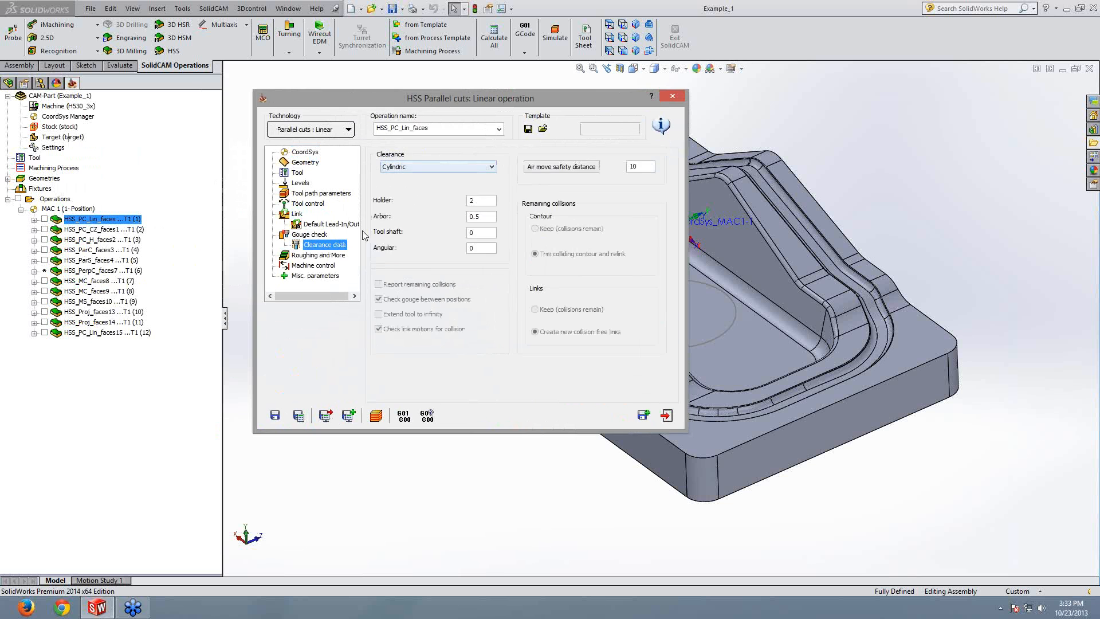
left_click(327, 256)
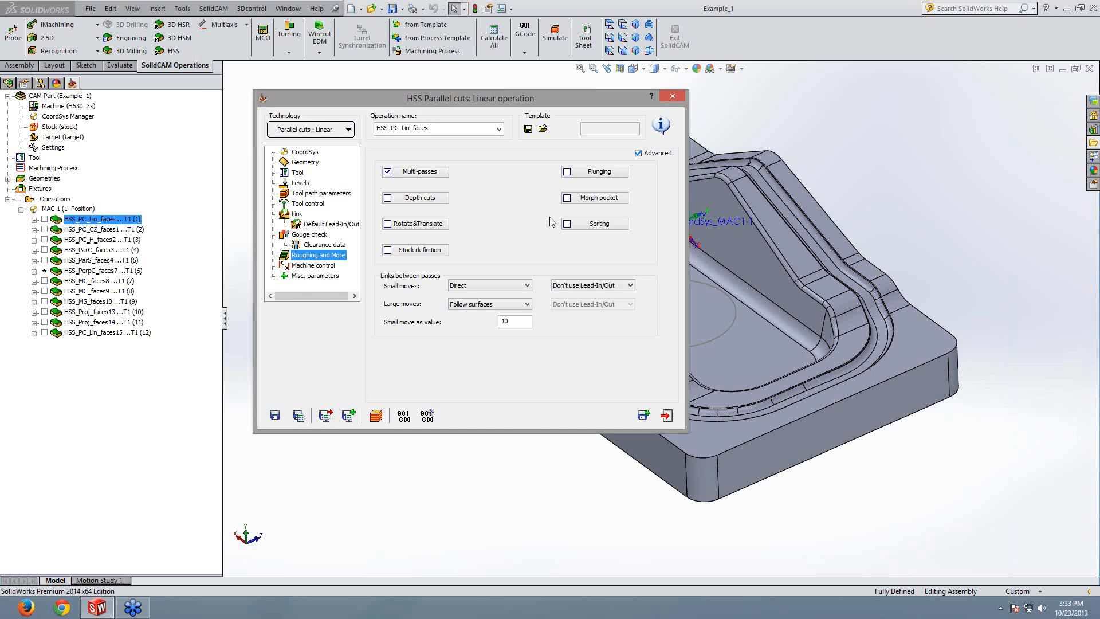
left_click(652, 158)
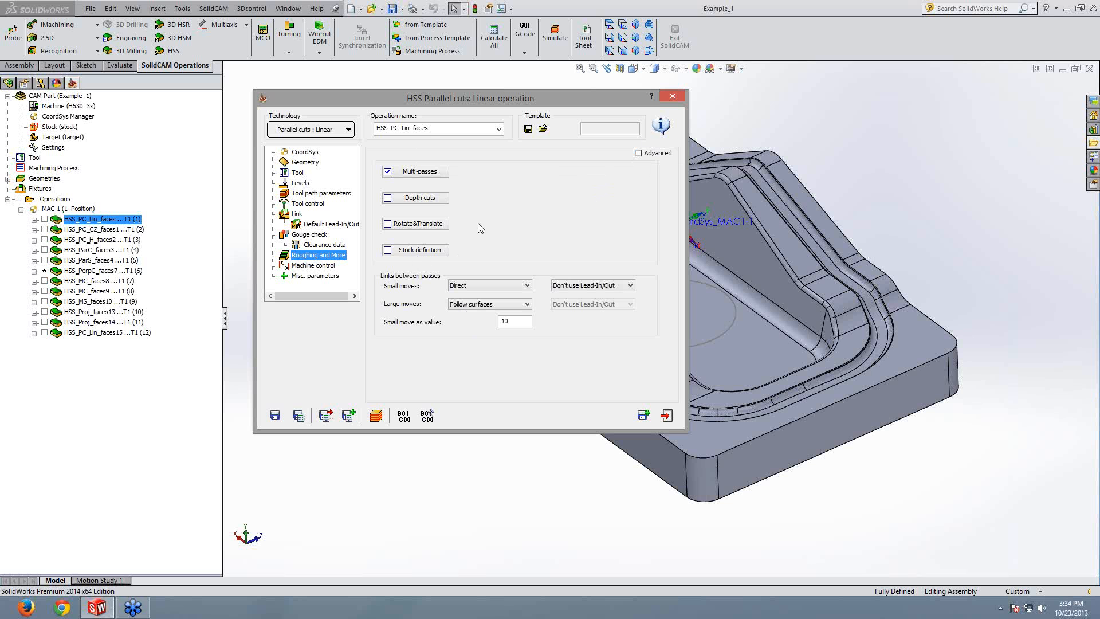
left_click(652, 155)
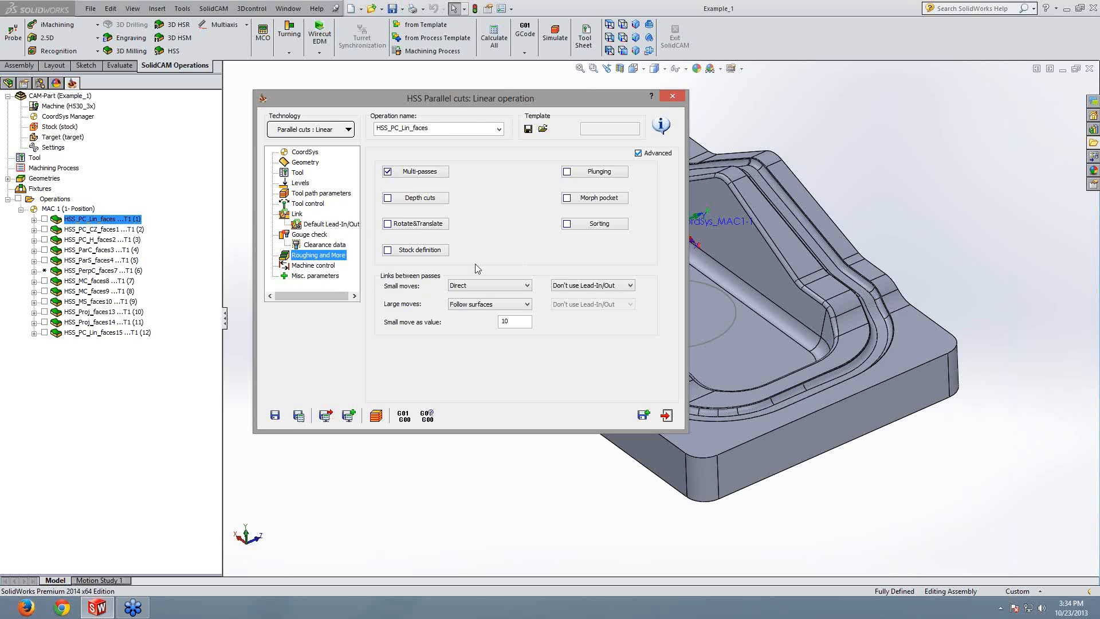
Step: Look through the available HSS technologies, including the parallel cuts and projection variants, and close the first linear operation
left_click(344, 131)
mouse_move(320, 150)
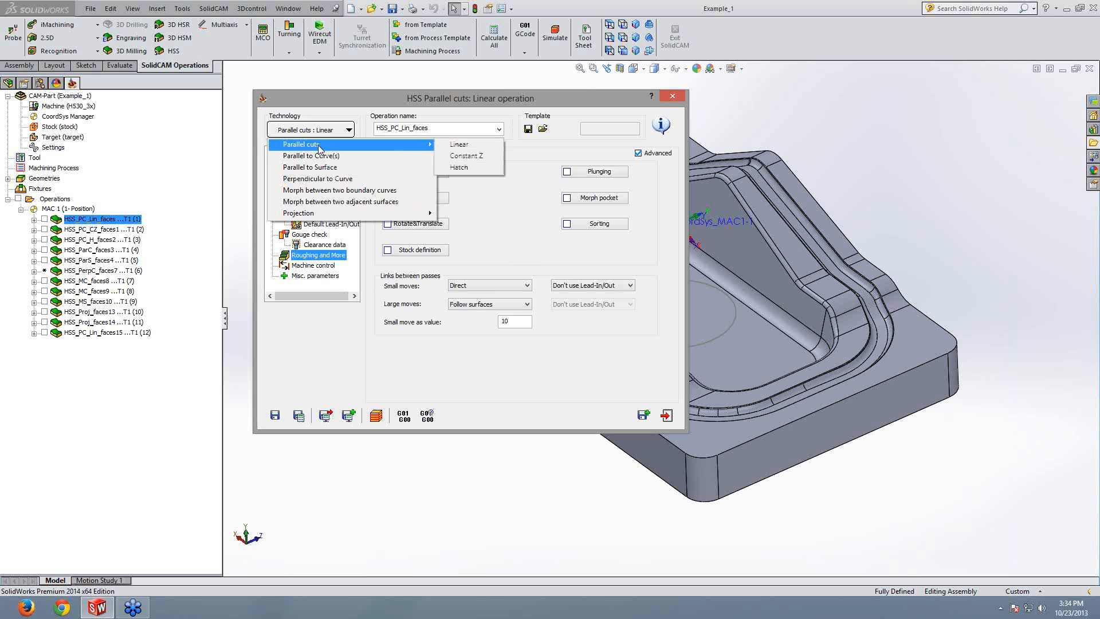
mouse_move(320, 214)
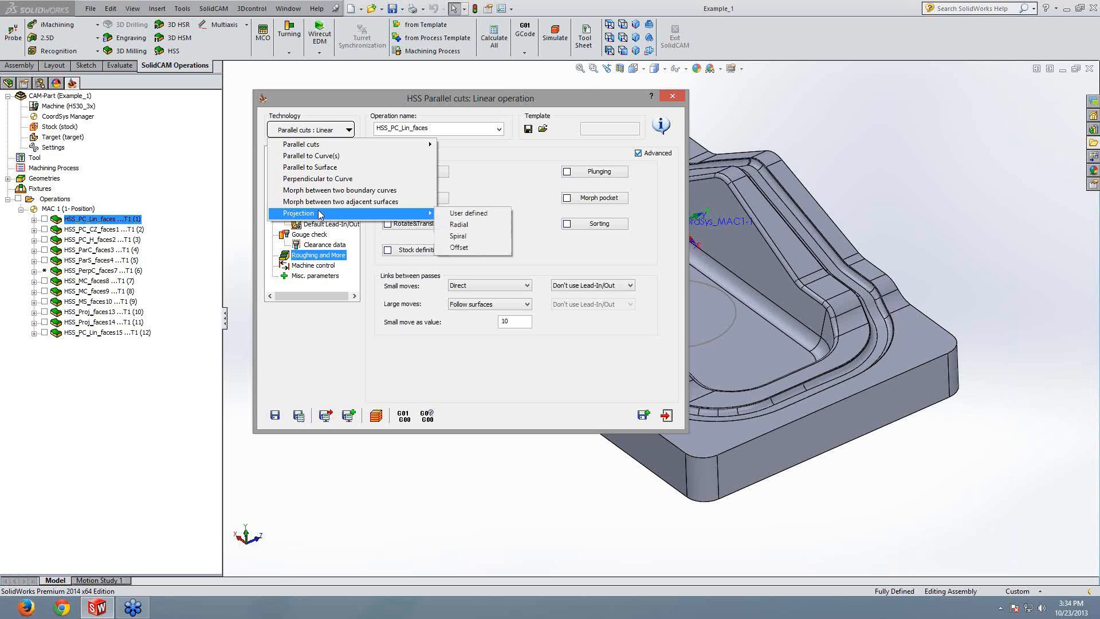
left_click(511, 170)
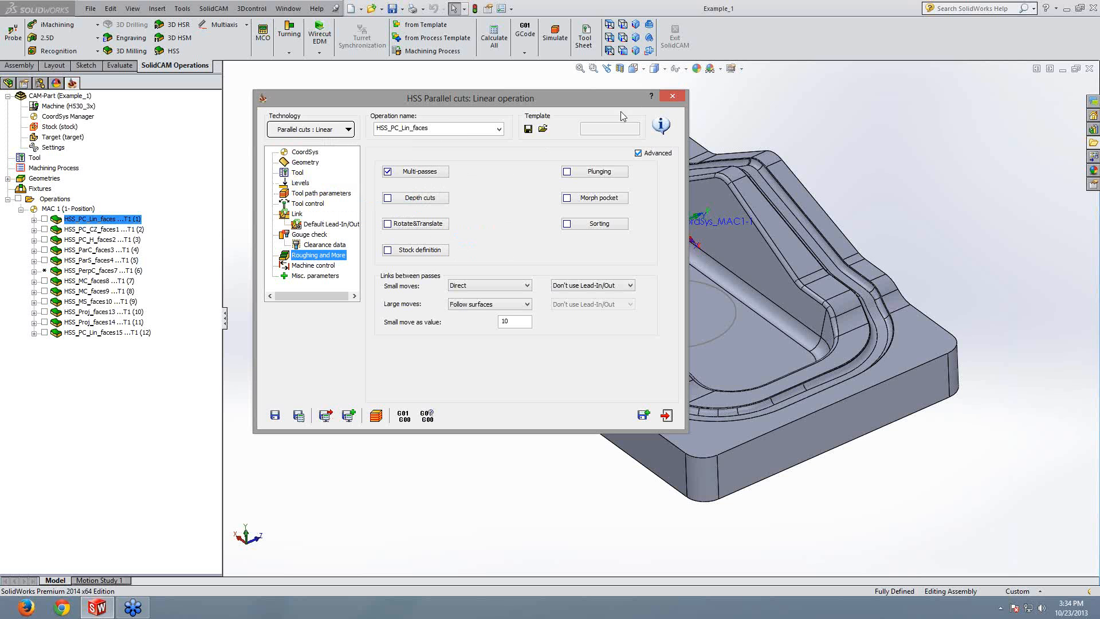
left_click(673, 97)
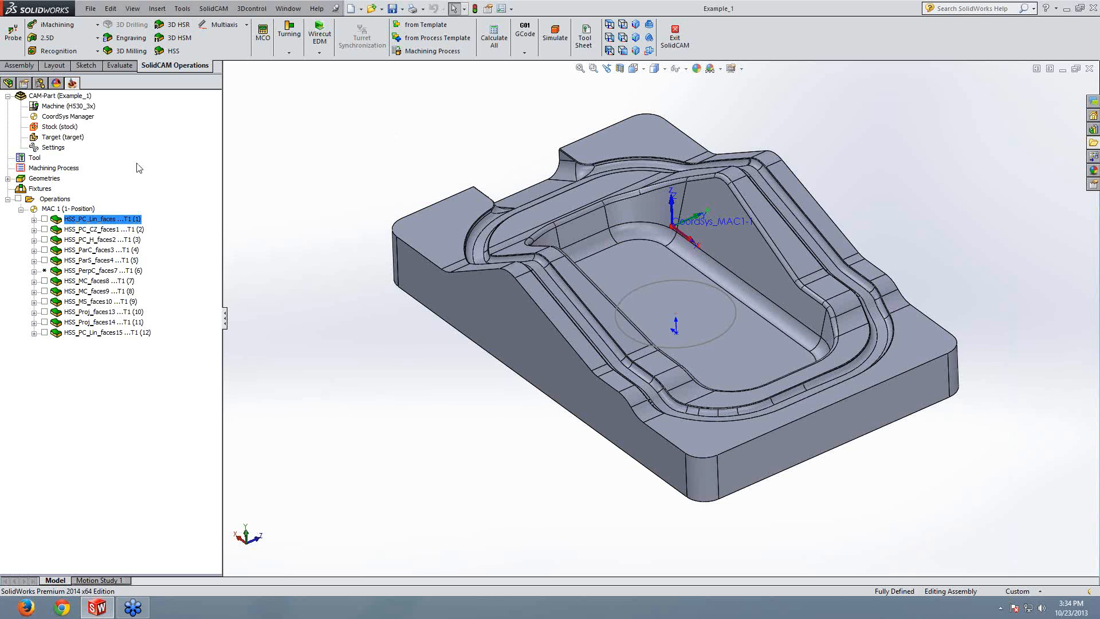
Step: Close the Example_1 CAM-Part and open the Example_2 CAM-Part from the HSS_Webinar folder
right_click(59, 99)
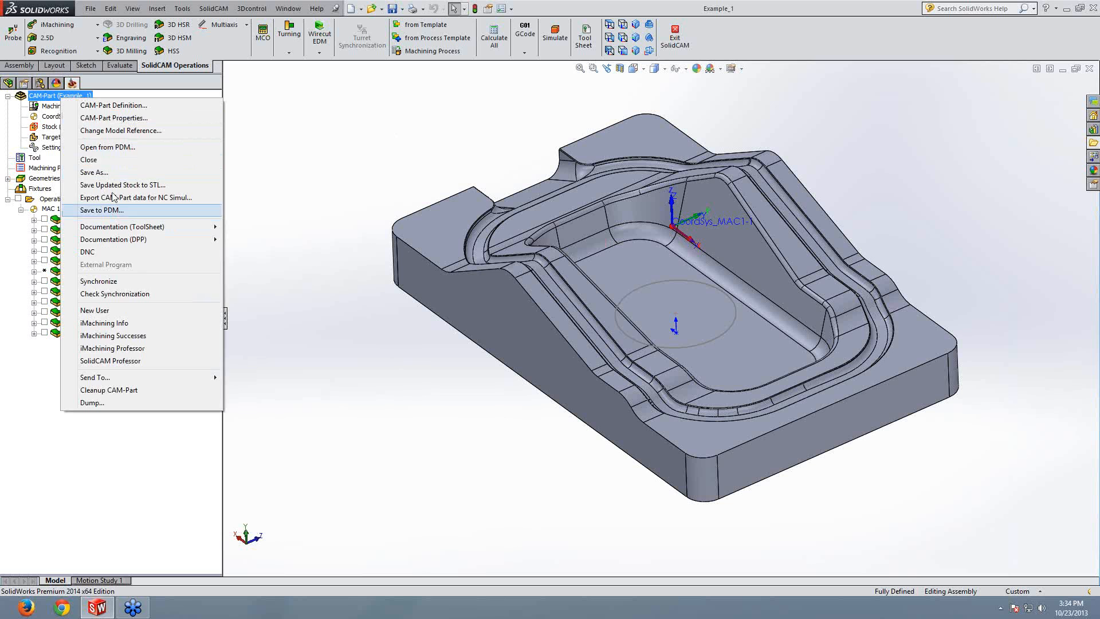
left_click(91, 160)
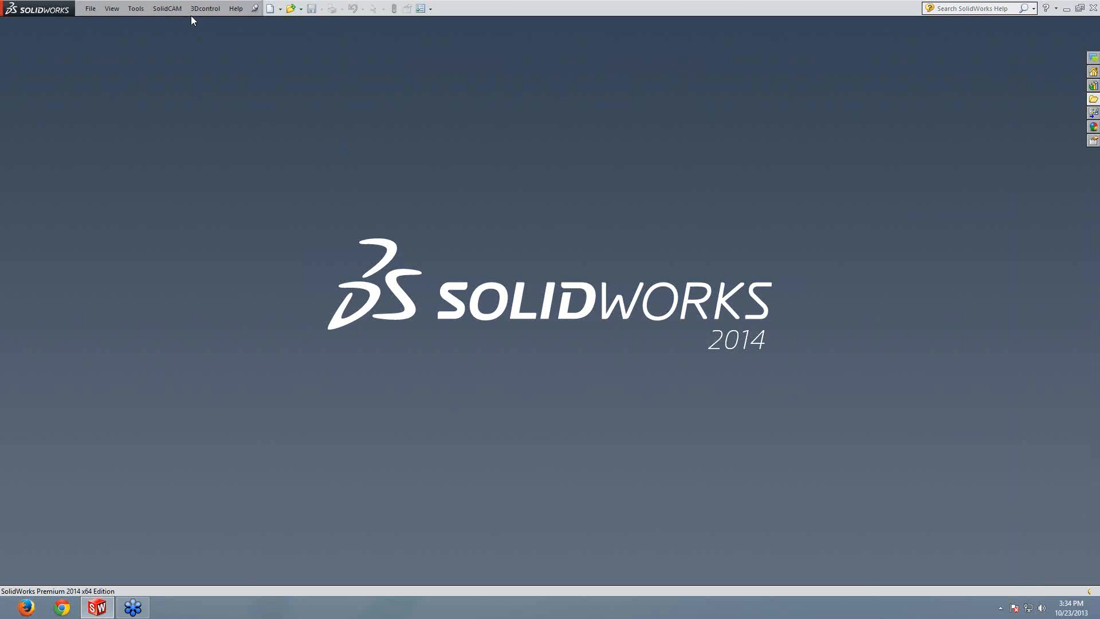
left_click(167, 8)
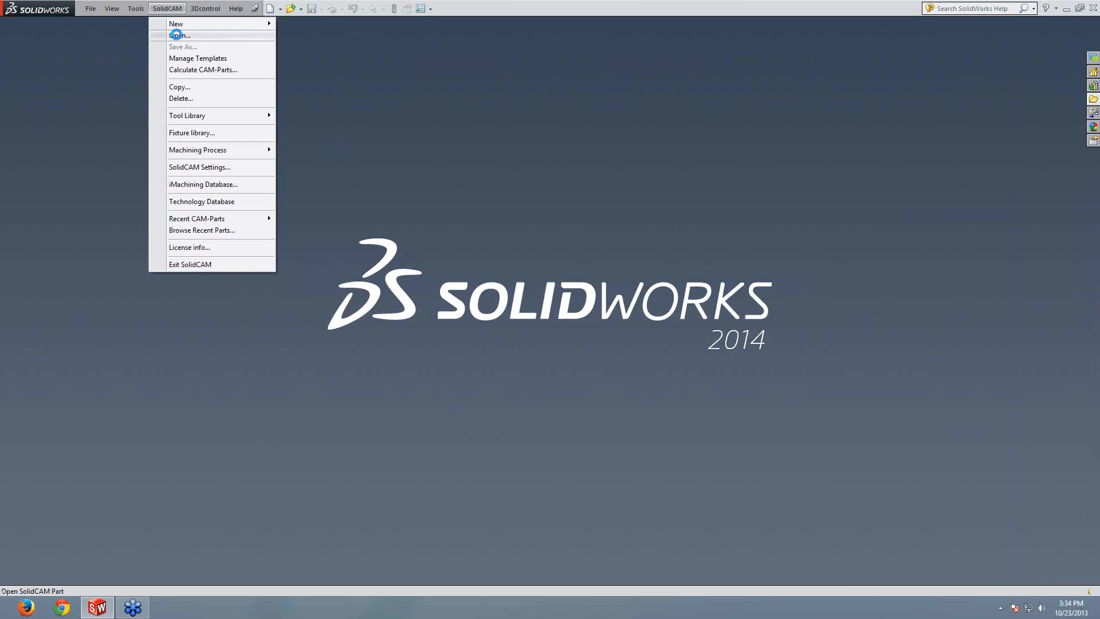
left_click(179, 36)
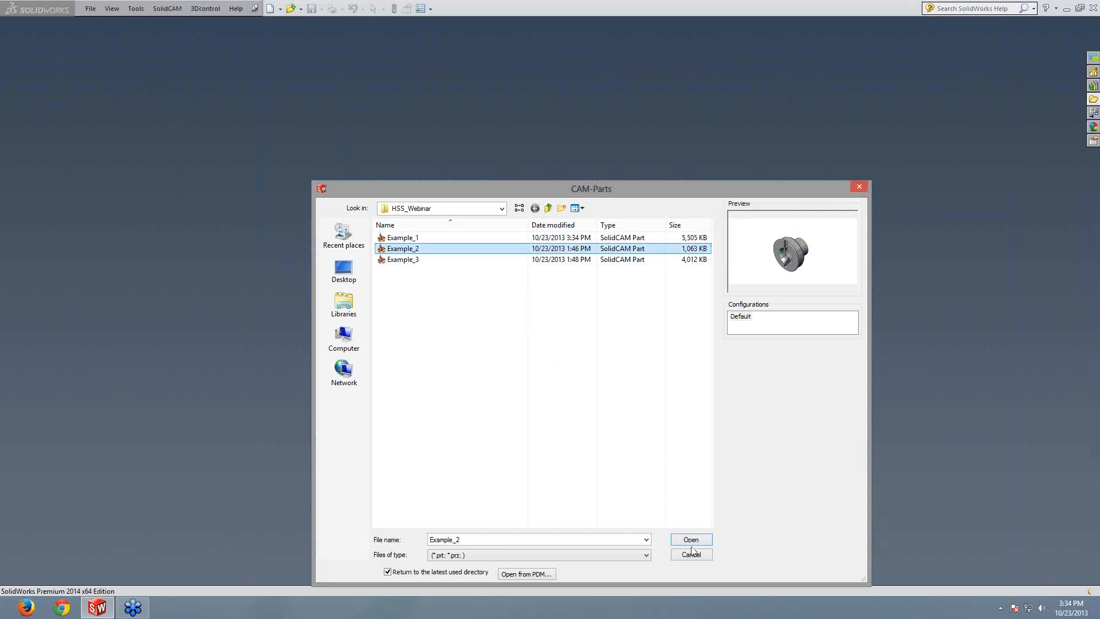
left_click(692, 542)
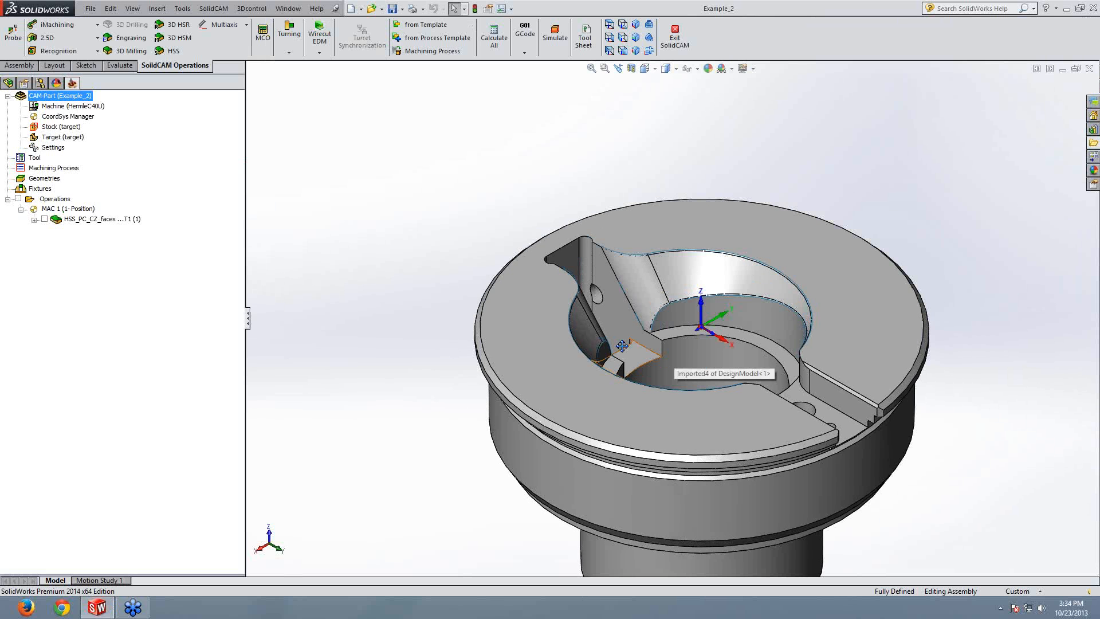
Step: Inspect the toolpath of the existing HSS_PC_CZ_faces operation on the model and suppress that operation
right_click(108, 219)
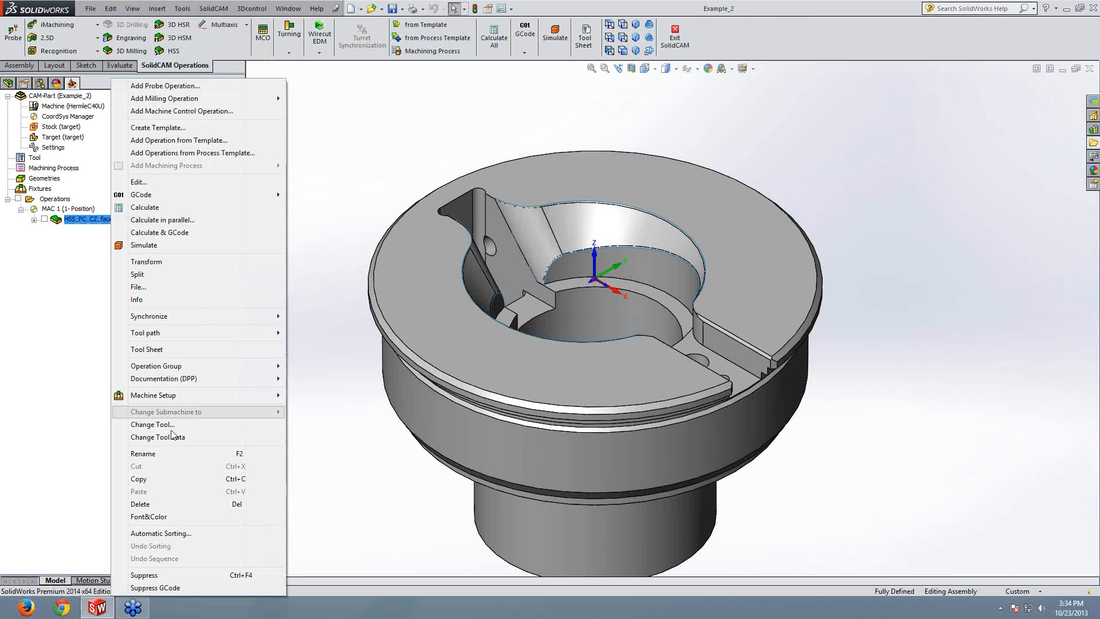
key("Escape")
left_click(44, 219)
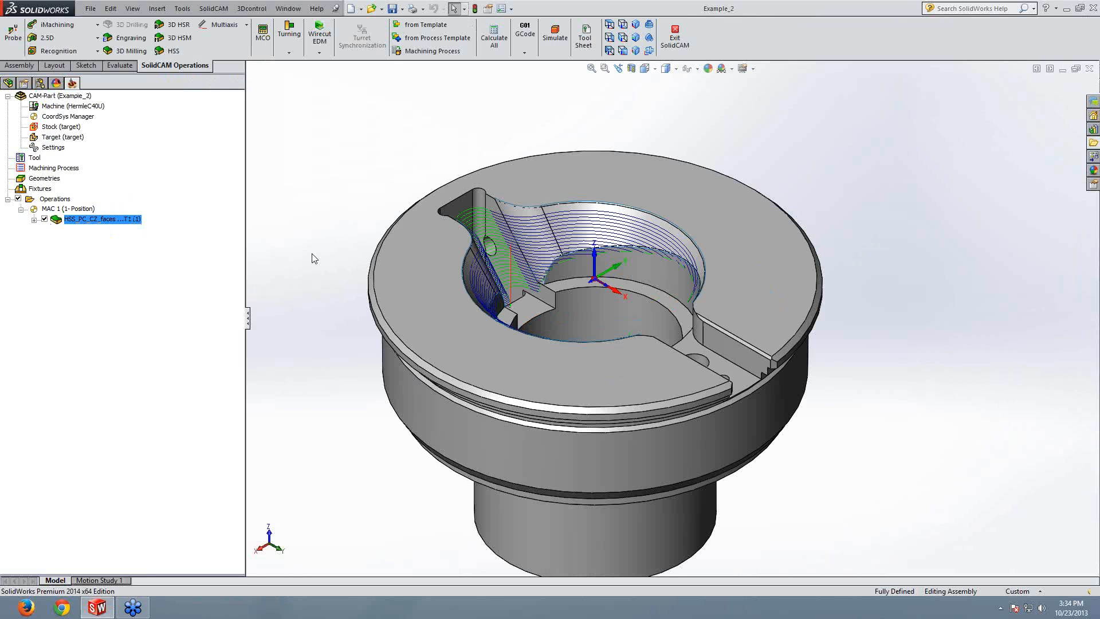
middle_click_drag(586, 274, 571, 252)
left_click(44, 219)
right_click(80, 219)
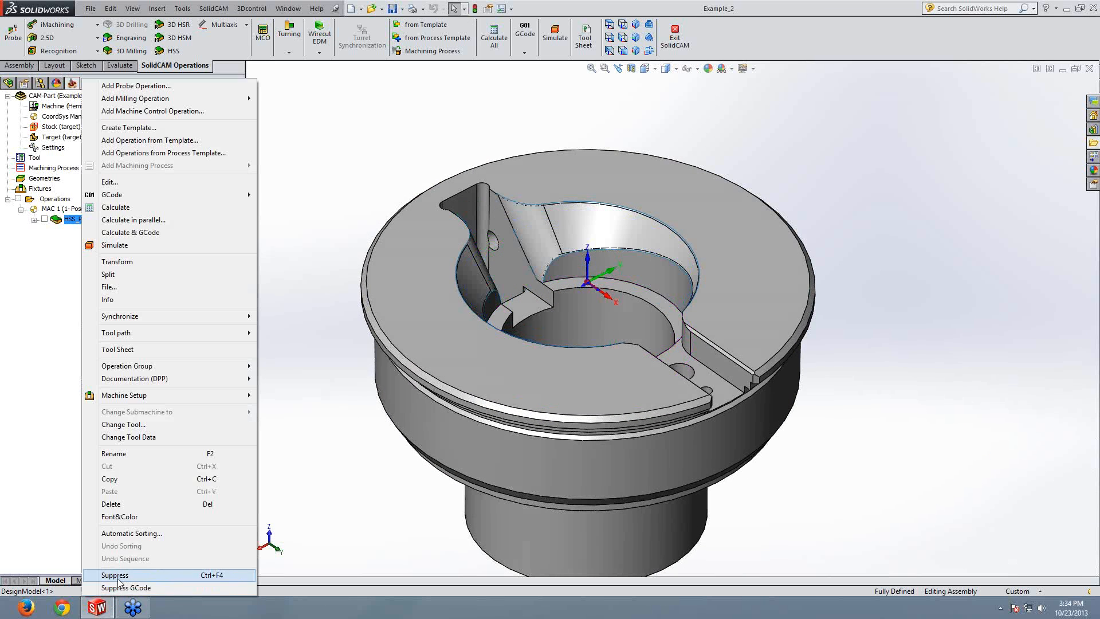
left_click(117, 575)
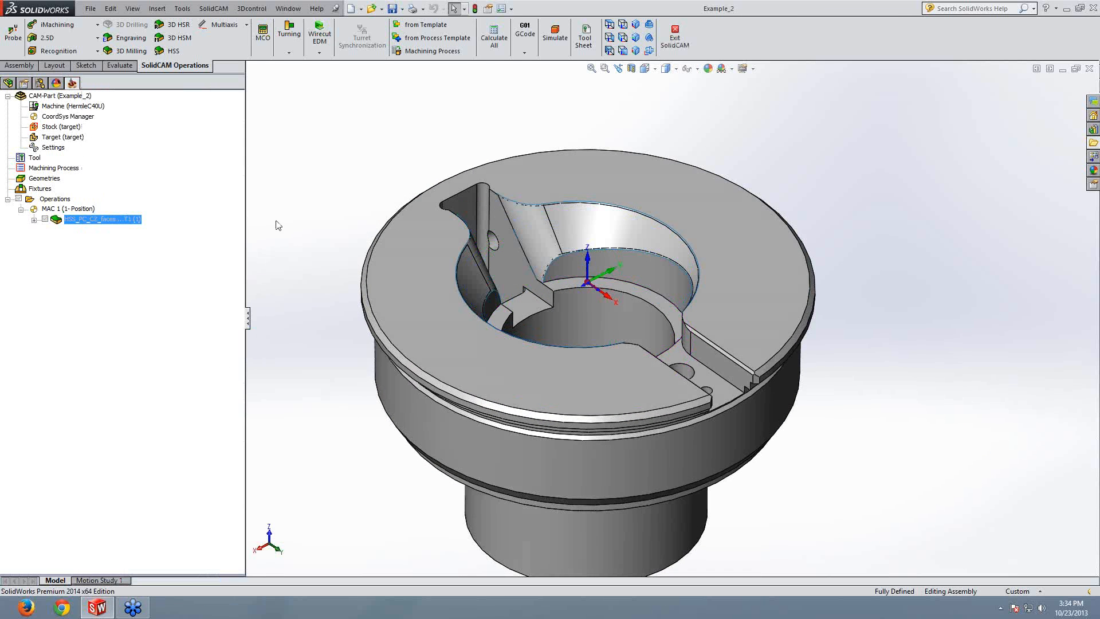
Step: Add a new HSS milling operation using the Parallel cuts Constant Z technology
right_click(118, 222)
mouse_move(270, 98)
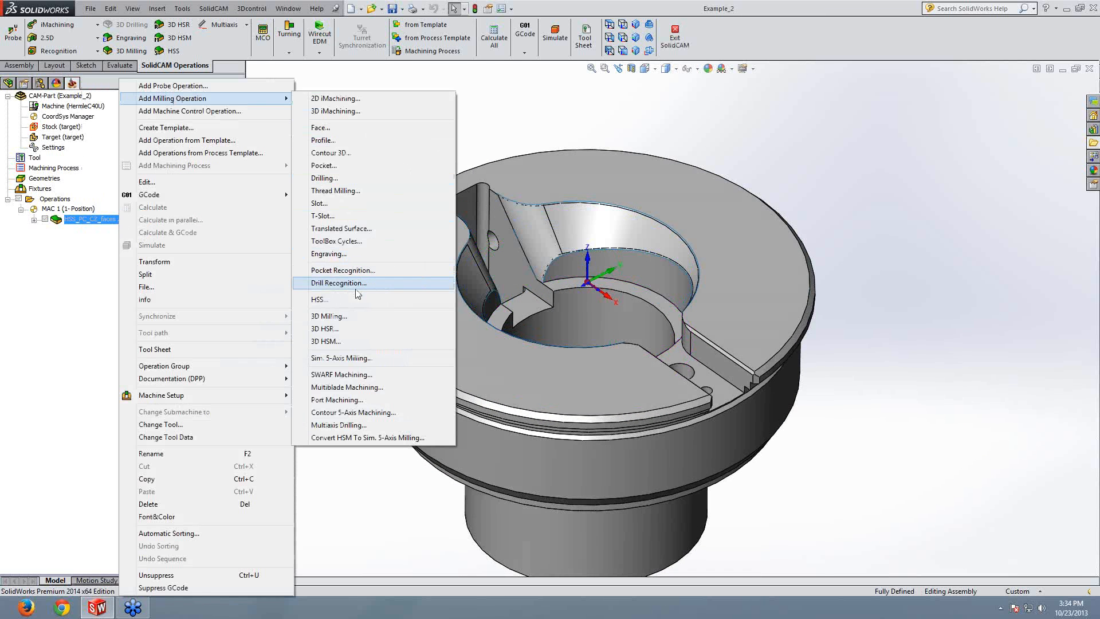
left_click(320, 299)
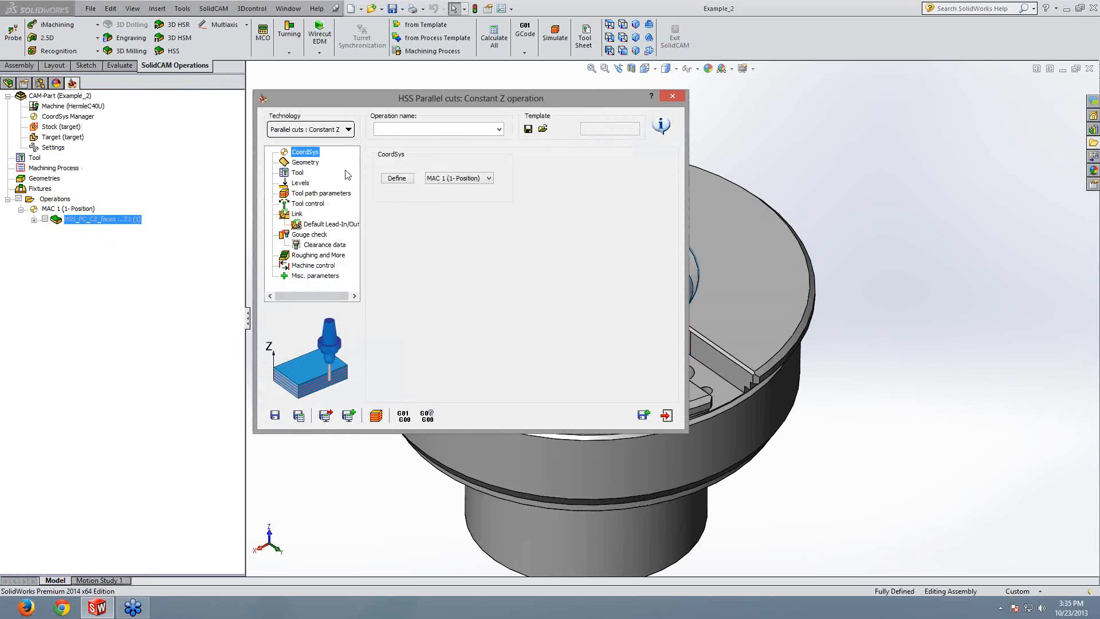
left_click(307, 130)
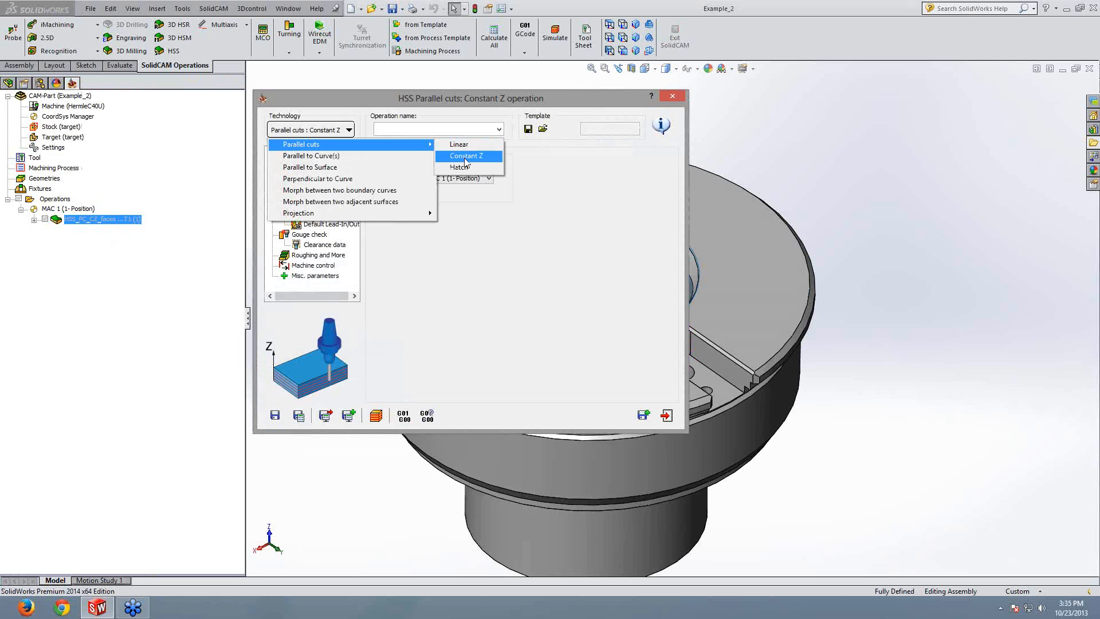
left_click(466, 156)
Step: Define the operation's drive geometry by selecting the four sloped wall faces around the central pocket
left_click(310, 163)
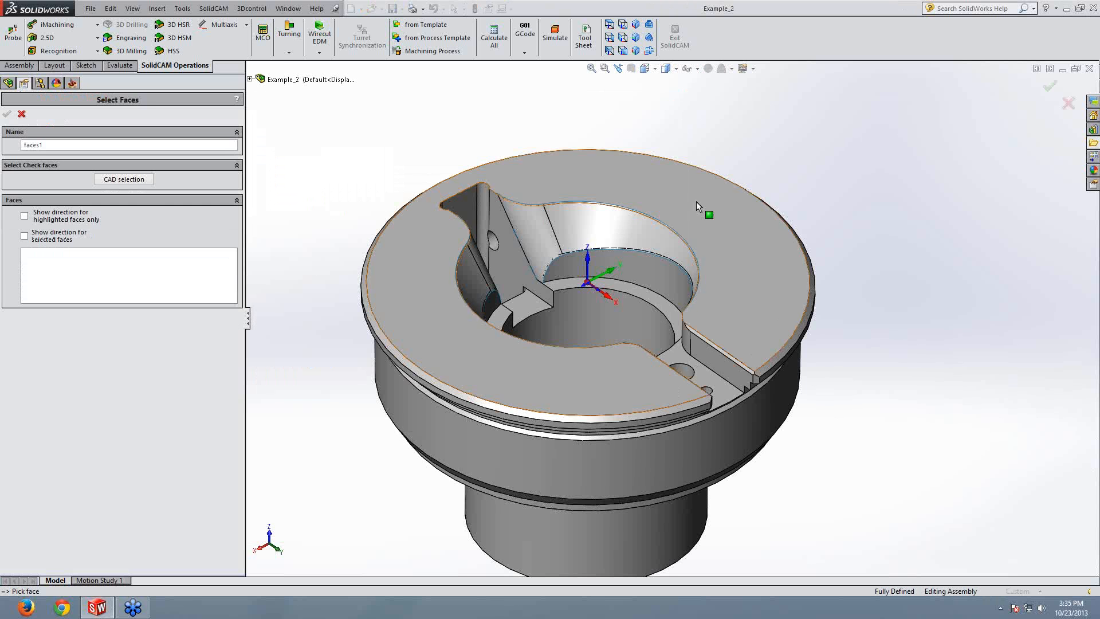
left_click(567, 232)
left_click(550, 258)
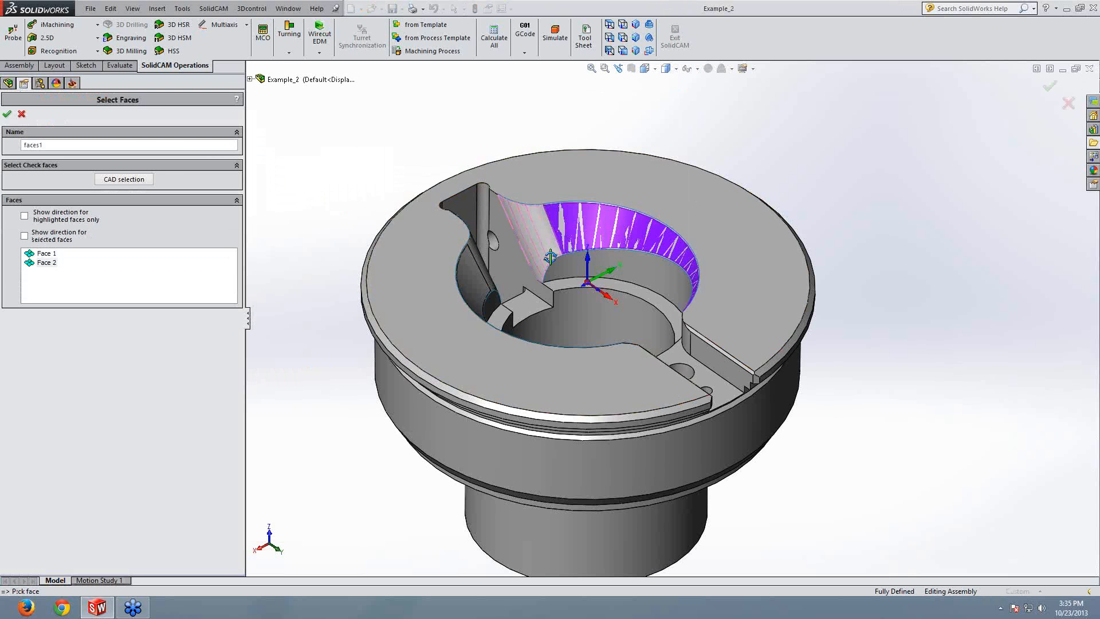
middle_click_drag(550, 258, 461, 275)
left_click(490, 258)
left_click(435, 310)
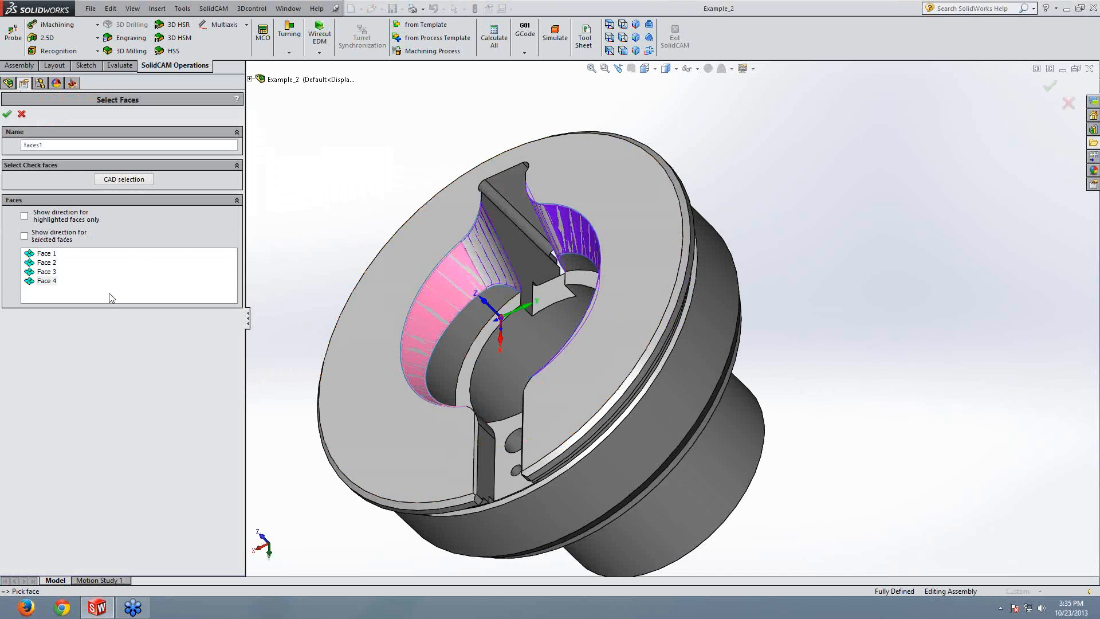
left_click(109, 294)
middle_click_drag(347, 332, 464, 261)
left_click(7, 114)
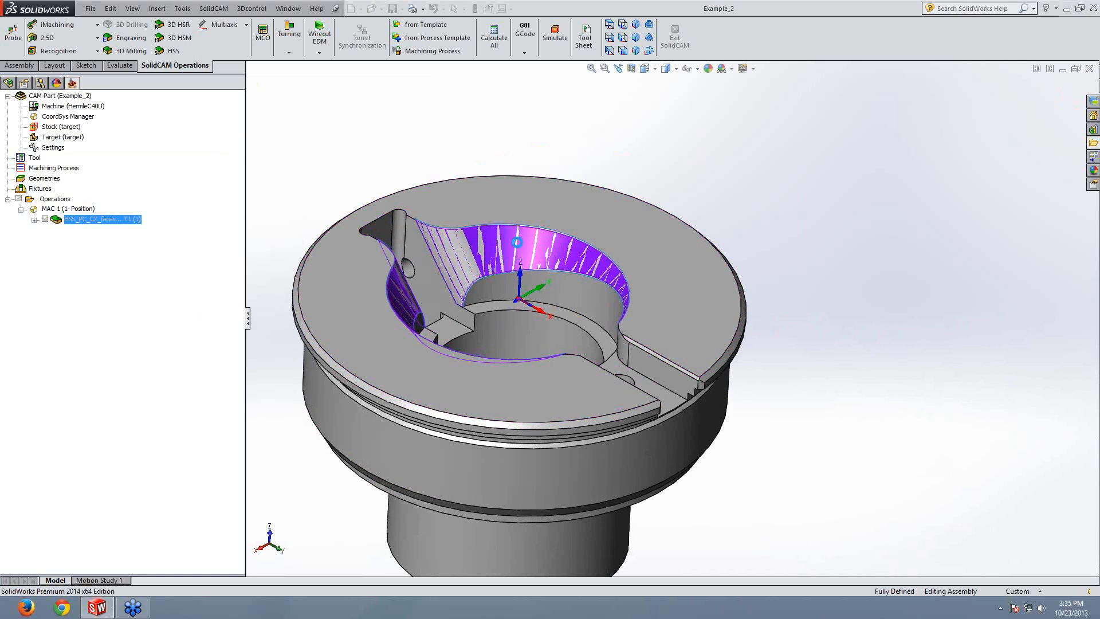
Step: Assign the 6 mm ball nose mill, tool number 1, to the Constant Z operation
left_click(303, 173)
left_click(442, 290)
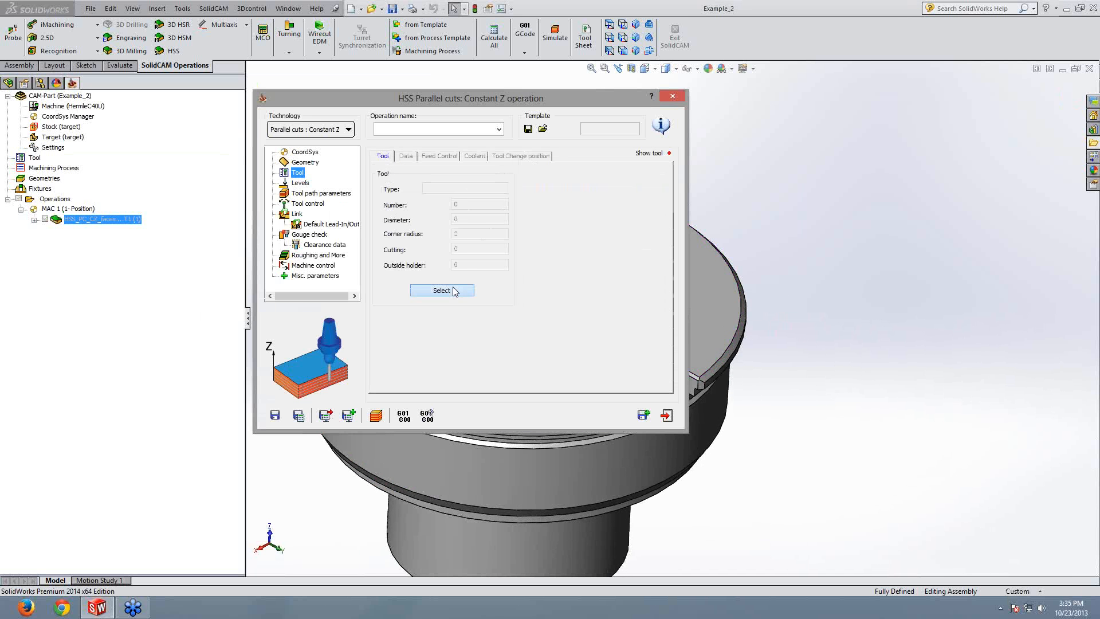
left_click(779, 434)
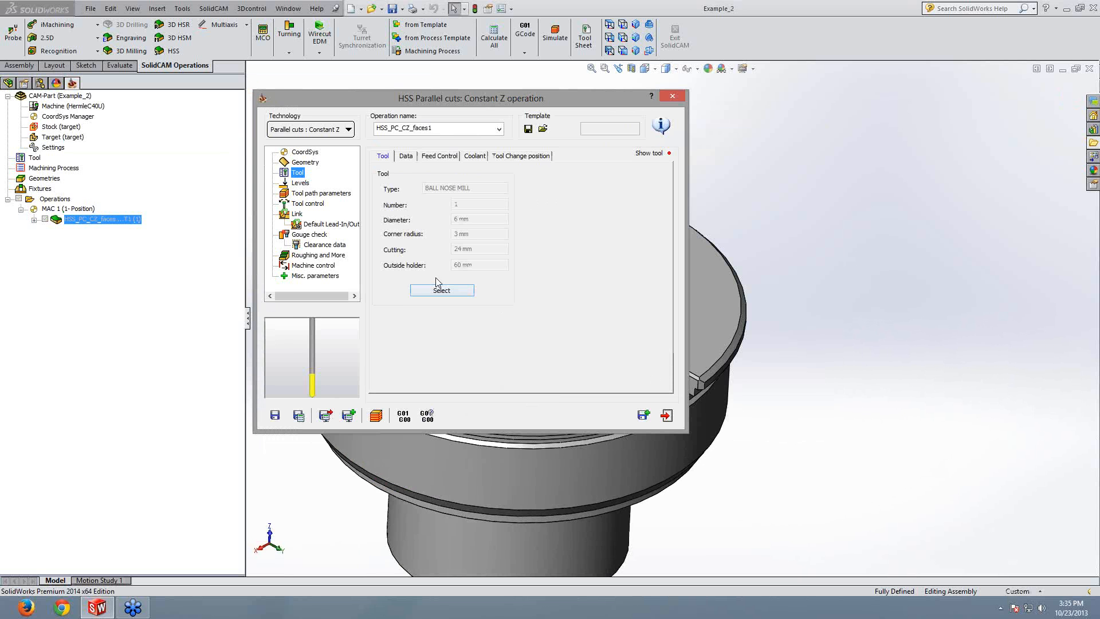
Step: Check the step over and sorting settings in the tool path parameters, and save and calculate the operation
left_click(310, 193)
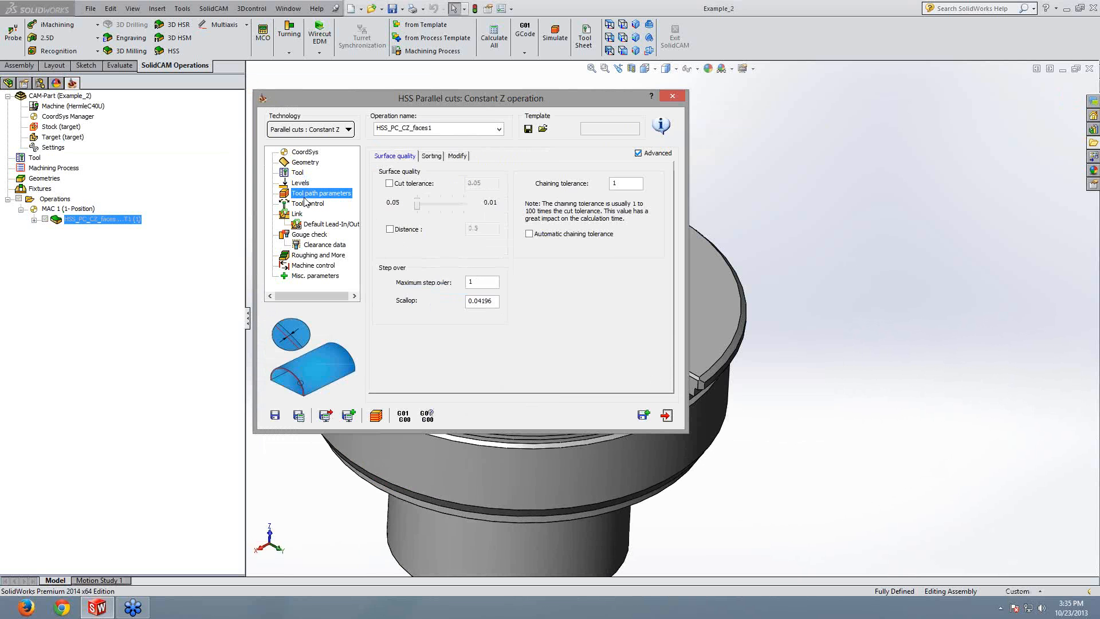
double_click(481, 281)
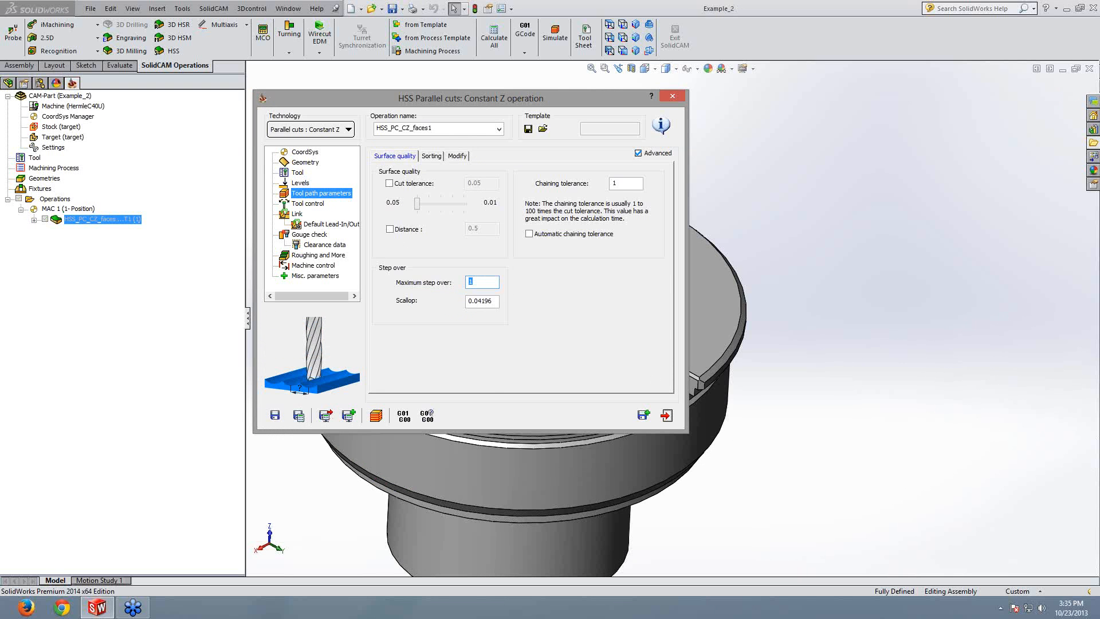
left_click(429, 156)
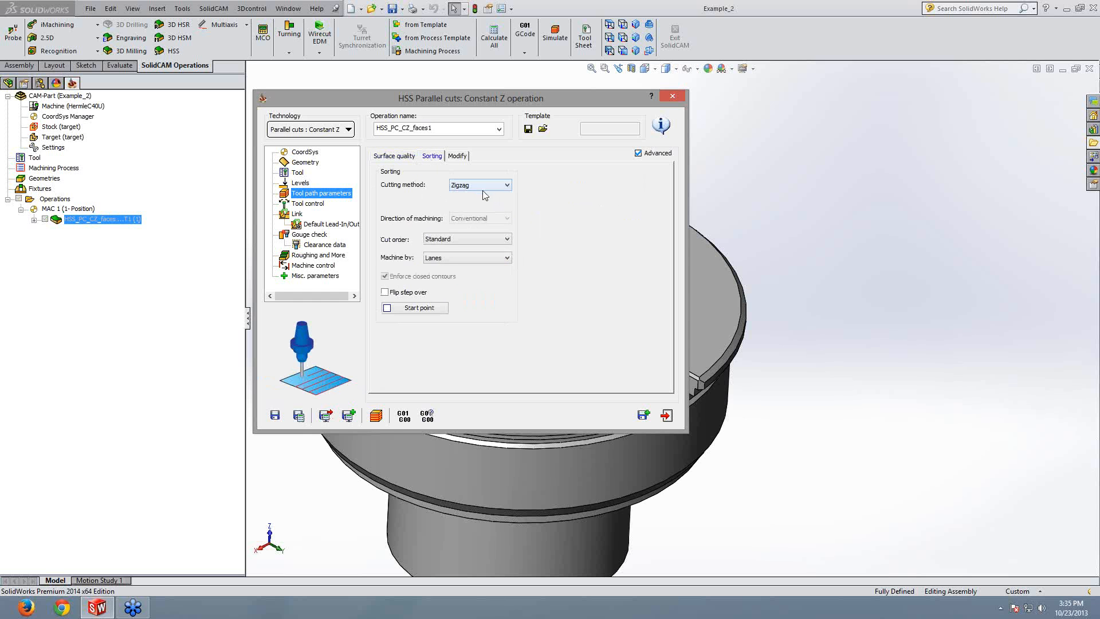
left_click(299, 415)
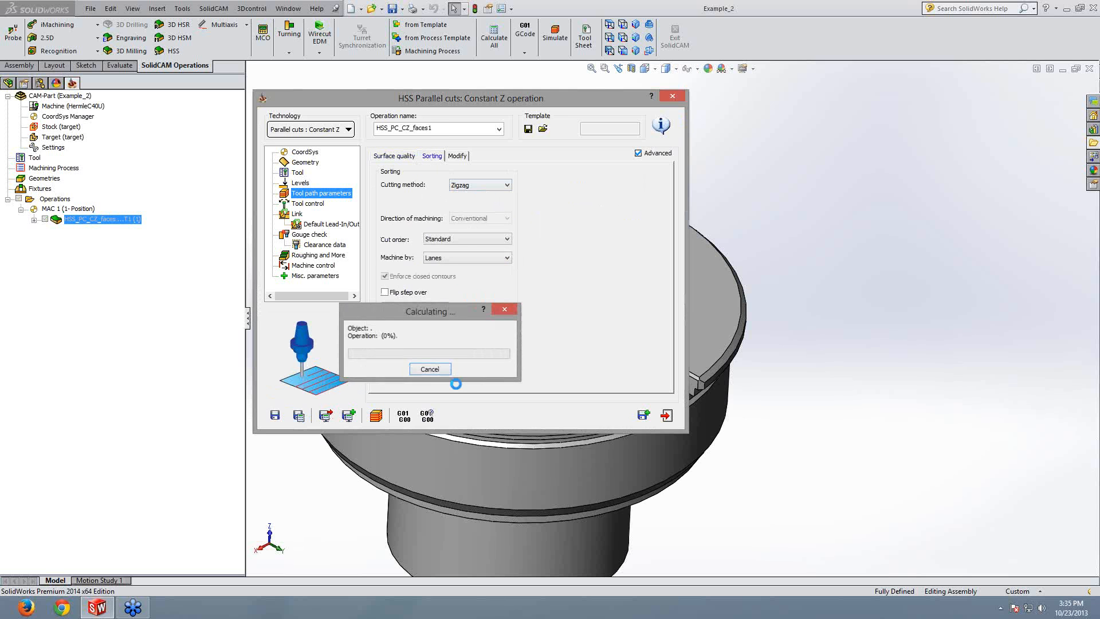
Step: Simulate the operation on the model and examine the link moves between the cuts around the pocket walls
left_click(376, 416)
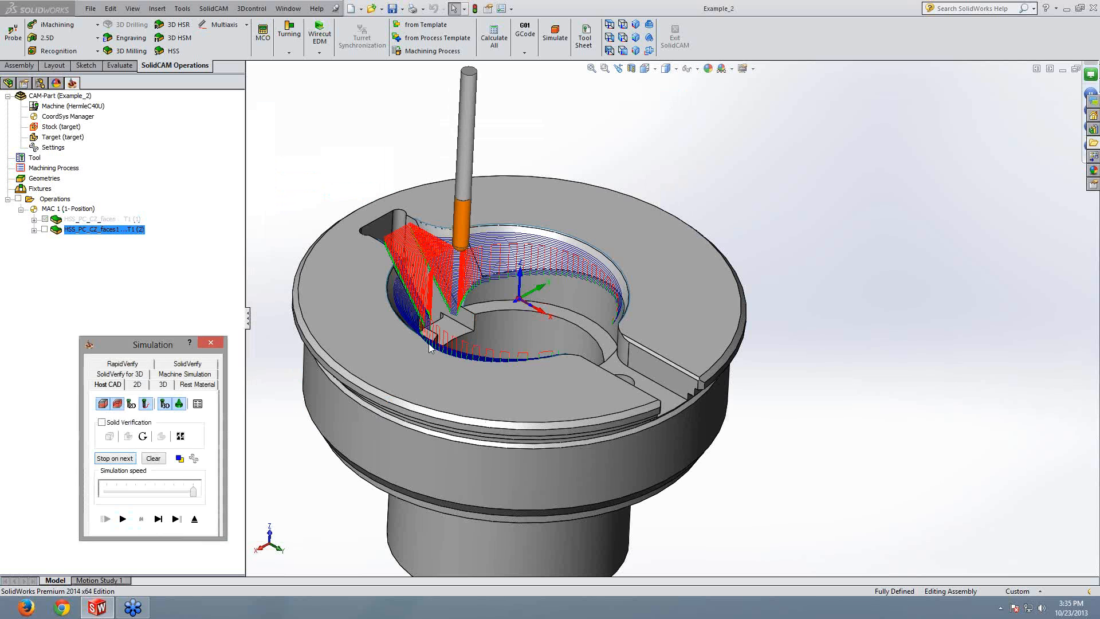
scroll(485, 291, "down", 3)
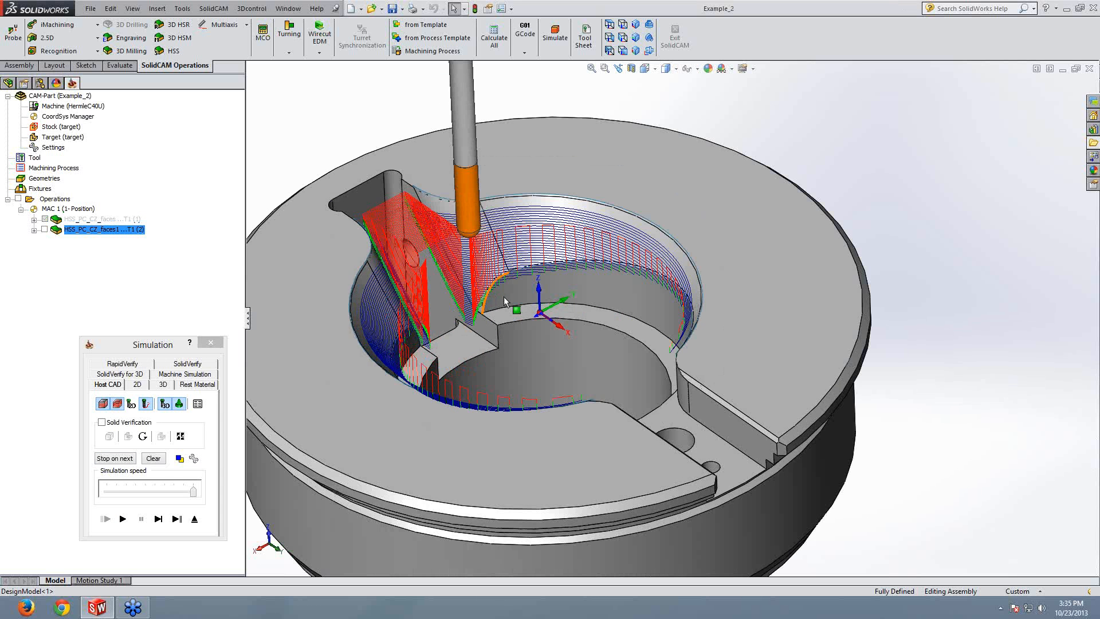
middle_click_drag(503, 297, 550, 321)
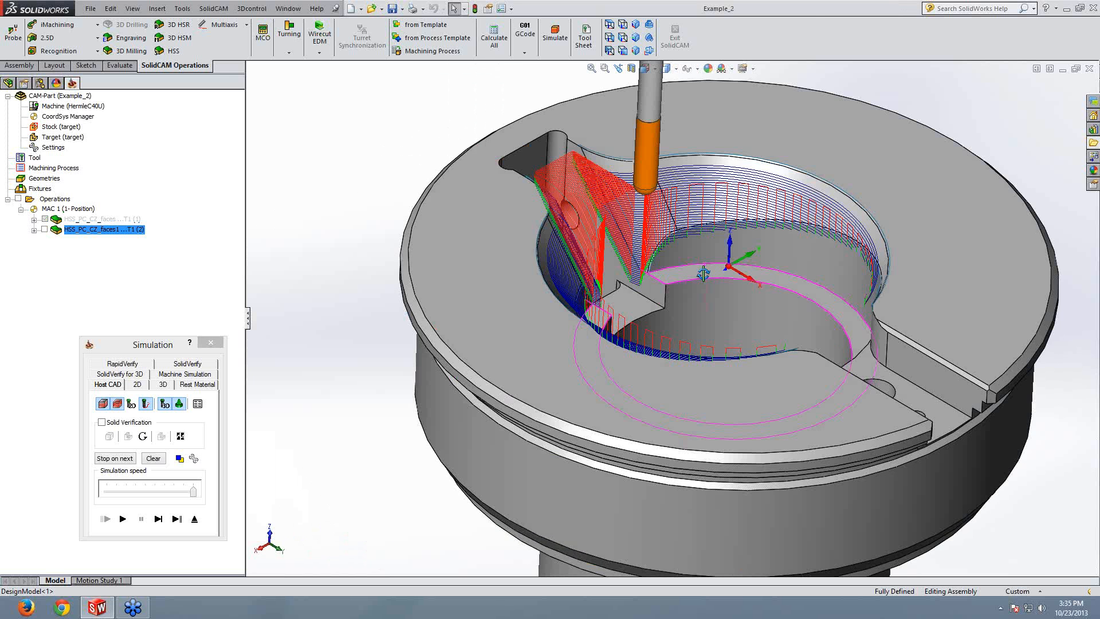
scroll(441, 263, "down", 5)
scroll(398, 166, "up", 3)
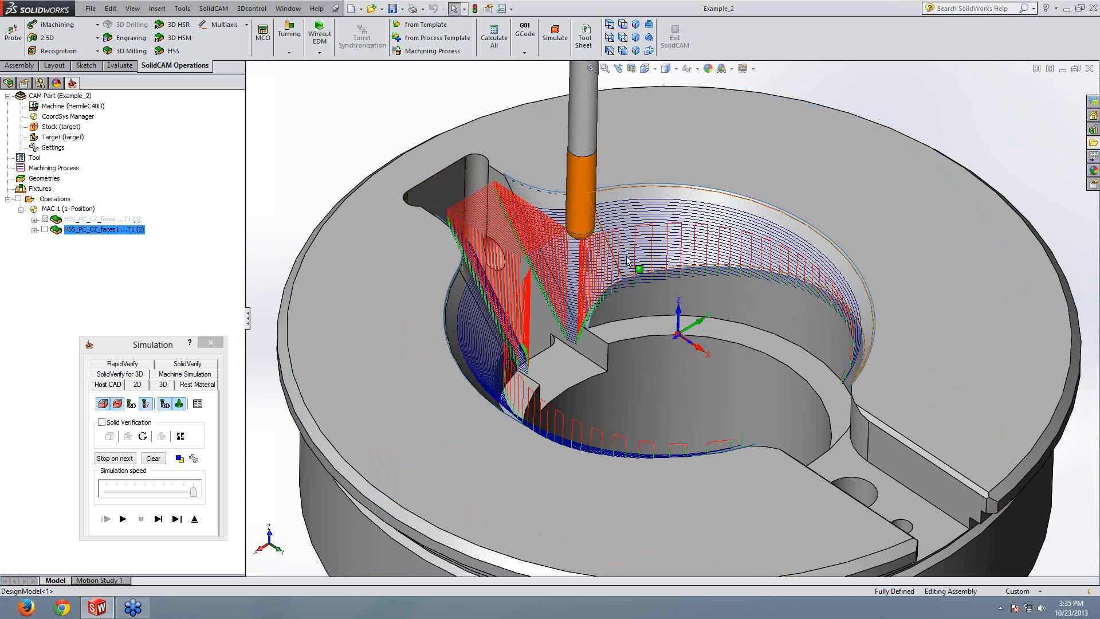
left_click(196, 519)
Step: Set the link for large gaps to Follow surfaces and for large moves between slices to Blend spline, and recalculate the operation
left_click(299, 215)
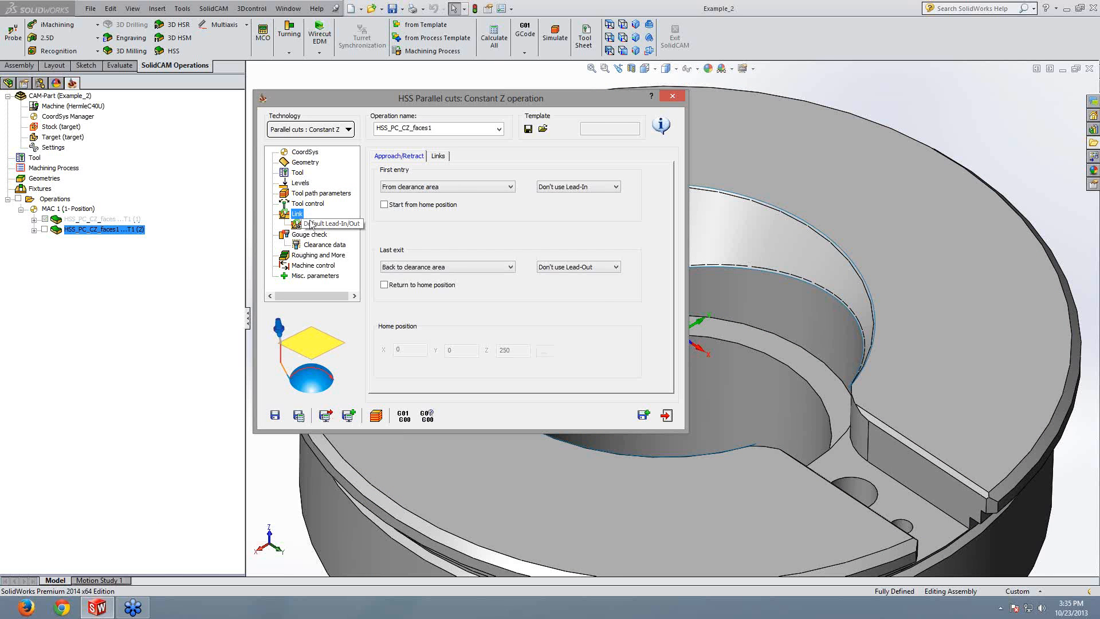
left_click(440, 156)
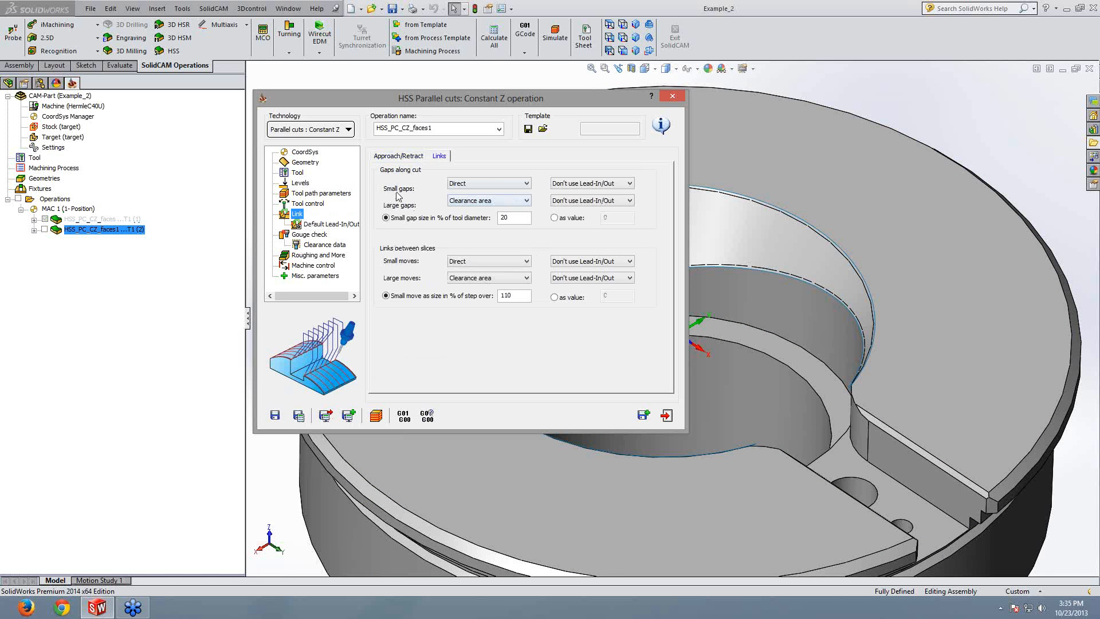
left_click(496, 200)
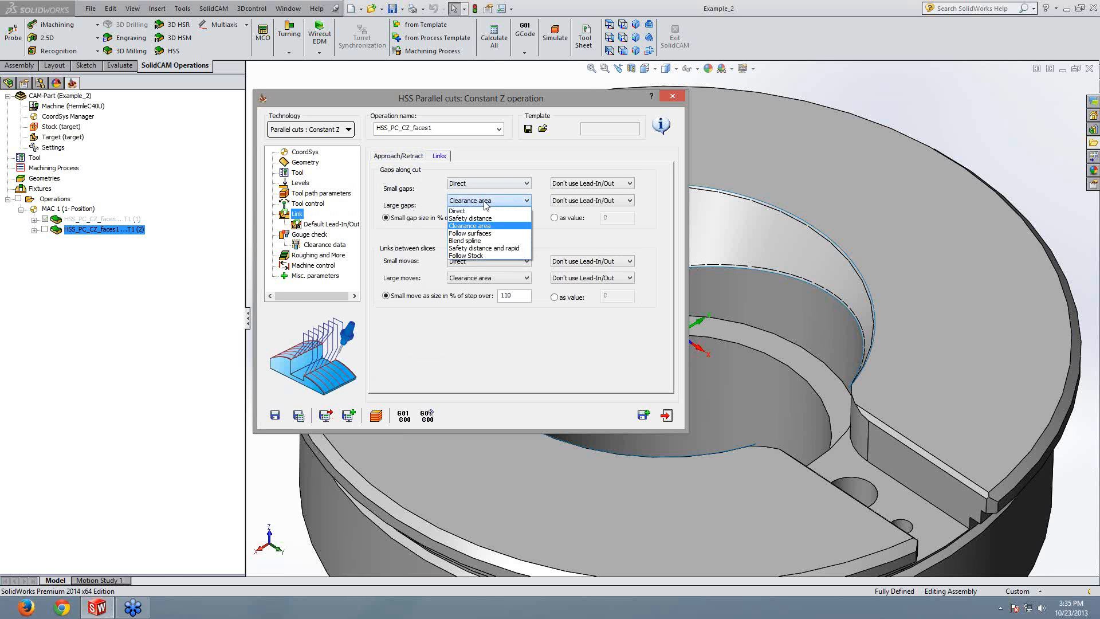
left_click(475, 234)
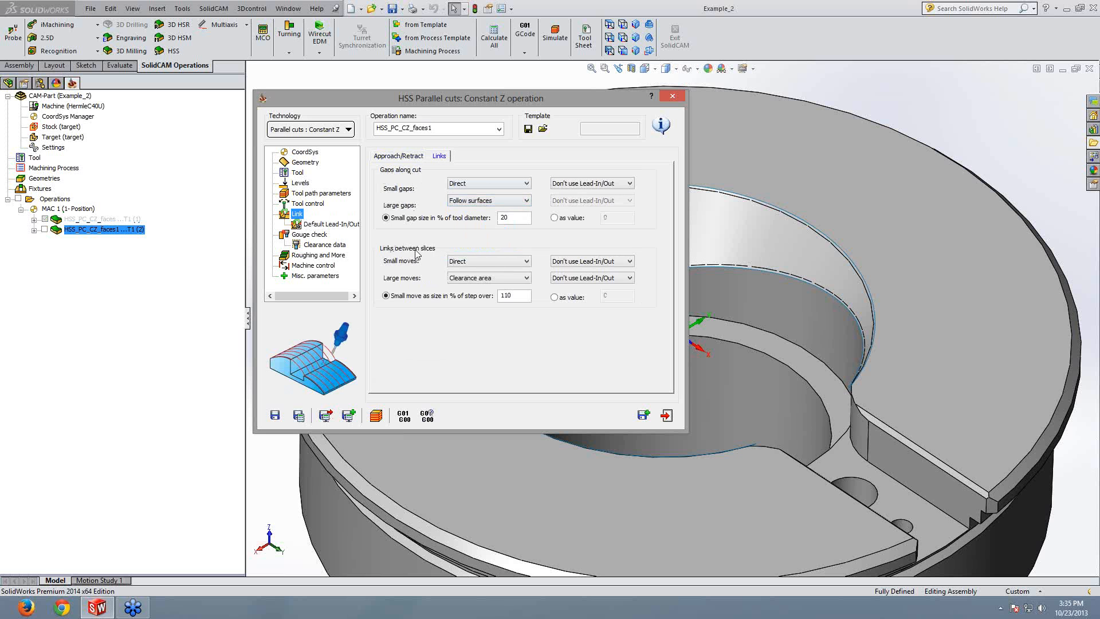
left_click(489, 278)
left_click(470, 325)
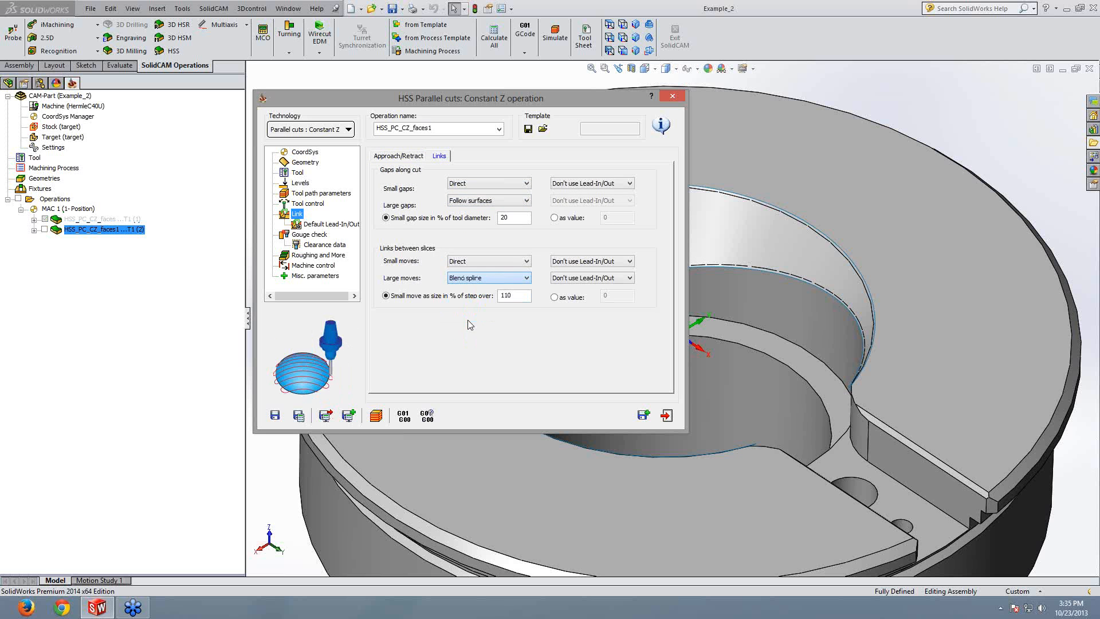
left_click(297, 415)
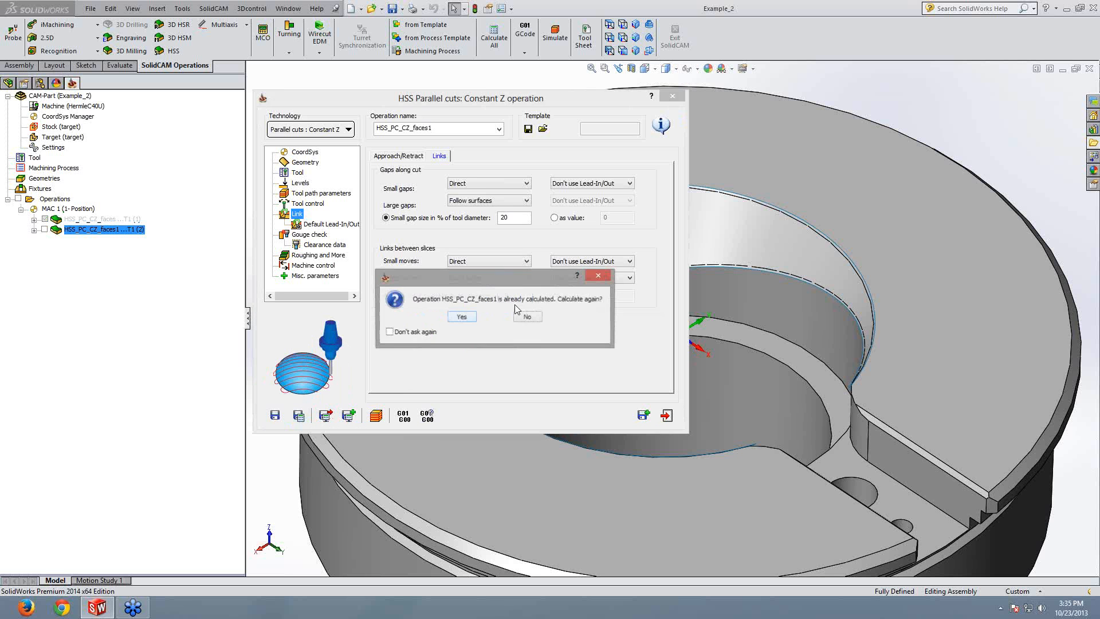
left_click(462, 317)
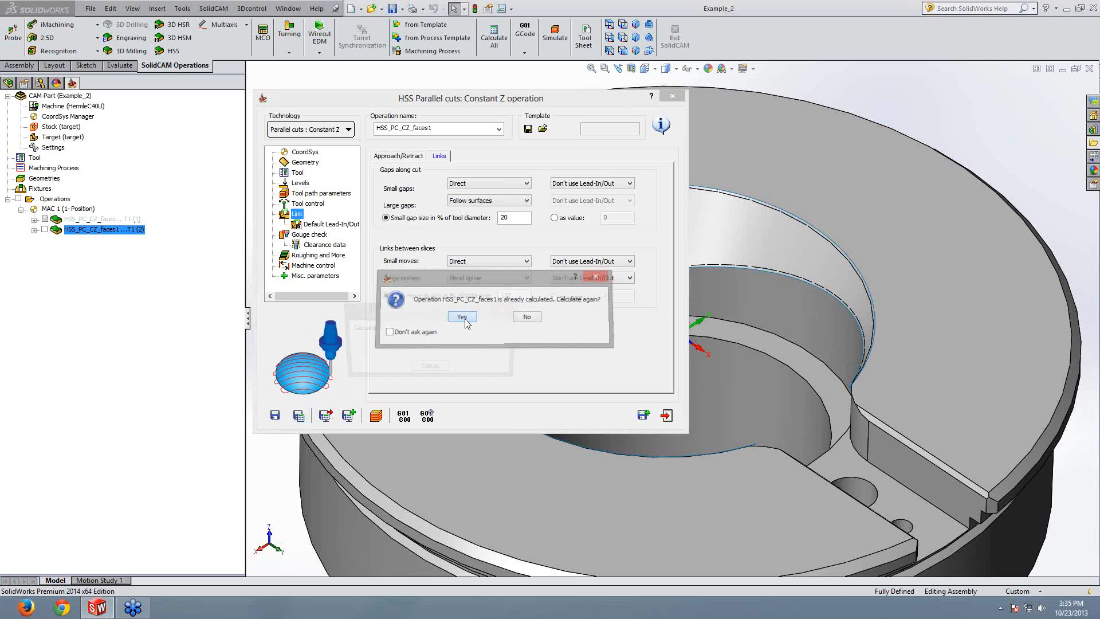
Step: Simulate the recalculated toolpath and inspect the surface-following links across the slot between the pocket walls
left_click(375, 416)
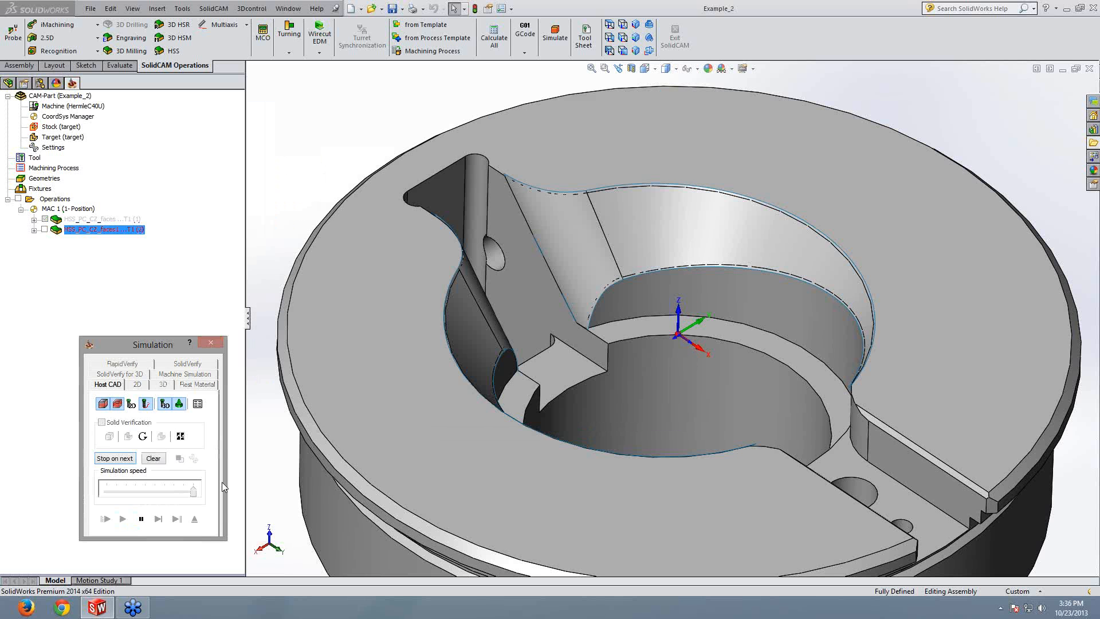
left_click(528, 338)
middle_click_drag(528, 338, 465, 317)
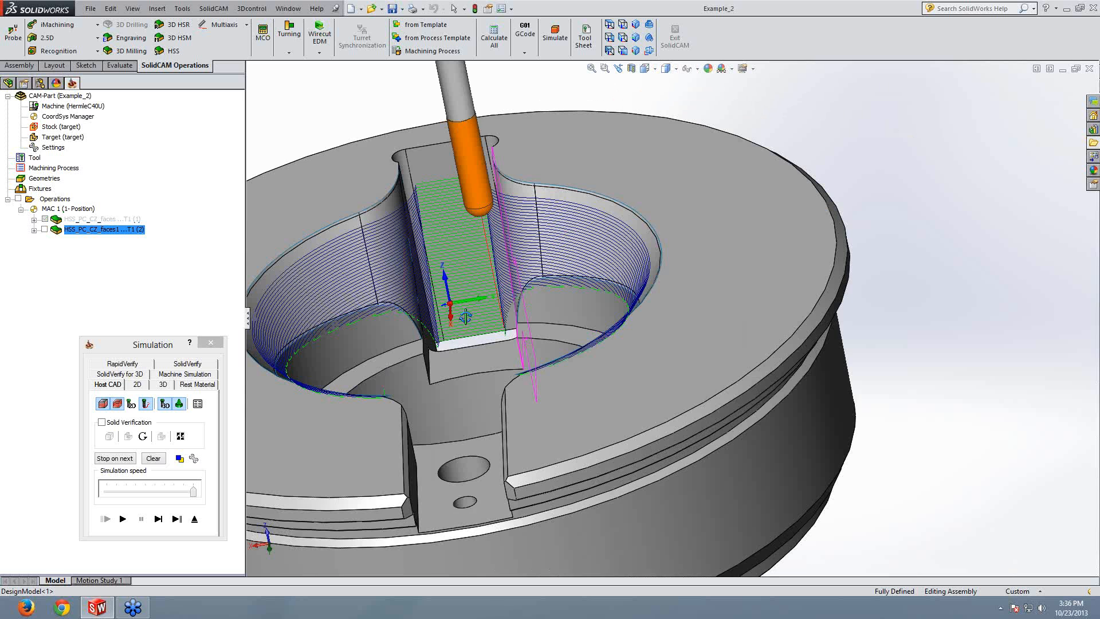
scroll(653, 359, "down", 5)
scroll(654, 359, "up", 2)
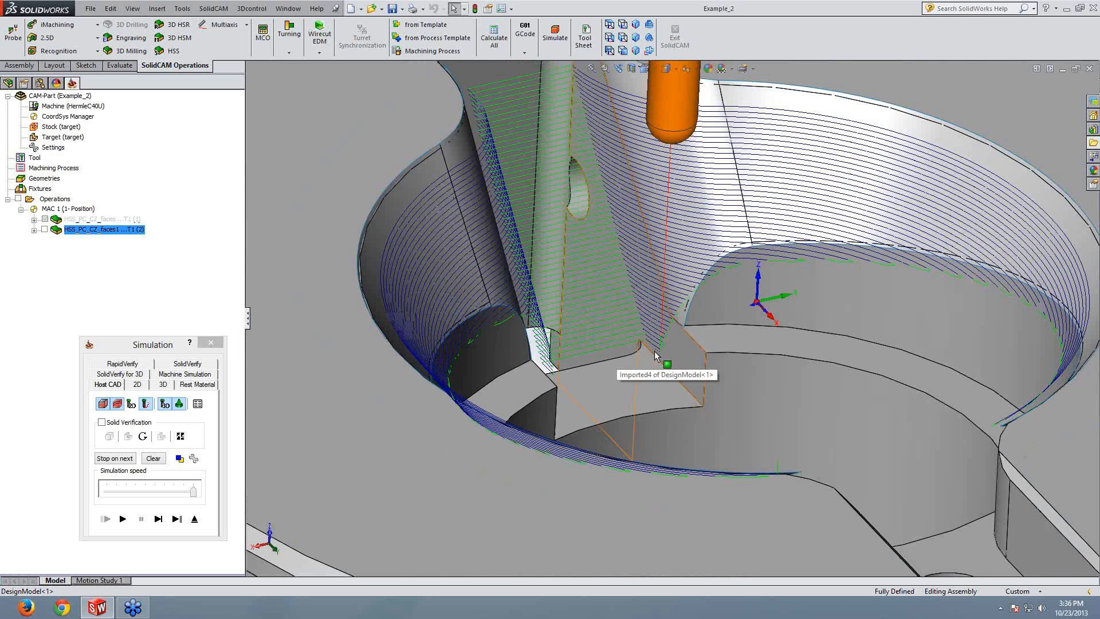
scroll(682, 315, "up", 5)
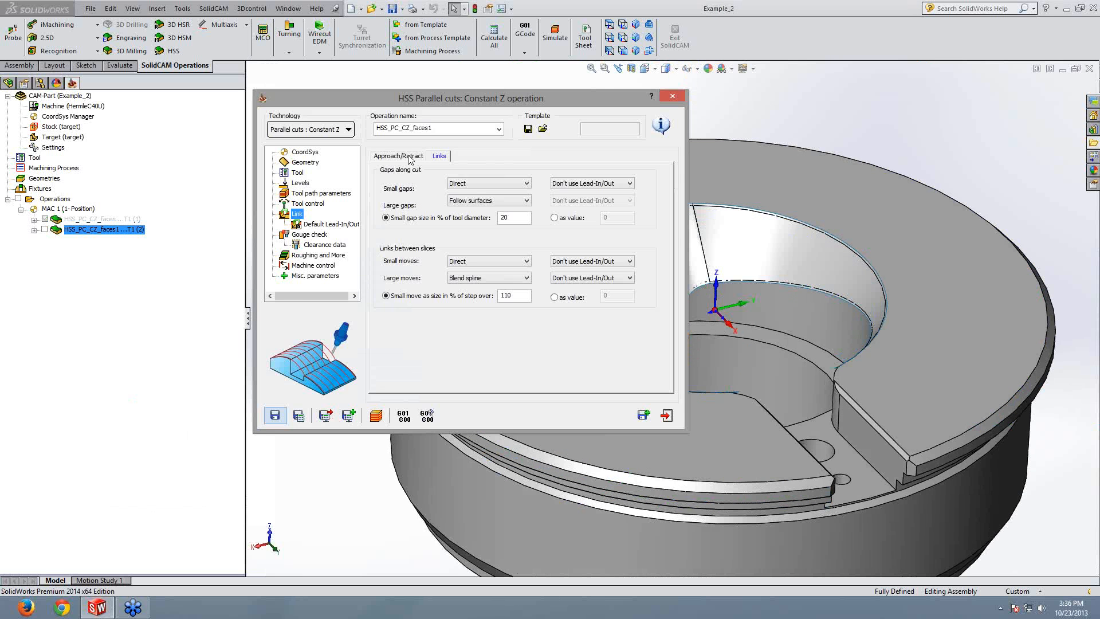
Step: Enable Use Lead-In for the first entry and Use Lead-Out for the last exit, and recalculate the operation
left_click(410, 157)
left_click(584, 187)
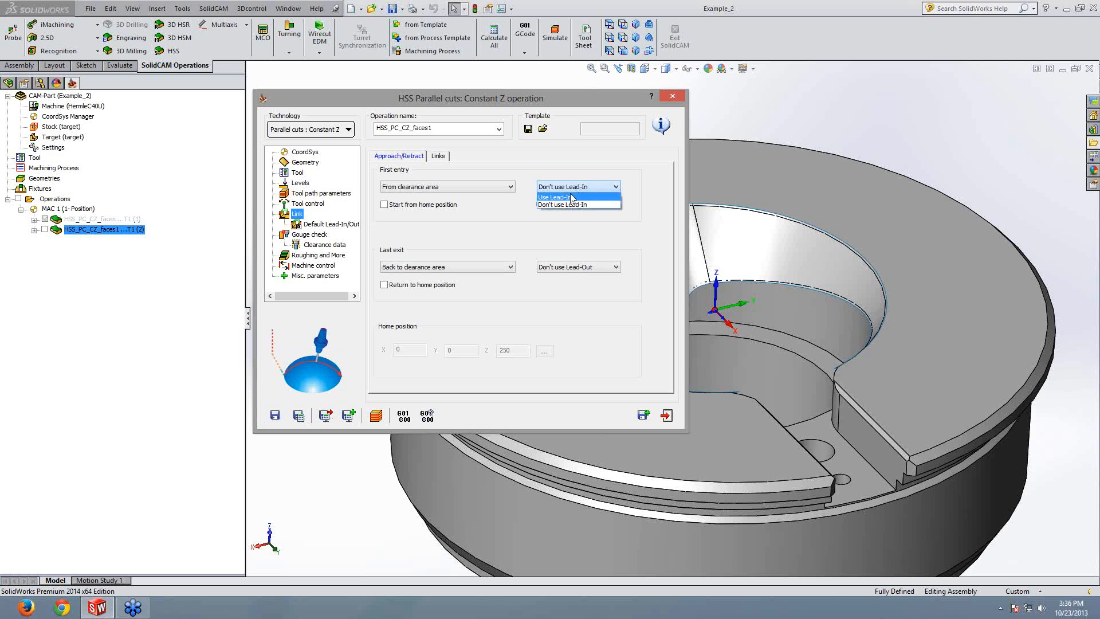
left_click(570, 197)
left_click(576, 267)
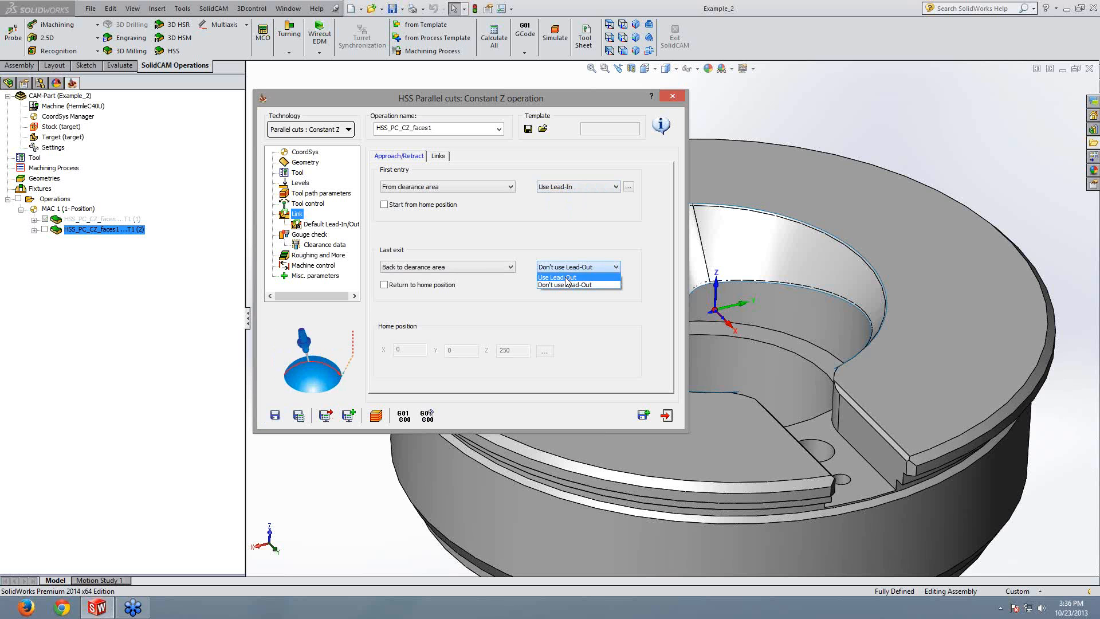
left_click(572, 277)
left_click(298, 415)
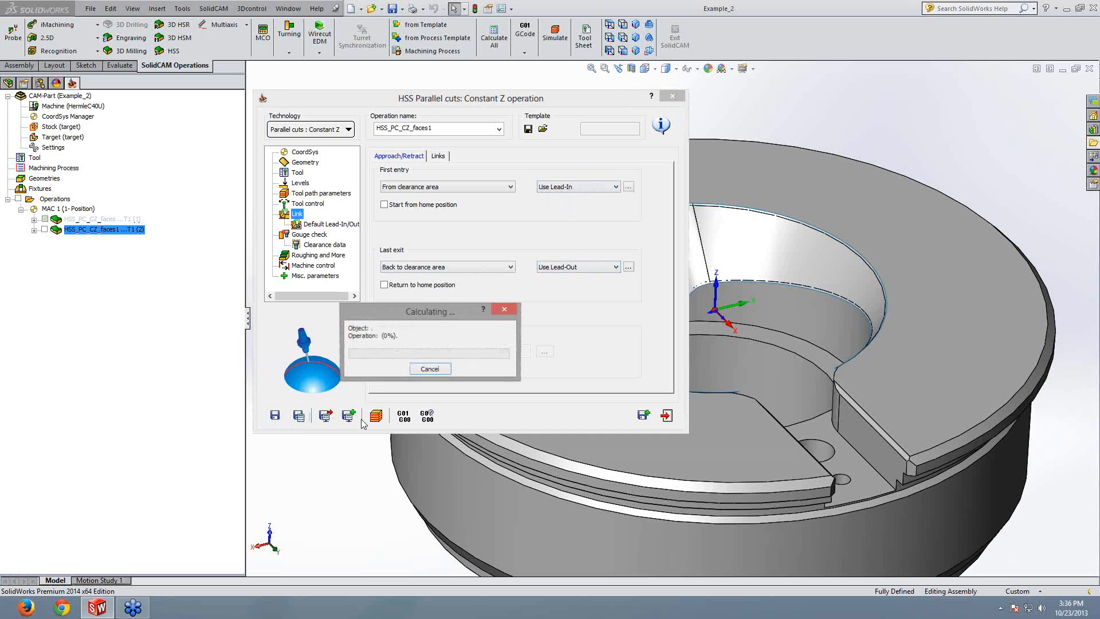
Step: Simulate the operation again and examine the lead-in and lead-out moves at the start and end of the toolpath
left_click(376, 416)
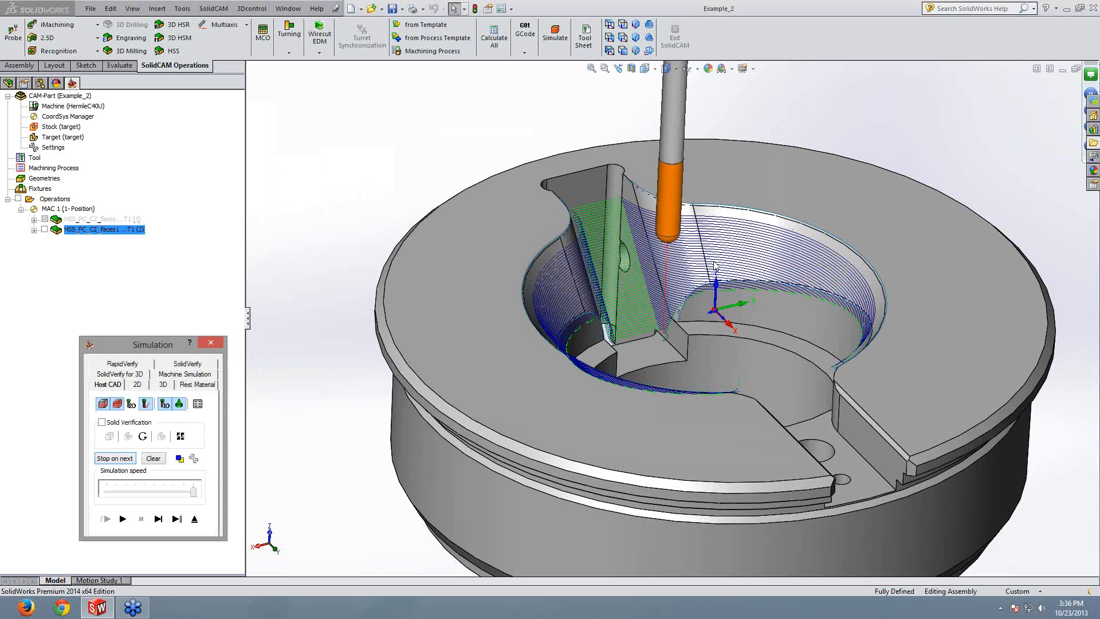
scroll(708, 344, "down", 5)
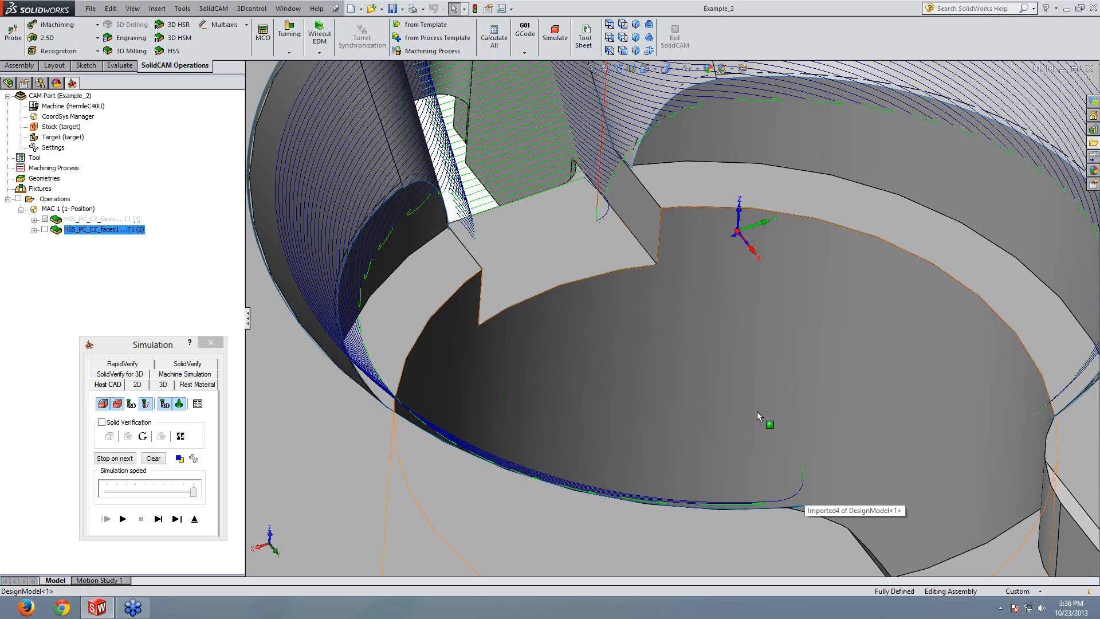
middle_click_drag(757, 411, 688, 332)
scroll(742, 387, "up", 4)
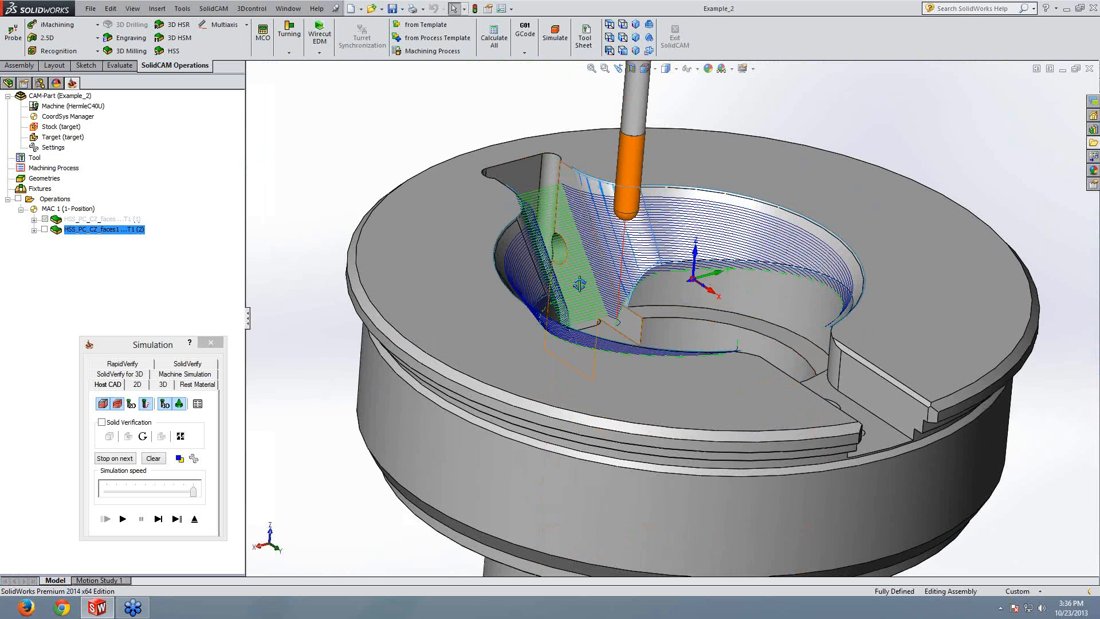
middle_click_drag(579, 284, 582, 286)
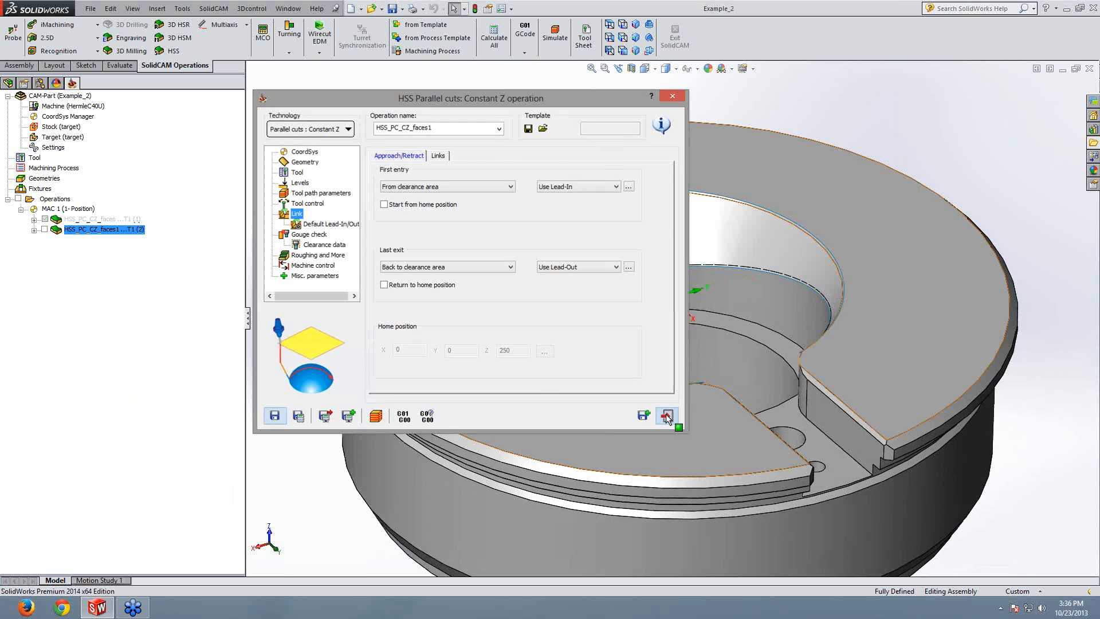
Step: Exit the Constant Z operation and close the Example_2 CAM-Part
left_click(667, 417)
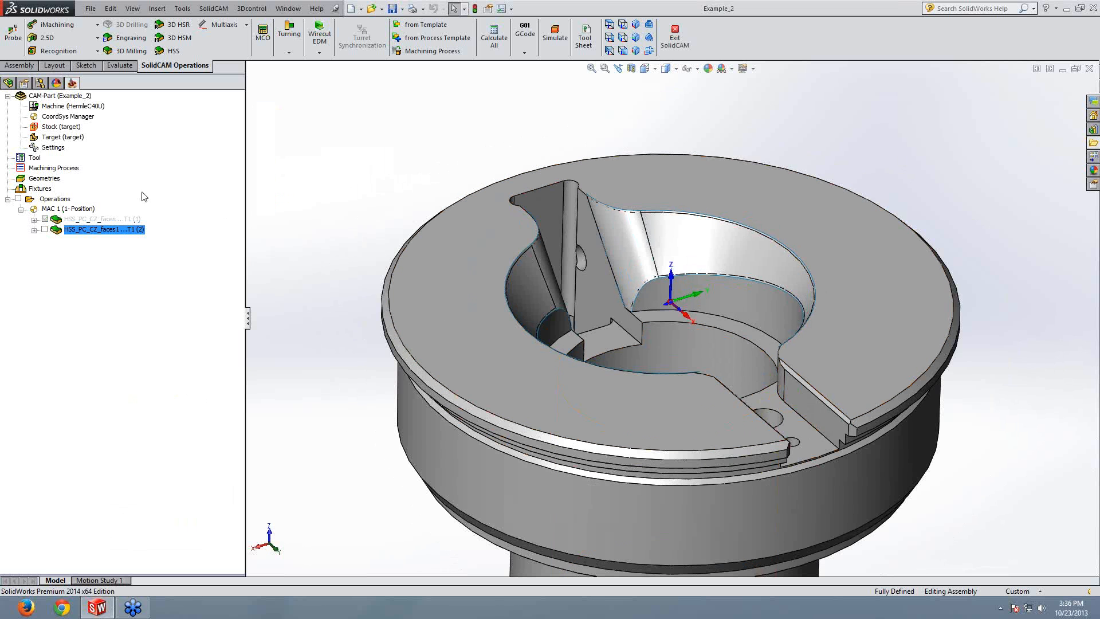
right_click(61, 96)
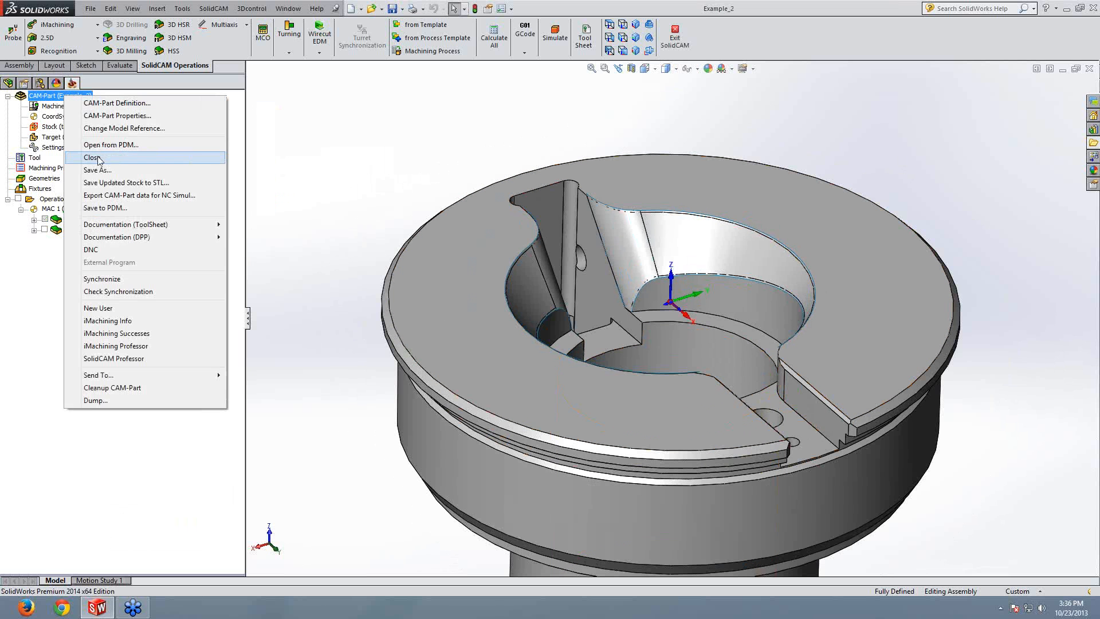
left_click(150, 158)
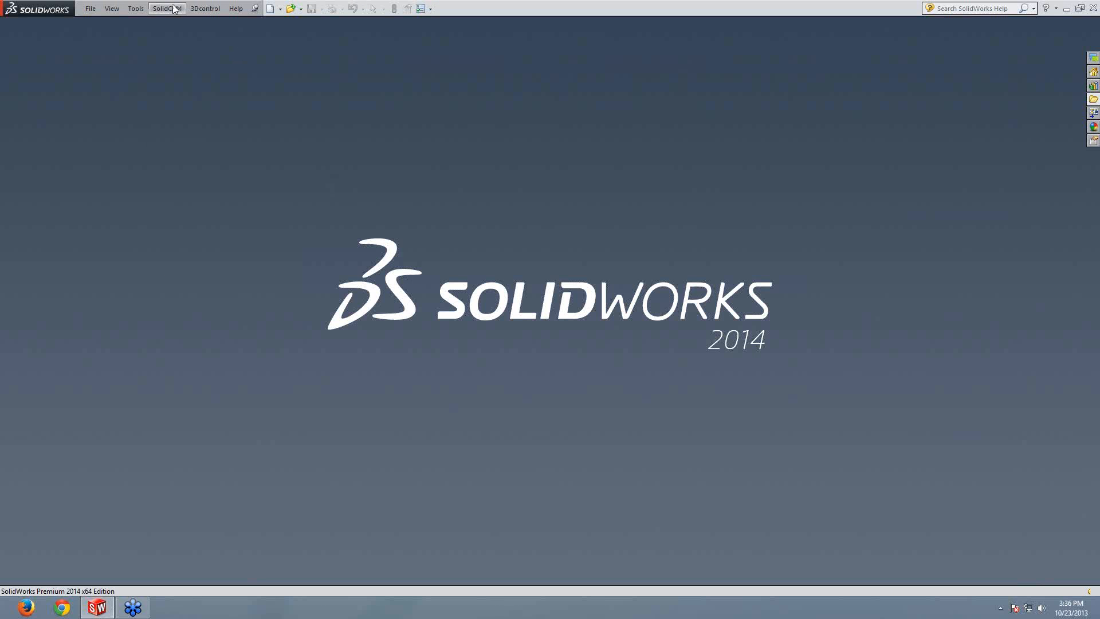
Step: Open the Example_3 CAM-Part from the HSS_Webinar folder
left_click(167, 8)
left_click(184, 36)
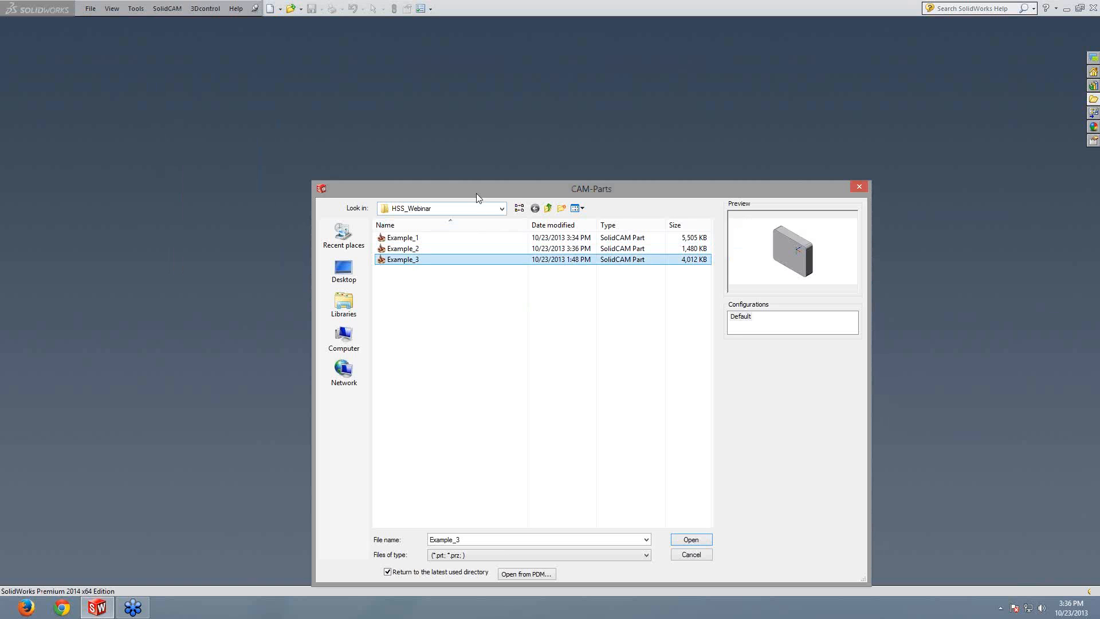
left_click_drag(470, 184, 399, 105)
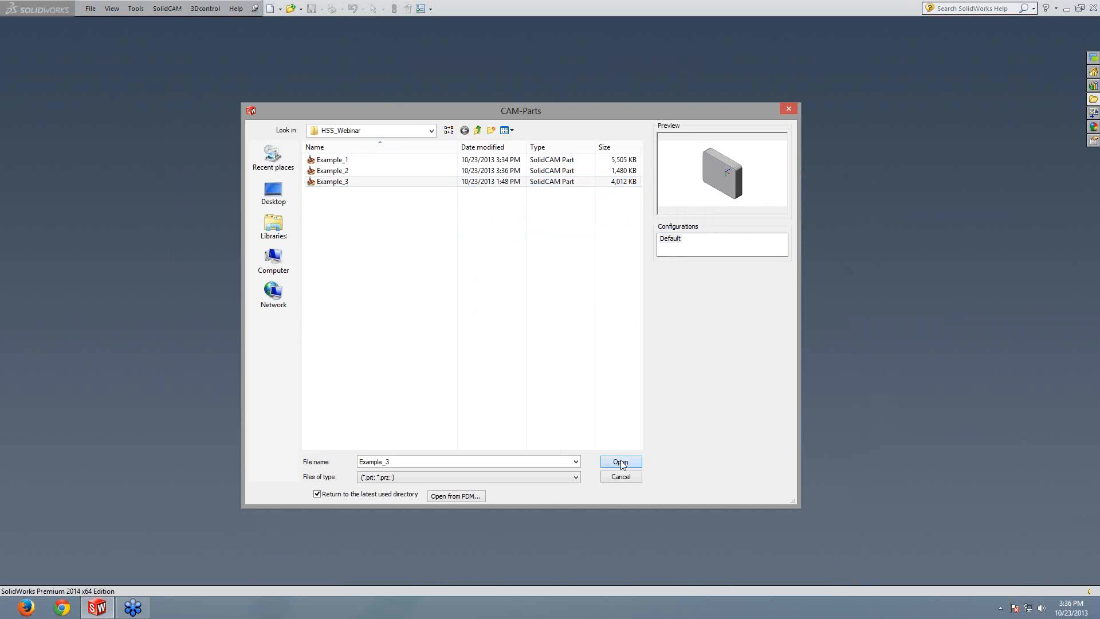
left_click(621, 462)
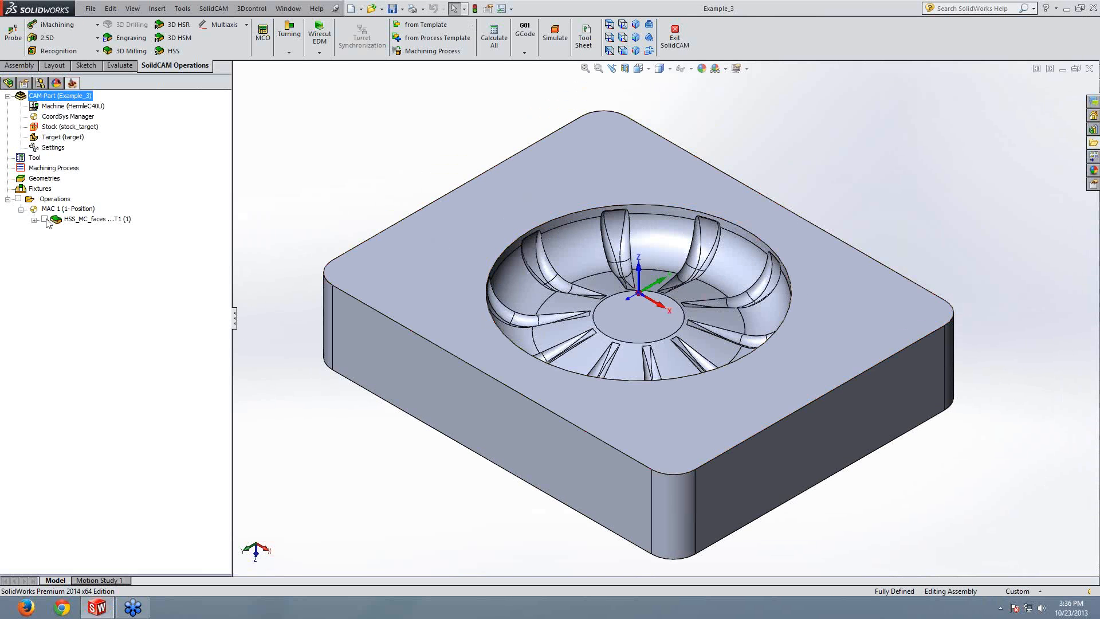
Step: Examine the undercut faces of the curved ribs around the round pocket
left_click(48, 220)
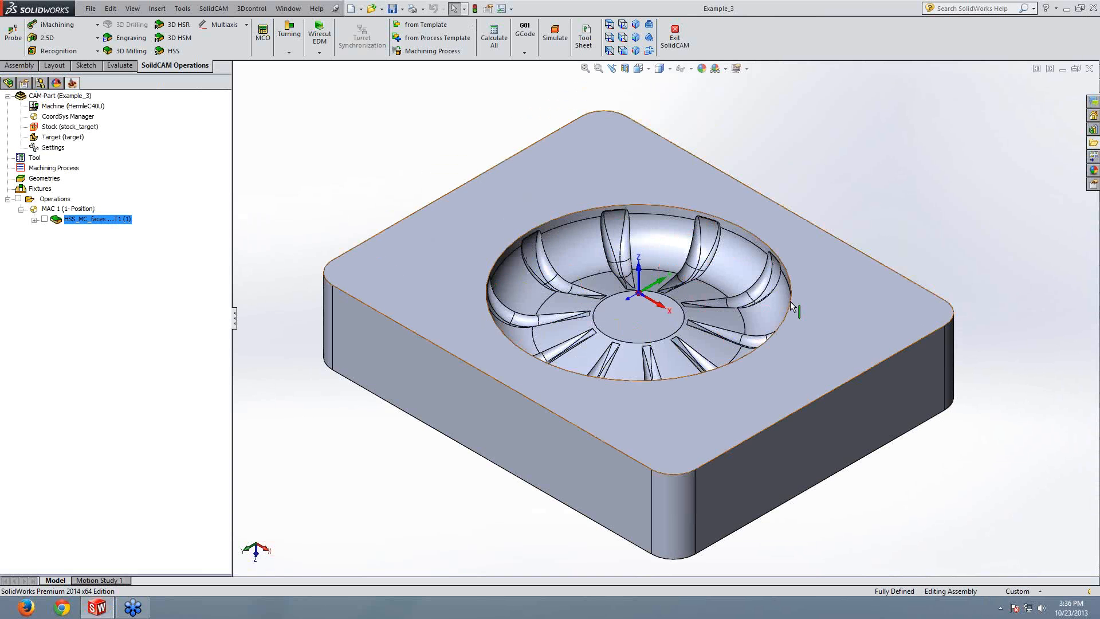
middle_click_drag(648, 323, 745, 376)
scroll(768, 321, "down", 3)
left_click(769, 301)
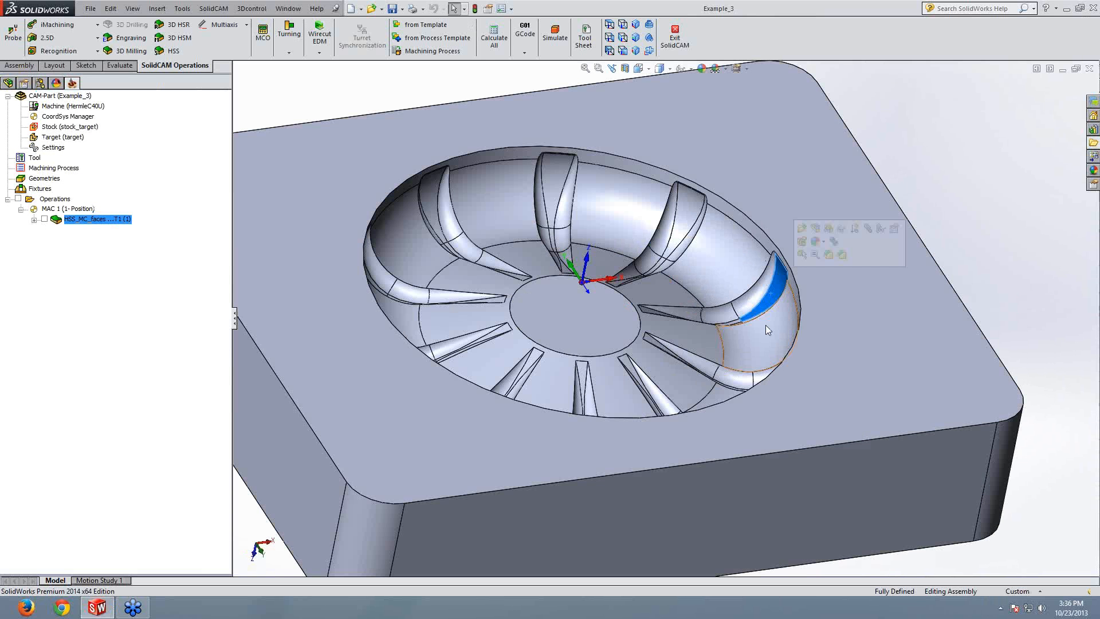
mouse_move(767, 325)
middle_mouse_down()
mouse_move(751, 330)
mouse_move(745, 310)
mouse_move(726, 338)
mouse_move(758, 324)
middle_mouse_up()
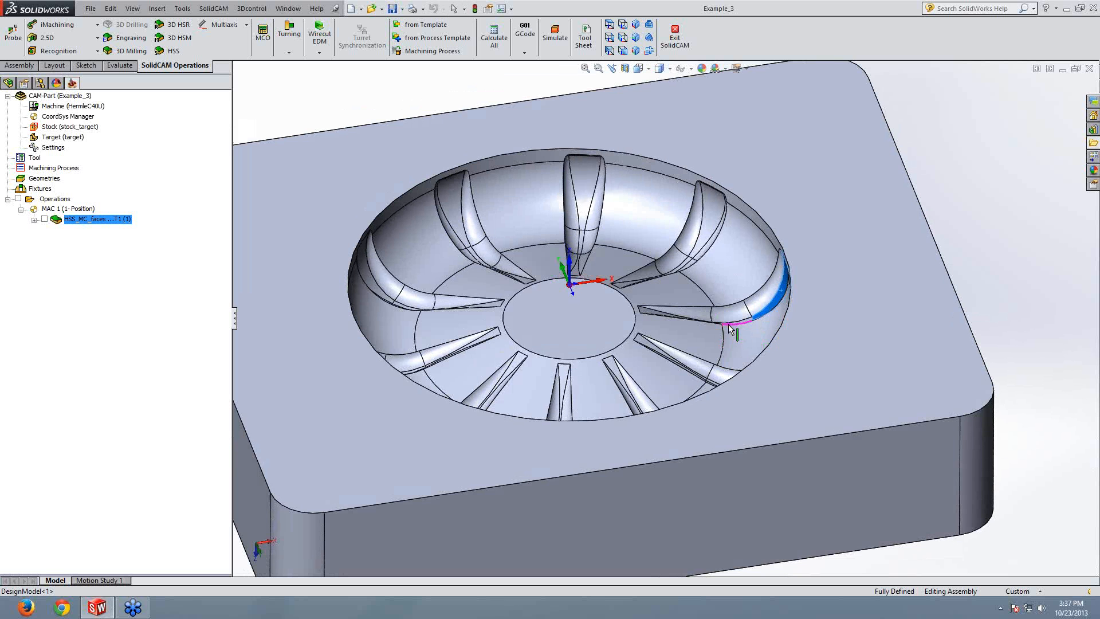
middle_click_drag(731, 328, 740, 319)
scroll(758, 300, "down", 3)
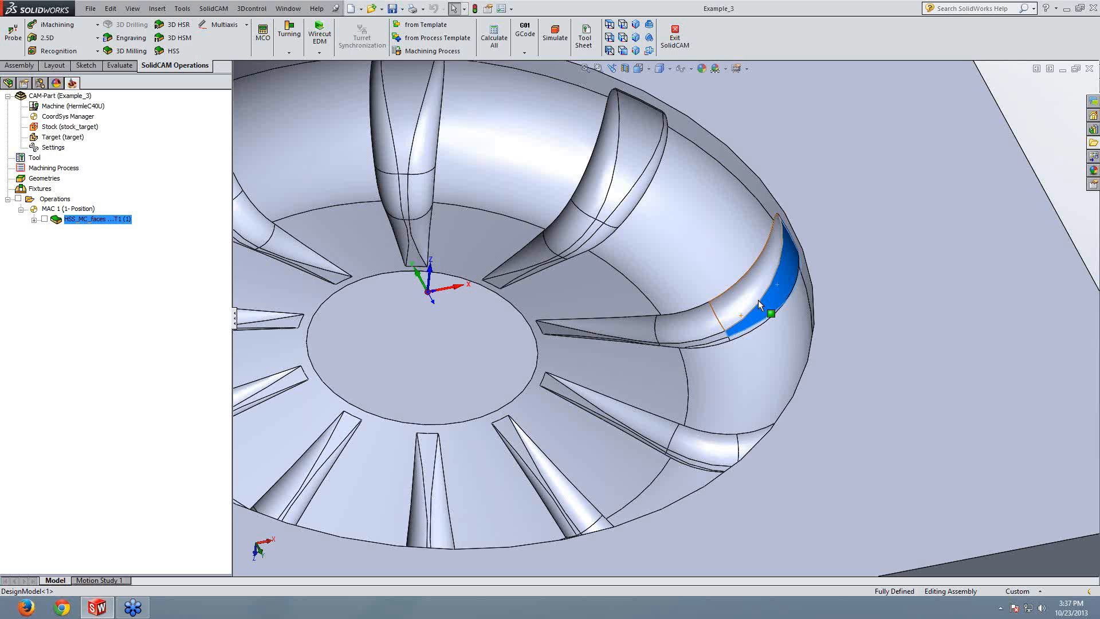
scroll(758, 309, "down", 2)
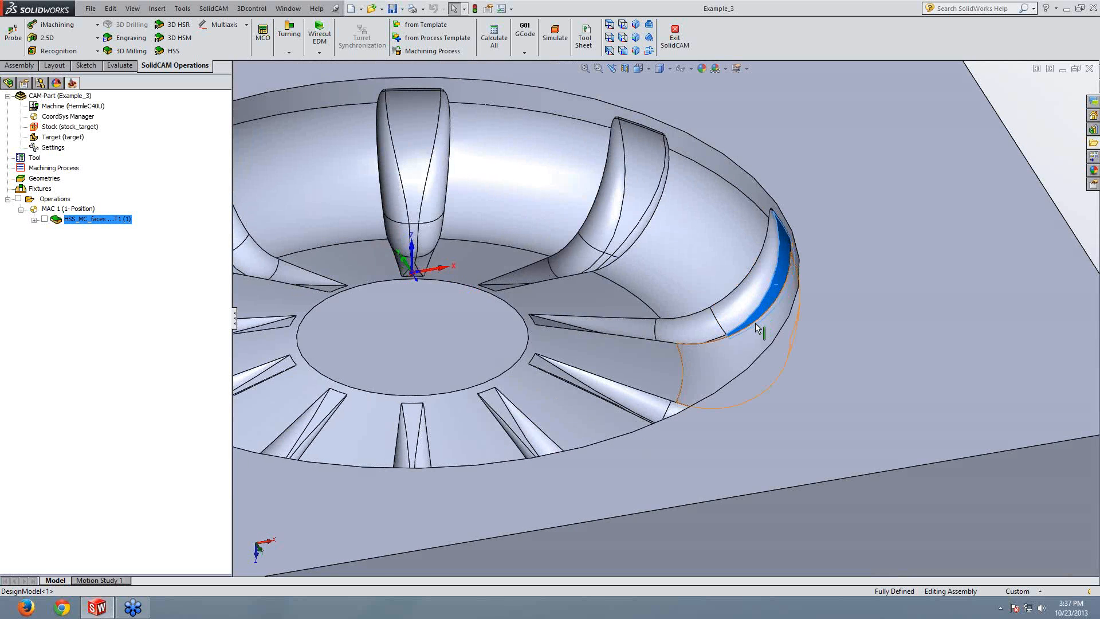
middle_click_drag(758, 330, 776, 359)
Step: Open the HSS_MC_faces operation and review the drive surface faces defined in its geometry
double_click(97, 219)
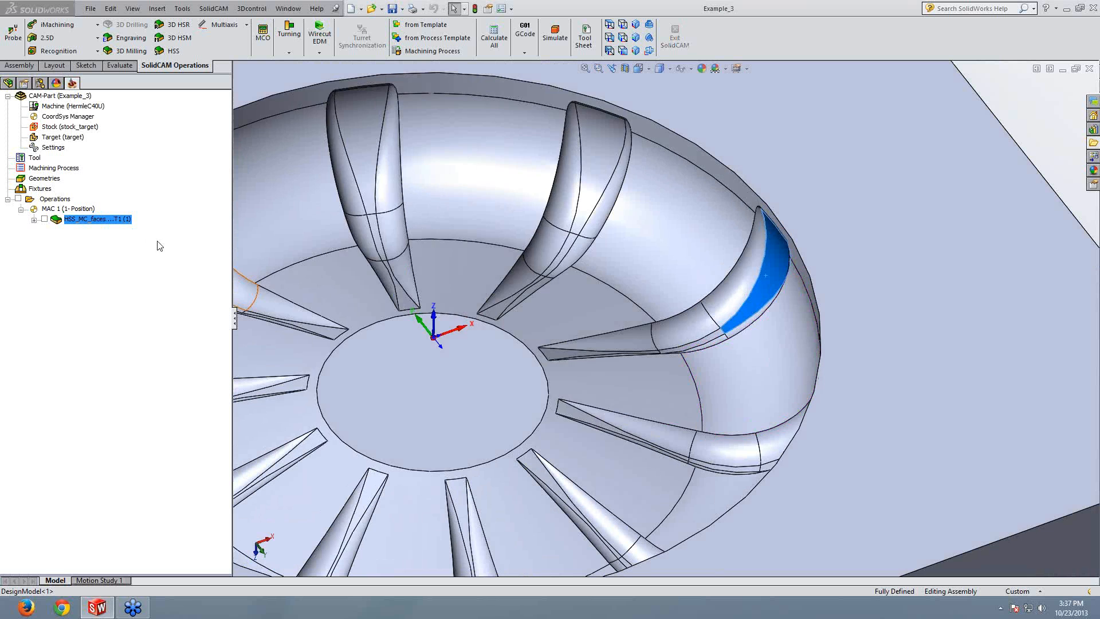
left_click(305, 162)
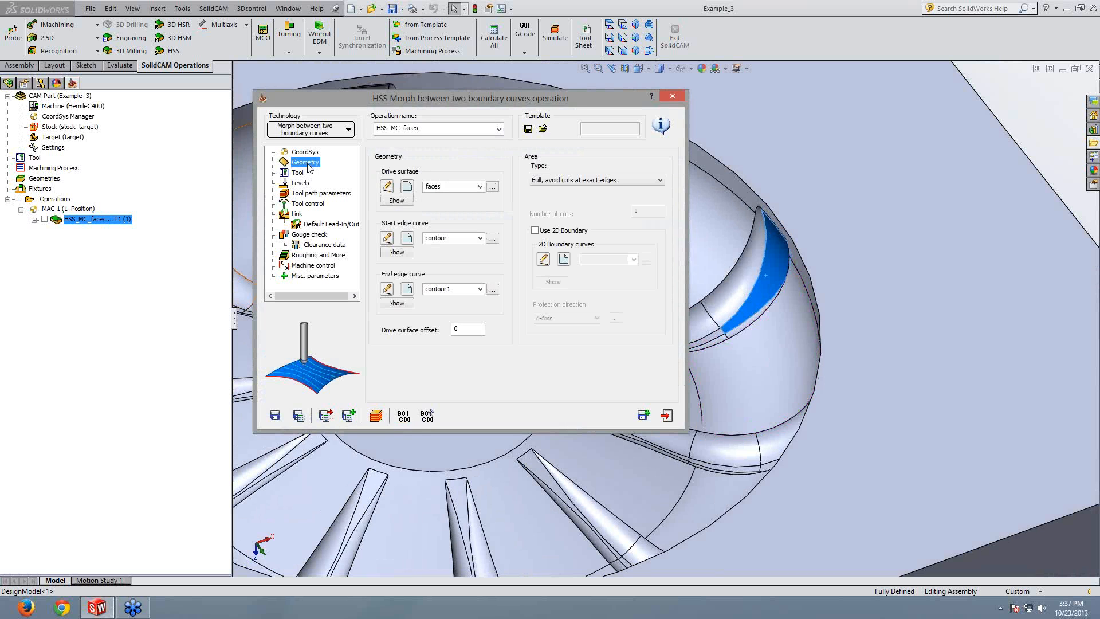
left_click(397, 200)
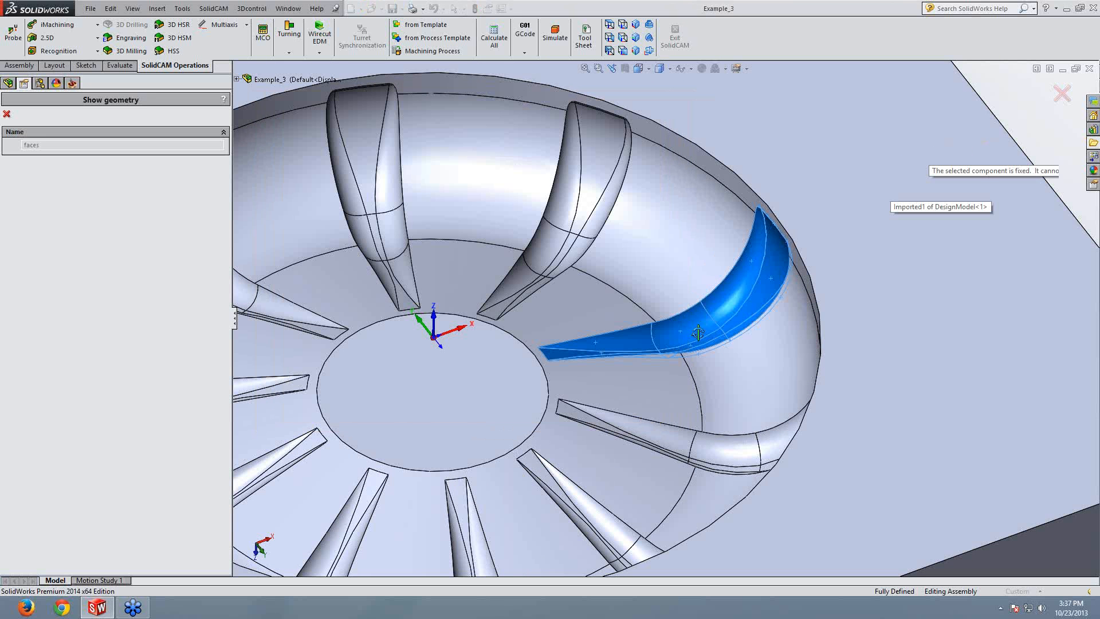
middle_click_drag(698, 334, 667, 345)
scroll(667, 345, "up", 1)
left_click(7, 114)
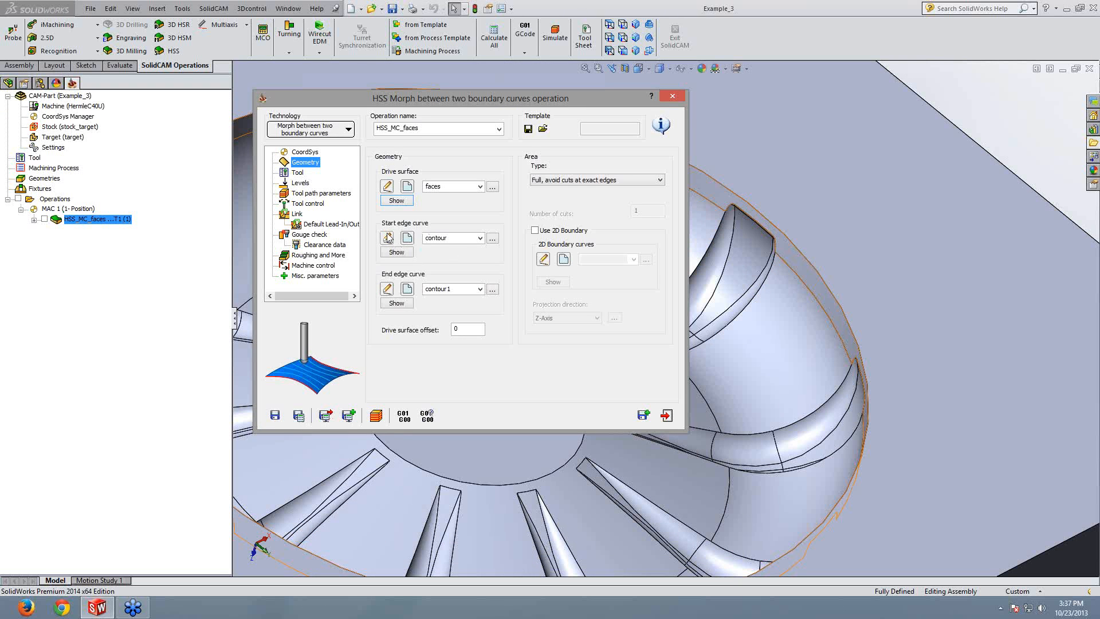
Step: Display the start edge curve and the end edge curve of the operation on the rib
left_click(397, 253)
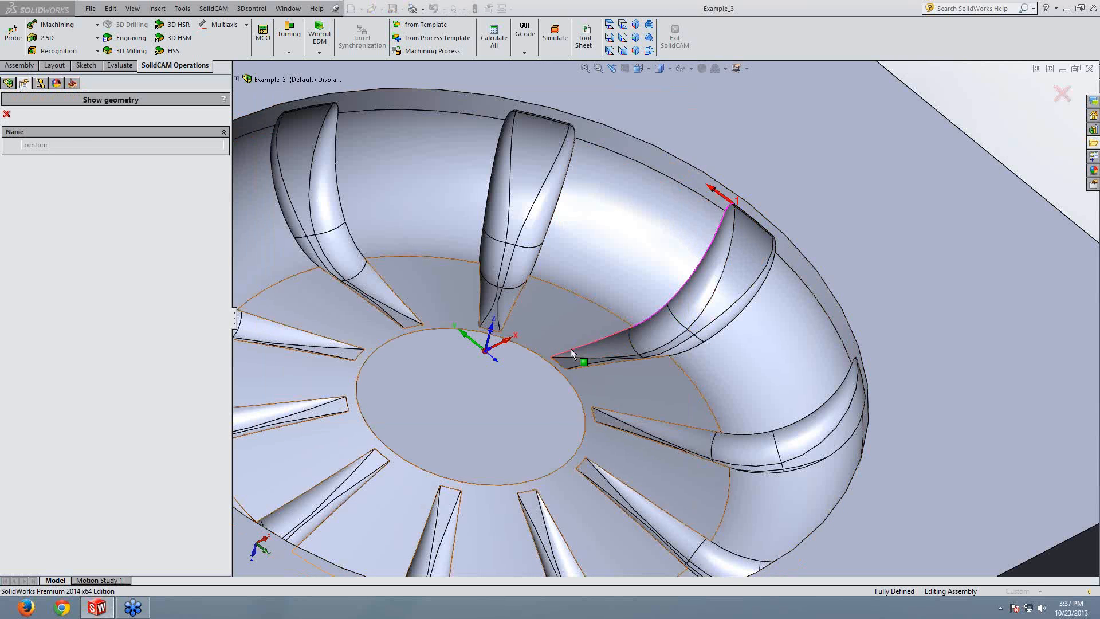
left_click(7, 115)
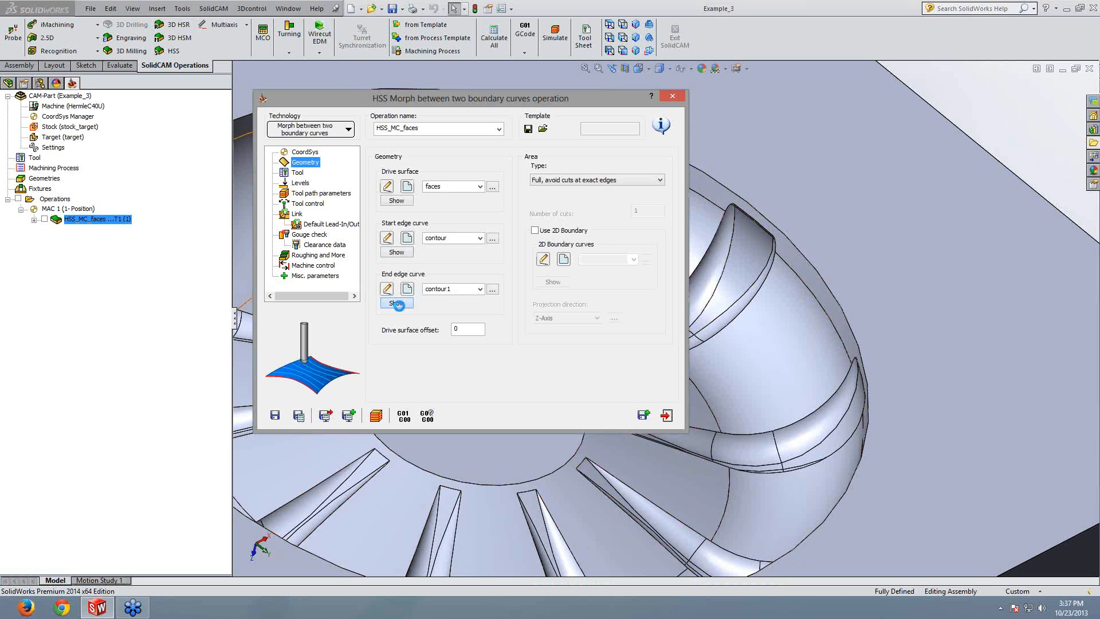
left_click(397, 303)
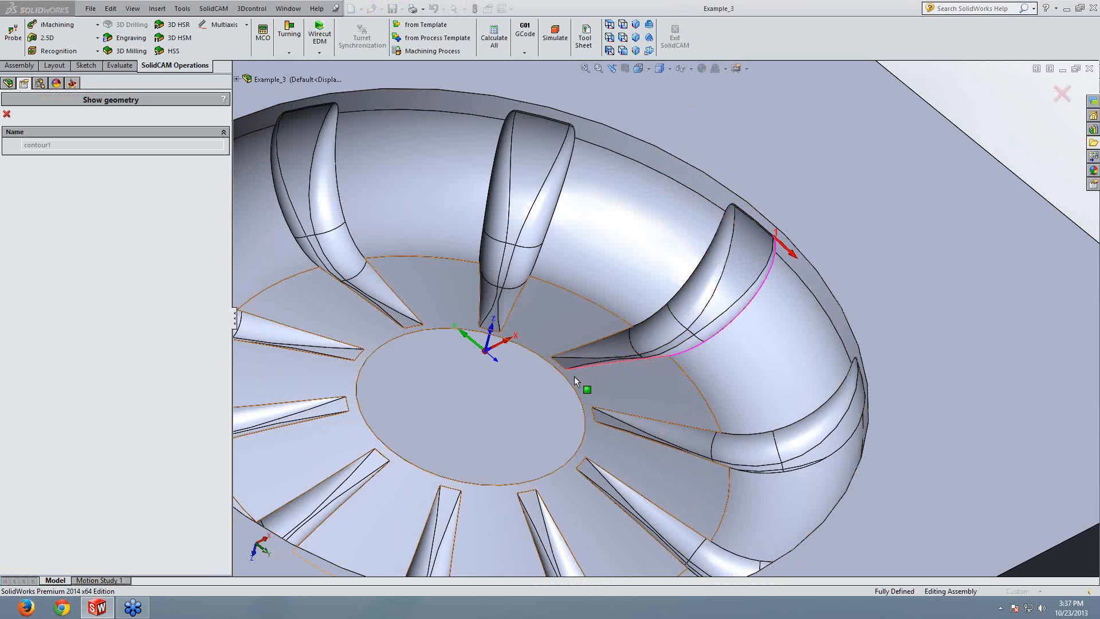
left_click(6, 114)
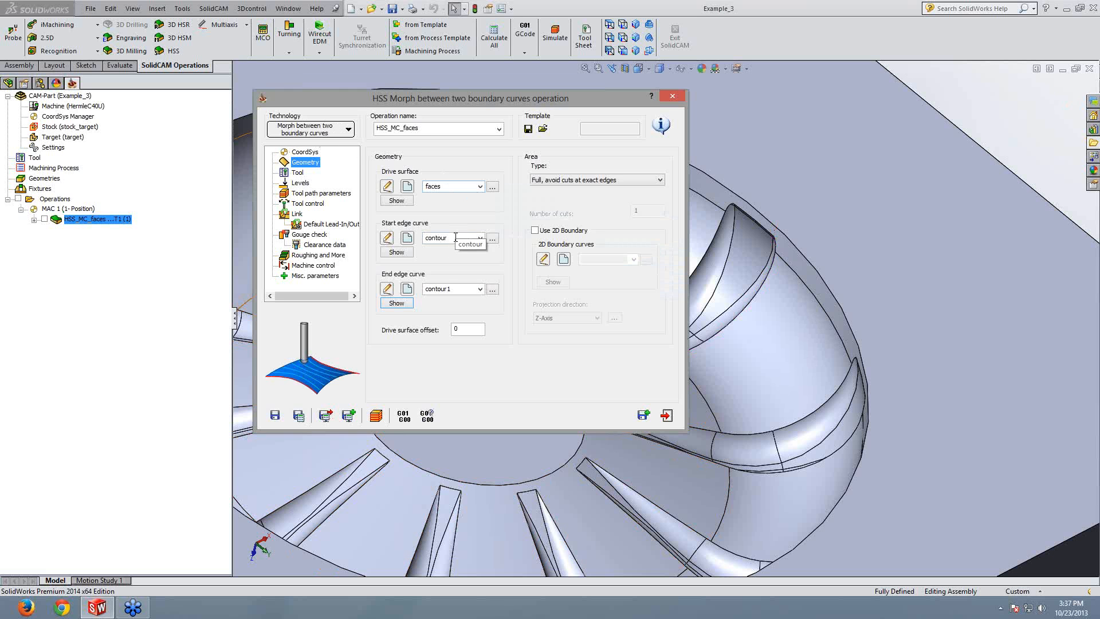
Step: Review the operation's lollipop mill data and inspect the tool tip in an enlarged tool picture
left_click(297, 173)
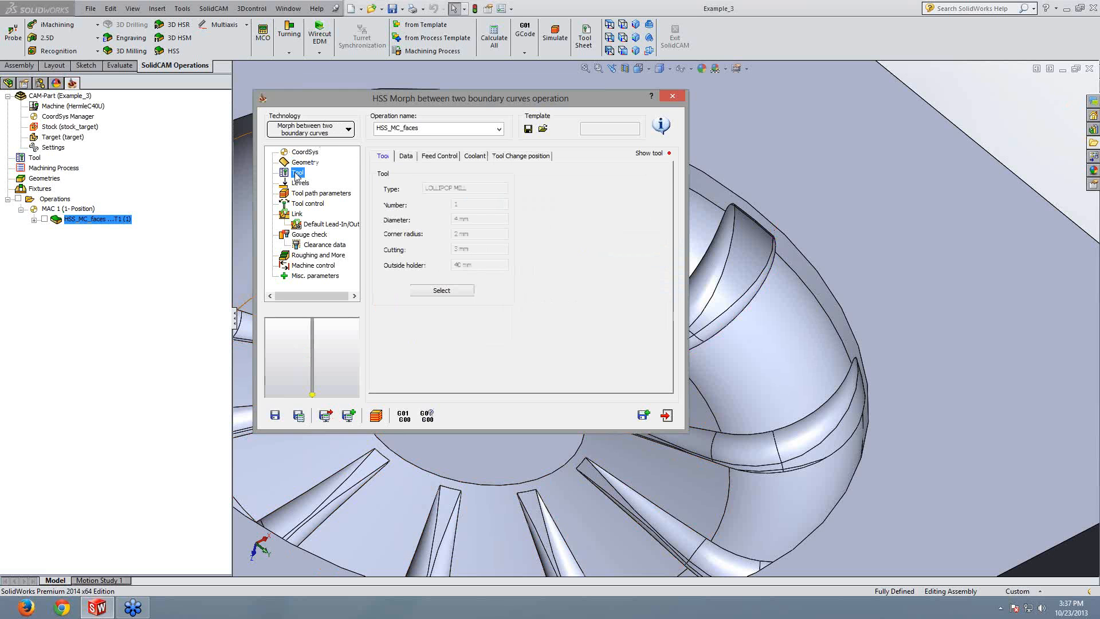
left_click(652, 154)
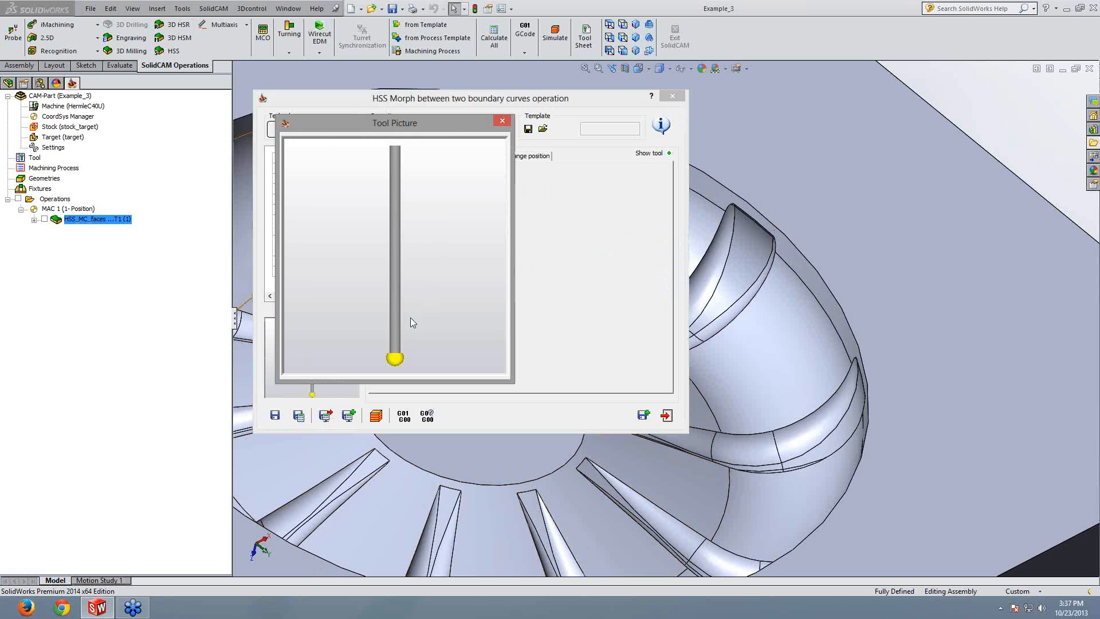
left_click_drag(410, 317, 435, 260)
scroll(404, 233, "up", 3)
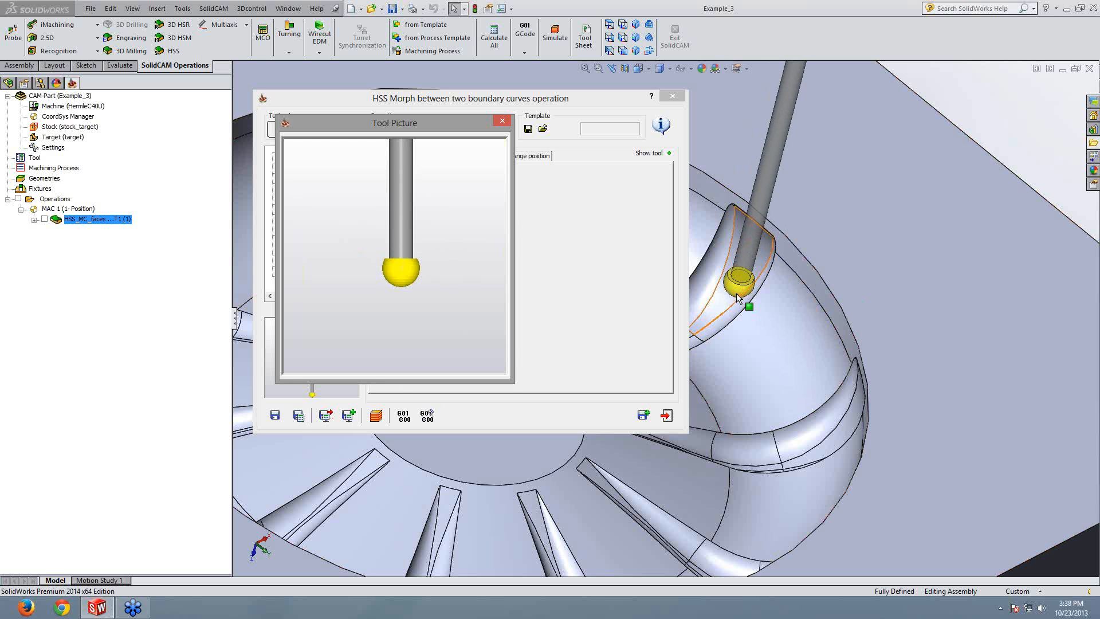
left_click(502, 120)
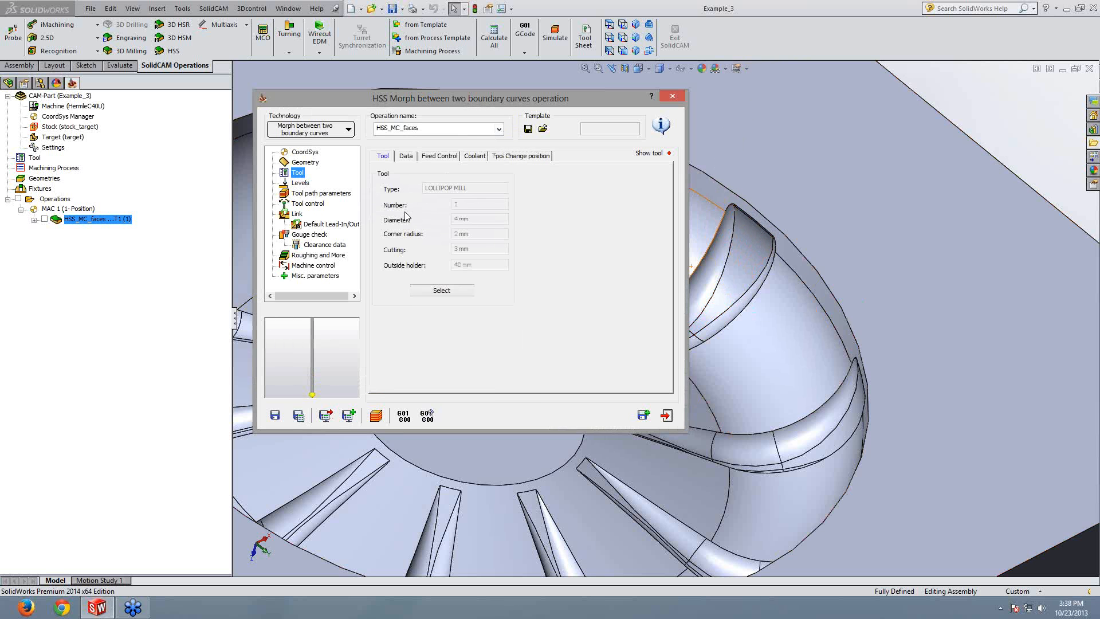
Step: Review the surface quality, step over, sorting and modify settings of the tool path parameters
left_click(302, 194)
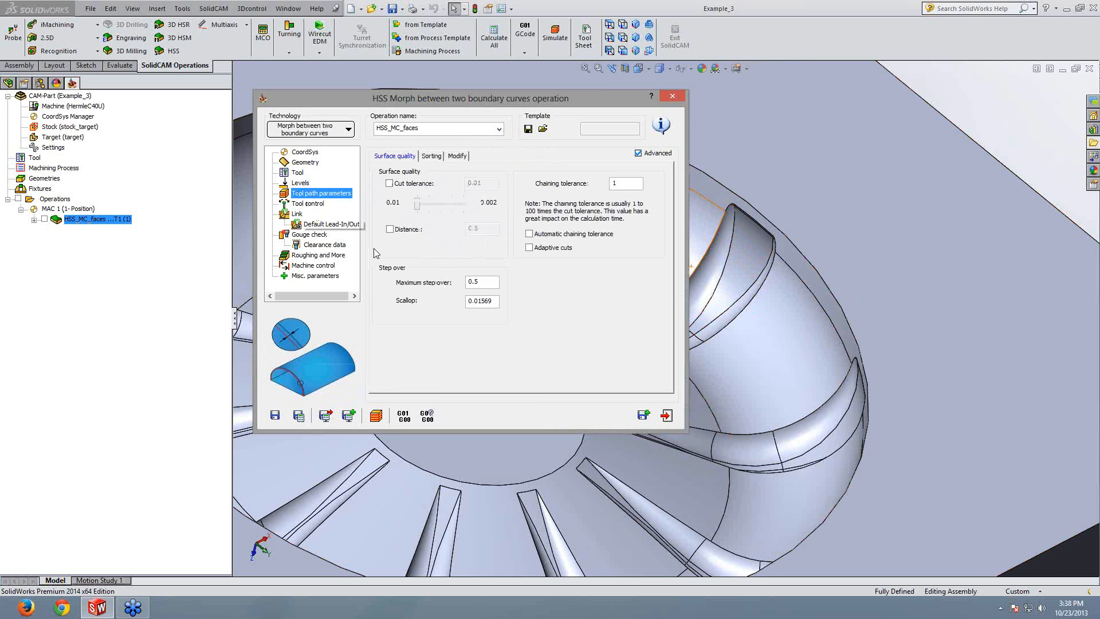
left_click(477, 282)
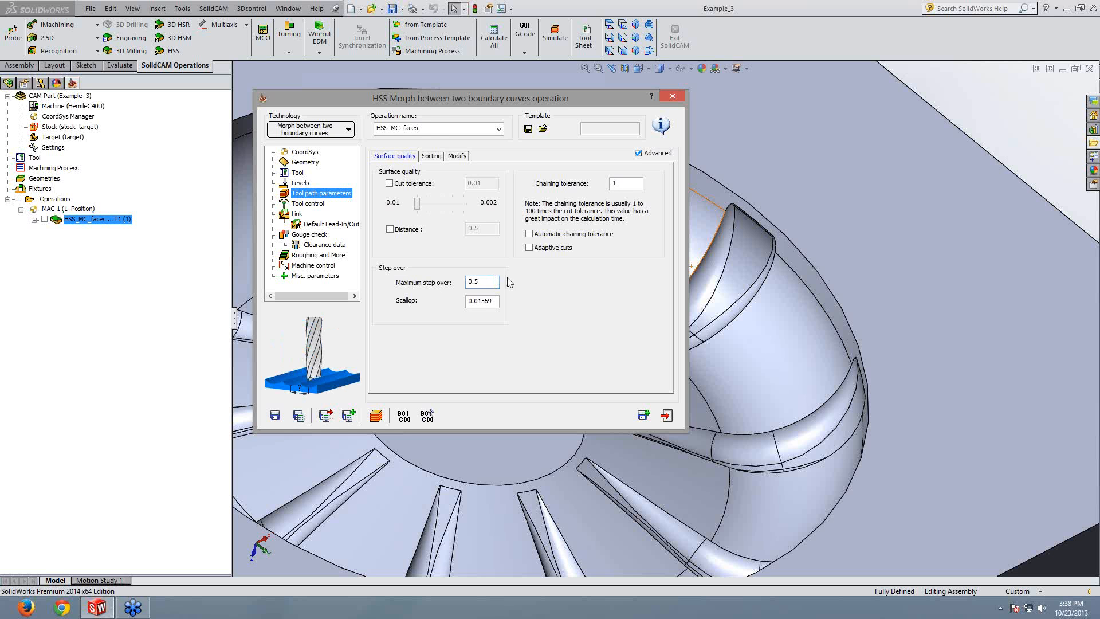
left_click(432, 156)
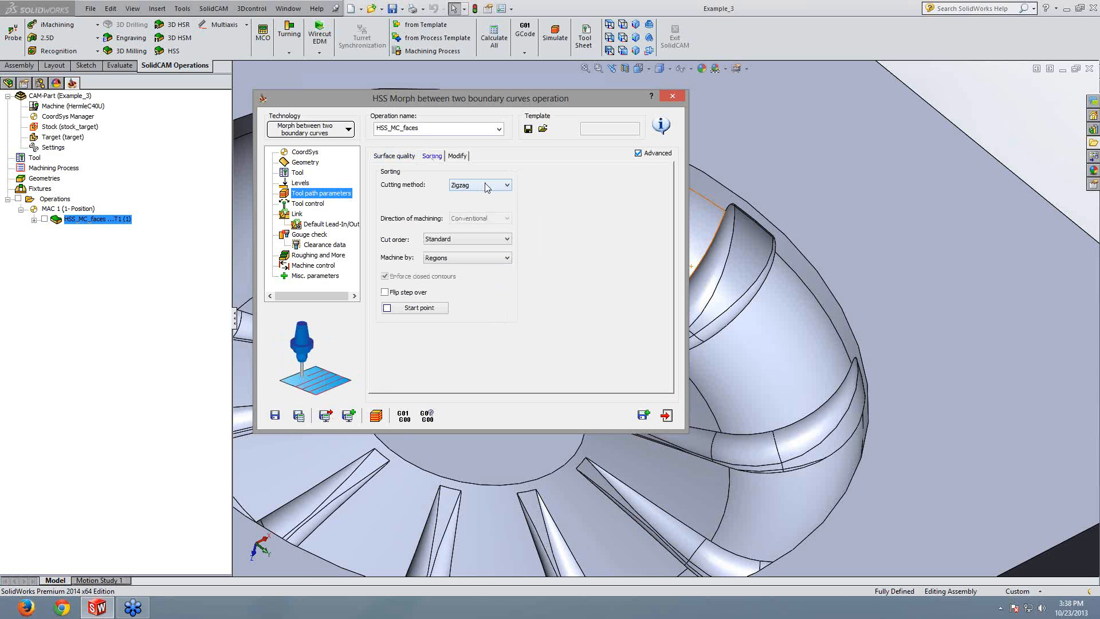
left_click(458, 156)
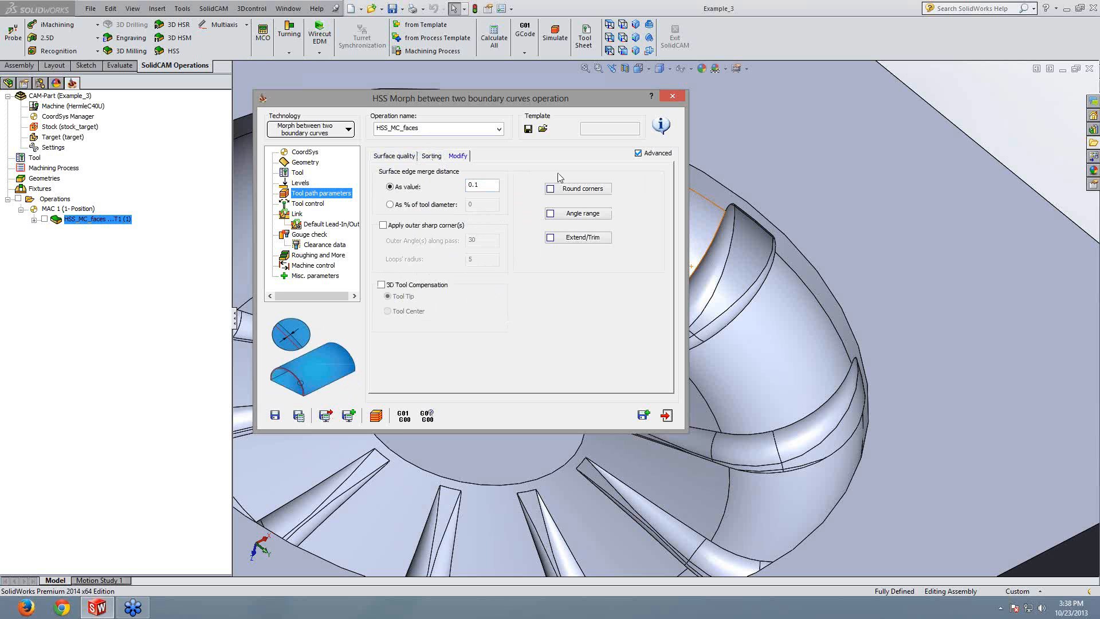
Step: Save and recalculate the HSS_MC_faces operation, and start its simulation in the Host CAD mode at a reduced speed
left_click(299, 416)
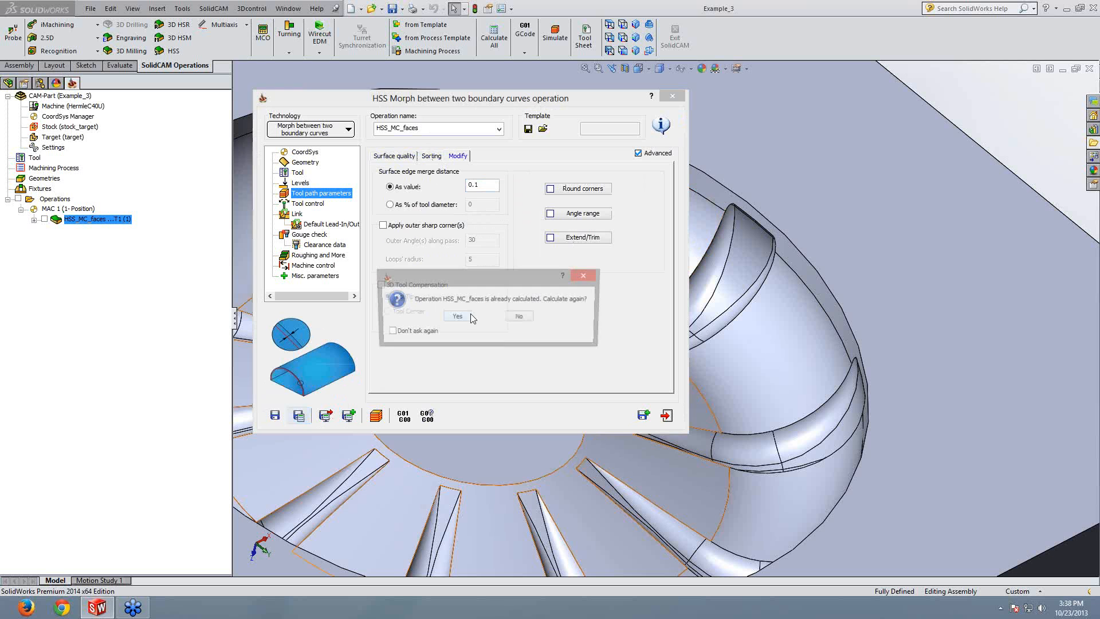
left_click(462, 315)
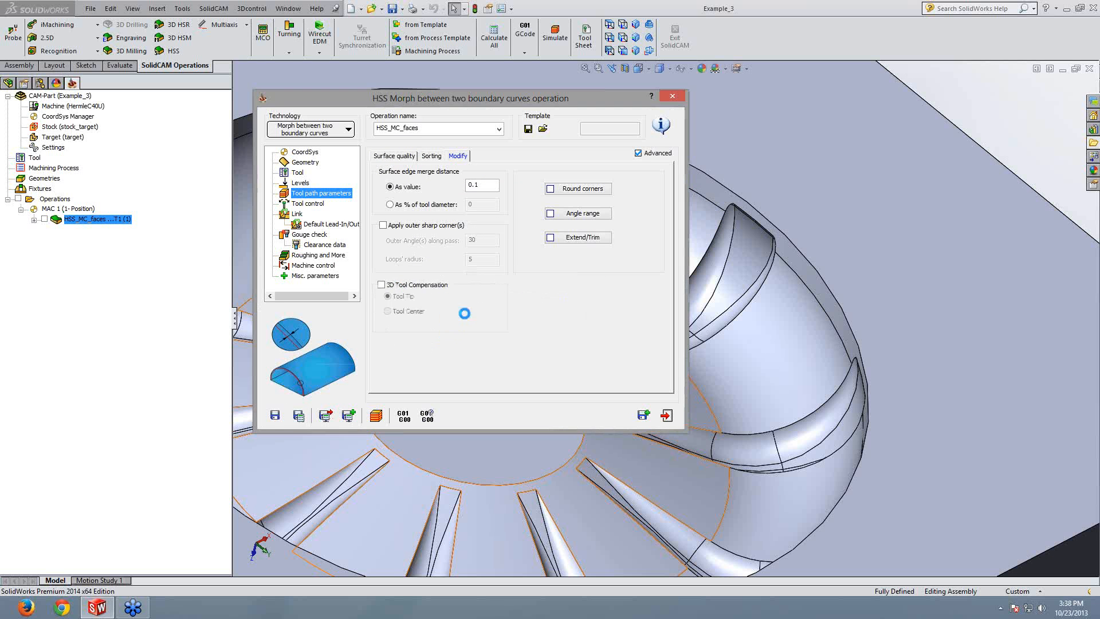
left_click(377, 417)
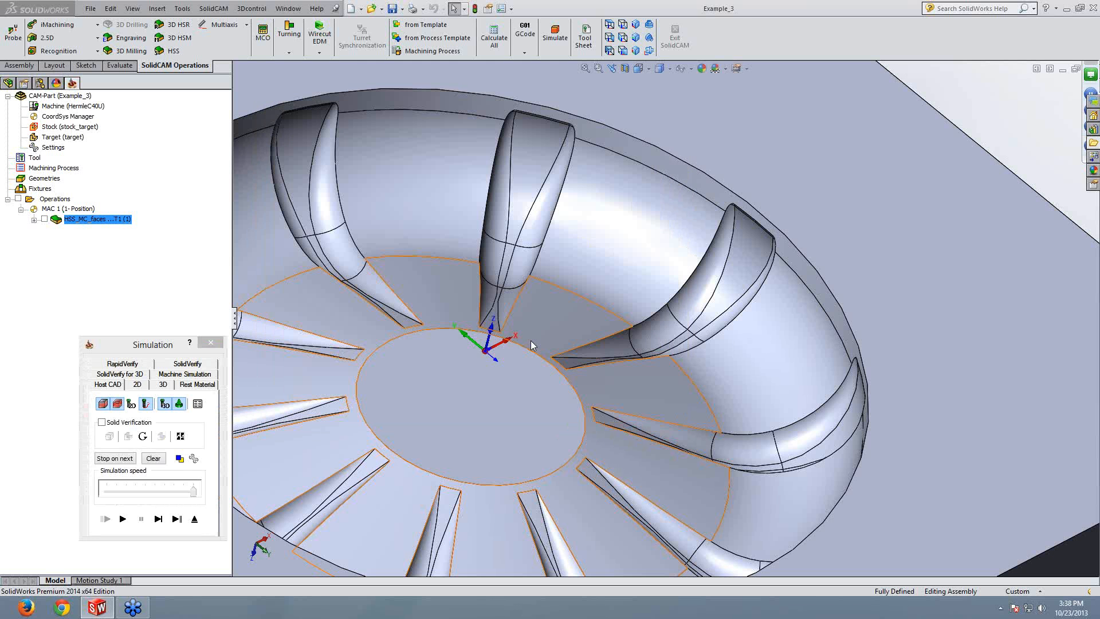
middle_click_drag(532, 345, 530, 285)
scroll(531, 285, "up", 4)
middle_click_drag(531, 325, 541, 366)
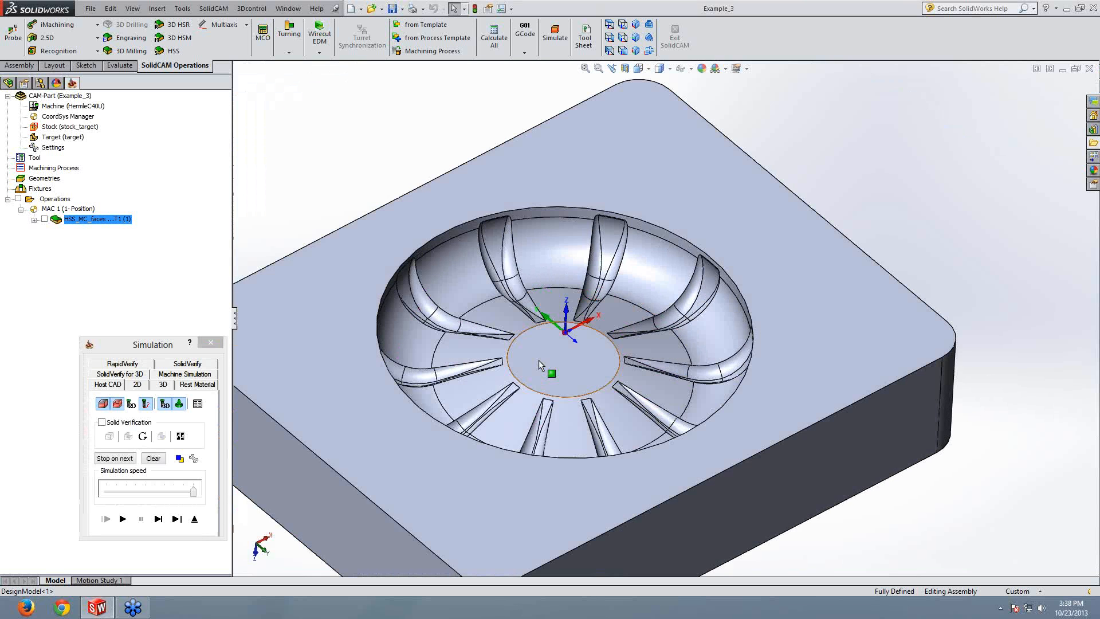
scroll(540, 366, "down", 1)
left_click_drag(194, 491, 145, 492)
left_click(124, 520)
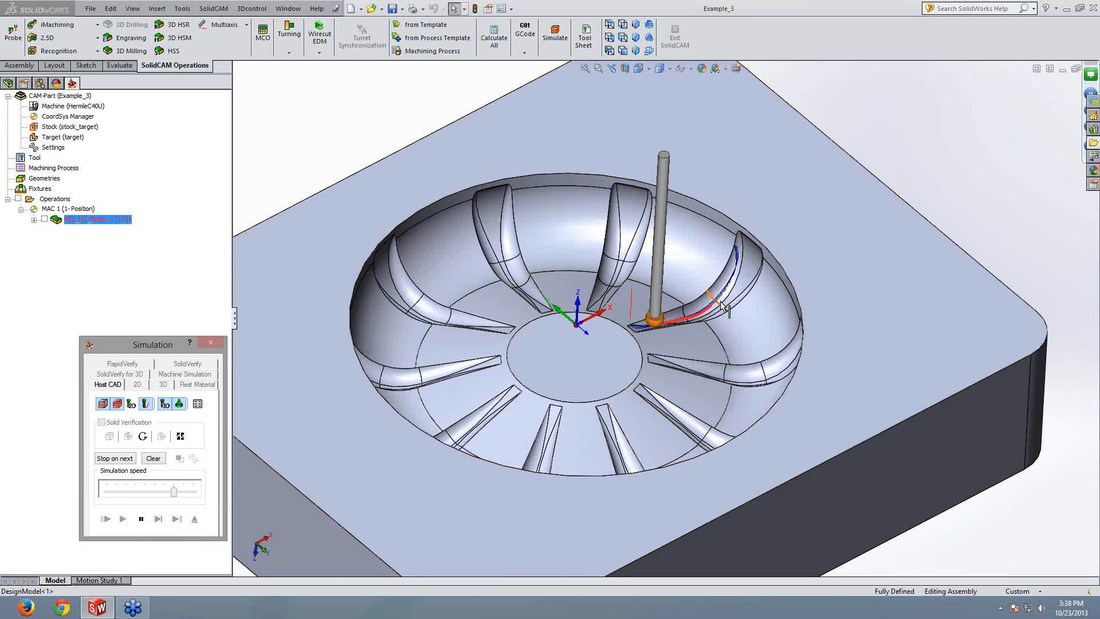
Step: Inspect the lollipop mill's passes between the two boundary curves on the first rib during the simulation
middle_click_drag(724, 308, 722, 297)
scroll(722, 297, "down", 3)
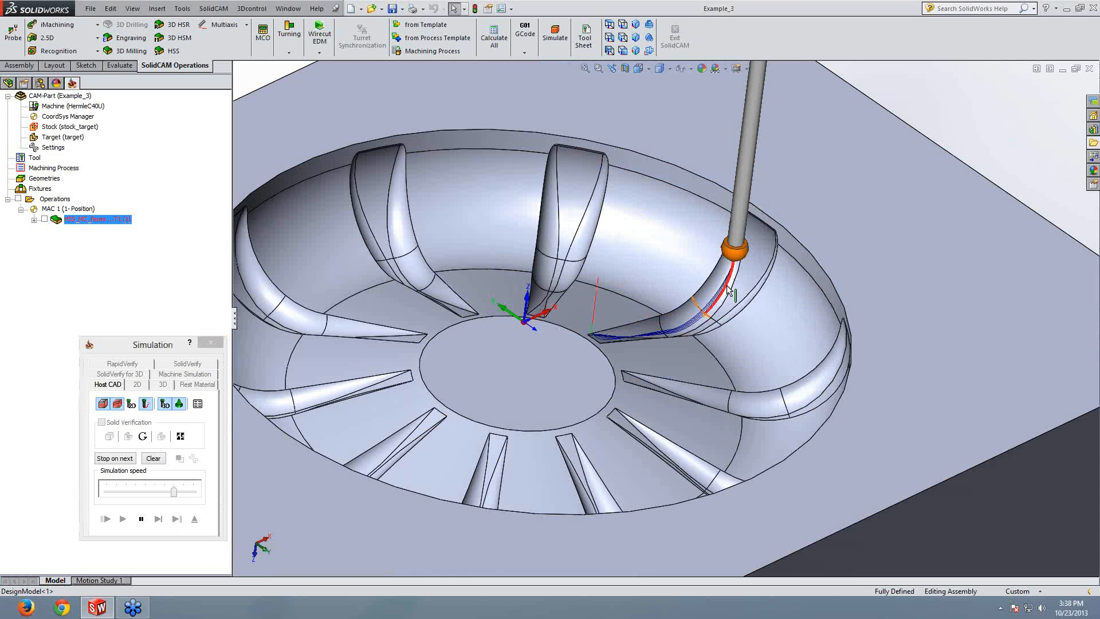
scroll(727, 286, "down", 2)
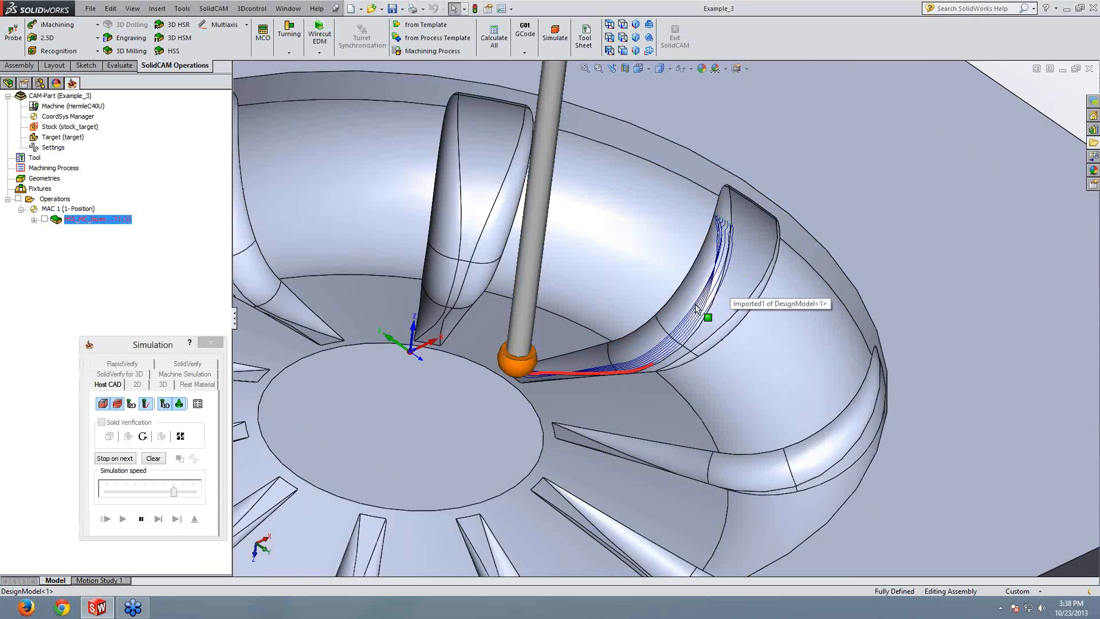
scroll(706, 307, "up", 2)
middle_click_drag(709, 306, 703, 319)
scroll(703, 319, "up", 1)
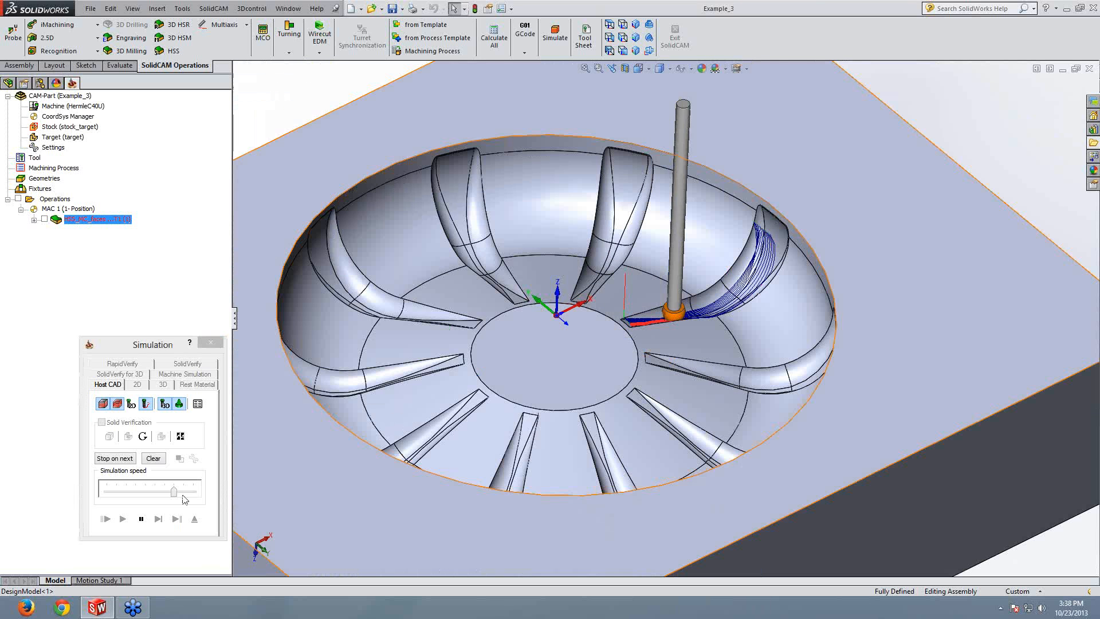
Step: Run the remaining simulation at maximum speed, inspect the toolpaths on all ribs, and close the simulation
left_click_drag(175, 493, 199, 485)
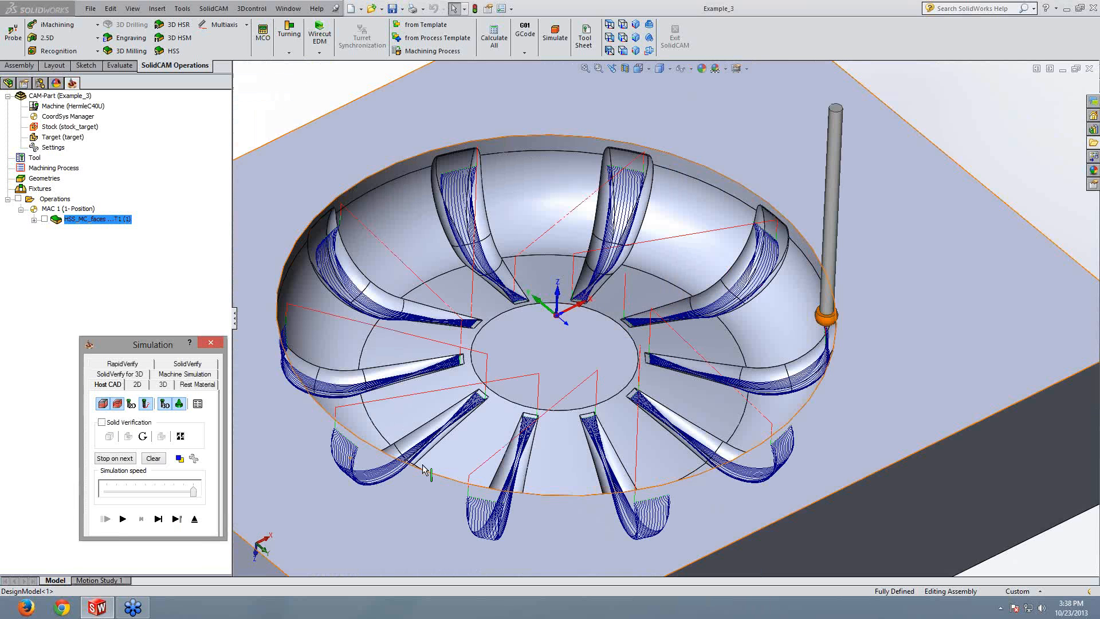
middle_click_drag(446, 459, 527, 400, "ctrl")
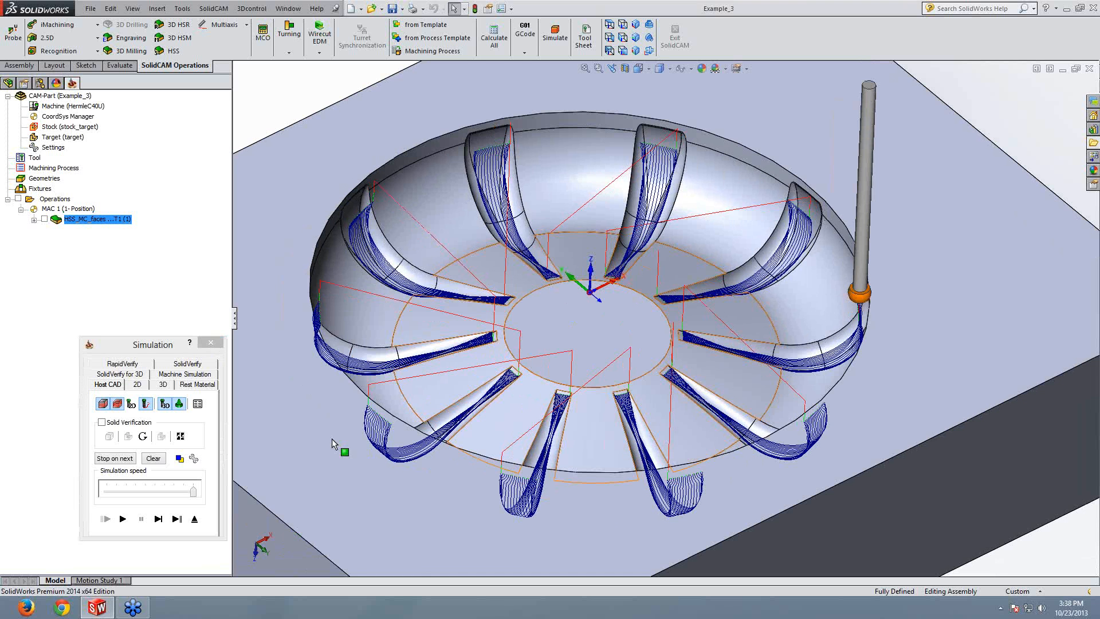
left_click(218, 342)
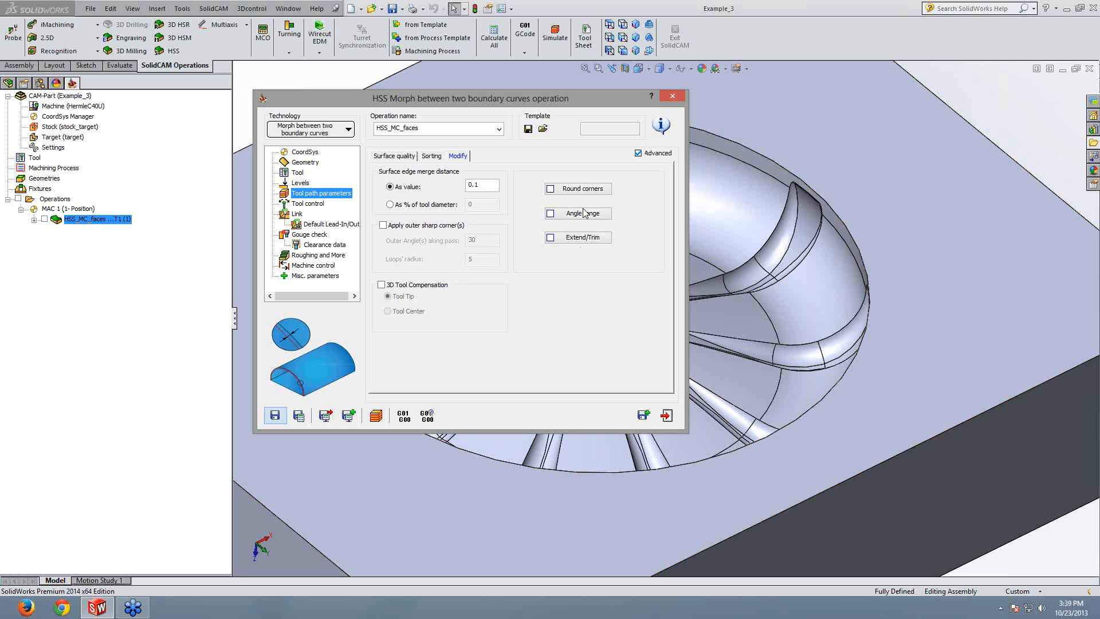
Step: Close the HSS_MC_faces operation and open the CAM-Part Example_1 from the HSS_Webinar folder
left_click(672, 97)
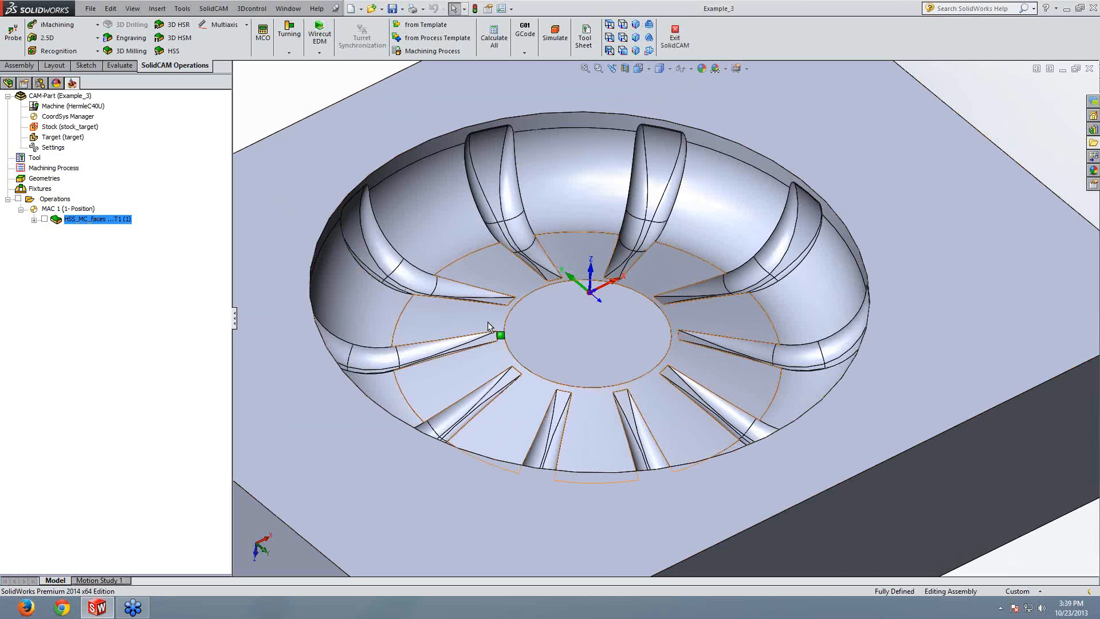
middle_click_drag(505, 331, 508, 316)
scroll(508, 316, "up", 1)
left_click(215, 9)
left_click(228, 36)
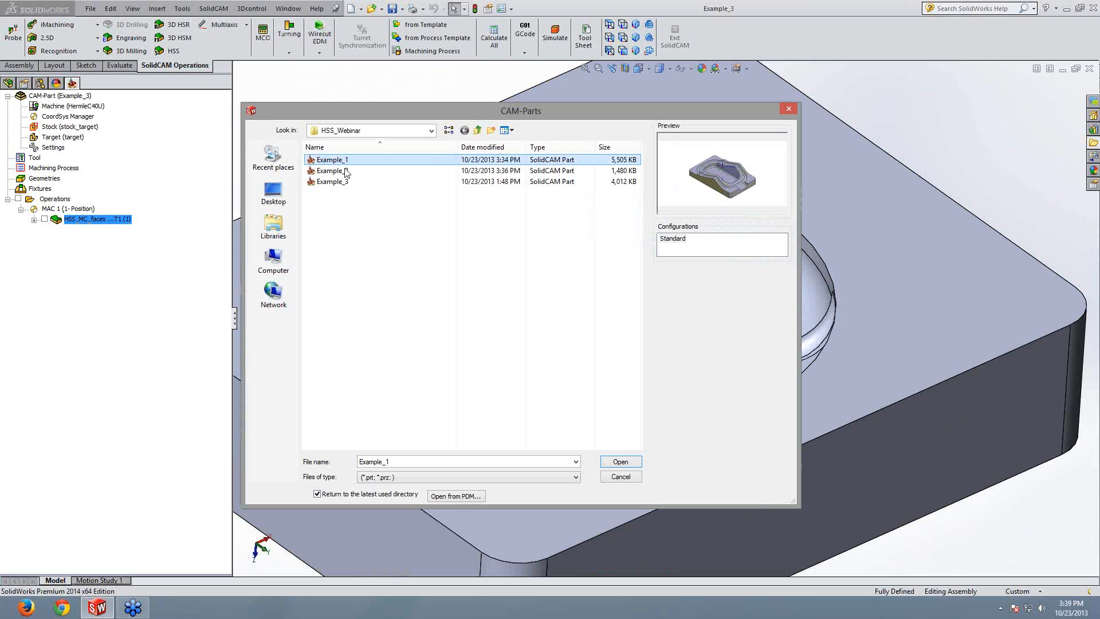
left_click(331, 159)
left_click(619, 462)
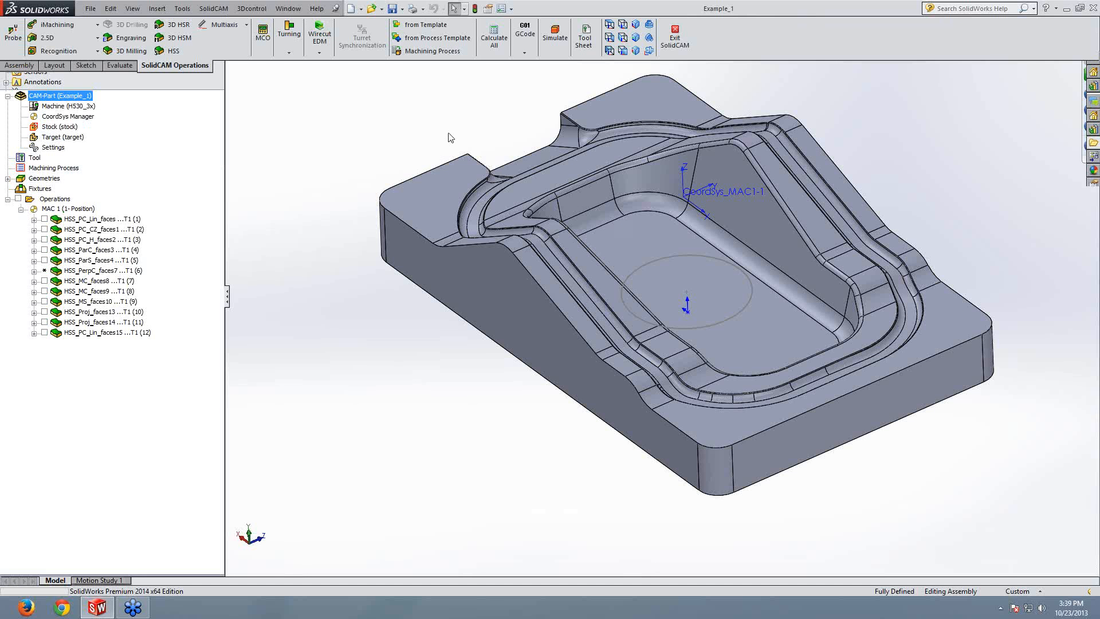
Step: Look through the operations' toolpaths and display HSS_MC_faces9 to examine its passes along the pocket's upper rounded edge
middle_click_drag(562, 232, 506, 251, "ctrl")
left_click(45, 220)
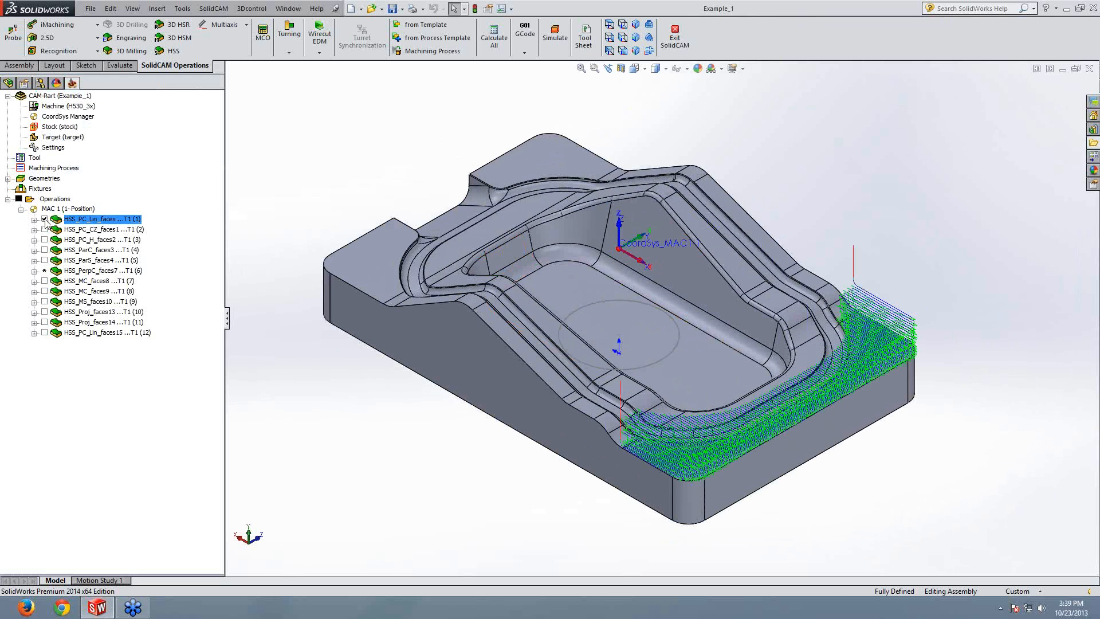
left_click(44, 219)
key("Down")
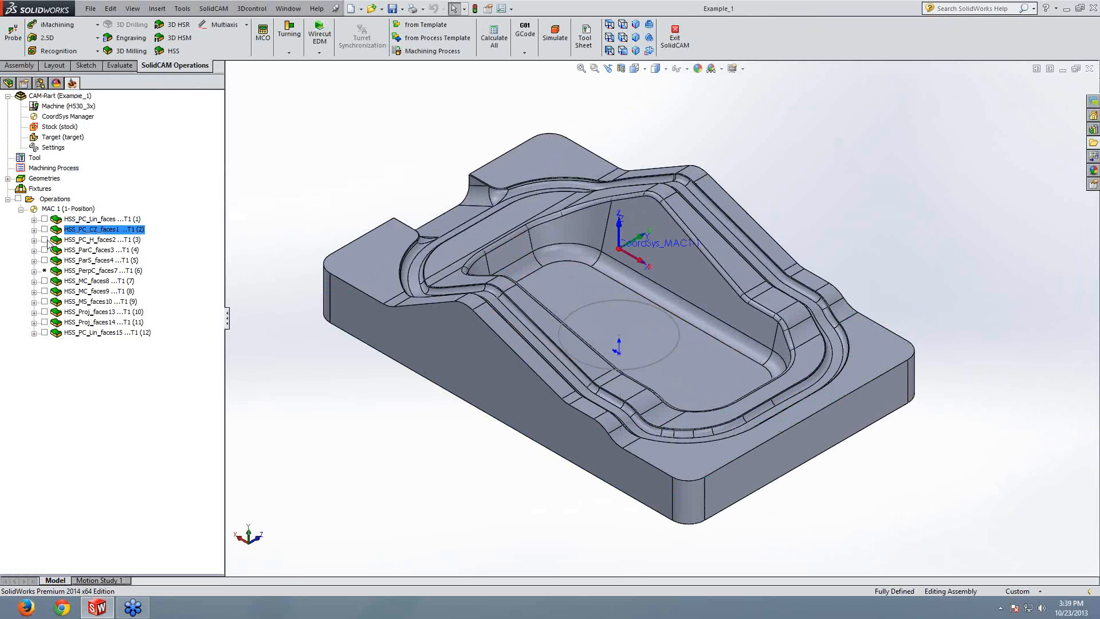
key("Down")
key("Down")
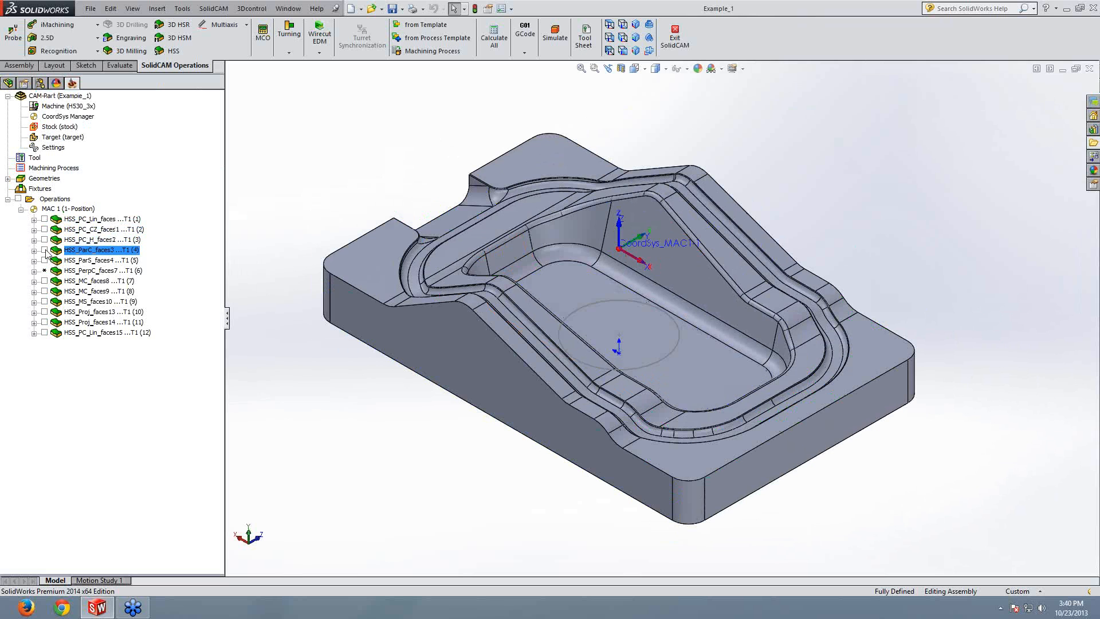
left_click(45, 281)
left_click(45, 281)
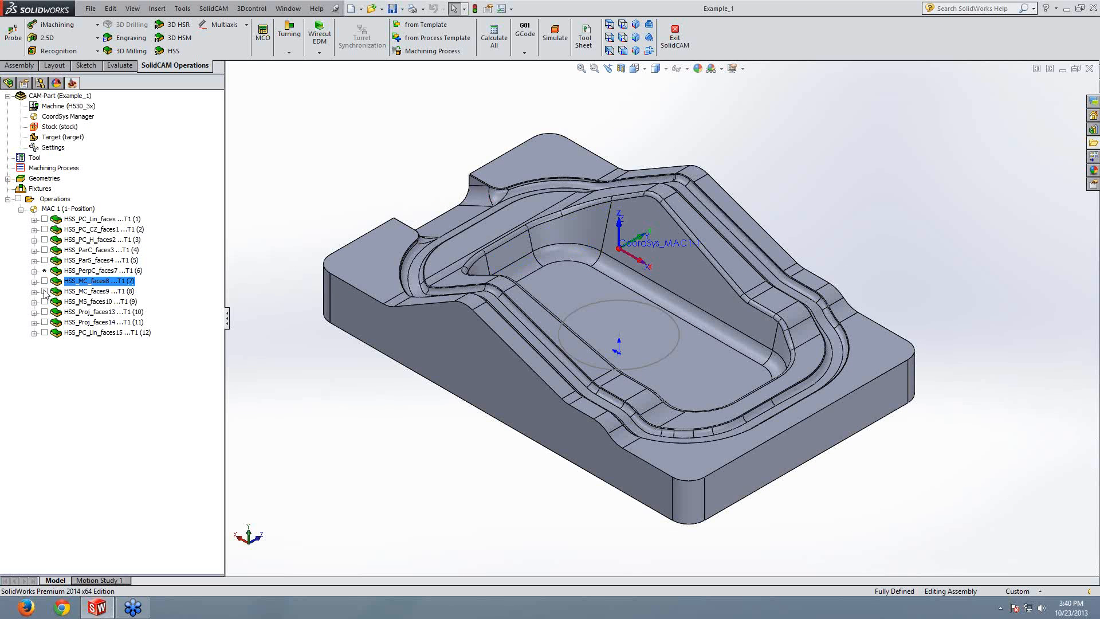
left_click(44, 292)
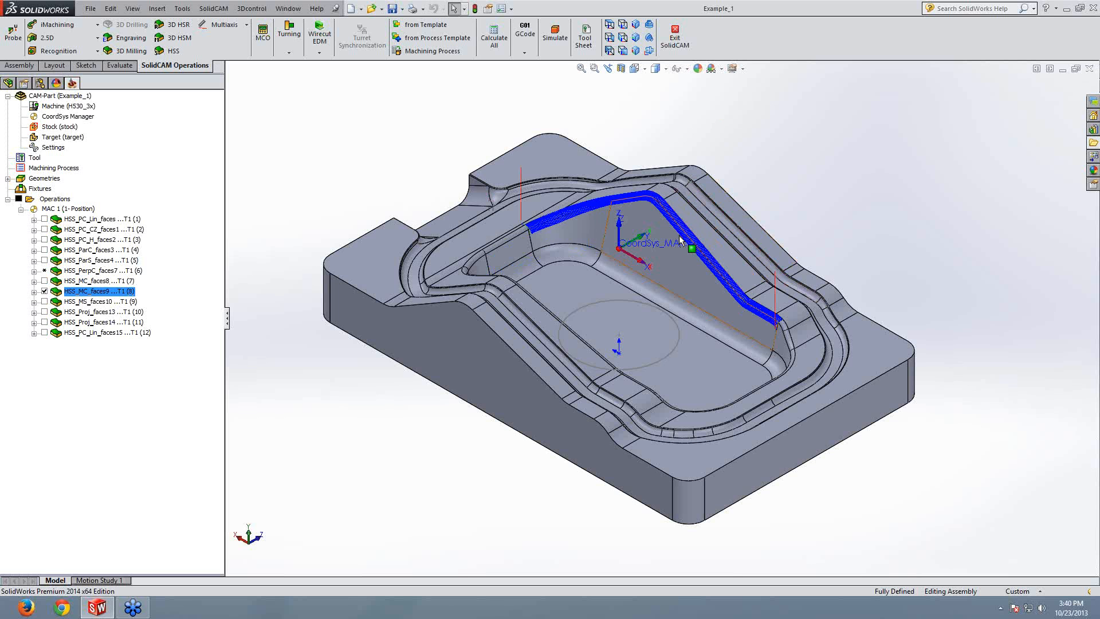
scroll(679, 236, "down", 5)
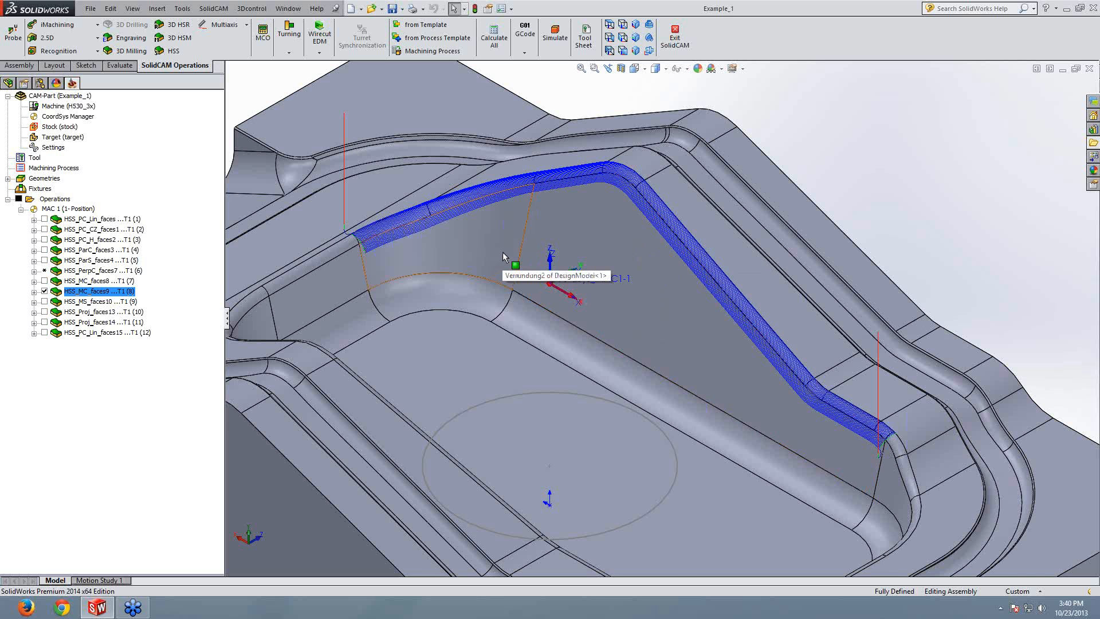
middle_click_drag(503, 257, 533, 279, "ctrl")
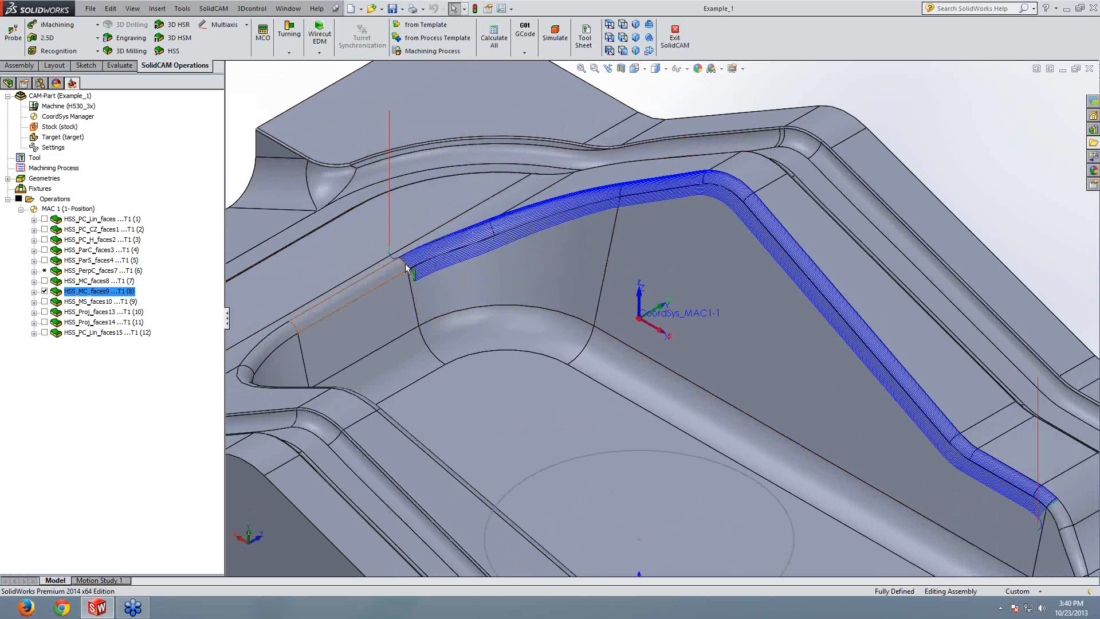
Step: In HSS_MC_faces9, enable the first gouge check for drive surfaces only and the second for check surfaces only
left_click(390, 278)
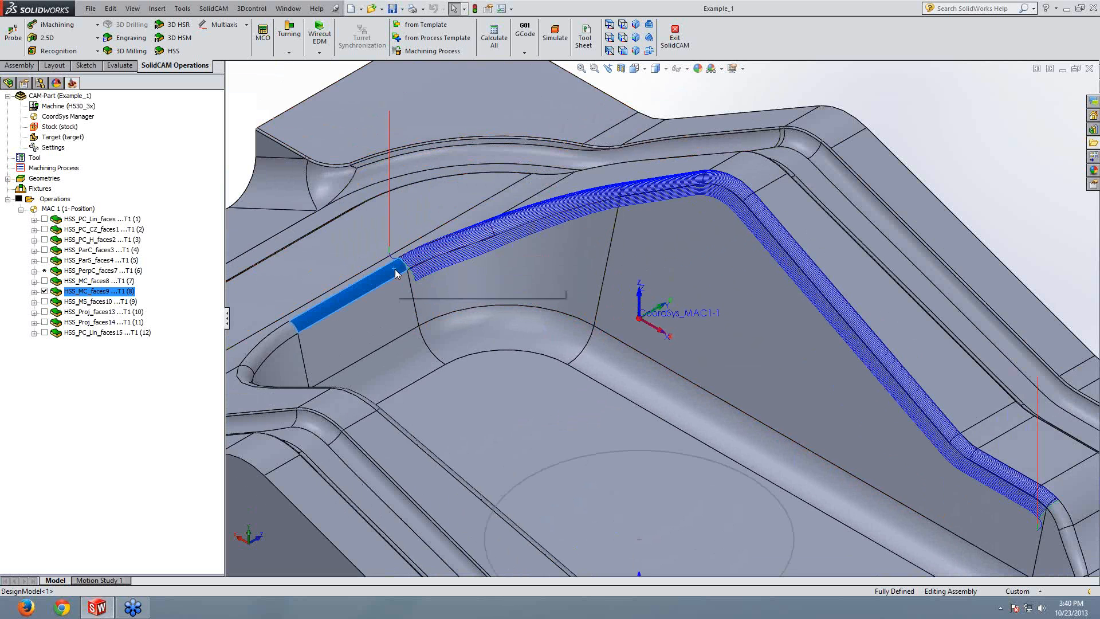
left_click(250, 114)
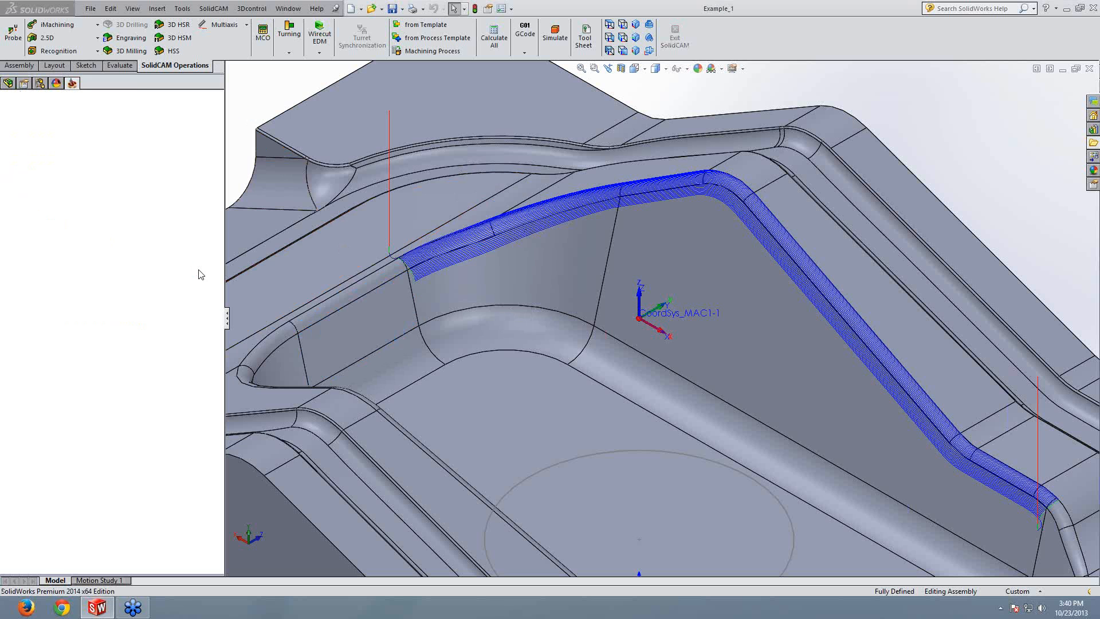
left_click(310, 234)
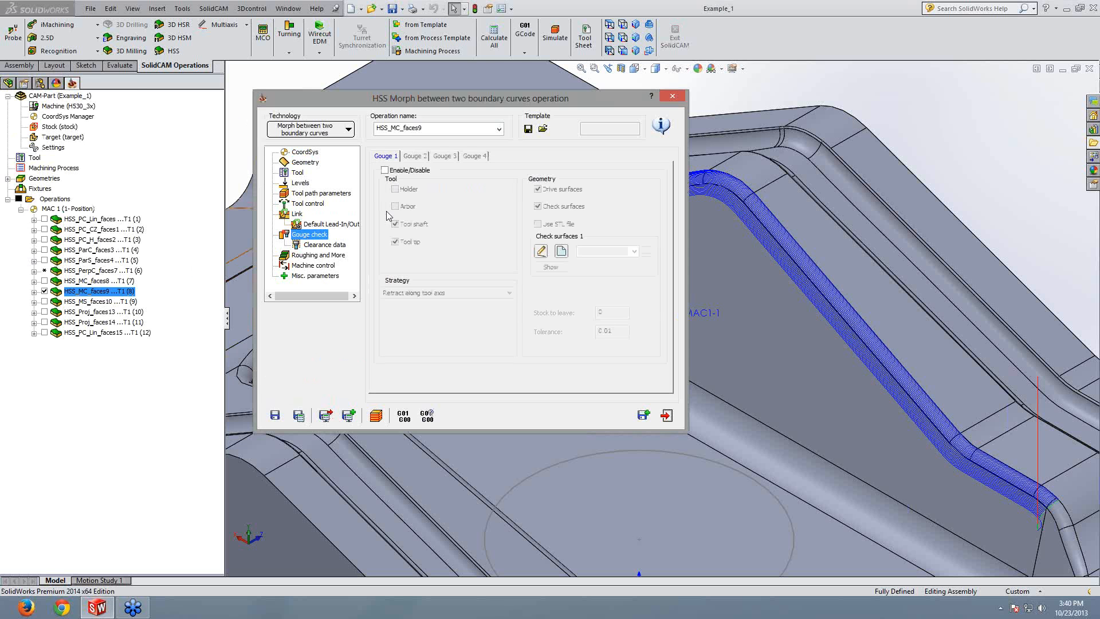
left_click(385, 170)
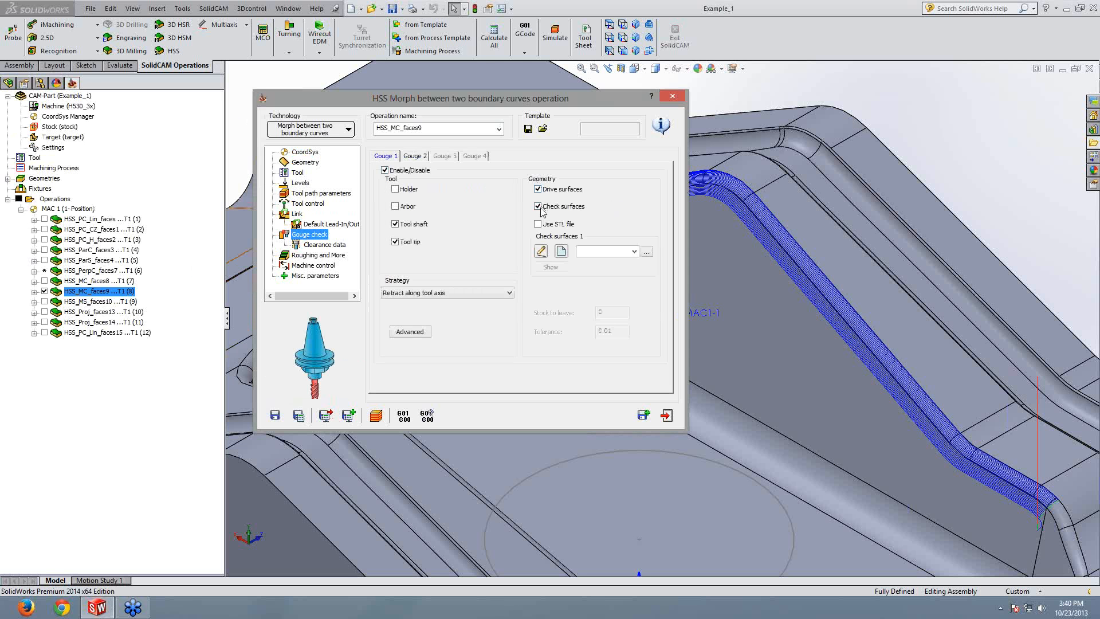
left_click(538, 207)
left_click(420, 156)
left_click(385, 171)
left_click(538, 189)
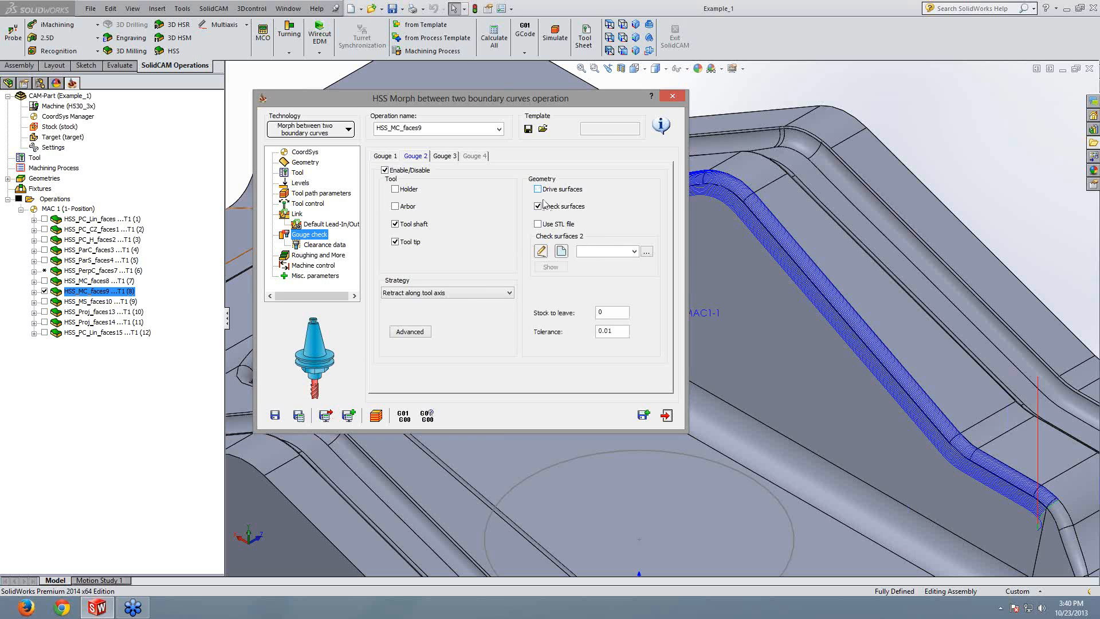
Step: Define the straight rounded edge face beside the toolpath's start as the check surface of the second gouge check
left_click(562, 252)
left_click(393, 268)
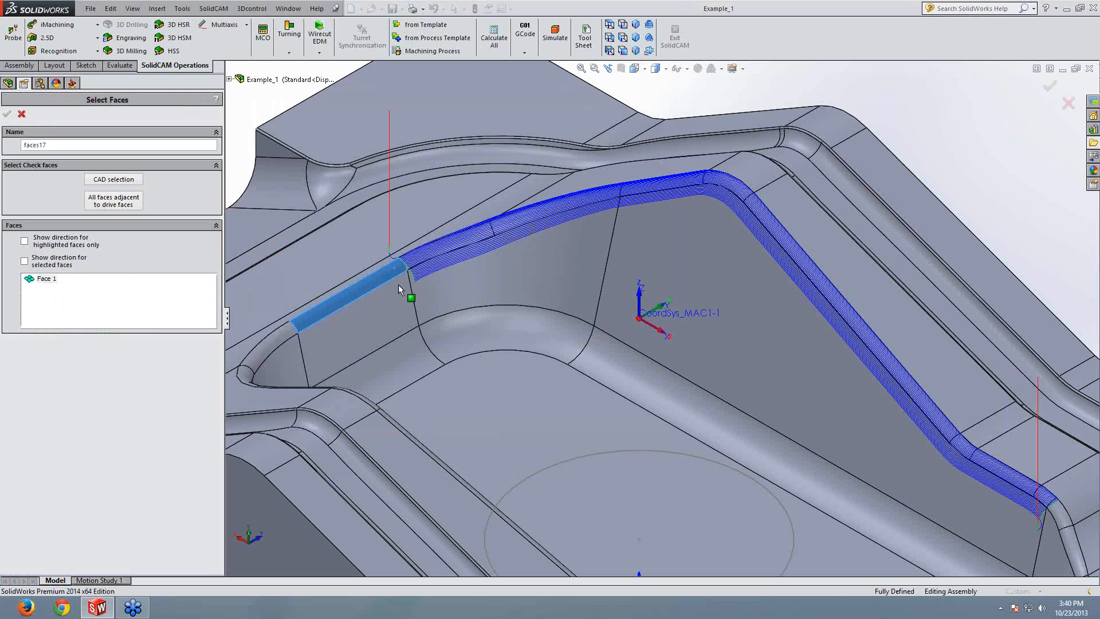
left_click(399, 283)
left_click(7, 114)
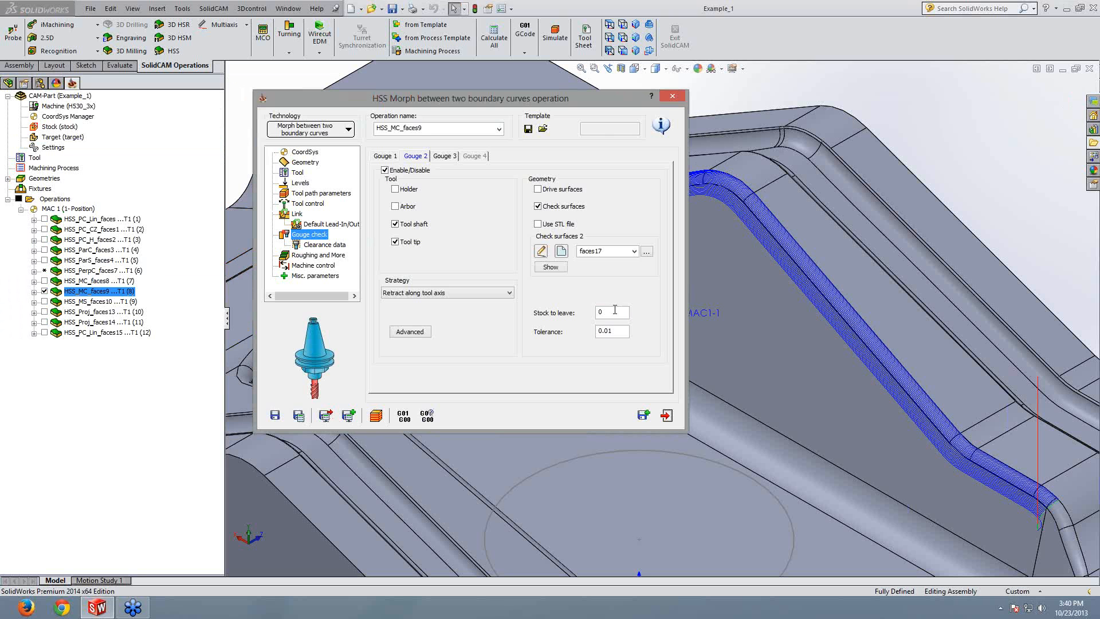
Step: Set stock to leave to 5, strategy Leaving out gouging points with Trim Tool path before first collision, and save and calculate the operation
type("5")
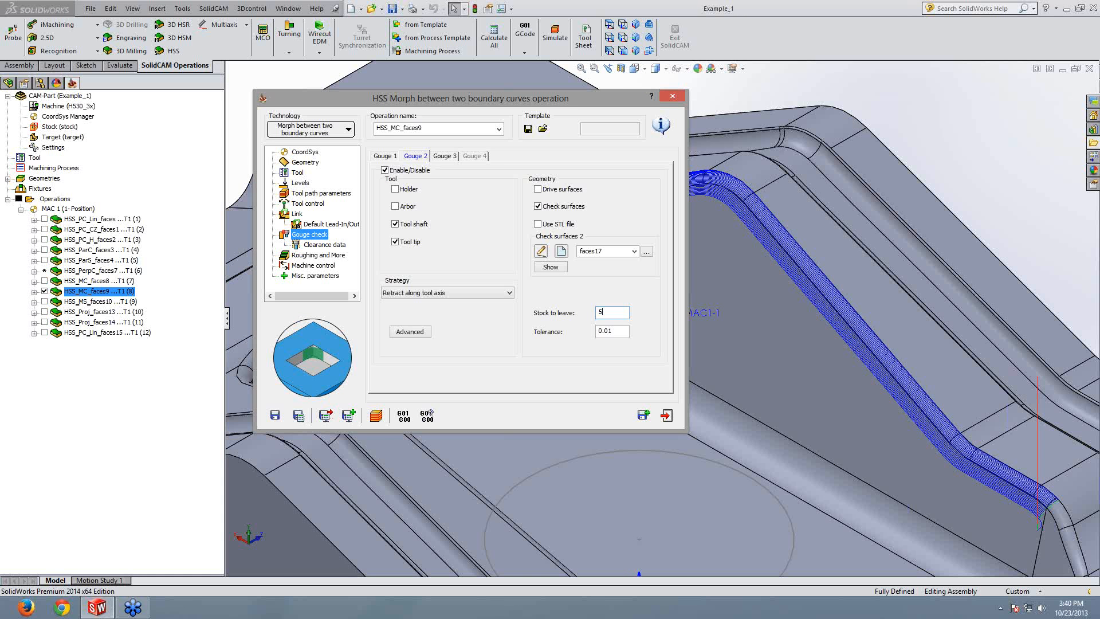
left_click(444, 293)
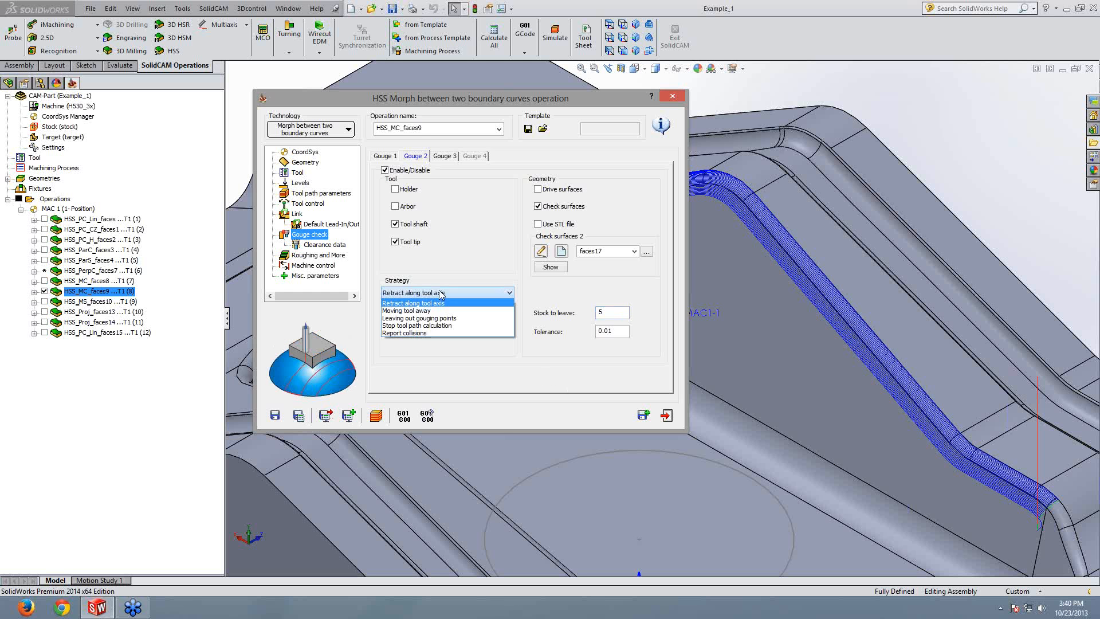
left_click(422, 318)
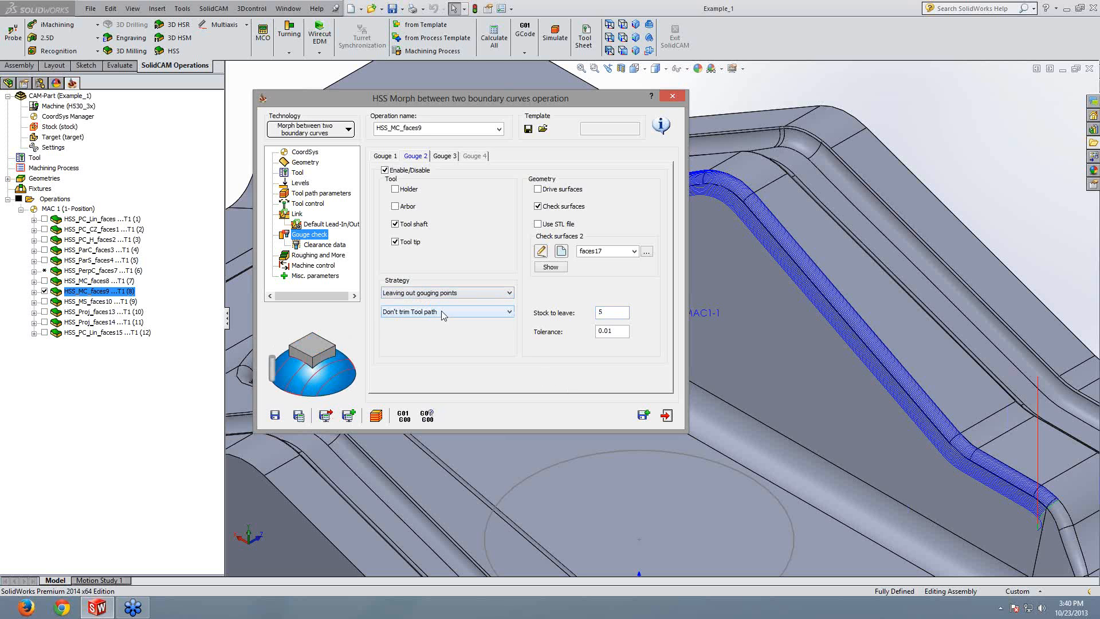
left_click(444, 313)
left_click(455, 352)
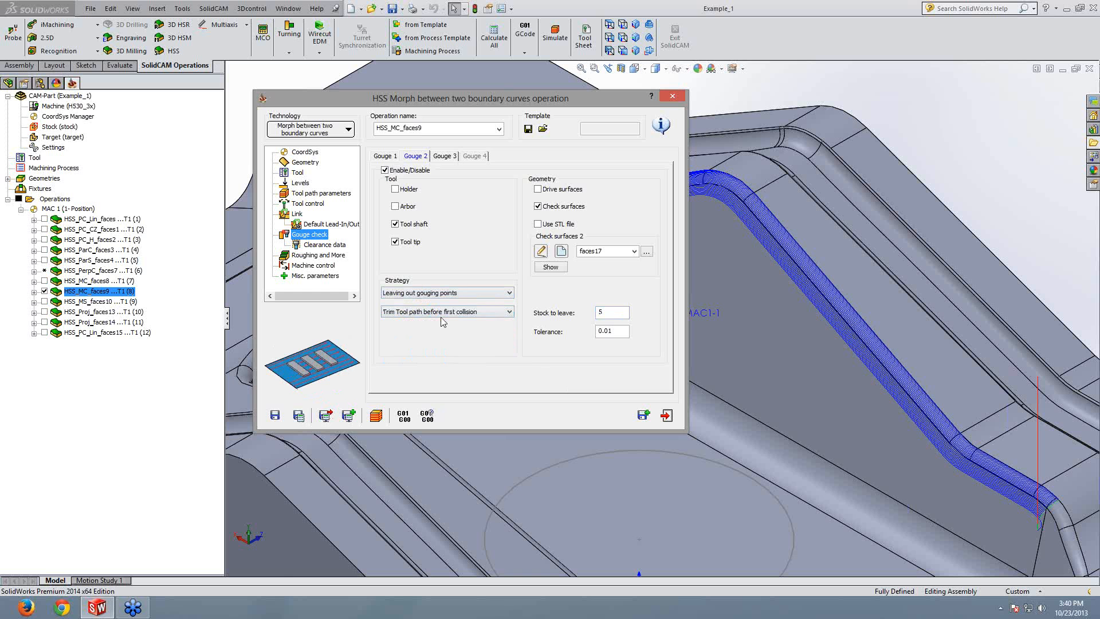
left_click(300, 416)
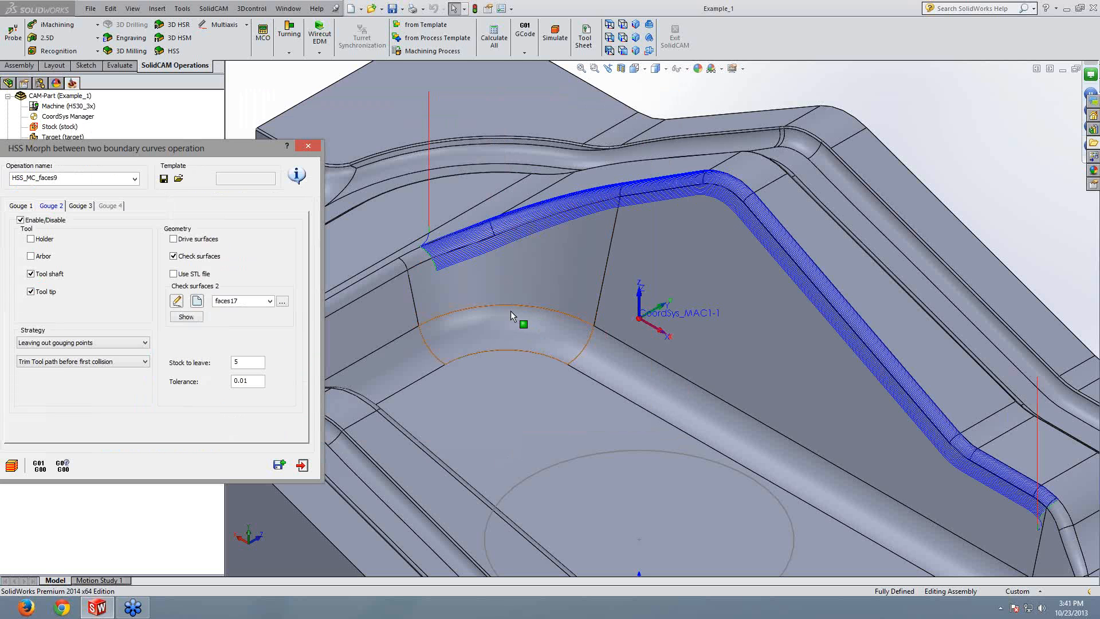
Step: Examine the clearance between the trimmed start of the toolpath and the rounded check face
middle_click_drag(511, 311, 825, 326, "ctrl")
scroll(790, 275, "down", 5)
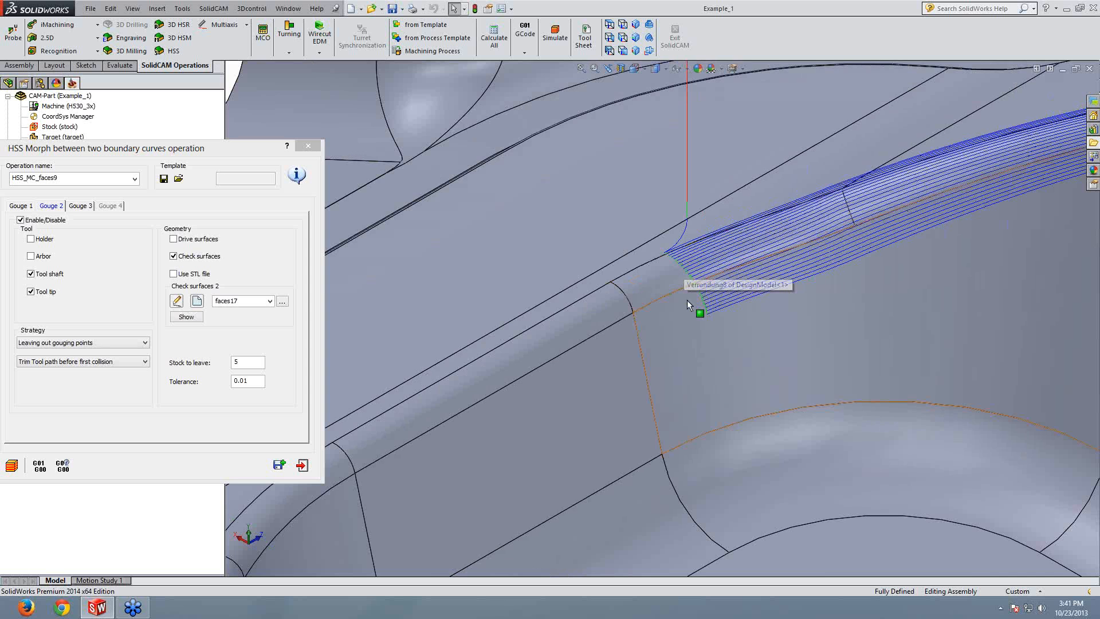
middle_click_drag(686, 300, 618, 358)
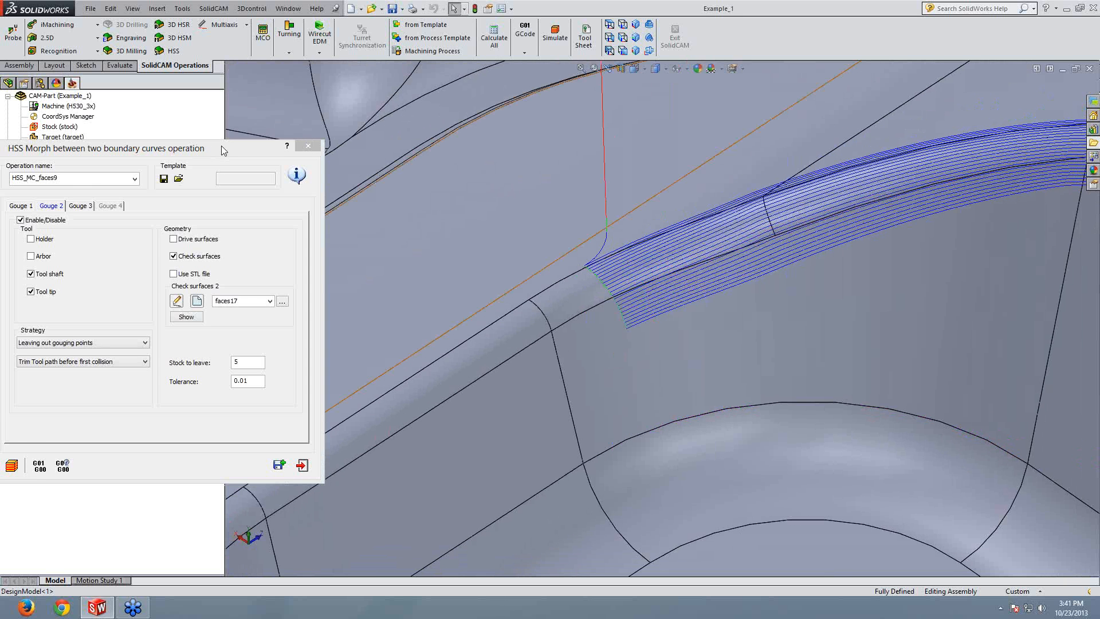
left_click_drag(221, 145, 244, 117)
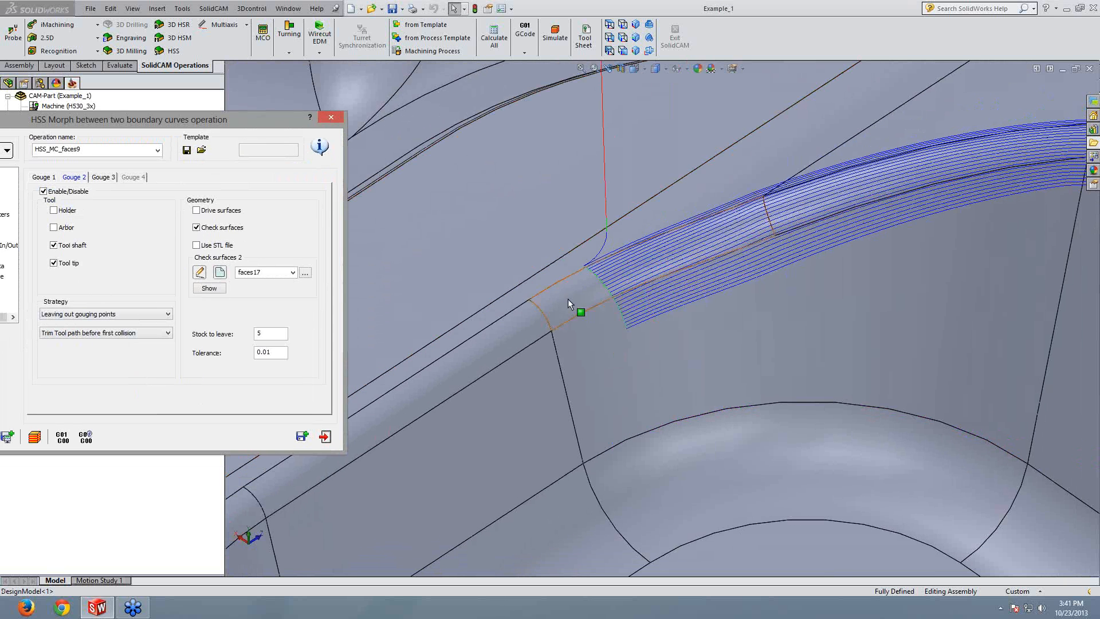
left_click(547, 346)
left_click(521, 311)
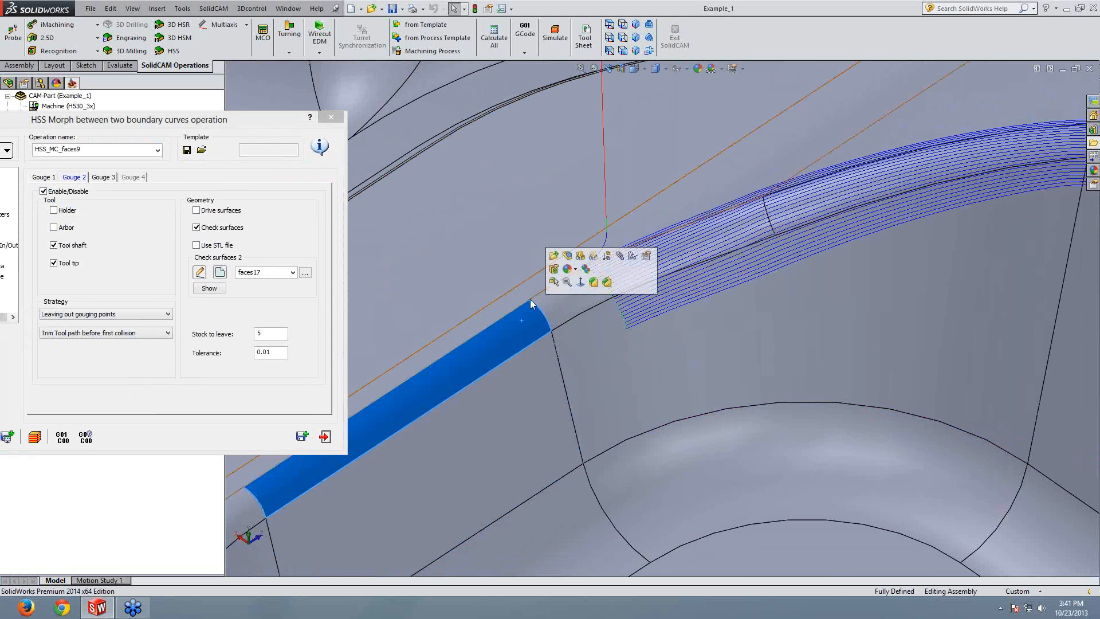
scroll(532, 308, "up", 4)
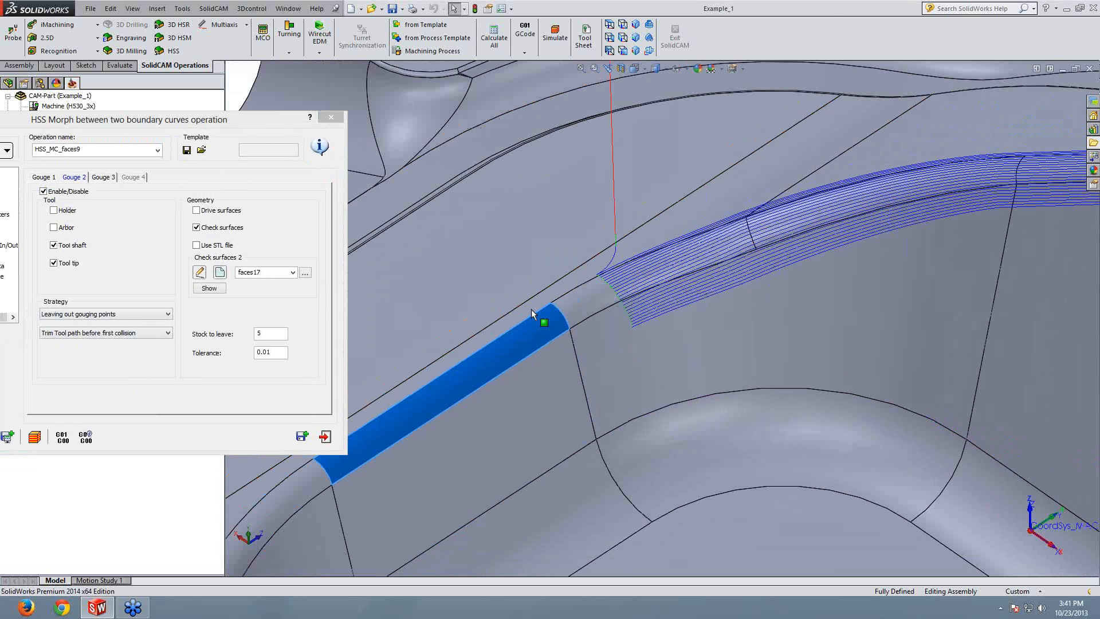
key("Escape")
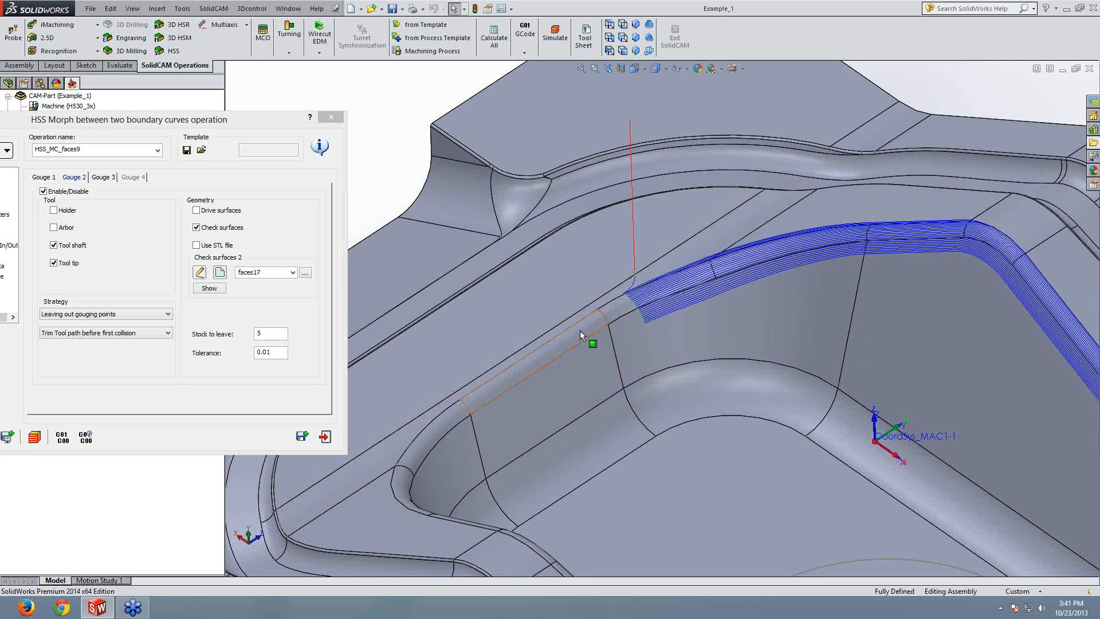
Step: Set the second gouge check's stock to leave to 10, and save and recalculate the operation
double_click(259, 334)
type("10")
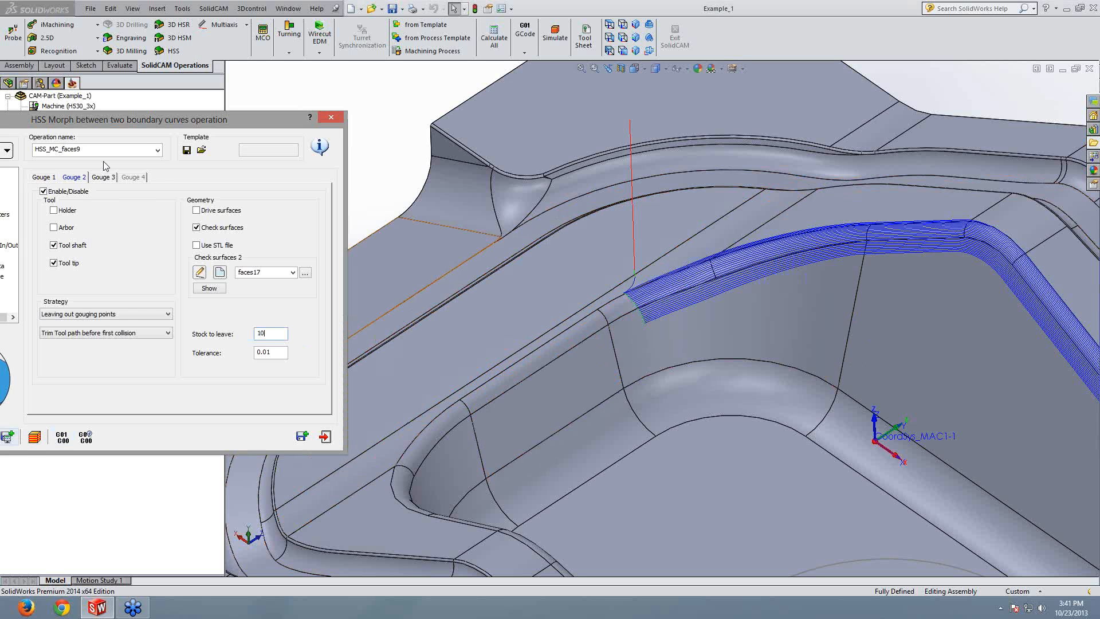
left_click_drag(144, 119, 206, 103)
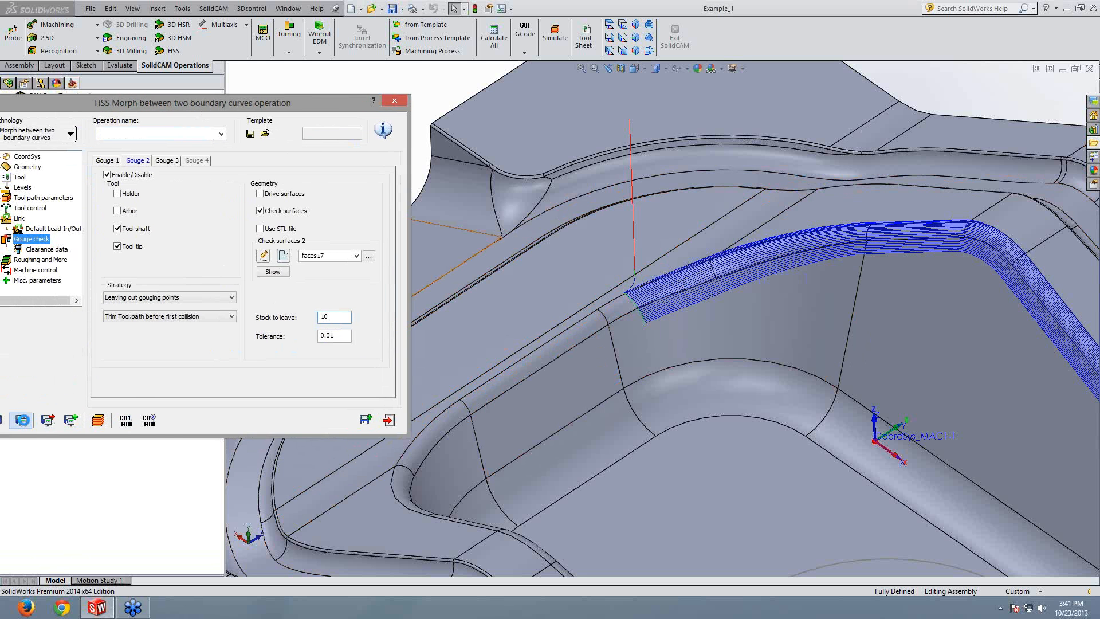
left_click(22, 420)
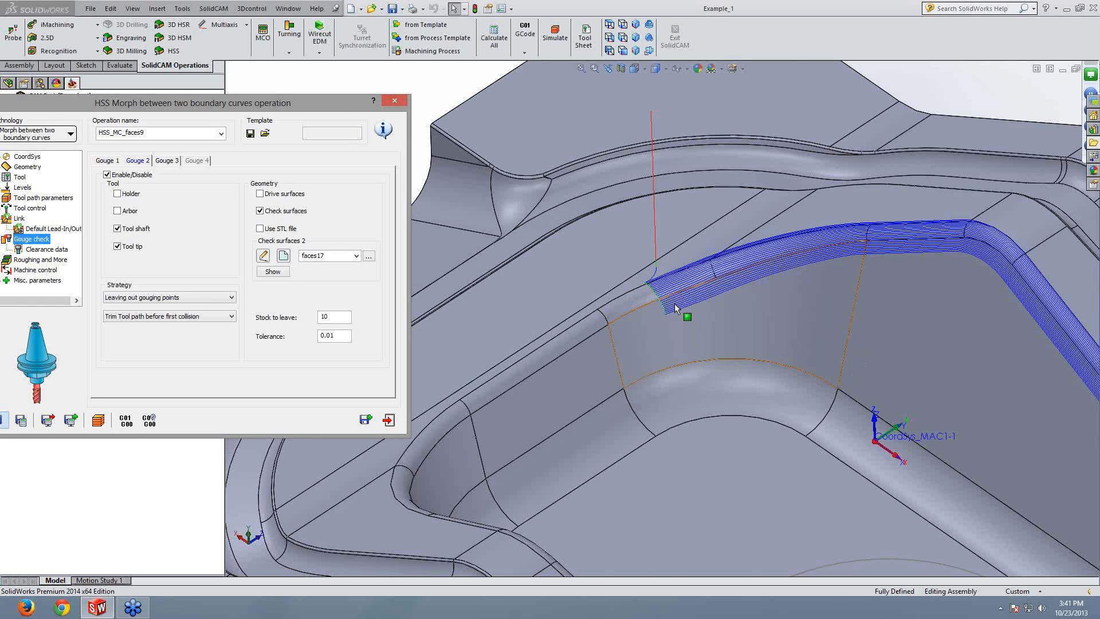
Step: Examine the recalculated toolpath's trimmed start and lead-in up close, and review the whole toolpath in an isometric view
middle_click_drag(676, 310, 683, 297)
scroll(630, 314, "down", 8)
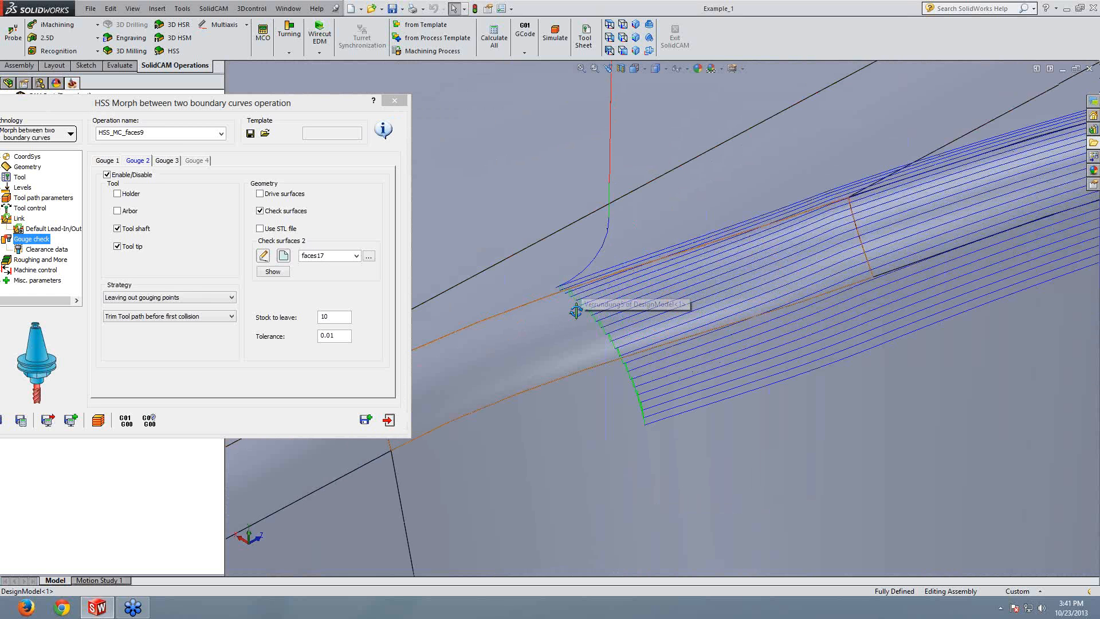
scroll(627, 354, "up", 5)
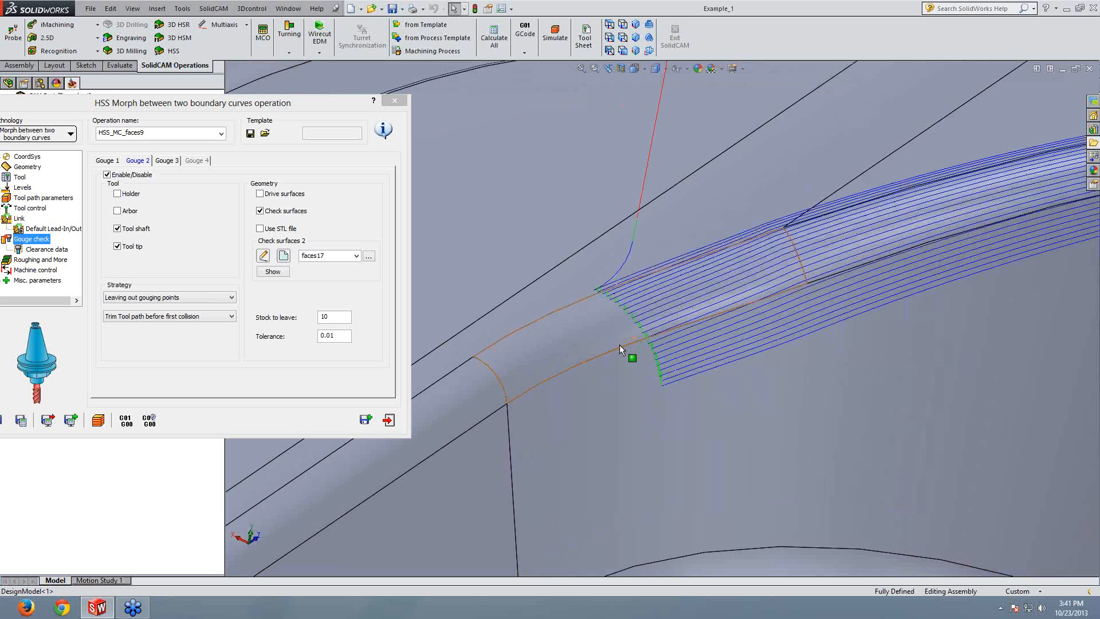
scroll(733, 368, "down", 3)
middle_click_drag(733, 370, 715, 265)
scroll(715, 265, "up", 3)
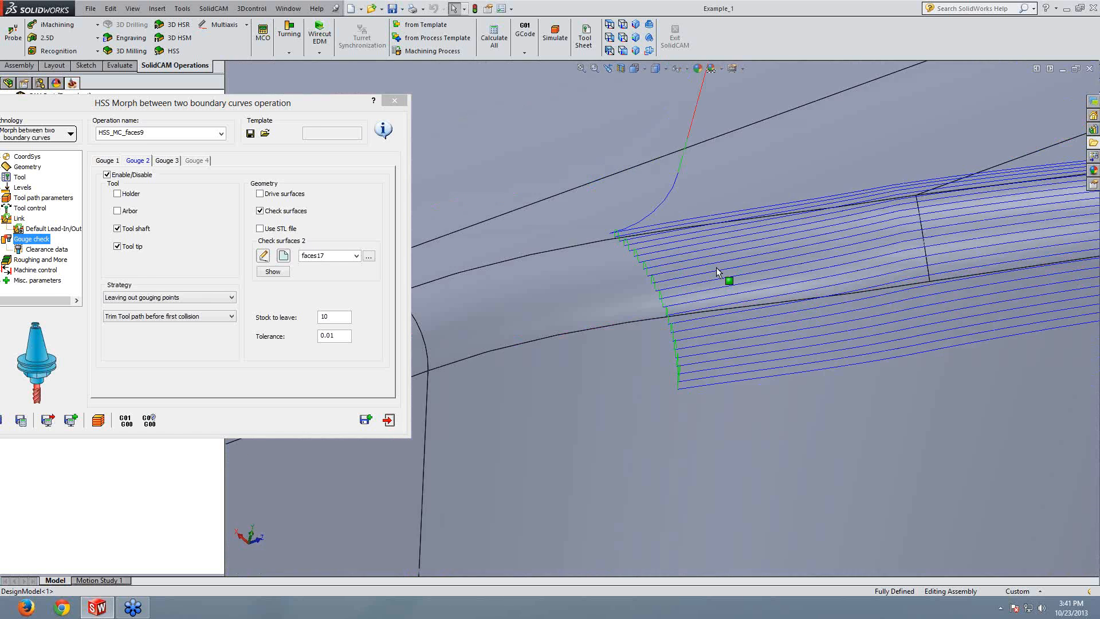
left_click_drag(166, 103, 221, 92)
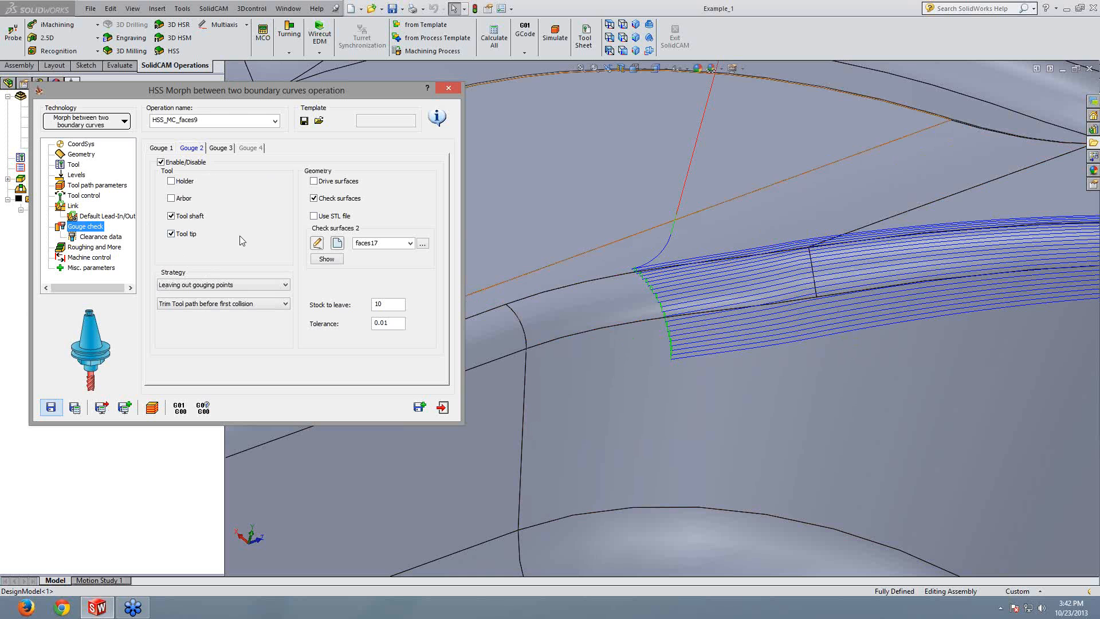
middle_click_drag(635, 275, 619, 281)
left_click(636, 24)
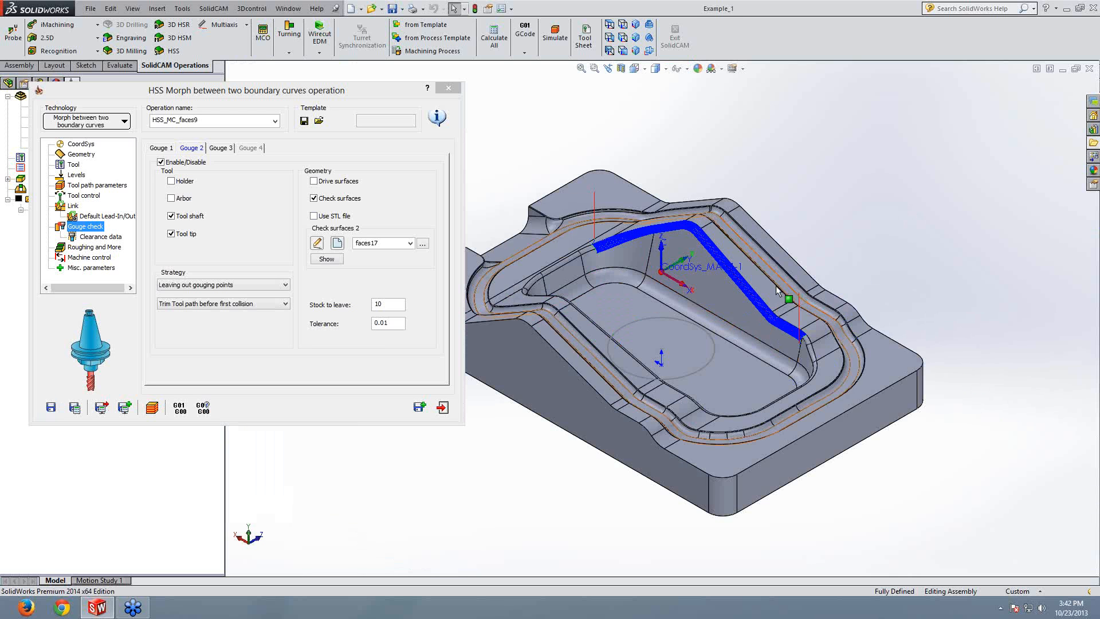
scroll(777, 291, "down", 2)
scroll(729, 290, "down", 2)
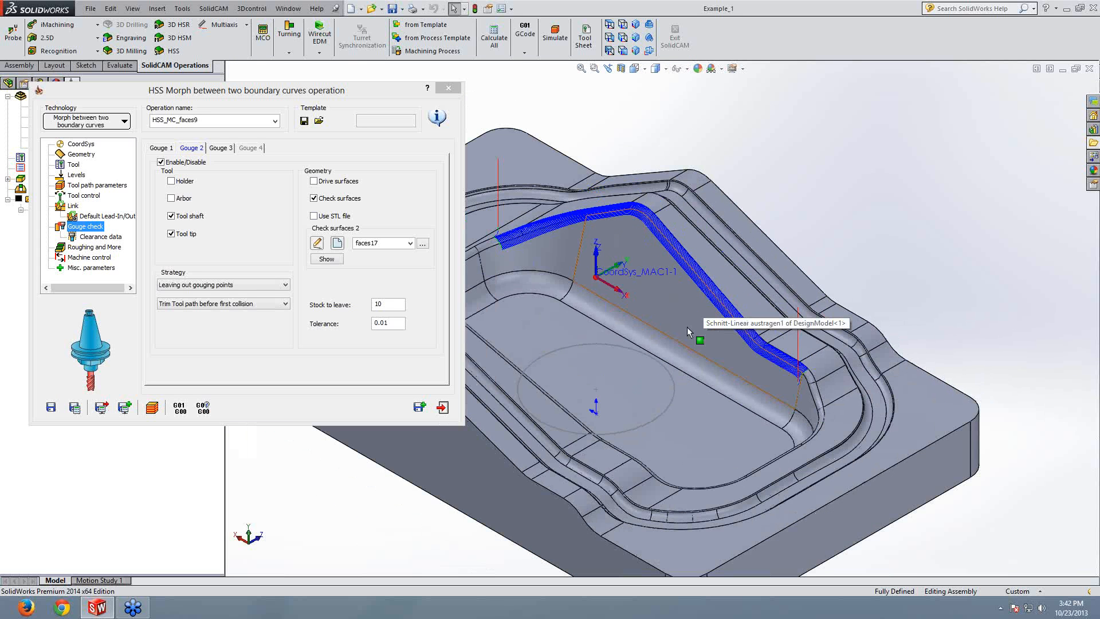
mouse_move(687, 328)
middle_mouse_down("ctrl")
mouse_move(708, 348)
mouse_move(707, 335)
middle_mouse_up("ctrl")
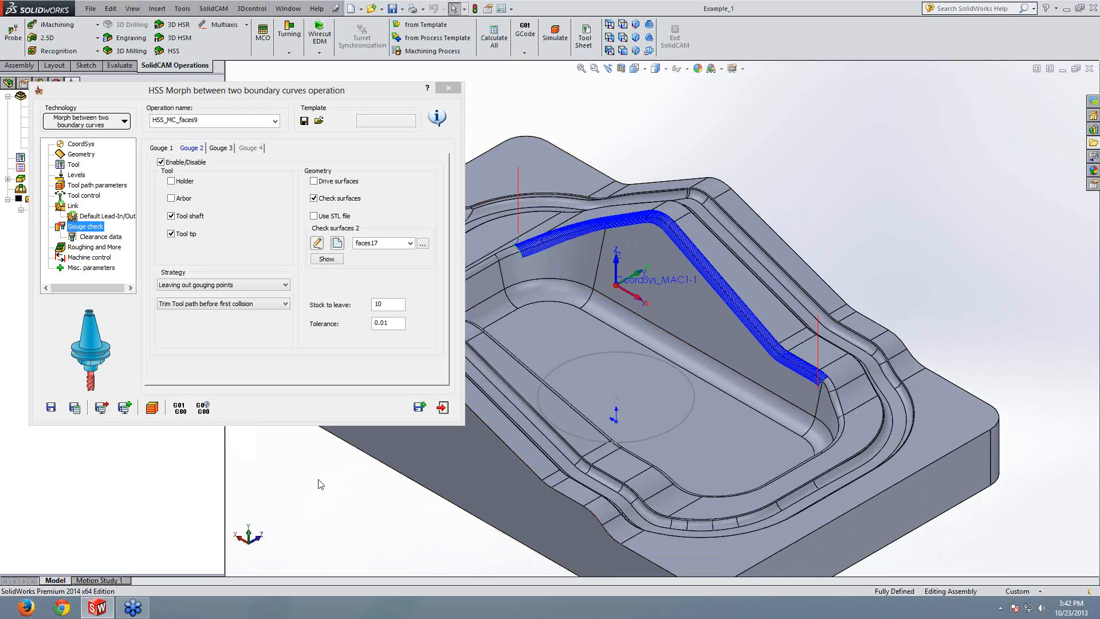